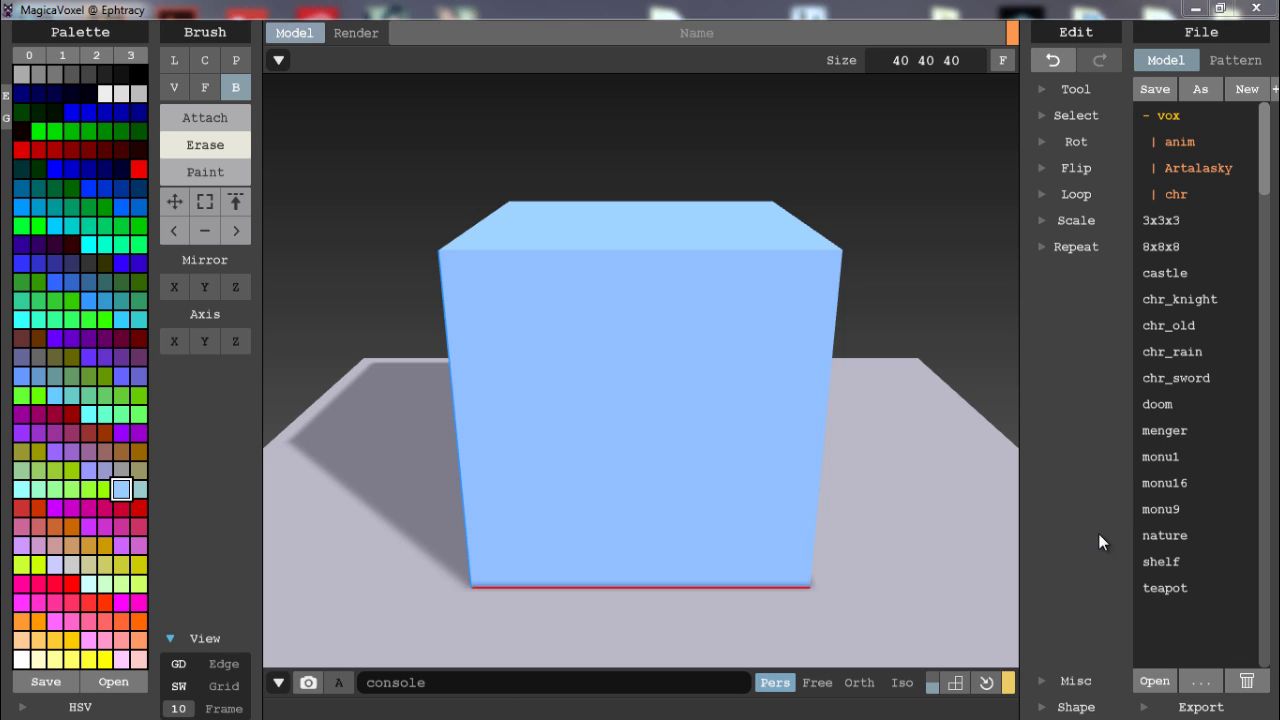
- Switch to the browser, view the MagicaVoxel download offered on ephtracy.github.io, and cancel saving the file
{"action": "key", "text": "alt+Tab"}
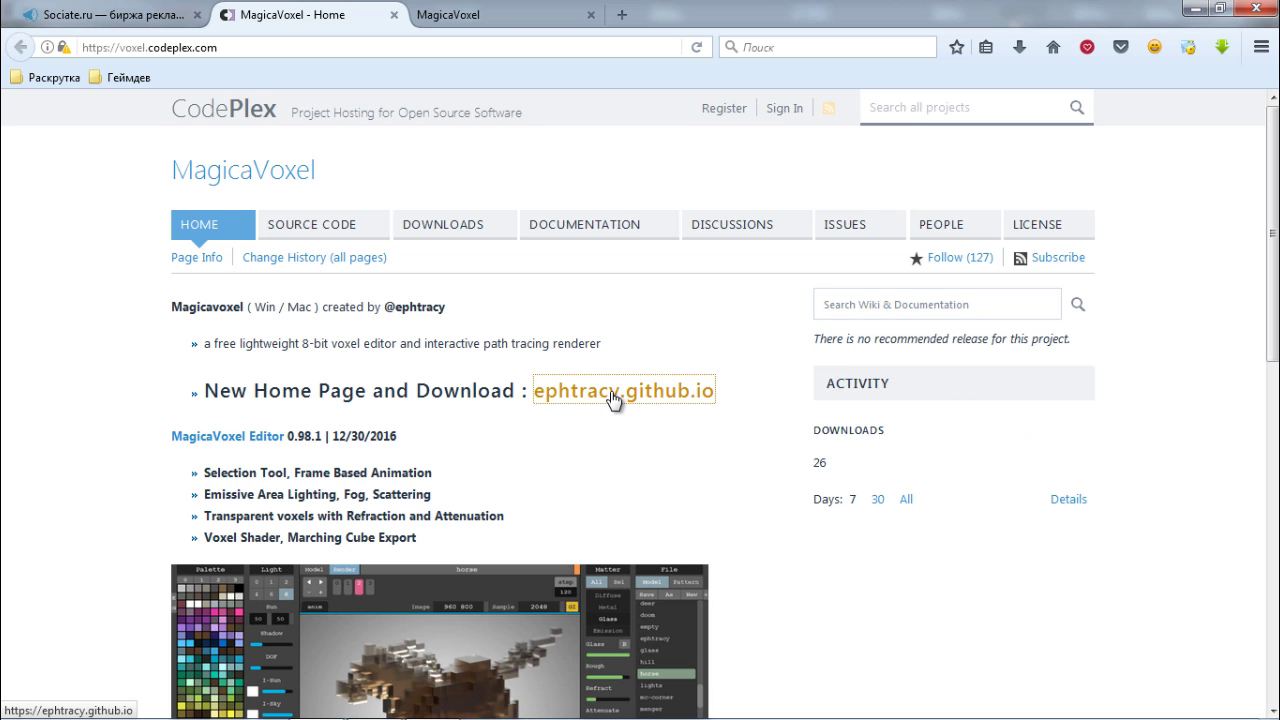
{"action": "left_click", "coordinate": [492, 14]}
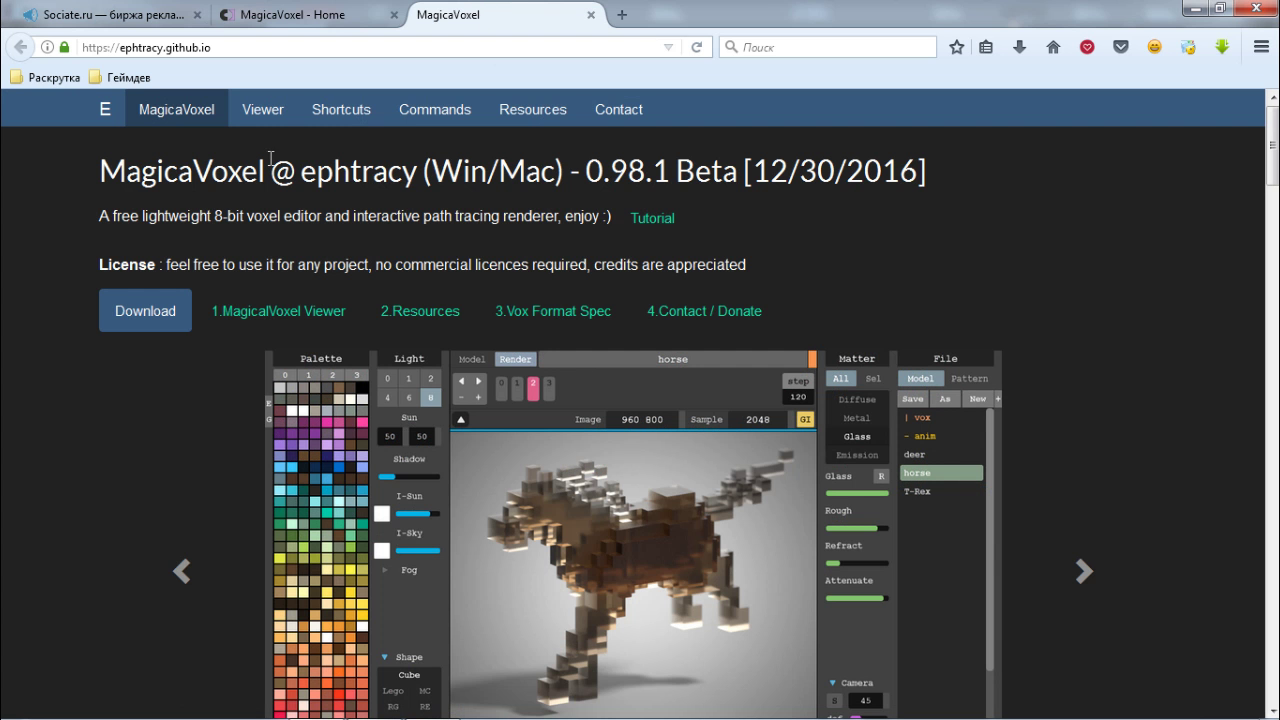
{"action": "left_click", "coordinate": [155, 318]}
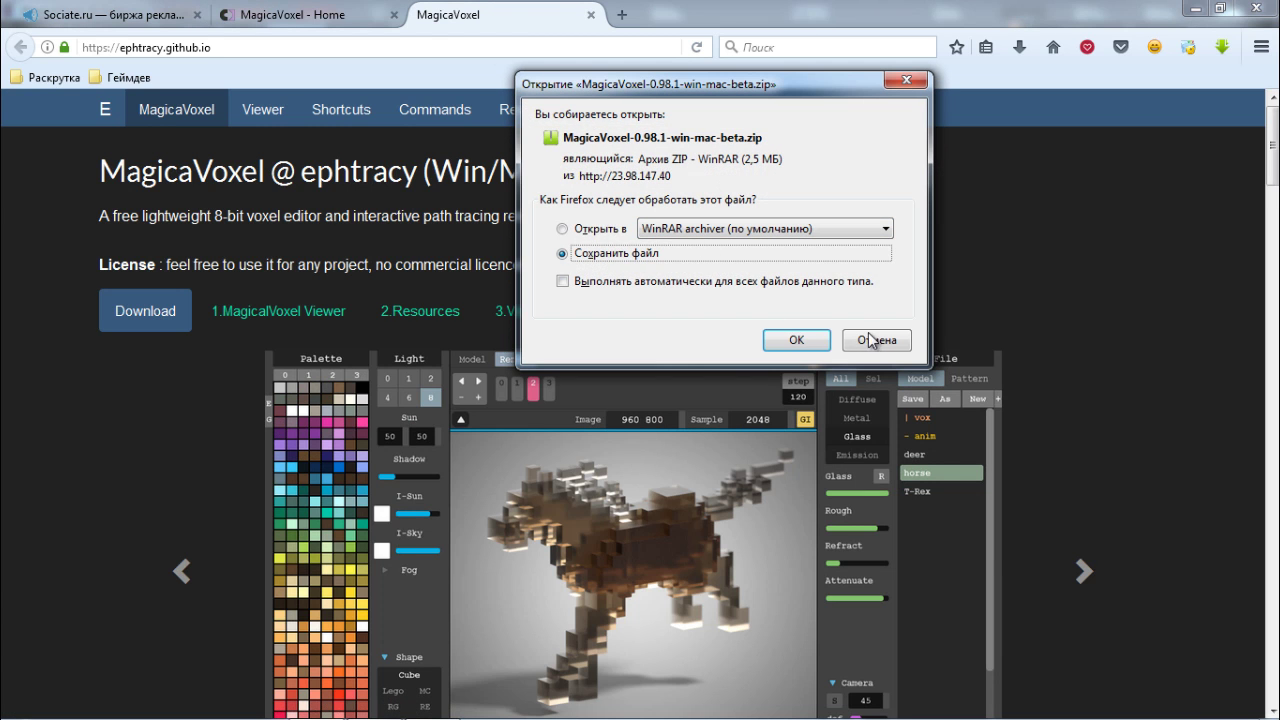
{"action": "left_click", "coordinate": [877, 341]}
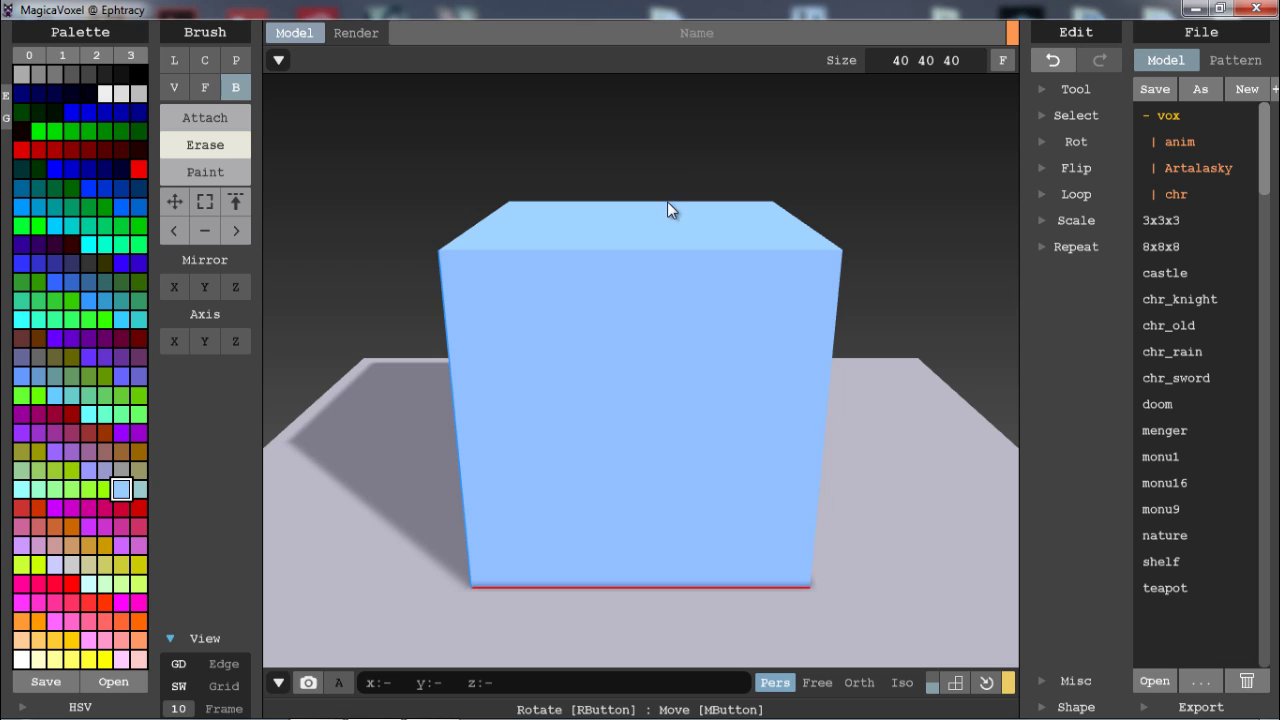
- Undo the last edit and erase recesses at the cube's upper front edge, across its front face and at its top edge
{"action": "key", "text": "ctrl+z"}
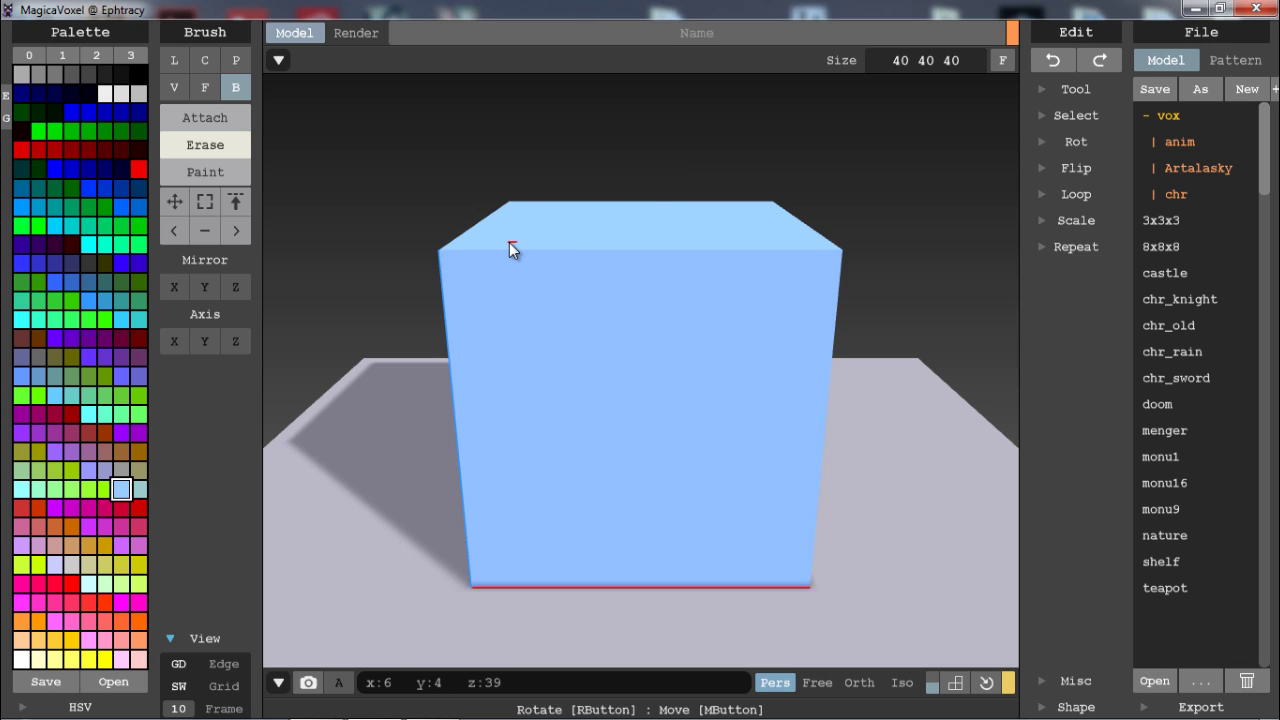
{"action": "left_click_drag", "start_coordinate": [509, 242], "coordinate": [648, 296]}
{"action": "left_click_drag", "start_coordinate": [508, 390], "coordinate": [648, 405]}
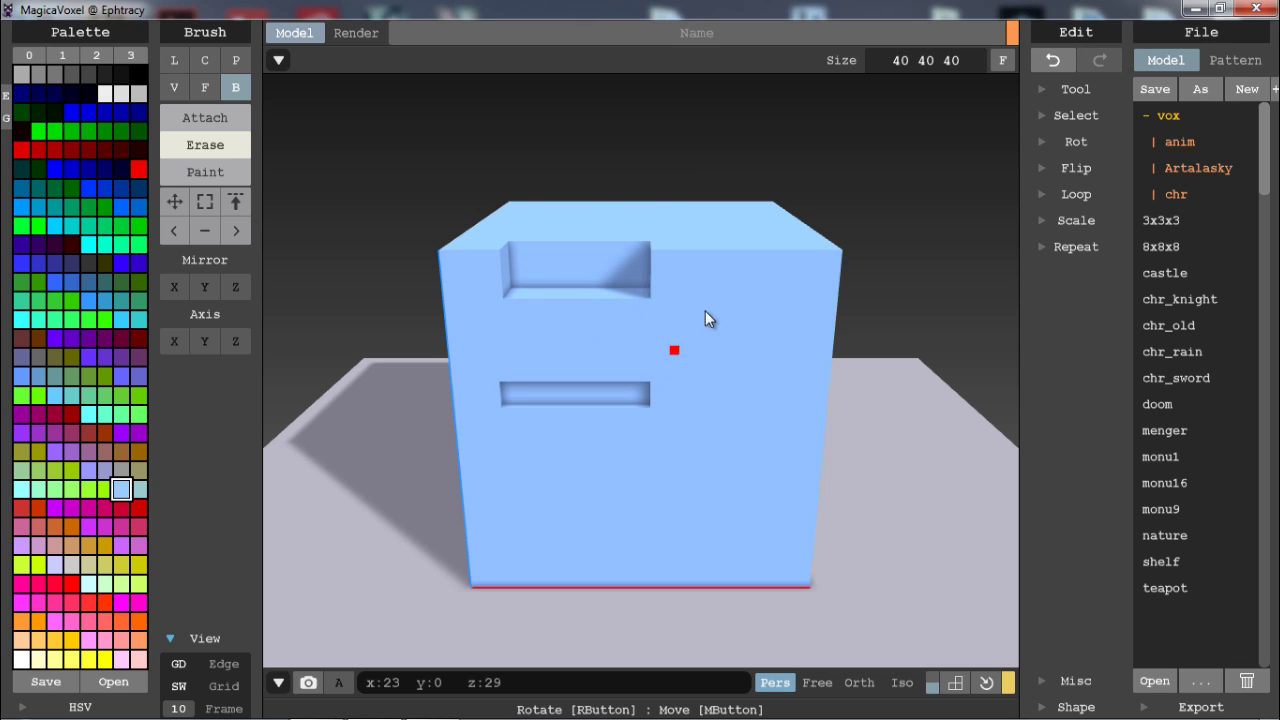
{"action": "left_click_drag", "start_coordinate": [716, 284], "coordinate": [668, 378]}
{"action": "left_click_drag", "start_coordinate": [716, 219], "coordinate": [756, 275]}
- Erase a wide recess low on the front face, deeper cuts around the existing recesses, and another recess on top
{"action": "left_click_drag", "start_coordinate": [734, 470], "coordinate": [545, 523]}
{"action": "mouse_move", "coordinate": [569, 360]}
{"action": "left_mouse_down"}
{"action": "mouse_move", "coordinate": [617, 418]}
{"action": "mouse_move", "coordinate": [600, 407]}
{"action": "mouse_move", "coordinate": [612, 407]}
{"action": "left_mouse_up"}
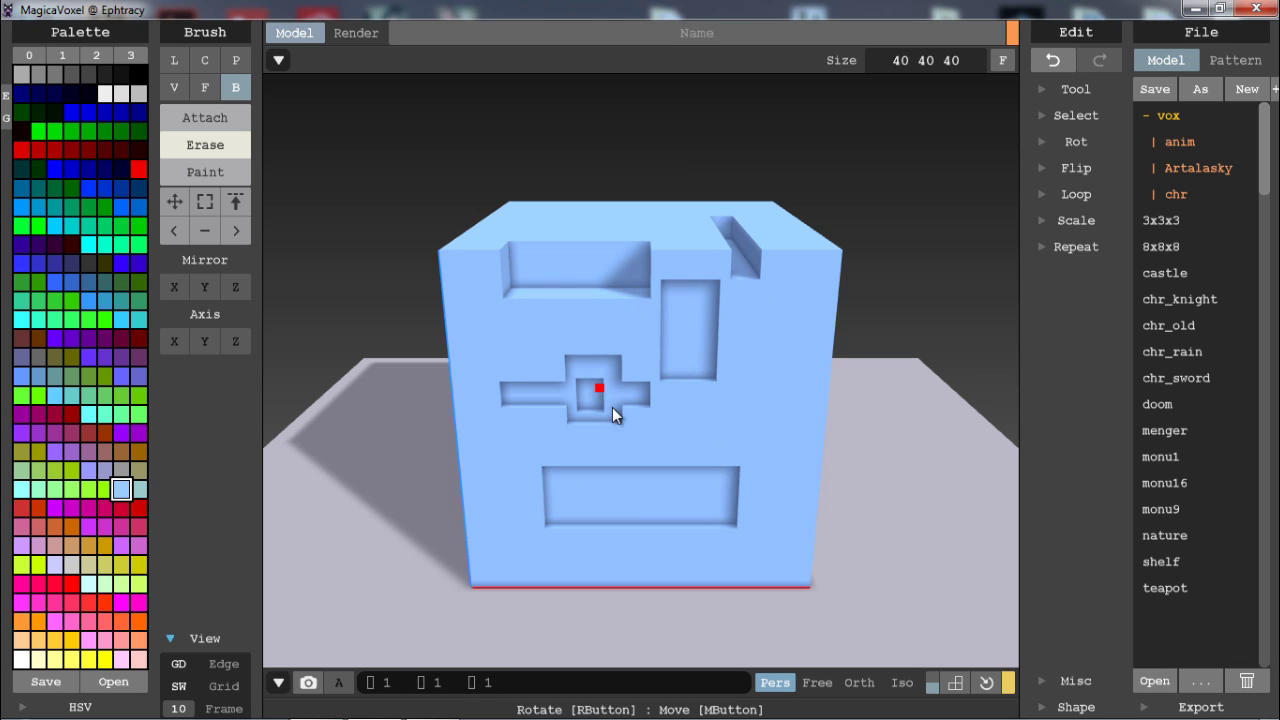
{"action": "left_click", "coordinate": [612, 407]}
{"action": "left_click_drag", "start_coordinate": [737, 246], "coordinate": [658, 228]}
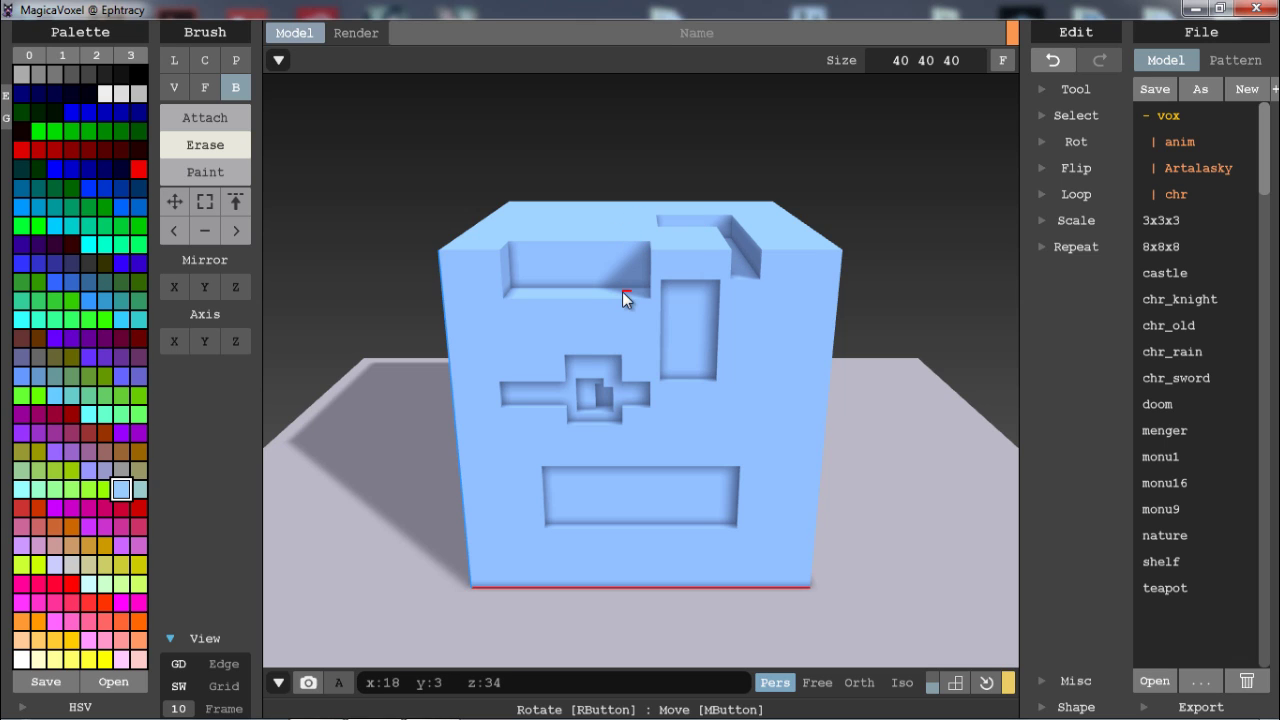
{"action": "mouse_move", "coordinate": [791, 323]}
{"action": "left_mouse_down"}
{"action": "mouse_move", "coordinate": [686, 395]}
{"action": "mouse_move", "coordinate": [789, 374]}
{"action": "mouse_move", "coordinate": [700, 368]}
{"action": "left_mouse_up"}
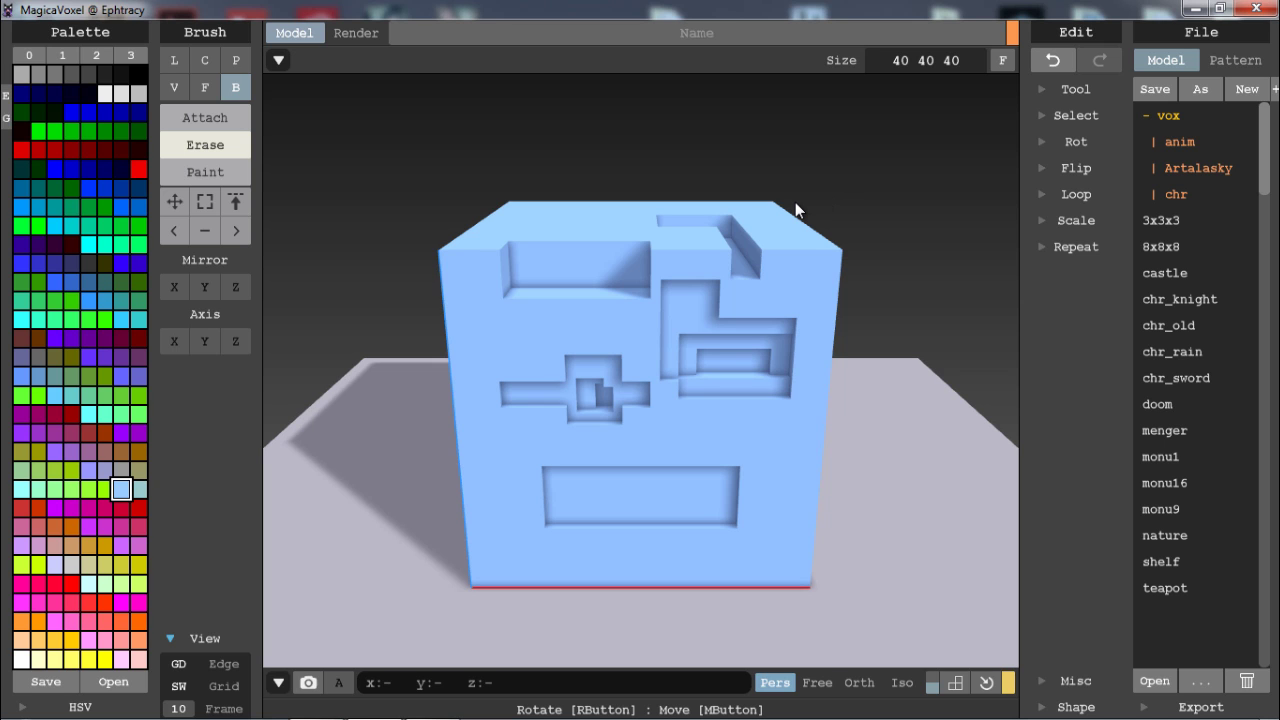
- Examine the carved cube from an angled view at different distances
{"action": "mouse_move", "coordinate": [827, 204]}
{"action": "right_mouse_down"}
{"action": "mouse_move", "coordinate": [810, 190]}
{"action": "mouse_move", "coordinate": [884, 189]}
{"action": "mouse_move", "coordinate": [849, 232]}
{"action": "mouse_move", "coordinate": [877, 204]}
{"action": "mouse_move", "coordinate": [837, 199]}
{"action": "mouse_move", "coordinate": [909, 389]}
{"action": "mouse_move", "coordinate": [494, 242]}
{"action": "mouse_move", "coordinate": [904, 144]}
{"action": "mouse_move", "coordinate": [853, 342]}
{"action": "mouse_move", "coordinate": [661, 216]}
{"action": "mouse_move", "coordinate": [860, 191]}
{"action": "mouse_move", "coordinate": [854, 179]}
{"action": "mouse_move", "coordinate": [876, 164]}
{"action": "mouse_move", "coordinate": [944, 174]}
{"action": "mouse_move", "coordinate": [788, 237]}
{"action": "mouse_move", "coordinate": [629, 245]}
{"action": "mouse_move", "coordinate": [616, 140]}
{"action": "mouse_move", "coordinate": [858, 204]}
{"action": "mouse_move", "coordinate": [993, 177]}
{"action": "mouse_move", "coordinate": [837, 200]}
{"action": "mouse_move", "coordinate": [843, 190]}
{"action": "mouse_move", "coordinate": [828, 190]}
{"action": "right_mouse_up"}
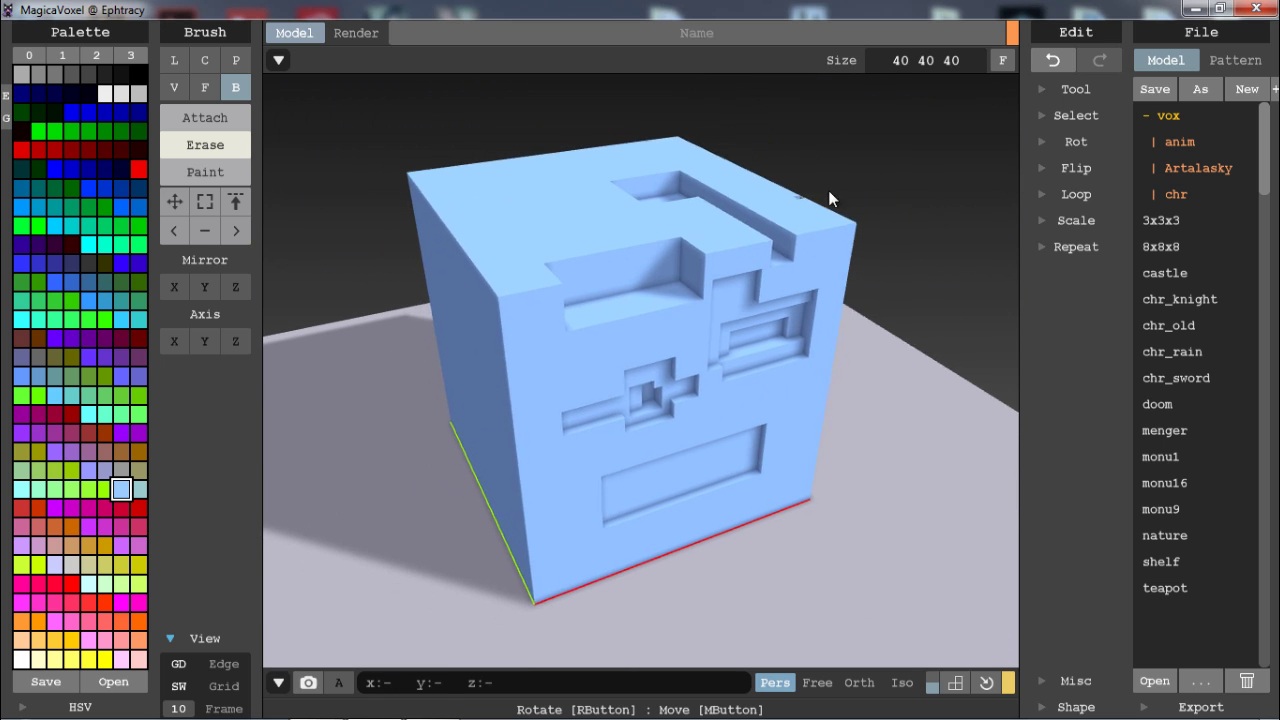
{"action": "scroll", "coordinate": [877, 170], "scroll_direction": "down", "scroll_amount": 3}
{"action": "scroll", "coordinate": [878, 171], "scroll_direction": "up", "scroll_amount": 5}
{"action": "scroll", "coordinate": [878, 171], "scroll_direction": "down", "scroll_amount": 5}
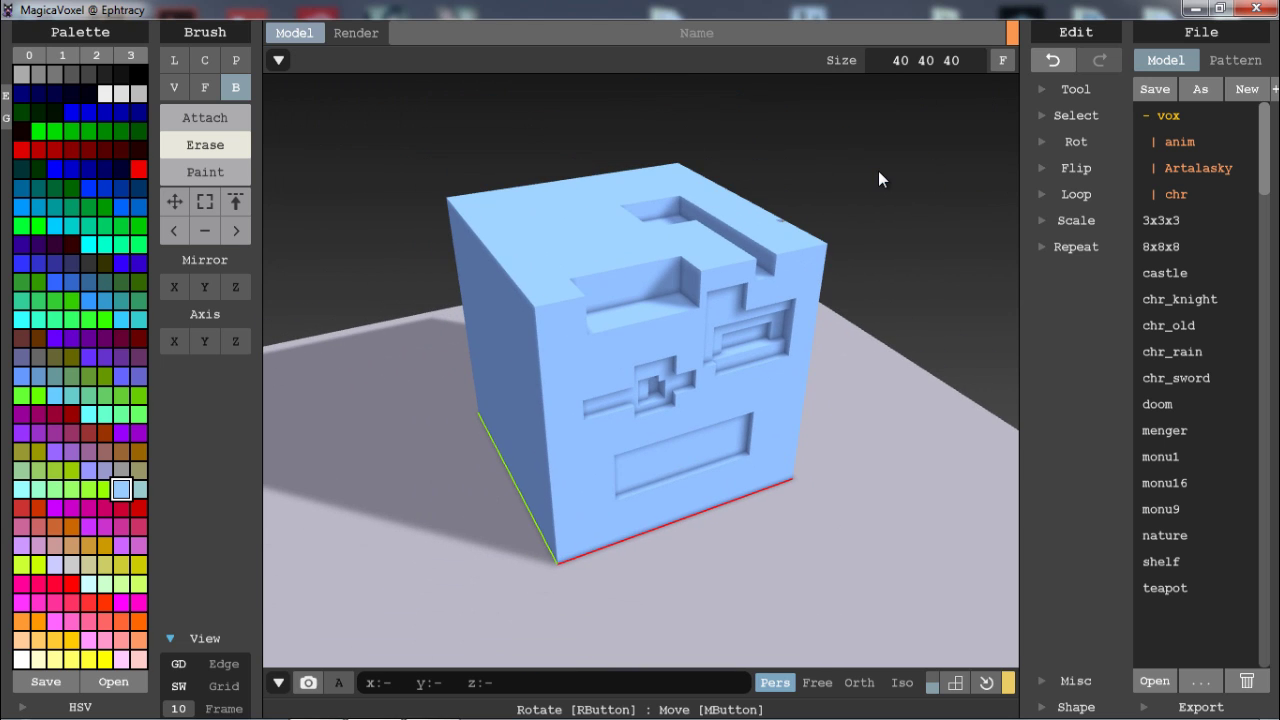
{"action": "scroll", "coordinate": [879, 173], "scroll_direction": "up", "scroll_amount": 2}
{"action": "scroll", "coordinate": [879, 173], "scroll_direction": "down", "scroll_amount": 3}
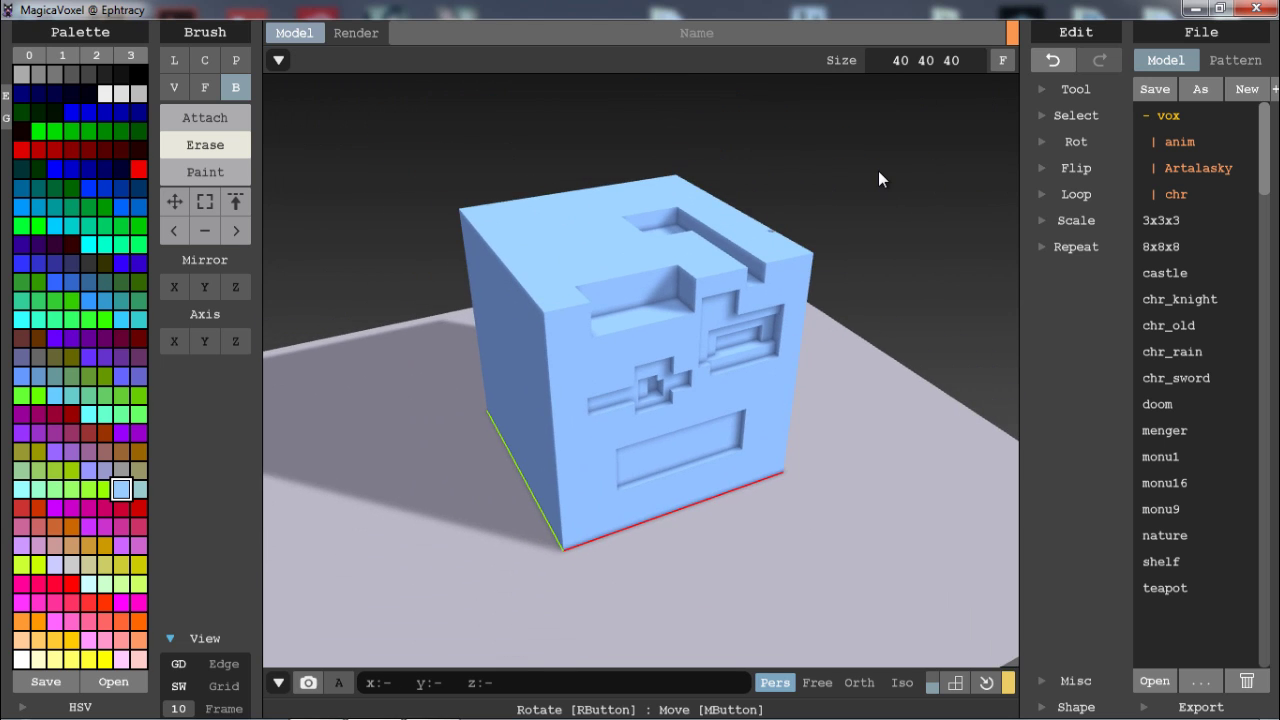
{"action": "scroll", "coordinate": [878, 171], "scroll_direction": "up", "scroll_amount": 1}
{"action": "scroll", "coordinate": [878, 171], "scroll_direction": "down", "scroll_amount": 2}
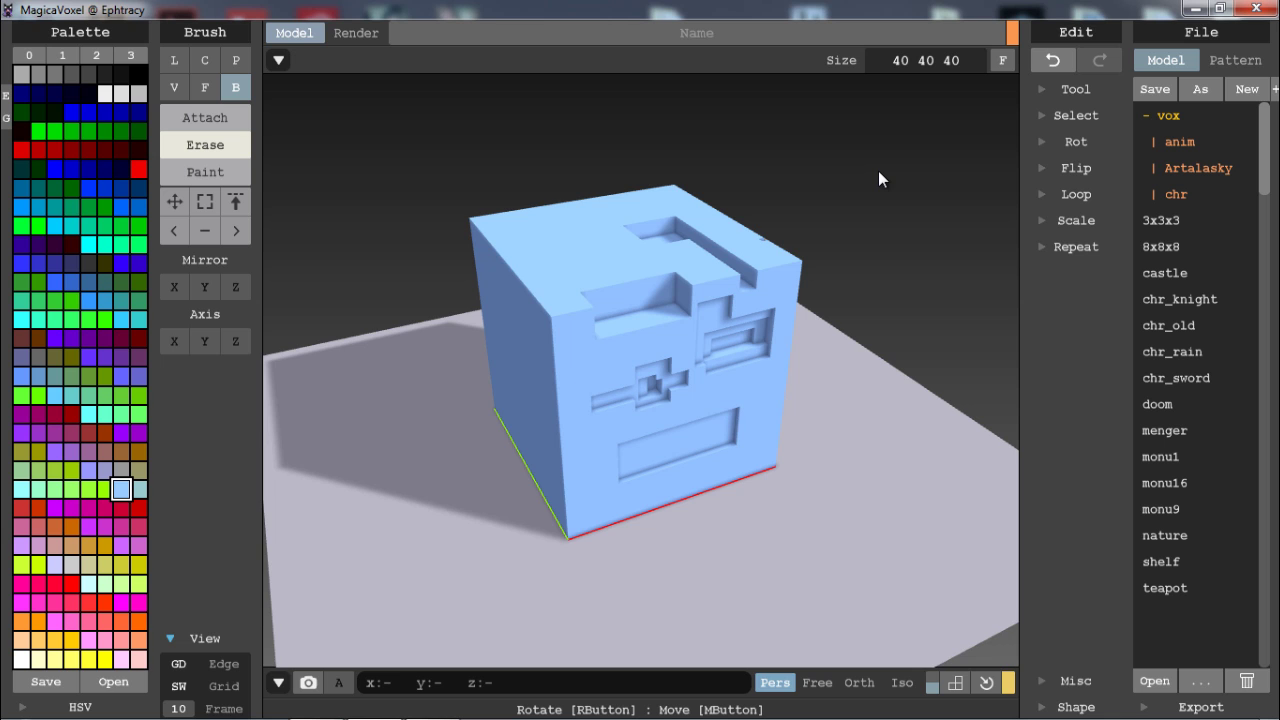
{"action": "scroll", "coordinate": [879, 172], "scroll_direction": "up", "scroll_amount": 2}
- Erase a deeper cut inside the long top recess and a narrow channel from it toward the square recess
{"action": "right_click_drag", "start_coordinate": [879, 172], "coordinate": [731, 263]}
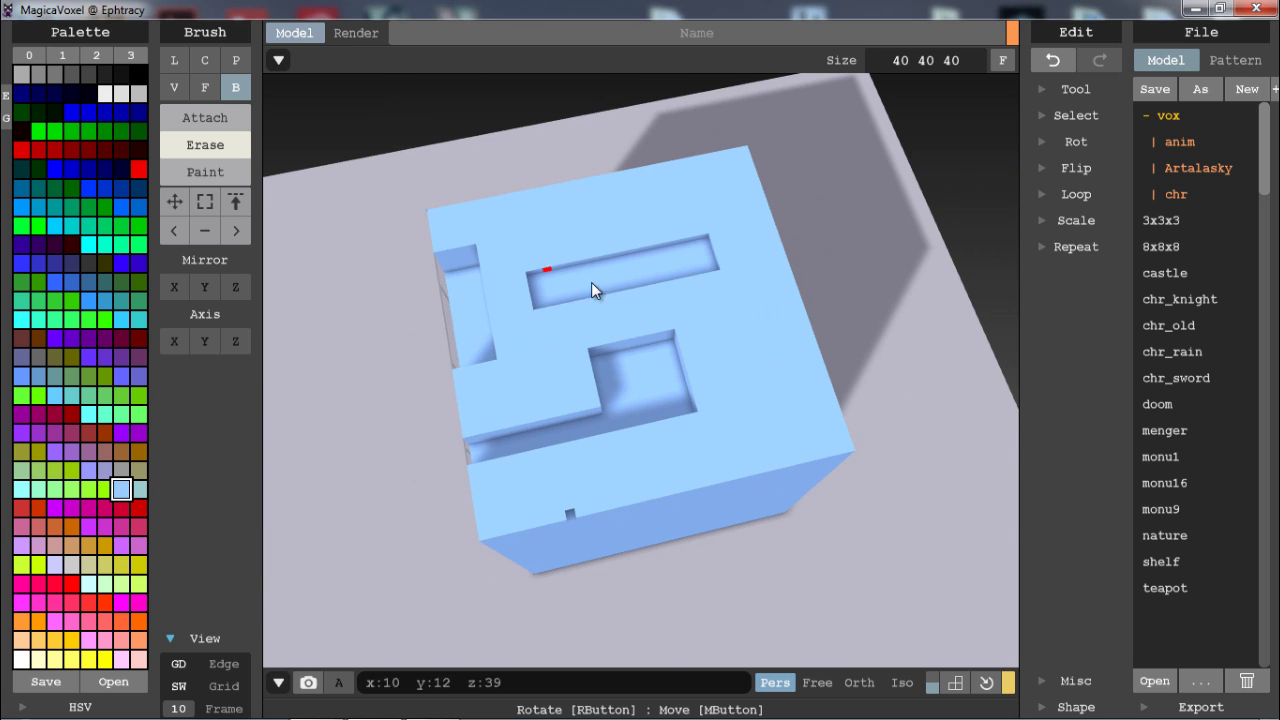
{"action": "mouse_move", "coordinate": [580, 275]}
{"action": "left_mouse_down"}
{"action": "mouse_move", "coordinate": [666, 347]}
{"action": "mouse_move", "coordinate": [632, 286]}
{"action": "left_mouse_up"}
{"action": "left_click_drag", "start_coordinate": [635, 300], "coordinate": [649, 354]}
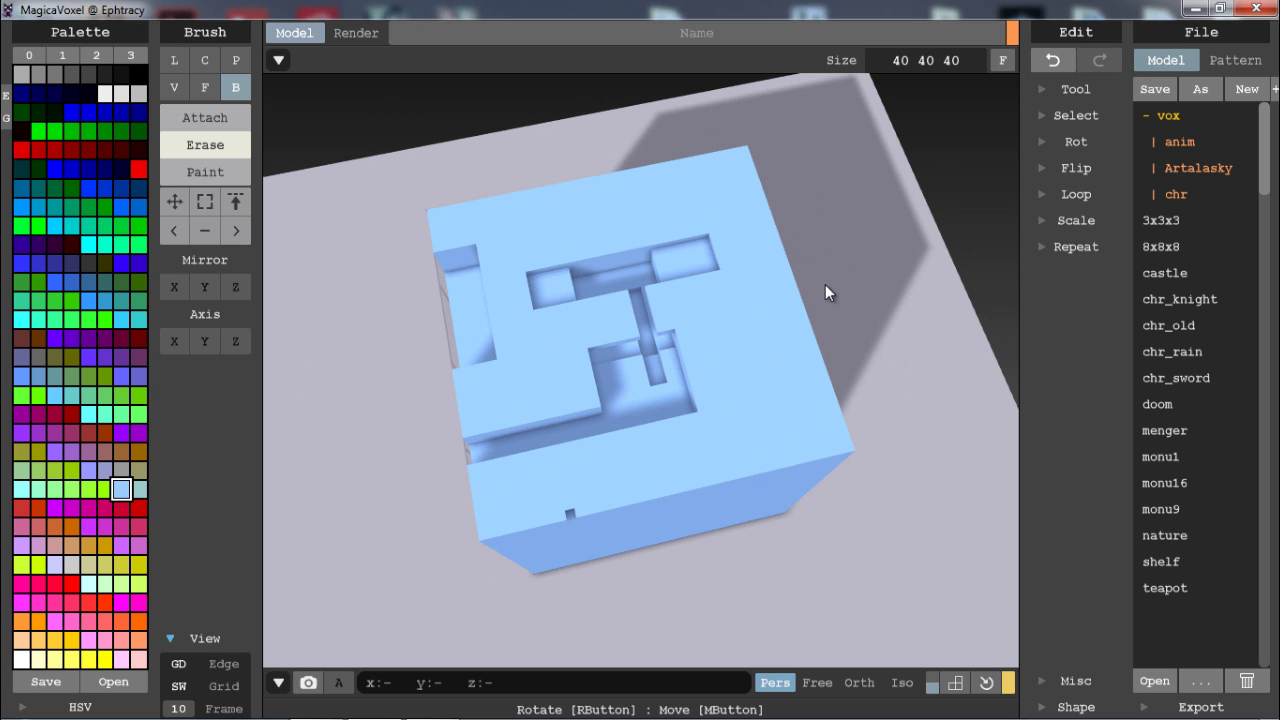
- Open the 3x3x3, 8x8x8 and castle sample models in turn without saving the cube, and inspect each from several angles
{"action": "left_click", "coordinate": [1179, 222]}
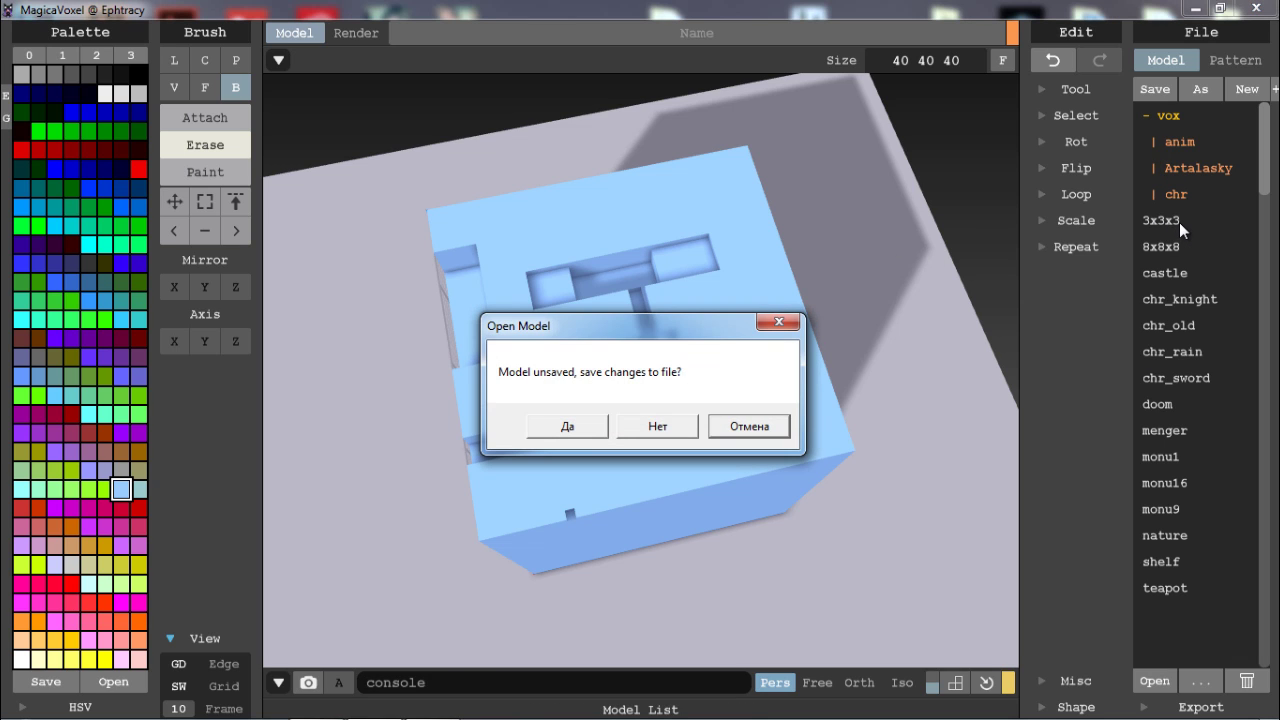
{"action": "left_click", "coordinate": [652, 423]}
{"action": "right_click_drag", "start_coordinate": [600, 474], "coordinate": [873, 259]}
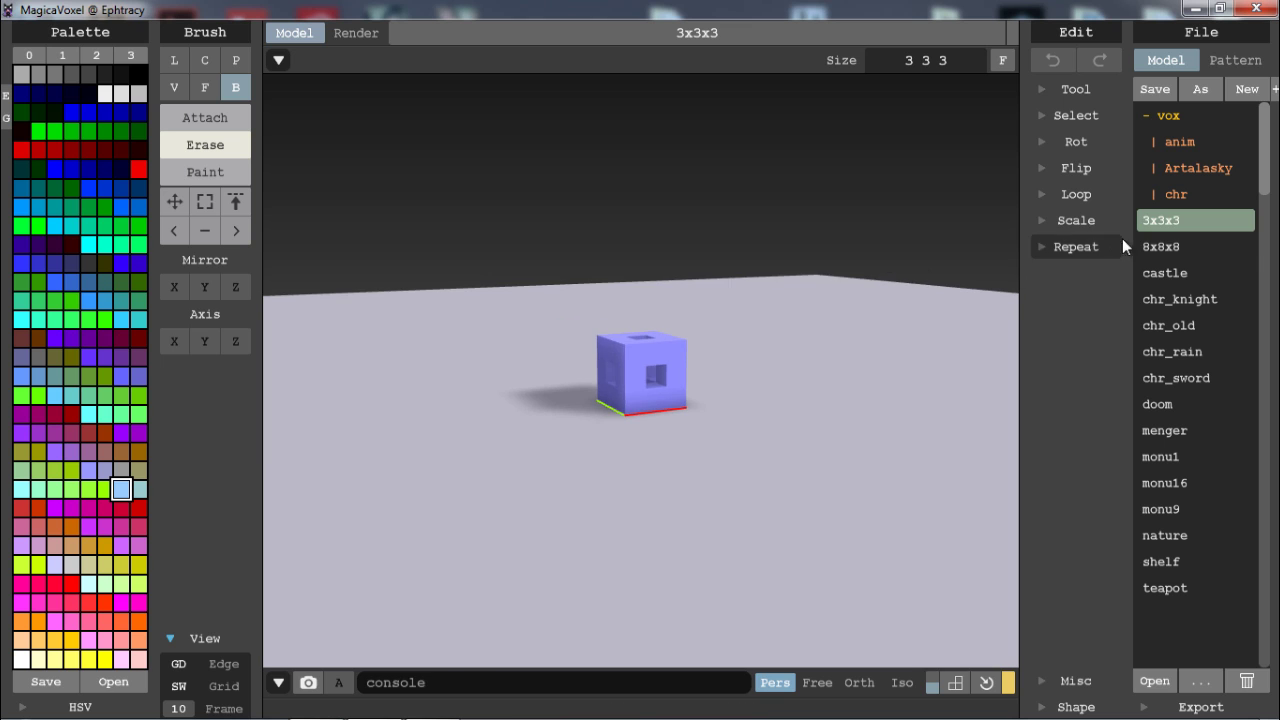
{"action": "left_click", "coordinate": [1150, 247]}
{"action": "right_click_drag", "start_coordinate": [719, 309], "coordinate": [1077, 285]}
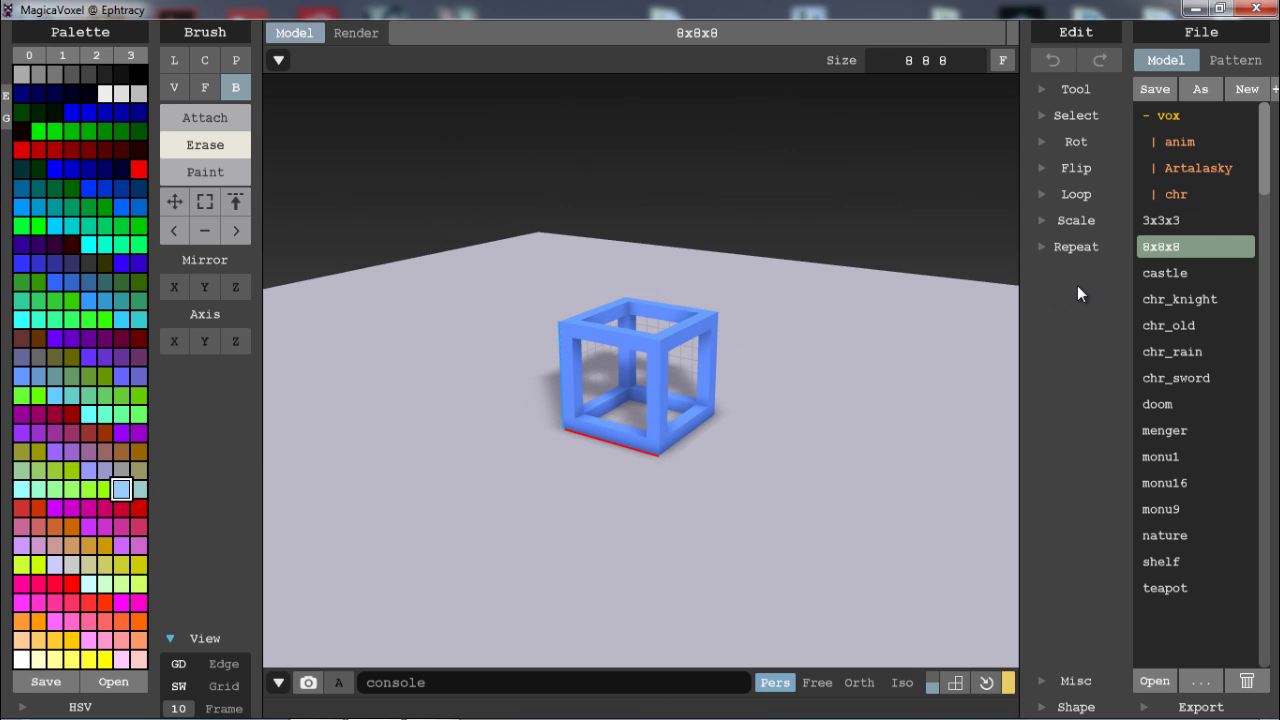
{"action": "left_click", "coordinate": [1161, 273]}
{"action": "right_click_drag", "start_coordinate": [987, 303], "coordinate": [806, 385]}
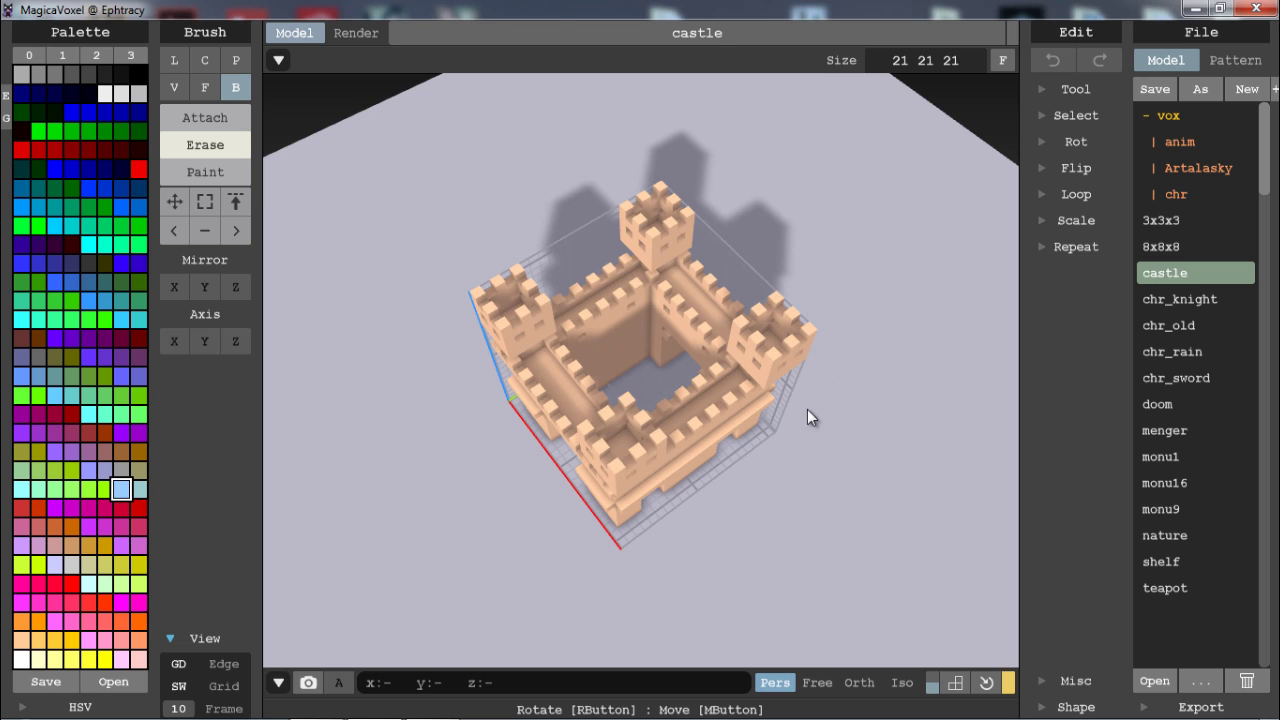
{"action": "left_click", "coordinate": [1190, 278]}
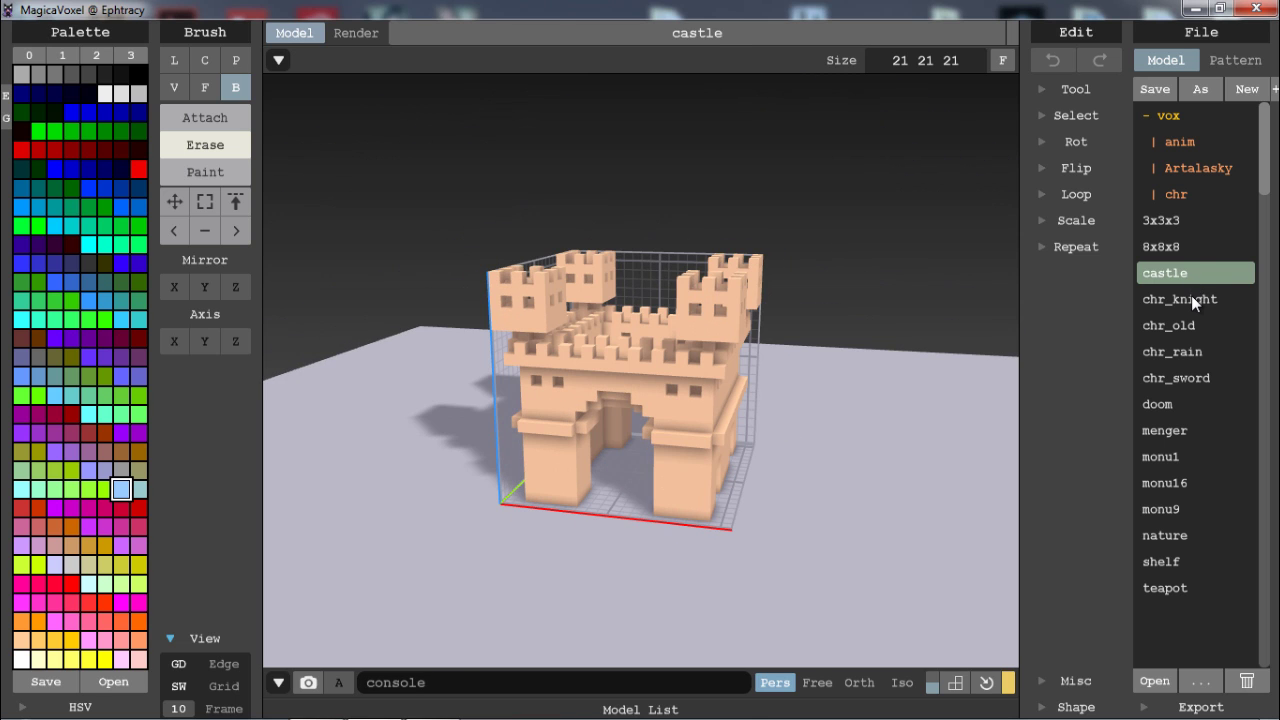
- Browse the chr_knight, chr_old, chr_rain, chr_sword and doom sample models
{"action": "left_click", "coordinate": [1191, 295]}
{"action": "right_click_drag", "start_coordinate": [643, 299], "coordinate": [791, 260]}
{"action": "left_click", "coordinate": [1180, 325]}
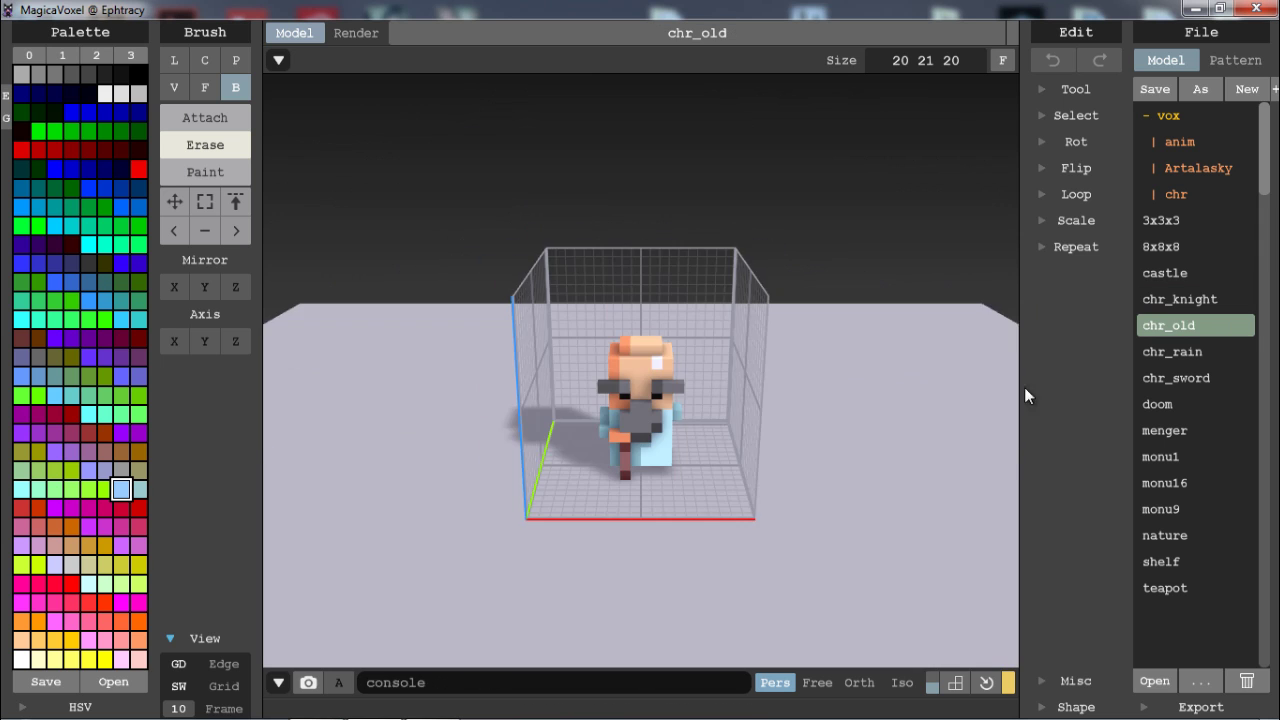
{"action": "right_click_drag", "start_coordinate": [1024, 395], "coordinate": [1130, 341]}
{"action": "left_click", "coordinate": [1168, 349]}
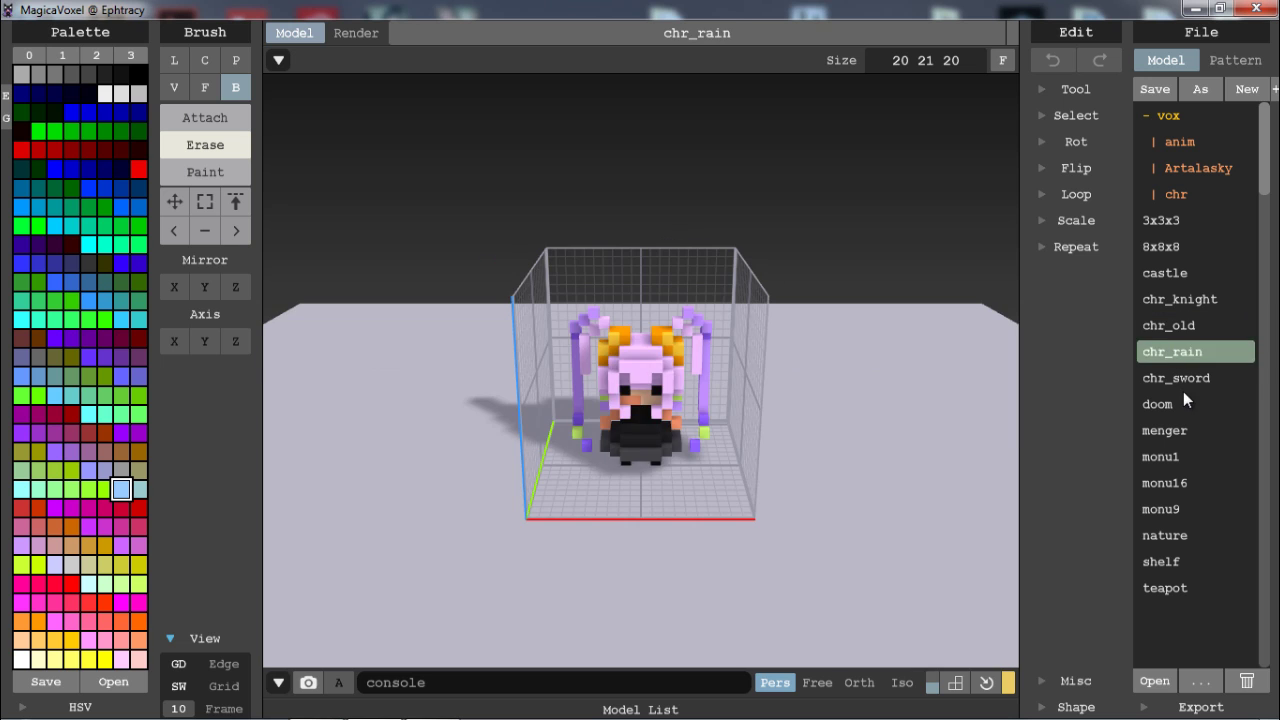
{"action": "left_click", "coordinate": [1183, 389]}
{"action": "left_click", "coordinate": [1186, 410]}
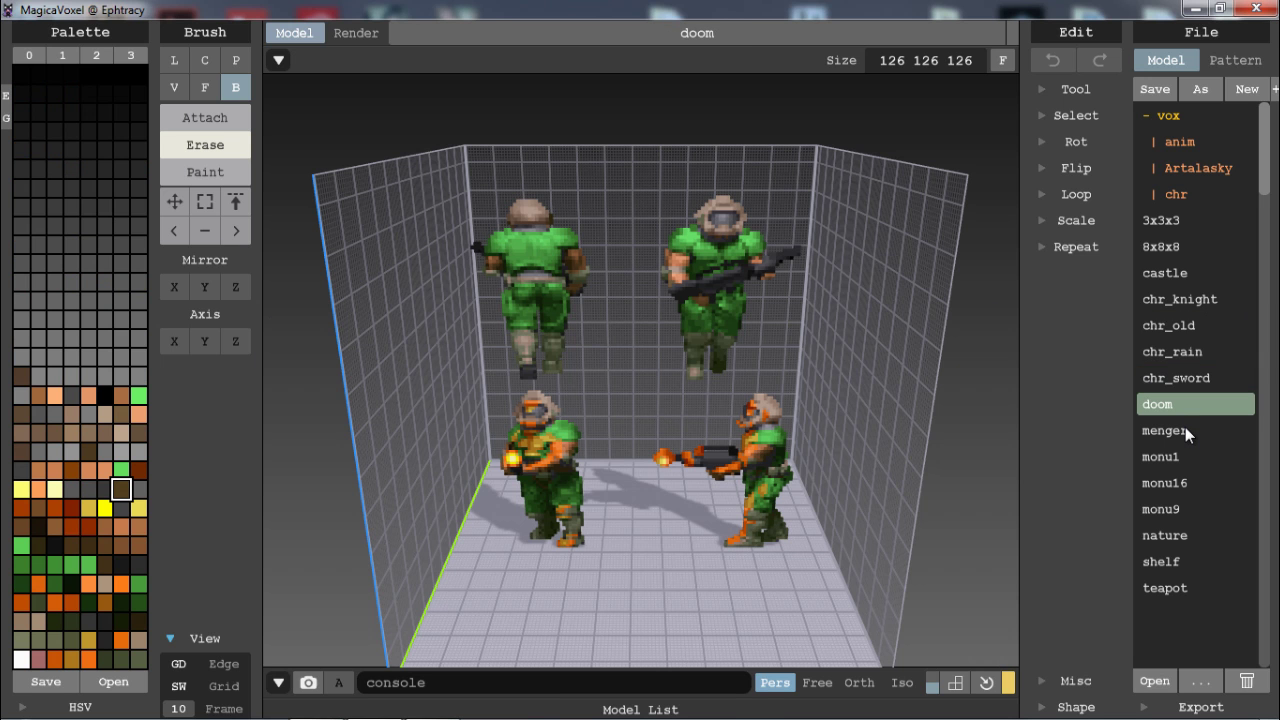
- Open the menger and monu1 sample models and inspect the monument up close
{"action": "left_click", "coordinate": [1185, 430]}
{"action": "left_click", "coordinate": [1181, 456]}
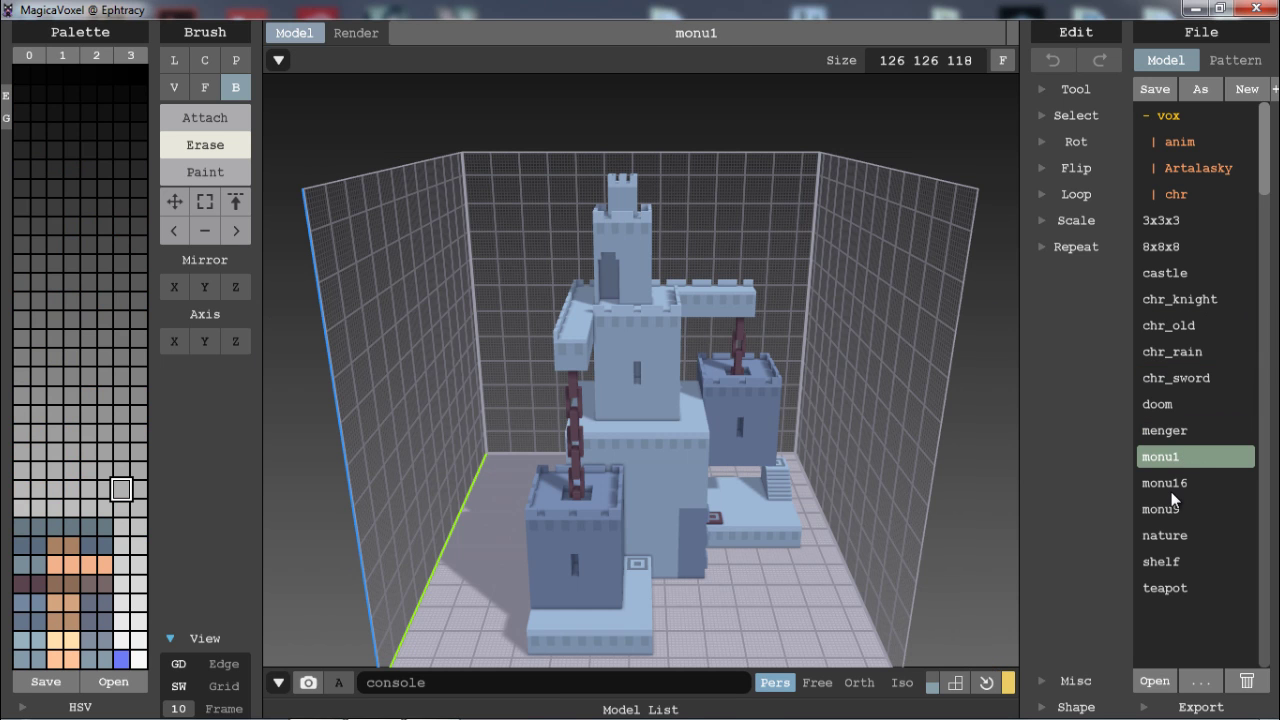
{"action": "right_click_drag", "start_coordinate": [960, 380], "coordinate": [768, 365]}
{"action": "scroll", "coordinate": [809, 488], "scroll_direction": "up", "scroll_amount": 3}
{"action": "middle_click_drag", "start_coordinate": [768, 365], "coordinate": [747, 305]}
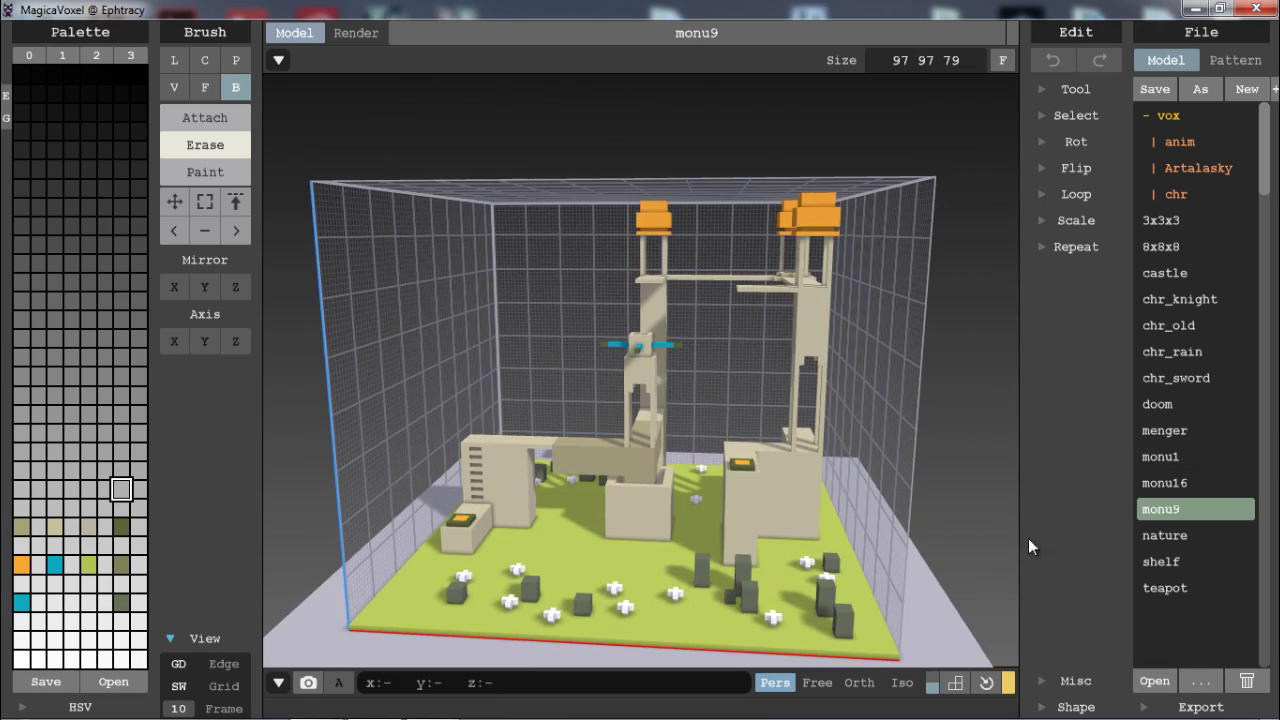
- Browse the nature, shelf and teapot models, and view the T-Rex model from the anim folder
{"action": "left_click", "coordinate": [1184, 535]}
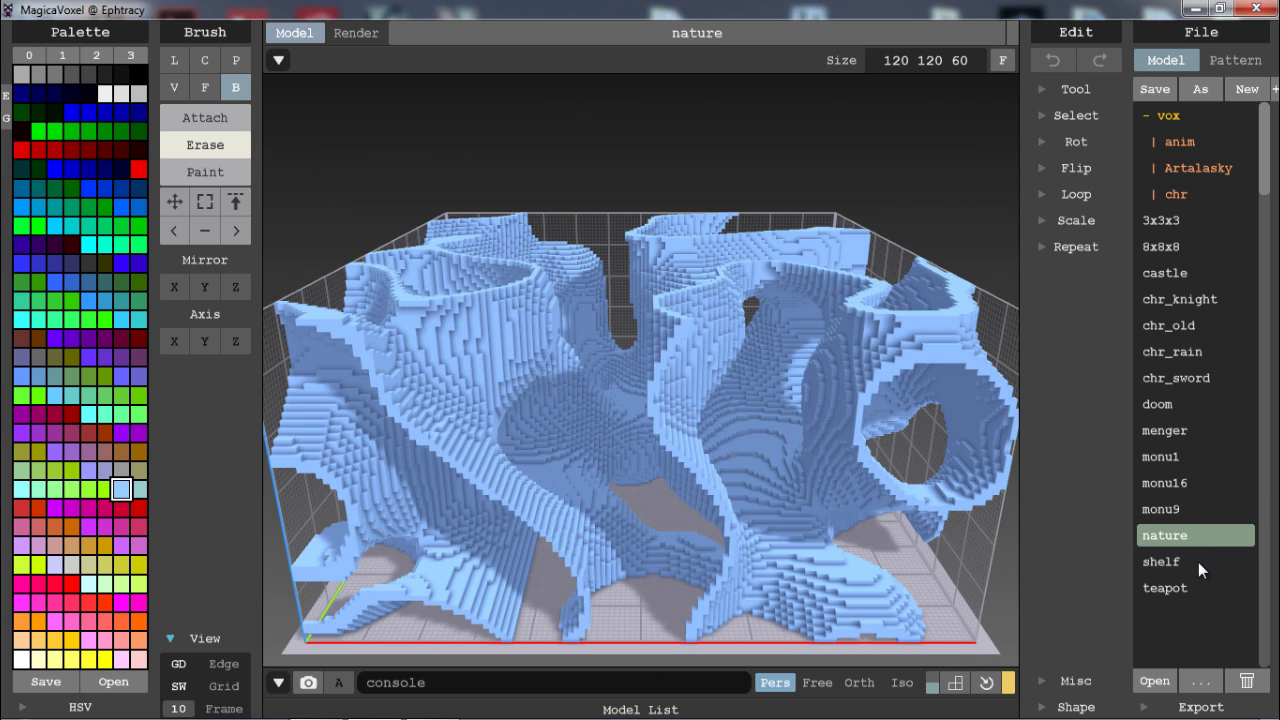
{"action": "left_click", "coordinate": [1198, 562]}
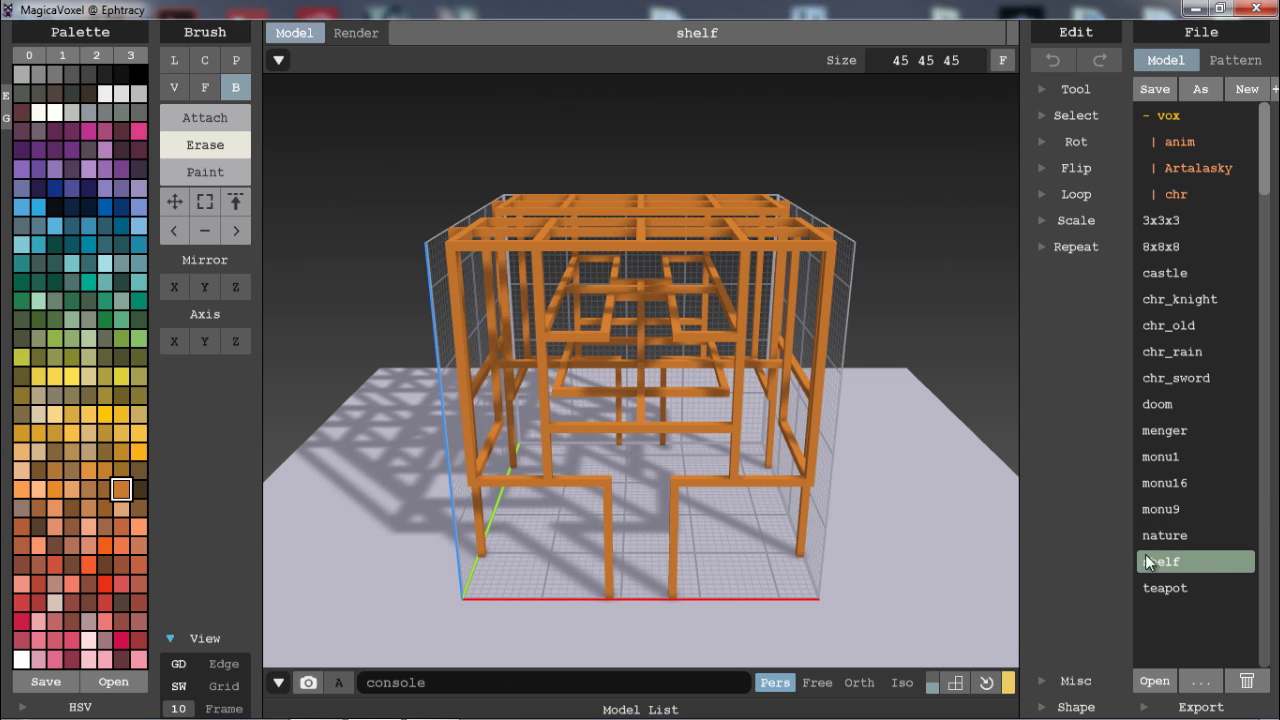
{"action": "left_click", "coordinate": [1176, 590]}
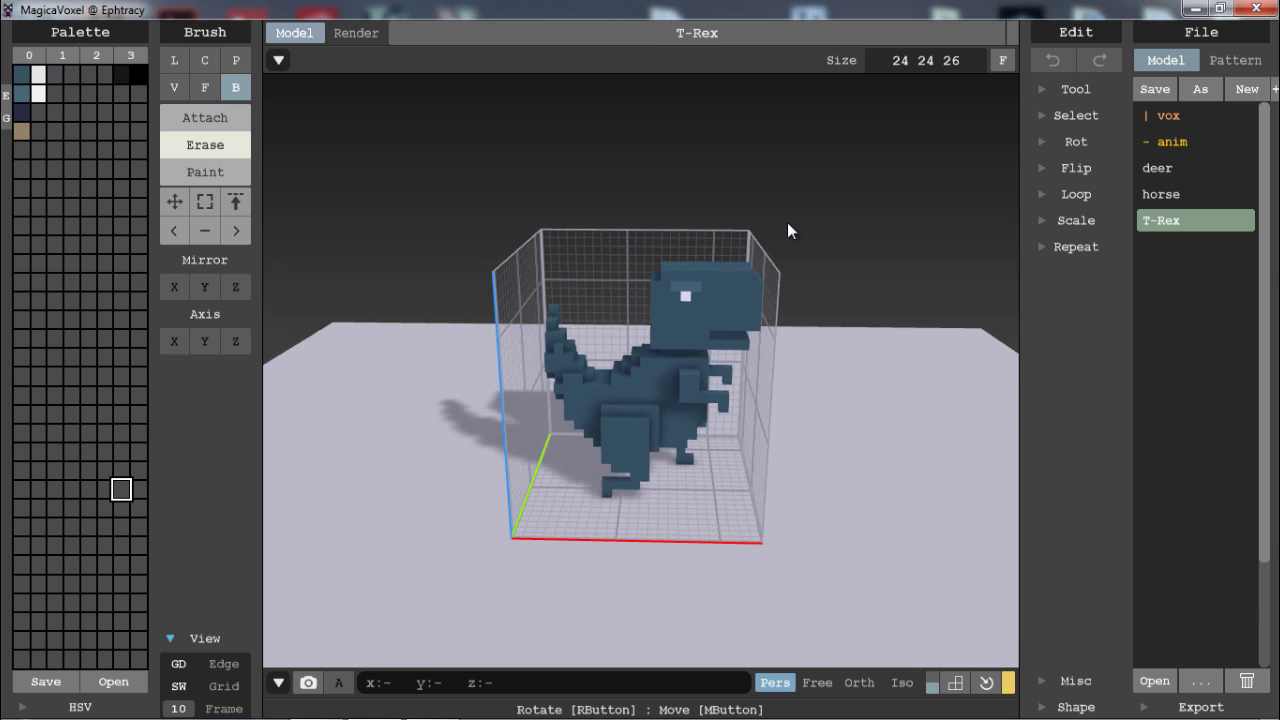
{"action": "mouse_move", "coordinate": [787, 230]}
{"action": "right_mouse_down"}
{"action": "mouse_move", "coordinate": [443, 223]}
{"action": "mouse_move", "coordinate": [849, 217]}
{"action": "mouse_move", "coordinate": [800, 214]}
{"action": "right_mouse_up"}
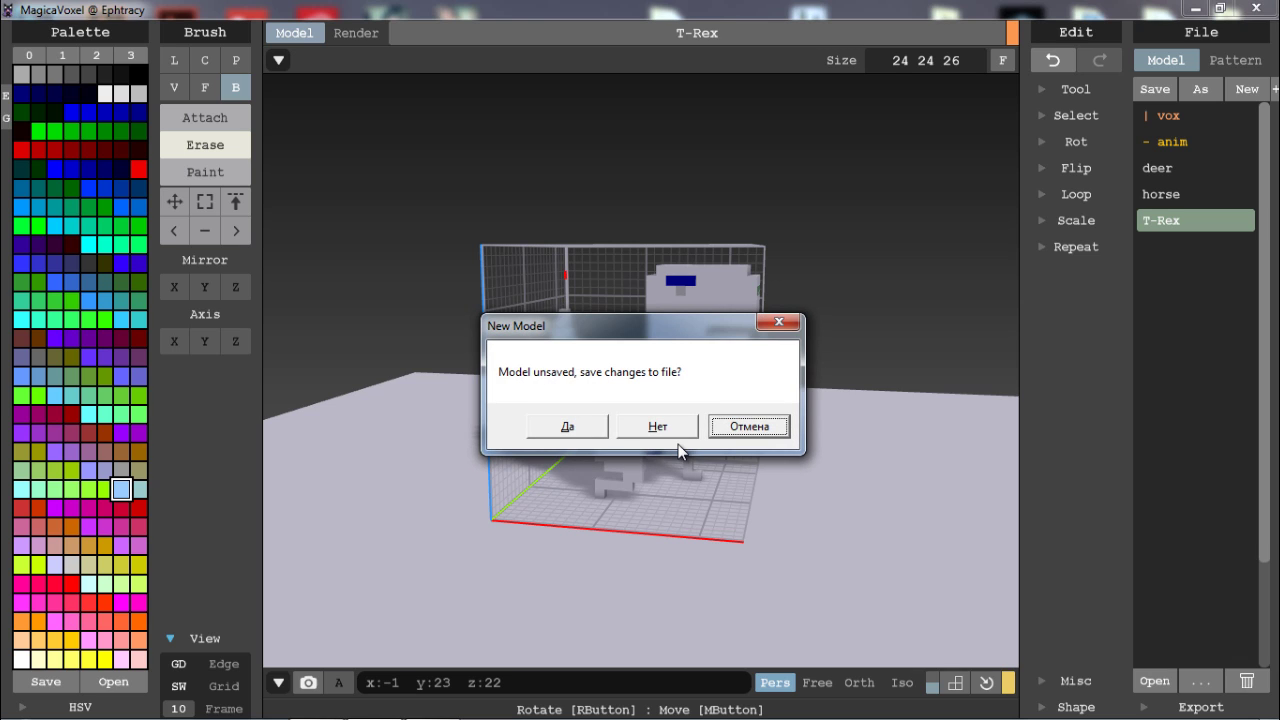
- Create a new model without saving the changes to T-Rex, and undo the last edit on the new block
{"action": "left_click", "coordinate": [672, 424]}
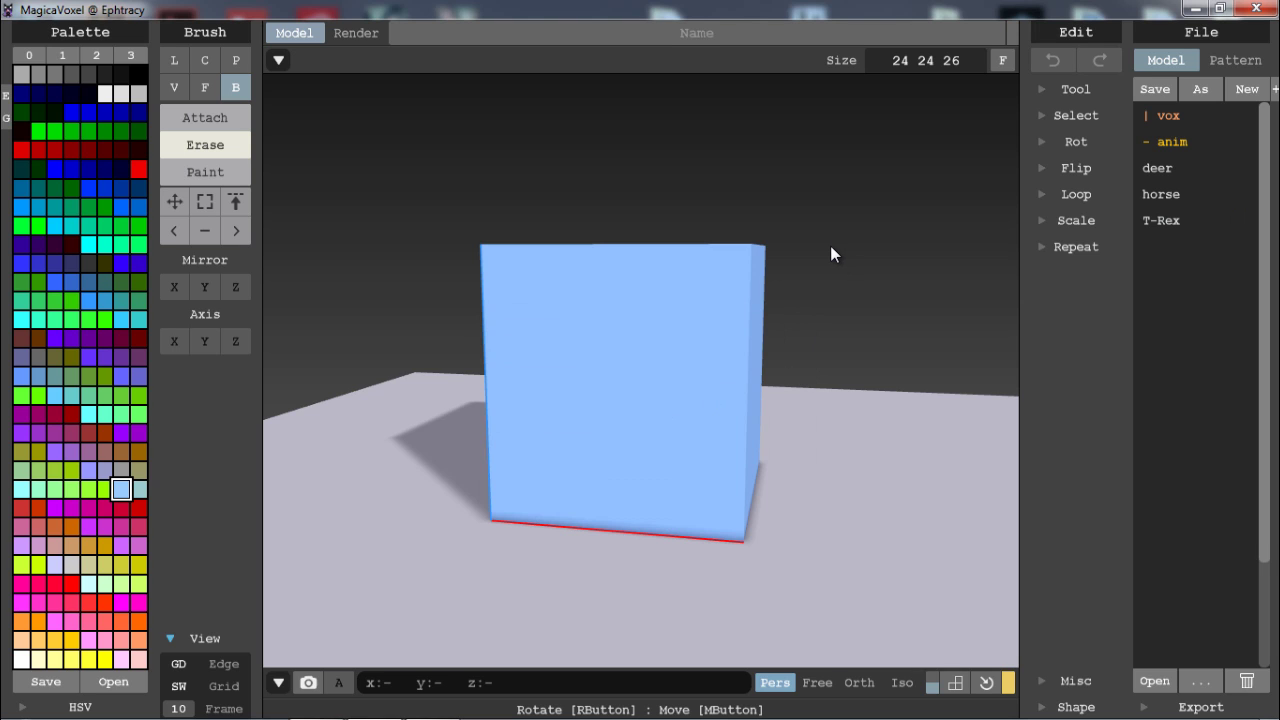
{"action": "key", "text": "ctrl+z"}
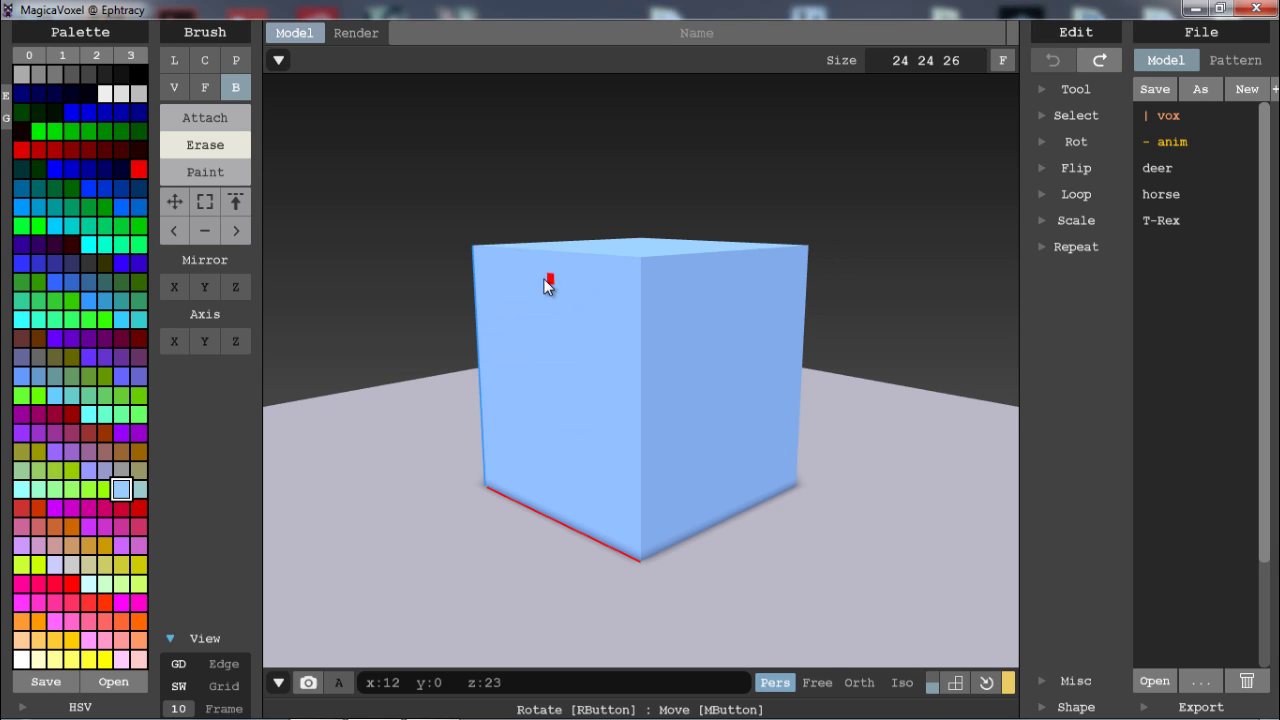
{"action": "middle_click_drag", "start_coordinate": [548, 280], "coordinate": [742, 240]}
{"action": "scroll", "coordinate": [573, 338], "scroll_direction": "down", "scroll_amount": 5}
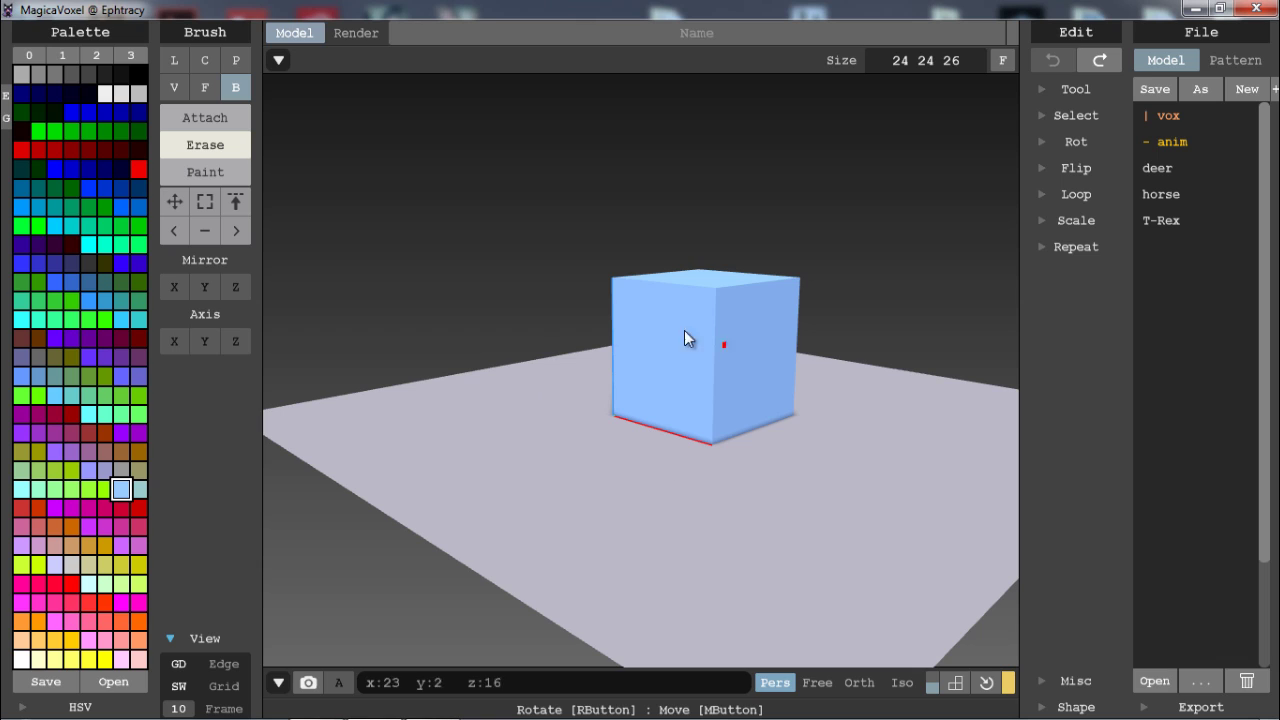
- Set the model's vertical size to 100 voxels, keeping the other two dimensions at 24
{"action": "left_click_drag", "start_coordinate": [890, 62], "coordinate": [979, 56]}
{"action": "left_click", "coordinate": [890, 60]}
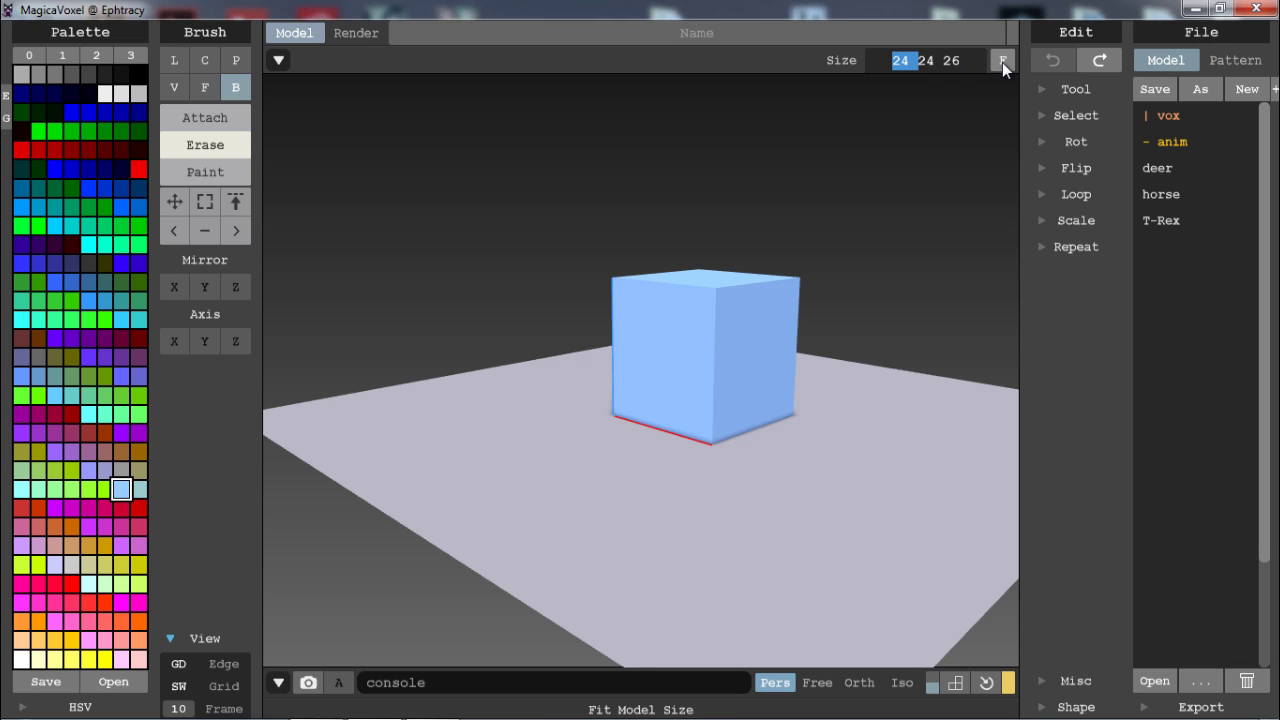
{"action": "right_click_drag", "start_coordinate": [736, 213], "coordinate": [865, 121]}
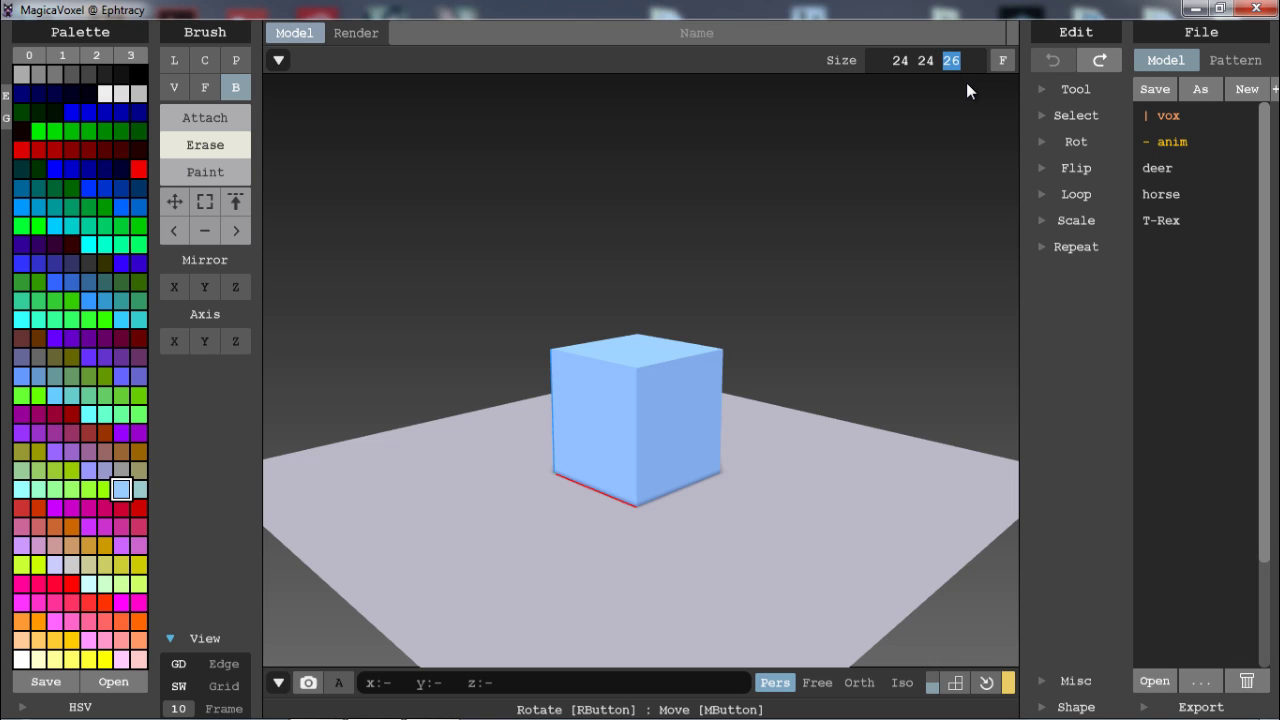
{"action": "type", "text": "100"}
{"action": "key", "text": "Return"}
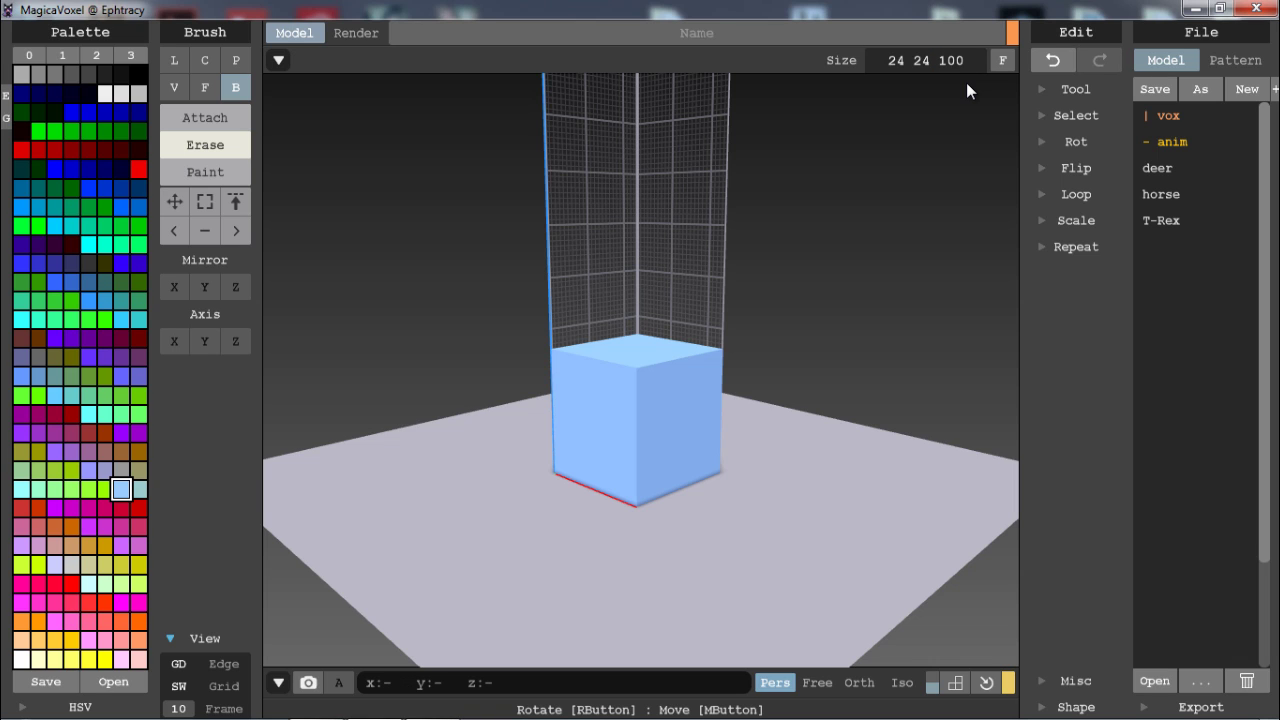
- Set both horizontal dimensions of the model to 48 voxels, giving a size of 48 48 100
{"action": "middle_click_drag", "start_coordinate": [795, 257], "coordinate": [645, 343]}
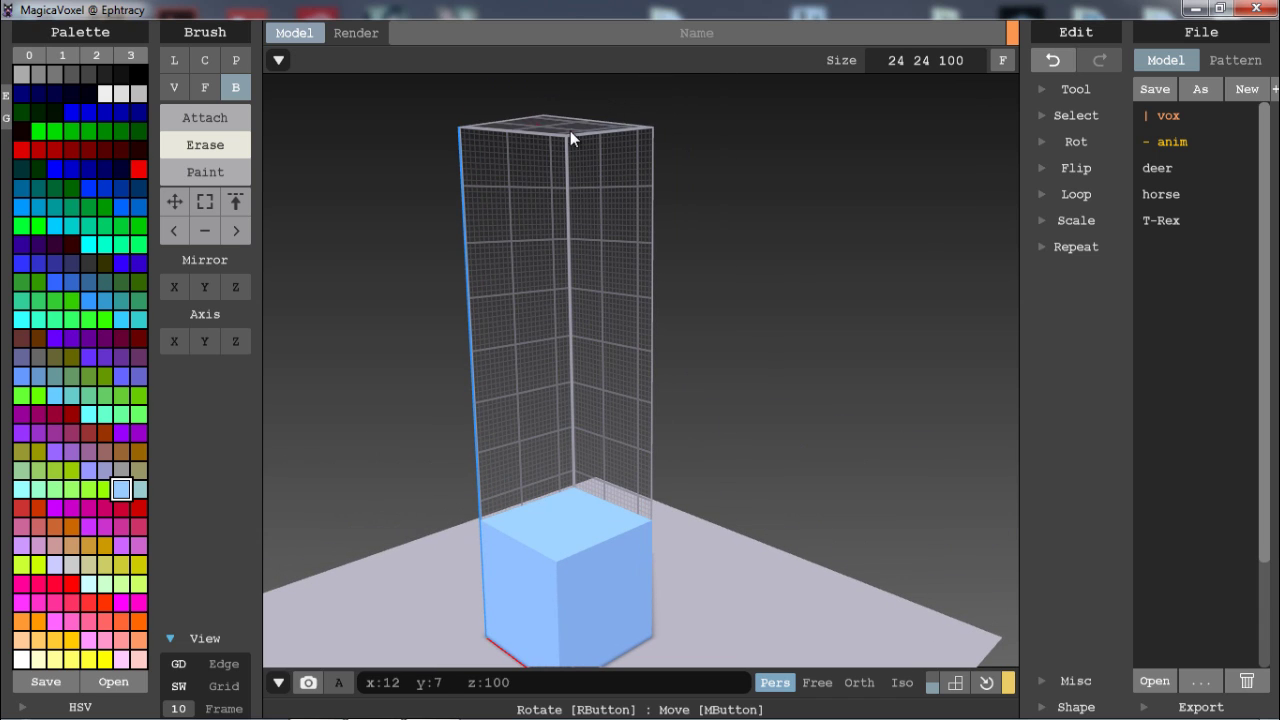
{"action": "middle_click_drag", "start_coordinate": [574, 364], "coordinate": [653, 303]}
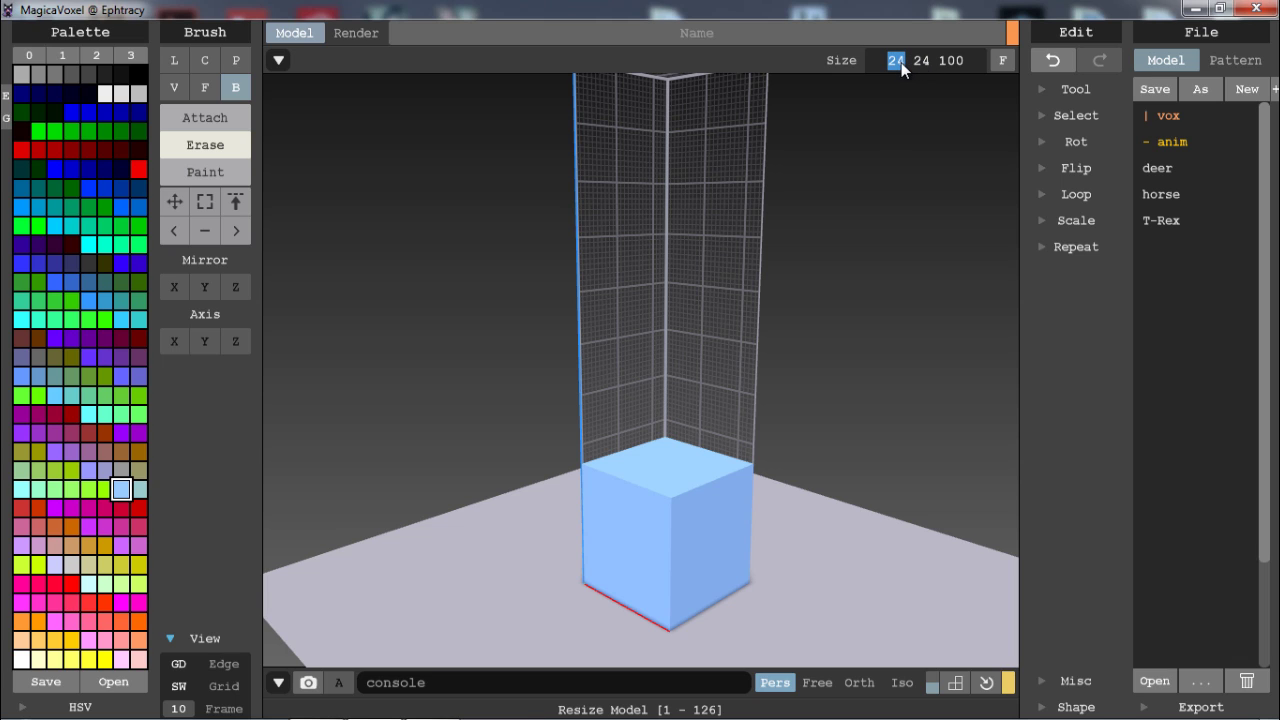
{"action": "type", "text": "48"}
{"action": "key", "text": "Return"}
{"action": "right_click_drag", "start_coordinate": [797, 262], "coordinate": [978, 200]}
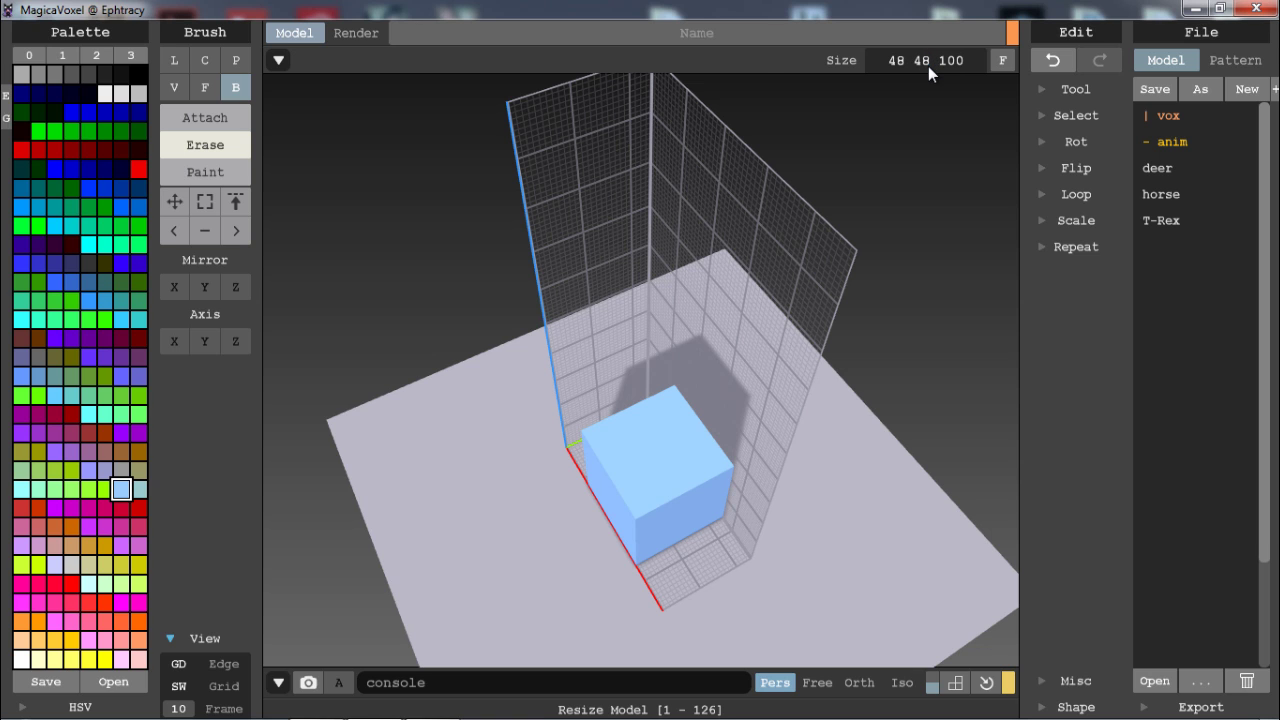
{"action": "key", "text": "Return"}
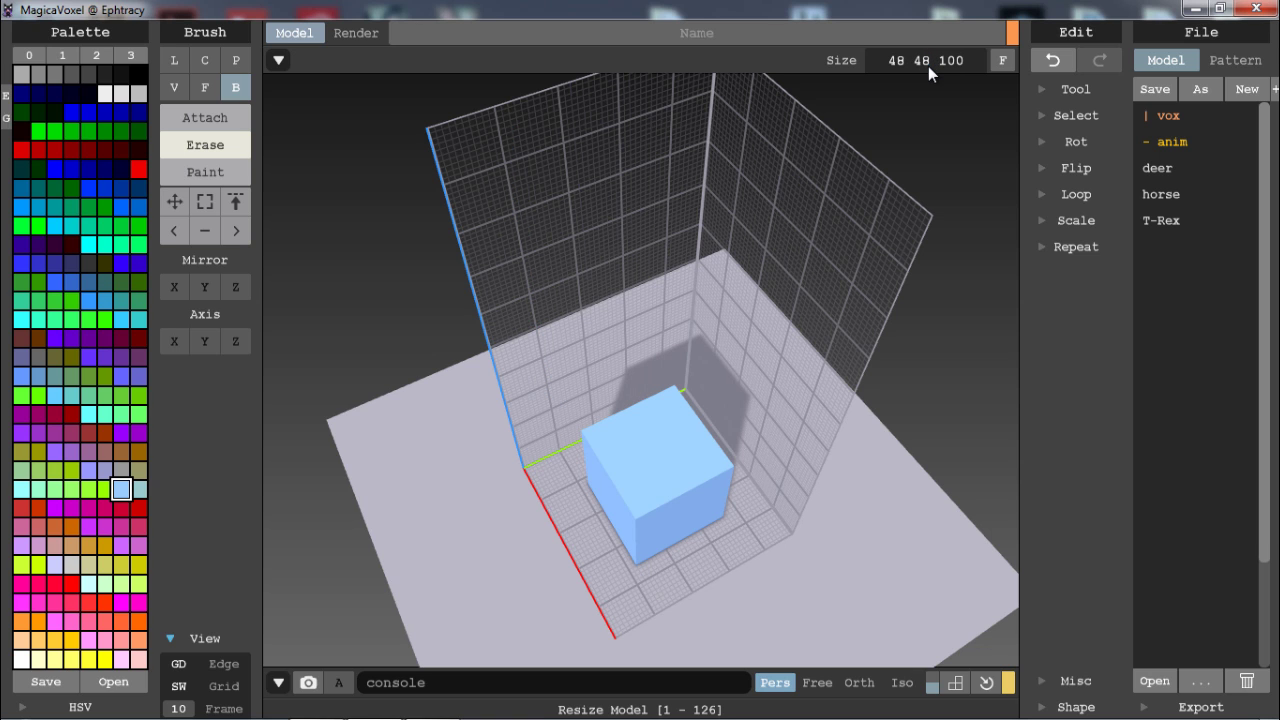
{"action": "right_click_drag", "start_coordinate": [938, 82], "coordinate": [978, 115]}
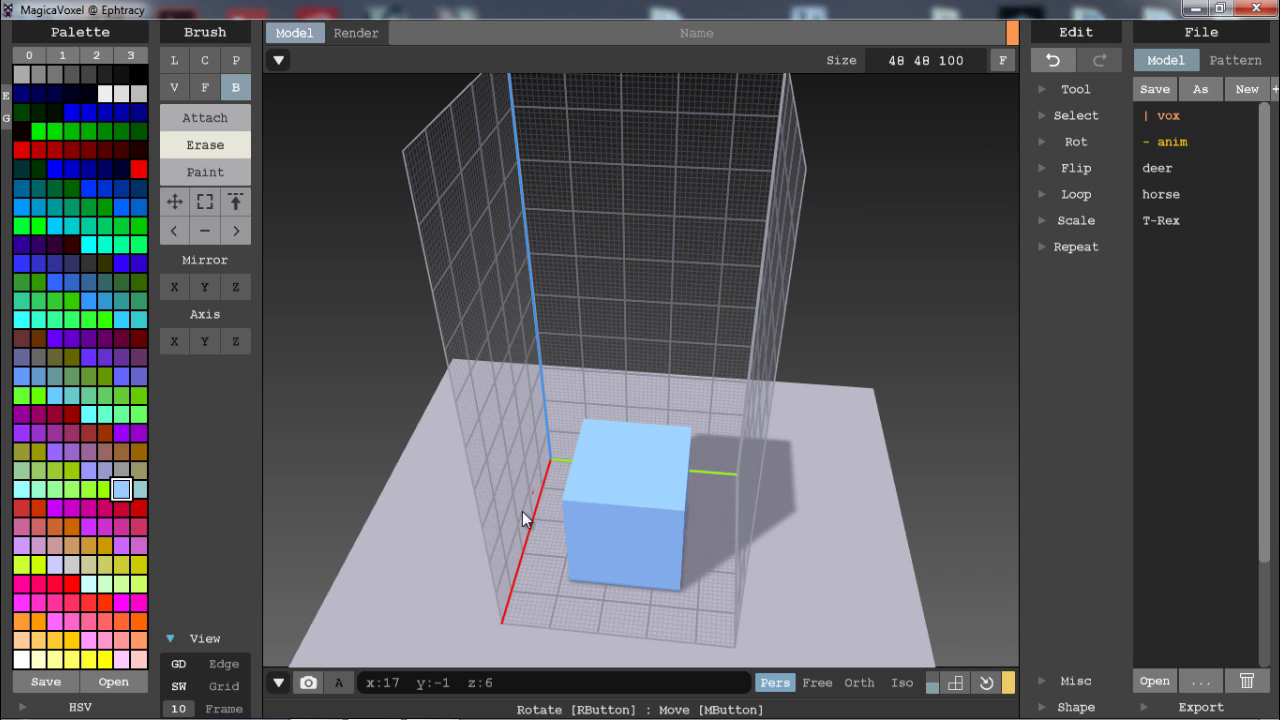
{"action": "right_click_drag", "start_coordinate": [568, 487], "coordinate": [560, 333]}
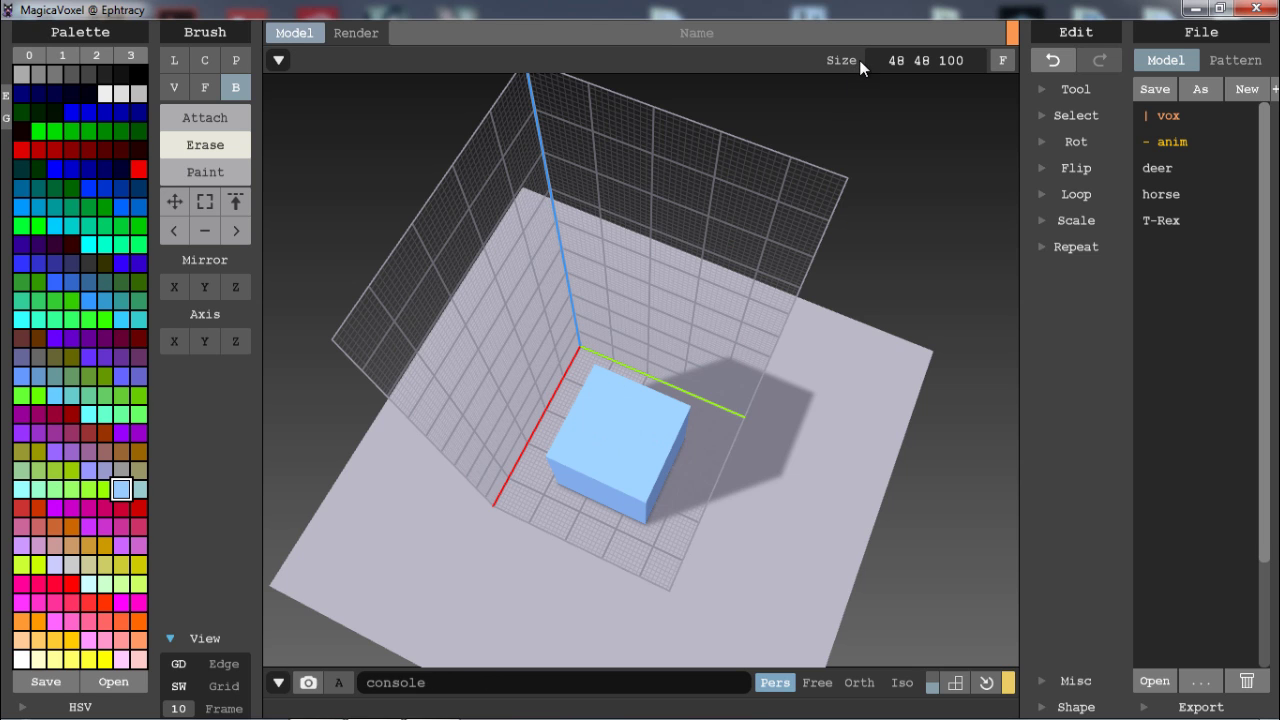
{"action": "right_click_drag", "start_coordinate": [857, 294], "coordinate": [863, 209]}
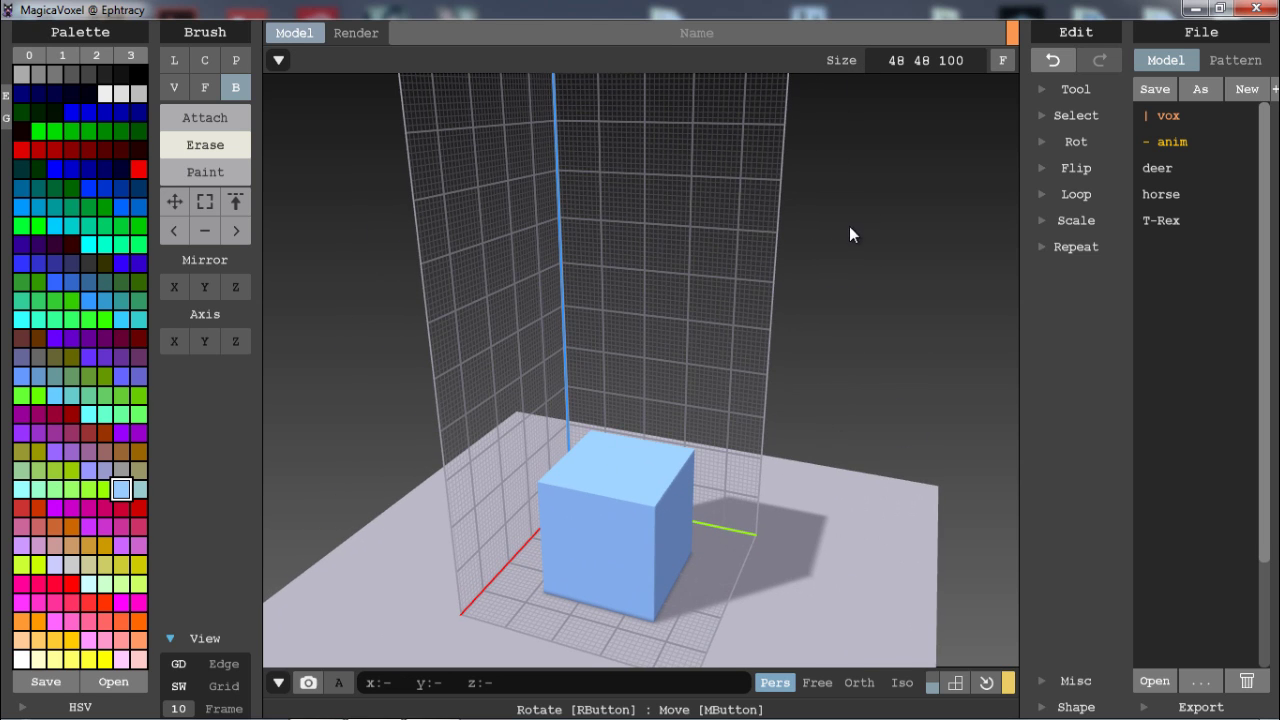
- Undo recent edits to the model and redo the last undone one
{"action": "key", "text": "ctrl+z"}
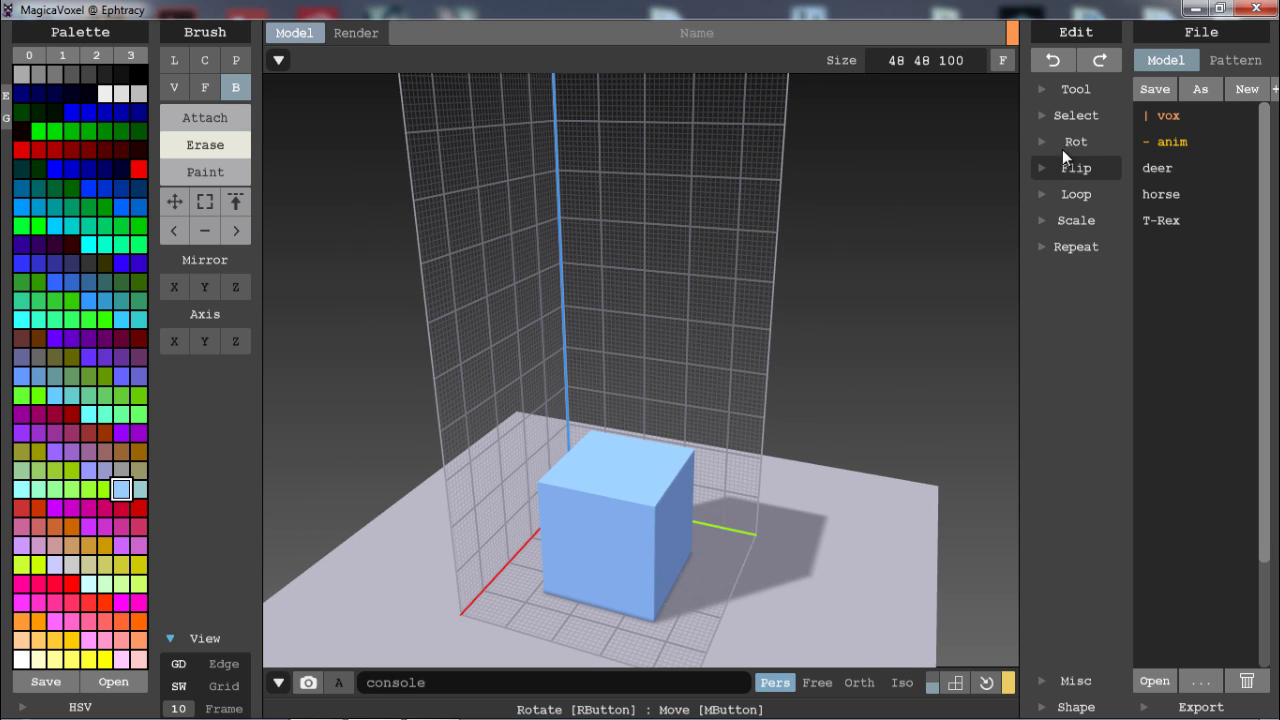
{"action": "left_click", "coordinate": [1066, 65]}
{"action": "left_click", "coordinate": [1105, 60]}
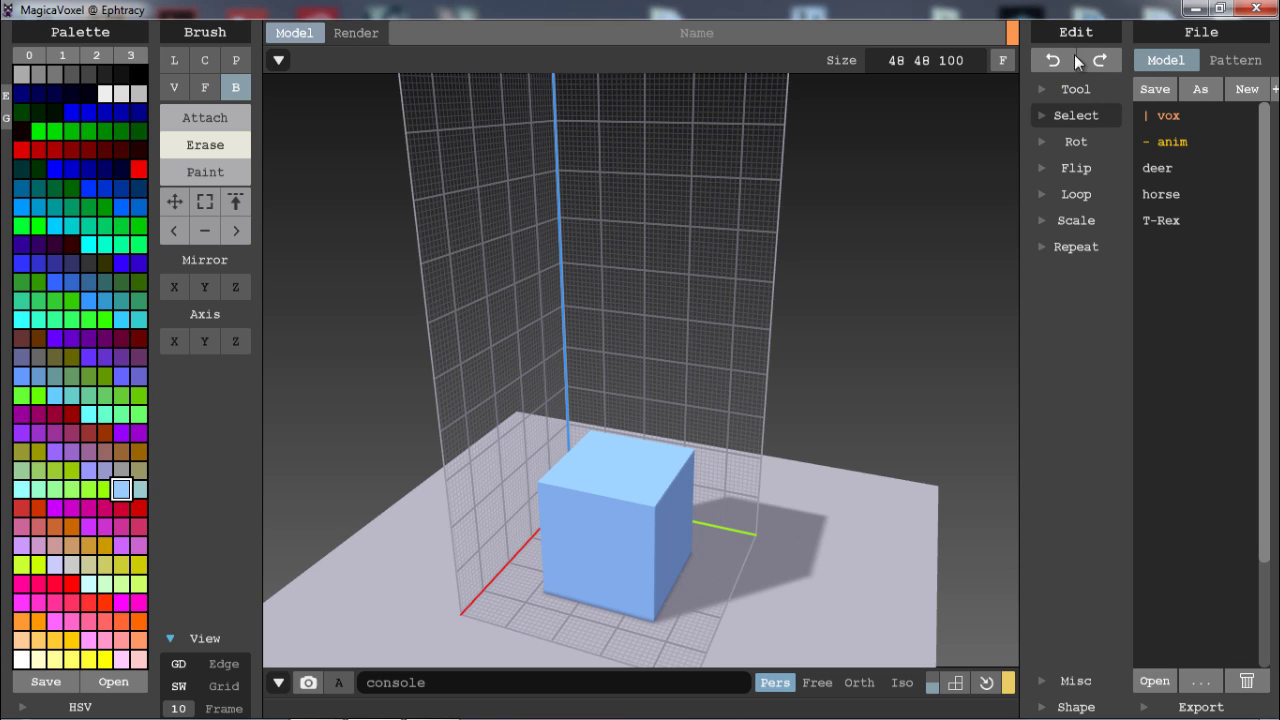
- Collapse the Edit, File, Brush and Palette sections to enlarge the viewport
{"action": "left_click", "coordinate": [1082, 33]}
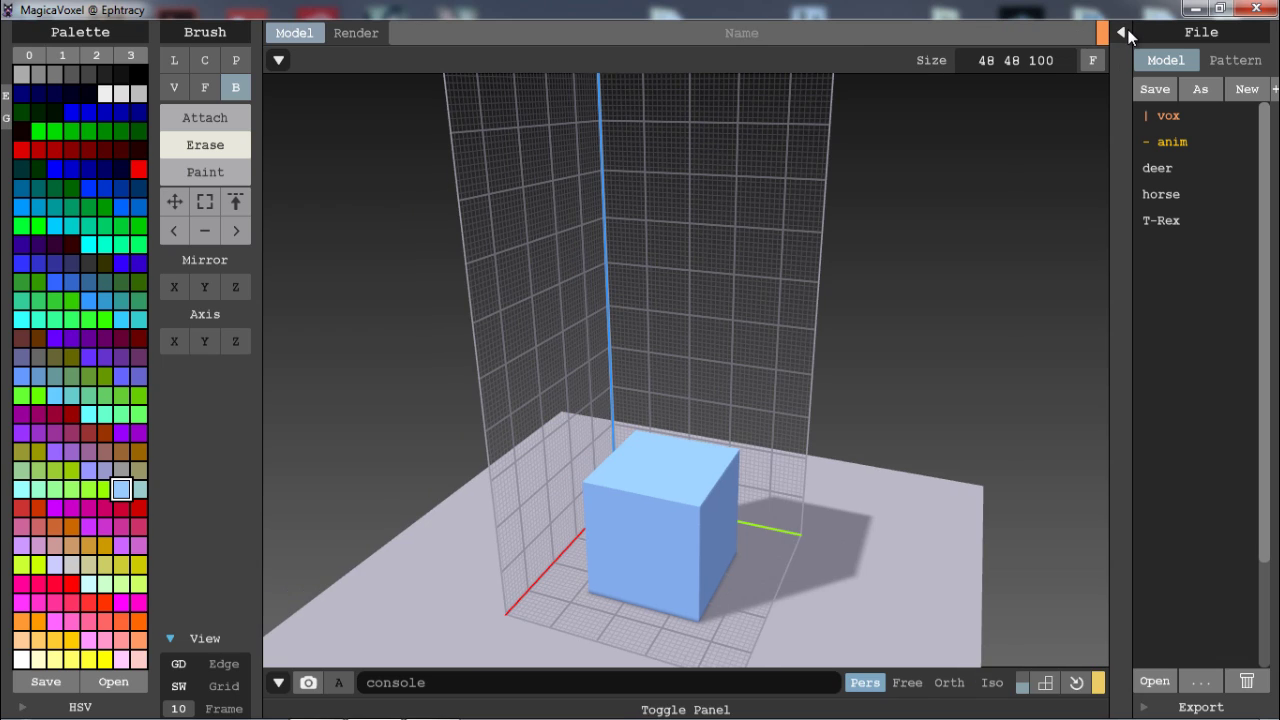
{"action": "left_click", "coordinate": [1115, 27]}
{"action": "left_click", "coordinate": [1093, 30]}
{"action": "left_click", "coordinate": [1162, 26]}
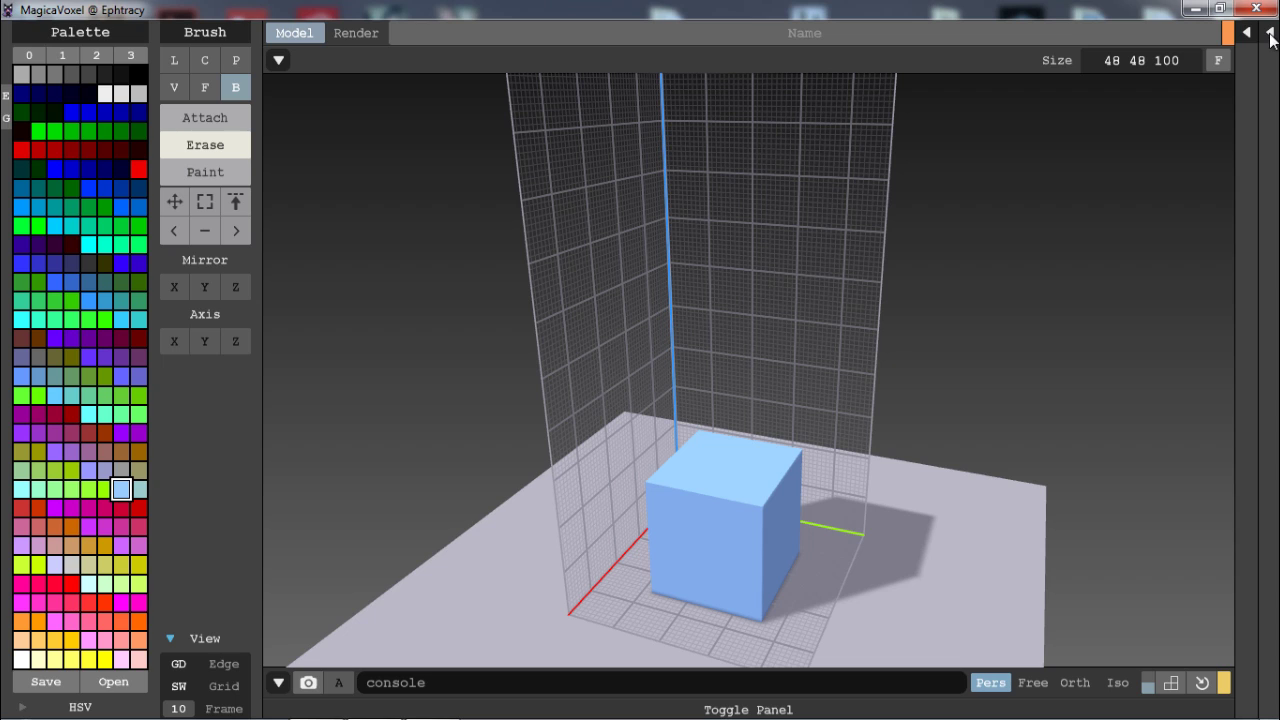
{"action": "left_click", "coordinate": [205, 32]}
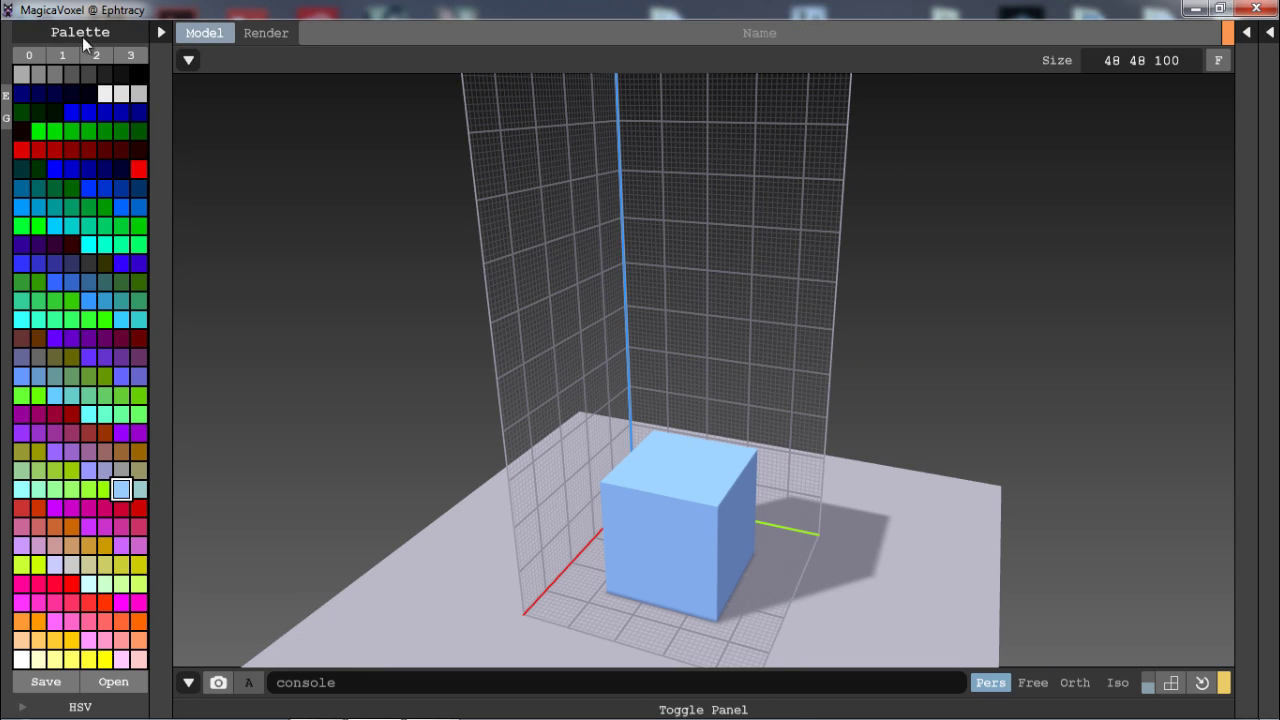
{"action": "left_click", "coordinate": [69, 34]}
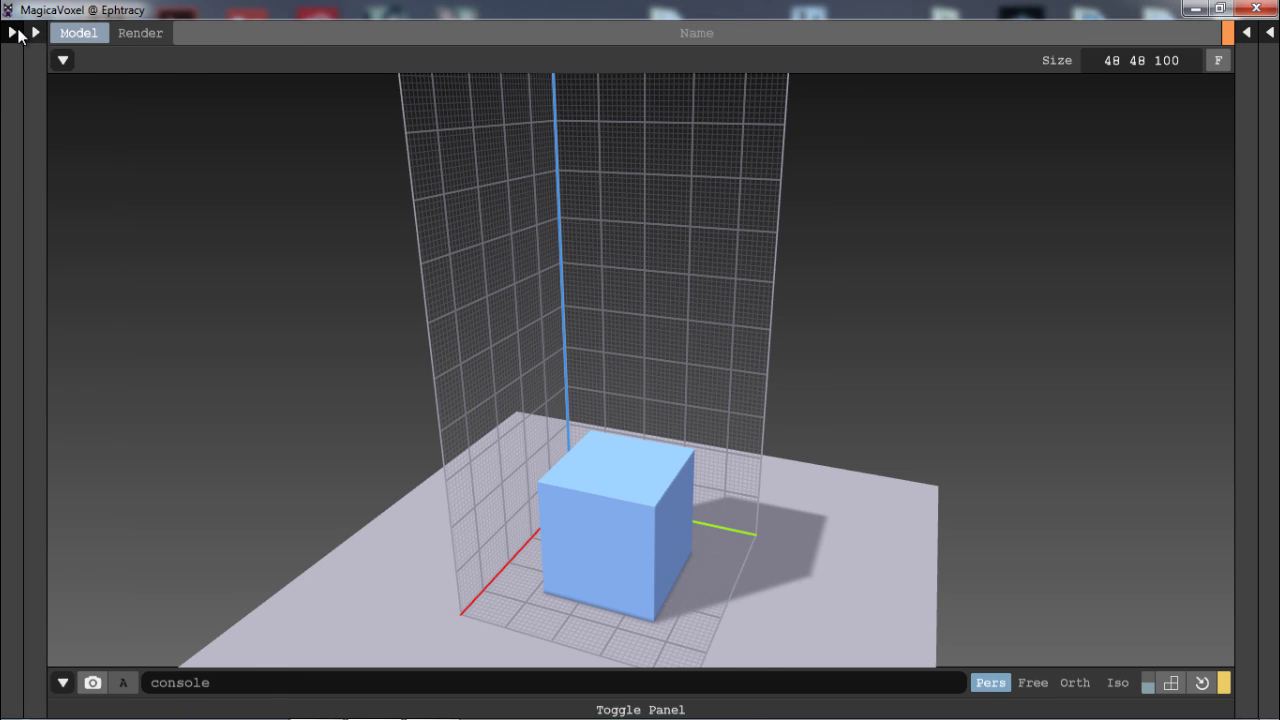
- Expand the Palette, Brush, Edit and File sections again
{"action": "left_click", "coordinate": [12, 32]}
{"action": "left_click", "coordinate": [161, 35]}
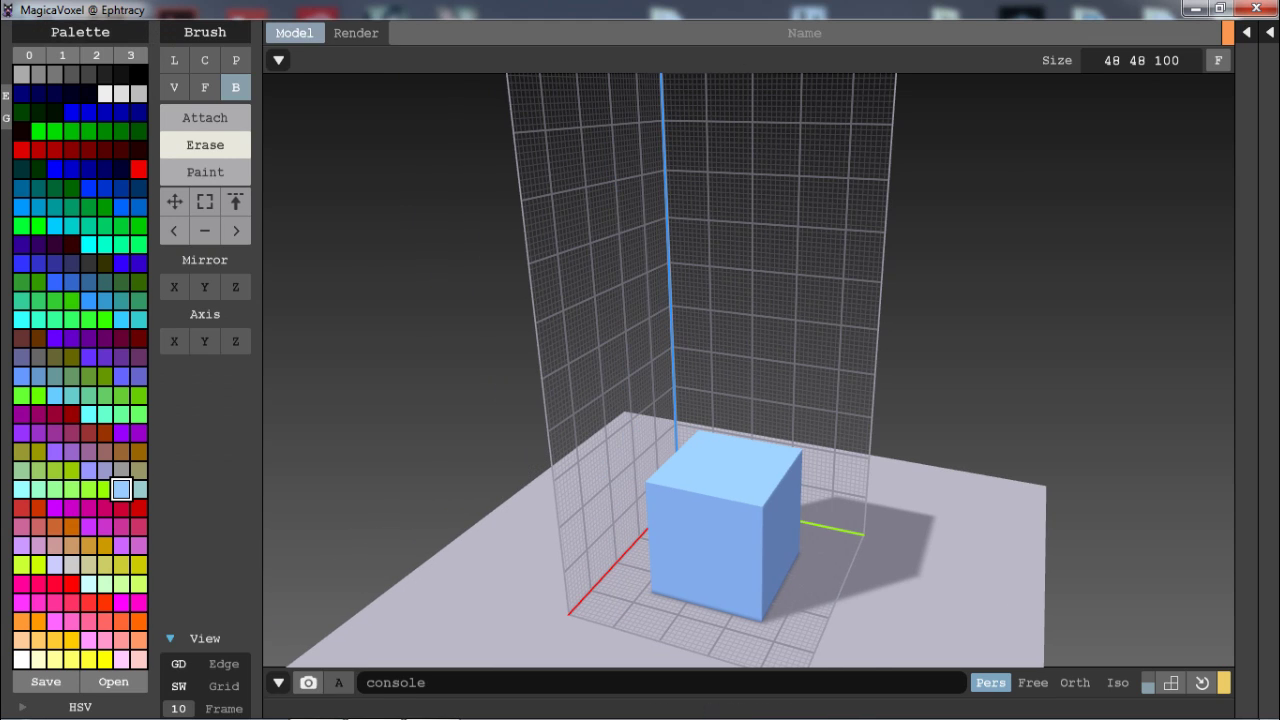
{"action": "left_click", "coordinate": [1246, 33]}
{"action": "left_click", "coordinate": [1267, 34]}
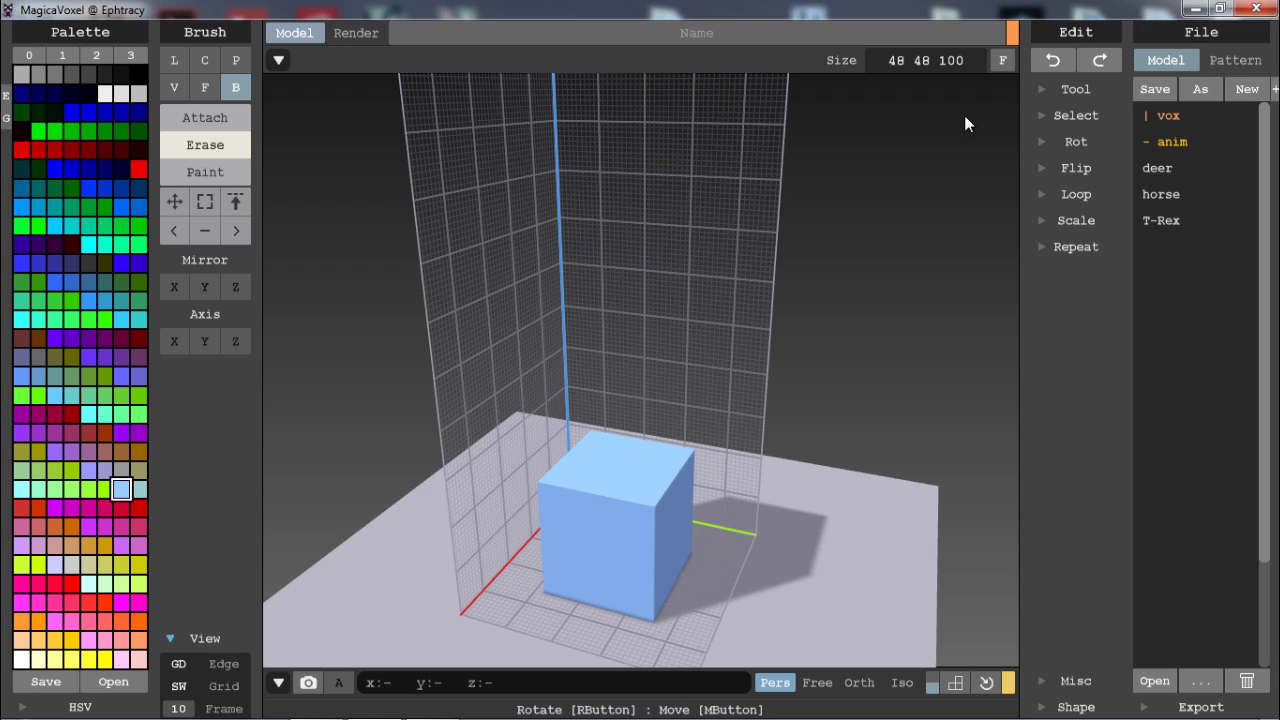
- Show the Tool operations, fill the model's entire volume with voxels using Full, and undo it
{"action": "left_click", "coordinate": [1041, 91]}
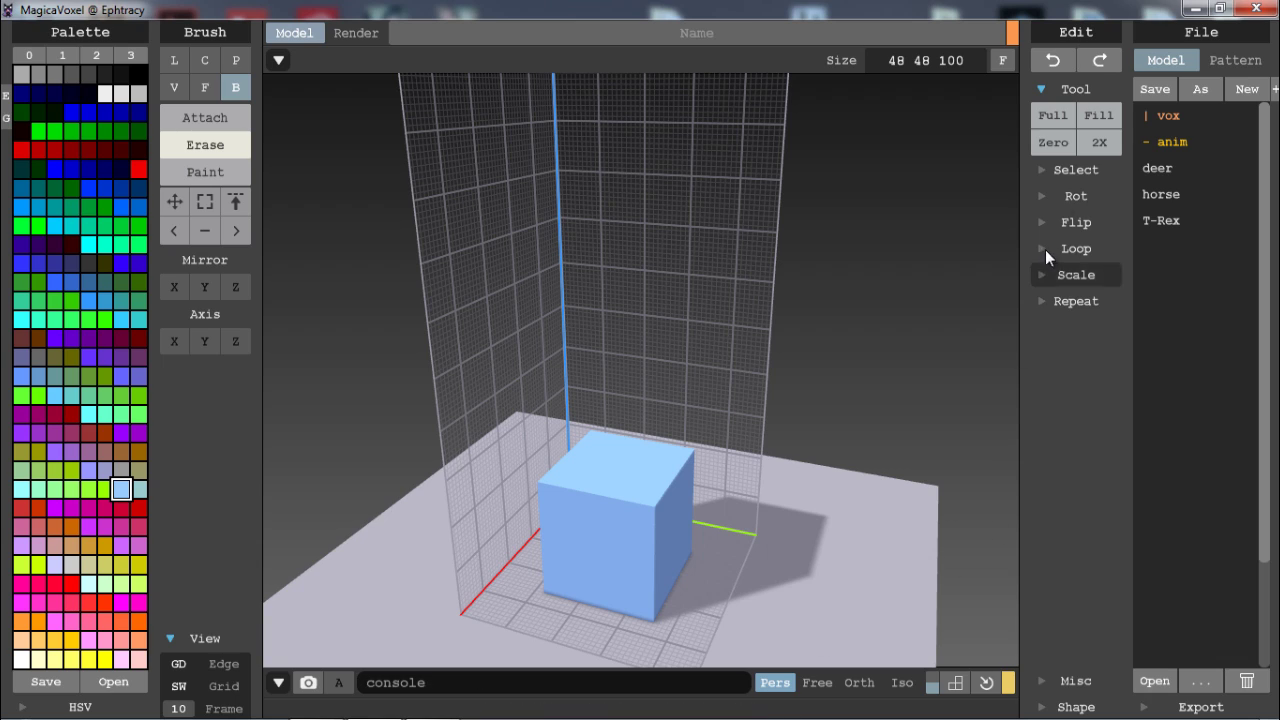
{"action": "left_click", "coordinate": [1043, 119]}
{"action": "scroll", "coordinate": [793, 246], "scroll_direction": "down", "scroll_amount": 3}
{"action": "mouse_move", "coordinate": [793, 246]}
{"action": "right_mouse_down"}
{"action": "mouse_move", "coordinate": [749, 291]}
{"action": "mouse_move", "coordinate": [808, 265]}
{"action": "right_mouse_up"}
{"action": "middle_click_drag", "start_coordinate": [835, 272], "coordinate": [818, 197]}
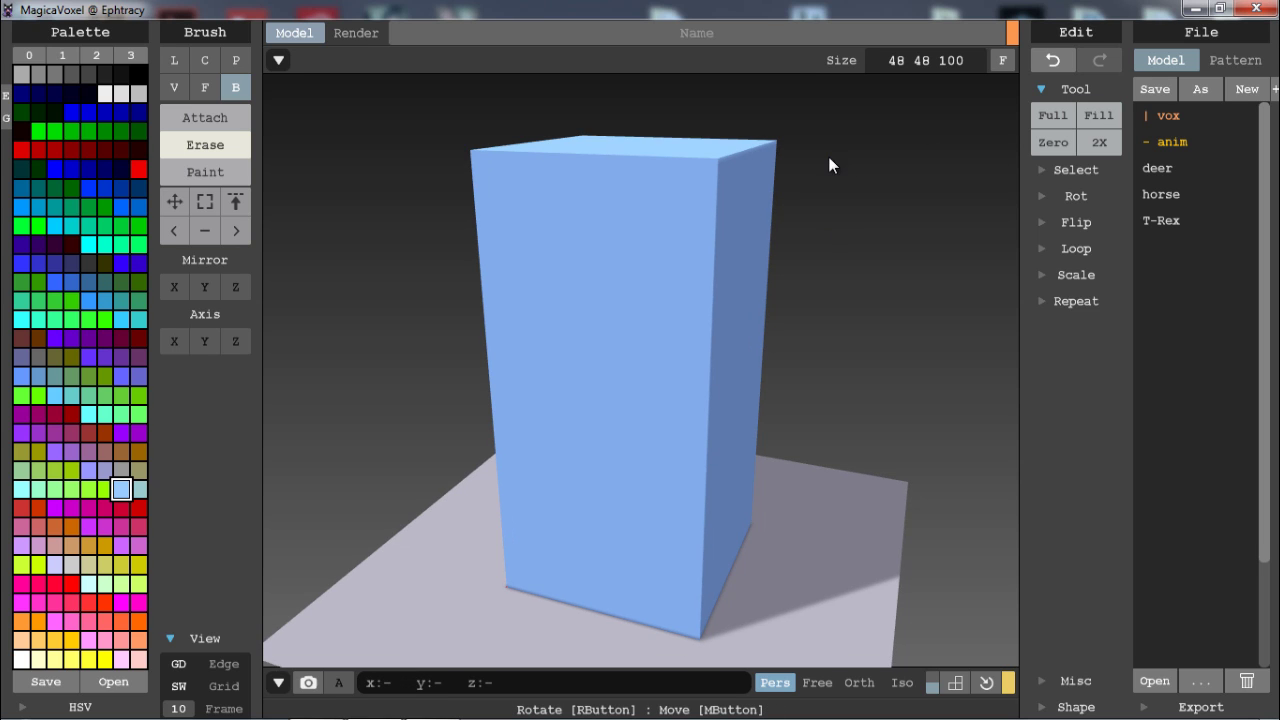
{"action": "key", "text": "ctrl+z"}
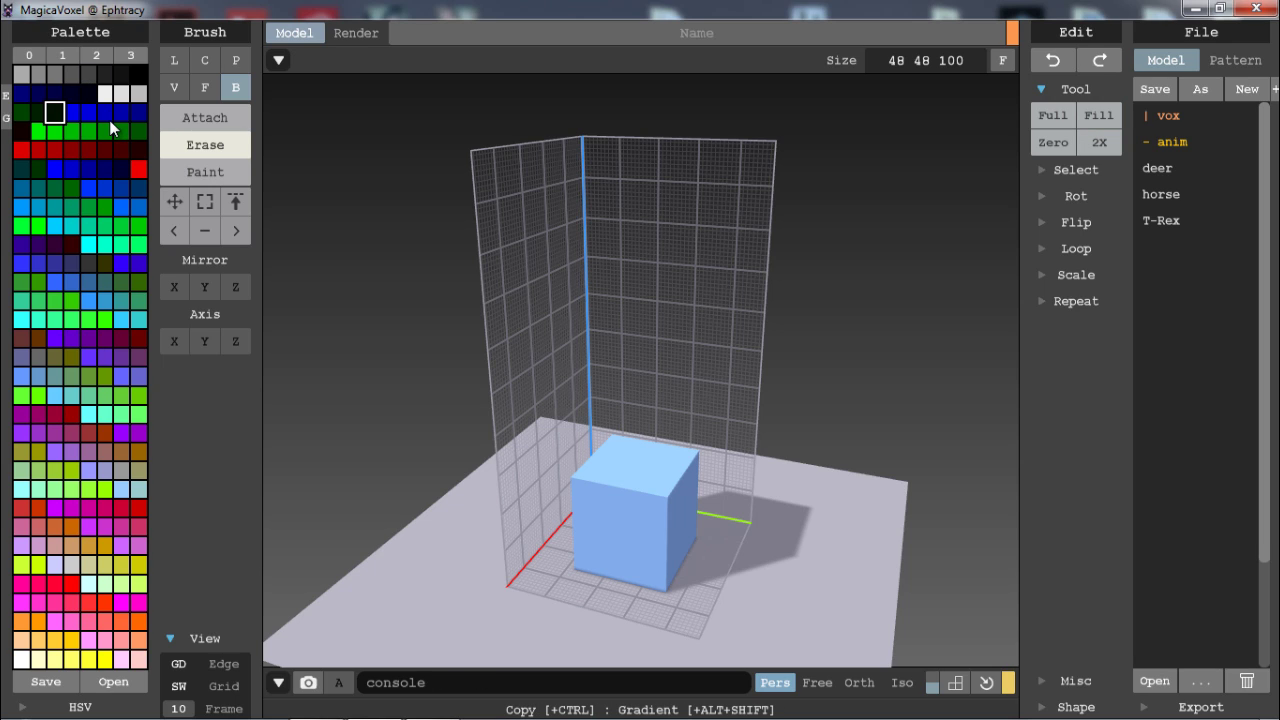
- Recolour the light blue cube dark red using the Fill operation
{"action": "left_click", "coordinate": [120, 156]}
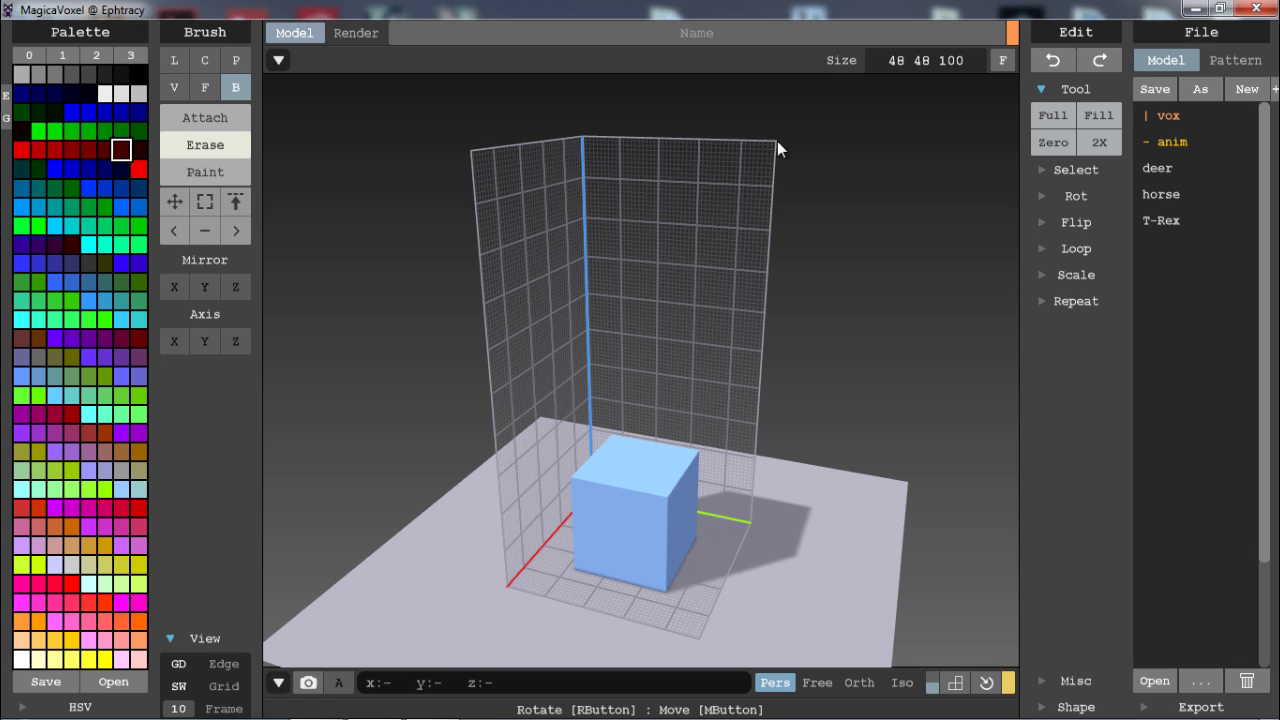
{"action": "left_click", "coordinate": [1095, 116]}
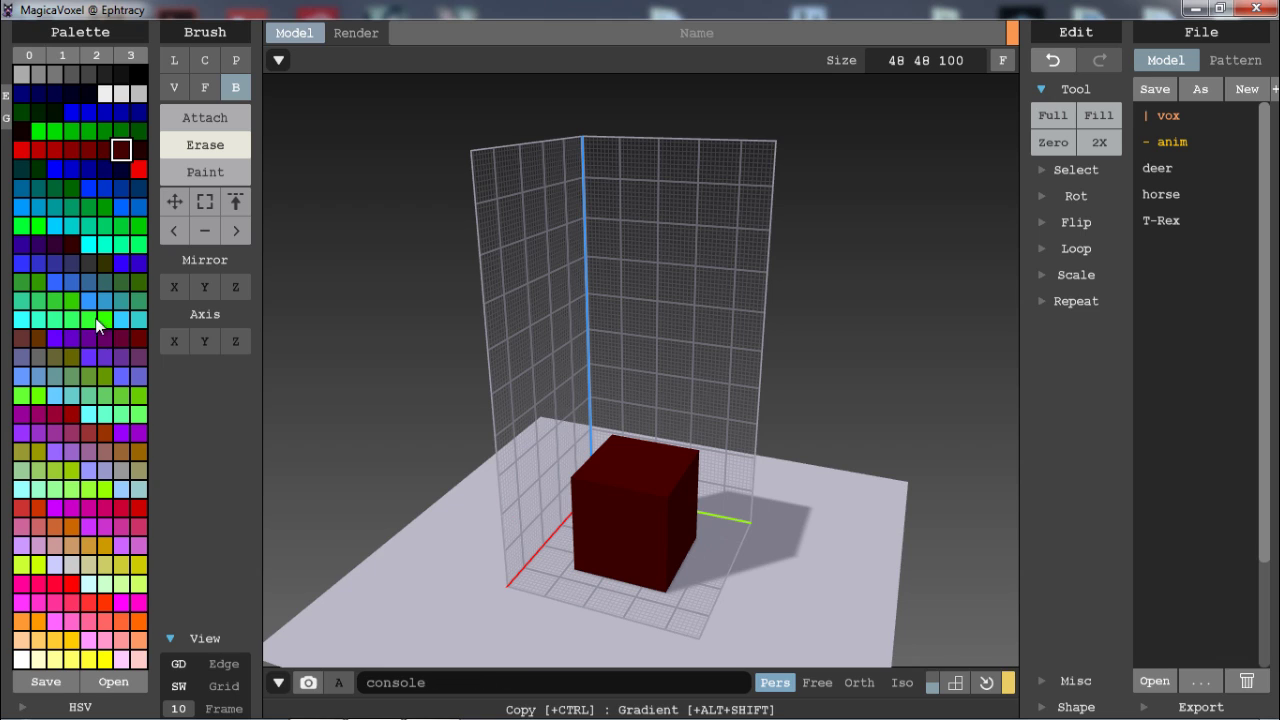
- Add a small purple box on the floor against the side of the dark red cube
{"action": "left_click", "coordinate": [109, 355]}
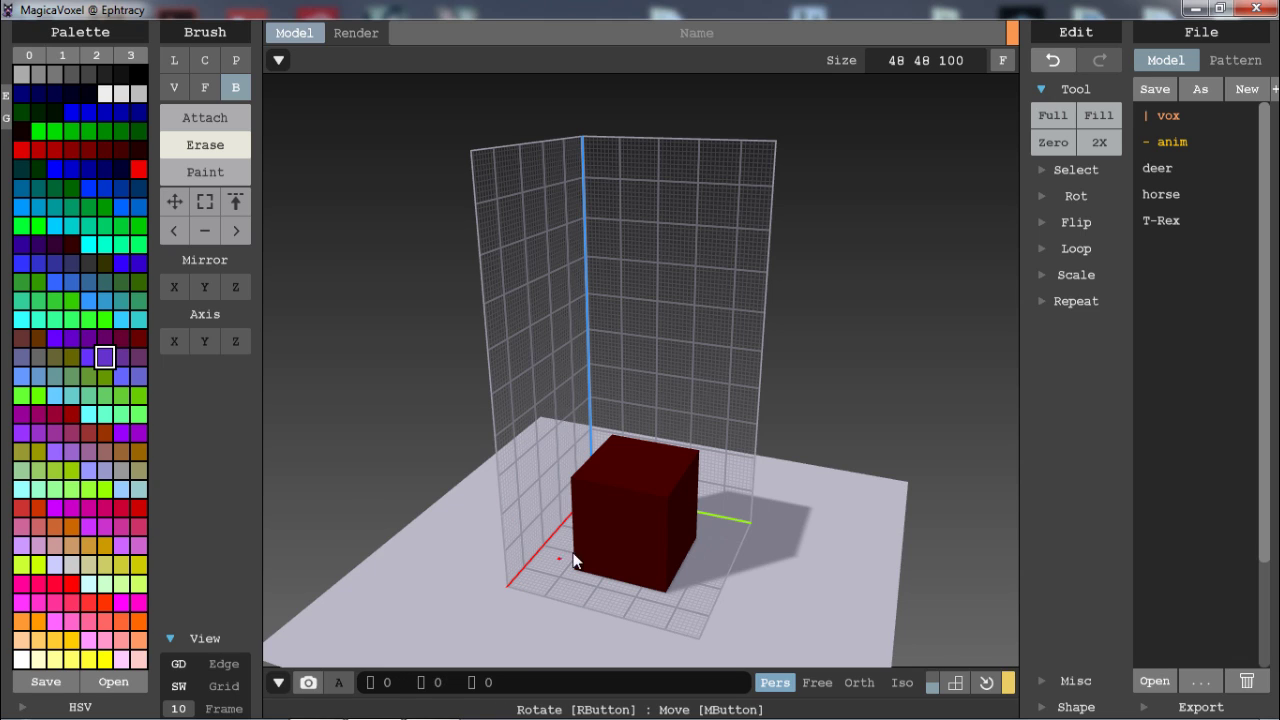
{"action": "left_click_drag", "start_coordinate": [589, 593], "coordinate": [556, 541]}
{"action": "left_click", "coordinate": [551, 504]}
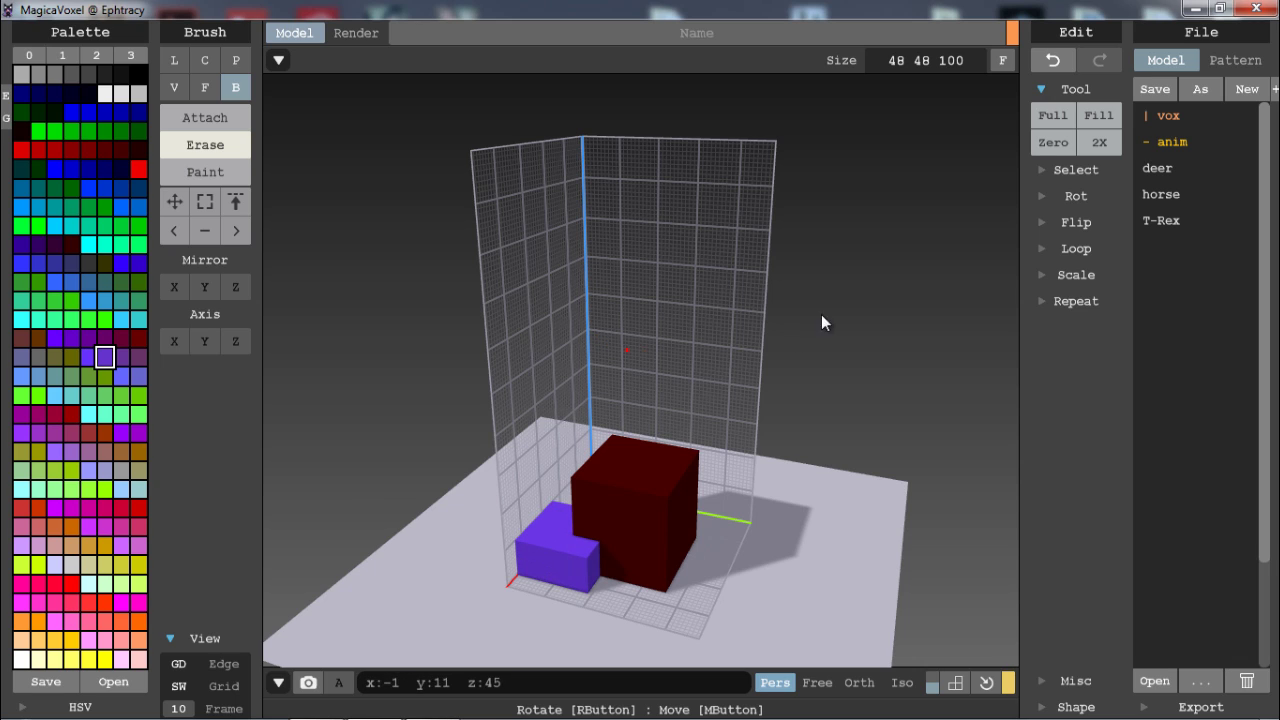
- Try filling both boxes with purple and with a darker red, undoing each fill and the added purple box
{"action": "left_click", "coordinate": [1099, 115]}
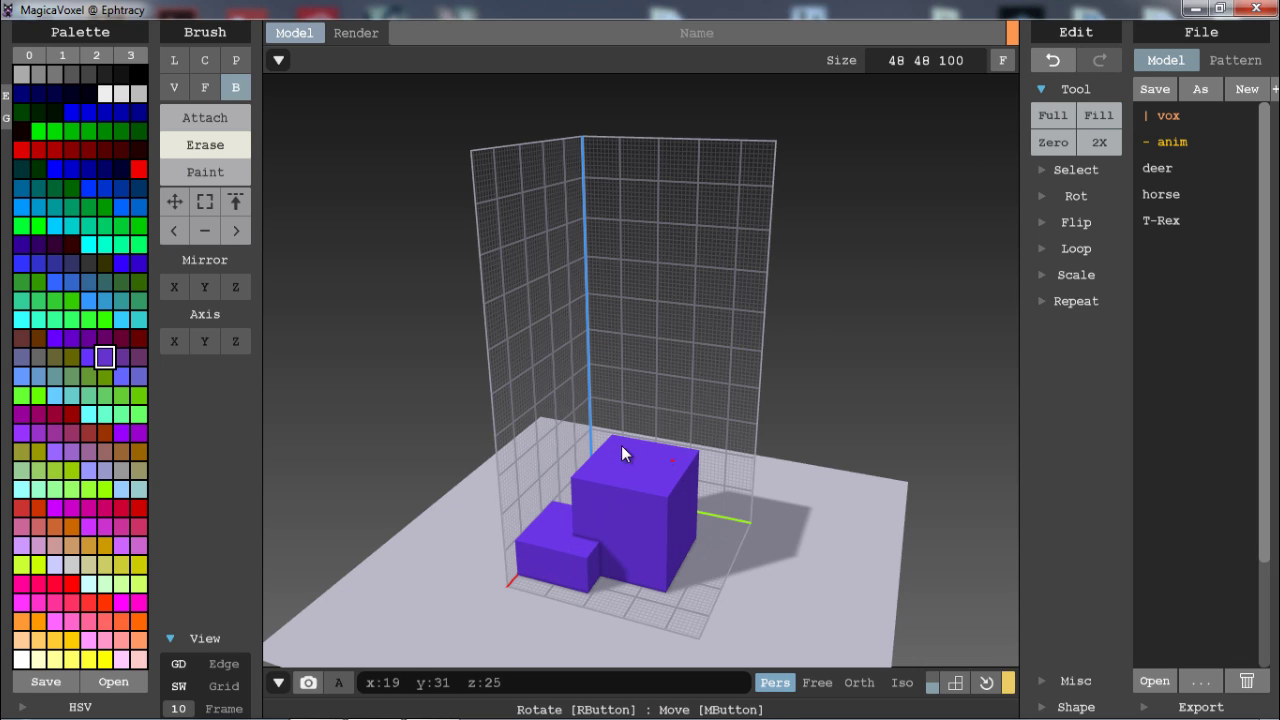
{"action": "key", "text": "ctrl+z"}
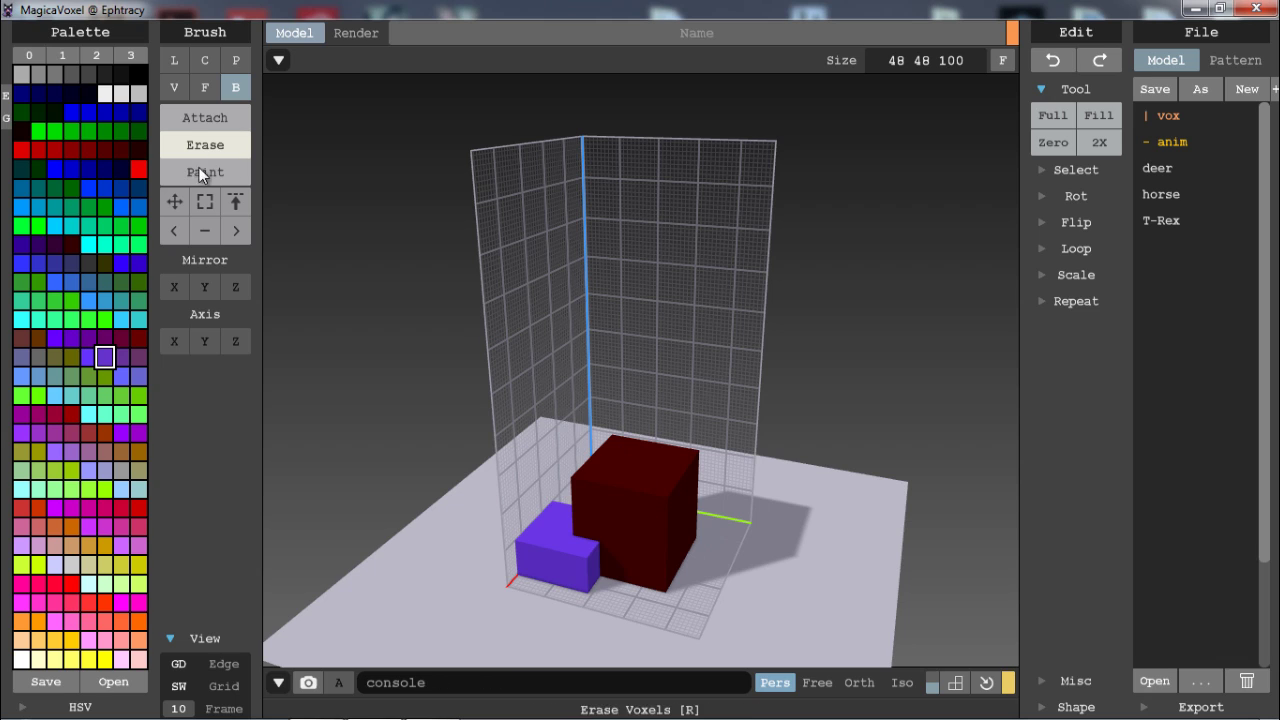
{"action": "left_click", "coordinate": [134, 146]}
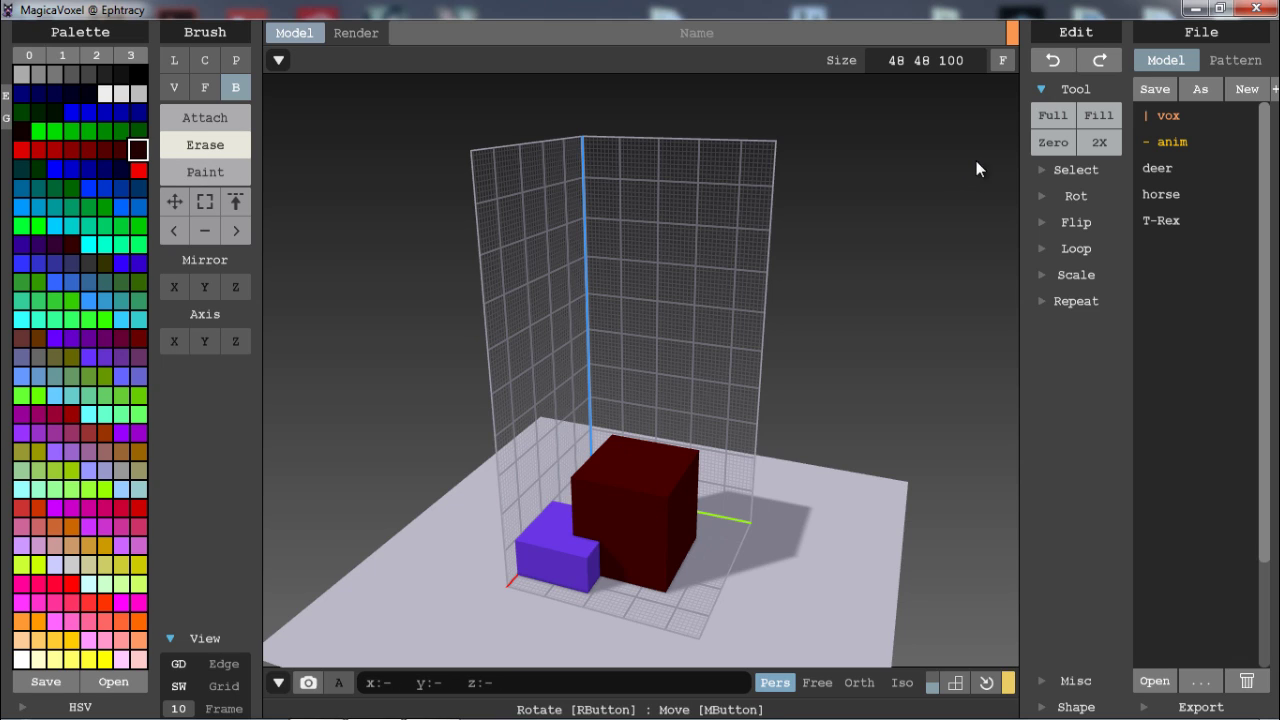
{"action": "left_click", "coordinate": [1099, 115]}
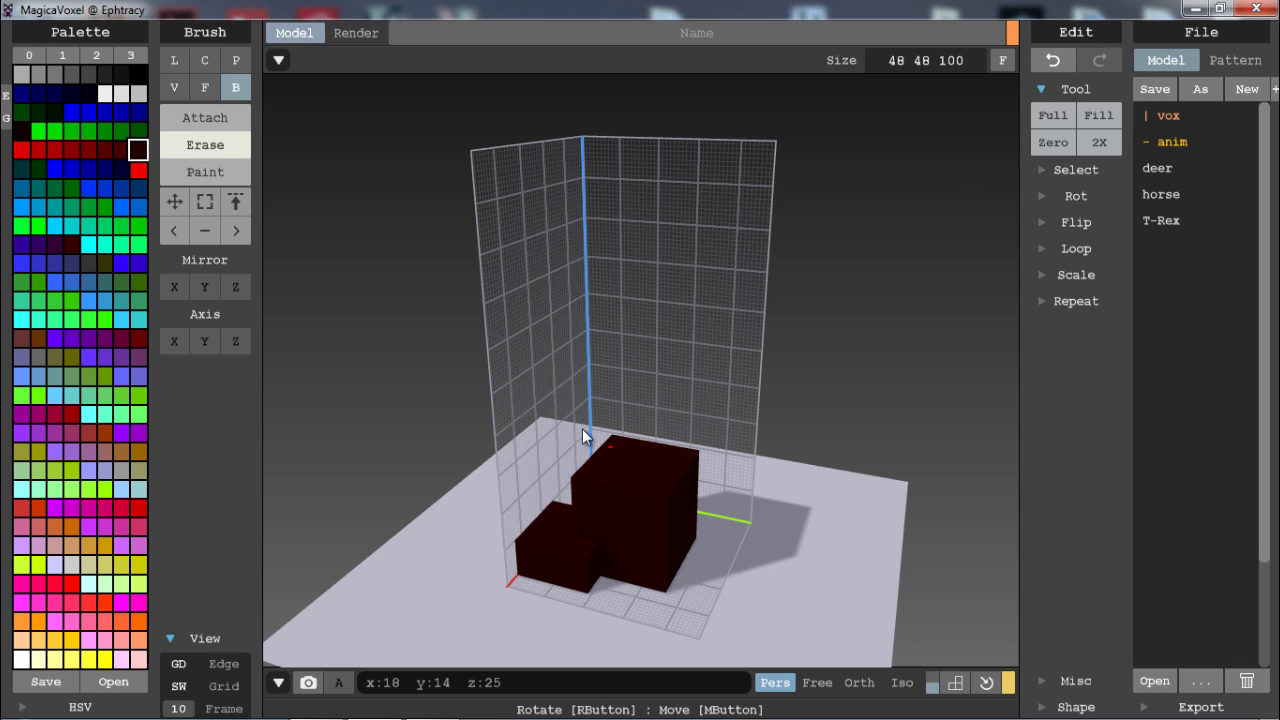
{"action": "key", "text": "ctrl+z"}
{"action": "key", "text": "ctrl+z"}
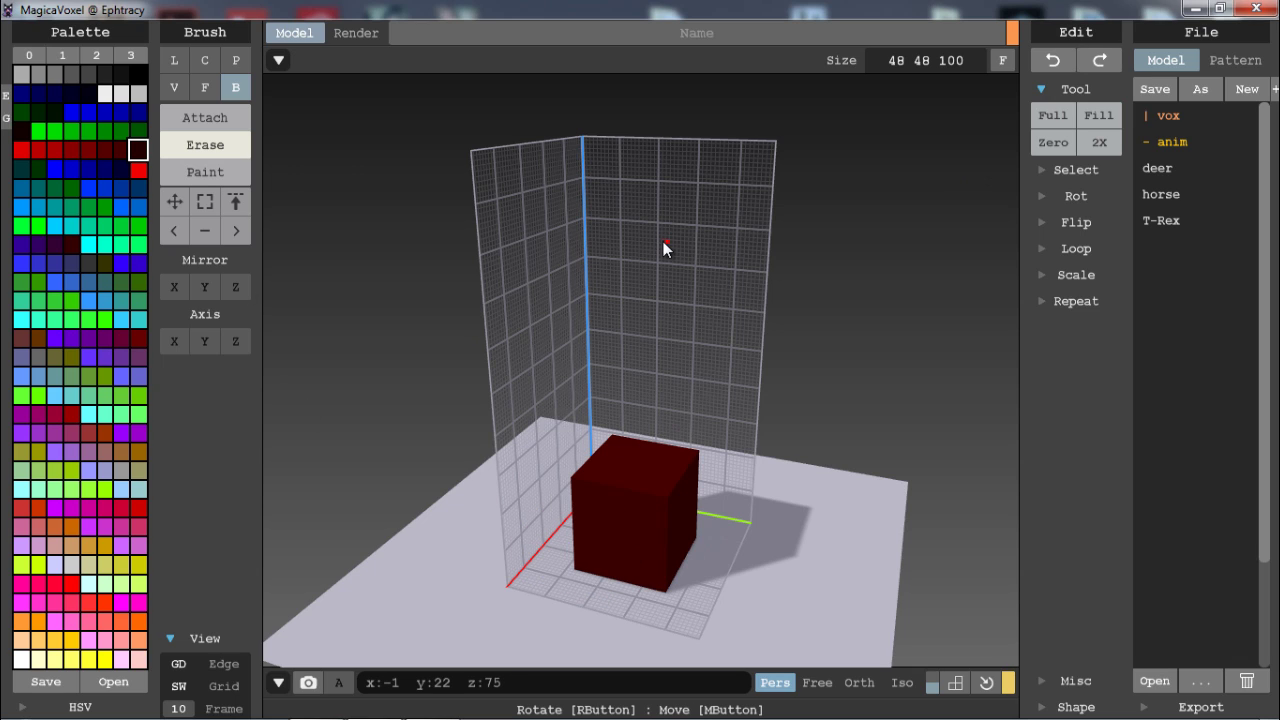
- Clear all voxels from the model with Zero and undo the clearing
{"action": "left_click", "coordinate": [1055, 146]}
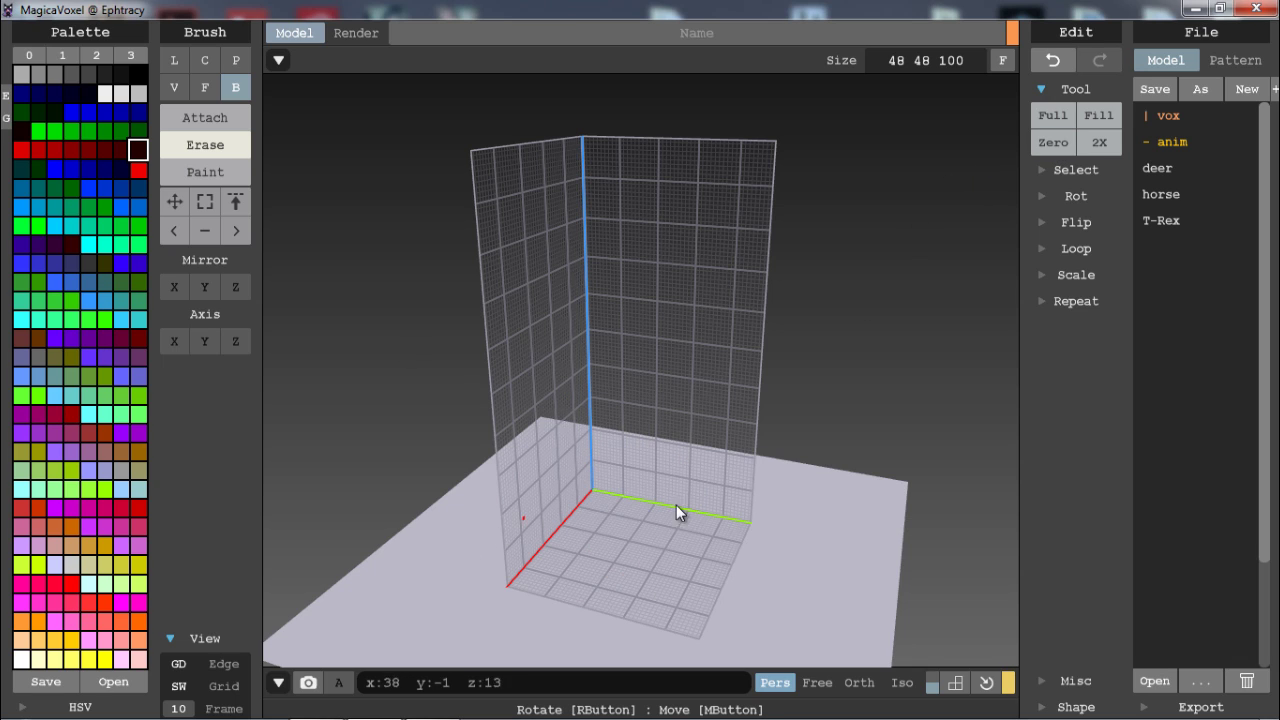
{"action": "key", "text": "ctrl+z"}
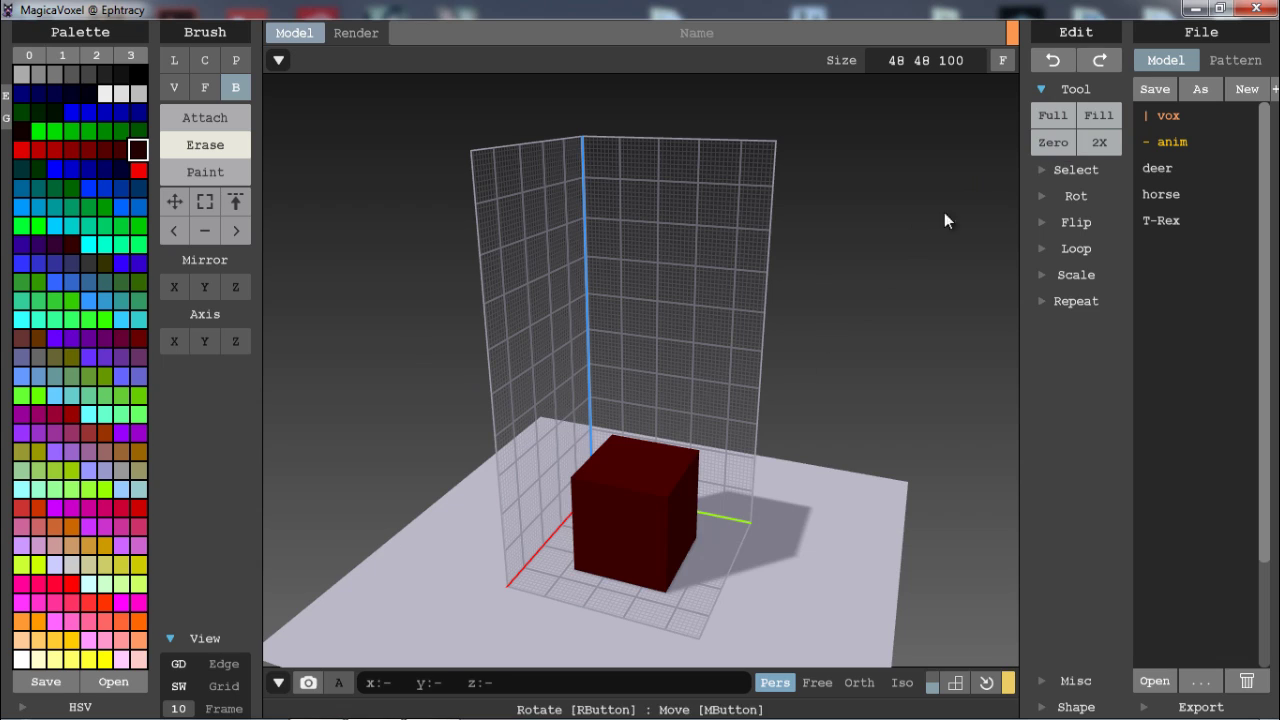
- Double the cube's size with 2X and undo it, and apply 2X twice in a row before undoing
{"action": "left_click", "coordinate": [1100, 143]}
{"action": "right_click_drag", "start_coordinate": [651, 371], "coordinate": [772, 384]}
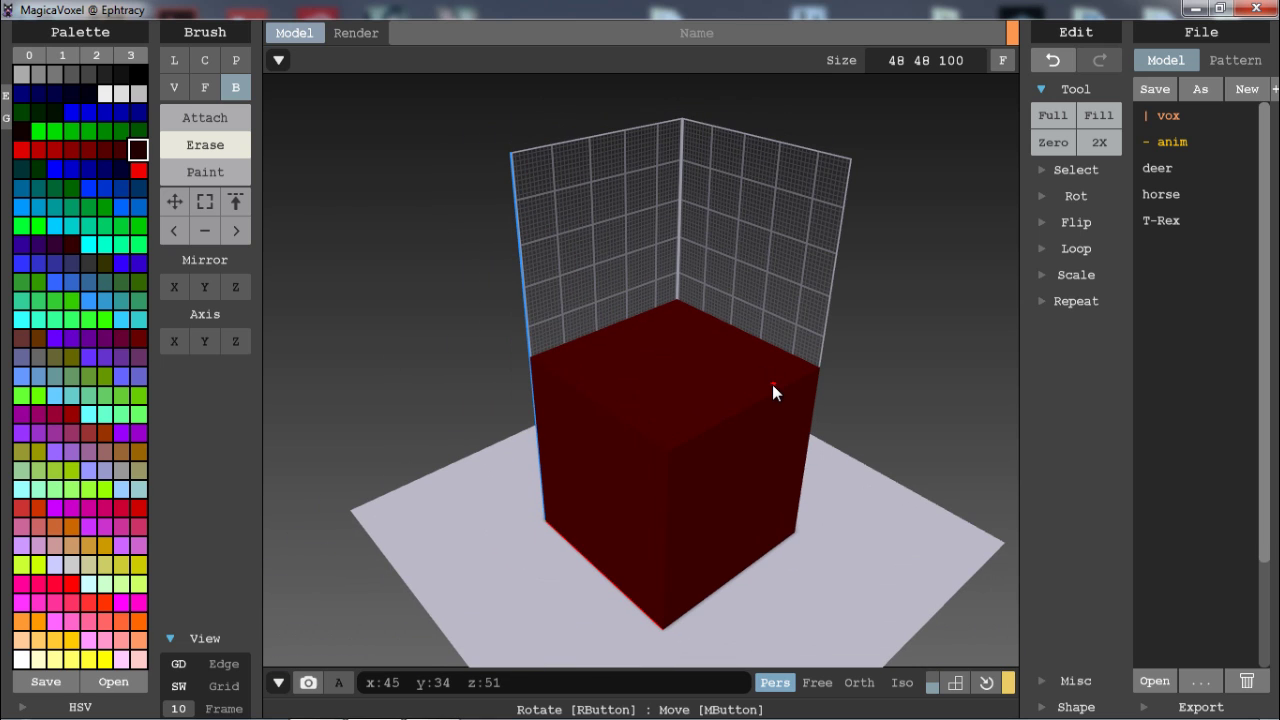
{"action": "key", "text": "ctrl+z"}
{"action": "left_click", "coordinate": [1100, 143]}
{"action": "left_click", "coordinate": [1102, 140]}
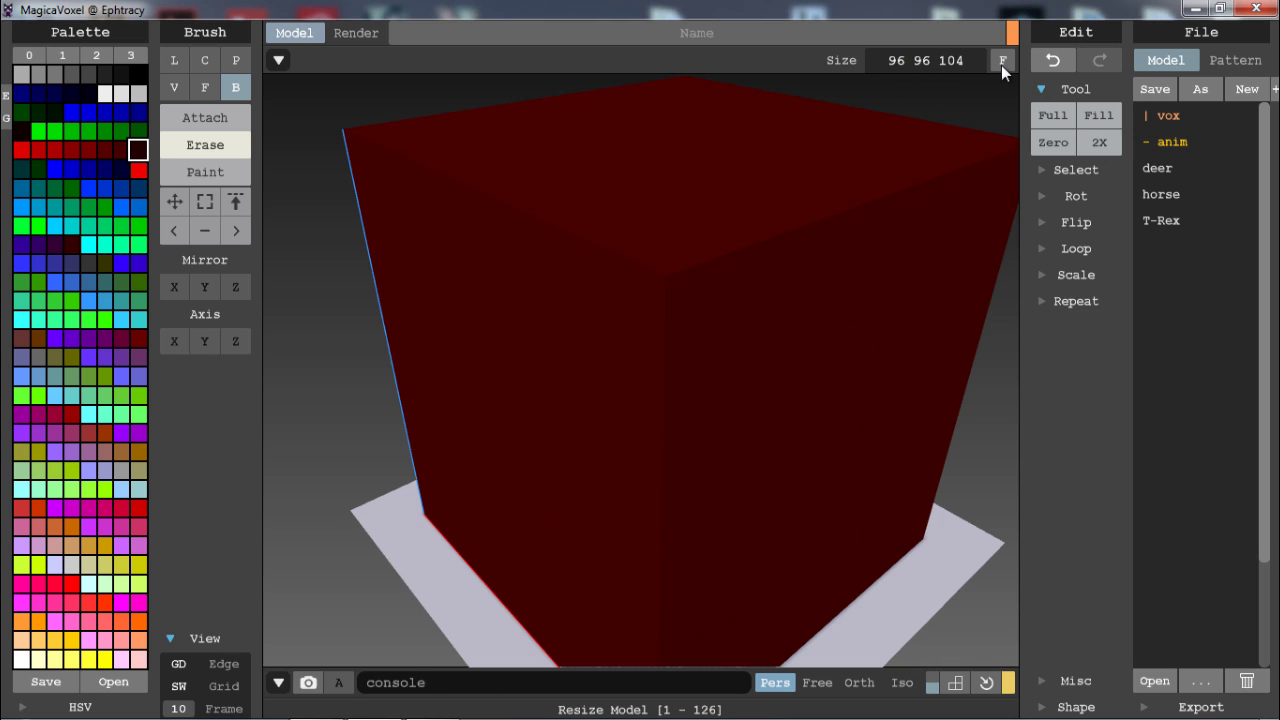
{"action": "left_click", "coordinate": [1045, 66]}
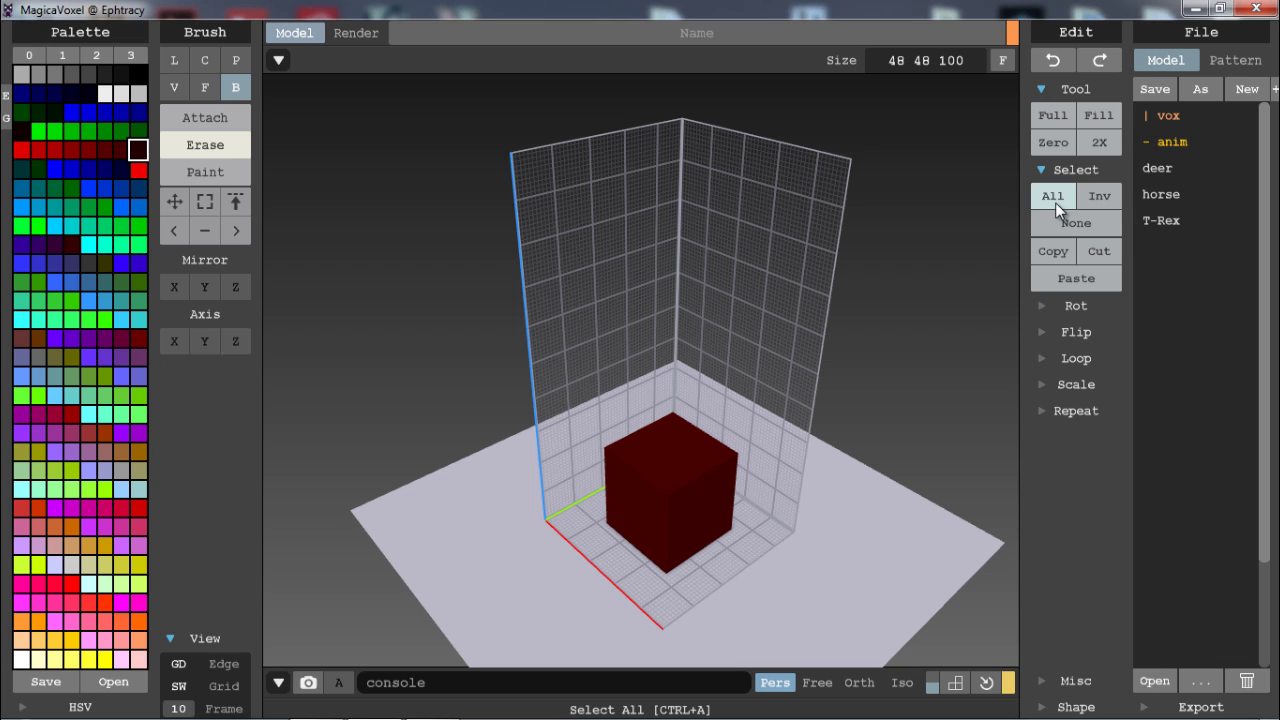
- Select all voxels of the dark red cube, try erasing a small area on its side, and undo the erasure
{"action": "left_click", "coordinate": [1055, 202]}
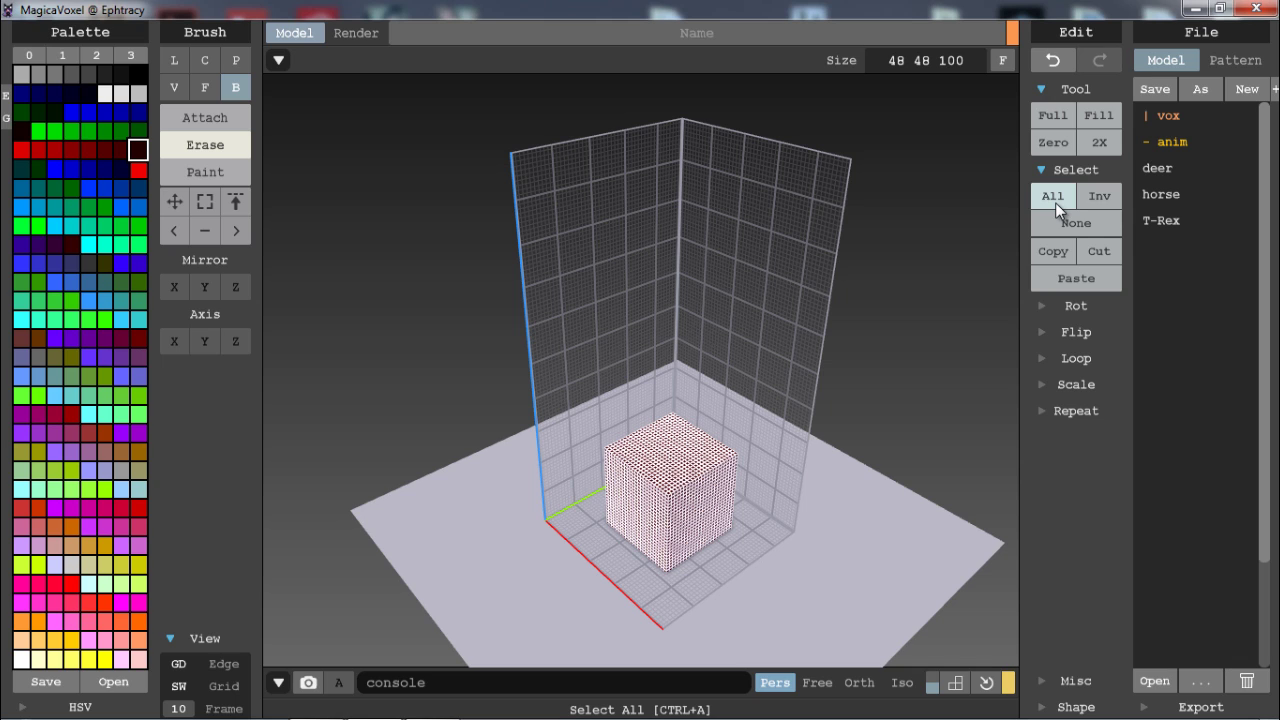
{"action": "scroll", "coordinate": [693, 490], "scroll_direction": "up", "scroll_amount": 3}
{"action": "scroll", "coordinate": [693, 495], "scroll_direction": "up", "scroll_amount": 5}
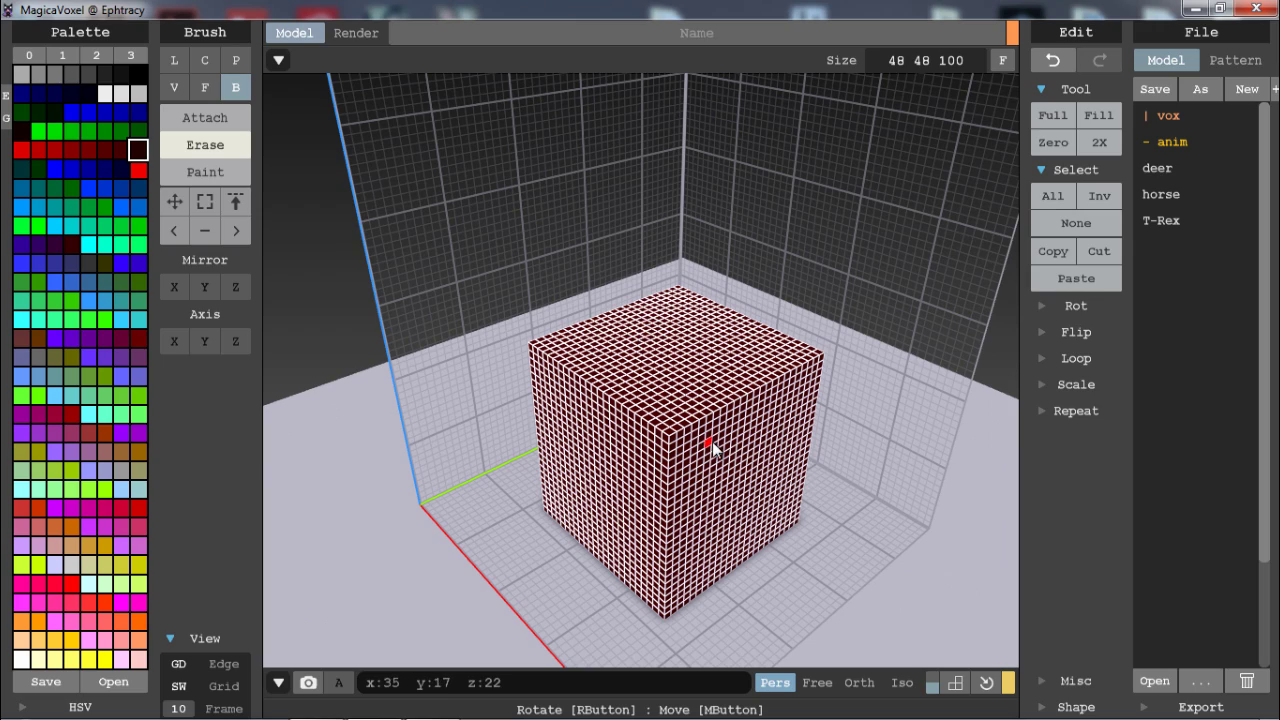
{"action": "mouse_move", "coordinate": [714, 449]}
{"action": "left_mouse_down"}
{"action": "mouse_move", "coordinate": [686, 451]}
{"action": "mouse_move", "coordinate": [594, 374]}
{"action": "mouse_move", "coordinate": [838, 398]}
{"action": "mouse_move", "coordinate": [703, 523]}
{"action": "mouse_move", "coordinate": [674, 531]}
{"action": "mouse_move", "coordinate": [558, 300]}
{"action": "mouse_move", "coordinate": [683, 566]}
{"action": "mouse_move", "coordinate": [776, 648]}
{"action": "mouse_move", "coordinate": [710, 520]}
{"action": "mouse_move", "coordinate": [722, 493]}
{"action": "mouse_move", "coordinate": [789, 508]}
{"action": "mouse_move", "coordinate": [737, 449]}
{"action": "left_mouse_up"}
{"action": "key", "text": "ctrl+z"}
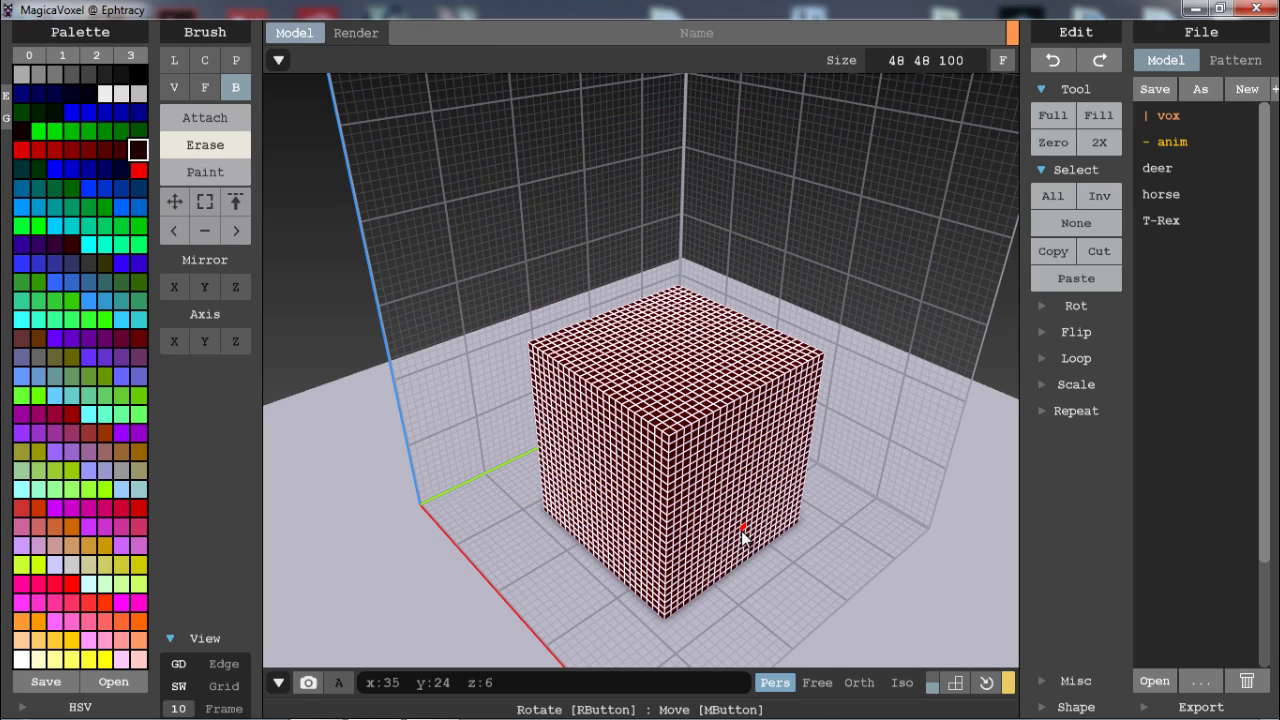
- Try moving the selected dark red cube sideways, including past the model's edge, and undo each move
{"action": "left_click_drag", "start_coordinate": [714, 506], "coordinate": [676, 460]}
{"action": "key", "text": "ctrl+z"}
{"action": "right_click_drag", "start_coordinate": [584, 508], "coordinate": [685, 512]}
{"action": "left_click_drag", "start_coordinate": [685, 512], "coordinate": [743, 471]}
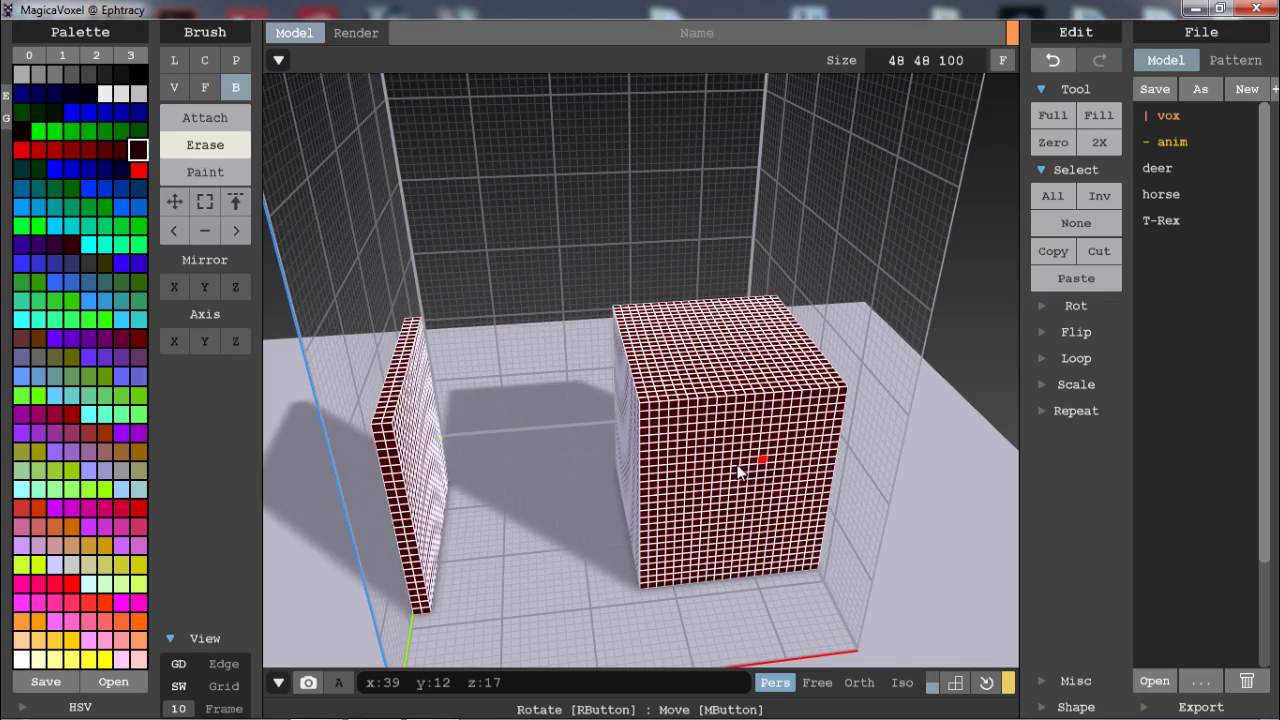
{"action": "key", "text": "ctrl+z"}
- Try moving the selected cube vertically by its side face and undo the move
{"action": "right_click_drag", "start_coordinate": [474, 551], "coordinate": [576, 401]}
{"action": "mouse_move", "coordinate": [552, 411]}
{"action": "left_mouse_down"}
{"action": "mouse_move", "coordinate": [1004, 395]}
{"action": "mouse_move", "coordinate": [740, 406]}
{"action": "mouse_move", "coordinate": [436, 391]}
{"action": "mouse_move", "coordinate": [547, 388]}
{"action": "left_mouse_up"}
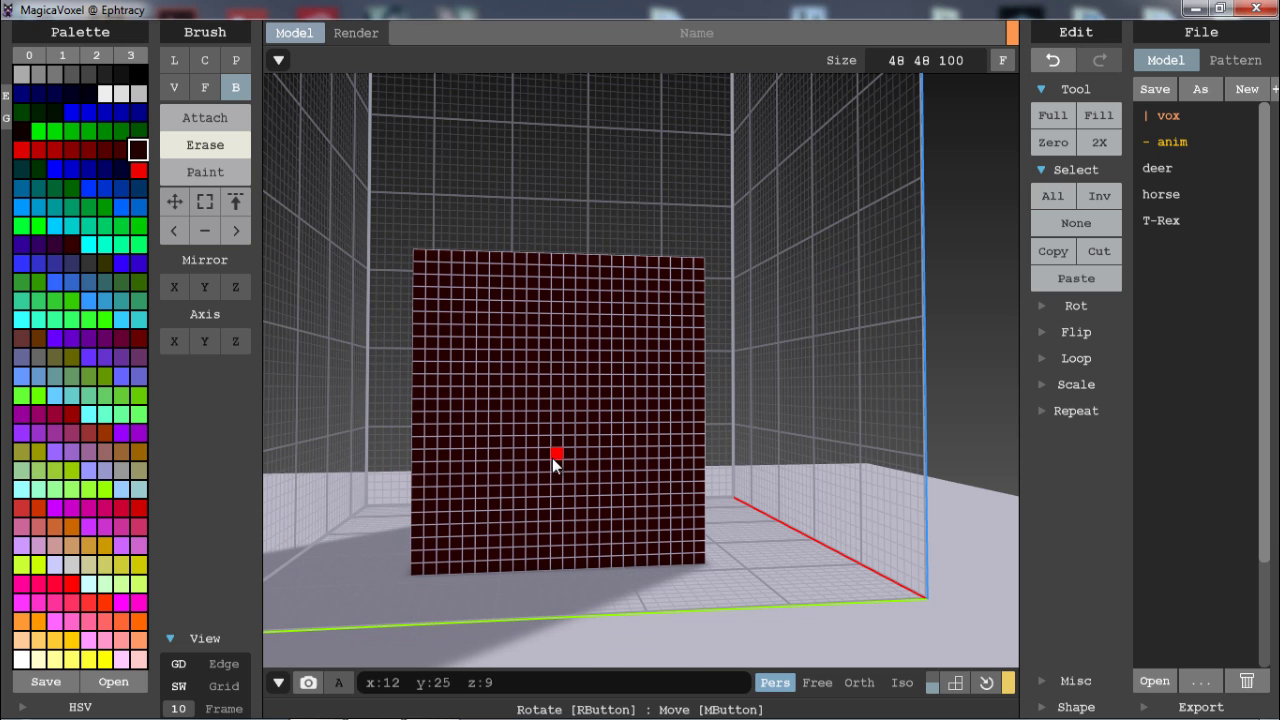
{"action": "left_click_drag", "start_coordinate": [551, 457], "coordinate": [548, 316]}
{"action": "key", "text": "ctrl+z"}
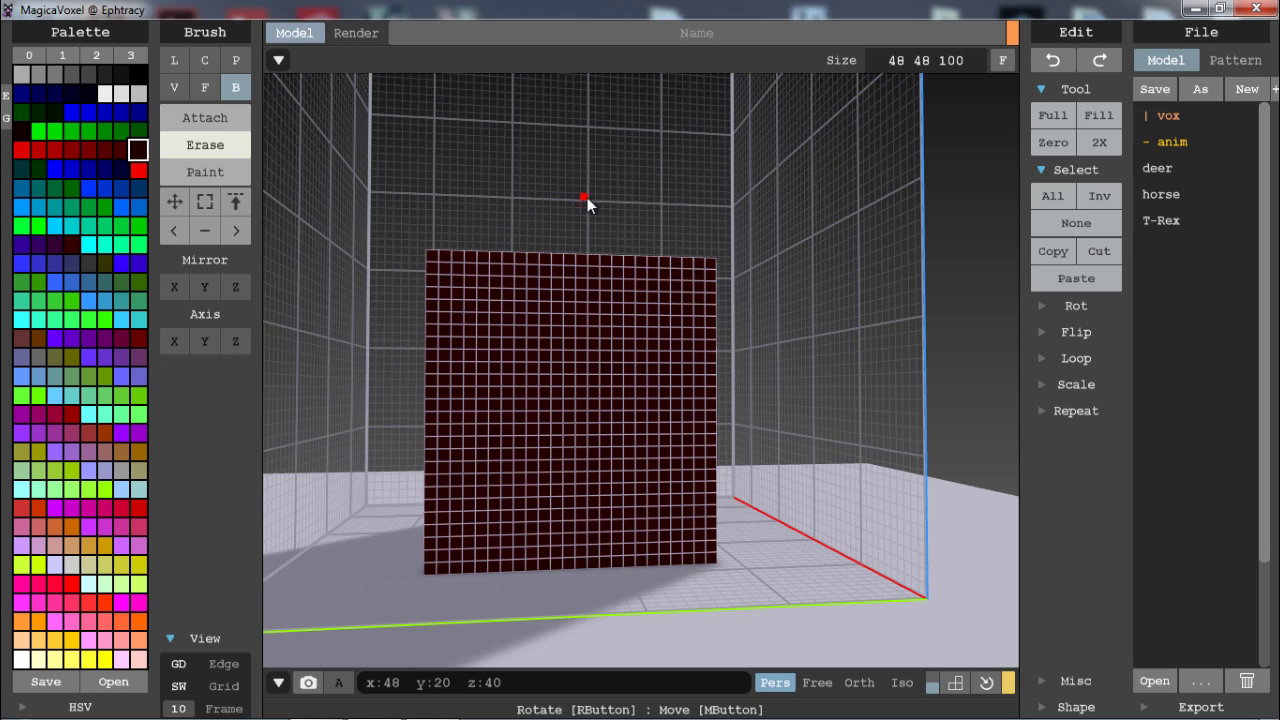
- Try shifting the selected cube horizontally by its underside and undo the shift
{"action": "right_click_drag", "start_coordinate": [587, 197], "coordinate": [700, 371]}
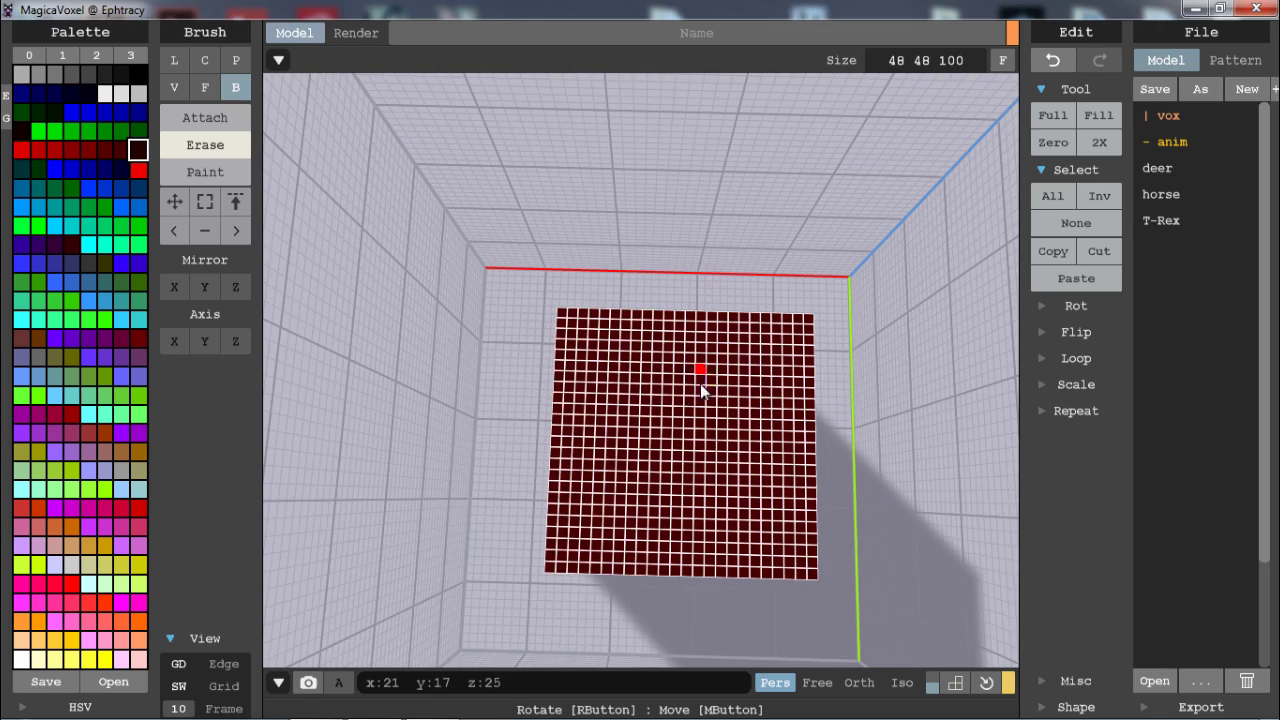
{"action": "right_click_drag", "start_coordinate": [766, 437], "coordinate": [568, 444]}
{"action": "left_click_drag", "start_coordinate": [630, 437], "coordinate": [823, 355], "text": "ctrl"}
{"action": "key", "text": "ctrl+z"}
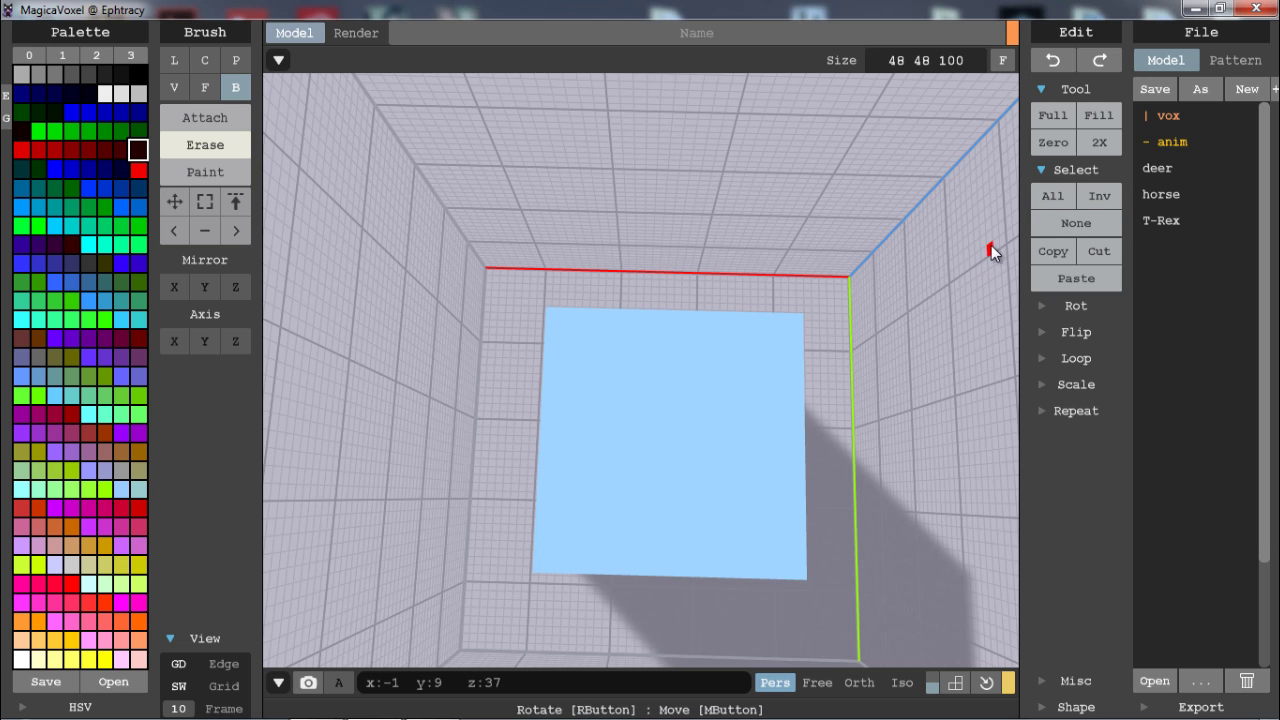
- Select all voxels of the light blue cube and attach a dark red box of the same height beside it
{"action": "left_click", "coordinate": [1053, 196]}
{"action": "right_click_drag", "start_coordinate": [726, 378], "coordinate": [600, 160]}
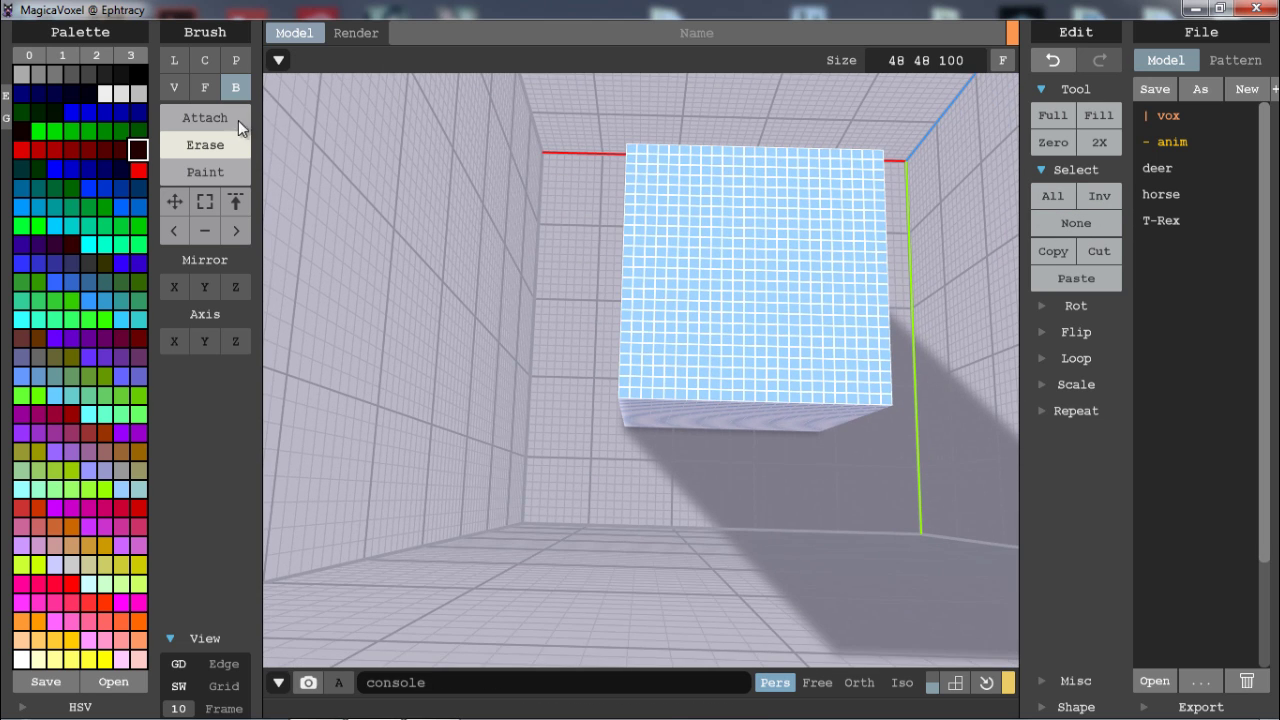
{"action": "mouse_move", "coordinate": [550, 464]}
{"action": "left_mouse_down"}
{"action": "mouse_move", "coordinate": [604, 424]}
{"action": "mouse_move", "coordinate": [631, 344]}
{"action": "mouse_move", "coordinate": [637, 353]}
{"action": "left_mouse_up"}
{"action": "mouse_move", "coordinate": [740, 405]}
{"action": "right_mouse_down"}
{"action": "mouse_move", "coordinate": [753, 431]}
{"action": "mouse_move", "coordinate": [732, 386]}
{"action": "mouse_move", "coordinate": [533, 308]}
{"action": "right_mouse_up"}
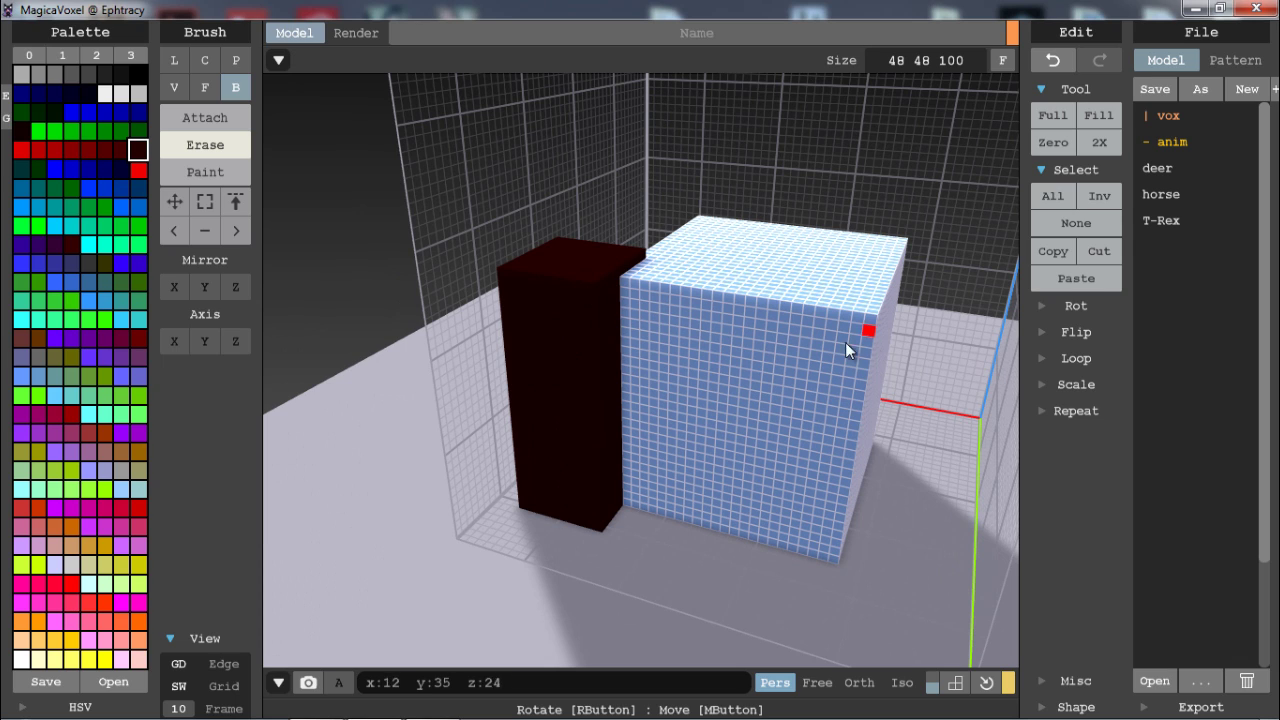
- Invert the selection to the dark red box, try deselecting everything, and undo the deselection
{"action": "left_click", "coordinate": [1111, 198]}
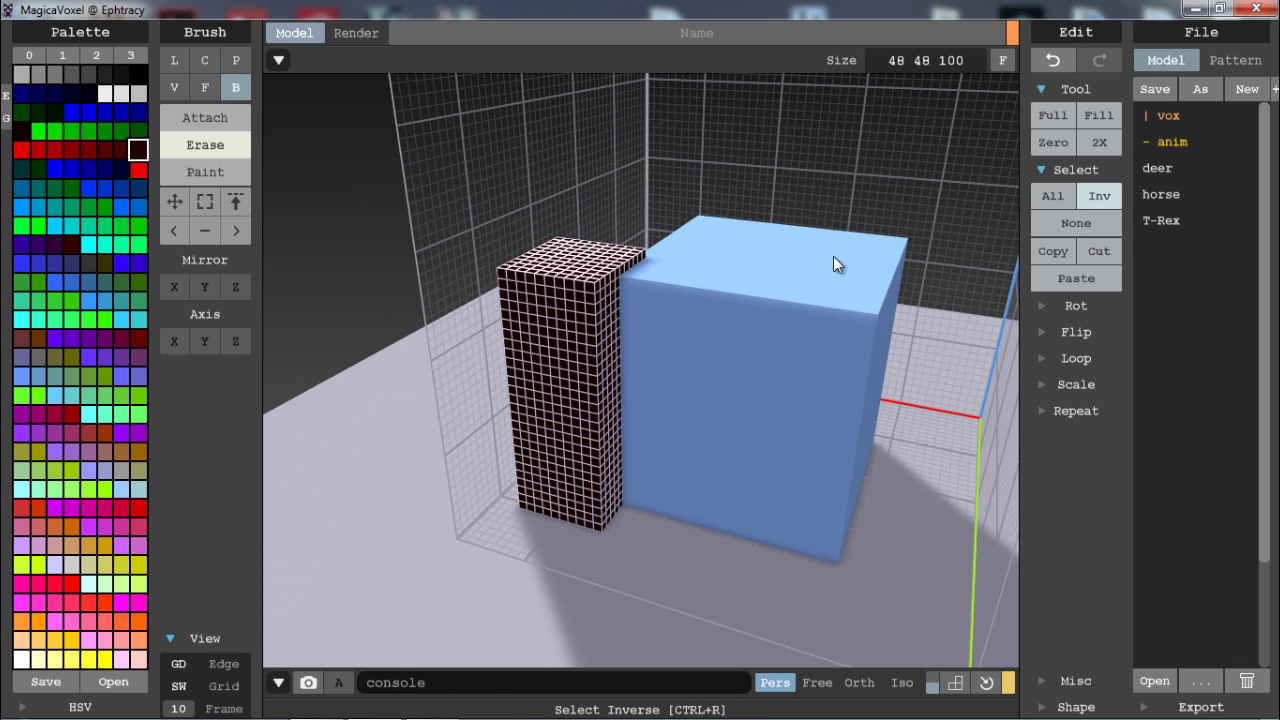
{"action": "left_click", "coordinate": [1088, 229]}
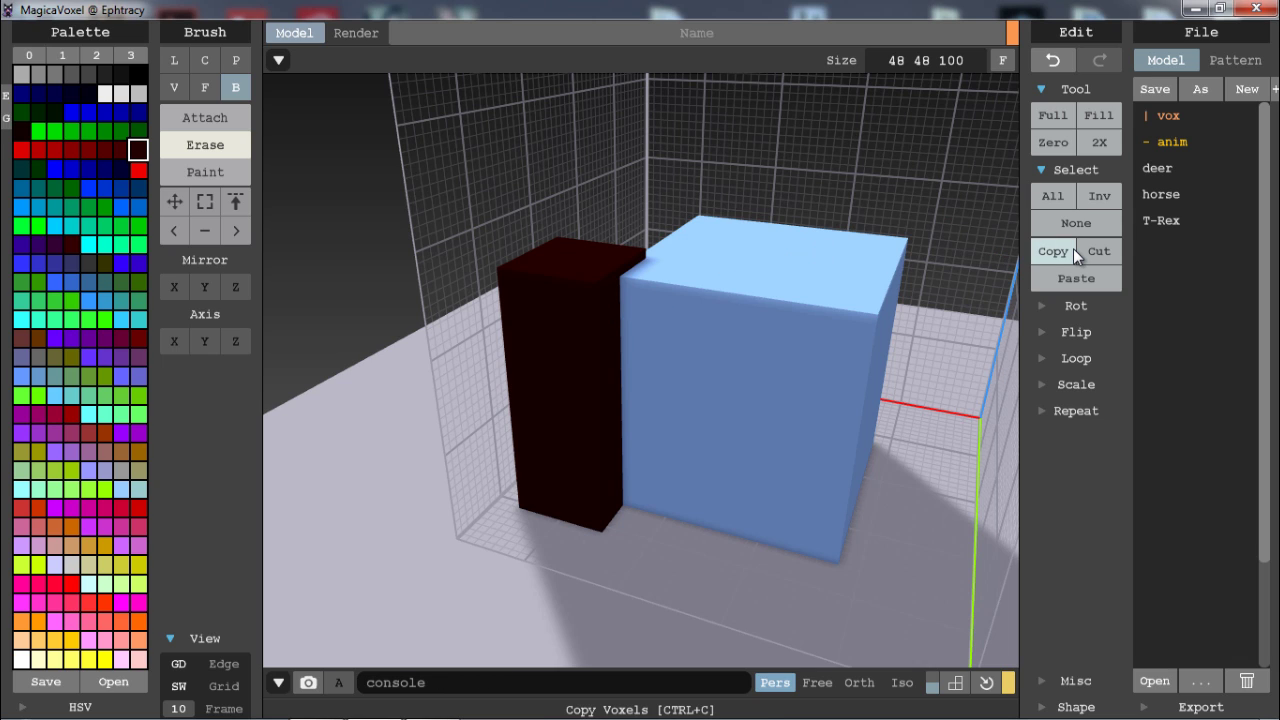
{"action": "key", "text": "ctrl+z"}
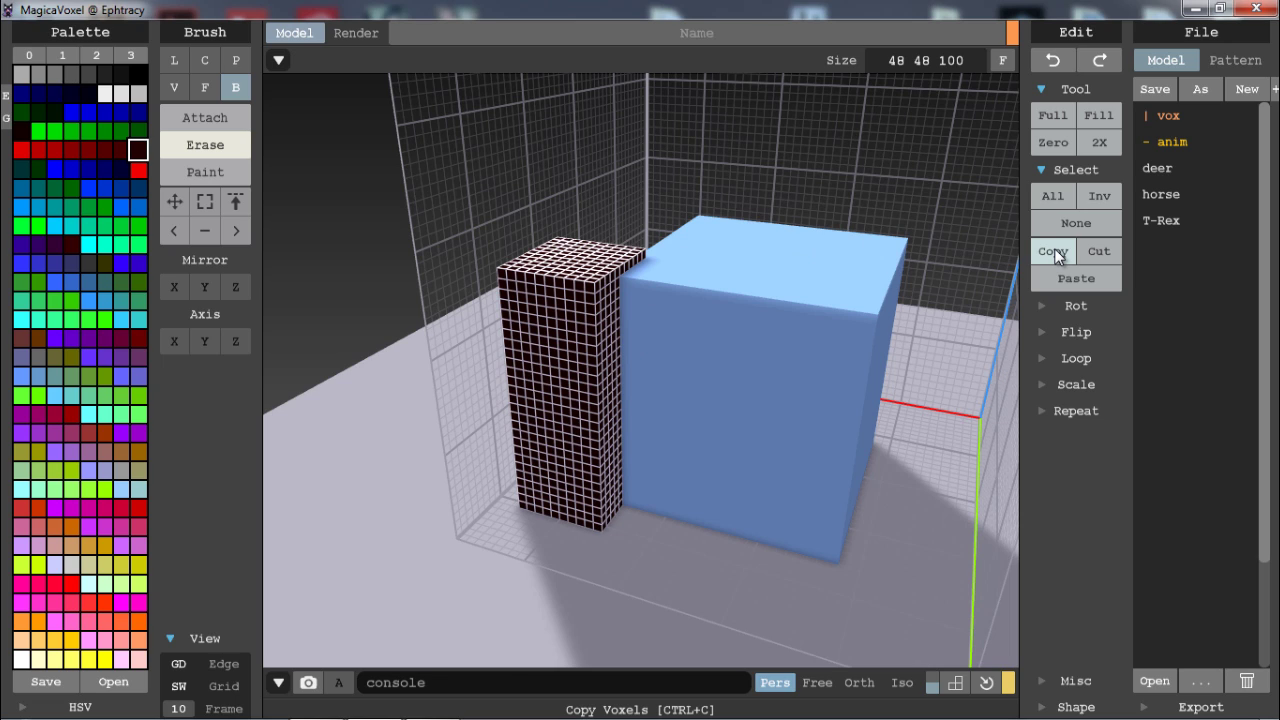
- Paste a copy of the selected dark red box and move it to the opposite side of the light blue cube
{"action": "left_click", "coordinate": [1078, 276]}
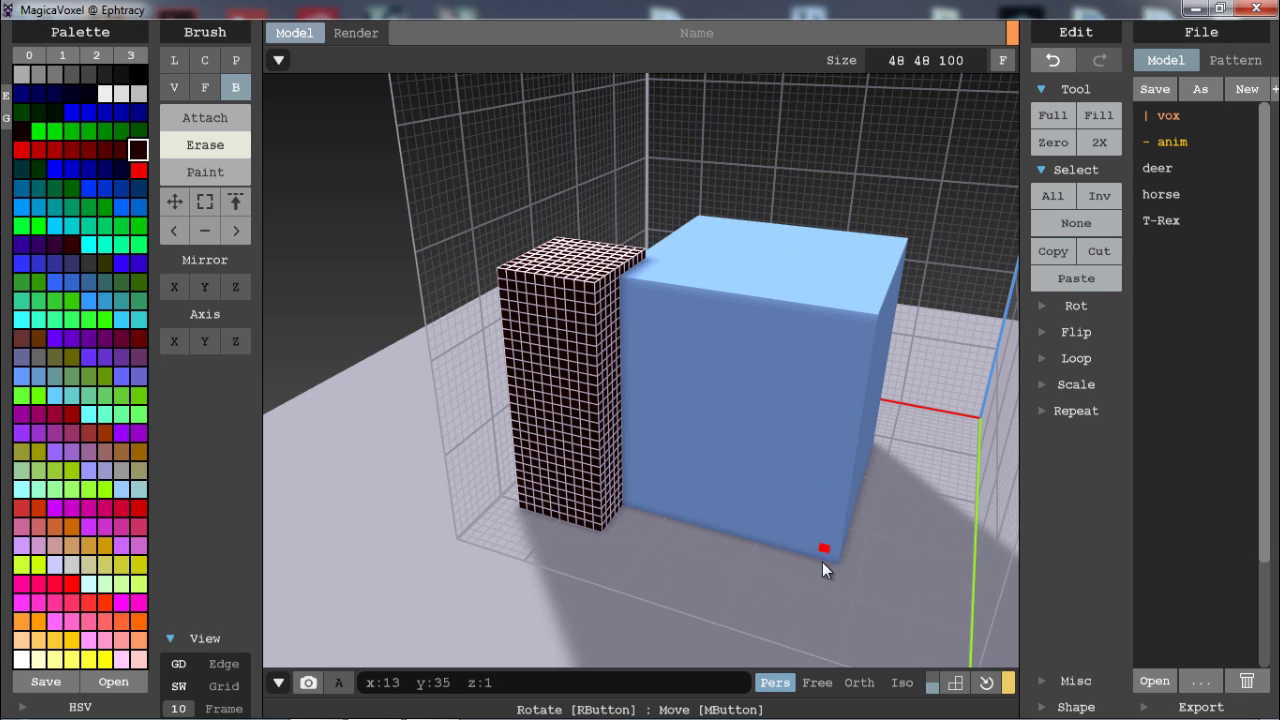
{"action": "key", "text": "ctrl+z"}
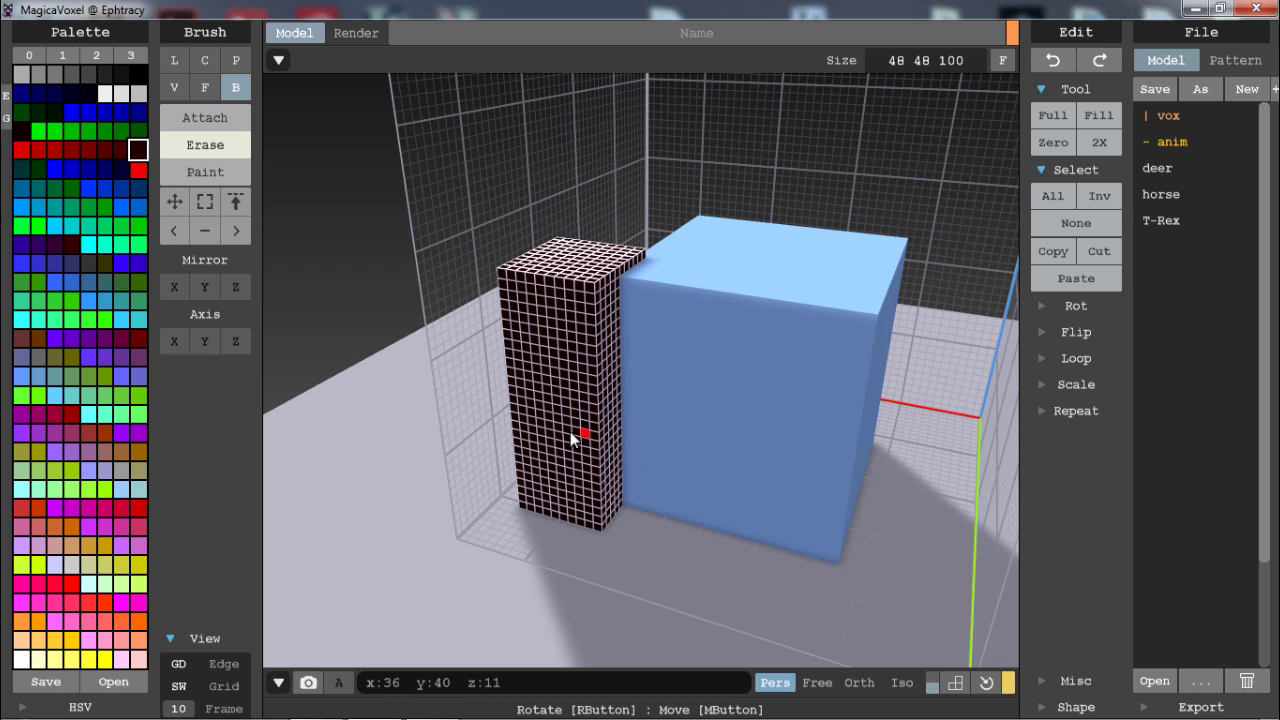
{"action": "mouse_move", "coordinate": [574, 437]}
{"action": "left_mouse_down"}
{"action": "mouse_move", "coordinate": [927, 540]}
{"action": "mouse_move", "coordinate": [591, 477]}
{"action": "mouse_move", "coordinate": [560, 457]}
{"action": "left_mouse_up"}
{"action": "left_click_drag", "start_coordinate": [562, 403], "coordinate": [917, 525]}
{"action": "key", "text": "ctrl+z"}
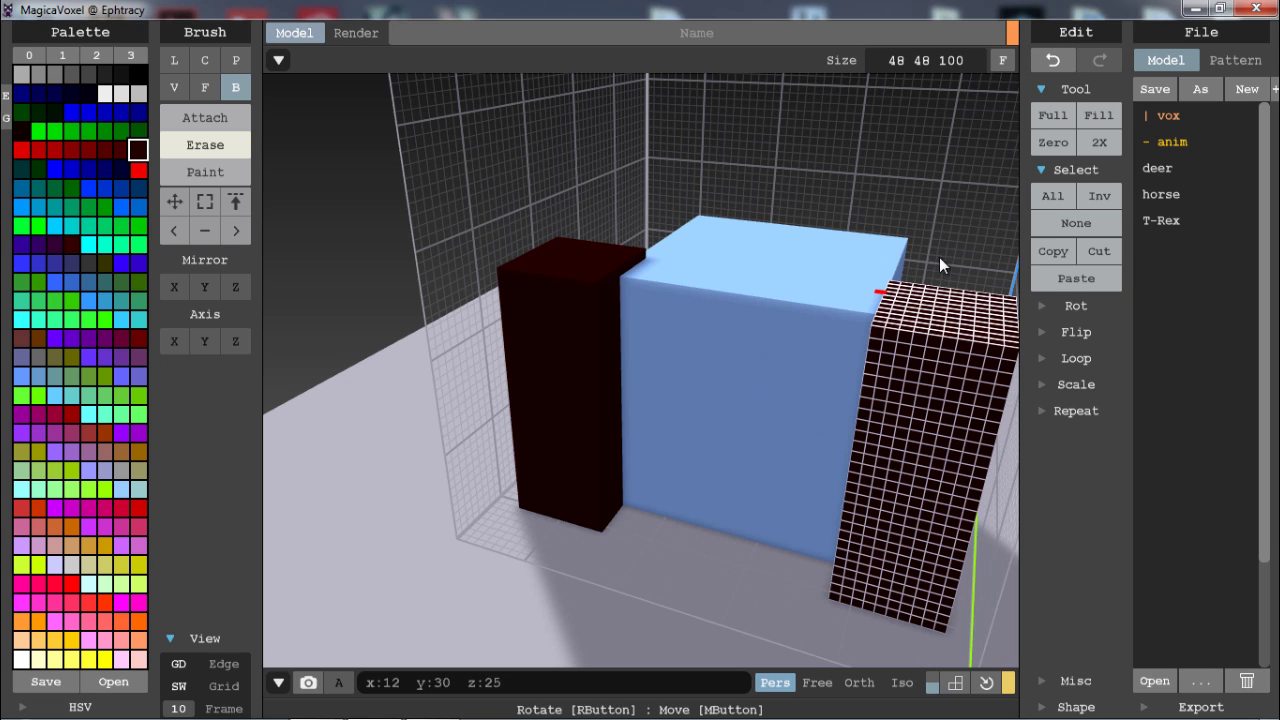
- Cut the copied dark red box, paste it back, and move it 19 voxels in the negative Y direction
{"action": "left_click", "coordinate": [1109, 252]}
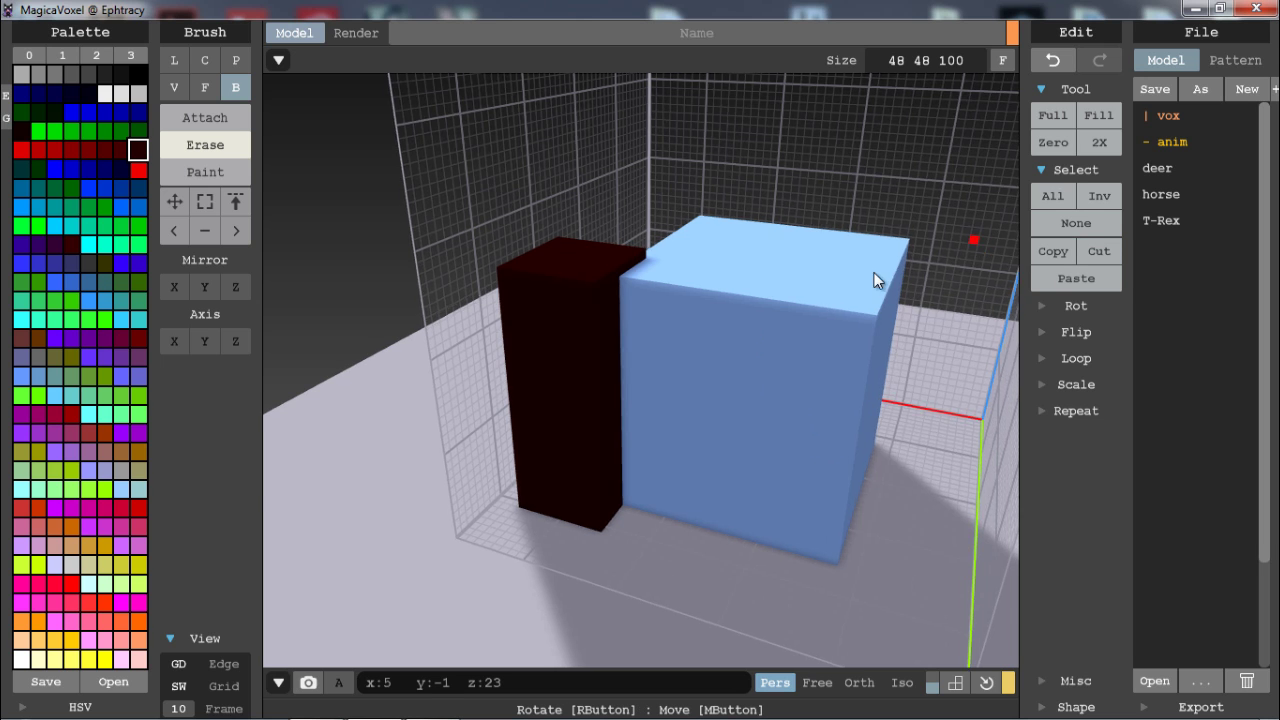
{"action": "right_click_drag", "start_coordinate": [871, 277], "coordinate": [901, 245]}
{"action": "key", "text": "ctrl+v"}
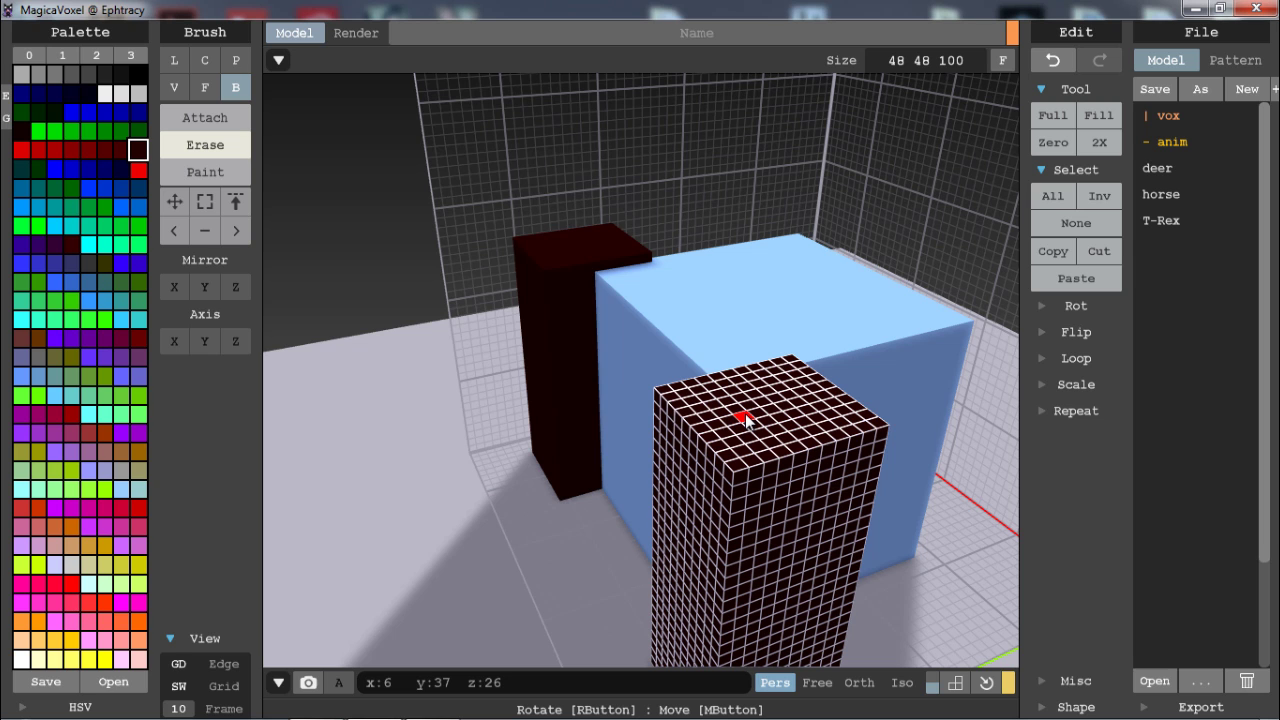
{"action": "left_click_drag", "start_coordinate": [743, 452], "coordinate": [993, 393]}
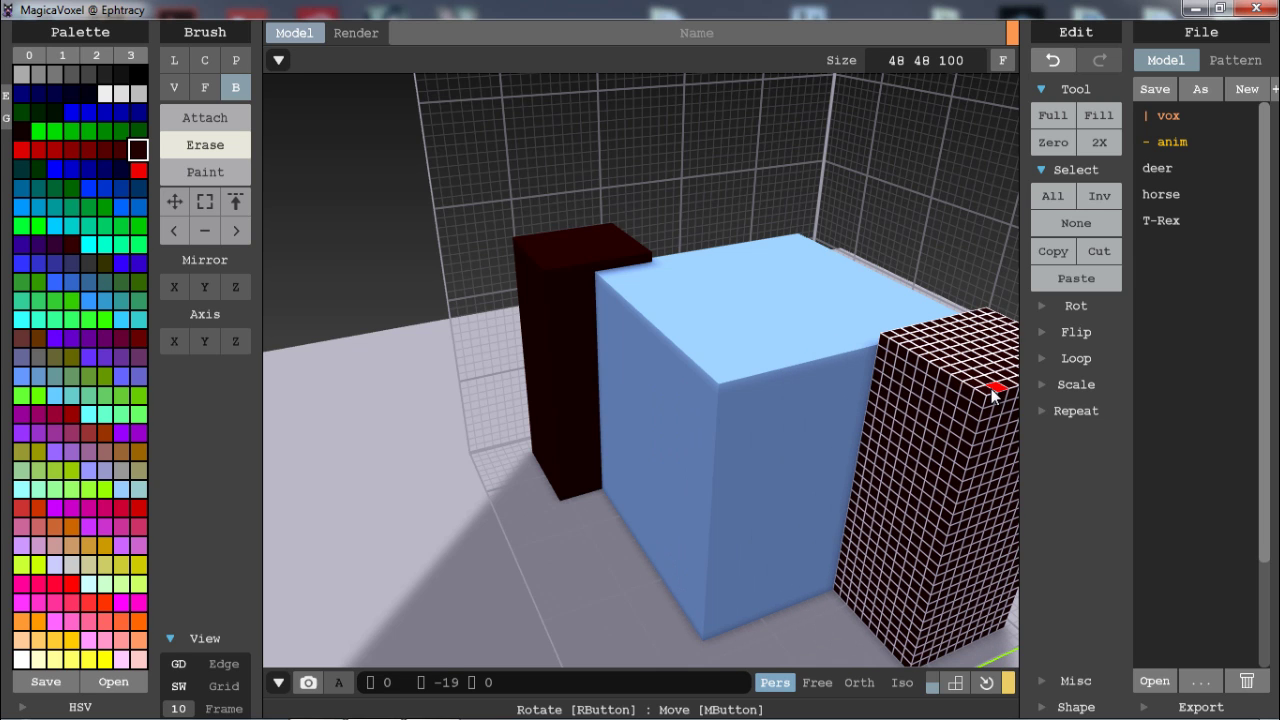
{"action": "right_click_drag", "start_coordinate": [826, 408], "coordinate": [608, 408]}
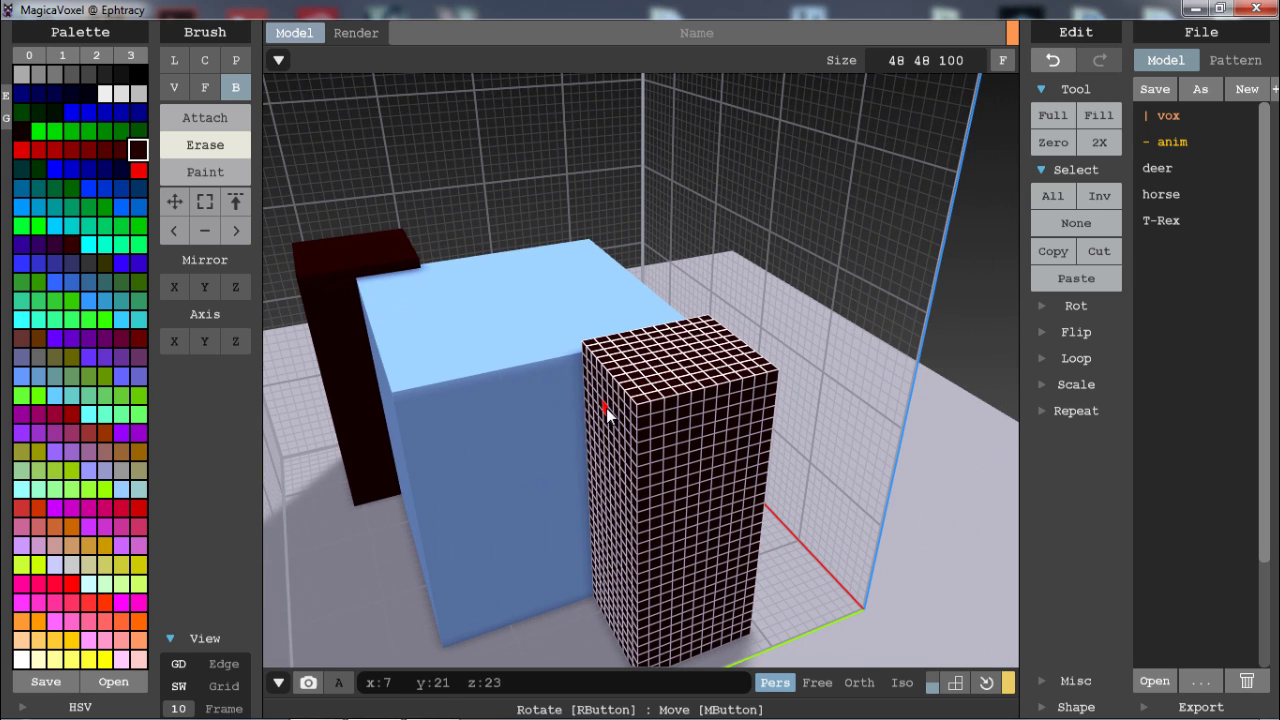
{"action": "scroll", "coordinate": [731, 350], "scroll_direction": "up", "scroll_amount": 3}
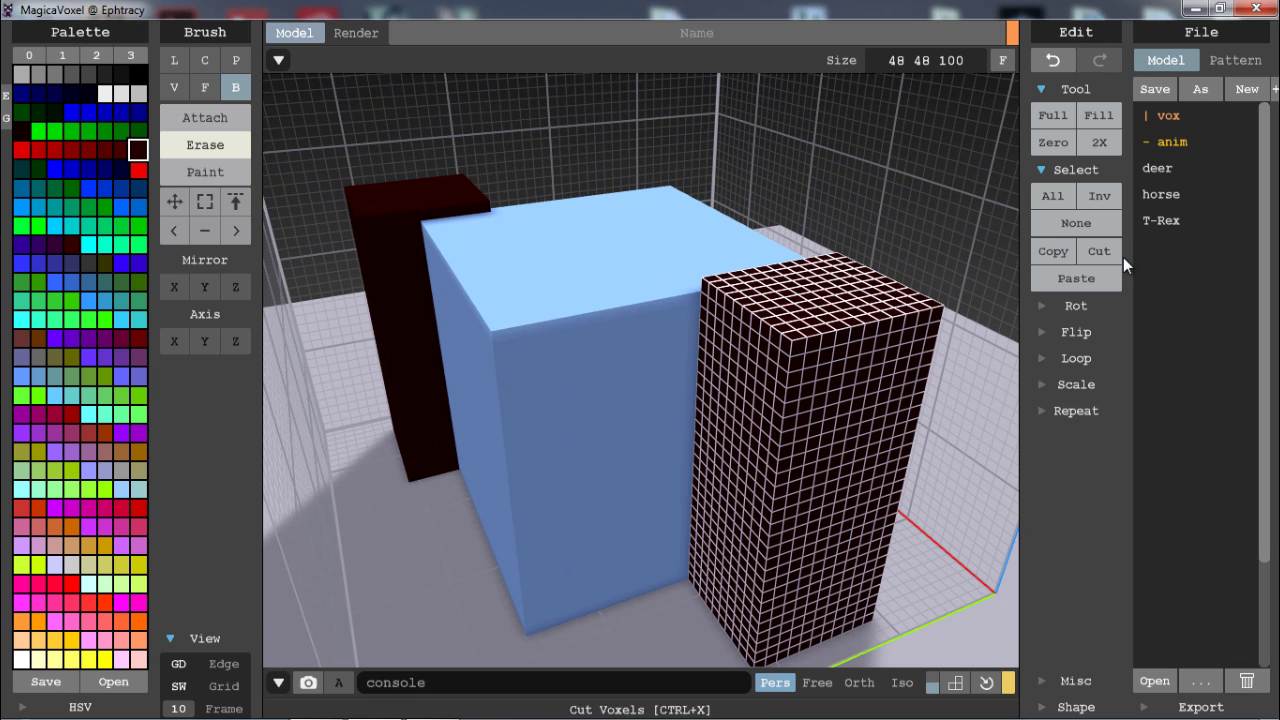
- Cut the selected dark red copy, undo the cut, and redo it
{"action": "left_click", "coordinate": [1118, 254]}
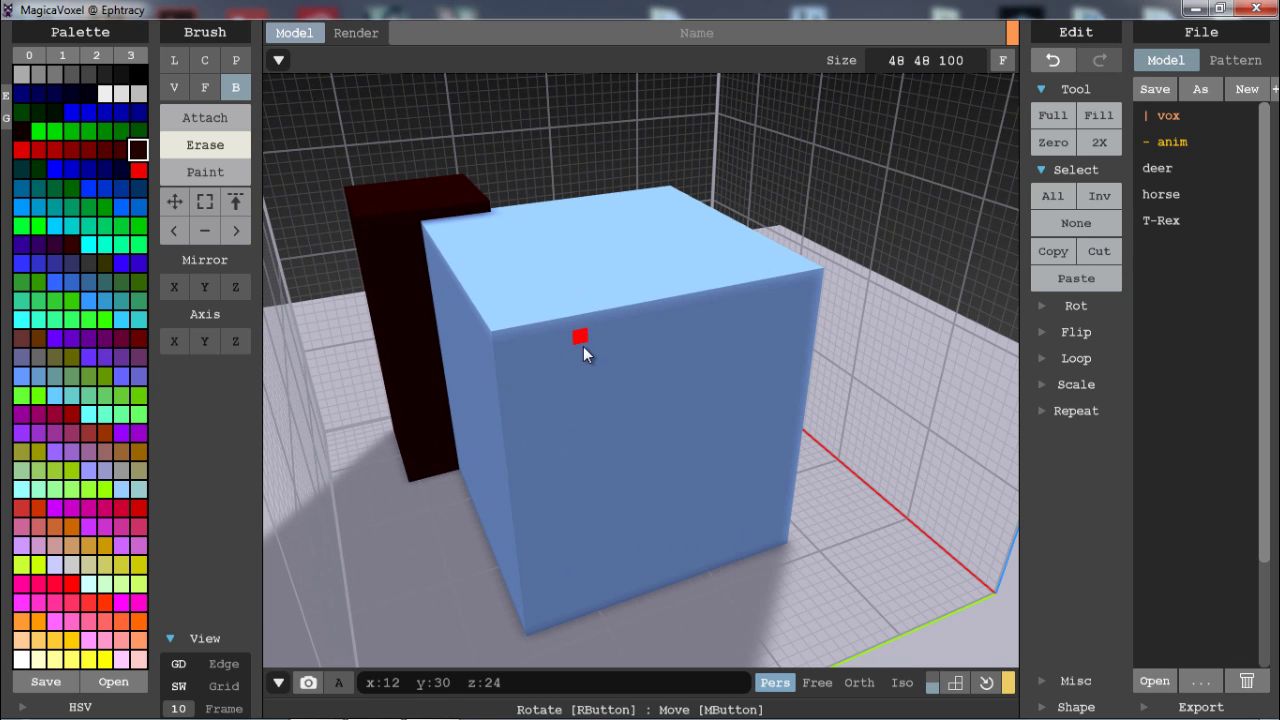
{"action": "key", "text": "ctrl+z"}
{"action": "key", "text": "ctrl+y"}
- Try rotating the whole model by 90 degrees about X, Y and Z, and undo the rotations
{"action": "left_click", "coordinate": [1046, 303]}
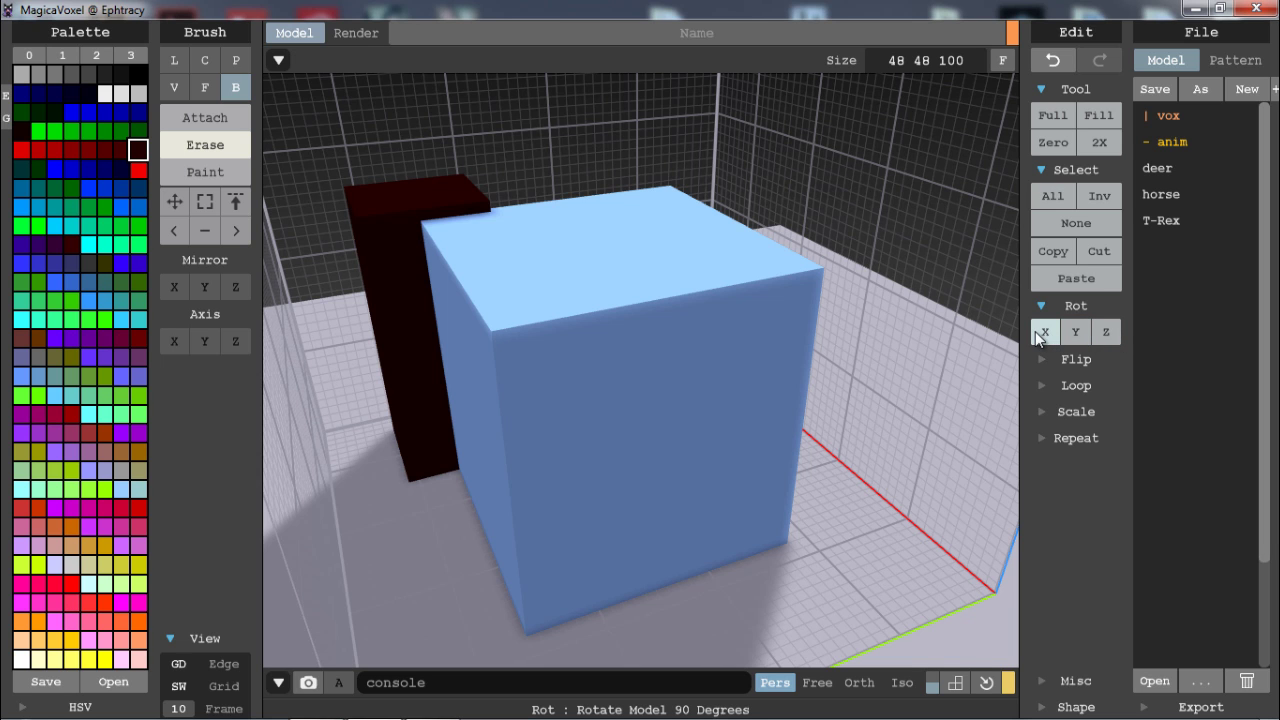
{"action": "left_click", "coordinate": [1045, 331]}
{"action": "scroll", "coordinate": [816, 335], "scroll_direction": "down", "scroll_amount": 5}
{"action": "left_click", "coordinate": [1045, 331]}
{"action": "left_click", "coordinate": [1075, 331]}
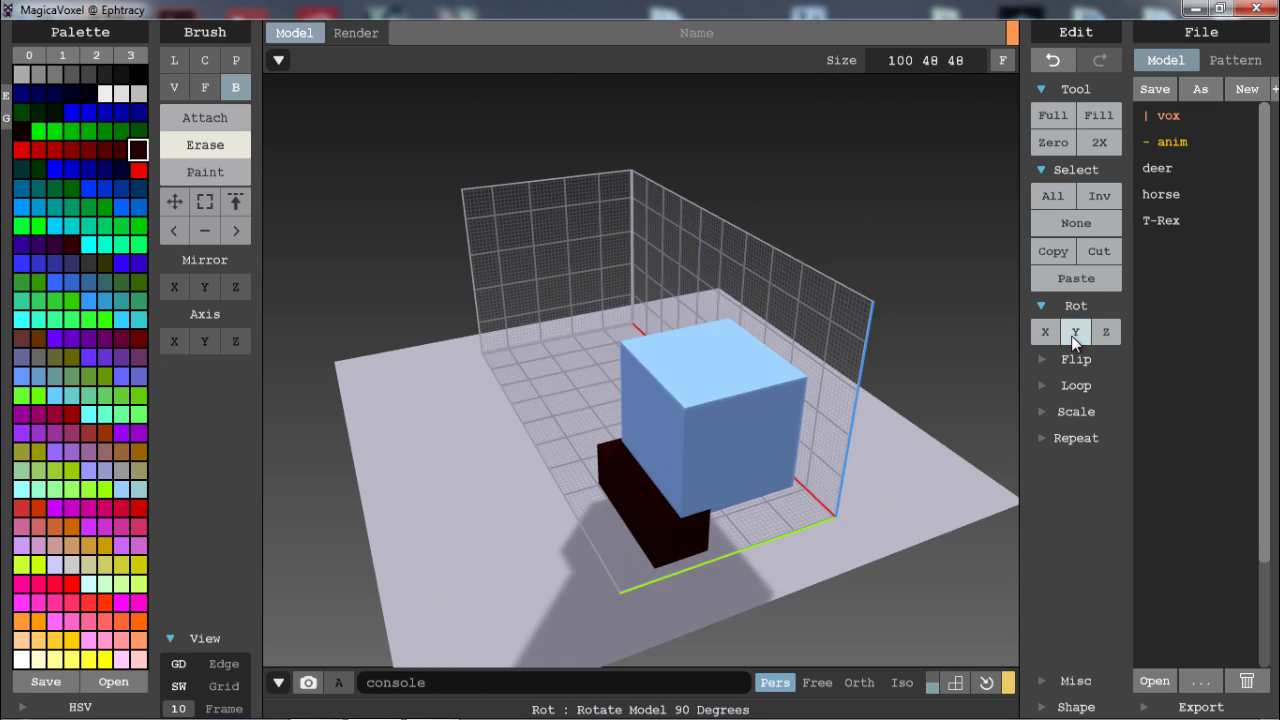
{"action": "left_click", "coordinate": [1104, 331]}
{"action": "key", "text": "ctrl+z"}
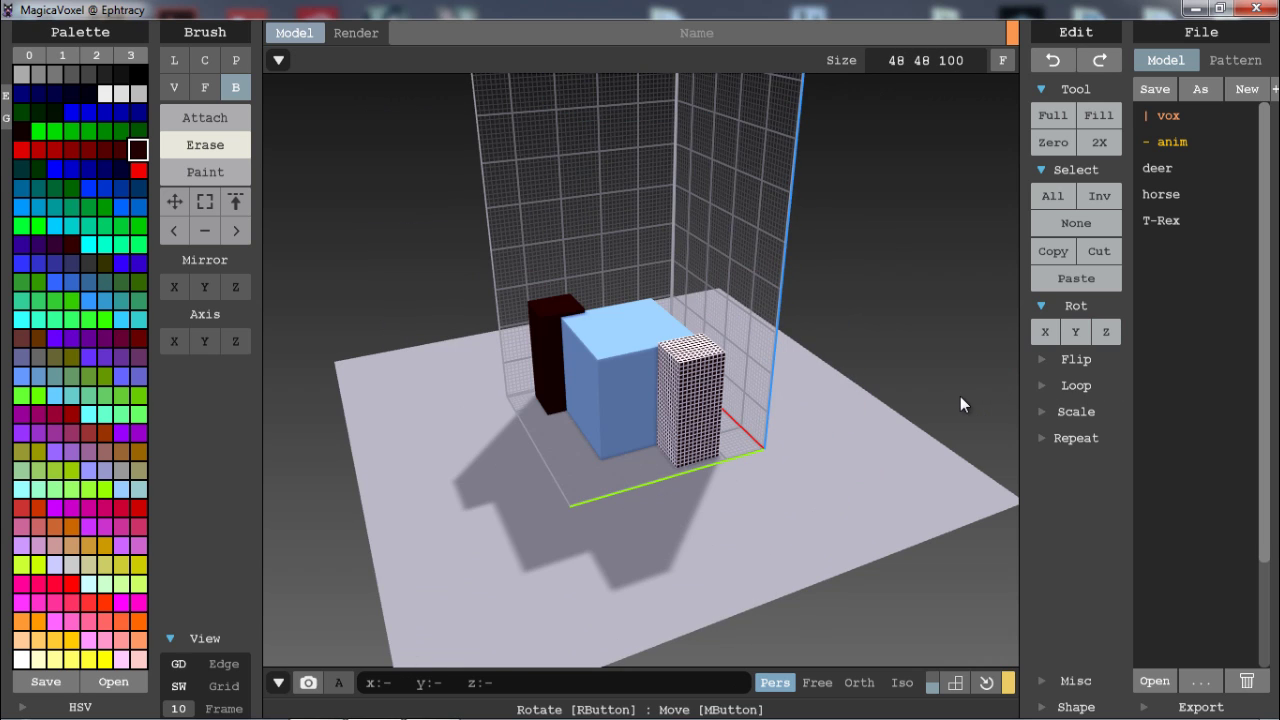
- Flip the model back and forth along the X axis, ending in its original orientation
{"action": "left_click", "coordinate": [1113, 358]}
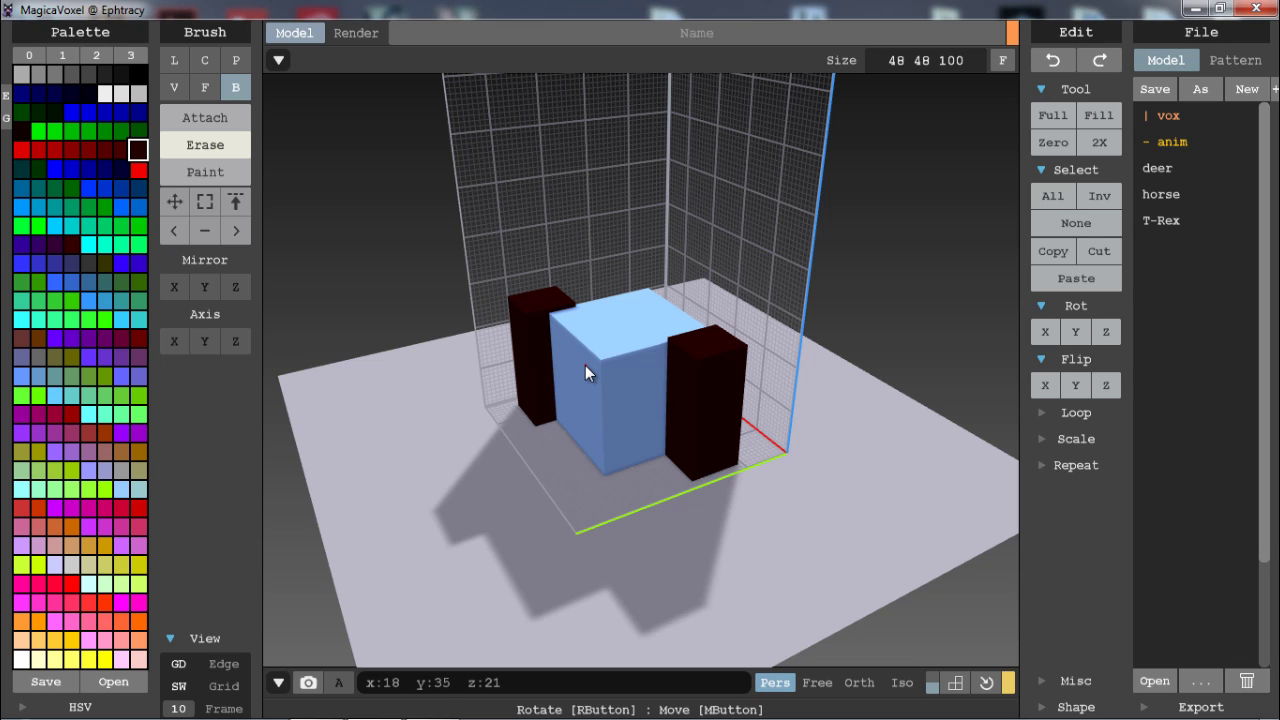
{"action": "left_click", "coordinate": [1043, 388]}
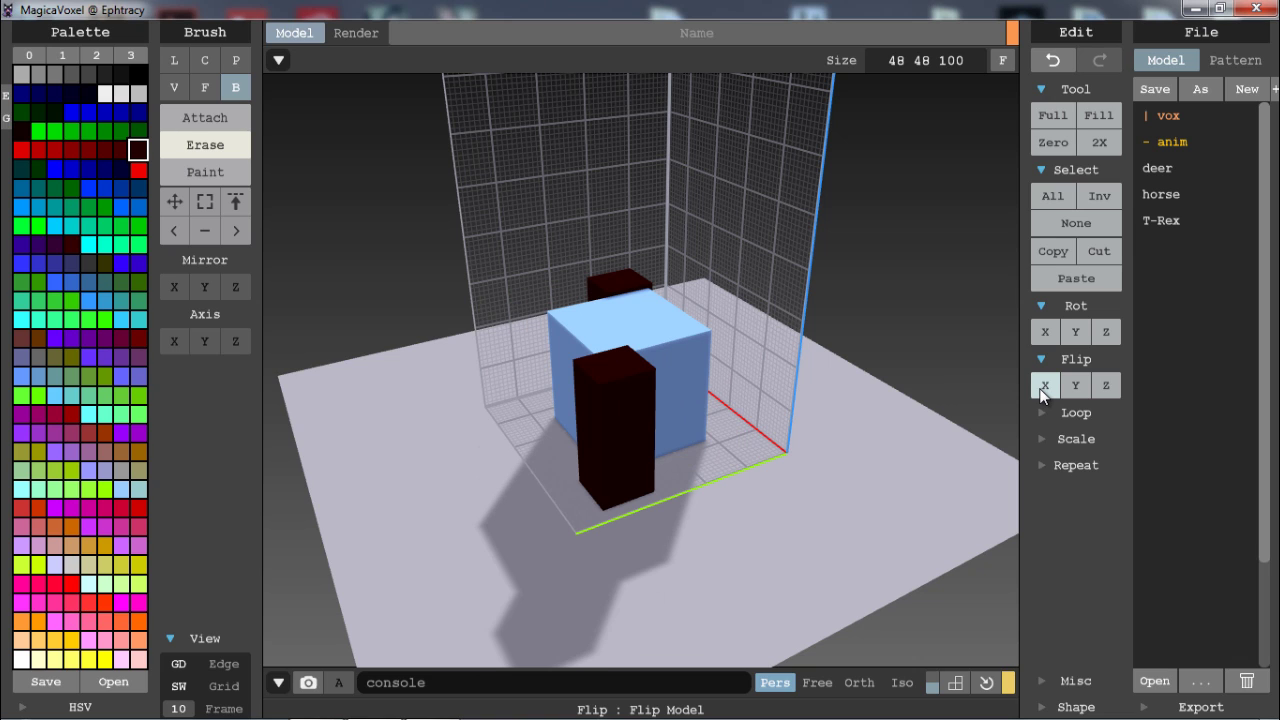
{"action": "left_click", "coordinate": [1043, 388]}
{"action": "left_click", "coordinate": [1043, 388]}
{"action": "left_click", "coordinate": [1043, 388]}
{"action": "left_click", "coordinate": [1043, 388]}
{"action": "left_click", "coordinate": [1043, 388]}
{"action": "left_click", "coordinate": [1043, 388]}
{"action": "left_click", "coordinate": [1043, 388]}
{"action": "left_click", "coordinate": [1043, 388]}
{"action": "left_click", "coordinate": [1043, 388]}
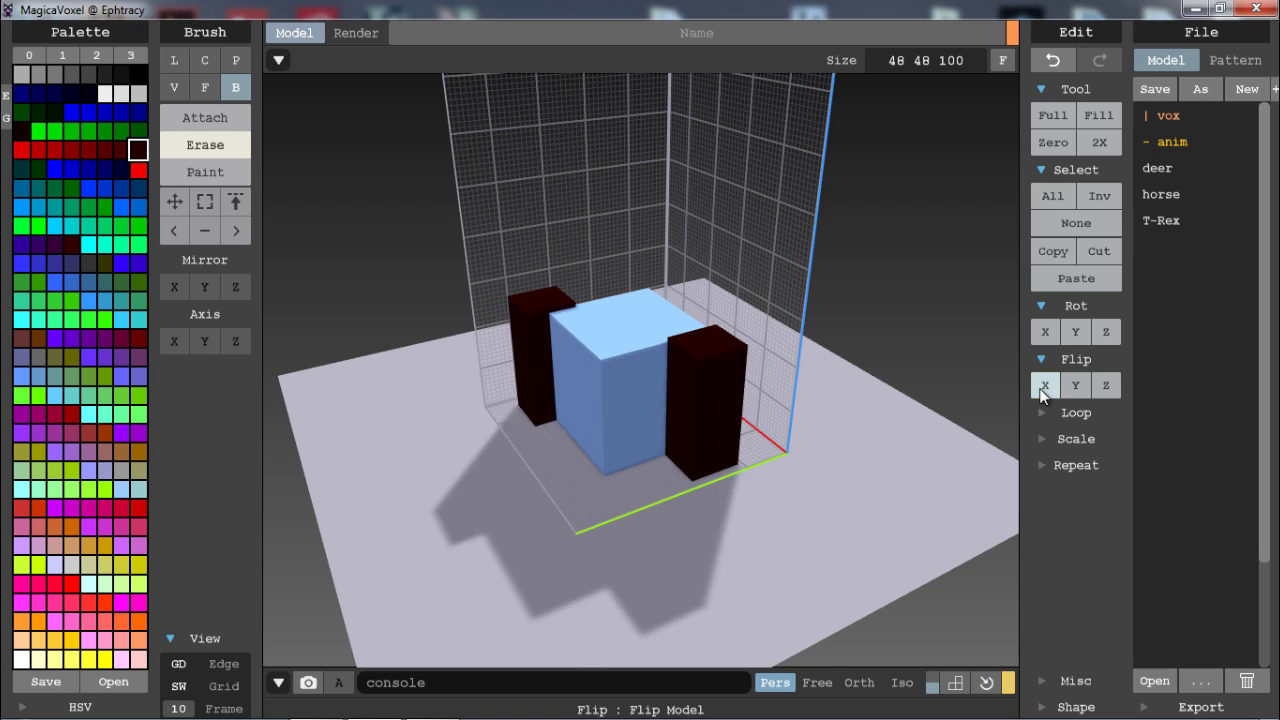
{"action": "left_click", "coordinate": [1043, 388]}
{"action": "left_click", "coordinate": [1043, 388]}
{"action": "left_click", "coordinate": [1043, 388]}
{"action": "left_click", "coordinate": [1043, 388]}
{"action": "left_click", "coordinate": [1043, 388]}
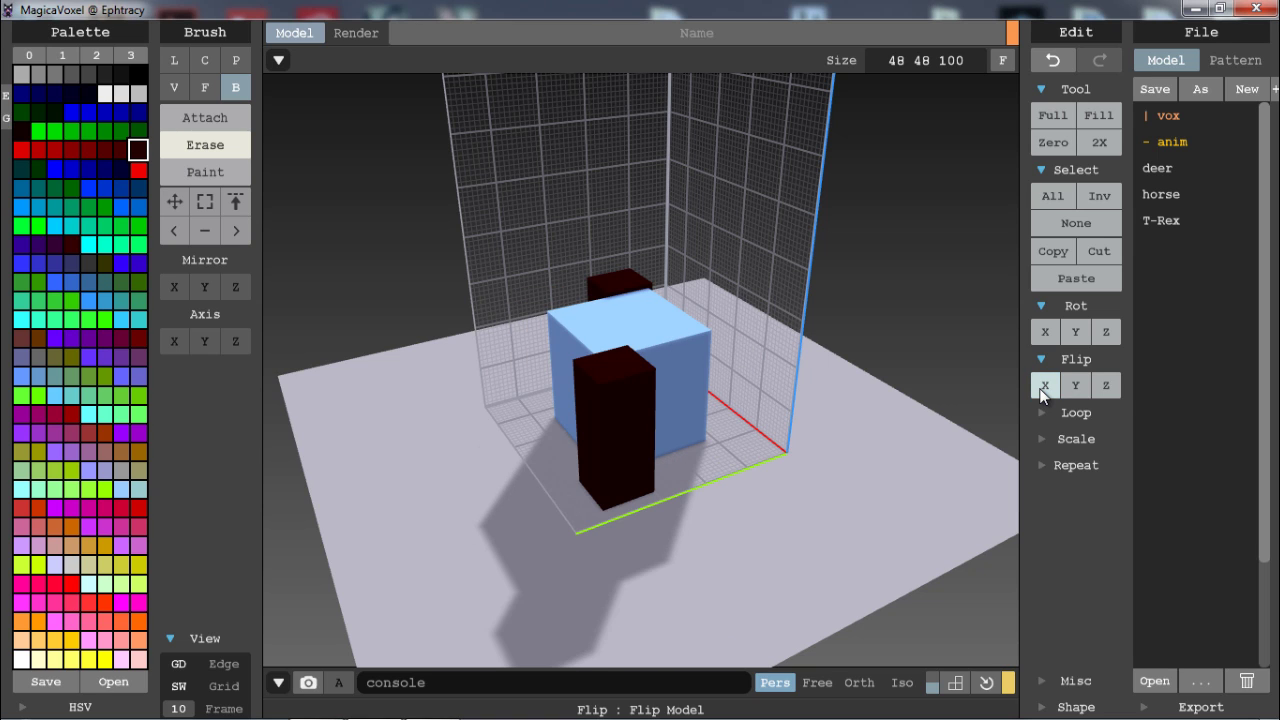
{"action": "left_click", "coordinate": [1043, 388]}
{"action": "left_click", "coordinate": [1043, 388]}
{"action": "left_click", "coordinate": [1043, 388]}
{"action": "left_click", "coordinate": [1043, 388]}
{"action": "left_click", "coordinate": [1043, 388]}
{"action": "left_click", "coordinate": [1043, 388]}
{"action": "left_click", "coordinate": [1043, 388]}
{"action": "left_click", "coordinate": [1043, 388]}
{"action": "left_click", "coordinate": [1043, 388]}
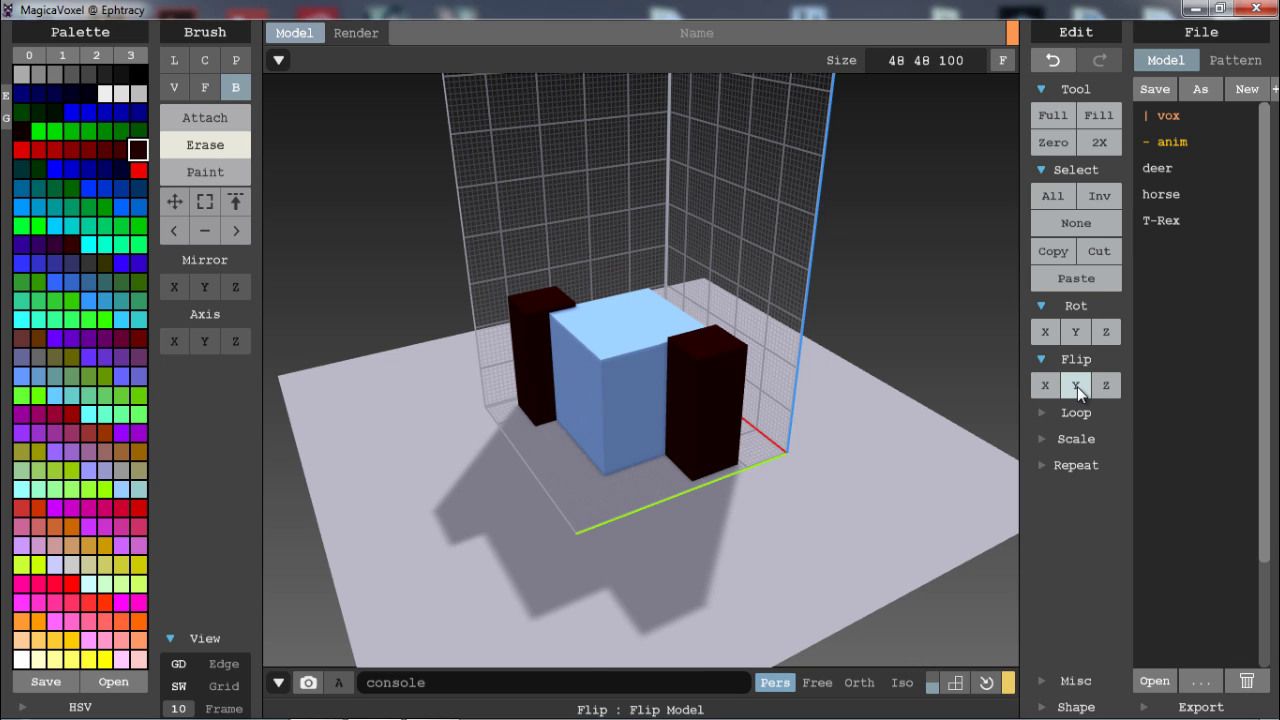
- Flip the model several times along the Y axis, leaving it mirrored
{"action": "left_click", "coordinate": [1077, 386]}
{"action": "left_click", "coordinate": [1077, 386]}
{"action": "left_click", "coordinate": [1077, 386]}
{"action": "left_click", "coordinate": [1077, 386]}
{"action": "left_click", "coordinate": [1077, 386]}
{"action": "left_click", "coordinate": [1077, 386]}
{"action": "left_click", "coordinate": [1077, 386]}
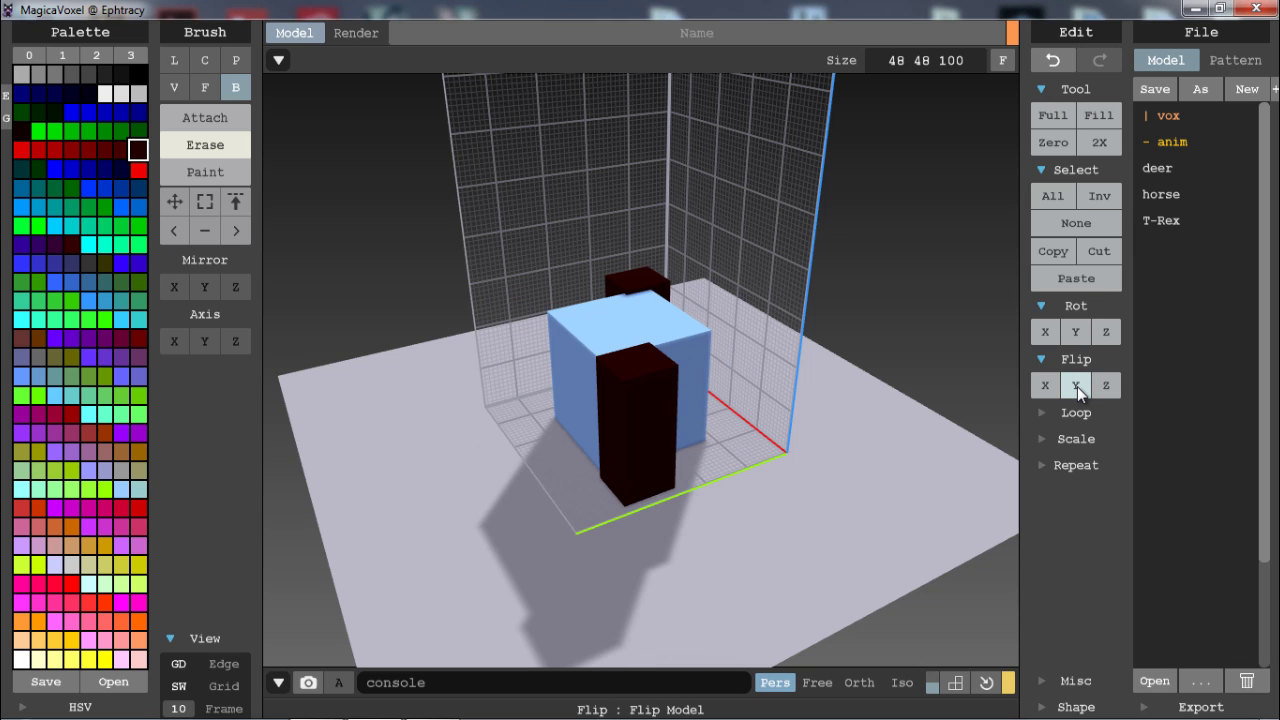
{"action": "left_click", "coordinate": [1077, 386]}
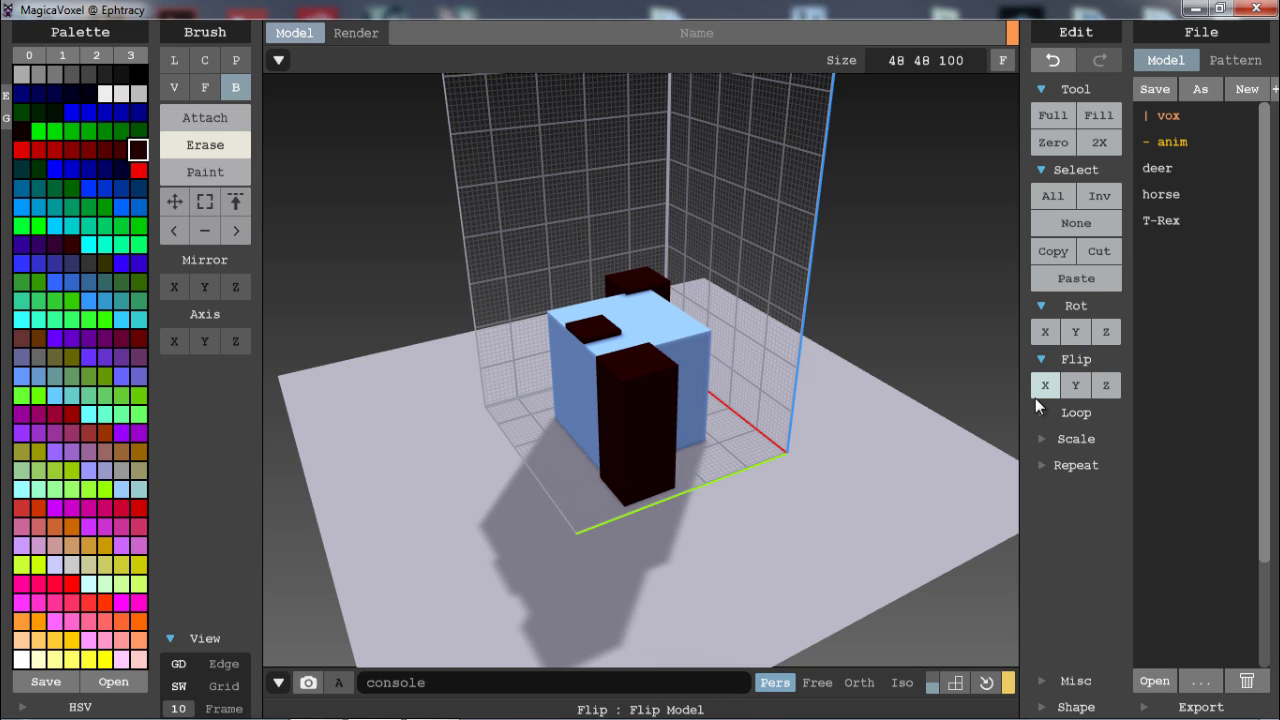
- Flip the model with the small dark red slab on the blue cube back and forth along X
{"action": "left_click", "coordinate": [1043, 391]}
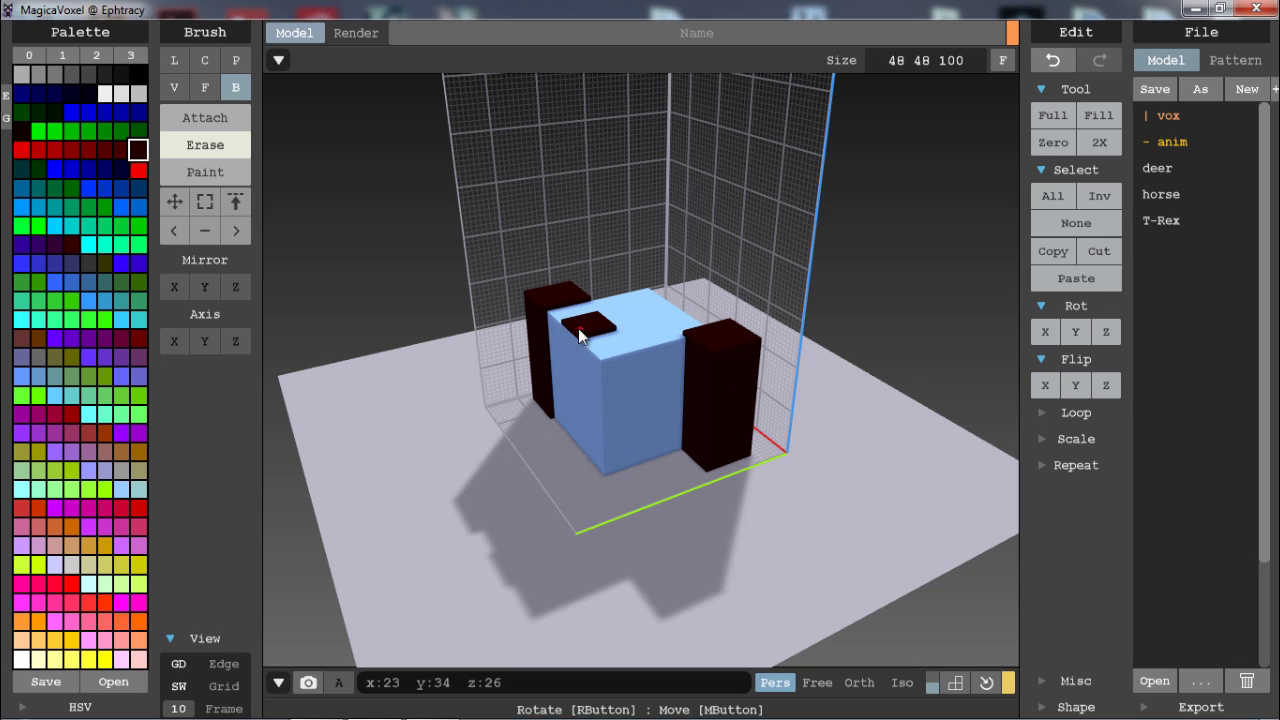
{"action": "left_click", "coordinate": [1047, 389]}
{"action": "left_click", "coordinate": [1047, 389]}
{"action": "left_click", "coordinate": [1047, 389]}
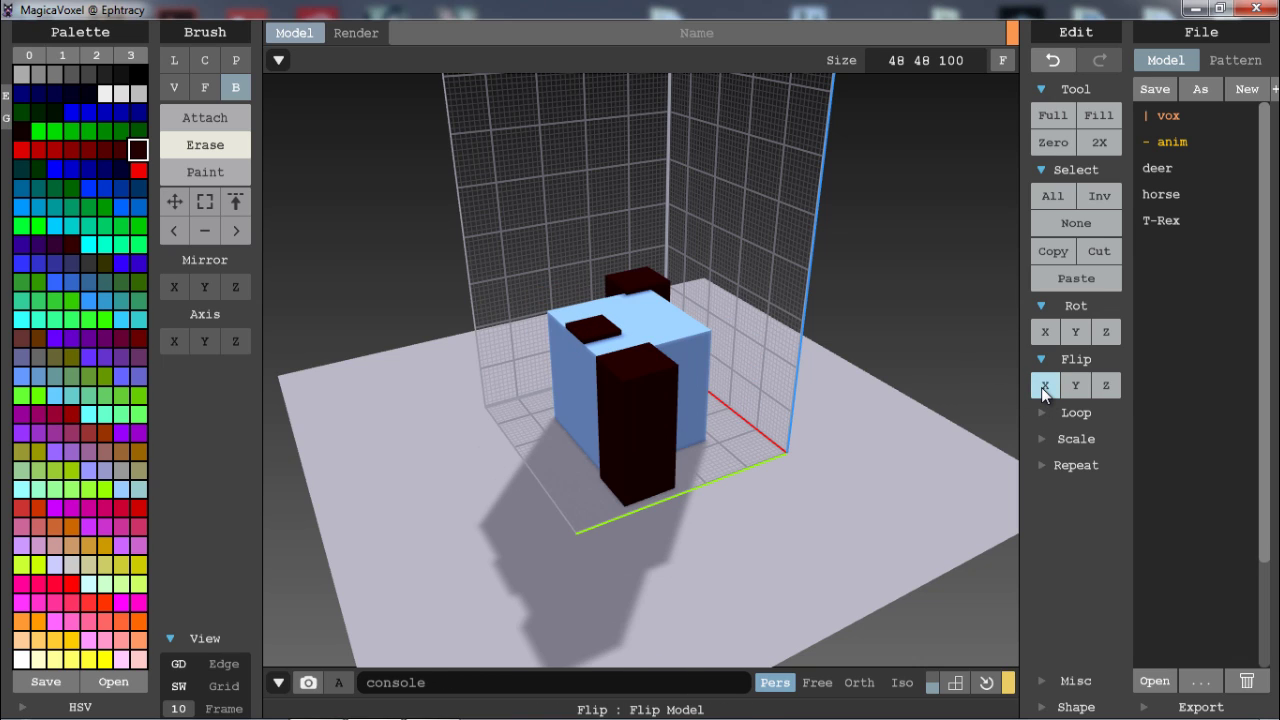
{"action": "left_click", "coordinate": [1047, 389]}
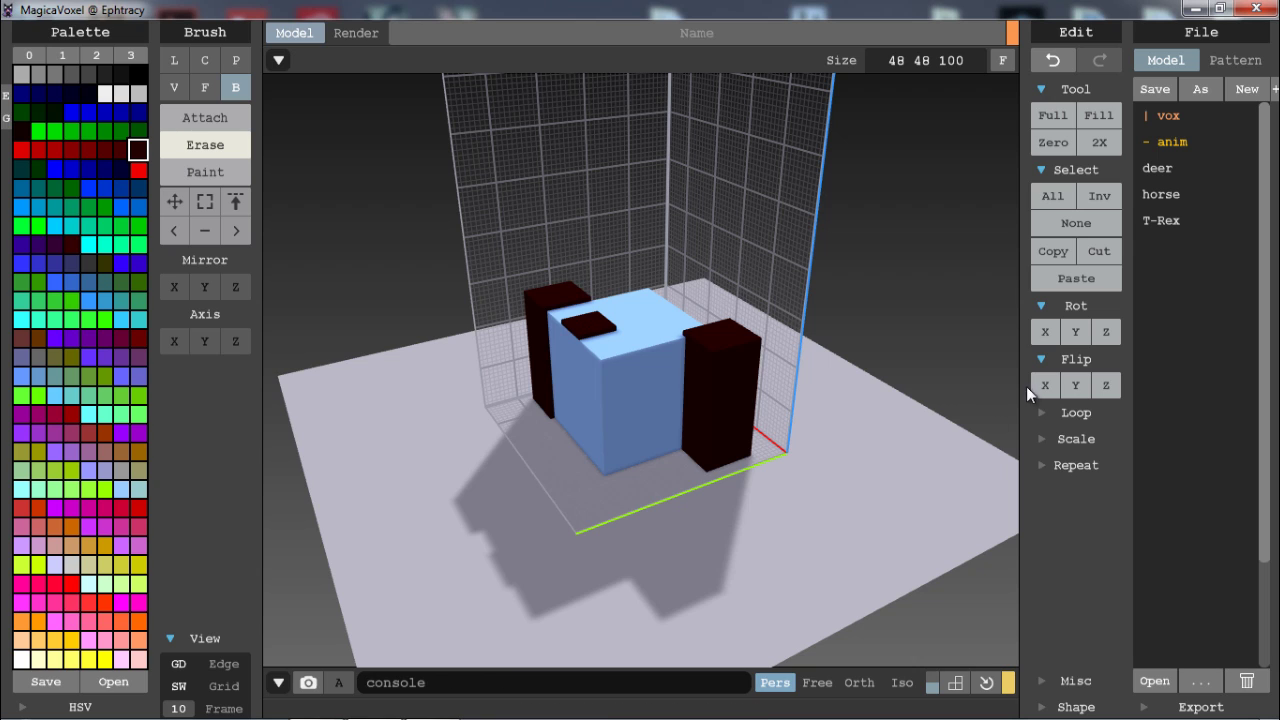
{"action": "left_click", "coordinate": [1042, 388]}
{"action": "left_click", "coordinate": [1042, 388]}
{"action": "left_click", "coordinate": [1042, 388]}
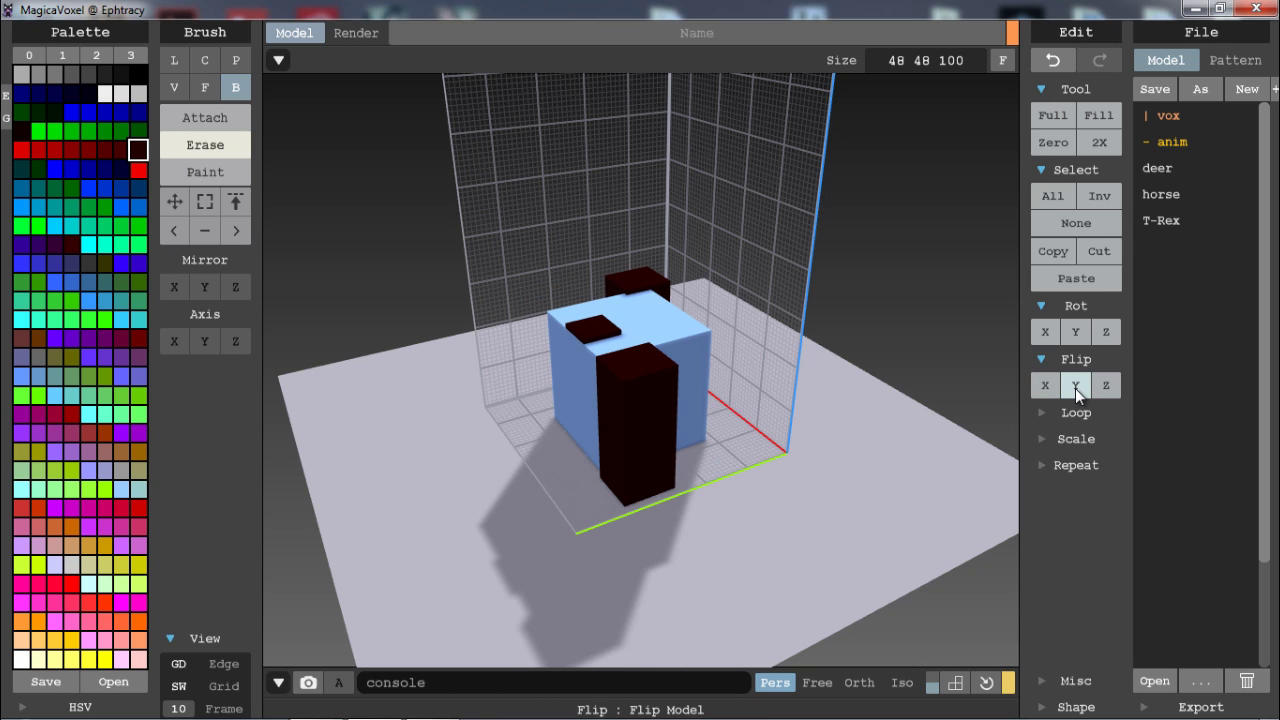
- Flip the model repeatedly along the Y axis and once along the Z axis
{"action": "left_click", "coordinate": [1075, 388]}
{"action": "left_click", "coordinate": [1075, 388]}
{"action": "left_click", "coordinate": [1075, 388]}
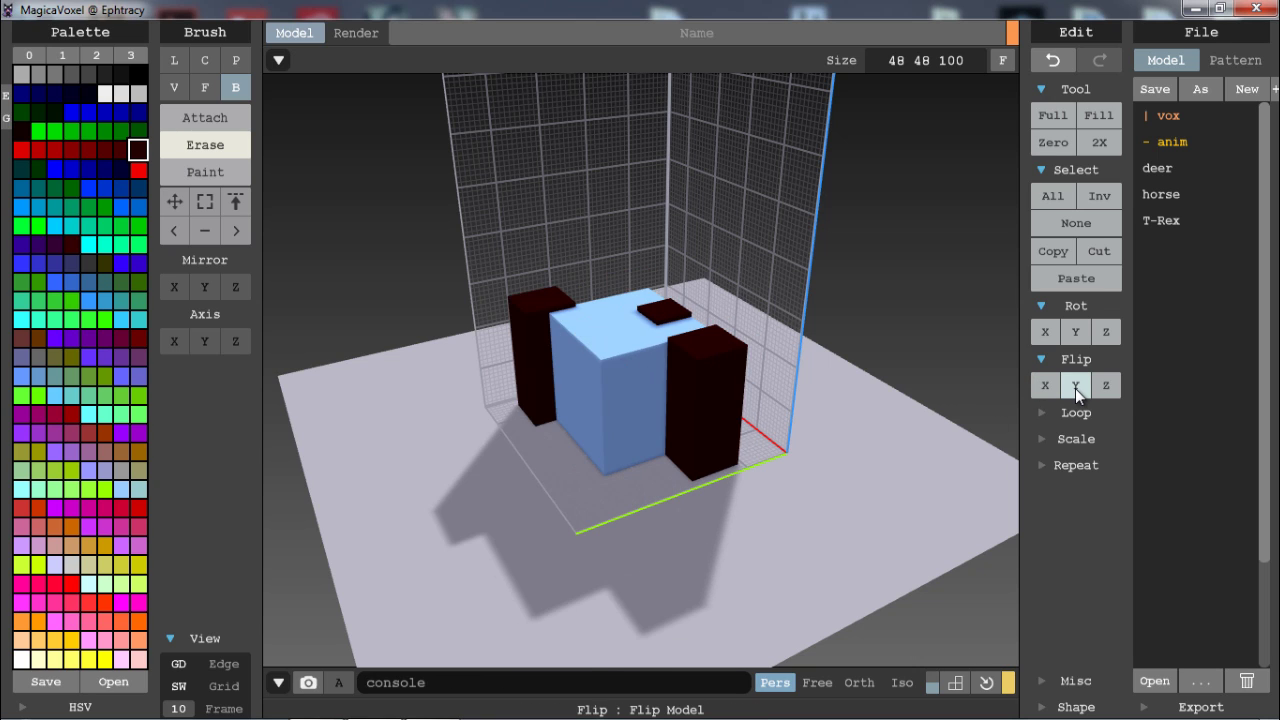
{"action": "left_click", "coordinate": [1075, 388]}
{"action": "left_click", "coordinate": [1075, 388]}
{"action": "left_click", "coordinate": [1075, 388]}
{"action": "left_click", "coordinate": [1075, 388]}
{"action": "left_click", "coordinate": [1075, 388]}
{"action": "left_click", "coordinate": [1104, 390]}
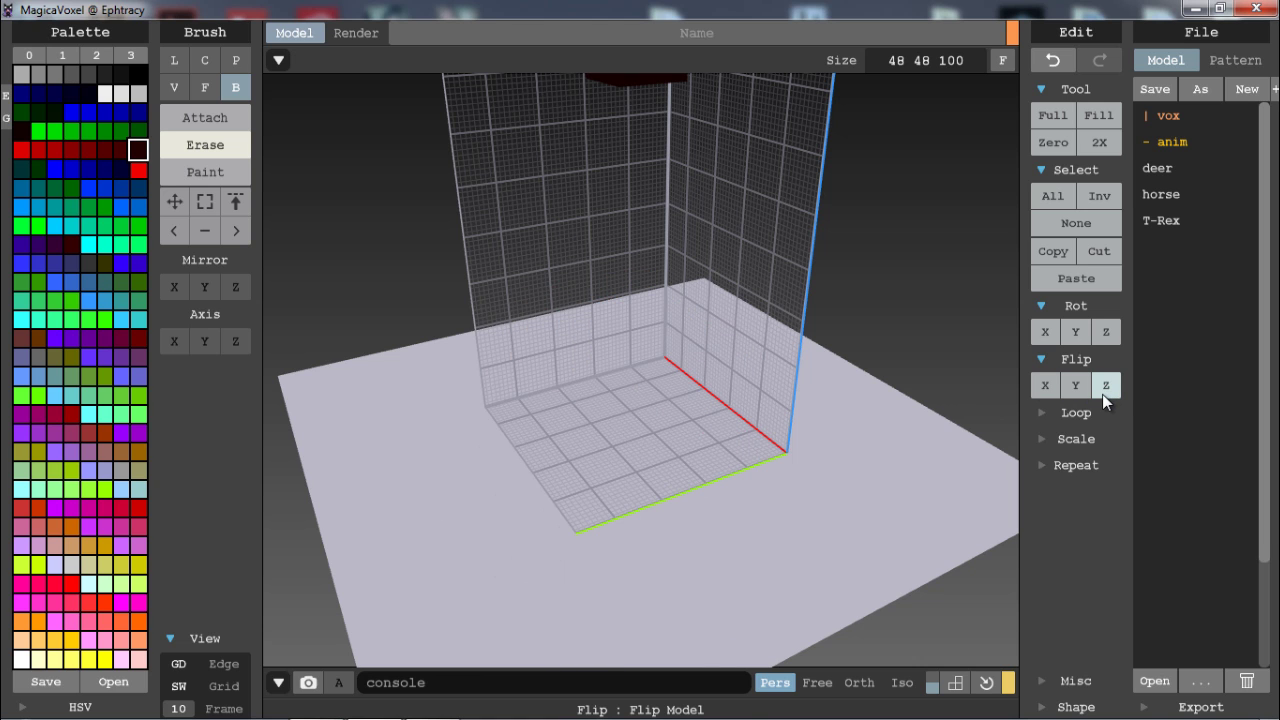
- Flip the model back and forth along the Z axis, viewing it from below
{"action": "right_click_drag", "start_coordinate": [699, 390], "coordinate": [737, 548]}
{"action": "right_click_drag", "start_coordinate": [723, 479], "coordinate": [703, 256]}
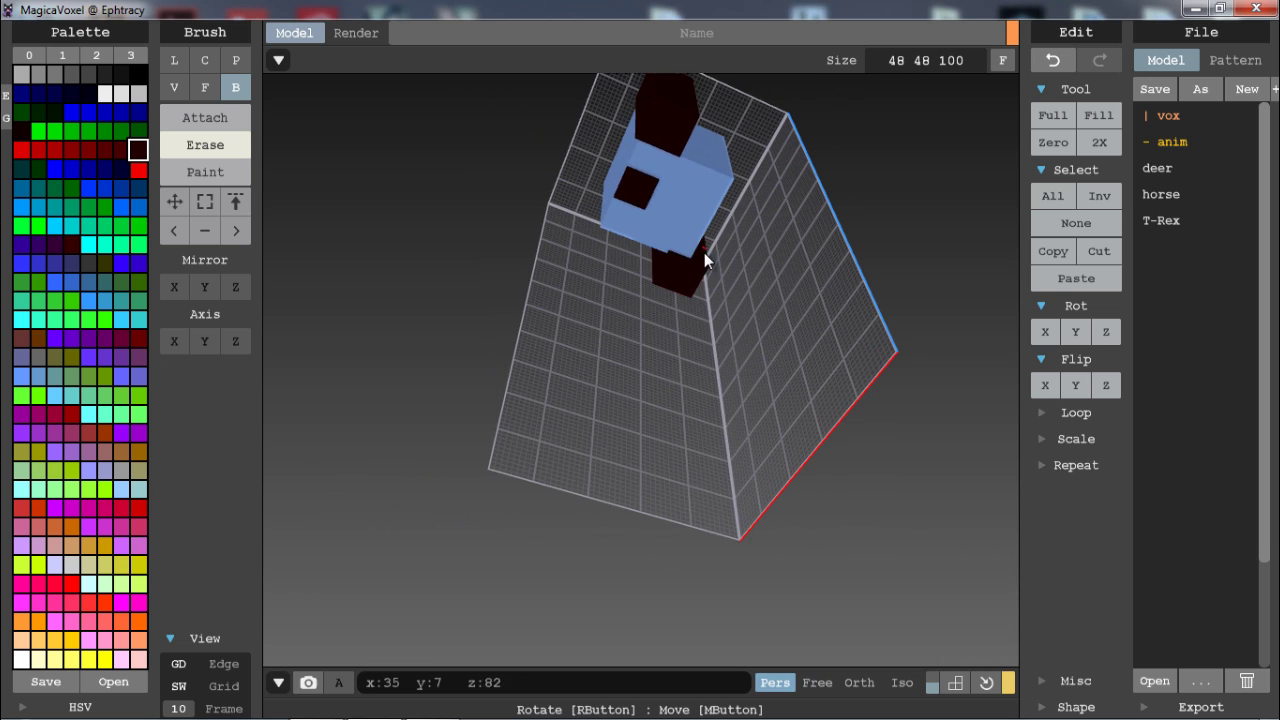
{"action": "left_click", "coordinate": [1106, 385]}
{"action": "double_click", "coordinate": [1106, 385]}
{"action": "left_click", "coordinate": [1108, 381]}
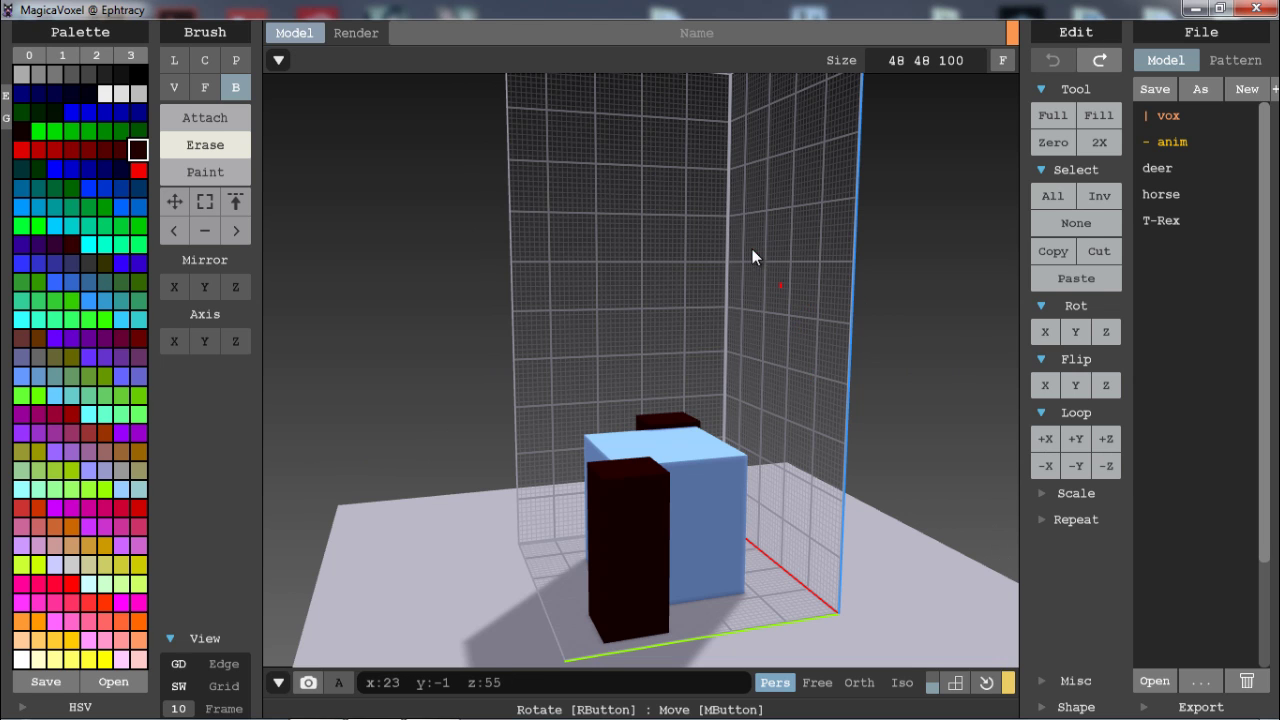
- Shift the model by one voxel along +Y and +X with Loop and undo both moves
{"action": "right_click_drag", "start_coordinate": [844, 300], "coordinate": [867, 361]}
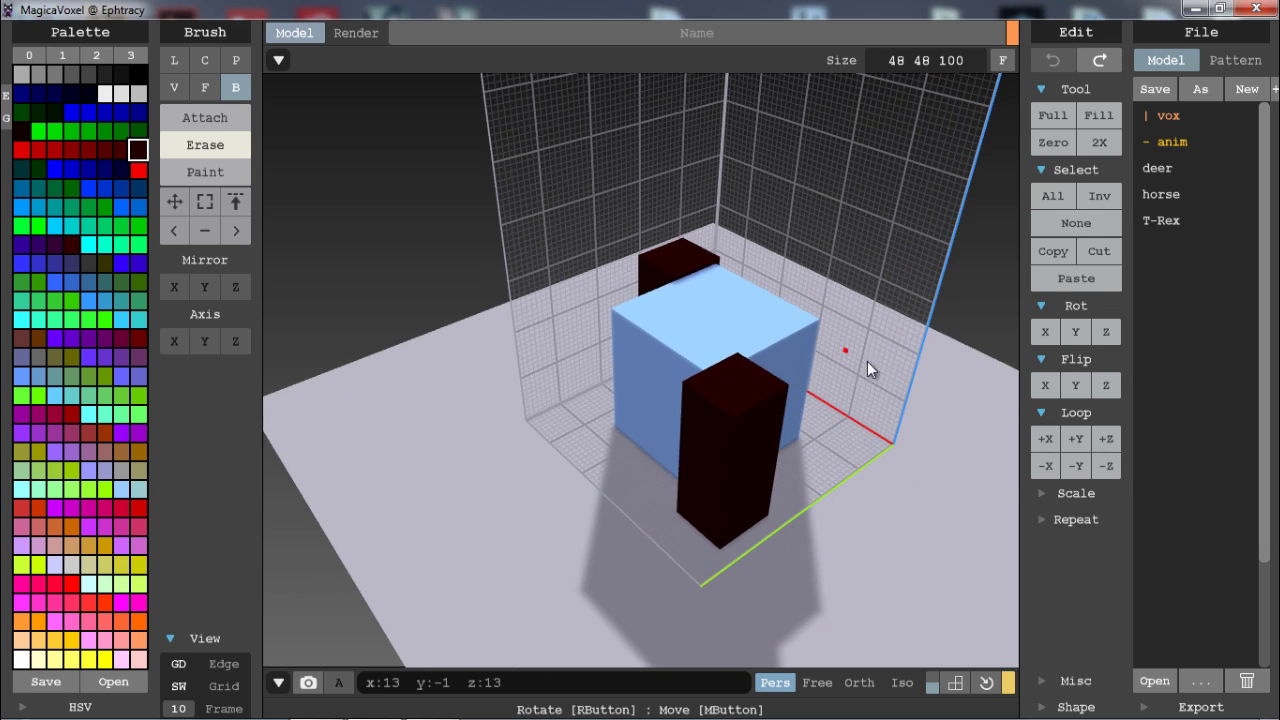
{"action": "left_click", "coordinate": [1076, 438]}
{"action": "left_click", "coordinate": [1047, 442]}
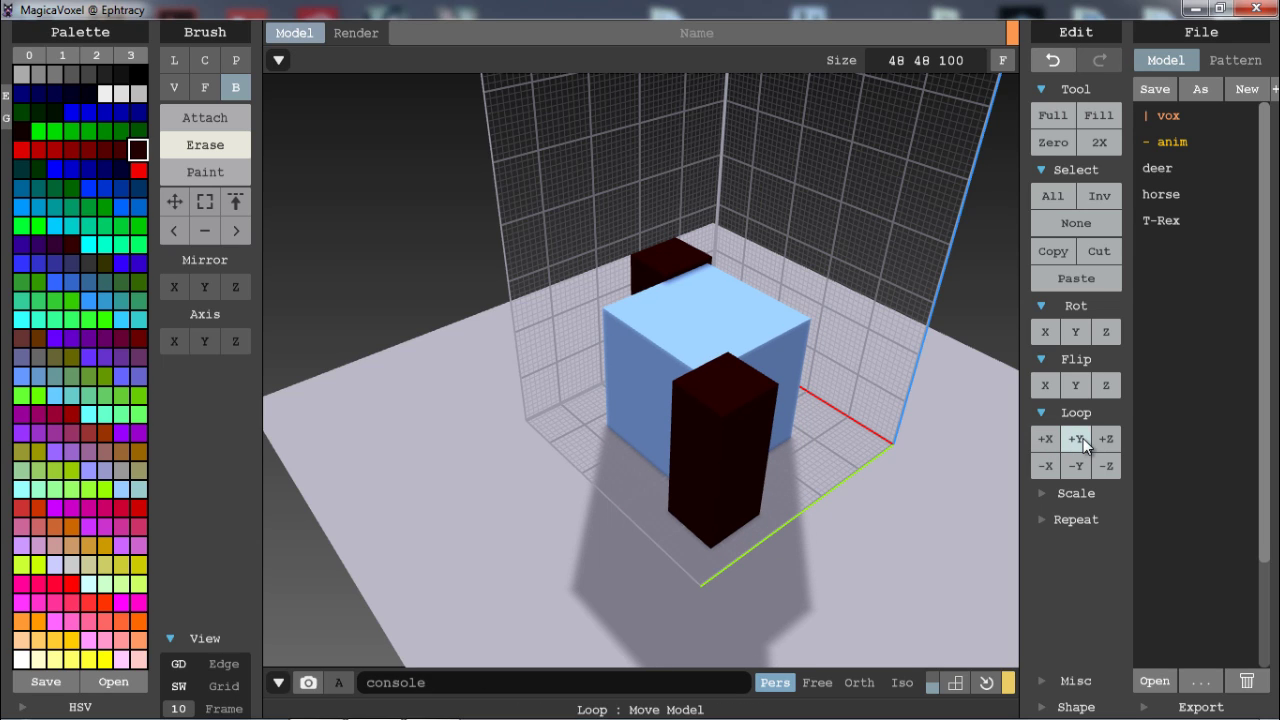
{"action": "key", "text": "ctrl+z"}
{"action": "key", "text": "ctrl+z"}
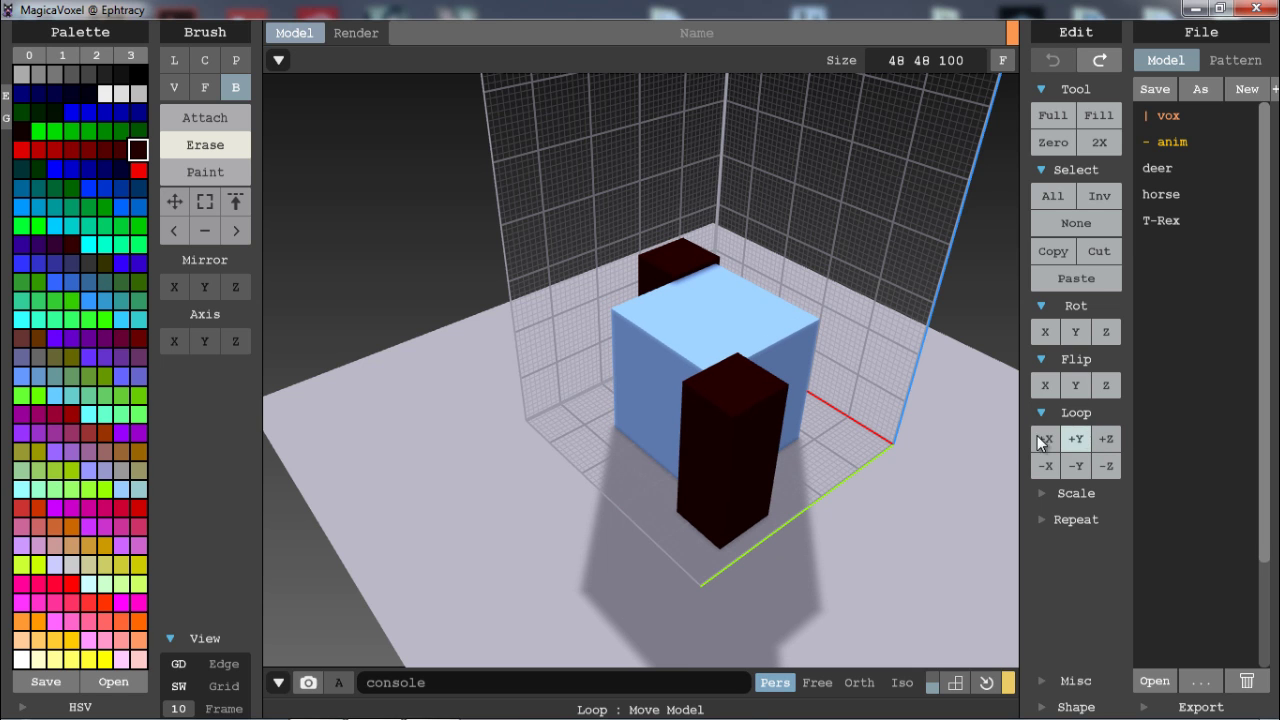
- Shift the model with Loop until parts of the blue cube and dark red blocks wrap around to the opposite sides
{"action": "right_click_drag", "start_coordinate": [801, 396], "coordinate": [850, 444]}
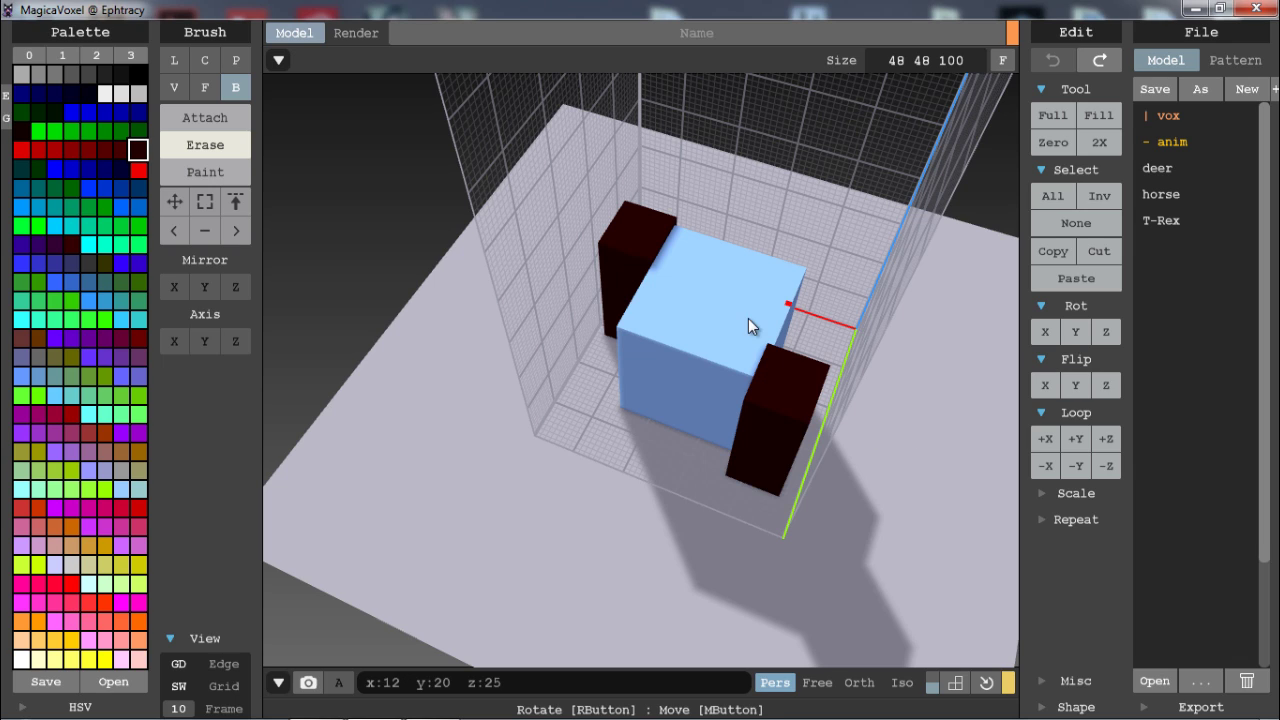
{"action": "left_click_drag", "start_coordinate": [738, 331], "coordinate": [688, 319]}
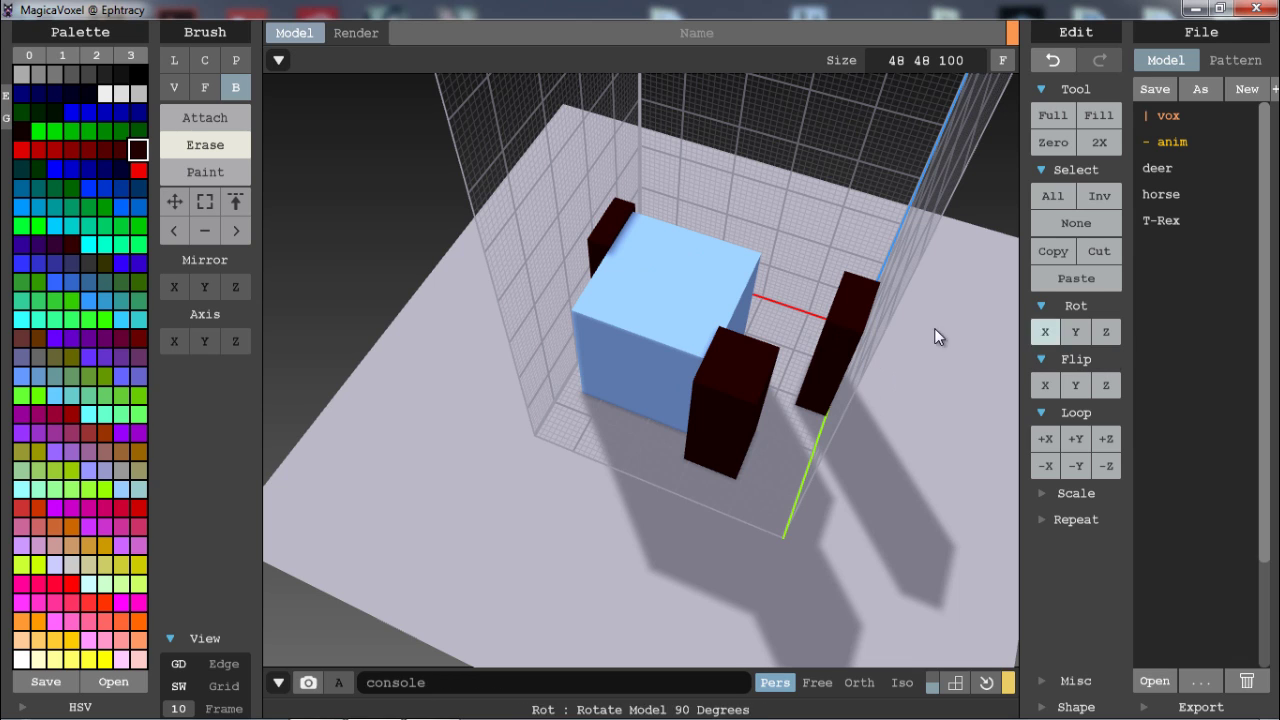
{"action": "left_click_drag", "start_coordinate": [729, 309], "coordinate": [634, 366]}
{"action": "right_click_drag", "start_coordinate": [763, 349], "coordinate": [566, 334]}
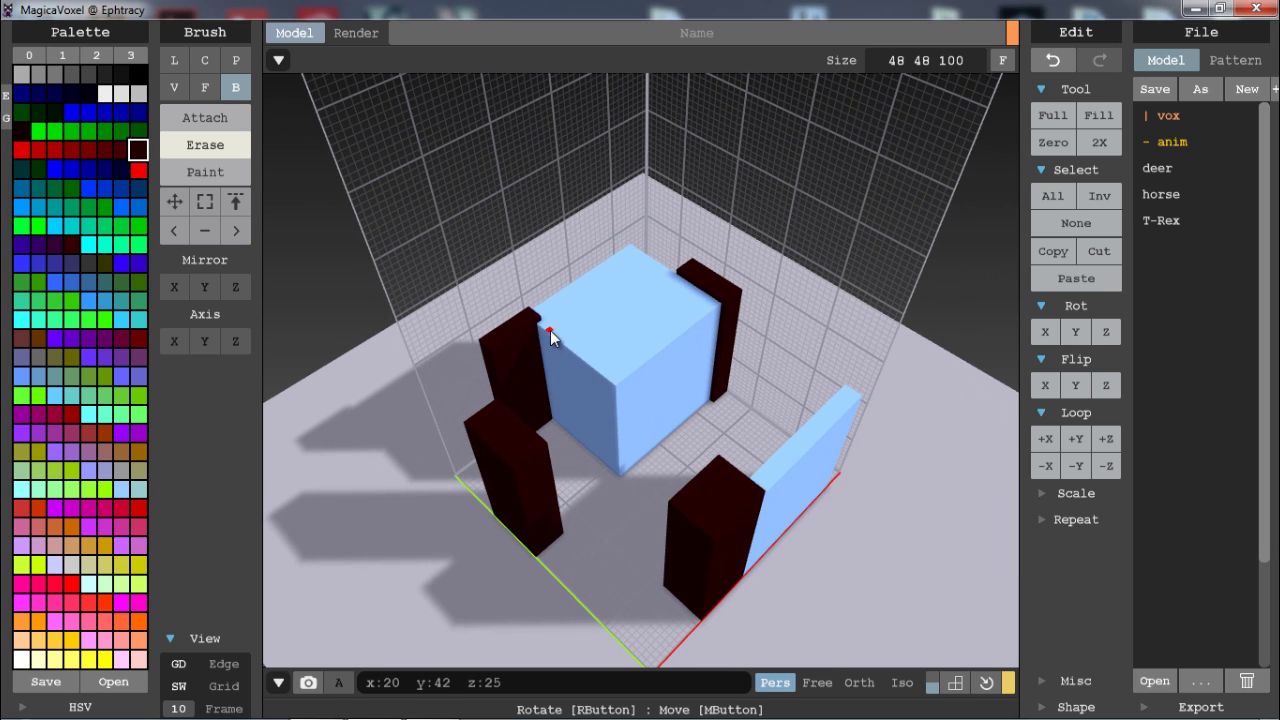
- Loop the wrapped model along +X, +Y, +Z and -Z, and undo all the loop moves
{"action": "left_click", "coordinate": [1043, 445]}
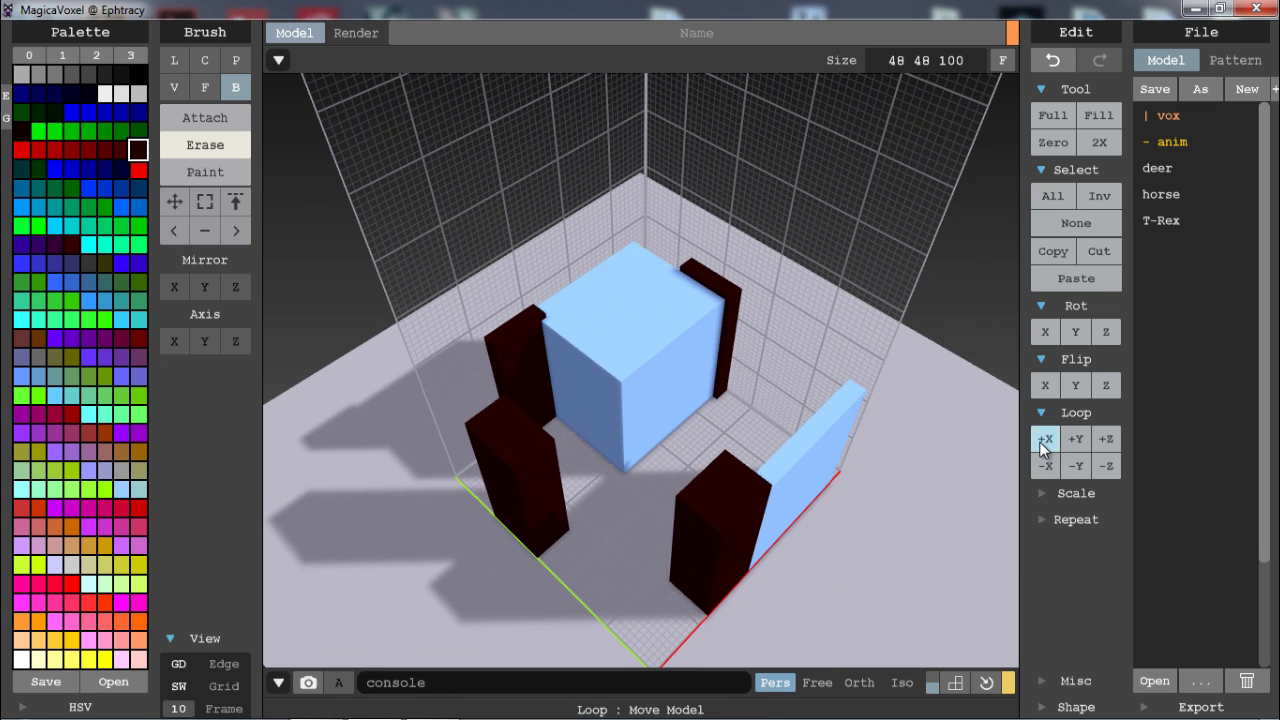
{"action": "left_click", "coordinate": [1075, 442]}
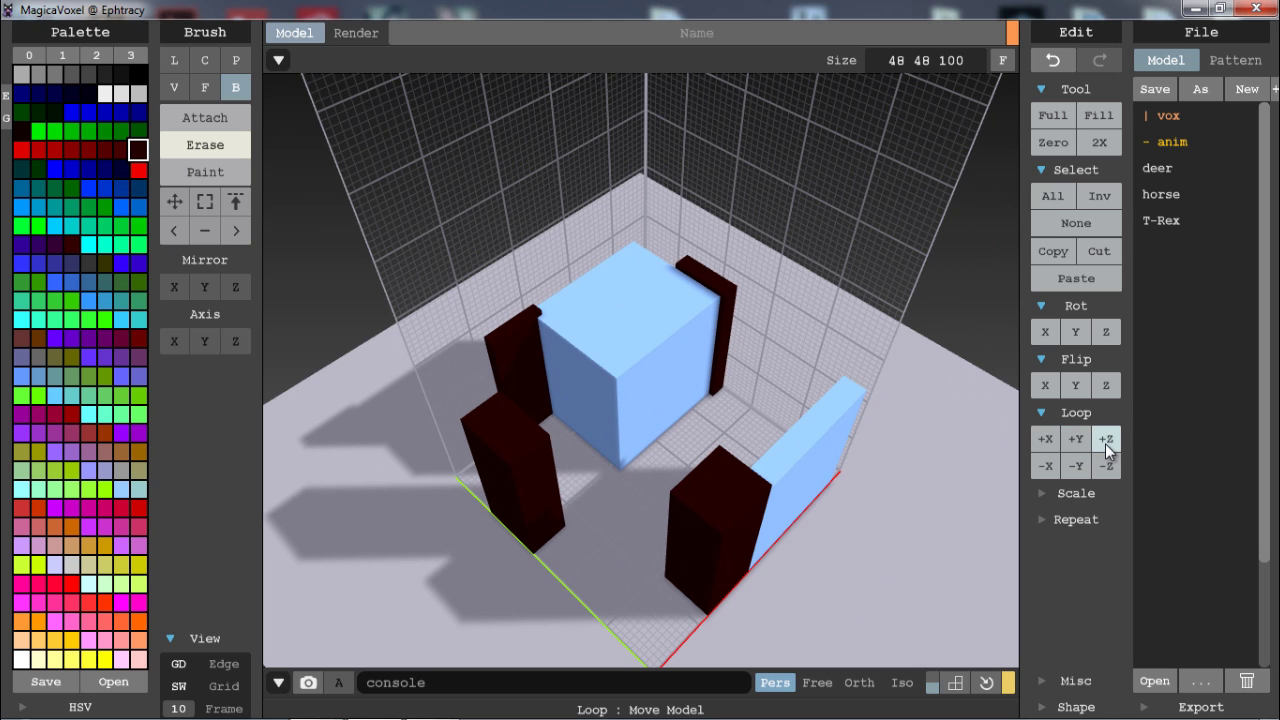
{"action": "left_click", "coordinate": [1106, 443]}
{"action": "left_click", "coordinate": [1107, 469]}
{"action": "left_click", "coordinate": [1107, 470]}
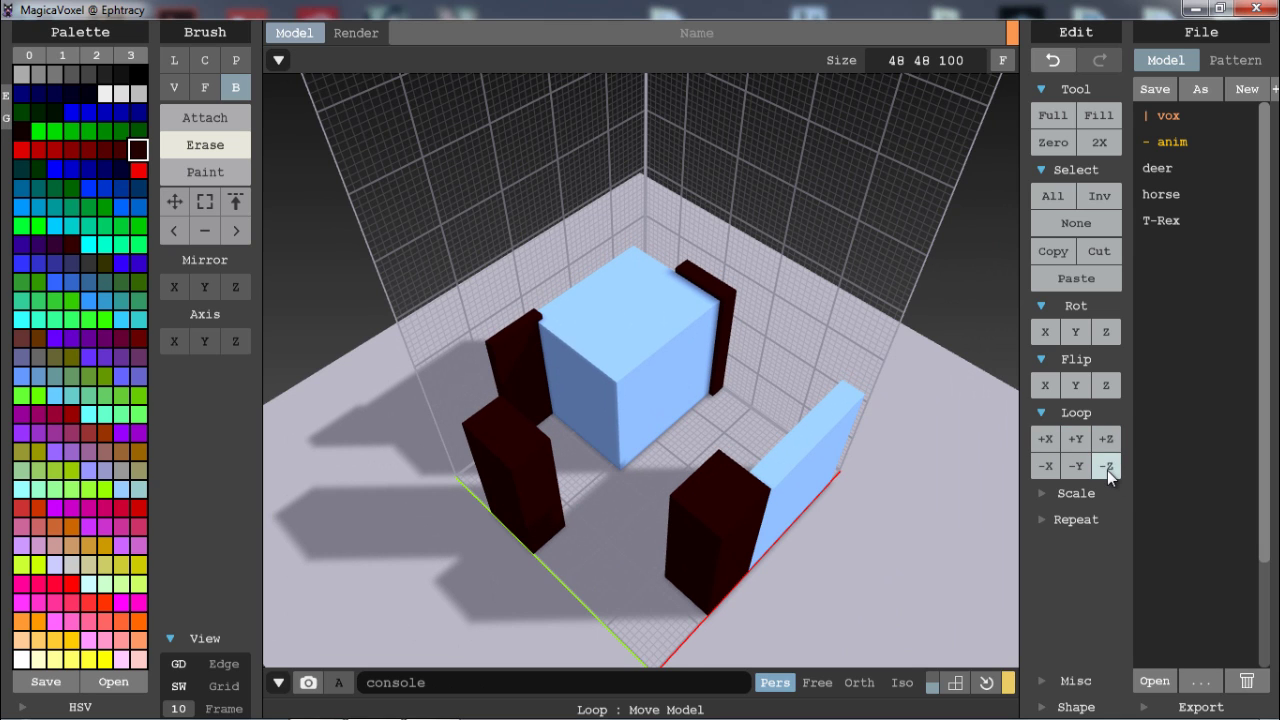
{"action": "right_click_drag", "start_coordinate": [693, 382], "coordinate": [950, 377]}
{"action": "left_click", "coordinate": [1105, 465]}
{"action": "left_click", "coordinate": [1105, 465]}
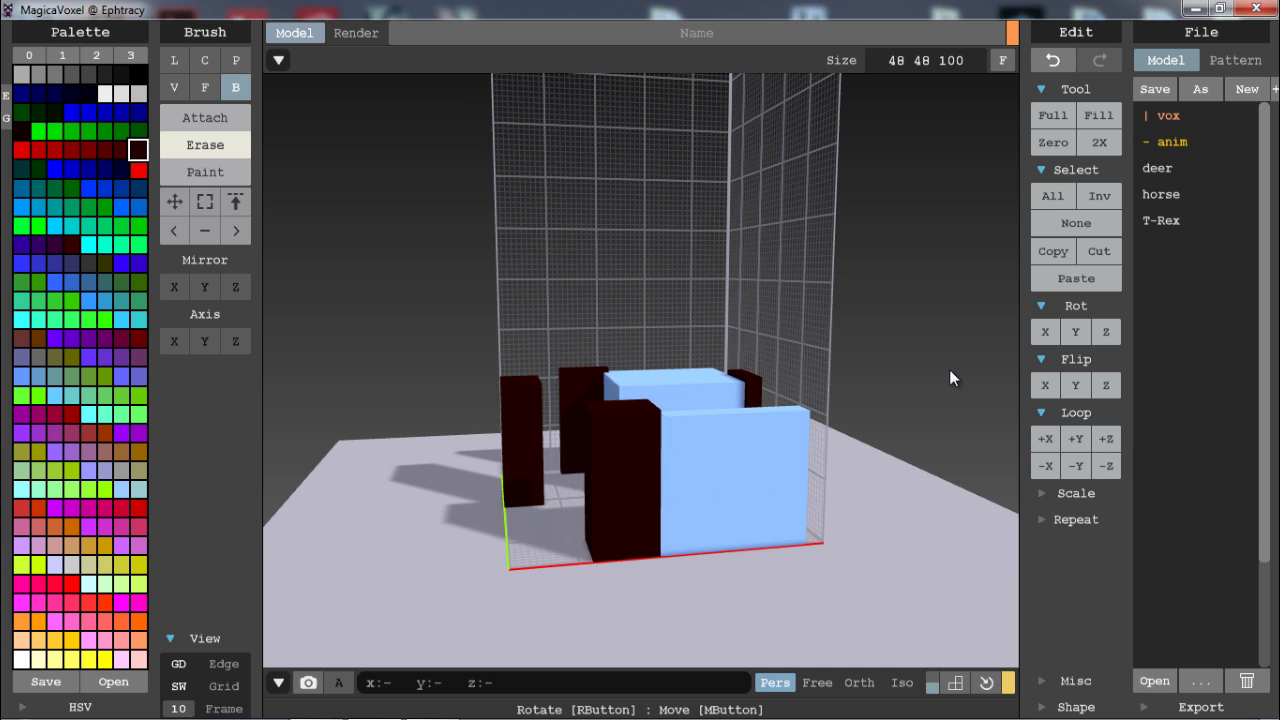
{"action": "key", "text": "ctrl+z"}
{"action": "right_click_drag", "start_coordinate": [851, 337], "coordinate": [1020, 430]}
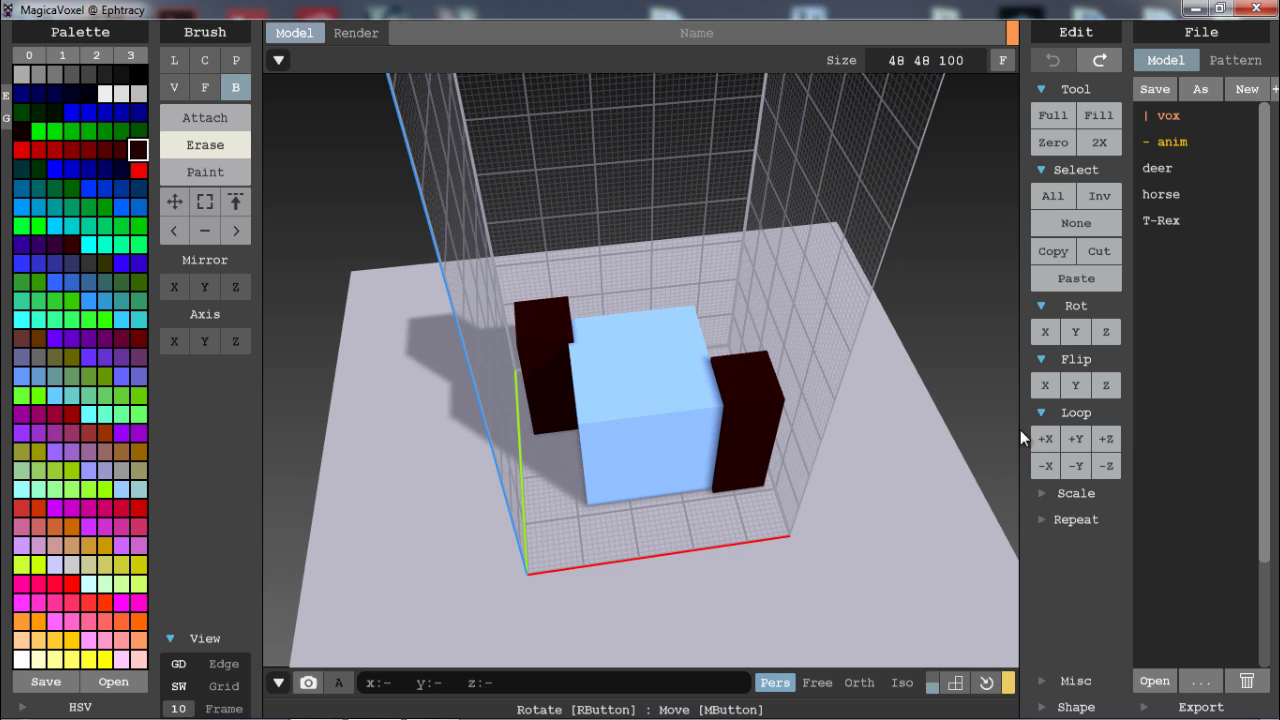
- Collapse the Loop section and scale the model by a factor of 1.2
{"action": "left_click", "coordinate": [1058, 412]}
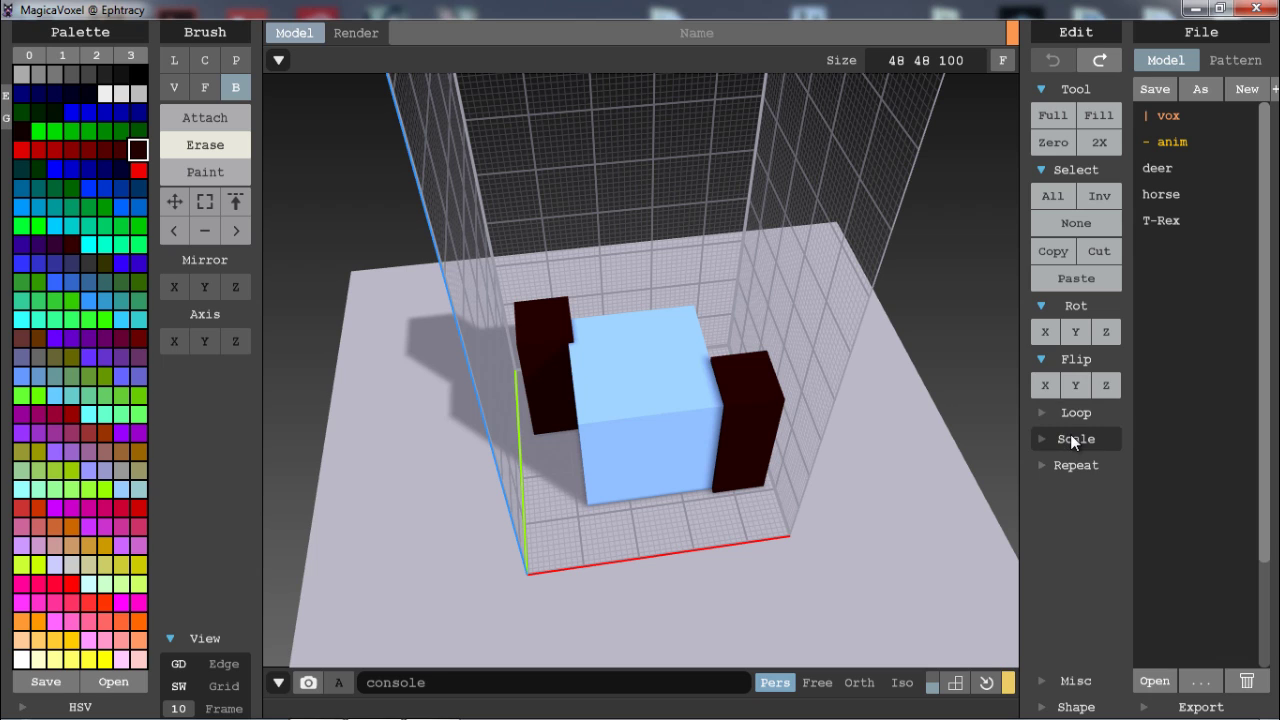
{"action": "left_click", "coordinate": [1070, 436]}
{"action": "scroll", "coordinate": [990, 480], "scroll_direction": "down", "scroll_amount": 3}
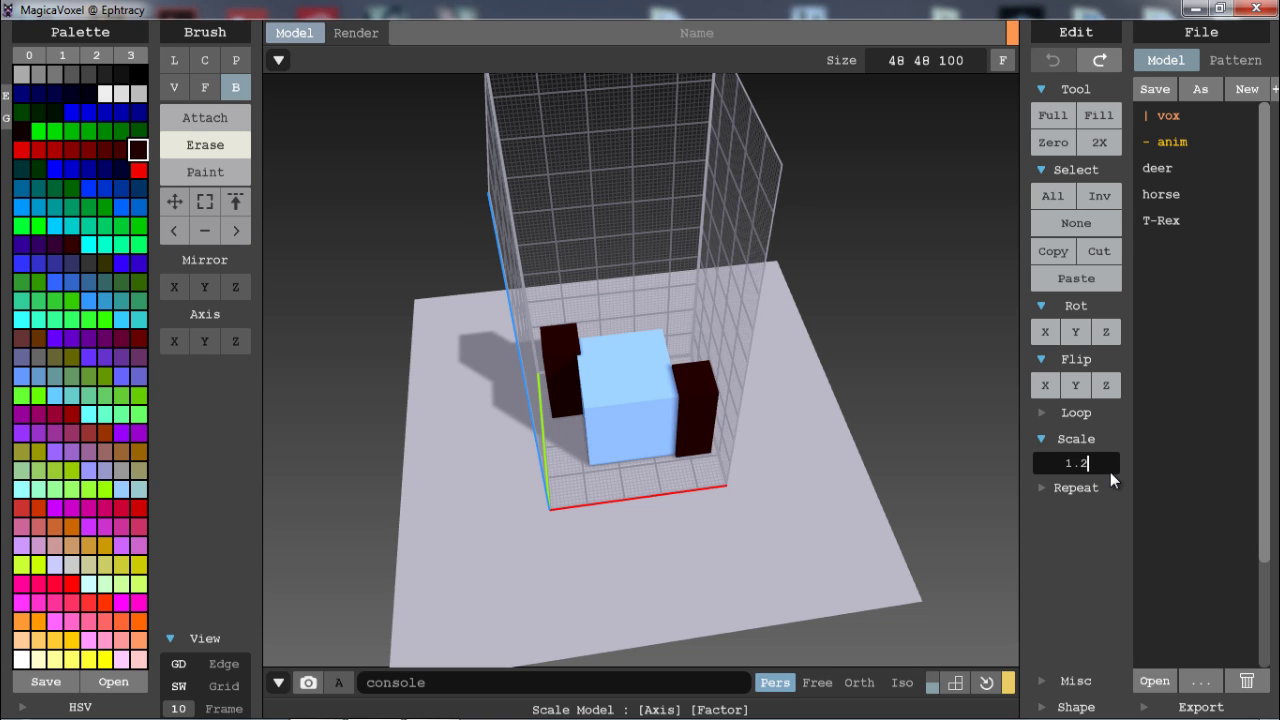
{"action": "key", "text": "Return"}
{"action": "scroll", "coordinate": [730, 440], "scroll_direction": "up", "scroll_amount": 5}
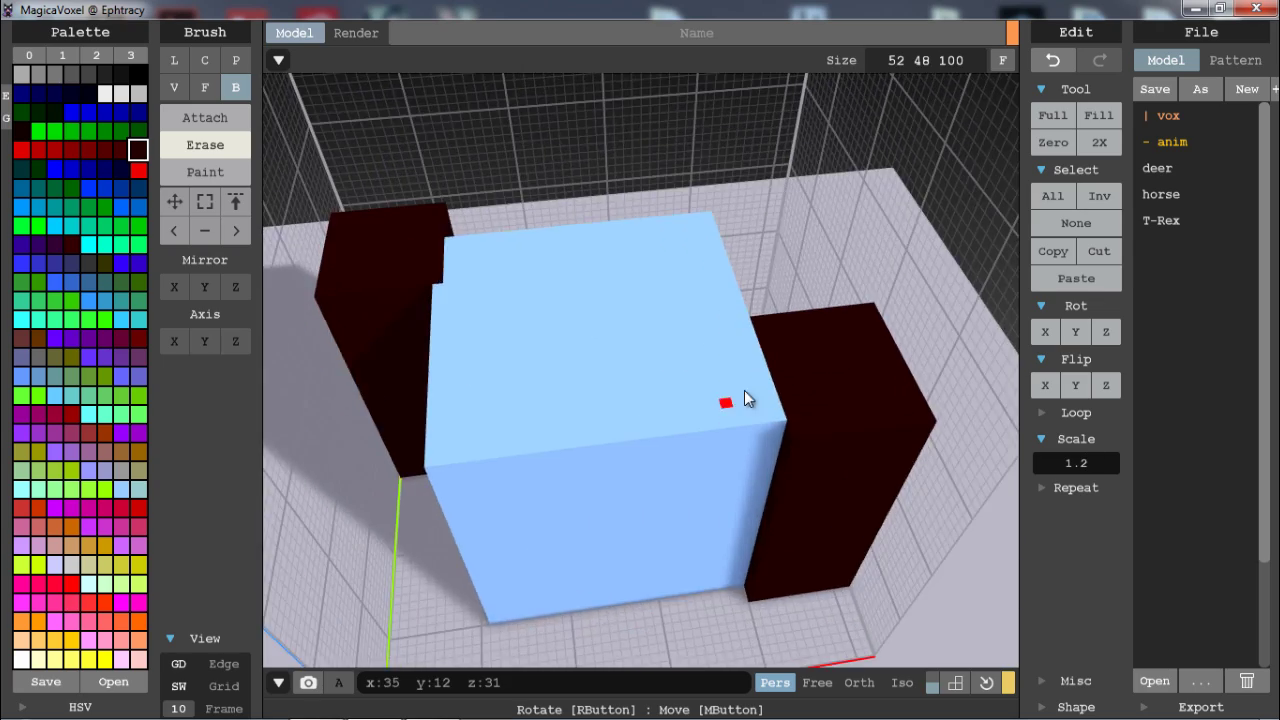
{"action": "right_click_drag", "start_coordinate": [744, 390], "coordinate": [1116, 443]}
- Undo the last change and scale the model by a factor of 0.5 two times in a row
{"action": "left_click_drag", "start_coordinate": [1097, 470], "coordinate": [1046, 470]}
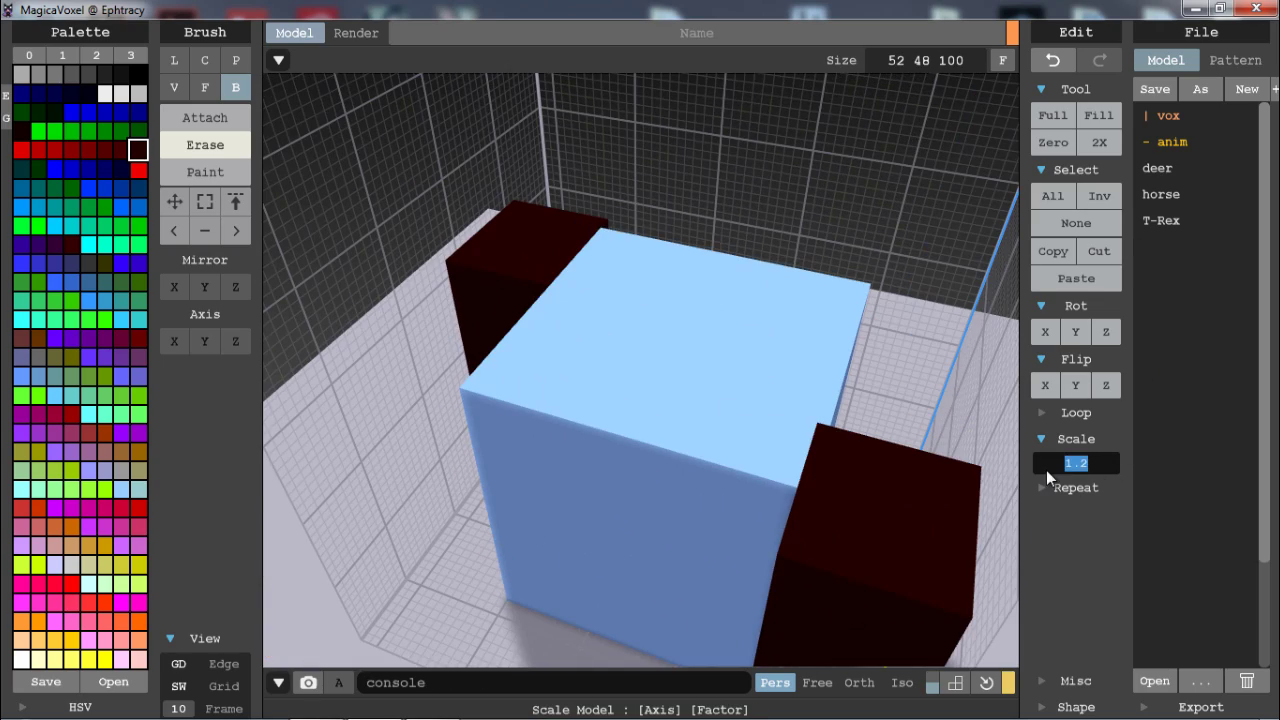
{"action": "key", "text": "ctrl+z"}
{"action": "middle_click_drag", "start_coordinate": [900, 436], "coordinate": [735, 378]}
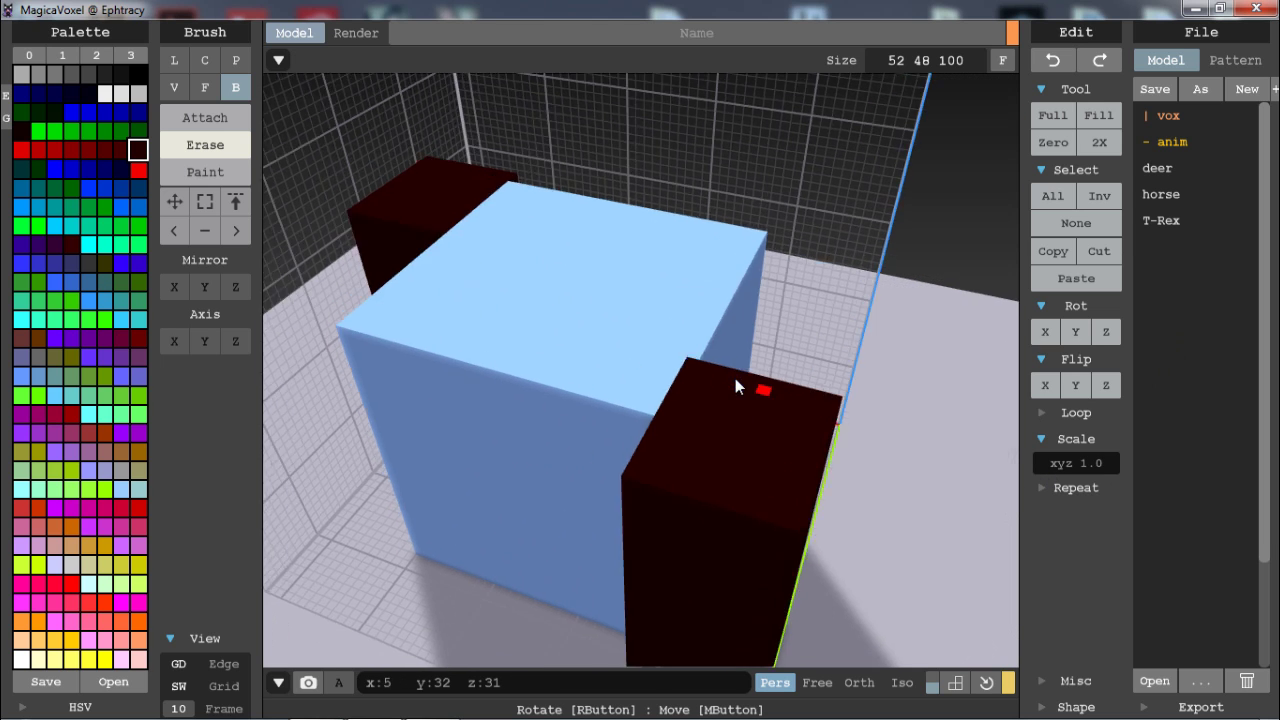
{"action": "scroll", "coordinate": [722, 384], "scroll_direction": "down", "scroll_amount": 3}
{"action": "right_click_drag", "start_coordinate": [643, 420], "coordinate": [494, 311]}
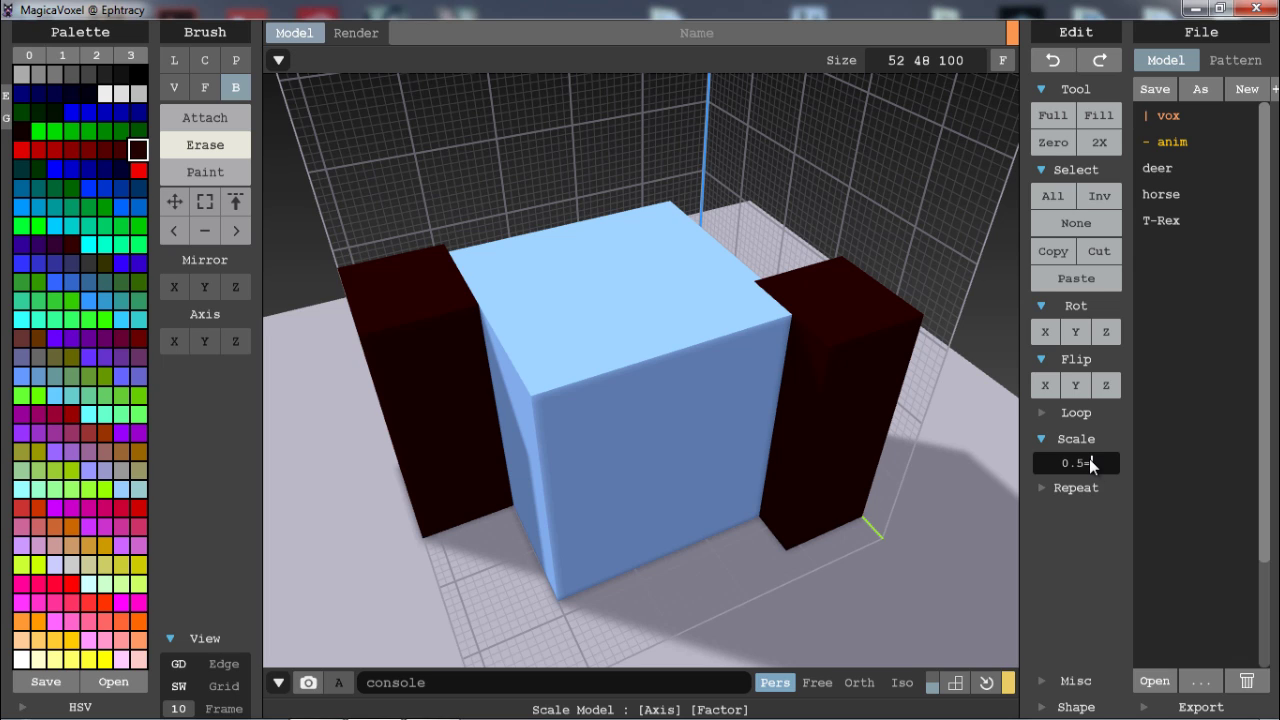
{"action": "key", "text": "Return"}
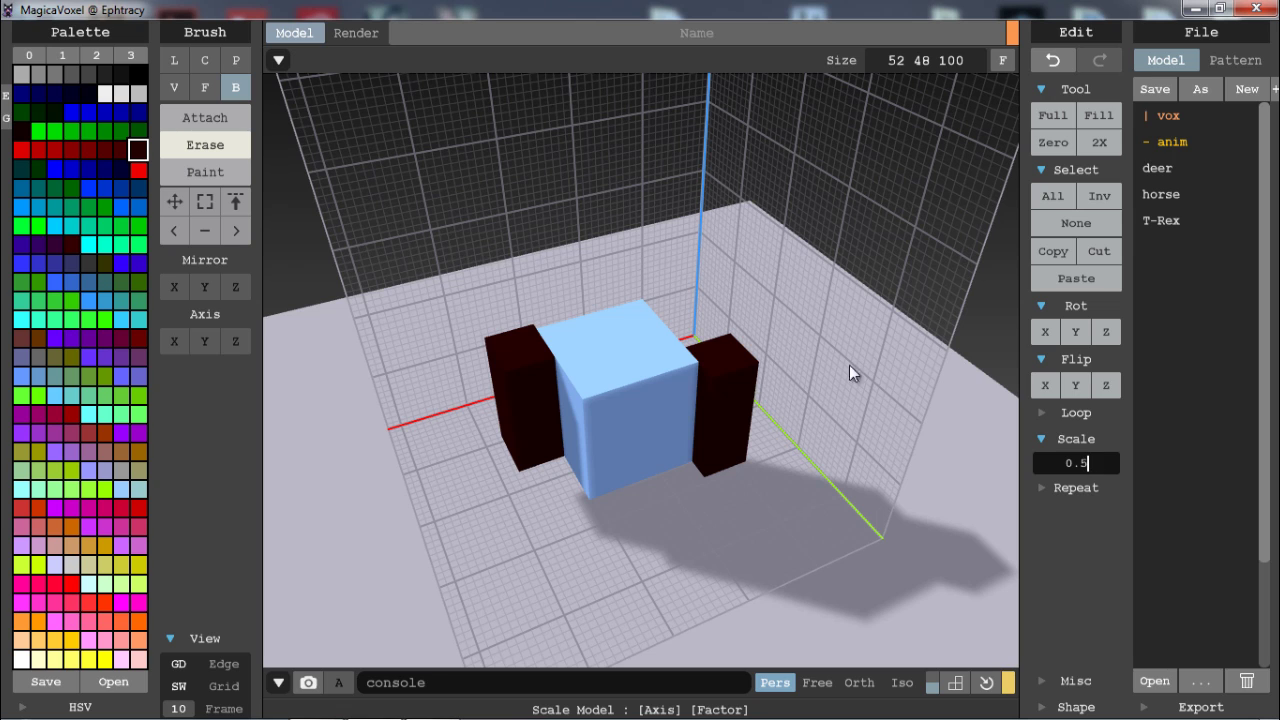
{"action": "right_click_drag", "start_coordinate": [849, 365], "coordinate": [657, 357]}
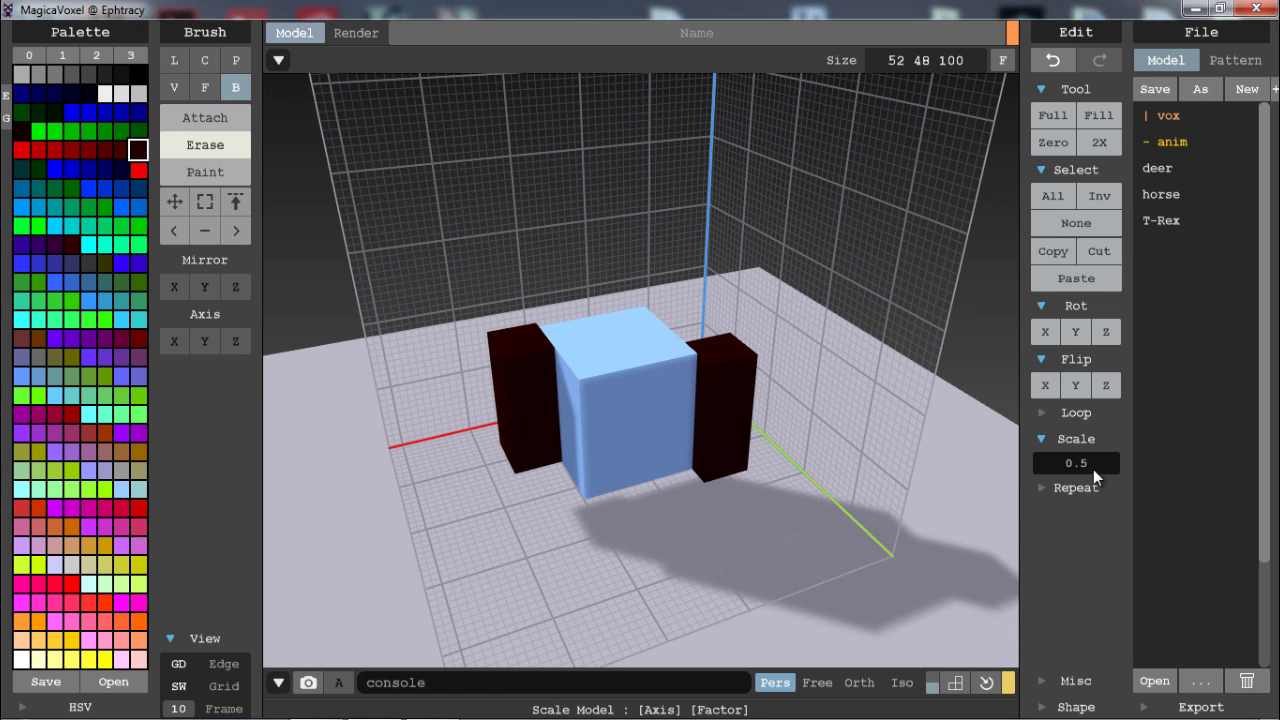
{"action": "key", "text": "Return"}
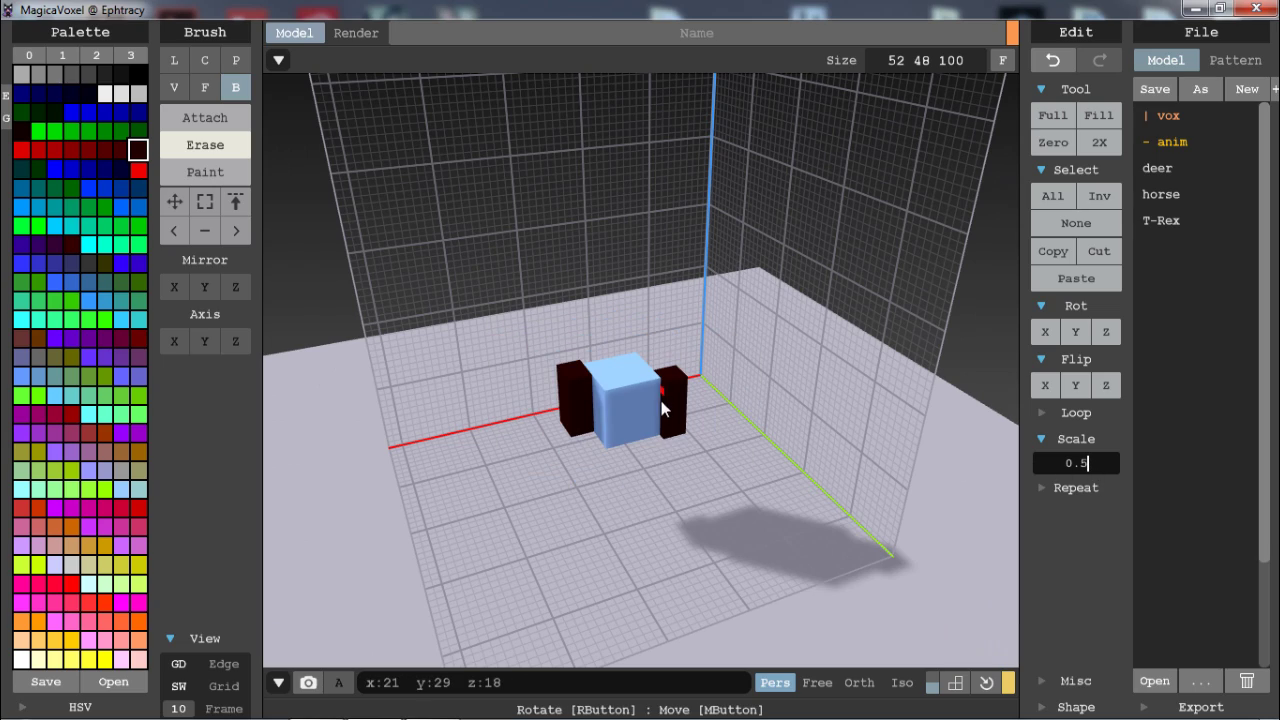
{"action": "right_click_drag", "start_coordinate": [666, 407], "coordinate": [732, 379]}
{"action": "scroll", "coordinate": [688, 360], "scroll_direction": "up", "scroll_amount": 5}
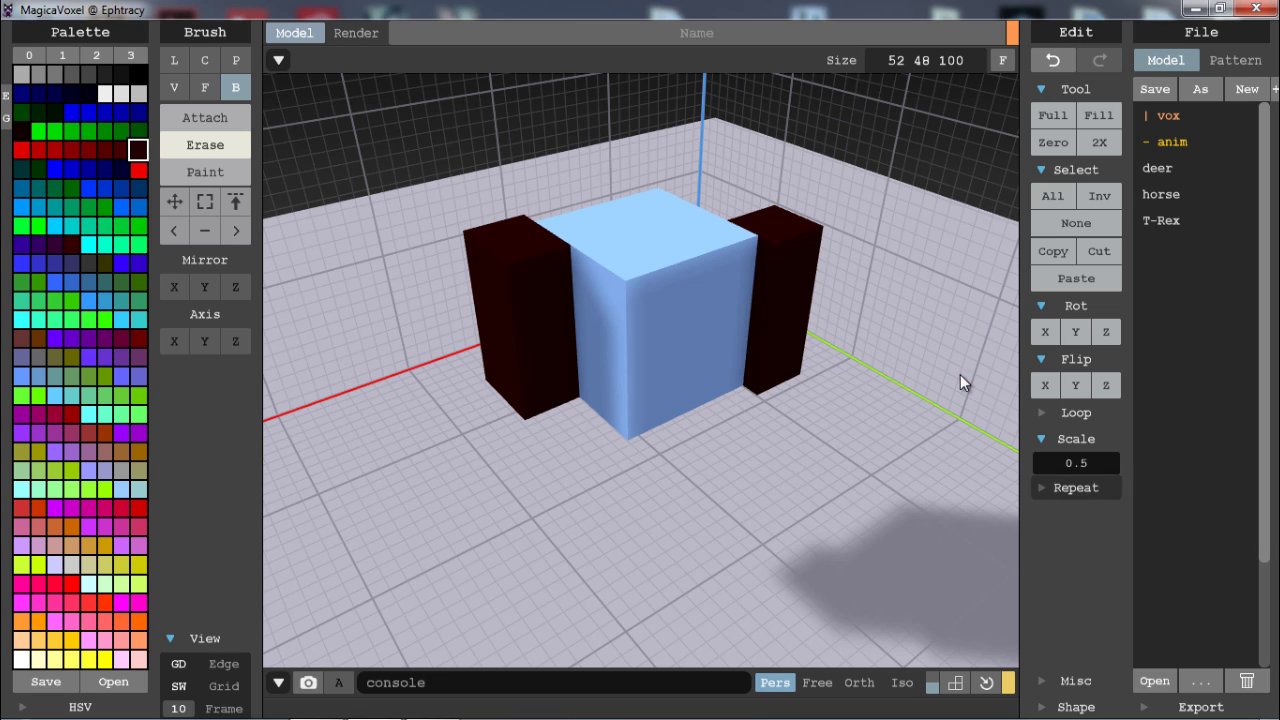
- Repeat the scaled-down model with a value of 2 and undo the repetition
{"action": "left_click", "coordinate": [1044, 491]}
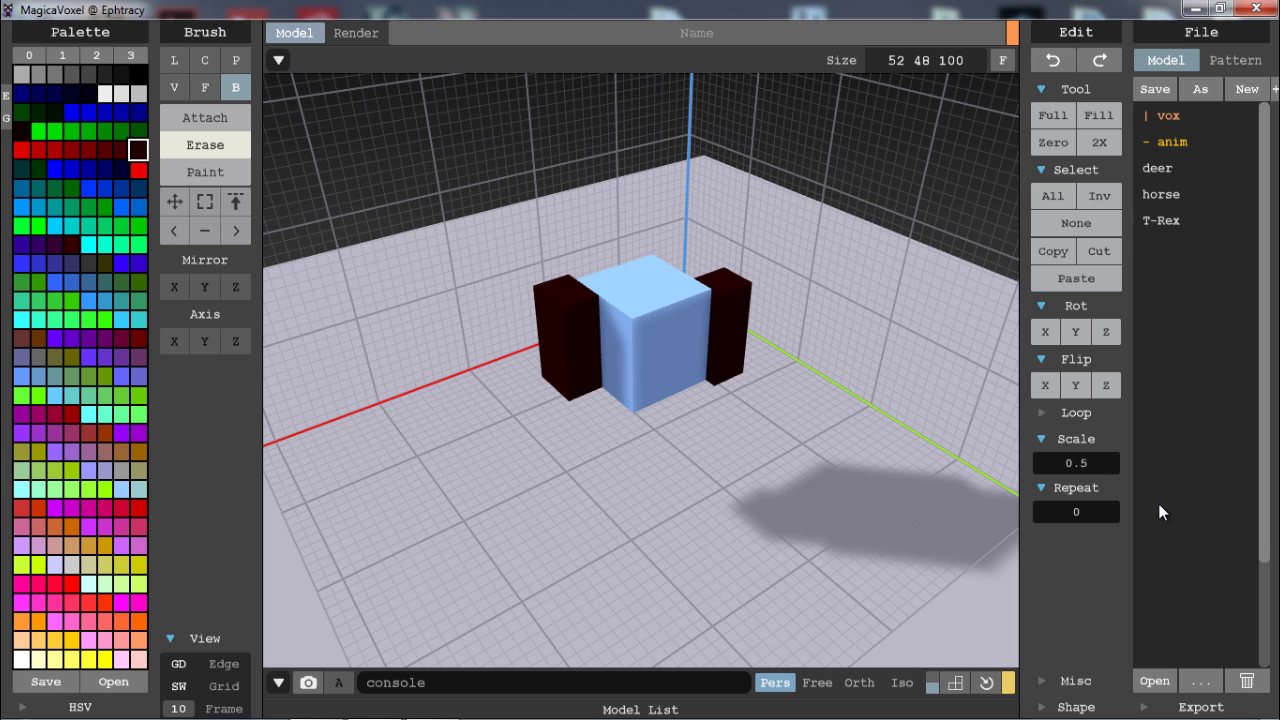
{"action": "right_click_drag", "start_coordinate": [894, 391], "coordinate": [839, 366]}
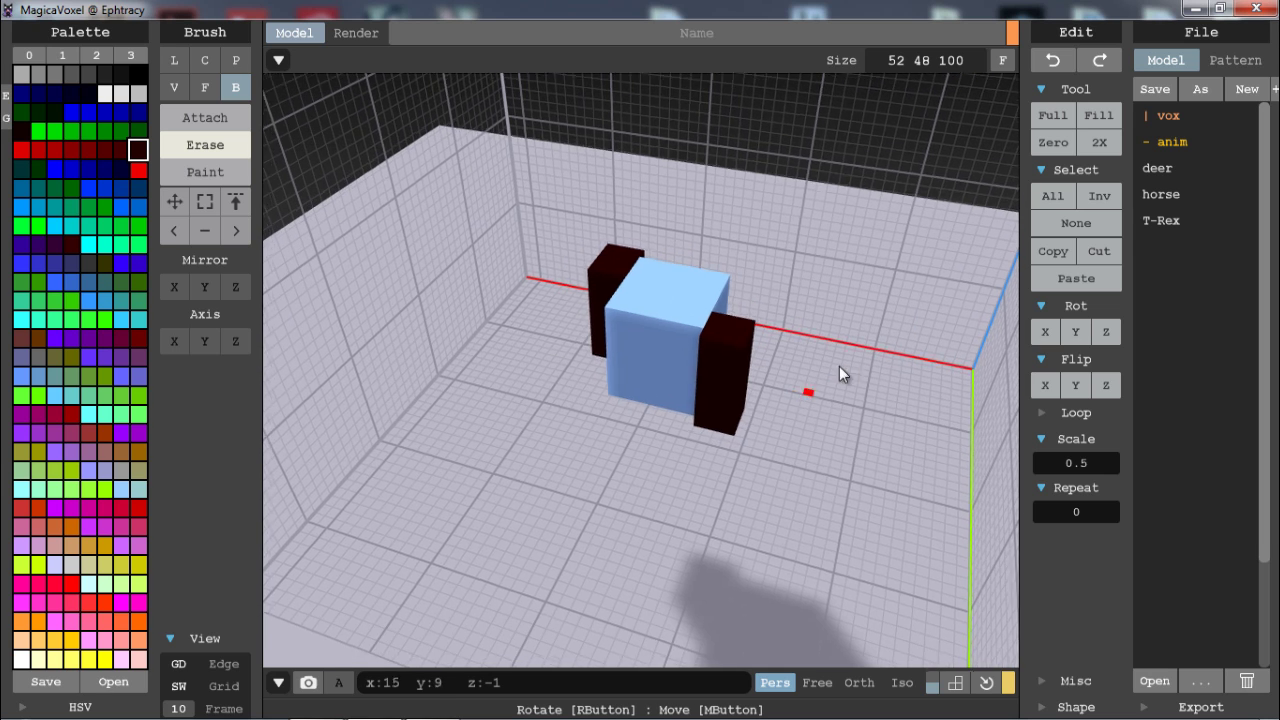
{"action": "middle_click_drag", "start_coordinate": [839, 366], "coordinate": [866, 344]}
{"action": "scroll", "coordinate": [865, 339], "scroll_direction": "down", "scroll_amount": 2}
{"action": "right_click_drag", "start_coordinate": [865, 339], "coordinate": [856, 345]}
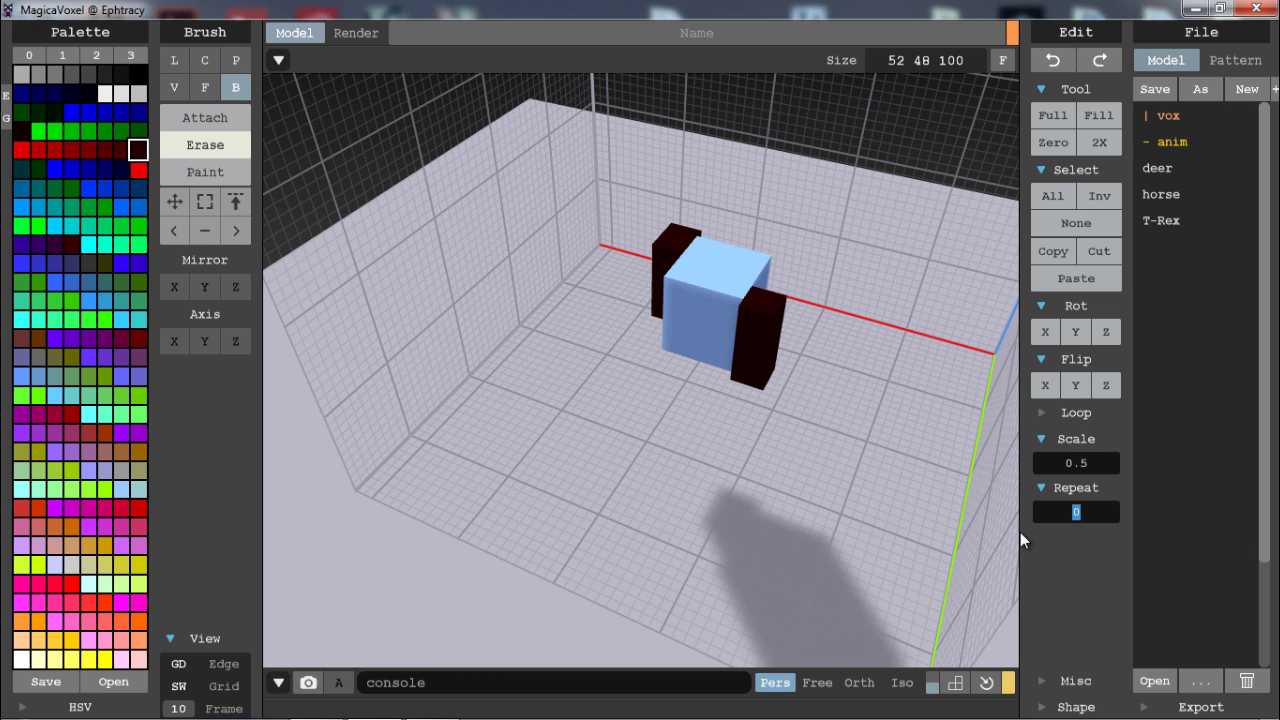
{"action": "type", "text": "2"}
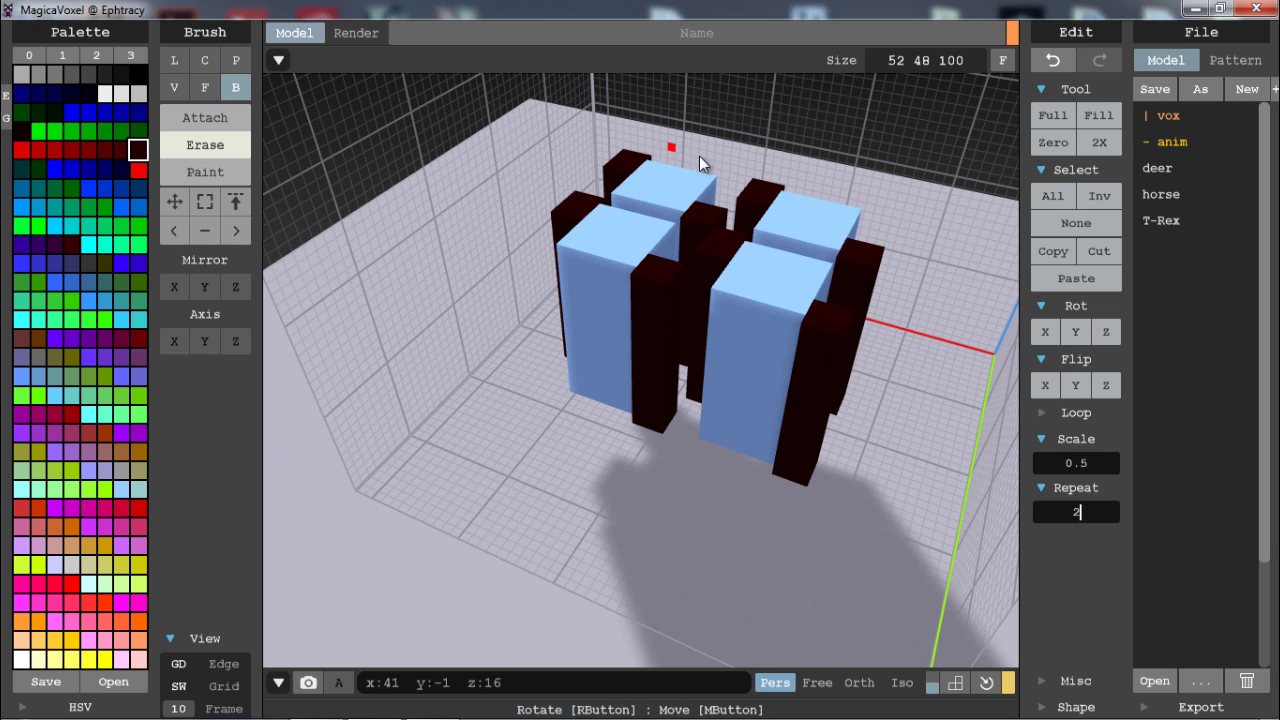
{"action": "right_click_drag", "start_coordinate": [699, 156], "coordinate": [482, 294]}
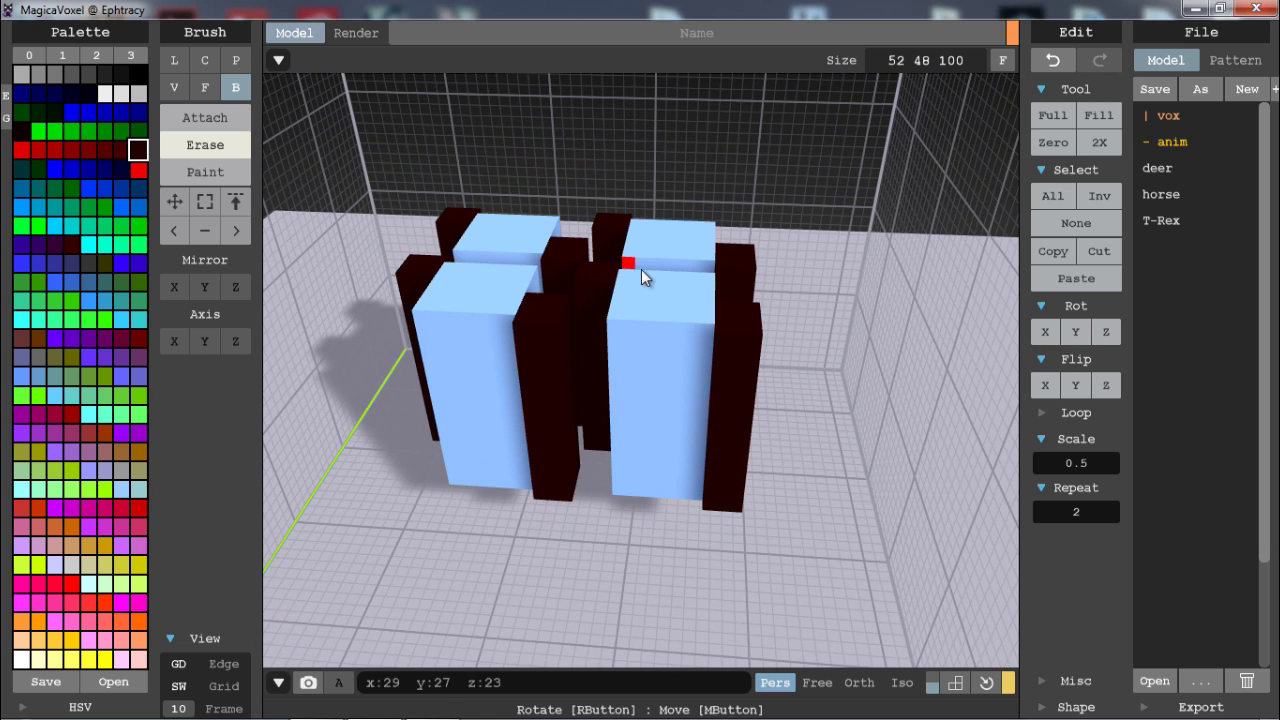
{"action": "key", "text": "ctrl+z"}
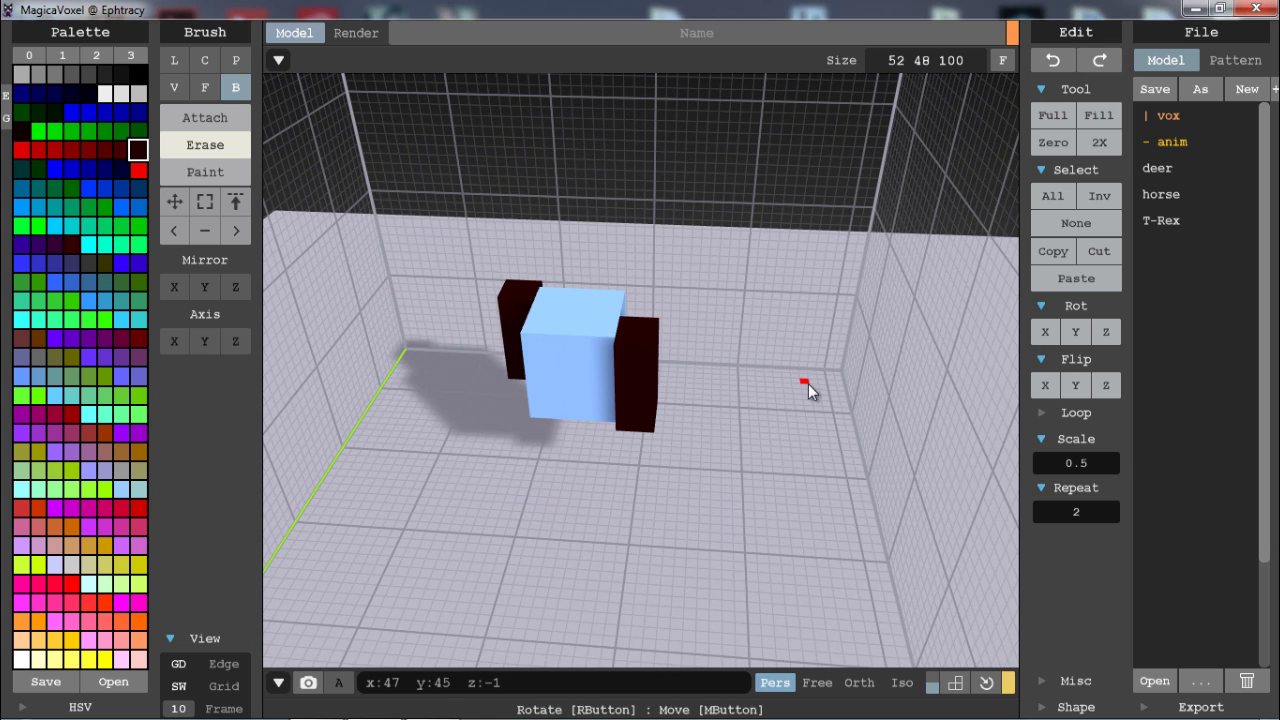
- Repeat the model with a value of 6, filling the volume with copies
{"action": "left_click", "coordinate": [1068, 512]}
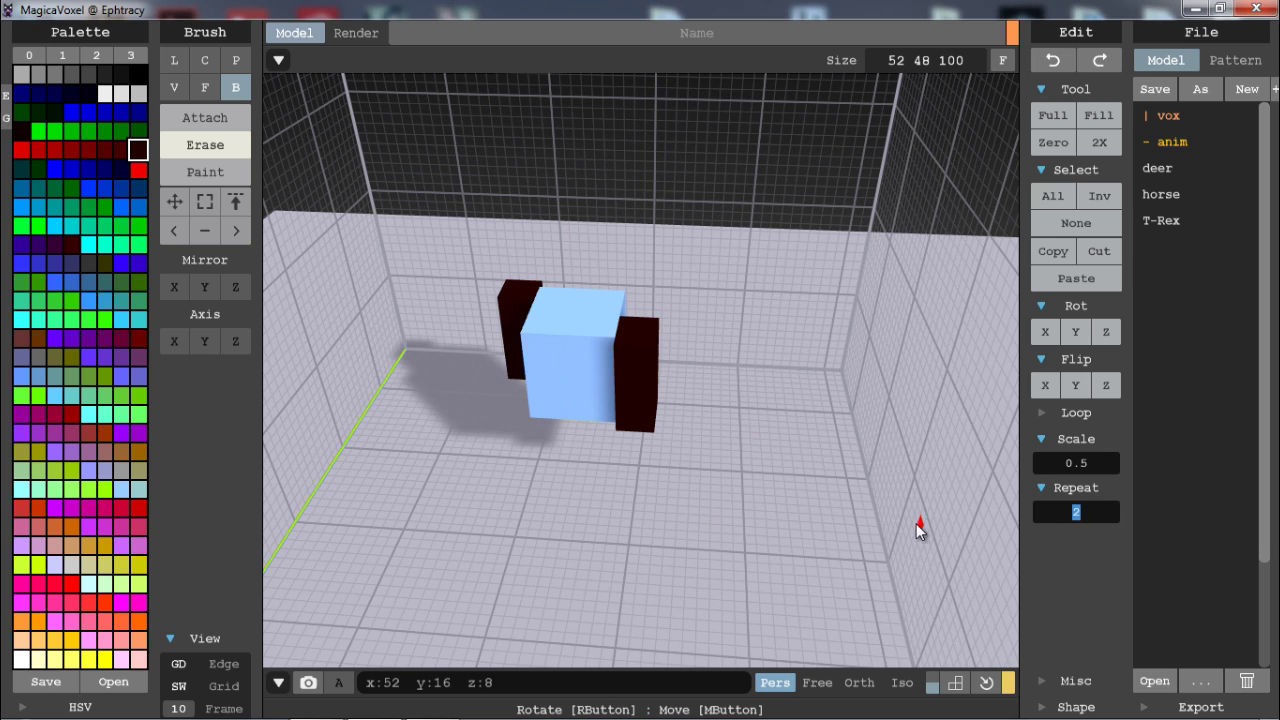
{"action": "type", "text": "6"}
{"action": "key", "text": "Return"}
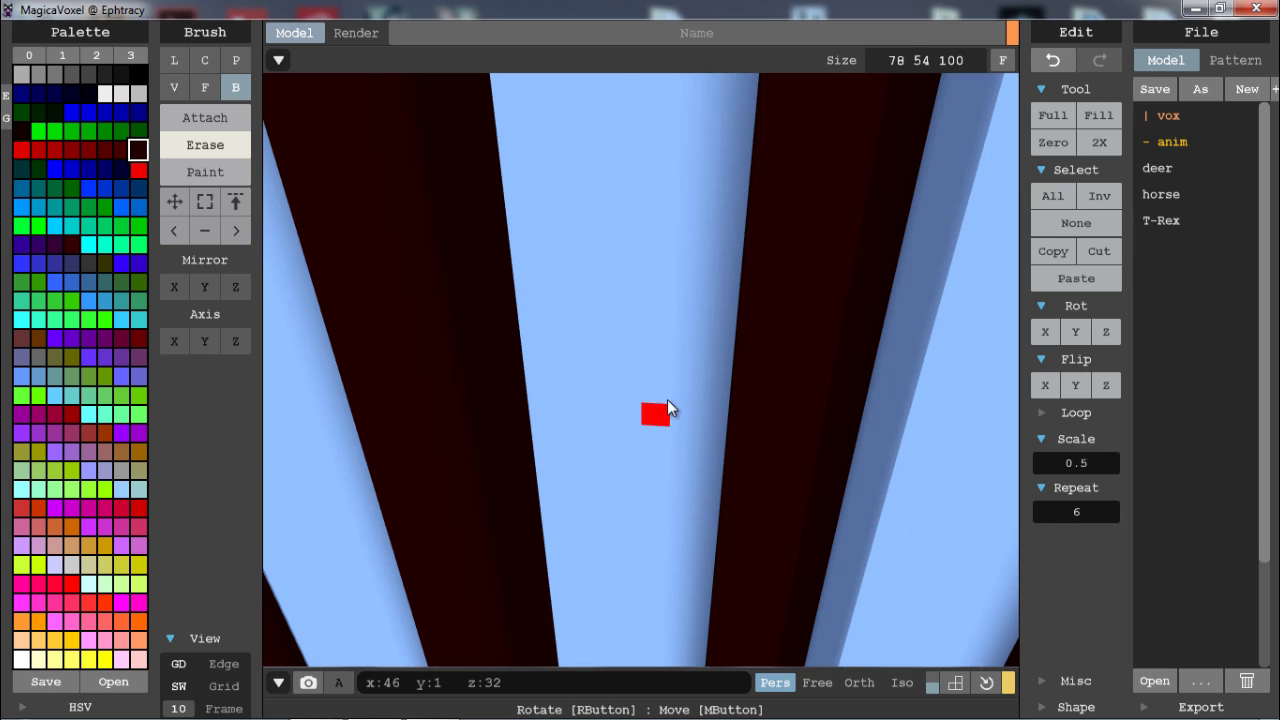
{"action": "scroll", "coordinate": [660, 403], "scroll_direction": "down", "scroll_amount": 10}
{"action": "right_click_drag", "start_coordinate": [680, 293], "coordinate": [827, 354]}
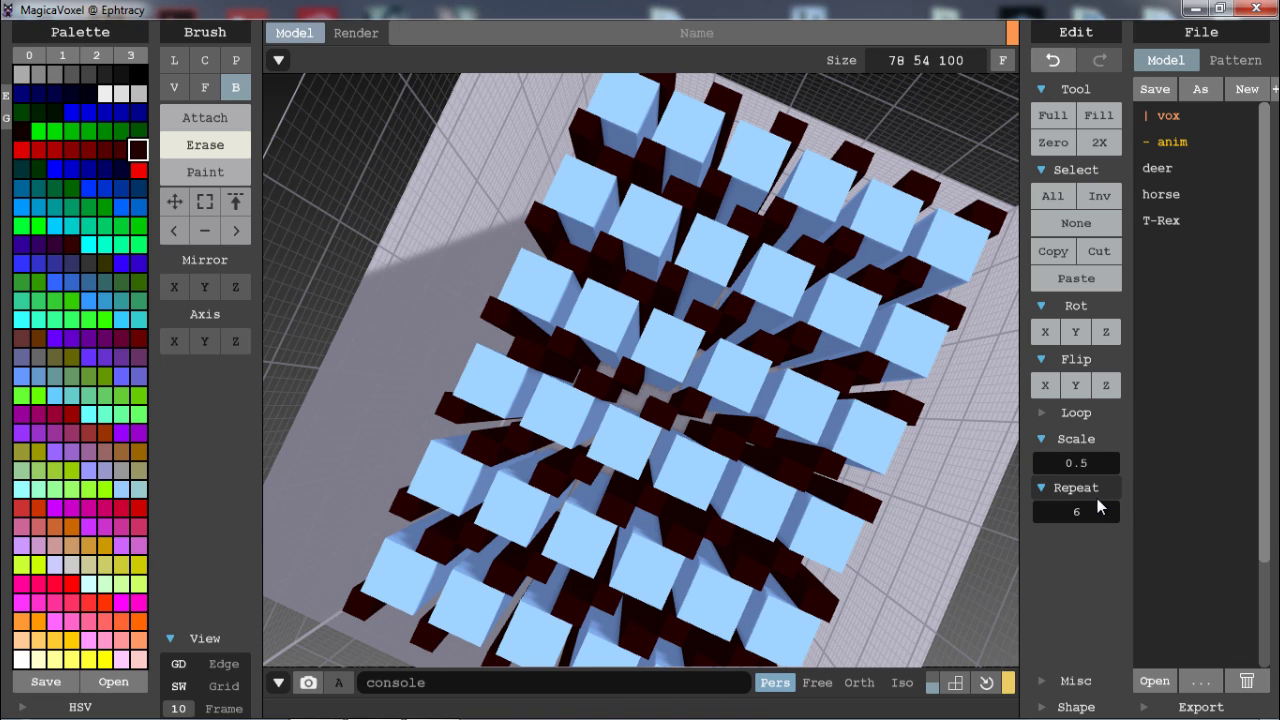
- Collapse the Repeat, Scale, Flip, Rot, Select and Tool sections, and undo the repetition of the model
{"action": "left_click", "coordinate": [1047, 489]}
{"action": "left_click", "coordinate": [1040, 441]}
{"action": "left_click", "coordinate": [1045, 359]}
{"action": "left_click", "coordinate": [1045, 305]}
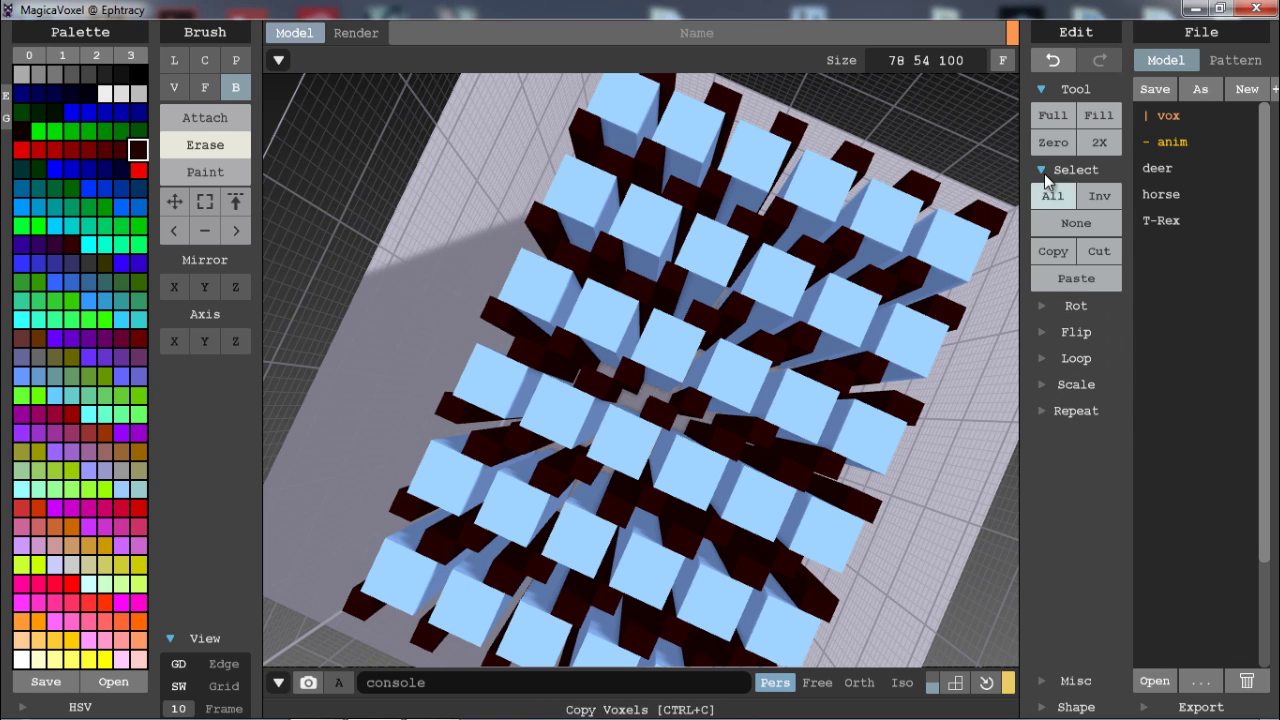
{"action": "left_click", "coordinate": [1044, 171]}
{"action": "left_click", "coordinate": [1038, 87]}
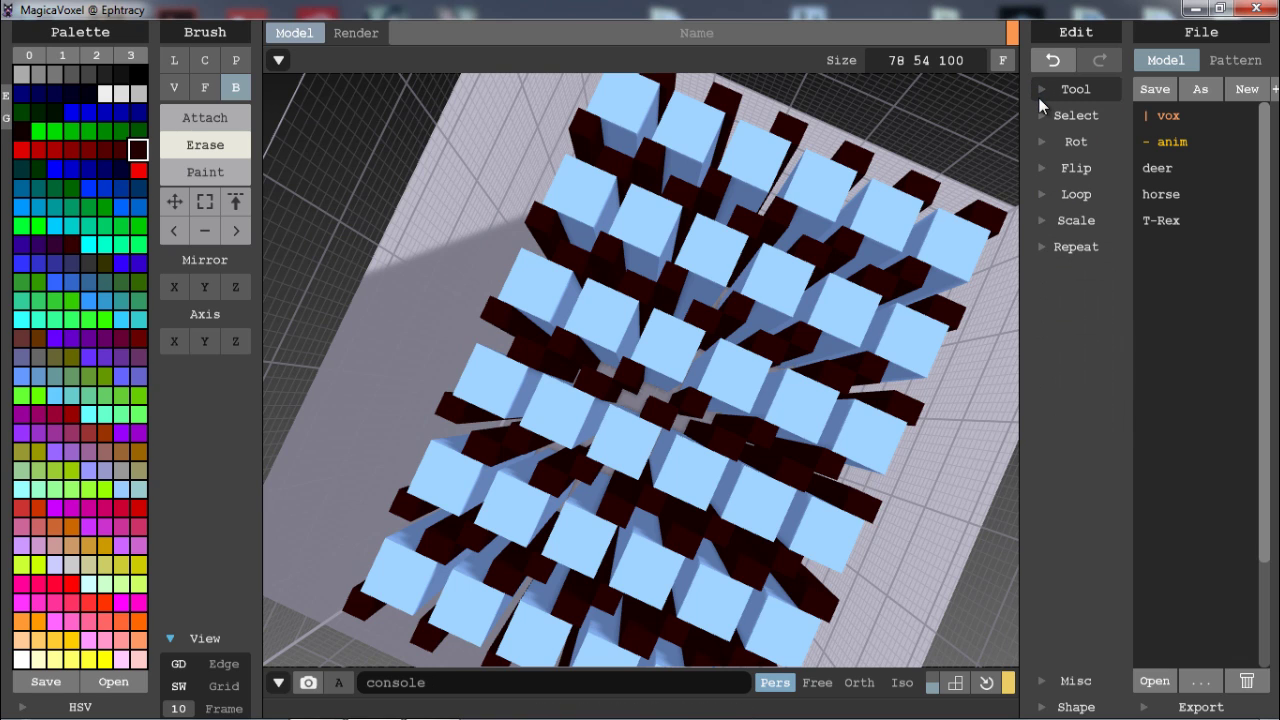
{"action": "key", "text": "ctrl+z"}
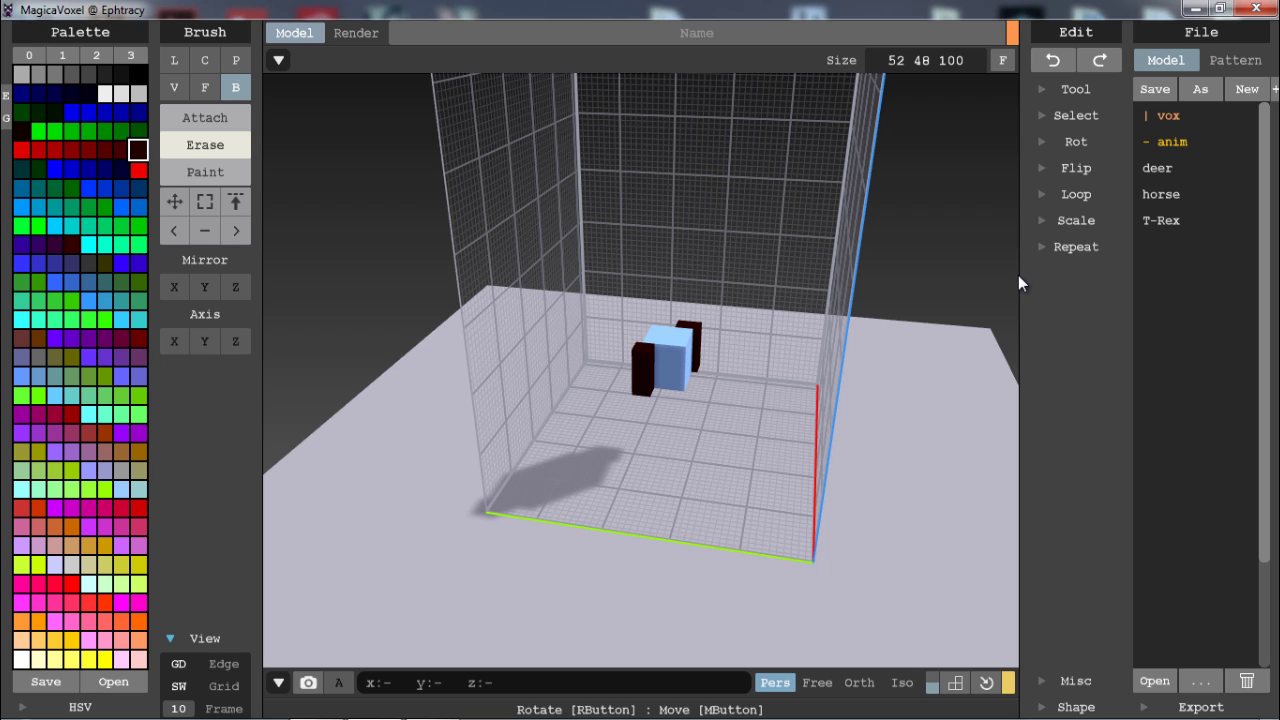
- Delete all voxels of the model with Zero and set the empty model's size to 32 32 32
{"action": "left_click", "coordinate": [1041, 90]}
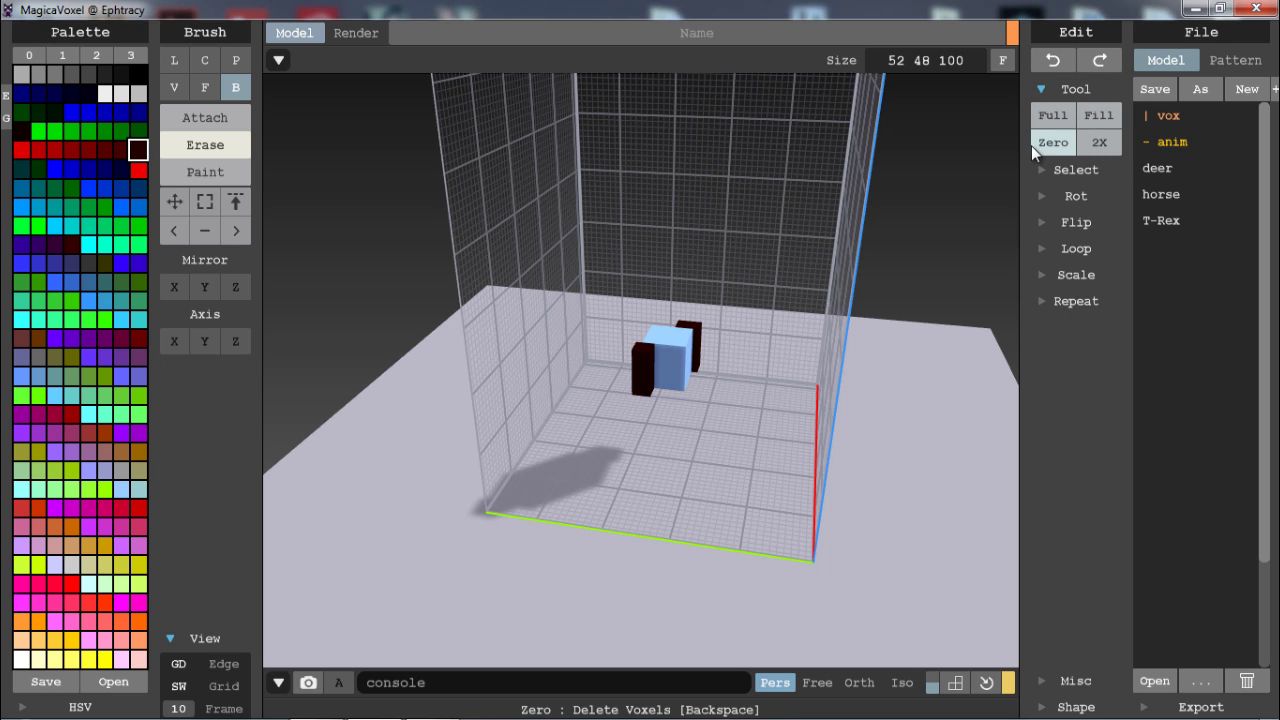
{"action": "left_click", "coordinate": [1048, 144]}
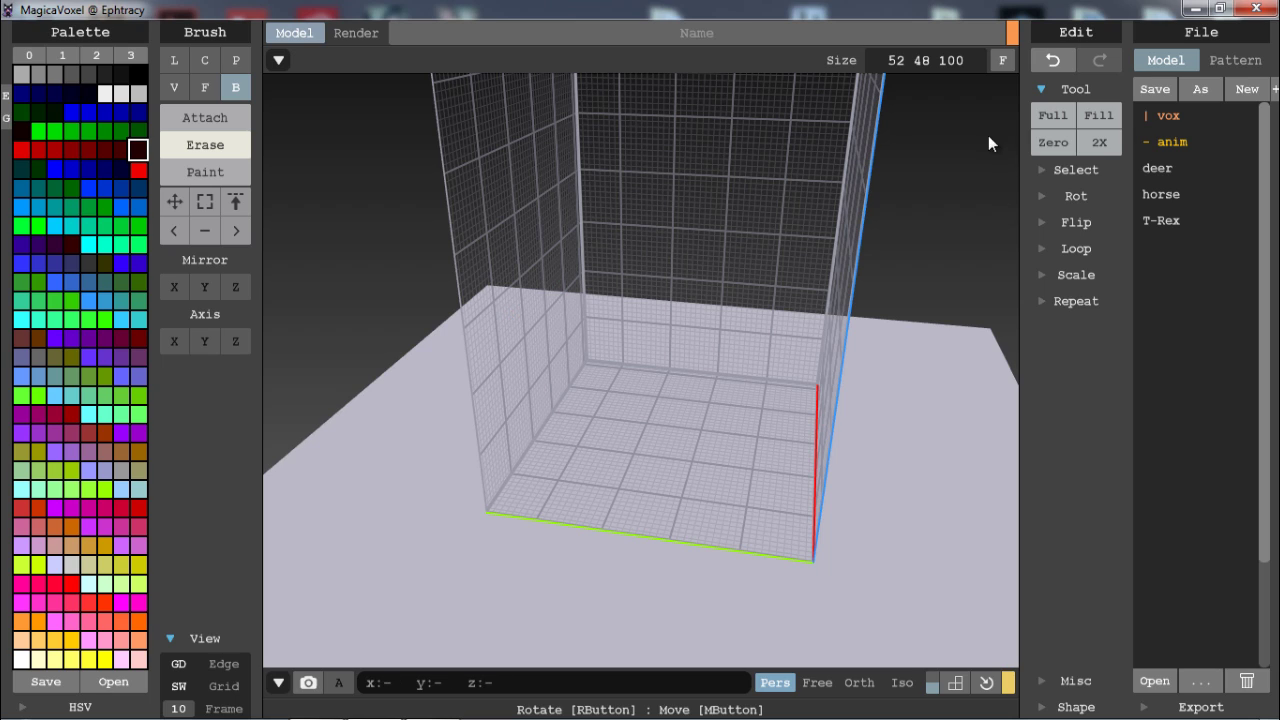
{"action": "left_click_drag", "start_coordinate": [942, 61], "coordinate": [842, 63]}
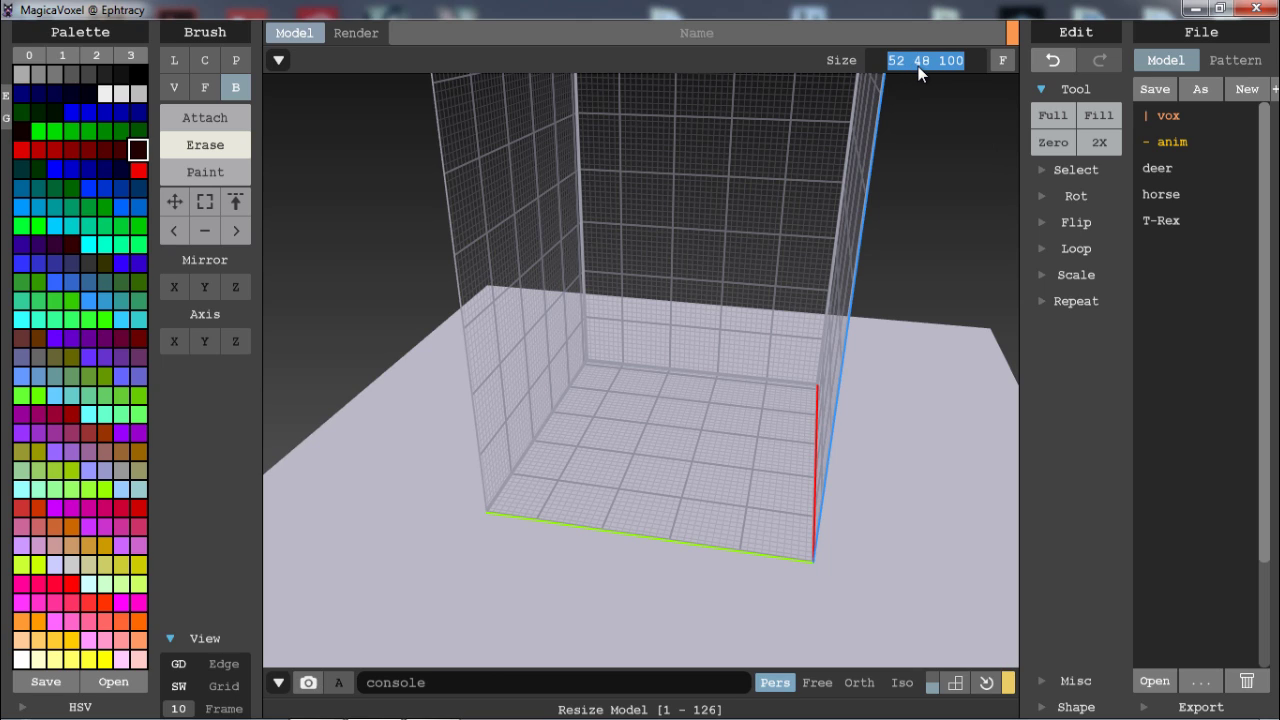
{"action": "type", "text": "32 32 32"}
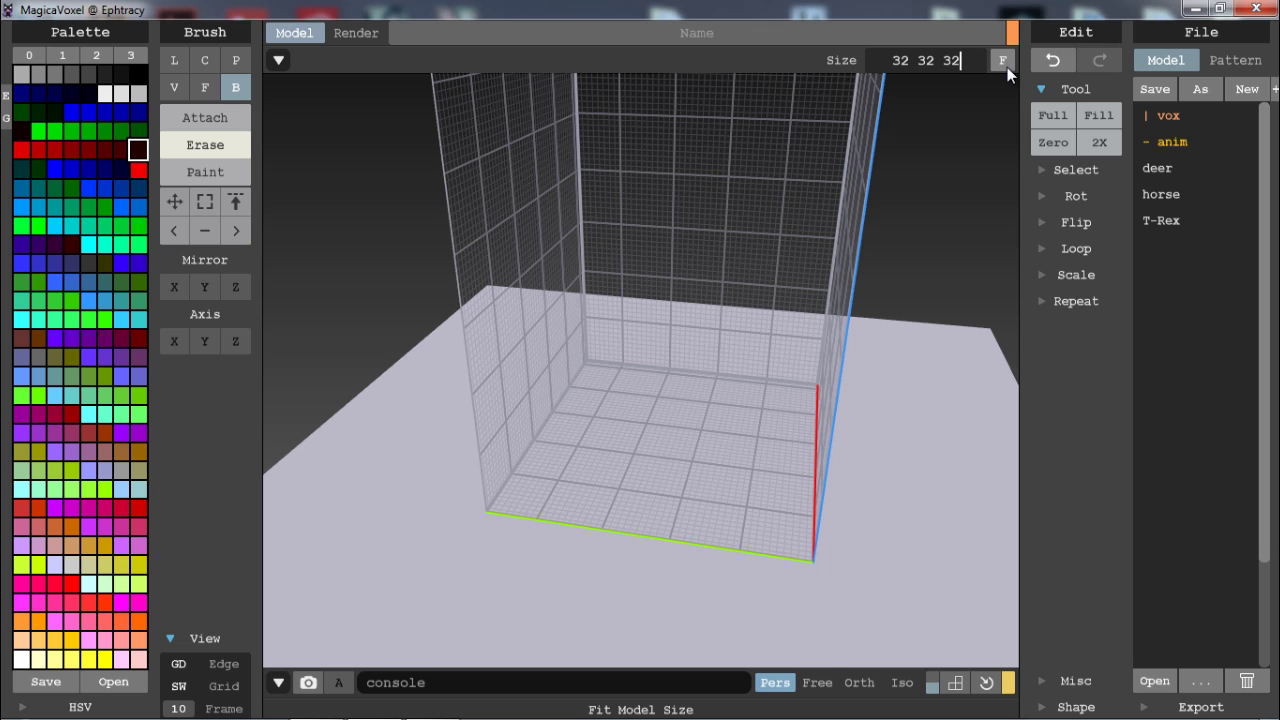
{"action": "left_click", "coordinate": [1006, 62]}
- Fill the whole volume with dark red voxels using Full and undo the fill
{"action": "middle_click_drag", "start_coordinate": [725, 412], "coordinate": [735, 317]}
{"action": "scroll", "coordinate": [735, 317], "scroll_direction": "up", "scroll_amount": 3}
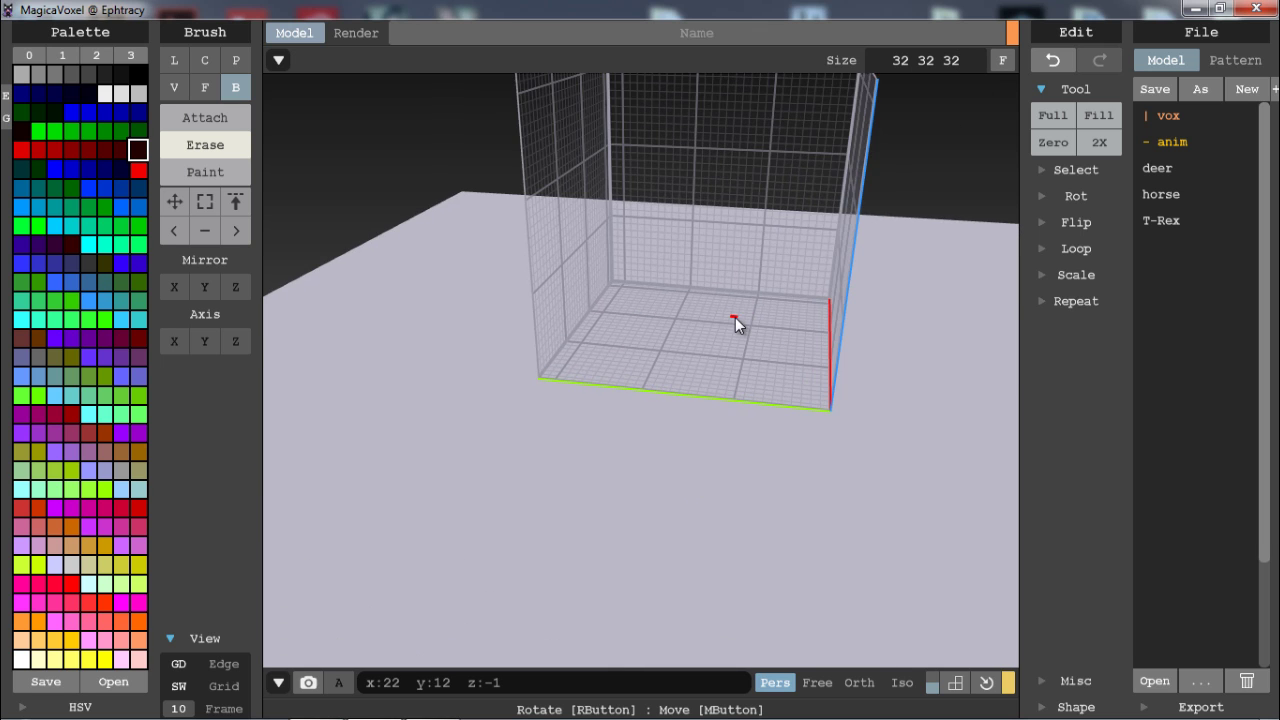
{"action": "scroll", "coordinate": [735, 317], "scroll_direction": "up", "scroll_amount": 6}
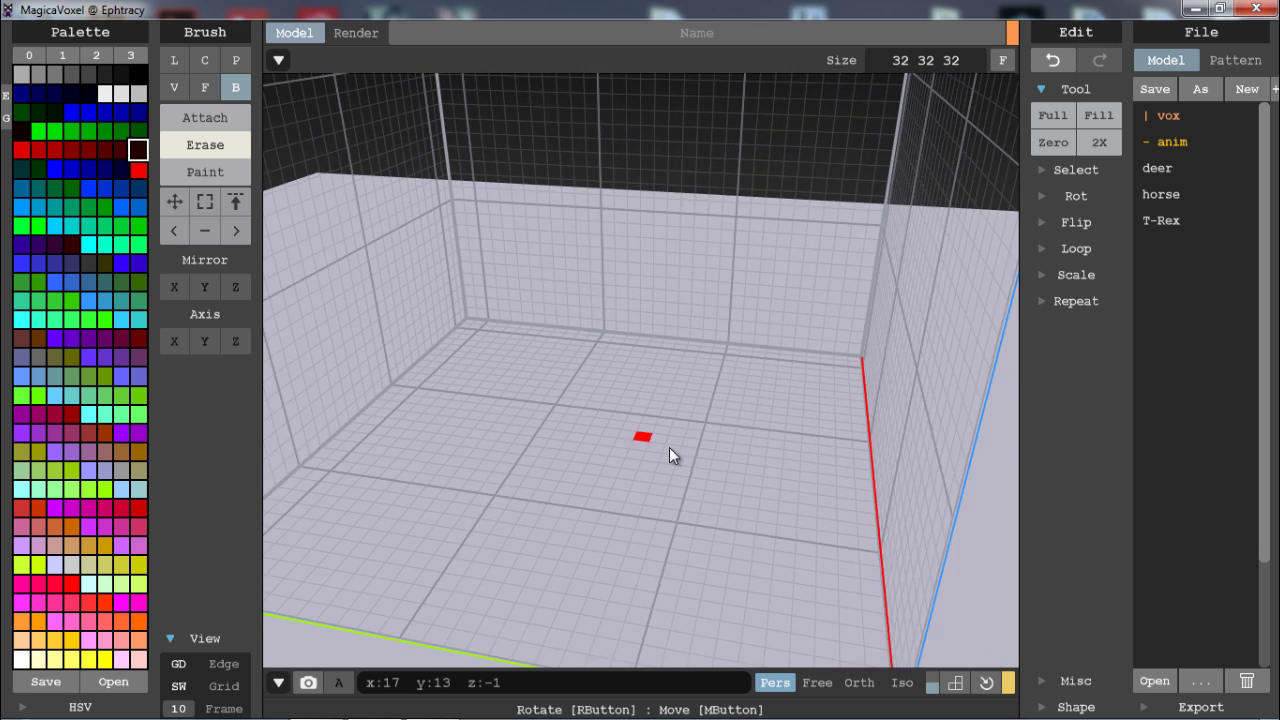
{"action": "scroll", "coordinate": [669, 447], "scroll_direction": "up", "scroll_amount": 2}
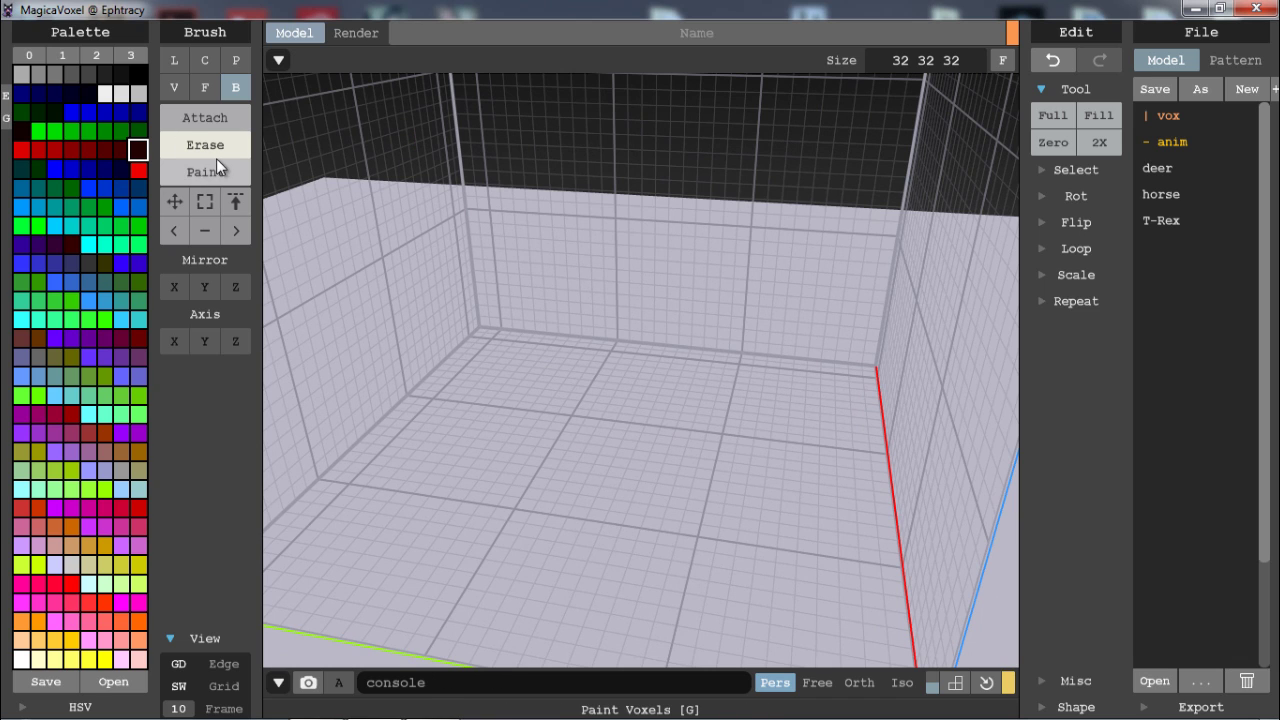
{"action": "middle_click_drag", "start_coordinate": [688, 364], "coordinate": [723, 344]}
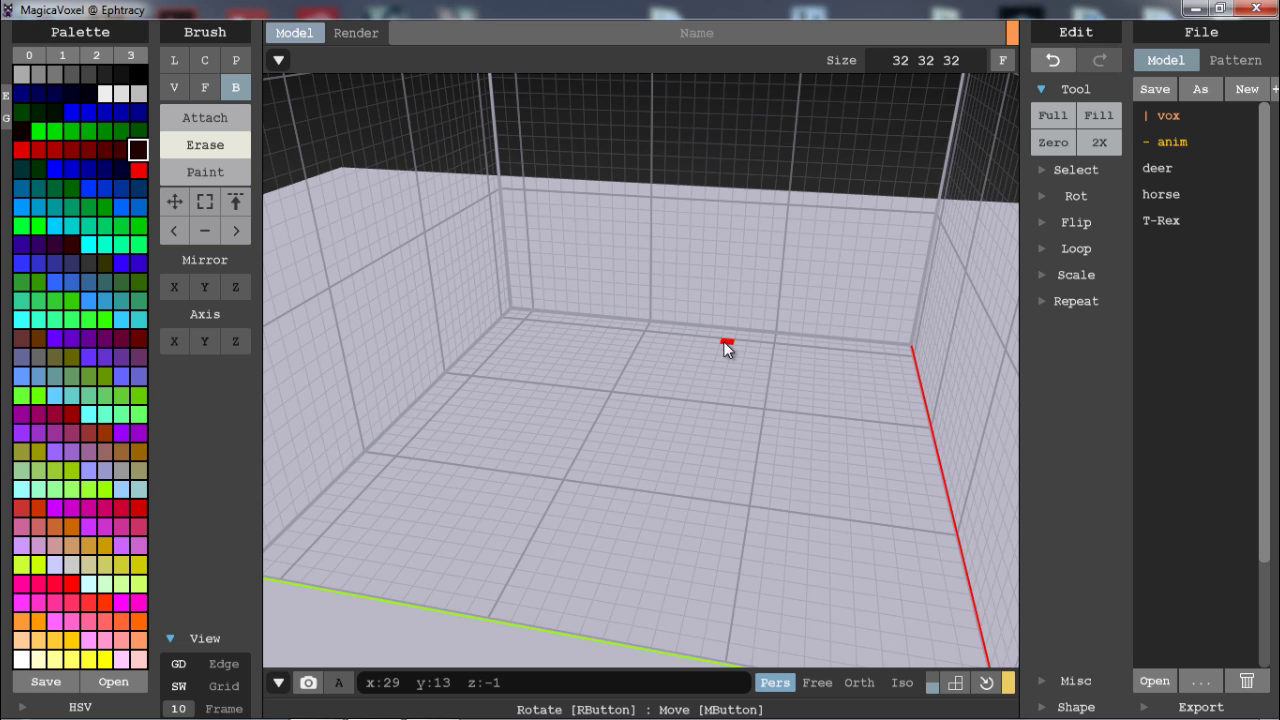
{"action": "scroll", "coordinate": [803, 340], "scroll_direction": "down", "scroll_amount": 5}
{"action": "right_click_drag", "start_coordinate": [803, 340], "coordinate": [797, 403]}
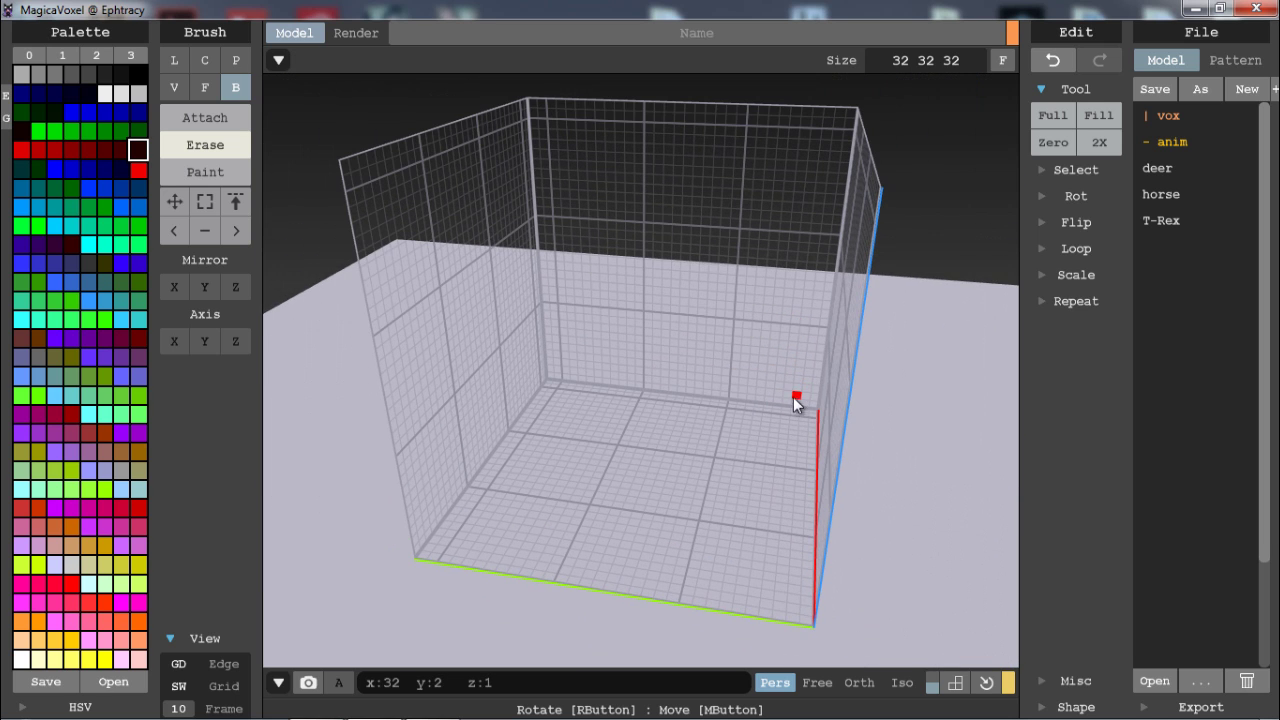
{"action": "left_click", "coordinate": [1052, 116]}
{"action": "right_click_drag", "start_coordinate": [660, 146], "coordinate": [857, 203]}
{"action": "left_click", "coordinate": [71, 149]}
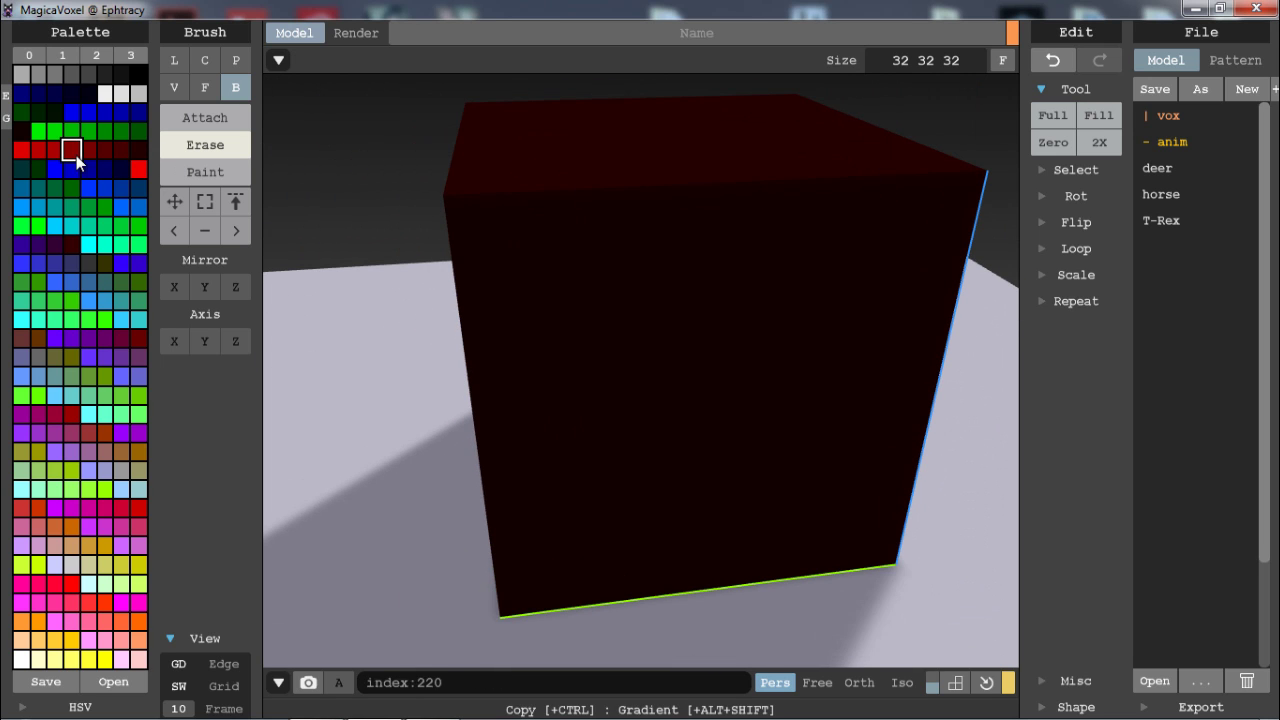
{"action": "key", "text": "ctrl+z"}
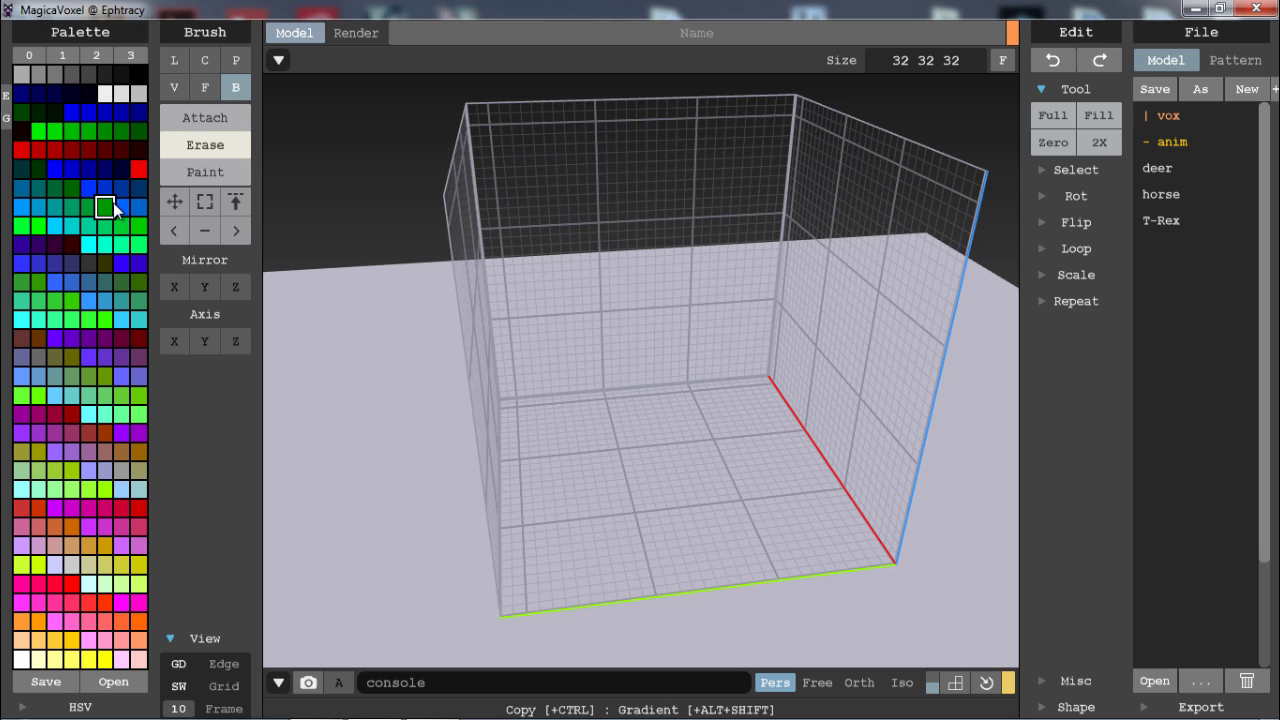
- Fill the volume with green voxels and erase several box-shaped recesses from one side of the cube in Box mode
{"action": "left_click", "coordinate": [1052, 115]}
{"action": "left_click_drag", "start_coordinate": [608, 235], "coordinate": [545, 200]}
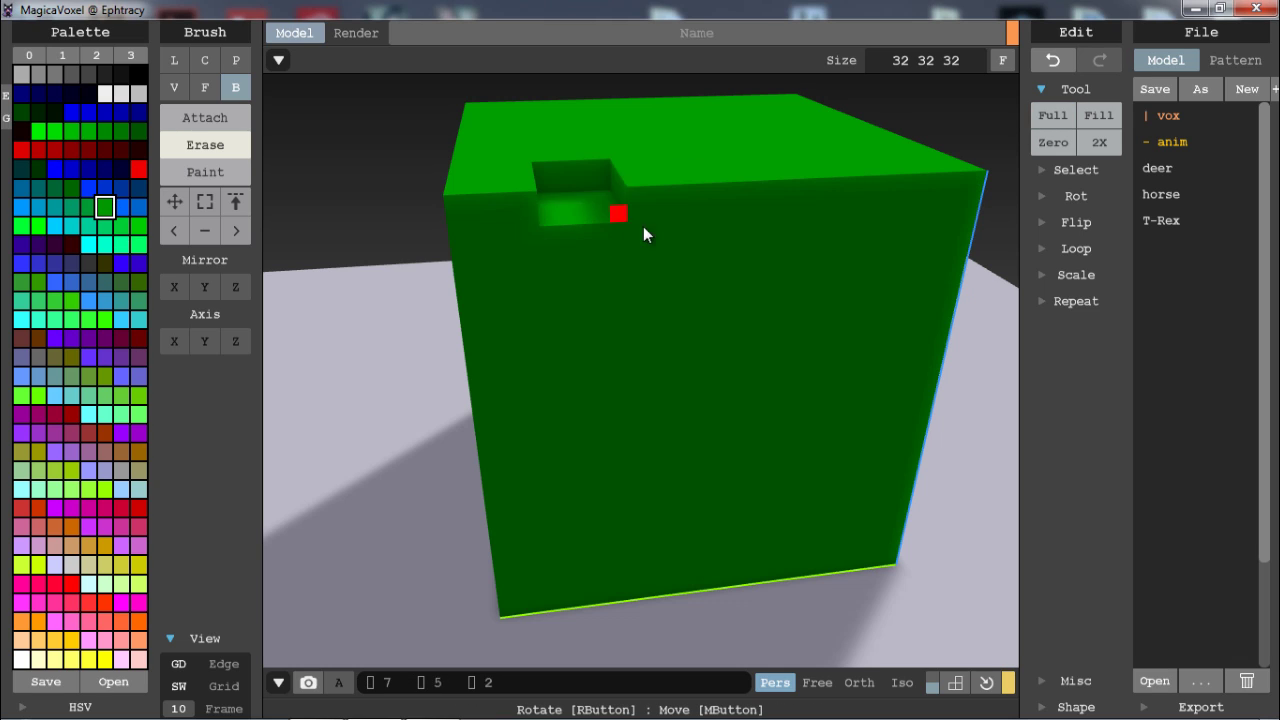
{"action": "mouse_move", "coordinate": [643, 226]}
{"action": "left_mouse_down"}
{"action": "mouse_move", "coordinate": [826, 358]}
{"action": "mouse_move", "coordinate": [845, 405]}
{"action": "left_mouse_up"}
{"action": "left_click_drag", "start_coordinate": [717, 251], "coordinate": [632, 133]}
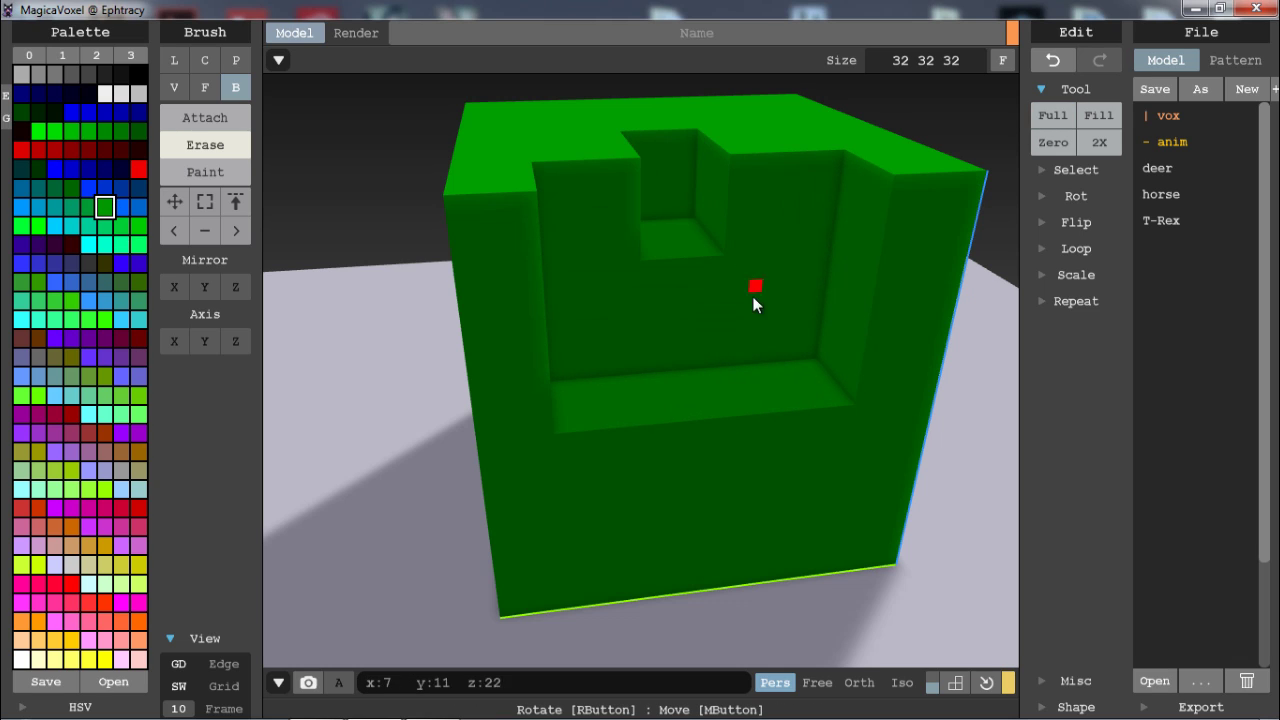
{"action": "left_click_drag", "start_coordinate": [755, 303], "coordinate": [690, 314]}
{"action": "mouse_move", "coordinate": [606, 314]}
{"action": "right_mouse_down"}
{"action": "mouse_move", "coordinate": [766, 286]}
{"action": "mouse_move", "coordinate": [756, 301]}
{"action": "right_mouse_up"}
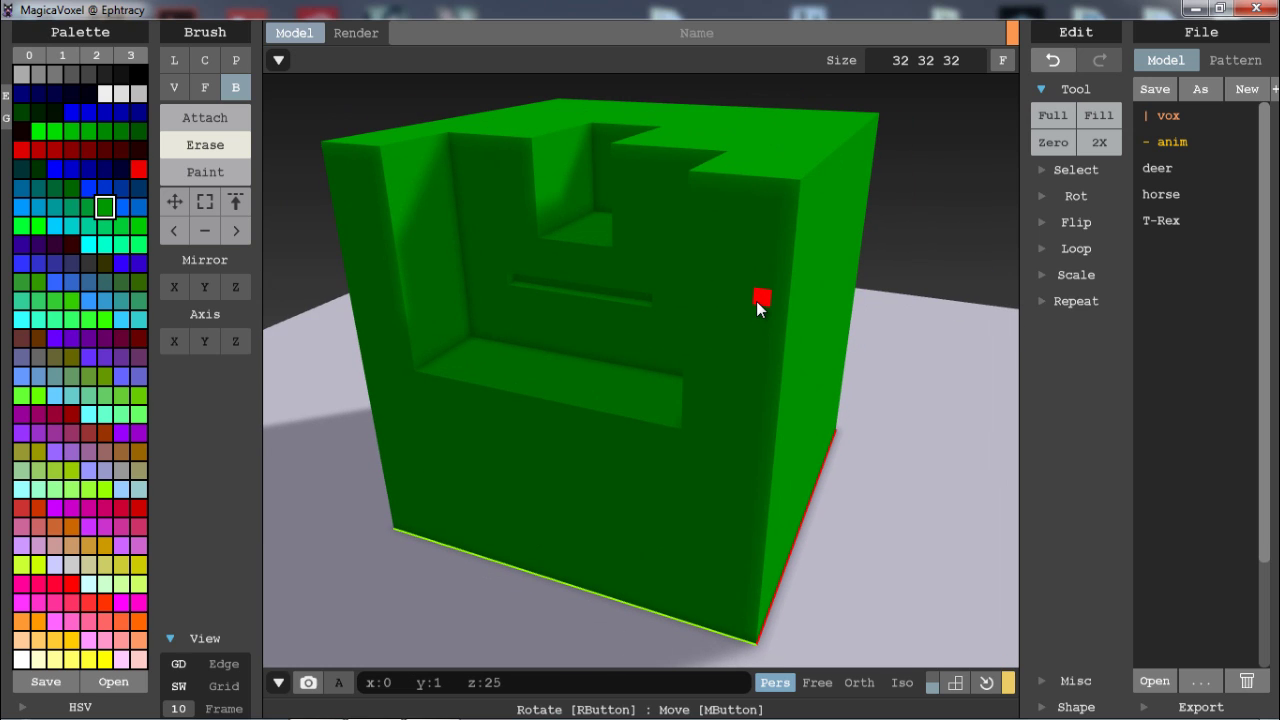
- Undo the erased recesses and the green fill so the volume is empty
{"action": "key", "text": "ctrl+z"}
{"action": "key", "text": "ctrl+z"}
{"action": "key", "text": "ctrl+z"}
{"action": "key", "text": "ctrl+z"}
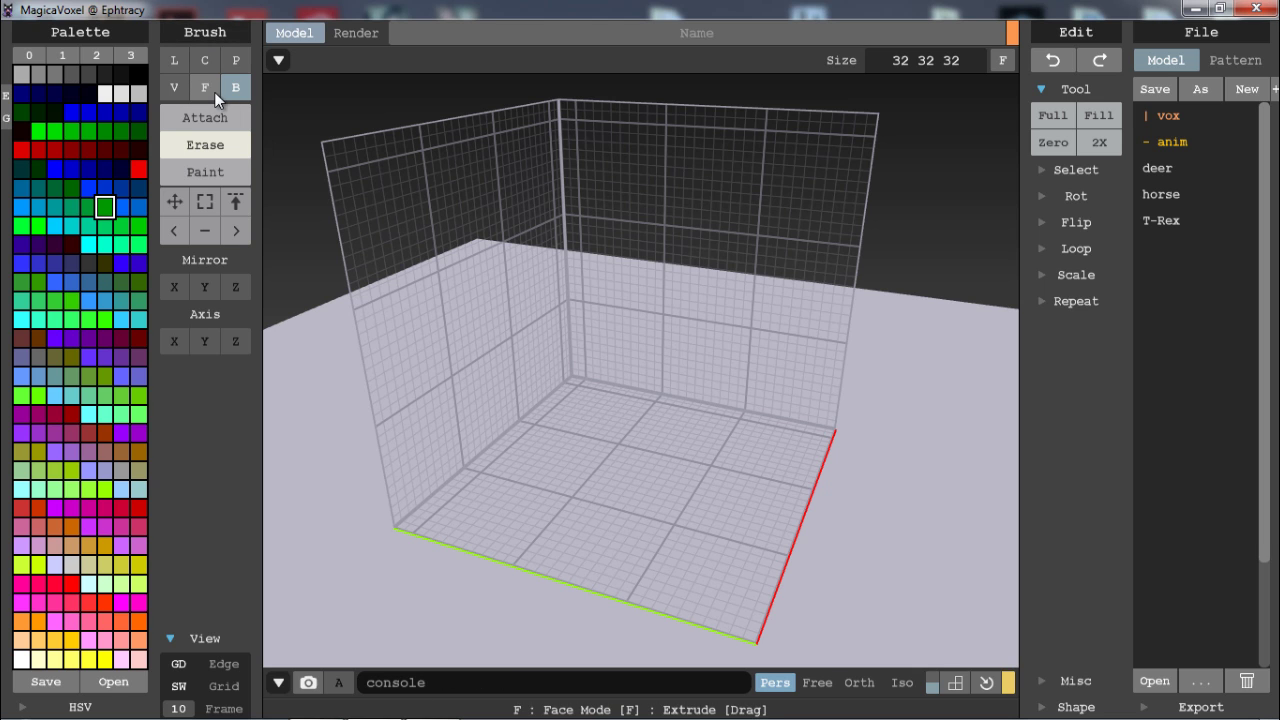
- Try attaching and erasing a diagonal line of green voxels on the floor in Line mode, and undo it
{"action": "left_click", "coordinate": [185, 67]}
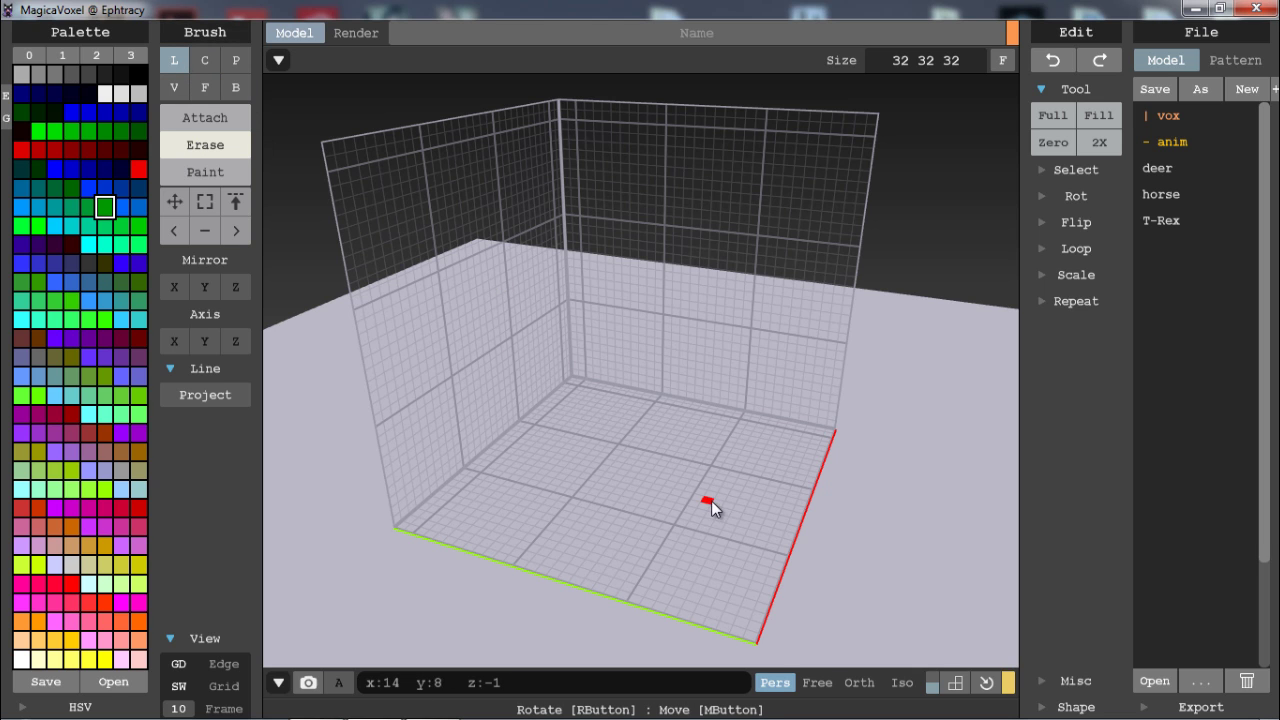
{"action": "scroll", "coordinate": [690, 508], "scroll_direction": "up", "scroll_amount": 2}
{"action": "scroll", "coordinate": [625, 413], "scroll_direction": "up", "scroll_amount": 2}
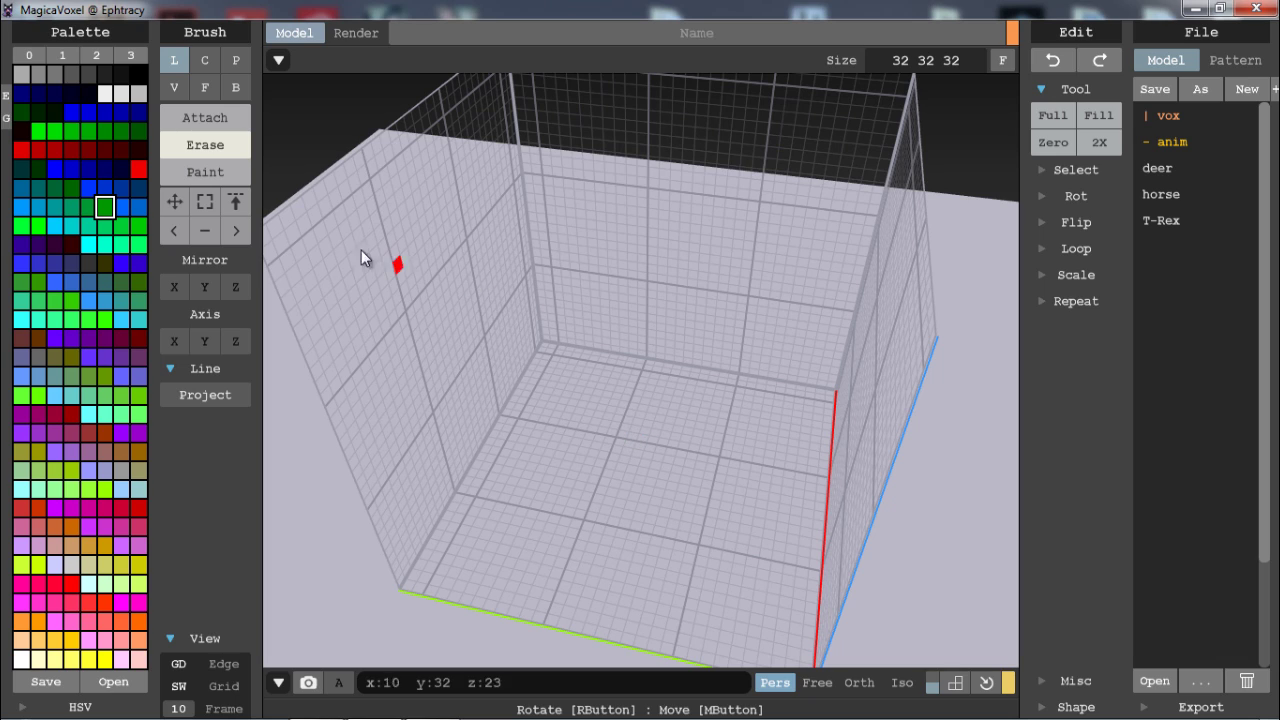
{"action": "left_click", "coordinate": [230, 120]}
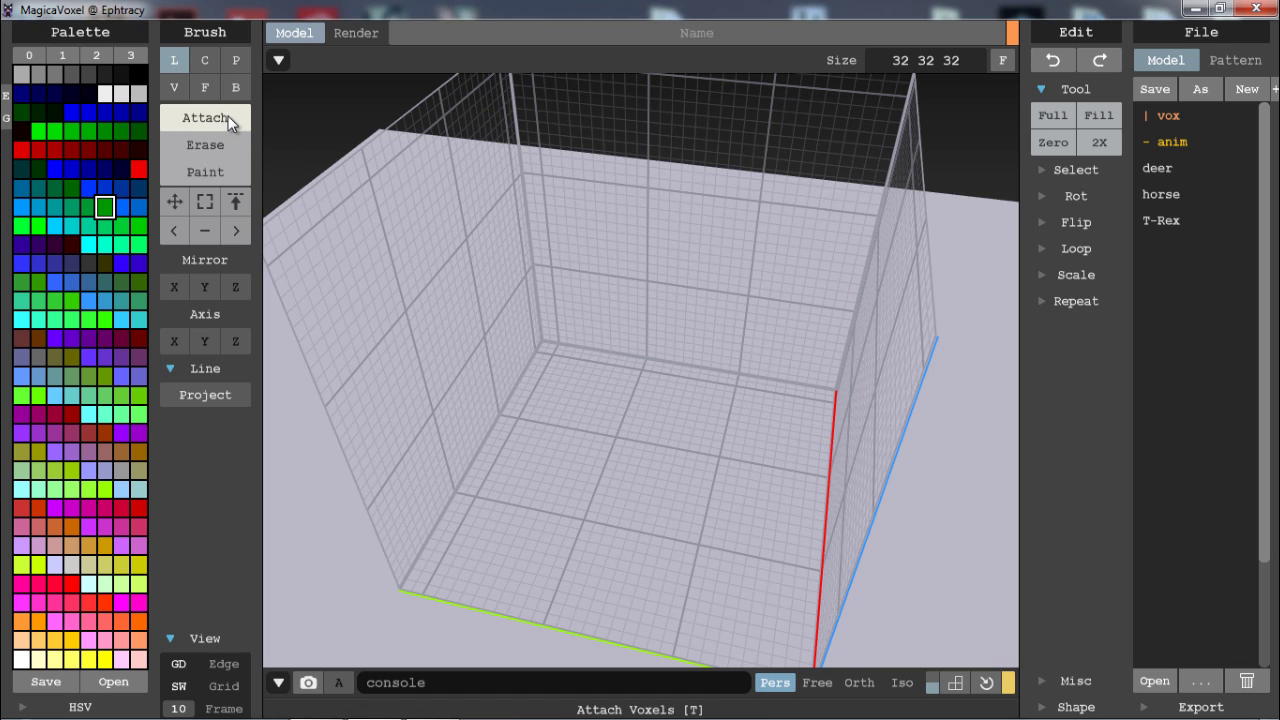
{"action": "left_click_drag", "start_coordinate": [543, 525], "coordinate": [735, 413]}
{"action": "left_click", "coordinate": [200, 149]}
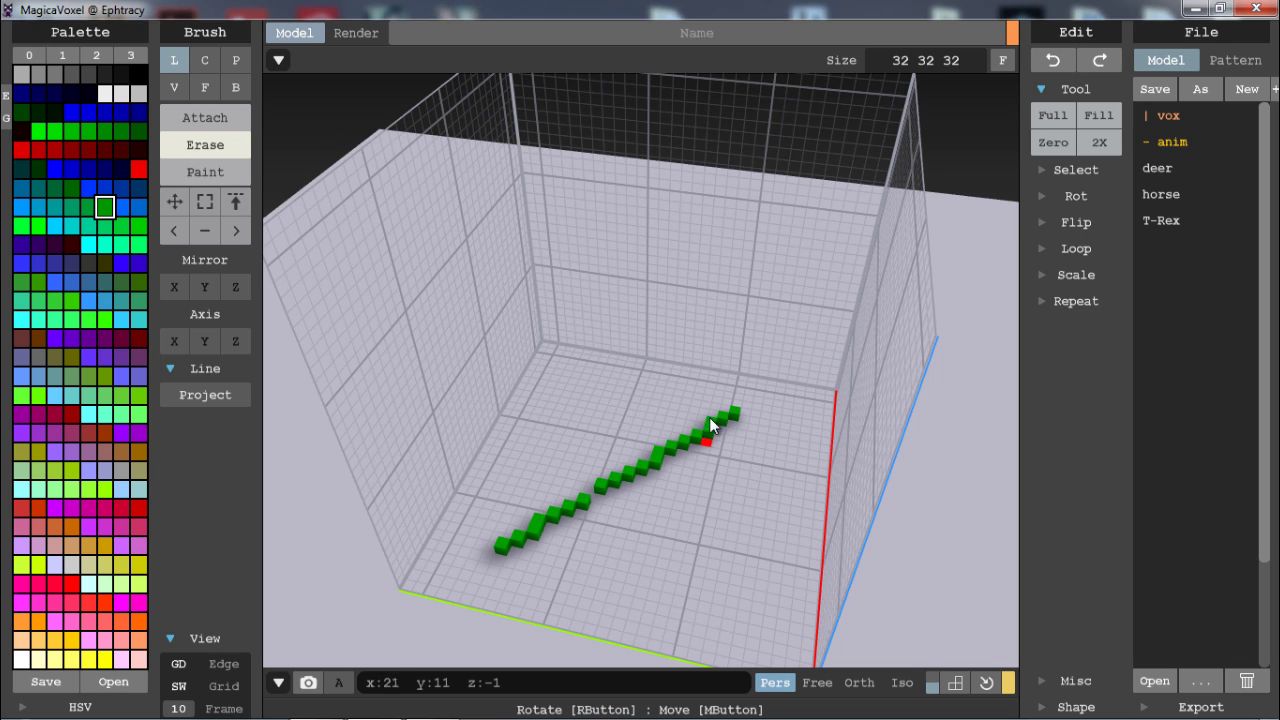
{"action": "key", "text": "ctrl+z"}
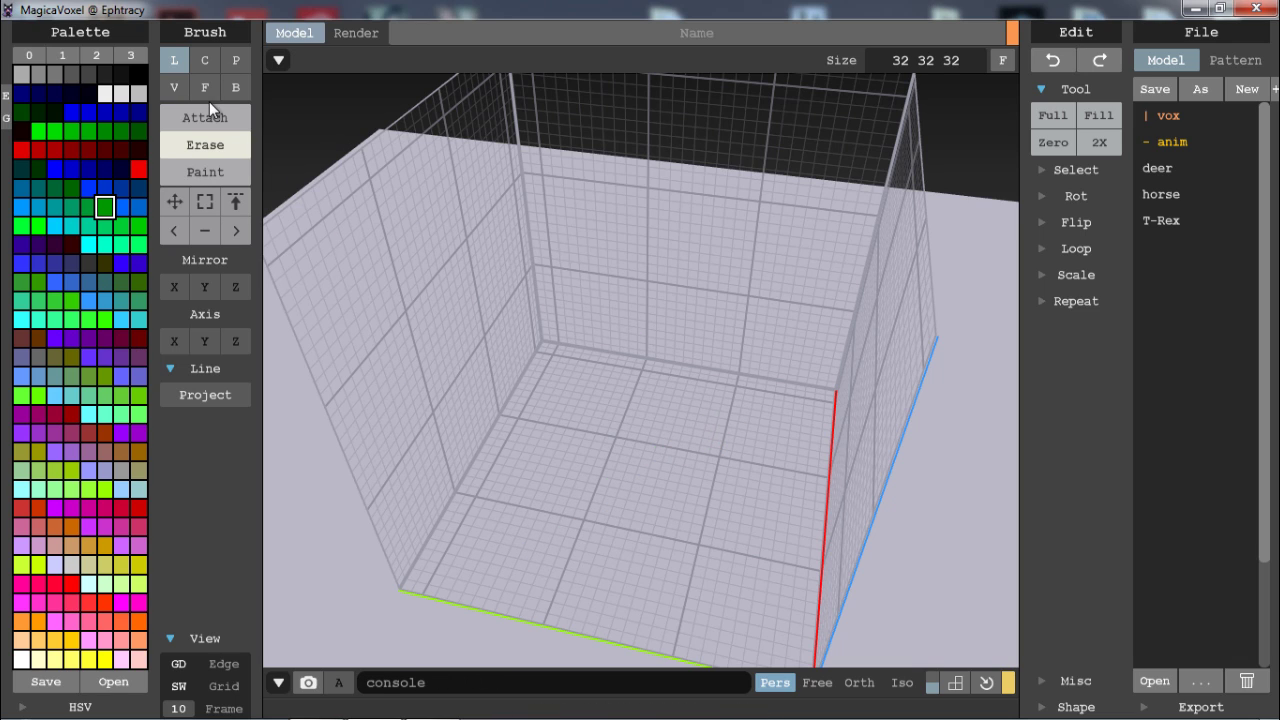
- Attach adjoining diagonal lines of green voxels on the floor with the Line brush
{"action": "left_click", "coordinate": [206, 117]}
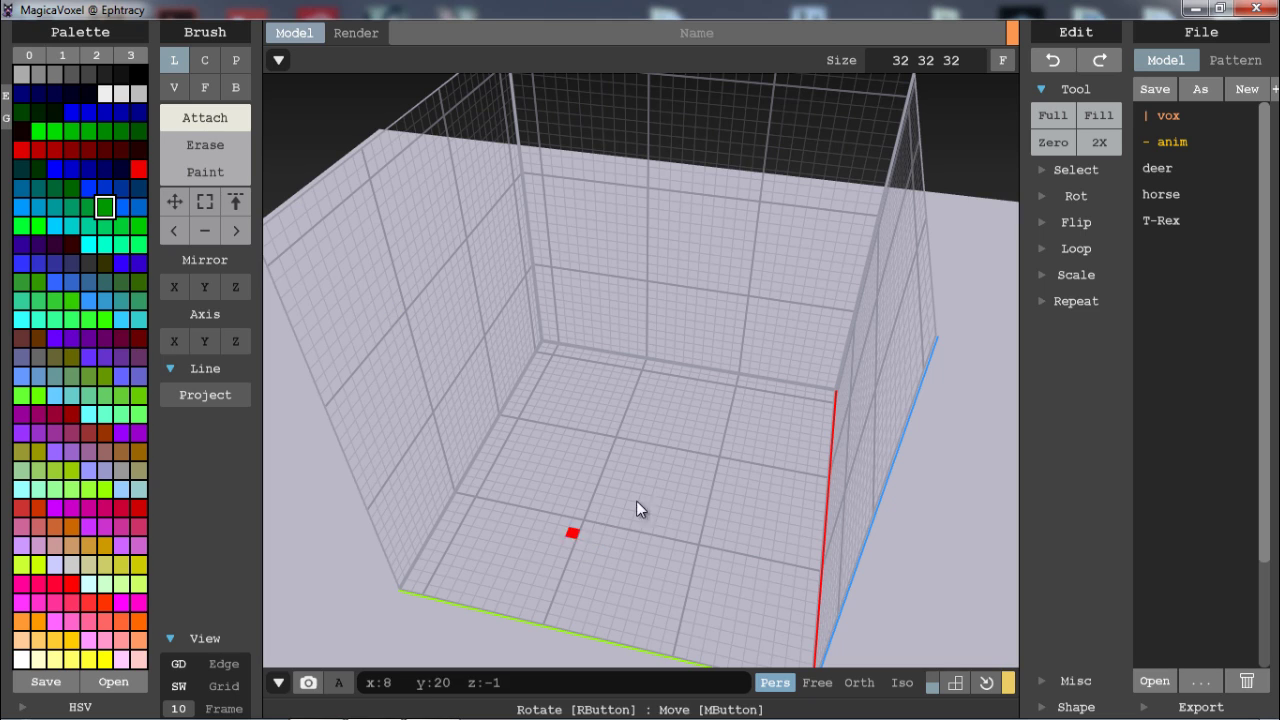
{"action": "key", "text": "ctrl+y"}
{"action": "mouse_move", "coordinate": [586, 523]}
{"action": "left_mouse_down"}
{"action": "mouse_move", "coordinate": [745, 456]}
{"action": "mouse_move", "coordinate": [598, 510]}
{"action": "mouse_move", "coordinate": [602, 530]}
{"action": "left_mouse_up"}
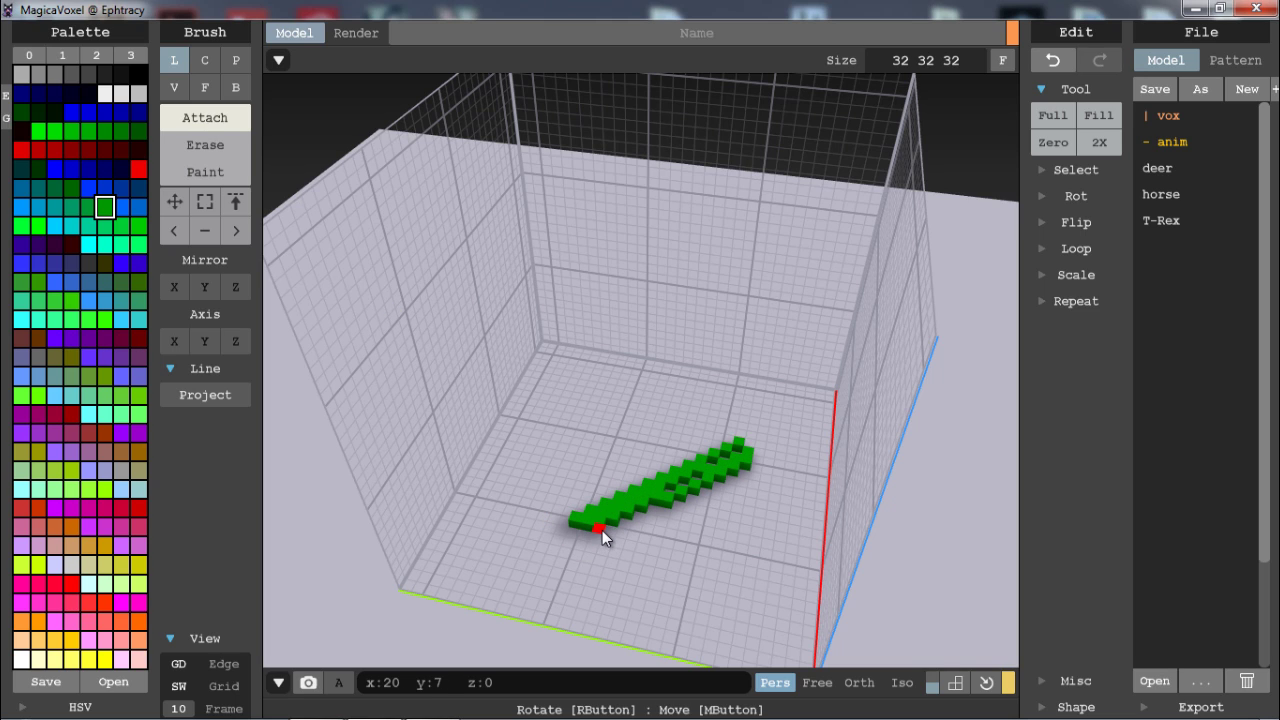
- Paint part of the green diagonal voxel lines teal with the Line brush
{"action": "left_click", "coordinate": [203, 172]}
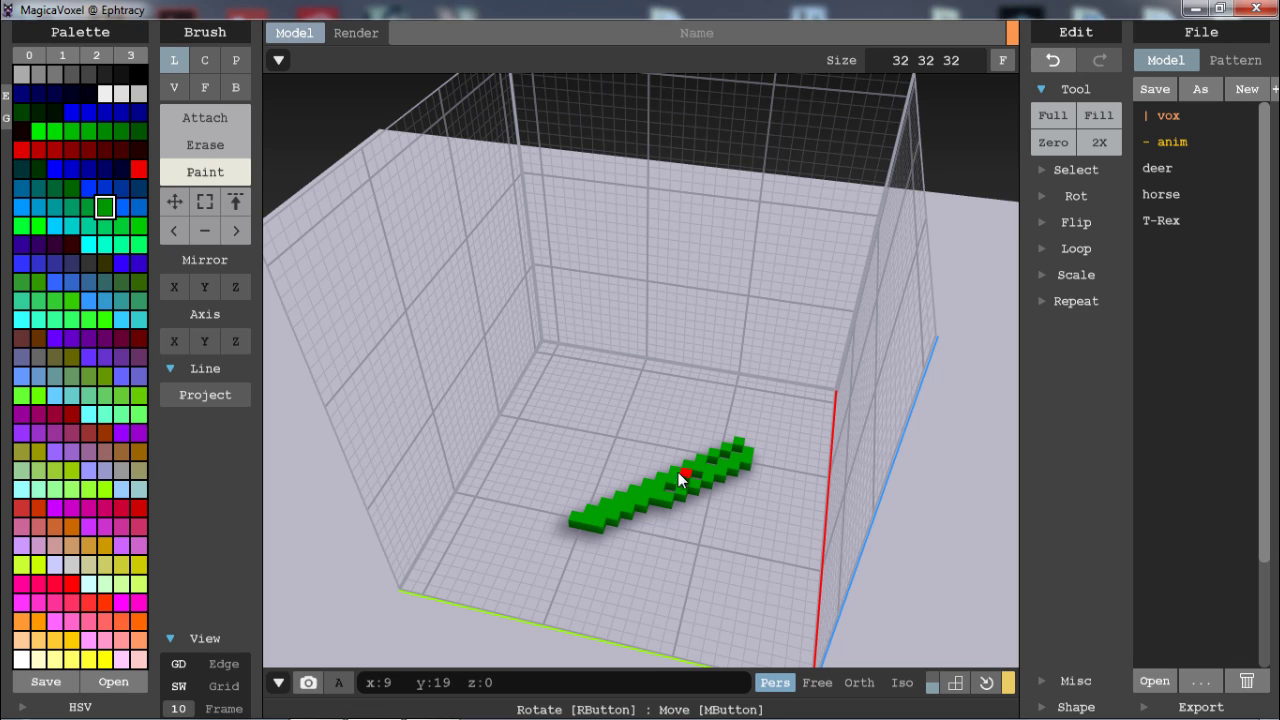
{"action": "left_click", "coordinate": [70, 205]}
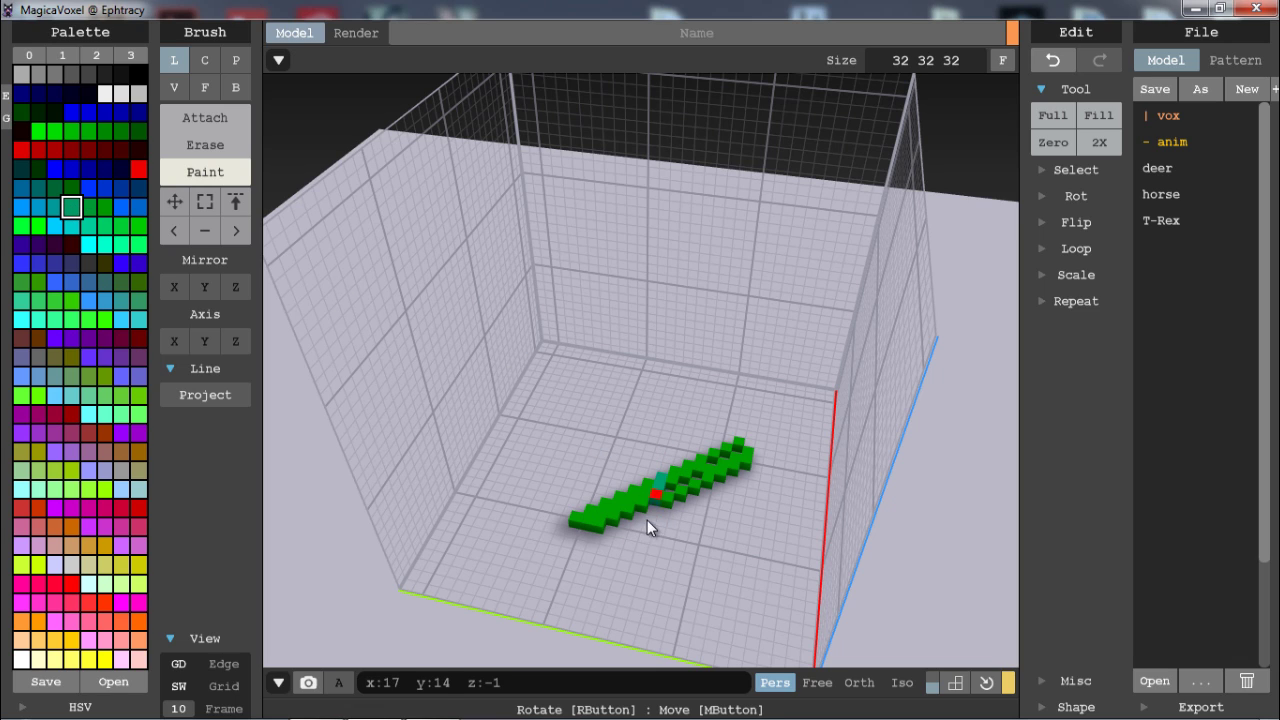
{"action": "left_click_drag", "start_coordinate": [620, 512], "coordinate": [766, 440]}
{"action": "mouse_move", "coordinate": [555, 528]}
{"action": "left_mouse_down"}
{"action": "mouse_move", "coordinate": [586, 529]}
{"action": "mouse_move", "coordinate": [757, 463]}
{"action": "mouse_move", "coordinate": [675, 495]}
{"action": "mouse_move", "coordinate": [737, 449]}
{"action": "mouse_move", "coordinate": [671, 428]}
{"action": "left_mouse_up"}
- Attach two teal voxel lines crossing the painted diagonal line, with the line option set to Project
{"action": "left_click", "coordinate": [240, 118]}
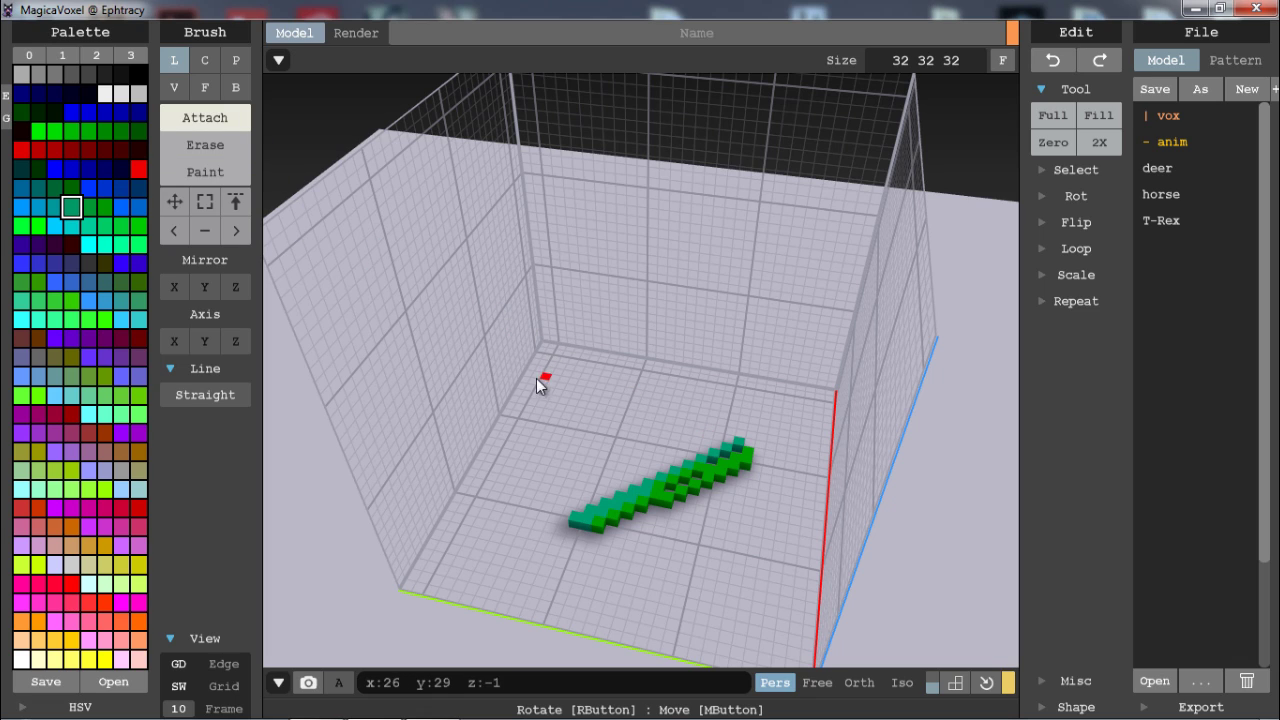
{"action": "left_click", "coordinate": [210, 396]}
{"action": "mouse_move", "coordinate": [645, 508]}
{"action": "left_mouse_down"}
{"action": "mouse_move", "coordinate": [731, 550]}
{"action": "mouse_move", "coordinate": [820, 516]}
{"action": "mouse_move", "coordinate": [783, 527]}
{"action": "mouse_move", "coordinate": [791, 515]}
{"action": "left_mouse_up"}
{"action": "right_click_drag", "start_coordinate": [791, 515], "coordinate": [691, 430]}
{"action": "right_click_drag", "start_coordinate": [630, 373], "coordinate": [612, 435]}
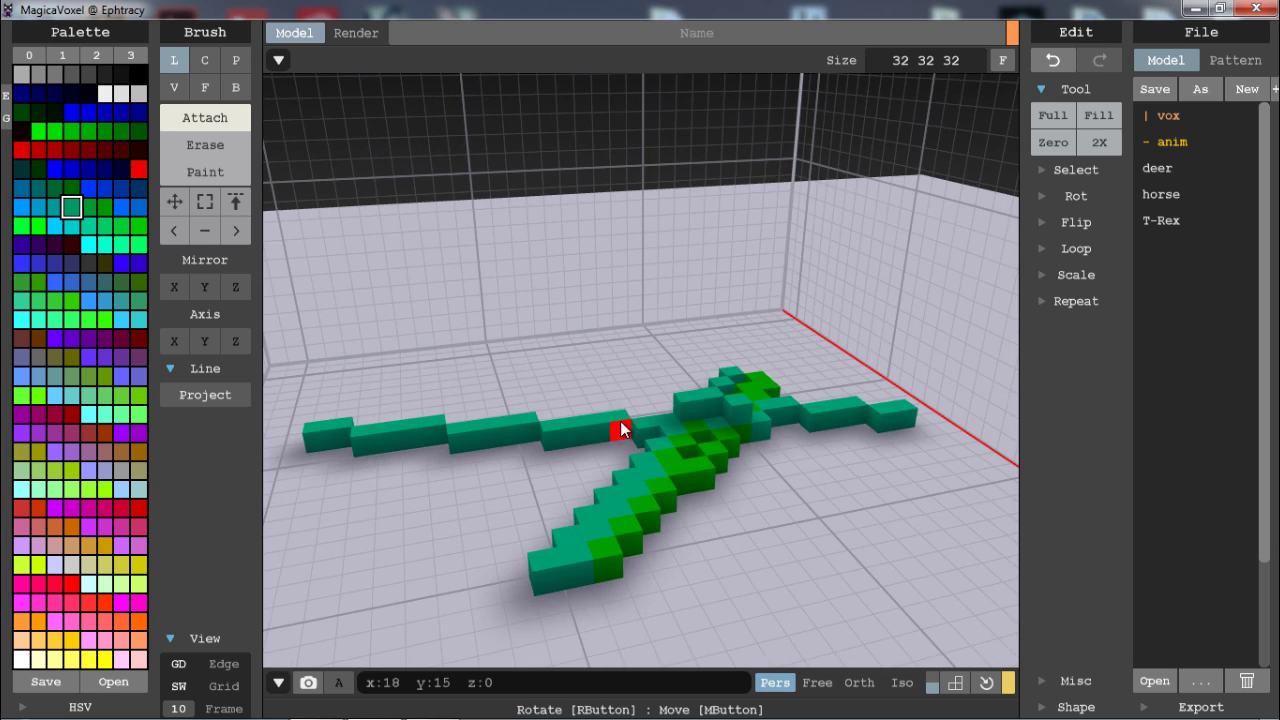
{"action": "mouse_move", "coordinate": [386, 490]}
{"action": "left_mouse_down"}
{"action": "mouse_move", "coordinate": [735, 518]}
{"action": "mouse_move", "coordinate": [910, 470]}
{"action": "left_mouse_up"}
- Attach three more teal lines in Project mode, running across the existing lines on the floor
{"action": "left_click_drag", "start_coordinate": [450, 374], "coordinate": [450, 570]}
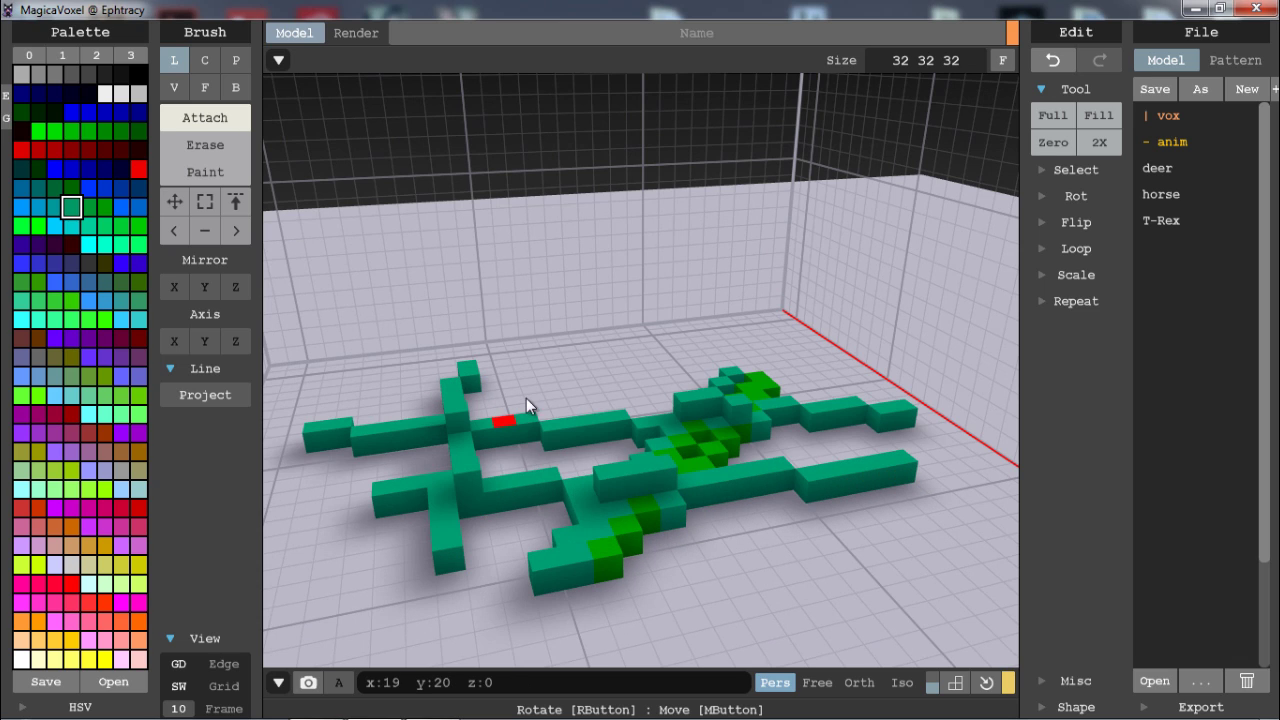
{"action": "left_click_drag", "start_coordinate": [416, 377], "coordinate": [374, 390]}
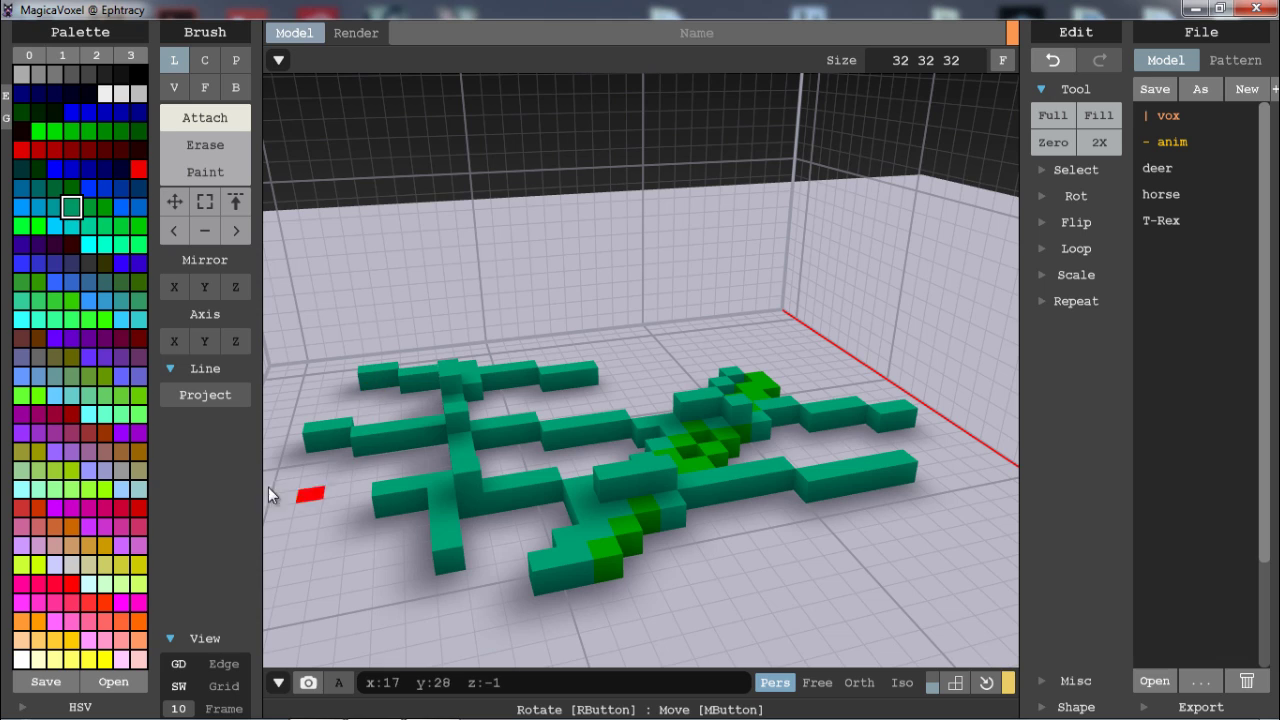
{"action": "left_click_drag", "start_coordinate": [268, 487], "coordinate": [556, 348]}
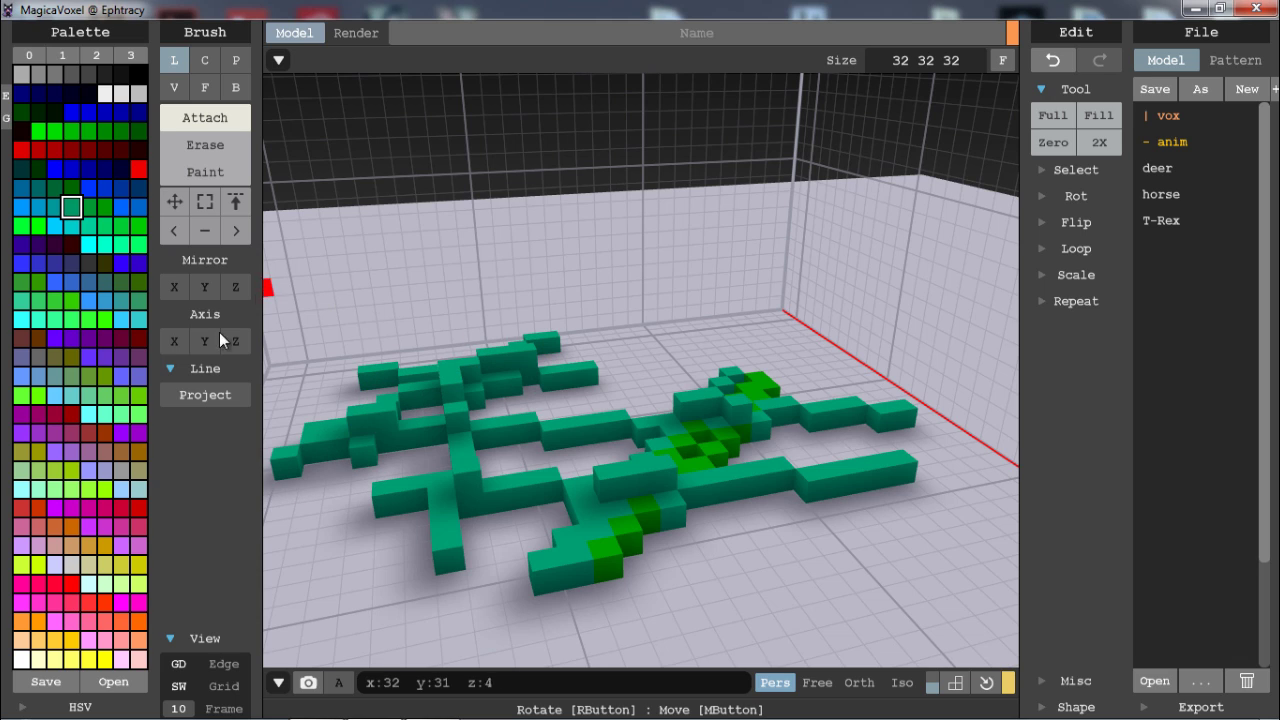
- Undo the last three teal lines and try drawing a line with the Straight option
{"action": "key", "text": "ctrl+z"}
{"action": "key", "text": "ctrl+z"}
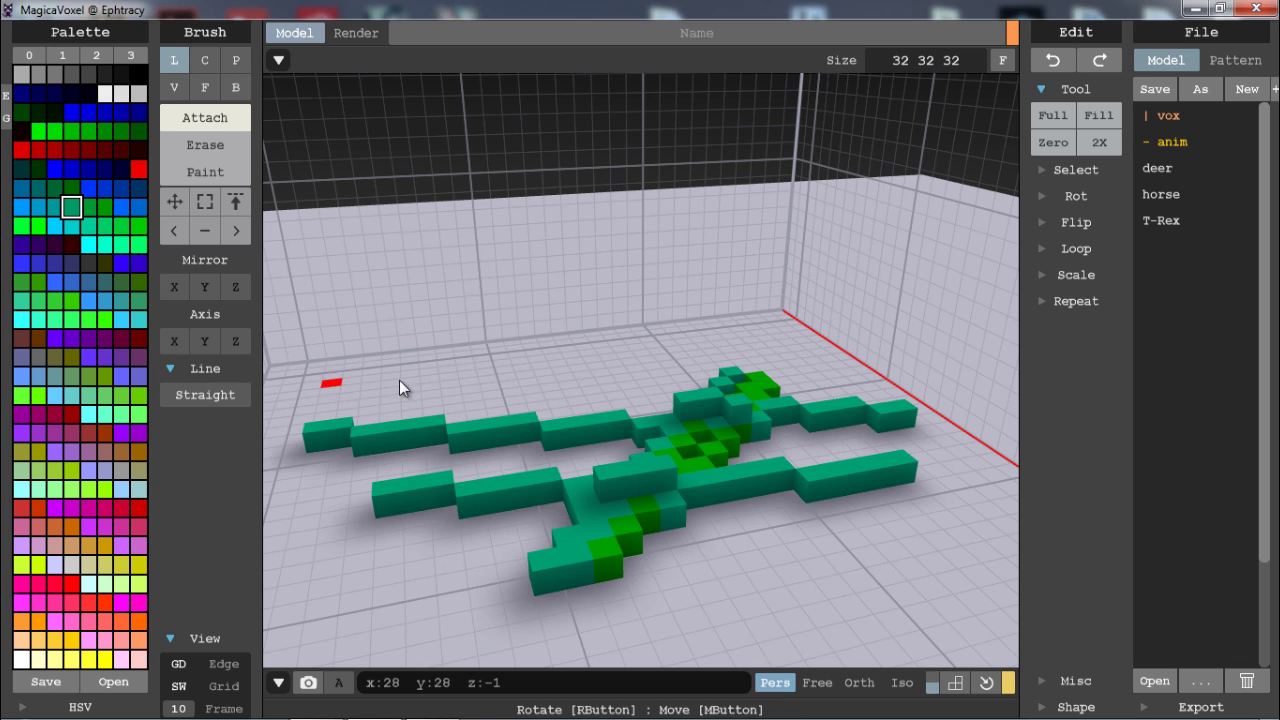
{"action": "left_click_drag", "start_coordinate": [580, 370], "coordinate": [397, 369]}
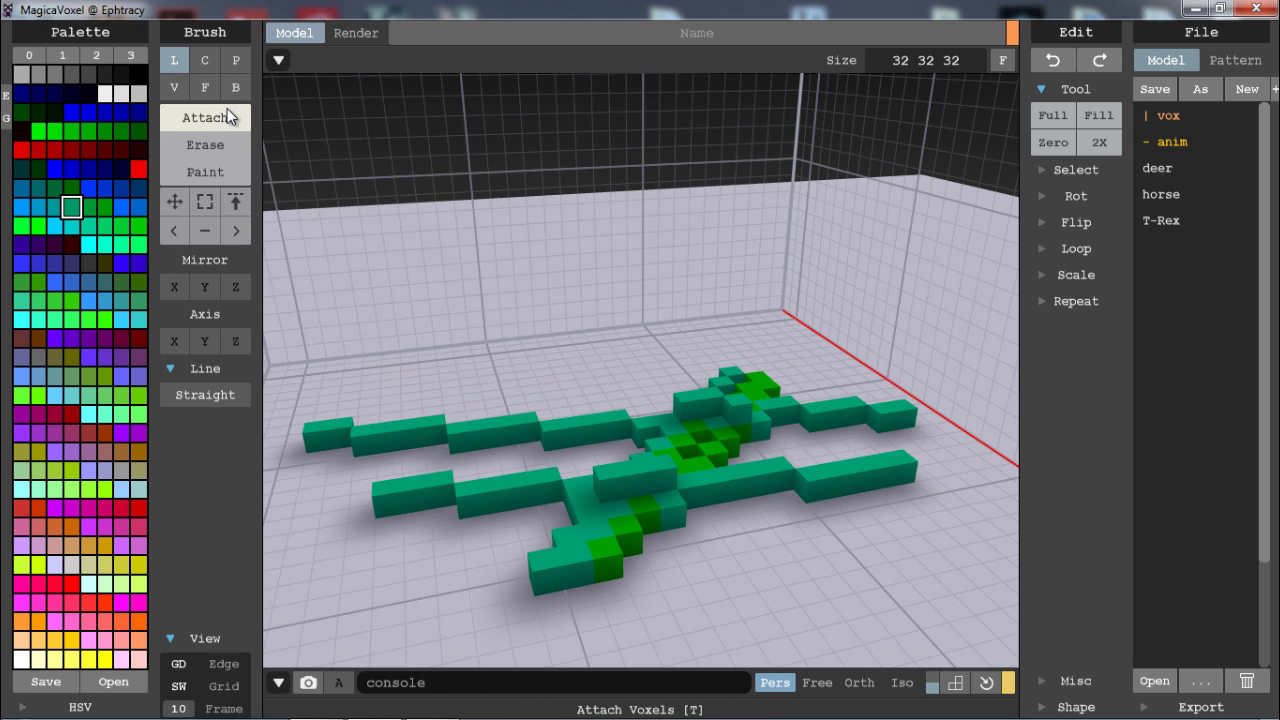
- Attach a filled teal circle with a radius of 13 on the floor in Center mode and undo it
{"action": "left_click", "coordinate": [213, 54]}
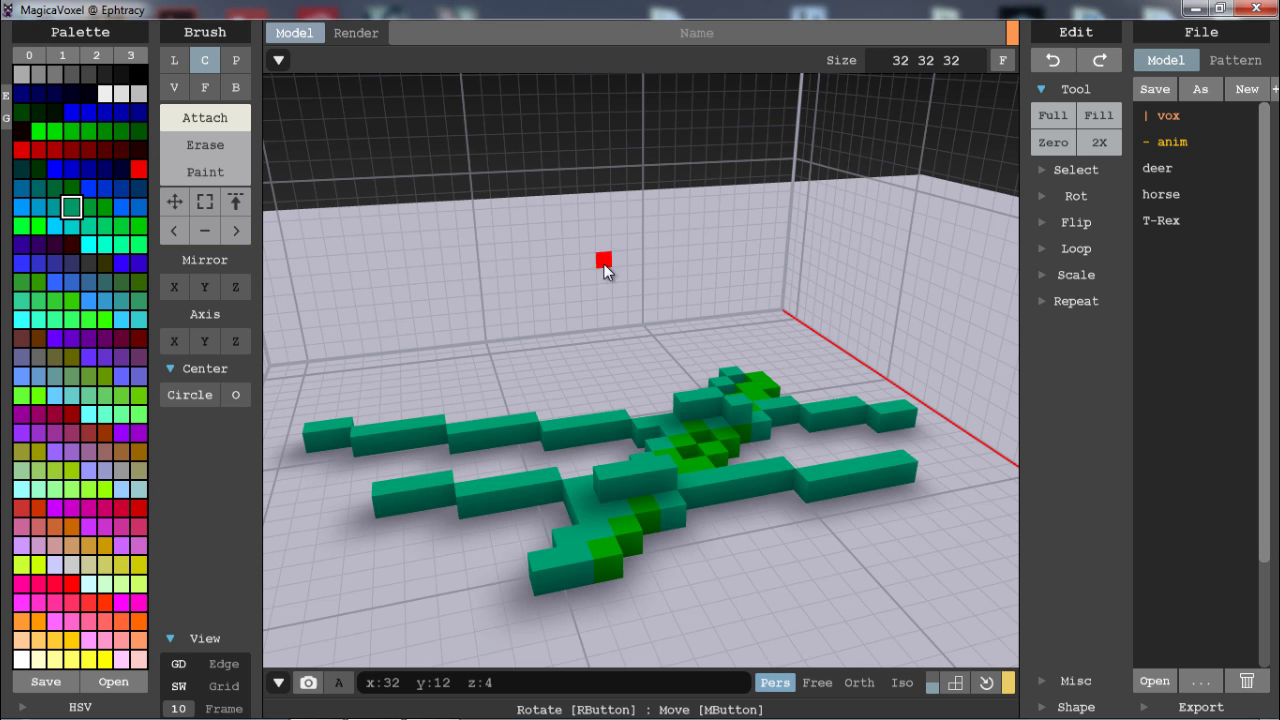
{"action": "scroll", "coordinate": [500, 335], "scroll_direction": "down", "scroll_amount": 5}
{"action": "mouse_move", "coordinate": [545, 436]}
{"action": "left_mouse_down"}
{"action": "mouse_move", "coordinate": [576, 462]}
{"action": "mouse_move", "coordinate": [691, 502]}
{"action": "left_mouse_up"}
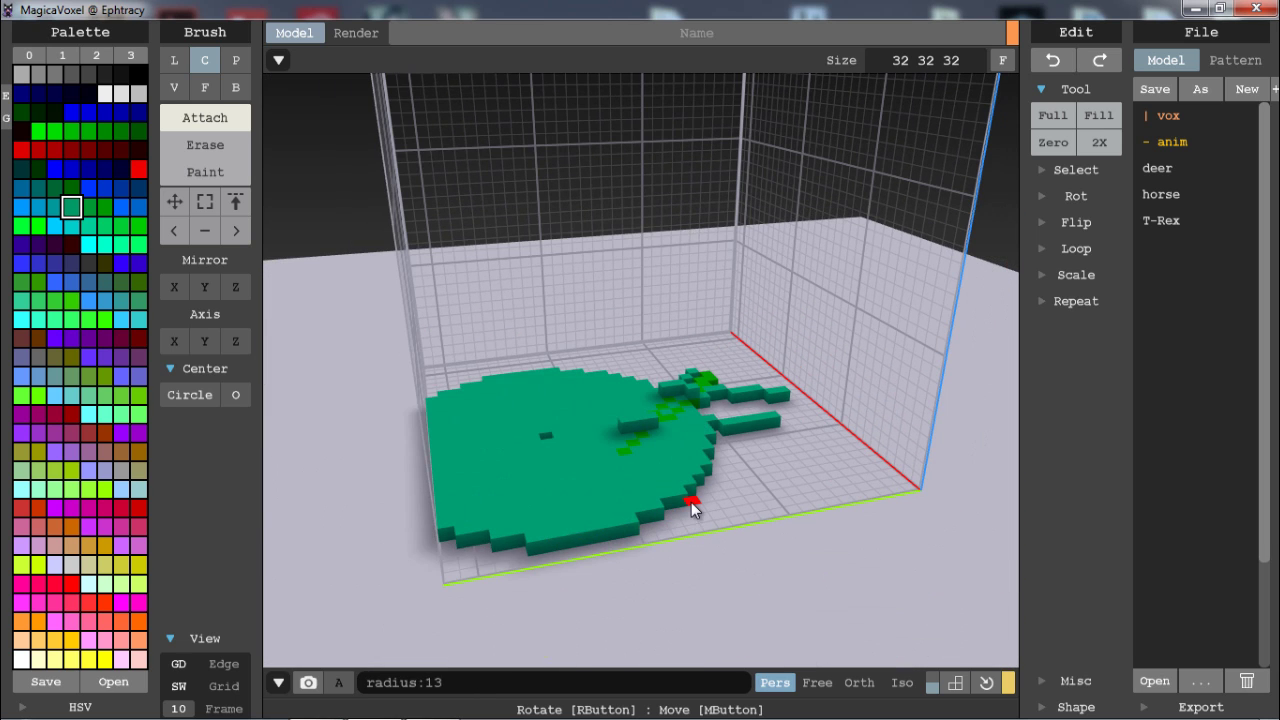
{"action": "key", "text": "ctrl+z"}
- Cover the whole floor with teal voxels by attaching two oversized circles on top of each other, and set the brush to Paint
{"action": "left_click_drag", "start_coordinate": [590, 472], "coordinate": [1273, 714]}
{"action": "left_click_drag", "start_coordinate": [578, 418], "coordinate": [1010, 545]}
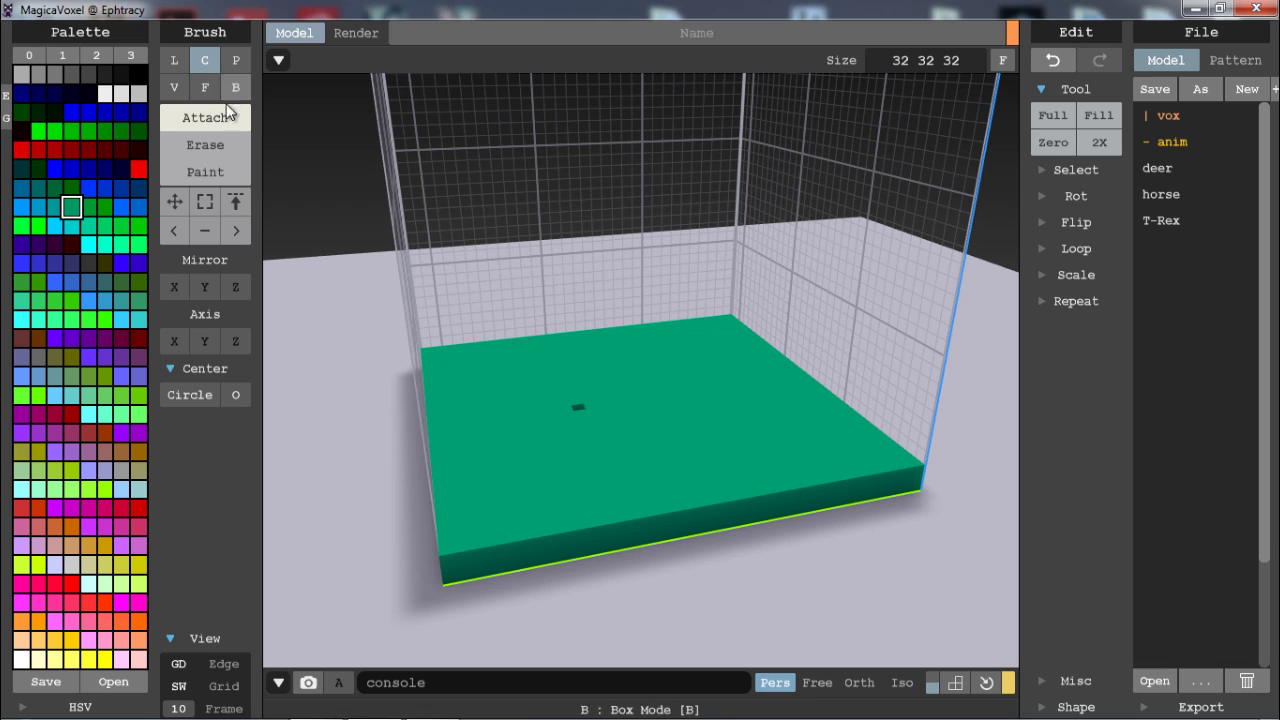
{"action": "left_click", "coordinate": [222, 172]}
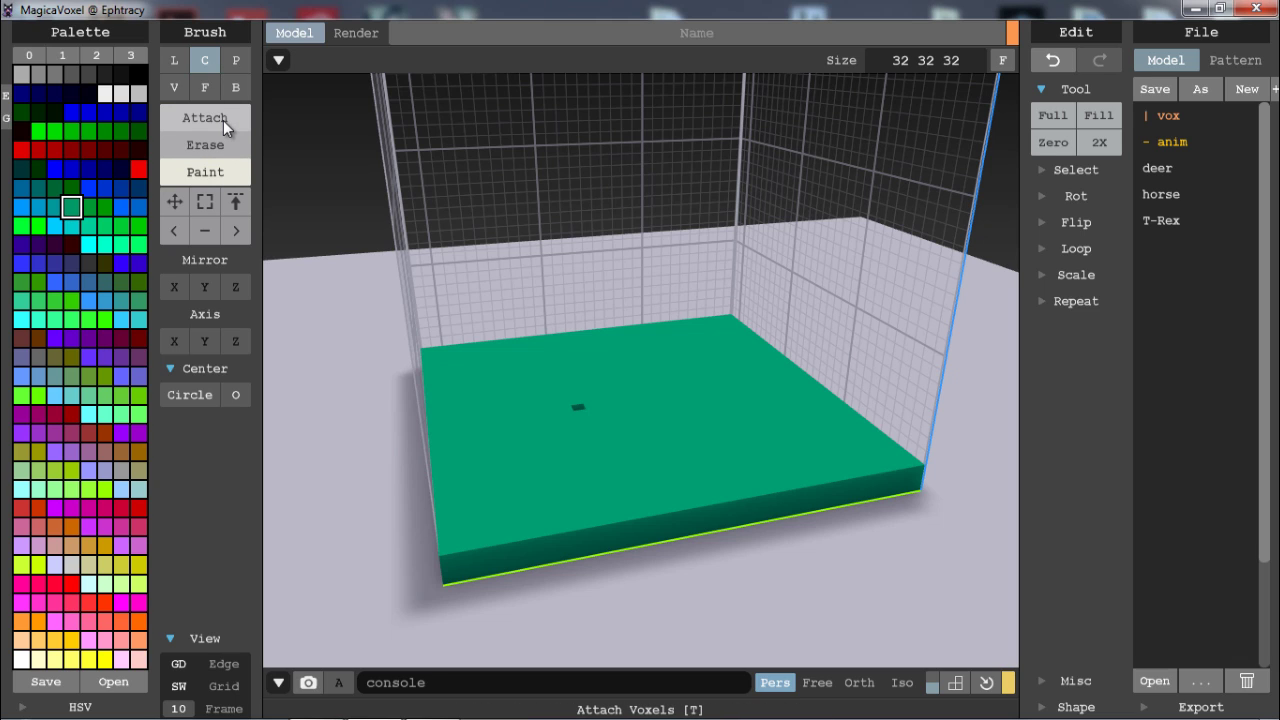
- Erase a circular area from the teal floor with the Center brush
{"action": "left_click", "coordinate": [223, 120]}
{"action": "left_click", "coordinate": [223, 144]}
{"action": "mouse_move", "coordinate": [530, 351]}
{"action": "left_mouse_down"}
{"action": "mouse_move", "coordinate": [577, 423]}
{"action": "mouse_move", "coordinate": [726, 460]}
{"action": "left_mouse_up"}
- Paint a green circle on the teal floor and attach a green circle over the erased area
{"action": "left_click", "coordinate": [205, 172]}
{"action": "left_click", "coordinate": [104, 208]}
{"action": "left_click", "coordinate": [205, 117]}
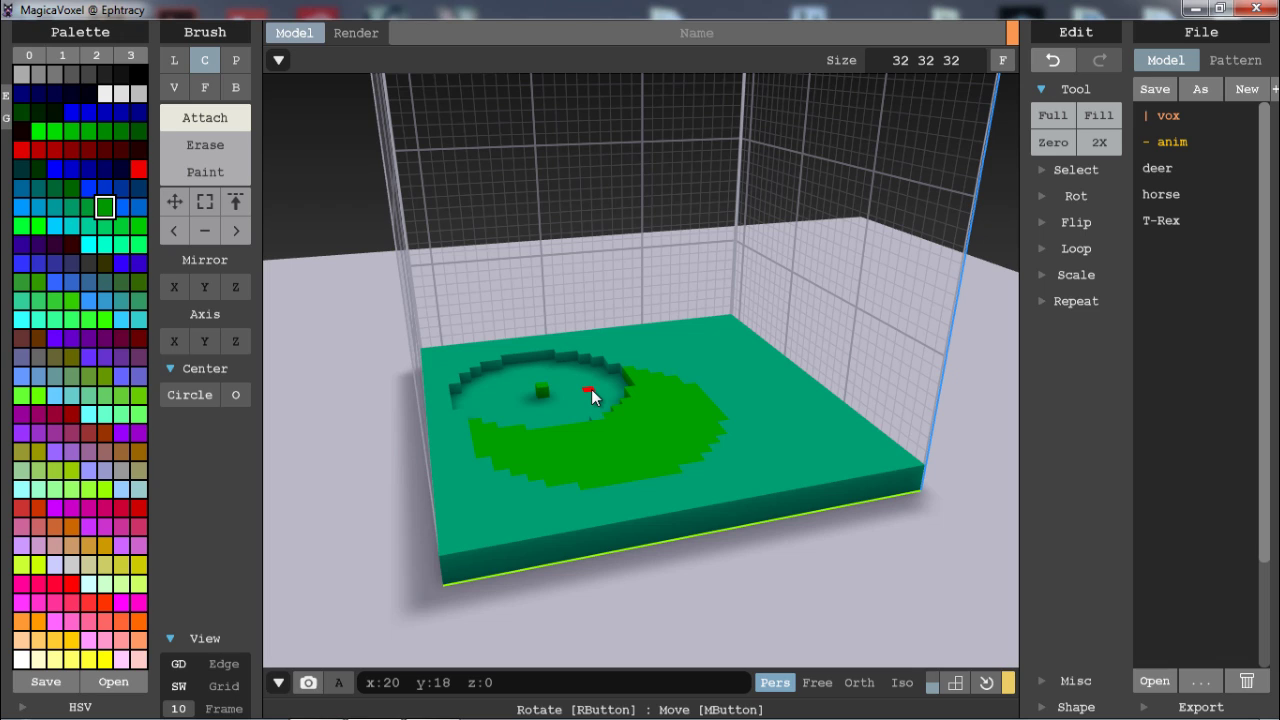
{"action": "left_click_drag", "start_coordinate": [555, 398], "coordinate": [691, 451]}
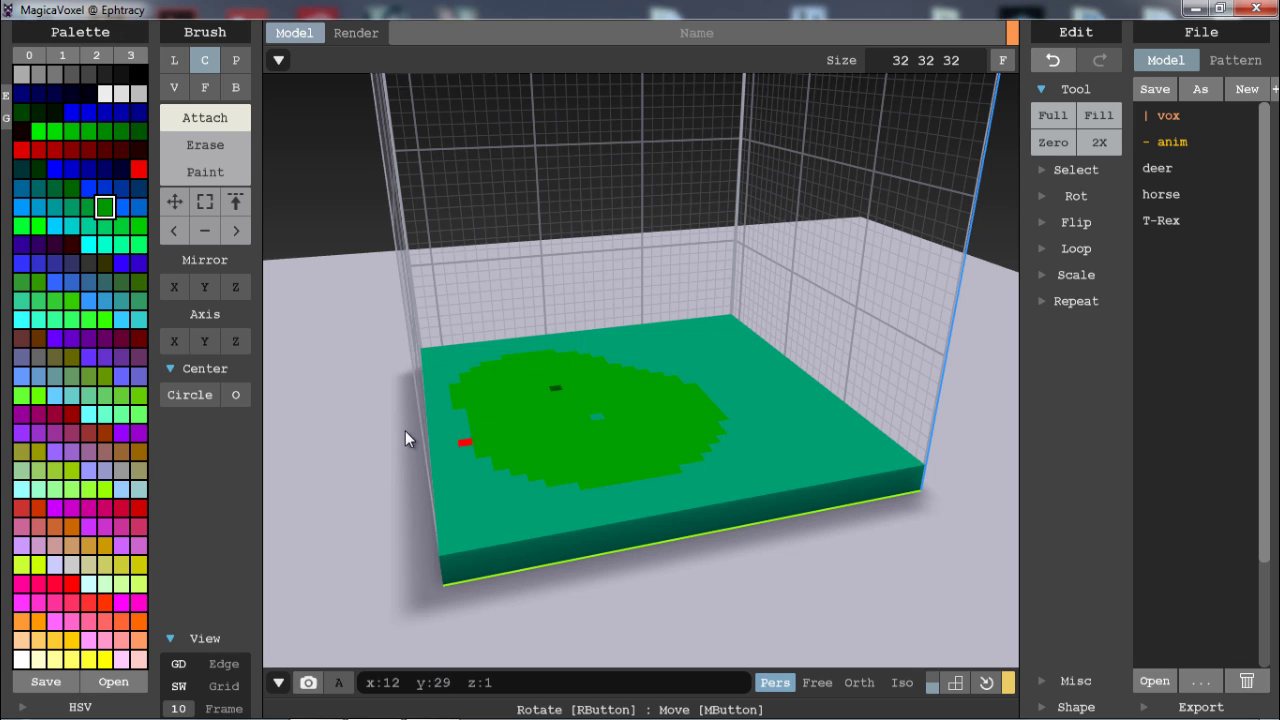
- Change the Center shape to Square and attach several overlapping green squares in layers across the floor
{"action": "left_click", "coordinate": [190, 395]}
{"action": "left_click_drag", "start_coordinate": [648, 390], "coordinate": [768, 441]}
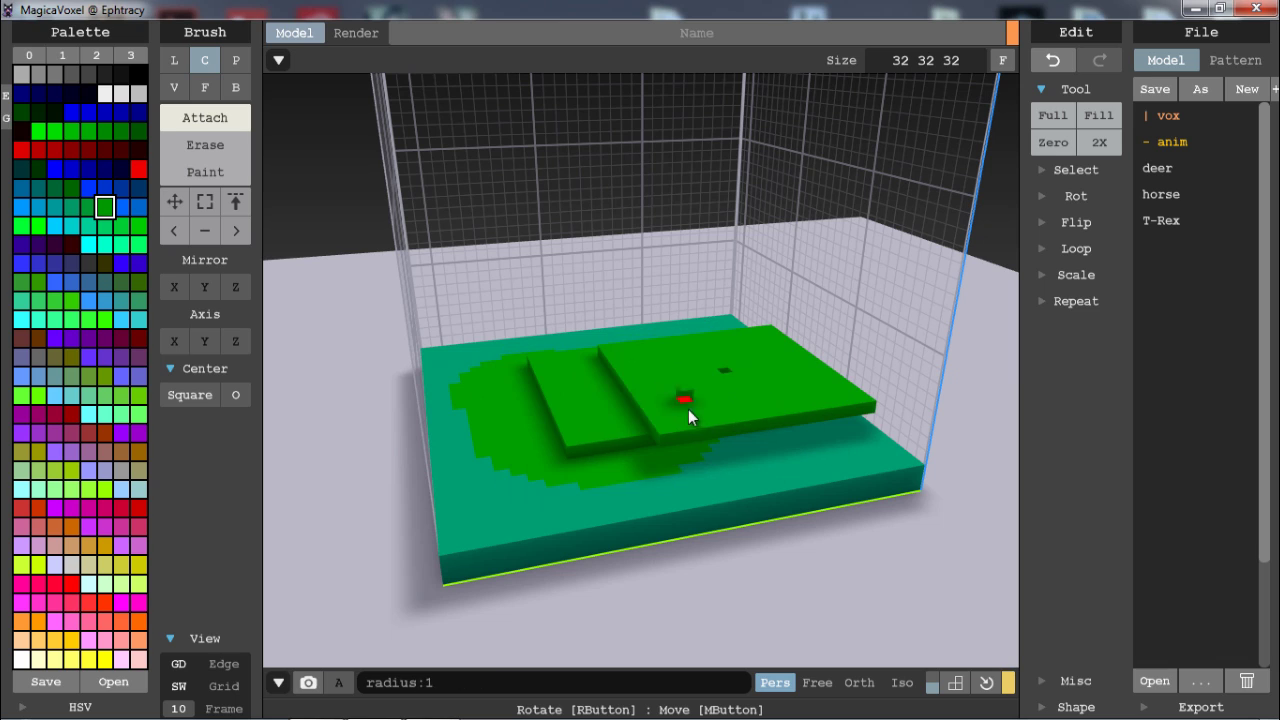
{"action": "left_click_drag", "start_coordinate": [686, 404], "coordinate": [689, 418]}
{"action": "left_click_drag", "start_coordinate": [606, 381], "coordinate": [637, 400]}
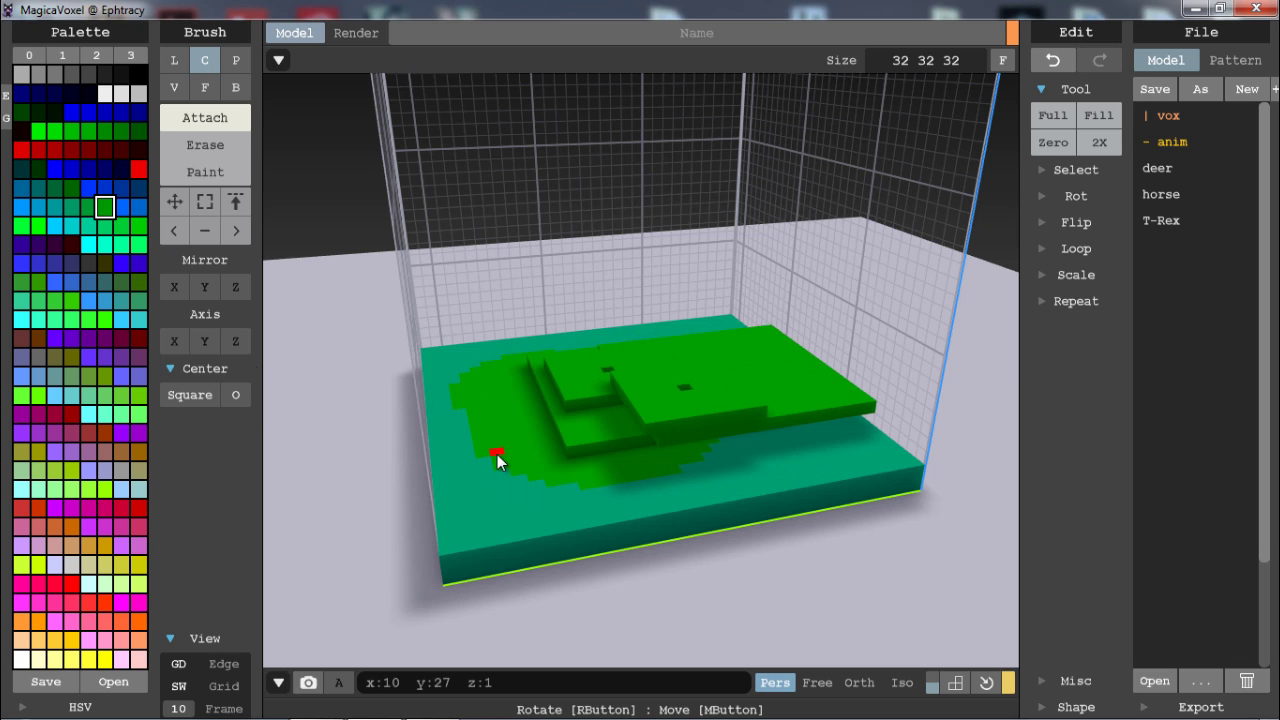
{"action": "left_click_drag", "start_coordinate": [497, 451], "coordinate": [644, 521]}
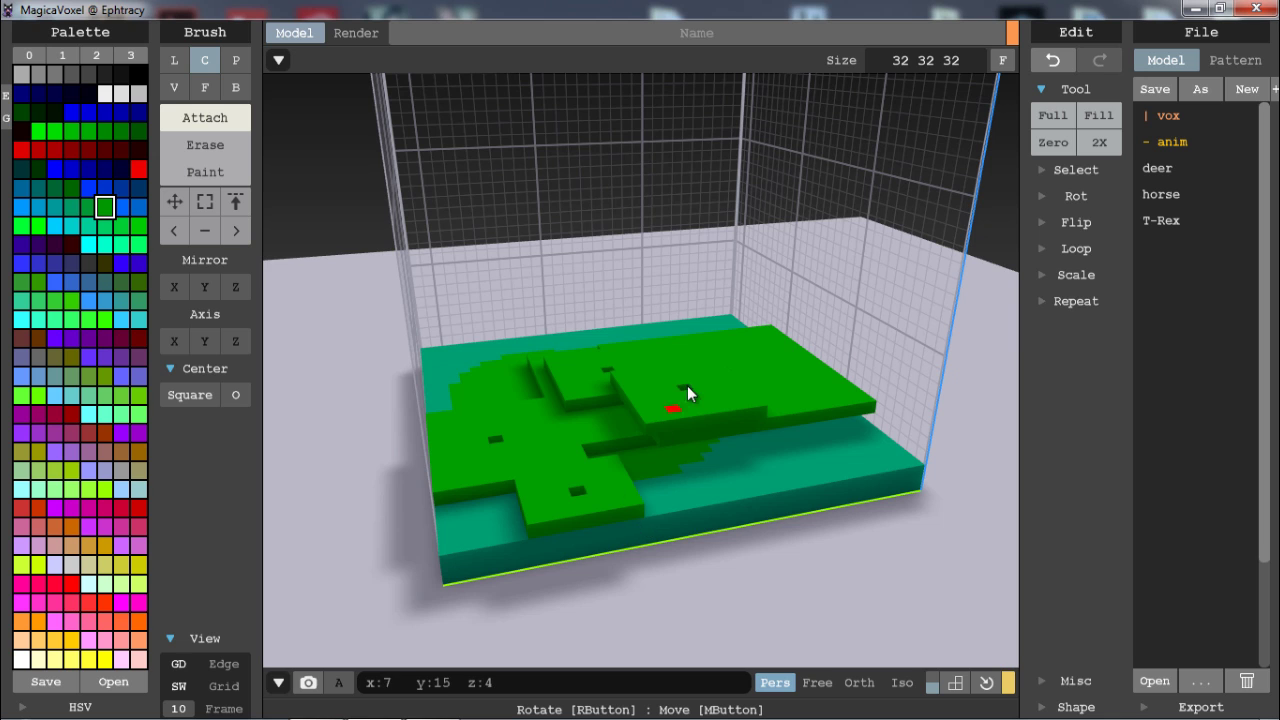
- With the size set to even, attach small green squares and a large green circle on top of the square layers
{"action": "right_click_drag", "start_coordinate": [687, 385], "coordinate": [669, 429]}
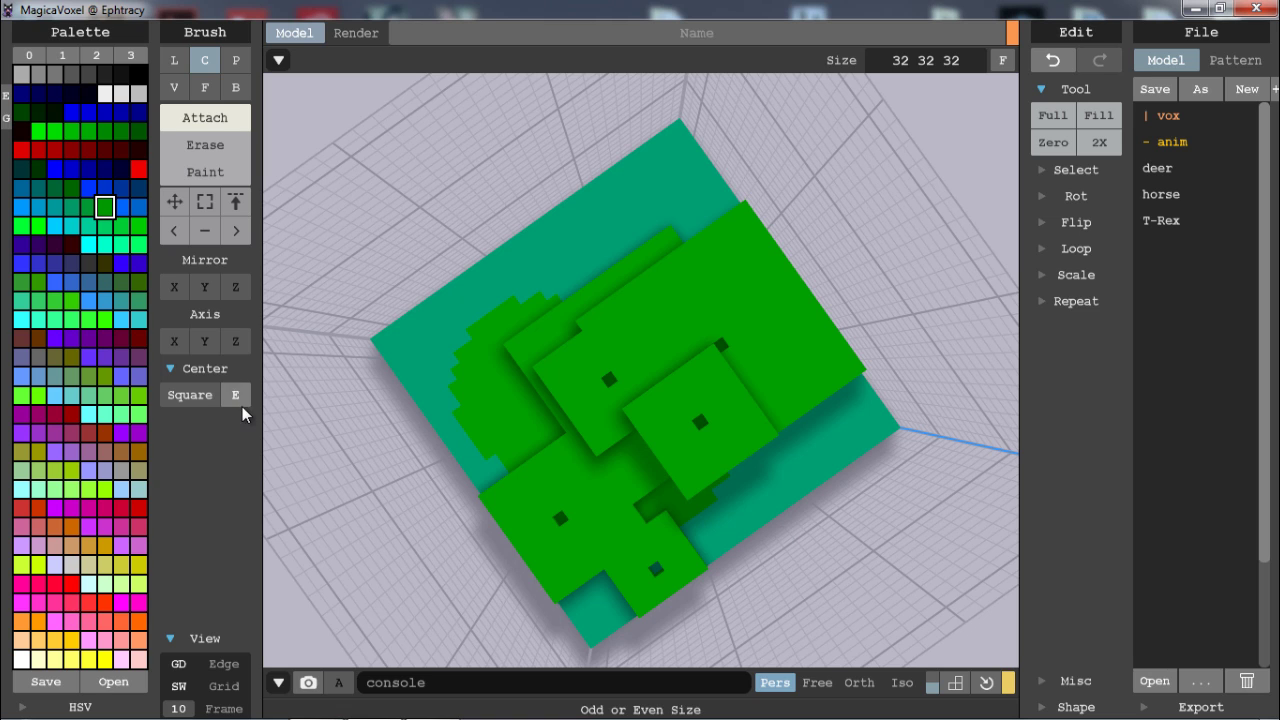
{"action": "left_click_drag", "start_coordinate": [562, 260], "coordinate": [612, 268]}
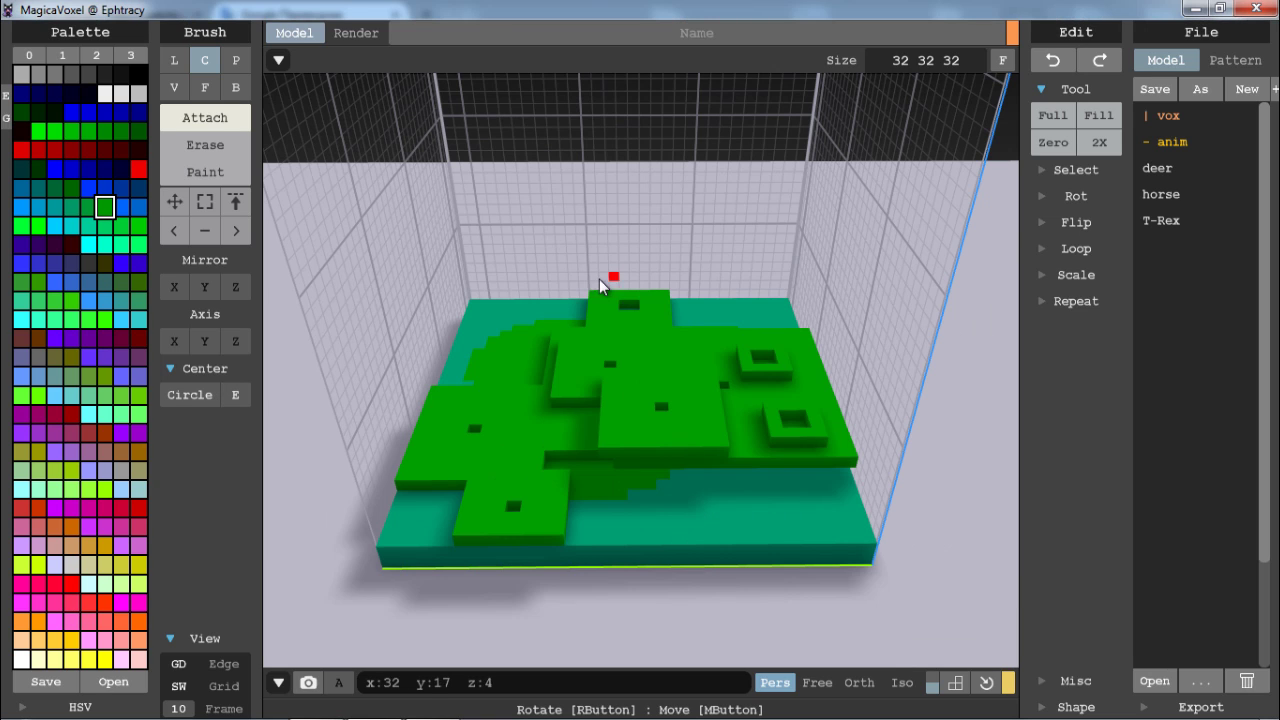
{"action": "mouse_move", "coordinate": [645, 340]}
{"action": "left_mouse_down"}
{"action": "mouse_move", "coordinate": [780, 443]}
{"action": "mouse_move", "coordinate": [766, 503]}
{"action": "left_mouse_up"}
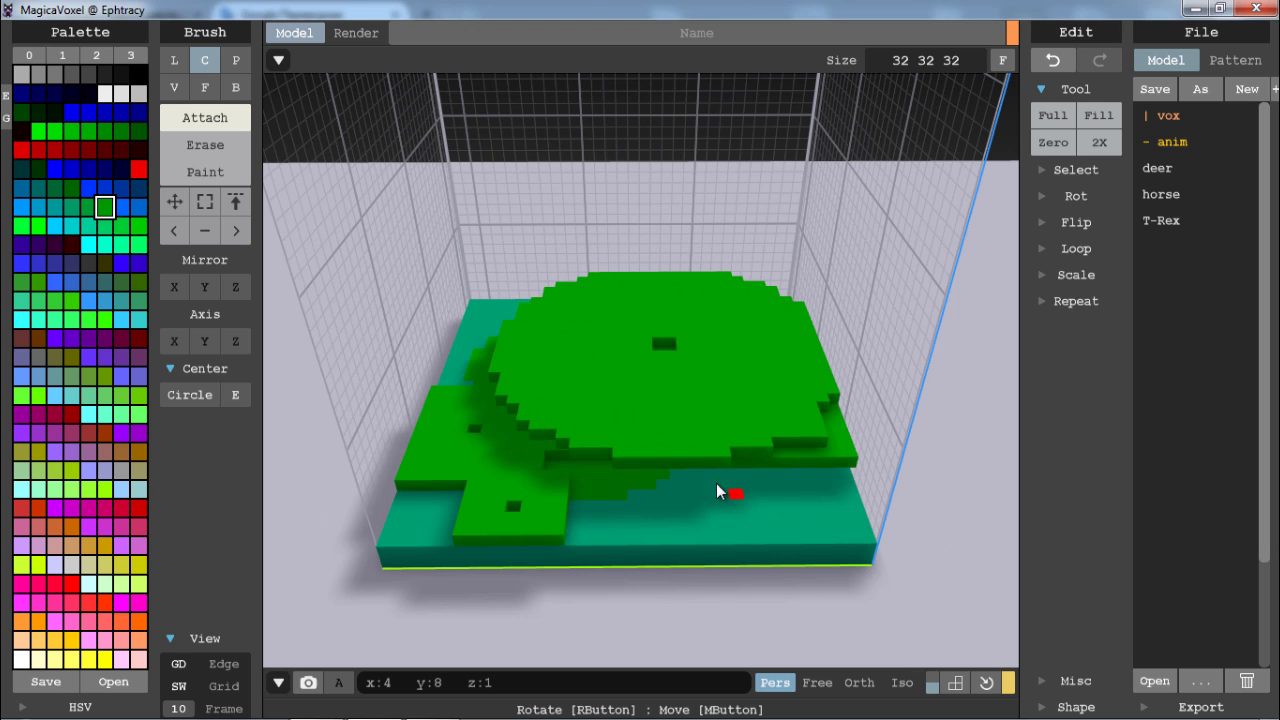
{"action": "right_click_drag", "start_coordinate": [709, 337], "coordinate": [692, 427]}
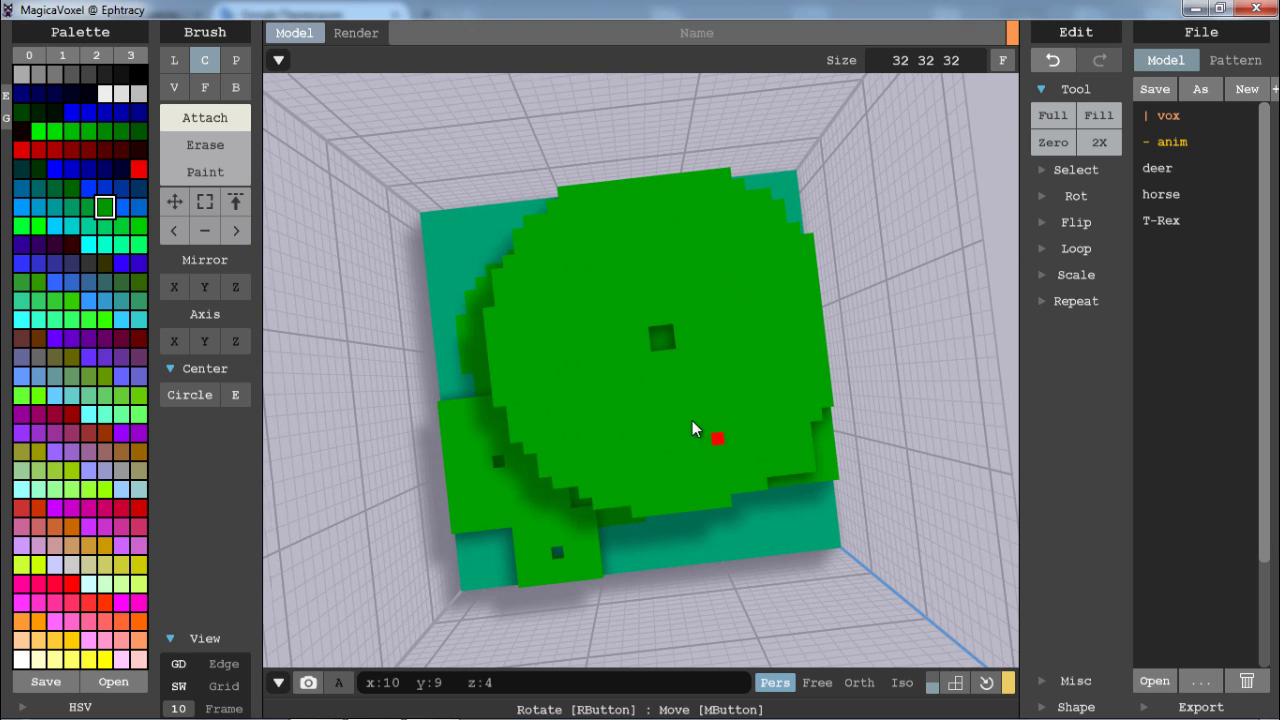
{"action": "scroll", "coordinate": [667, 327], "scroll_direction": "up", "scroll_amount": 5}
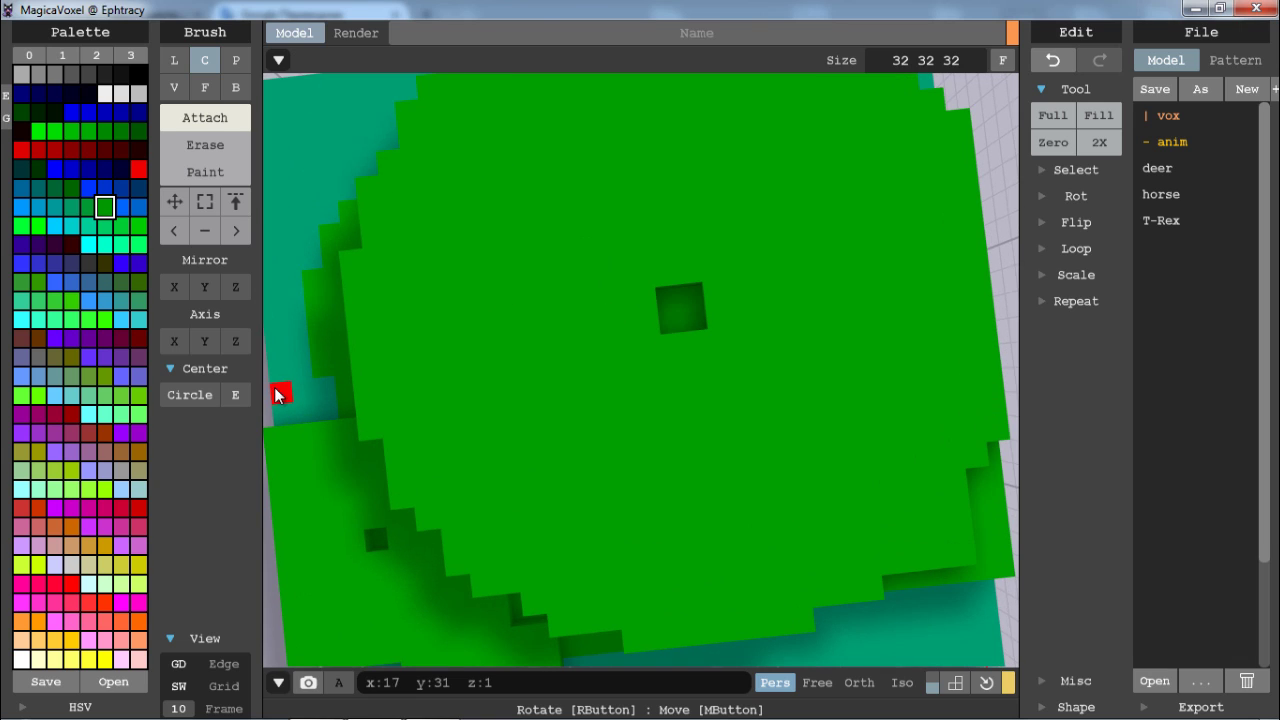
- Attach an odd-sized green circle on top of the large circle and undo it
{"action": "left_click", "coordinate": [240, 394]}
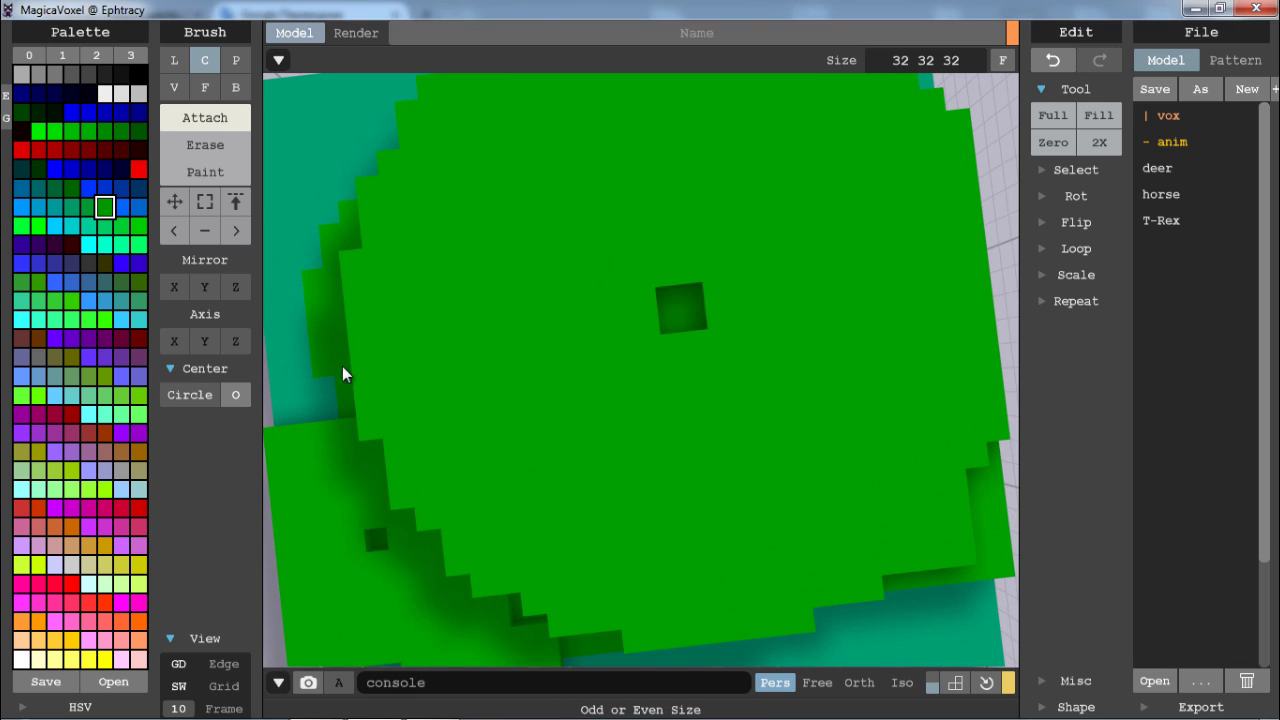
{"action": "left_click_drag", "start_coordinate": [555, 251], "coordinate": [718, 340]}
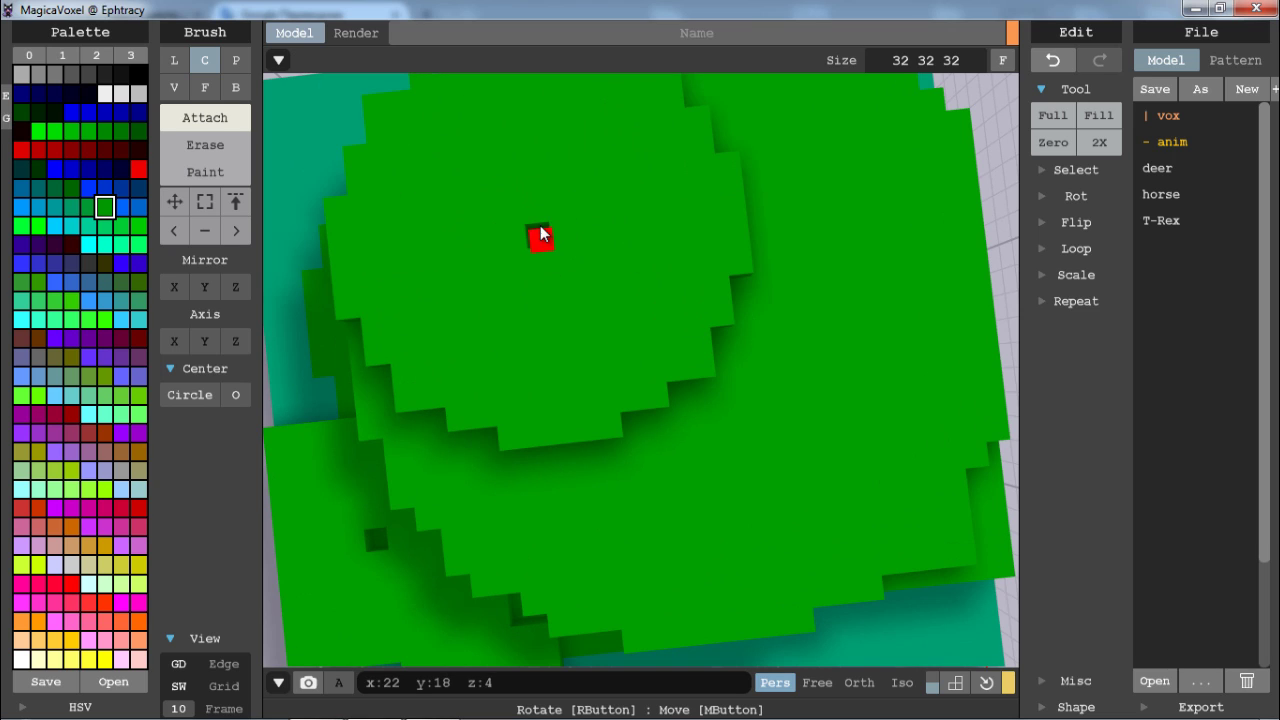
{"action": "key", "text": "ctrl+z"}
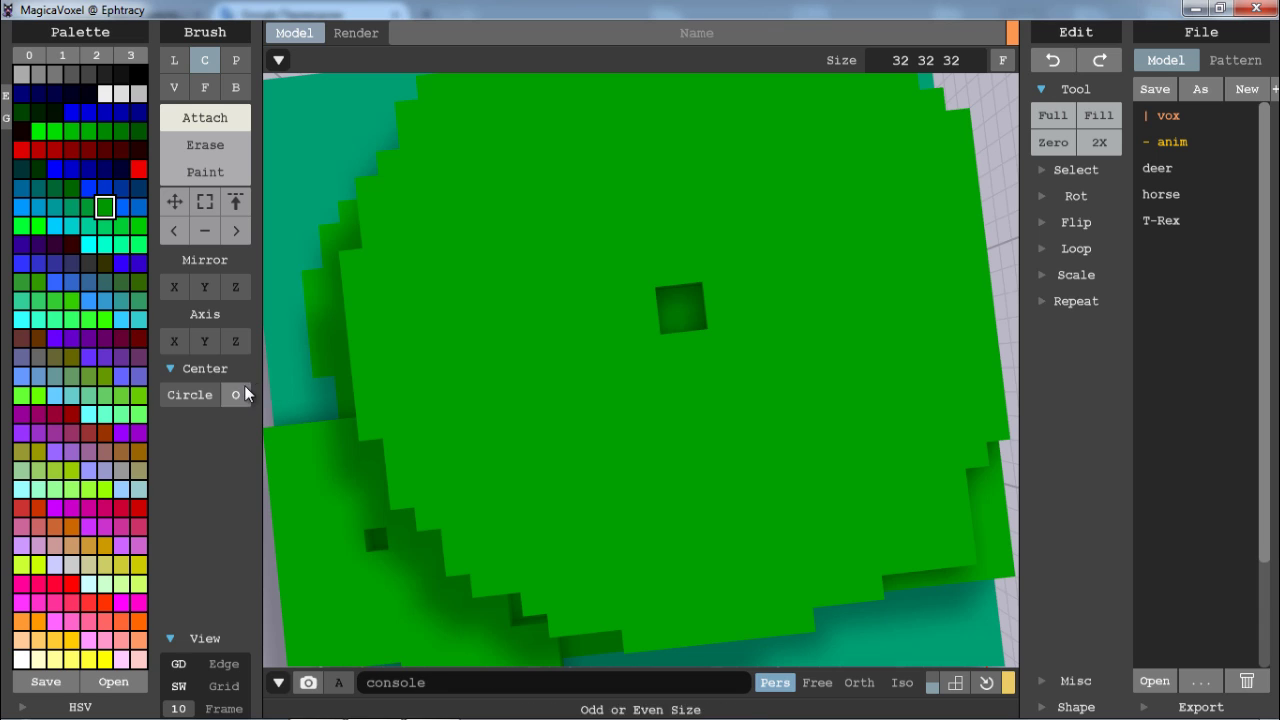
- Switch back to even size and attach a smaller green circle on top of the large one
{"action": "left_click", "coordinate": [236, 394]}
{"action": "left_click_drag", "start_coordinate": [645, 258], "coordinate": [737, 309]}
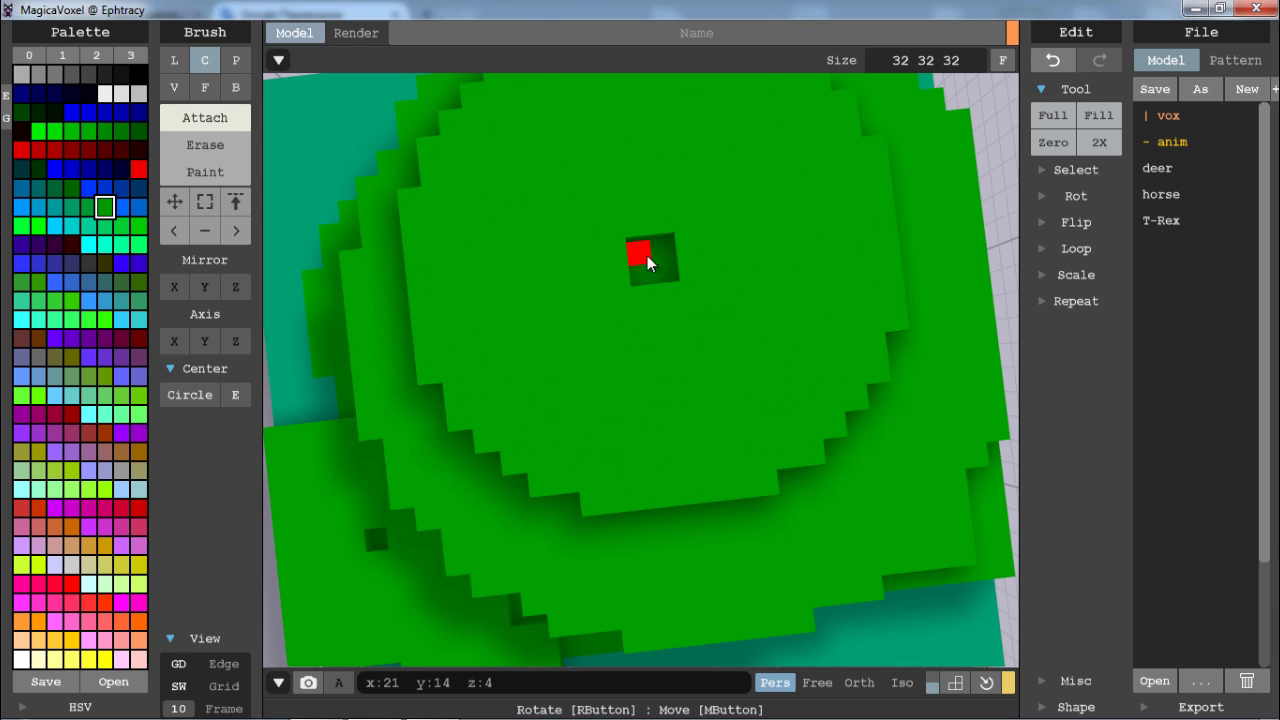
{"action": "right_click_drag", "start_coordinate": [779, 430], "coordinate": [329, 379]}
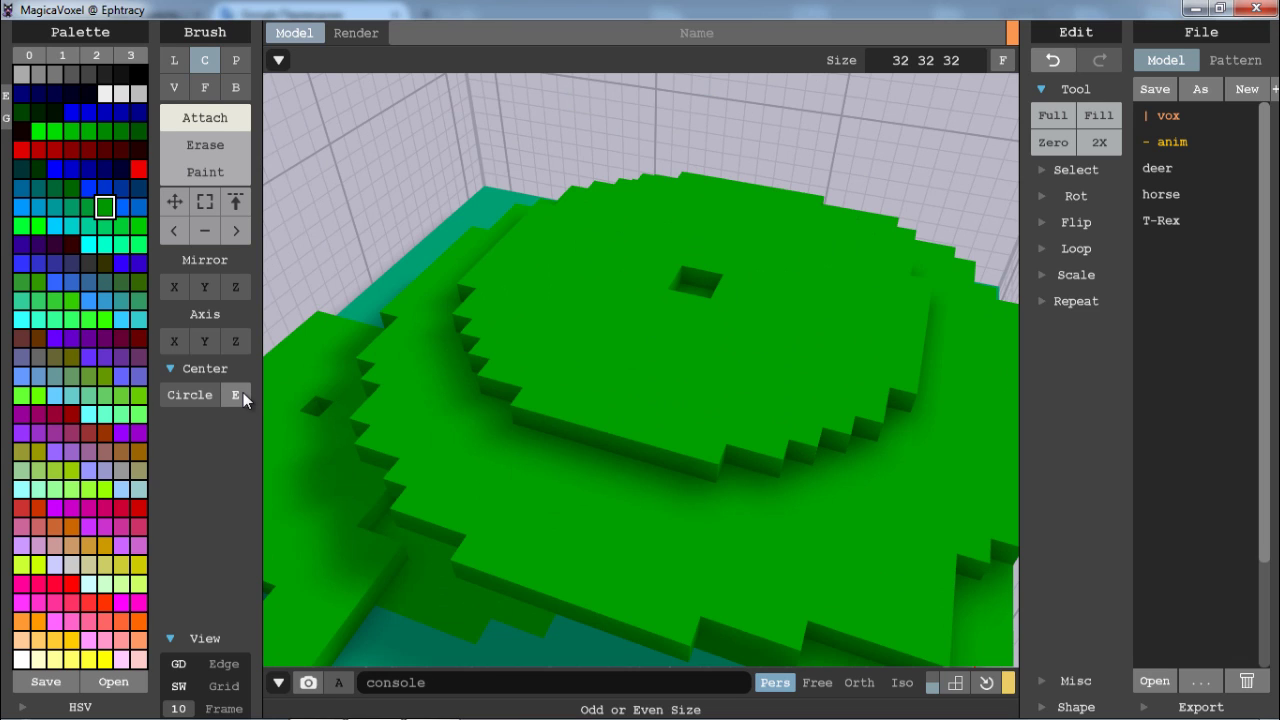
{"action": "scroll", "coordinate": [769, 269], "scroll_direction": "down", "scroll_amount": 3}
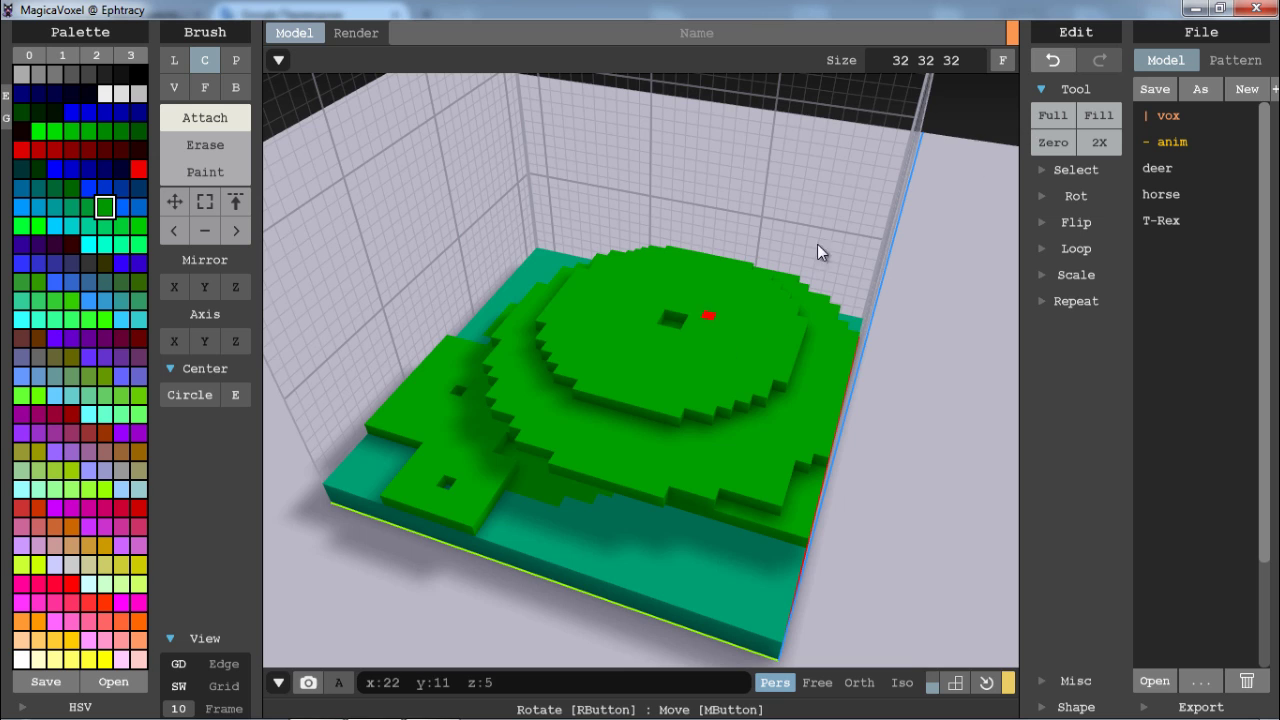
{"action": "mouse_move", "coordinate": [817, 248]}
{"action": "right_mouse_down"}
{"action": "mouse_move", "coordinate": [874, 277]}
{"action": "mouse_move", "coordinate": [815, 282]}
{"action": "mouse_move", "coordinate": [760, 257]}
{"action": "mouse_move", "coordinate": [776, 300]}
{"action": "right_mouse_up"}
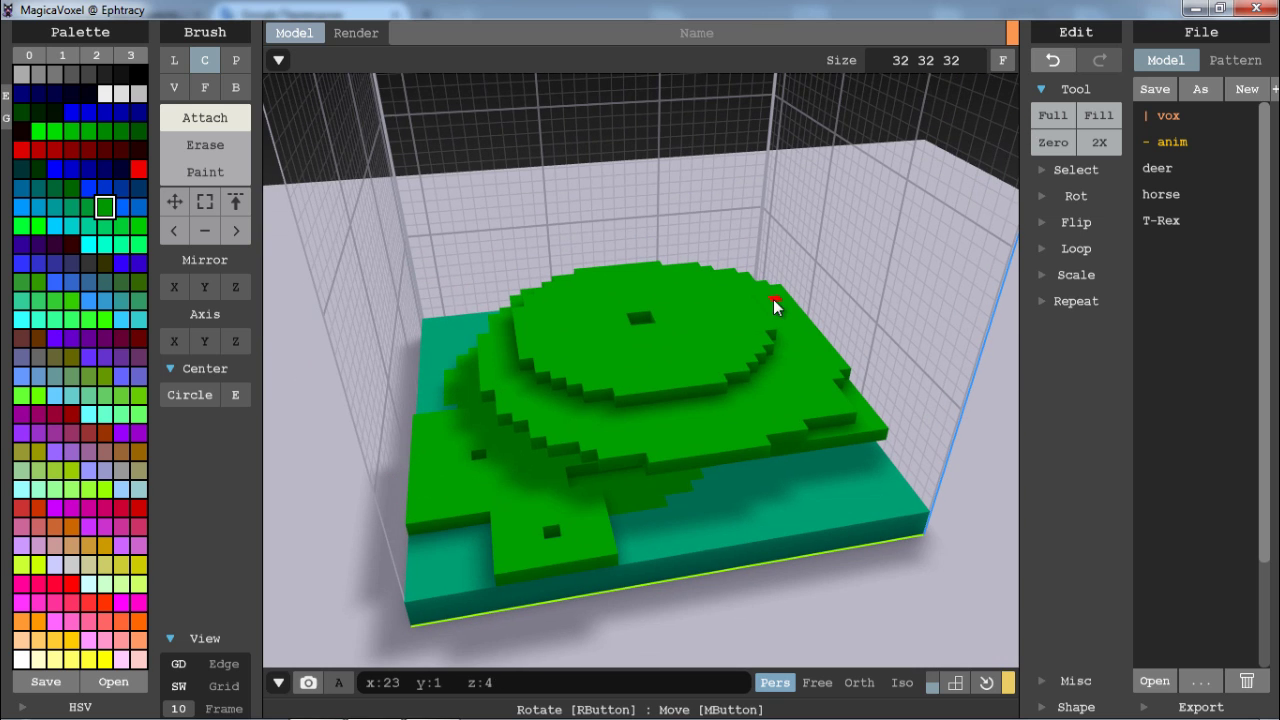
- Switch the brush to Pattern mode and attach the castle pattern on top of the green circles
{"action": "left_click", "coordinate": [240, 63]}
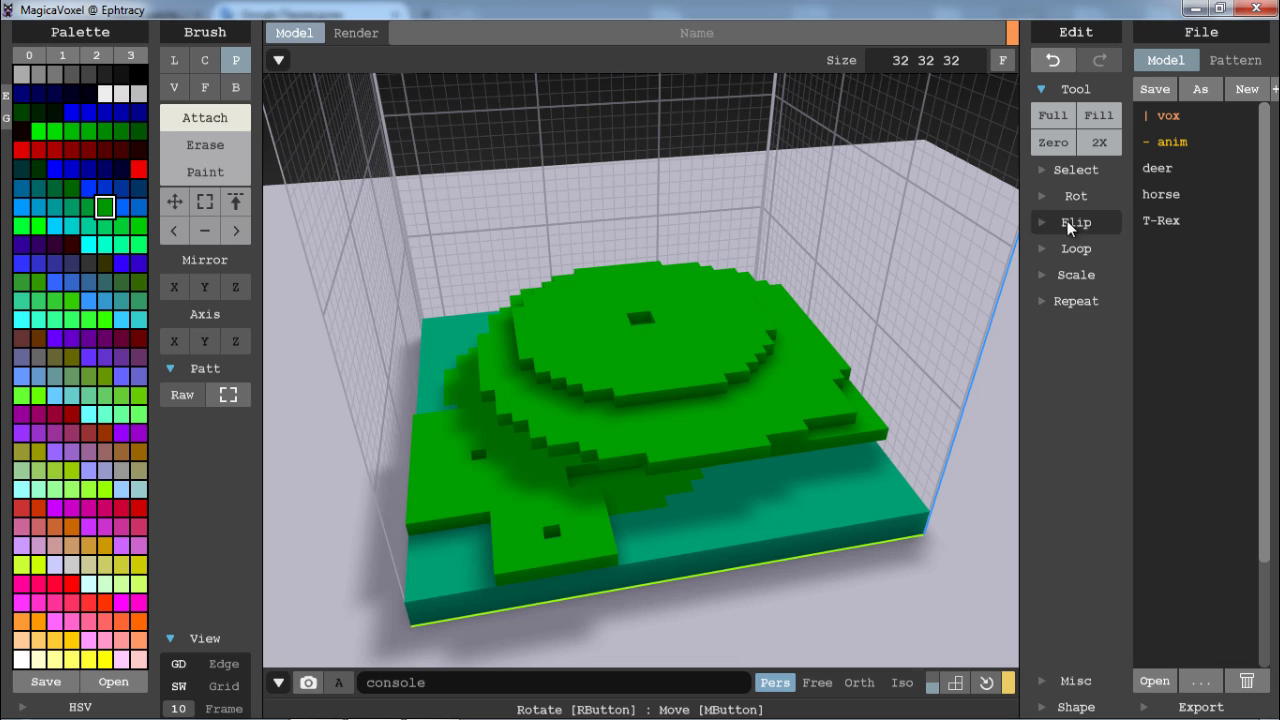
{"action": "left_click", "coordinate": [1238, 61]}
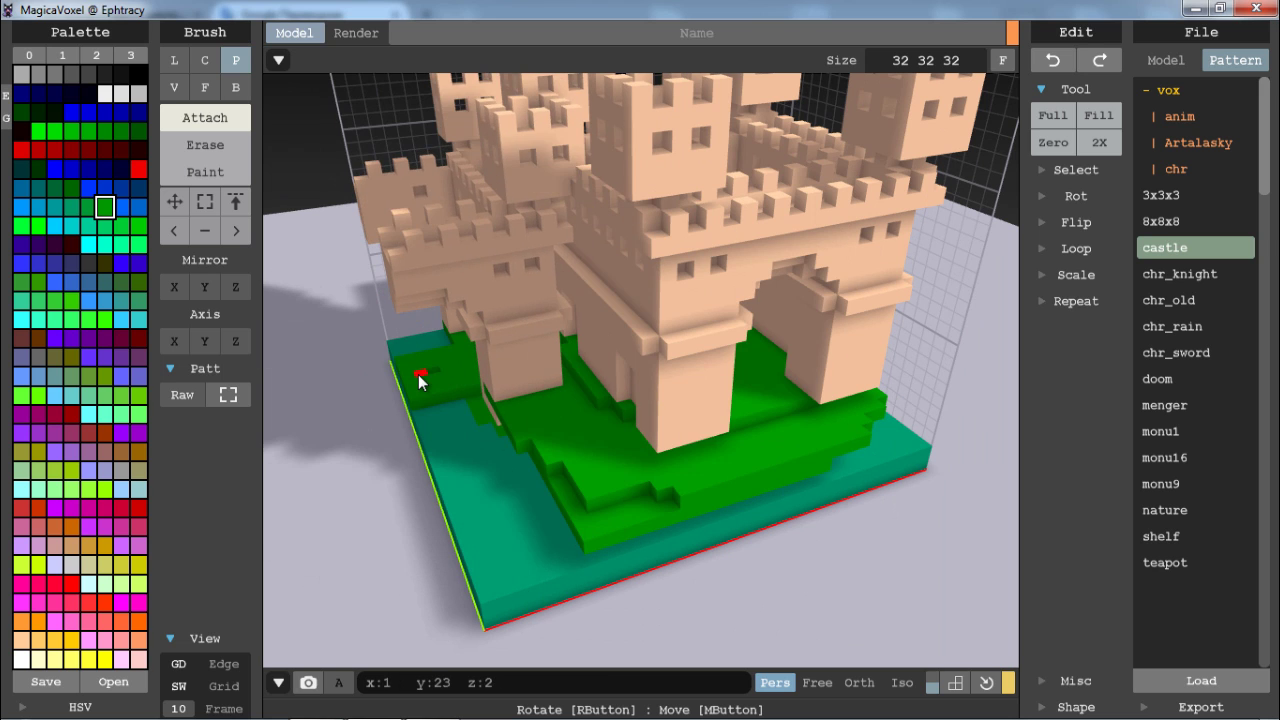
- Preview the chr_knight and monu1 patterns and attach the 3x3x3 pattern in front of the castle gate
{"action": "left_click", "coordinate": [1185, 274]}
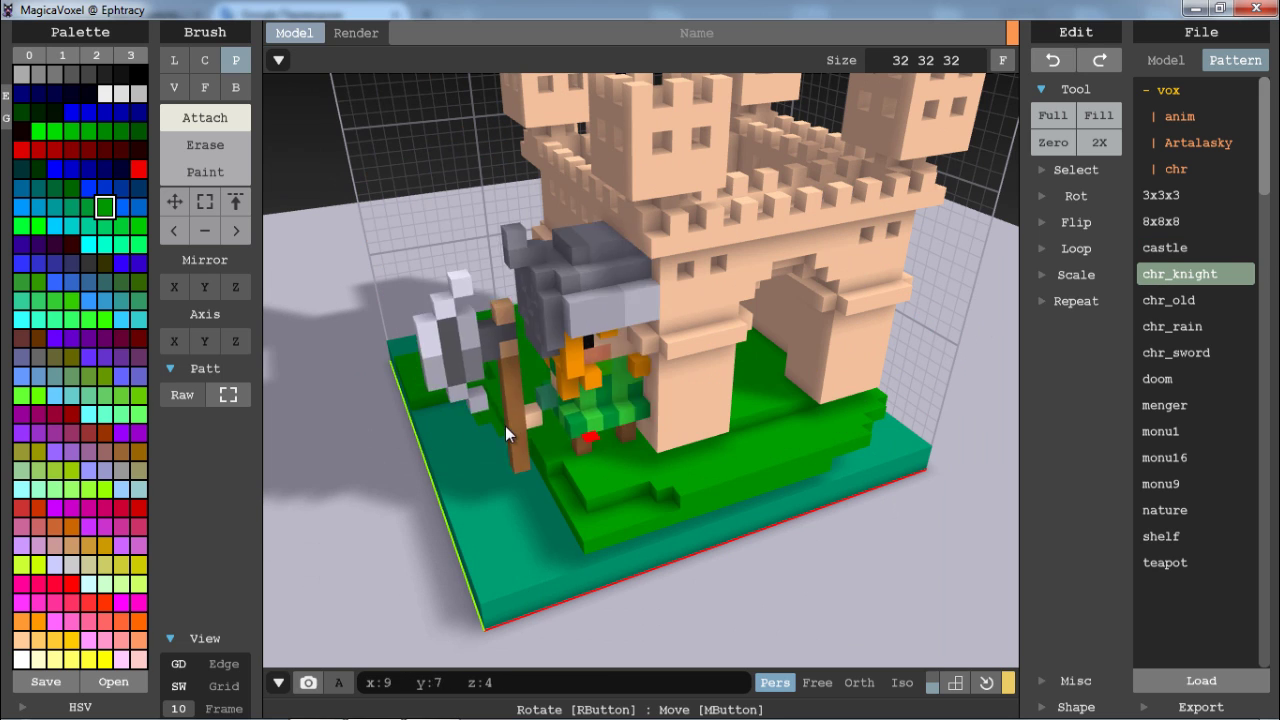
{"action": "left_click", "coordinate": [1160, 431]}
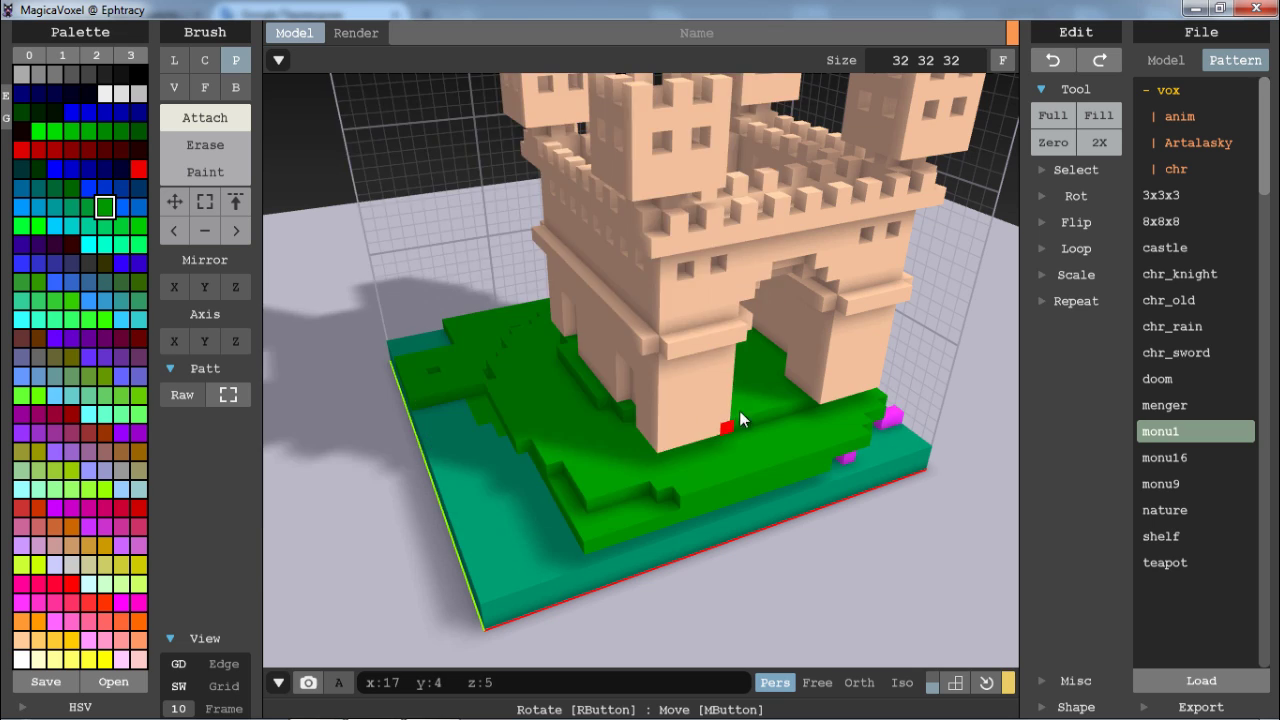
{"action": "left_click", "coordinate": [1165, 195]}
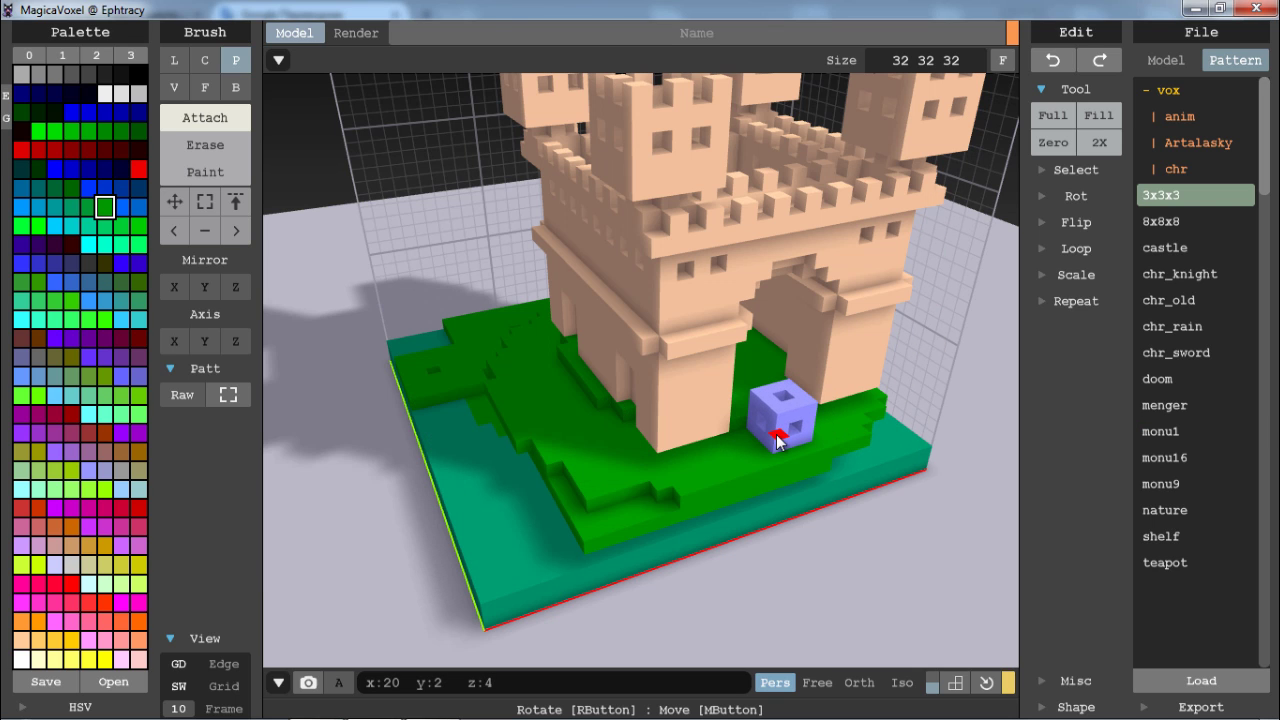
{"action": "left_click", "coordinate": [776, 440]}
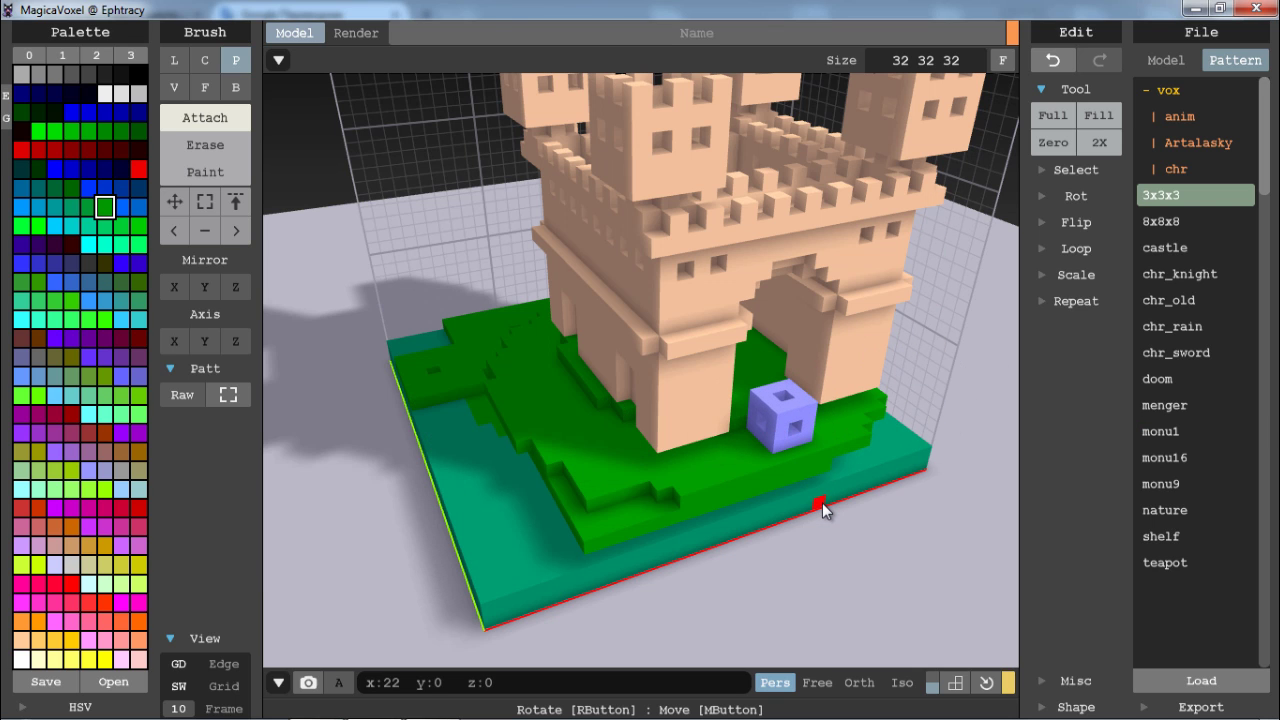
{"action": "mouse_move", "coordinate": [815, 432]}
{"action": "right_mouse_down"}
{"action": "mouse_move", "coordinate": [694, 380]}
{"action": "mouse_move", "coordinate": [814, 391]}
{"action": "mouse_move", "coordinate": [900, 345]}
{"action": "right_mouse_up"}
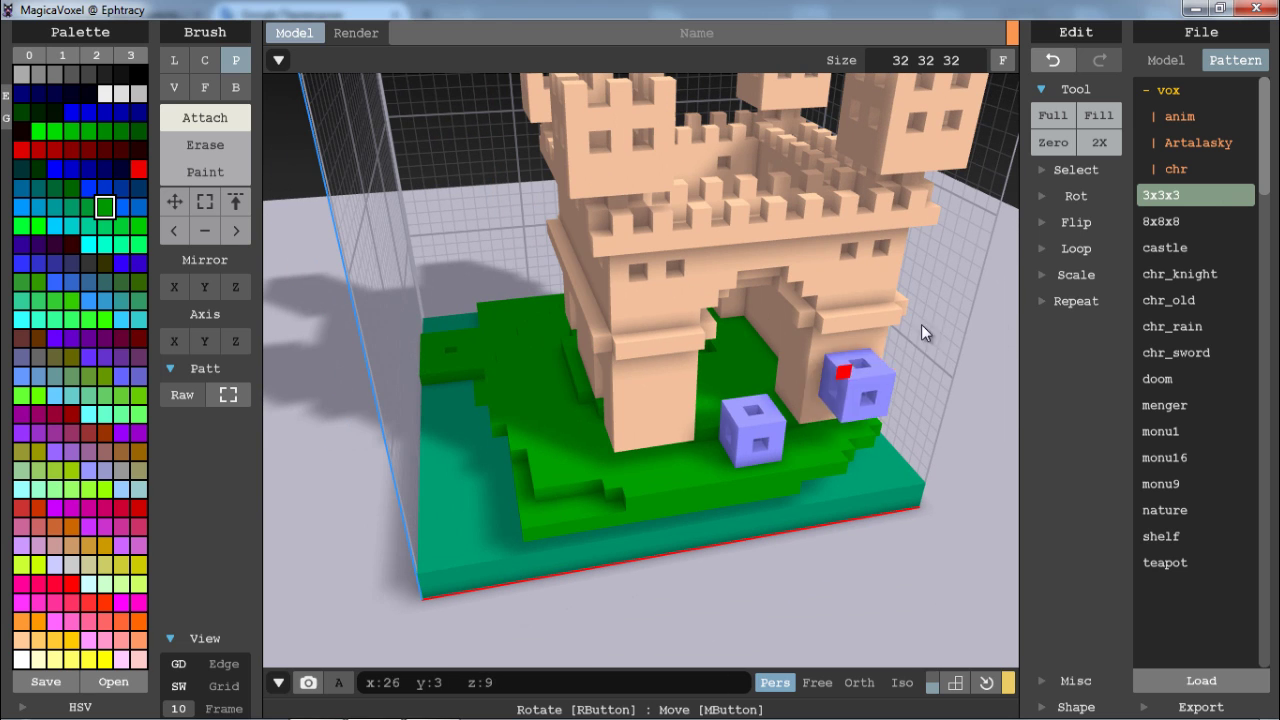
- Switch to the Voxel brush, draw freehand green strokes on the floor beside the castle, and undo them
{"action": "key", "text": "v"}
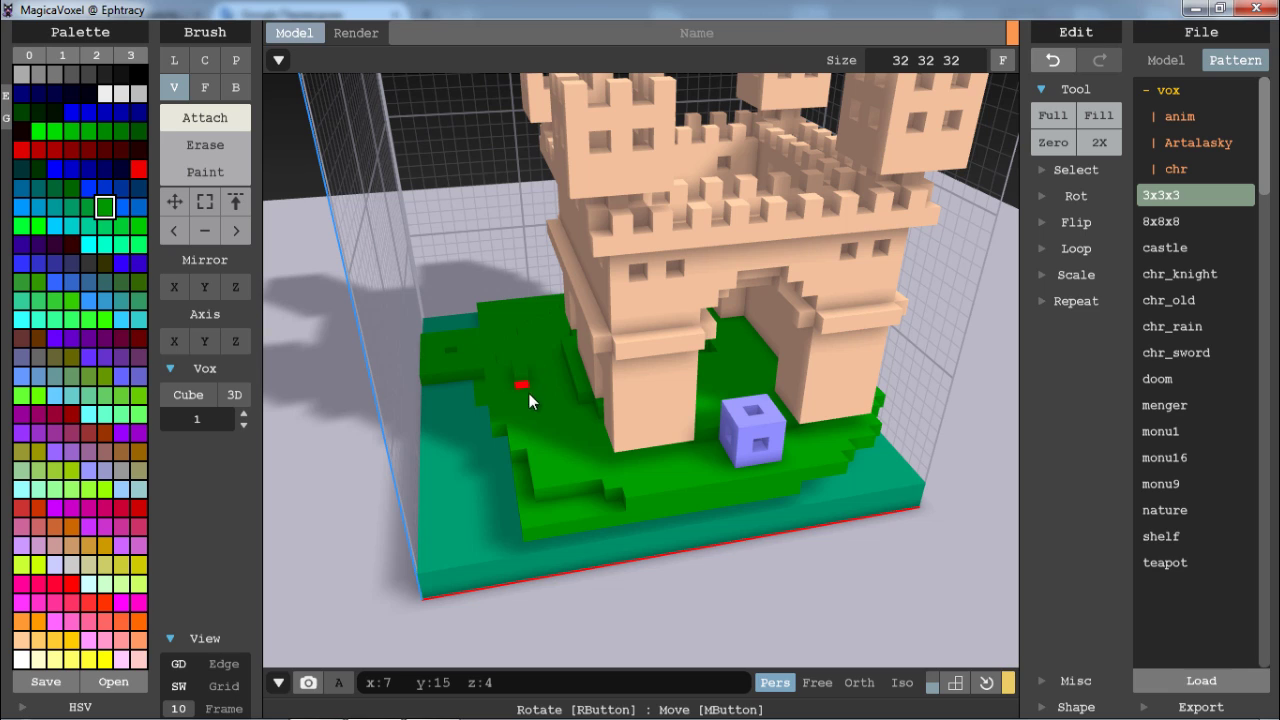
{"action": "left_click_drag", "start_coordinate": [452, 454], "coordinate": [476, 538]}
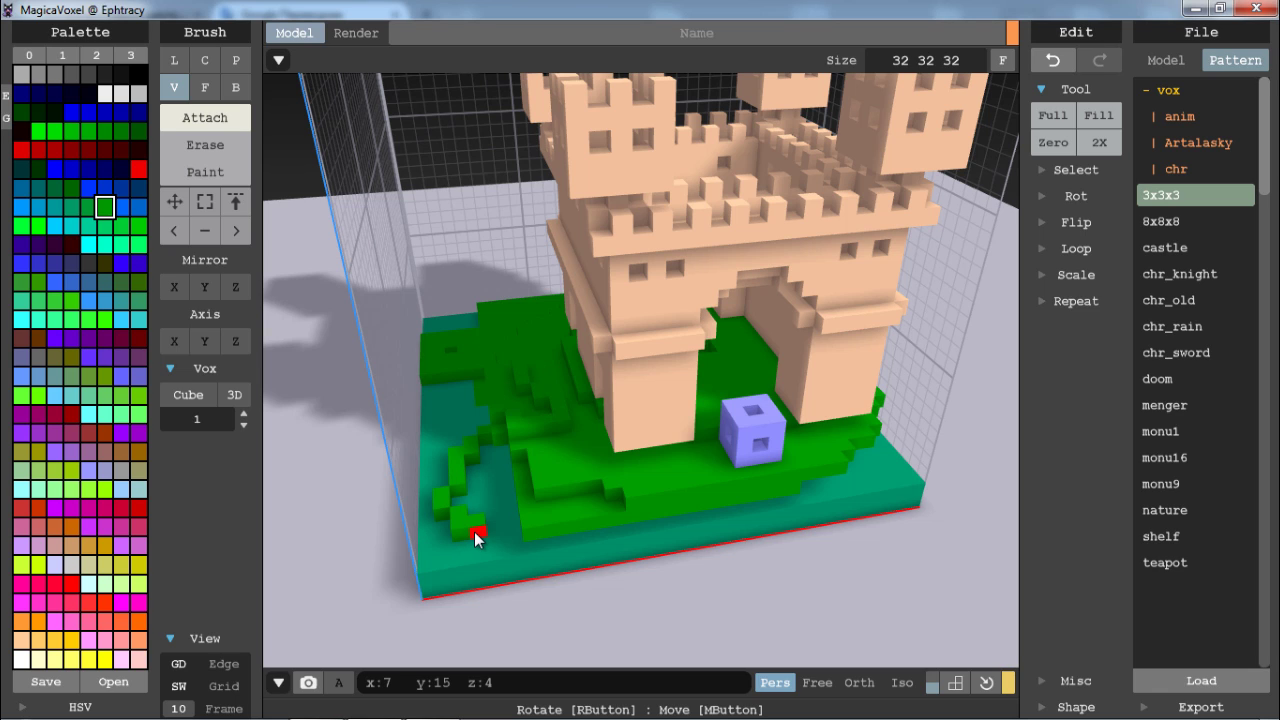
{"action": "mouse_move", "coordinate": [573, 489]}
{"action": "left_mouse_down"}
{"action": "mouse_move", "coordinate": [692, 472]}
{"action": "mouse_move", "coordinate": [532, 454]}
{"action": "mouse_move", "coordinate": [450, 392]}
{"action": "mouse_move", "coordinate": [468, 453]}
{"action": "left_mouse_up"}
{"action": "key", "text": "ctrl+z"}
{"action": "key", "text": "ctrl+z"}
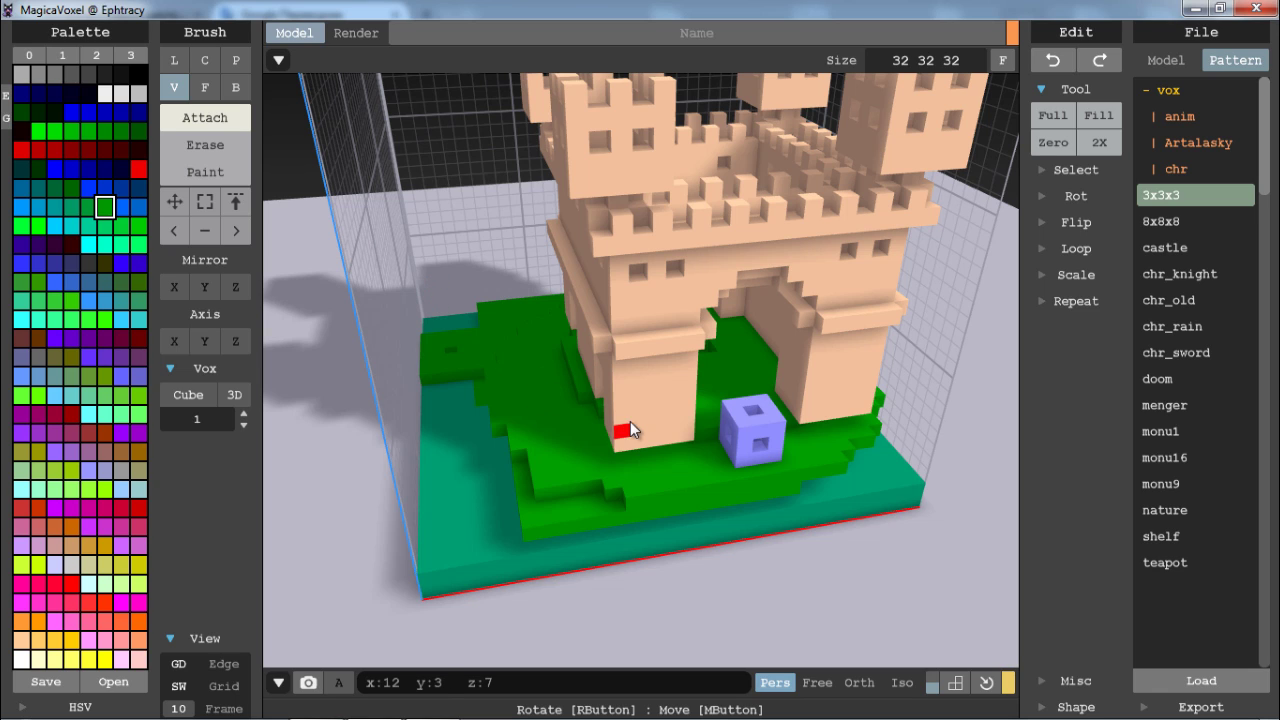
- Draw a voxel stroke across the castle's front and a Paint stroke on its wall, undo both, and return to Attach
{"action": "mouse_move", "coordinate": [630, 421]}
{"action": "left_mouse_down"}
{"action": "mouse_move", "coordinate": [663, 343]}
{"action": "mouse_move", "coordinate": [718, 278]}
{"action": "mouse_move", "coordinate": [808, 272]}
{"action": "mouse_move", "coordinate": [848, 400]}
{"action": "left_mouse_up"}
{"action": "key", "text": "ctrl+z"}
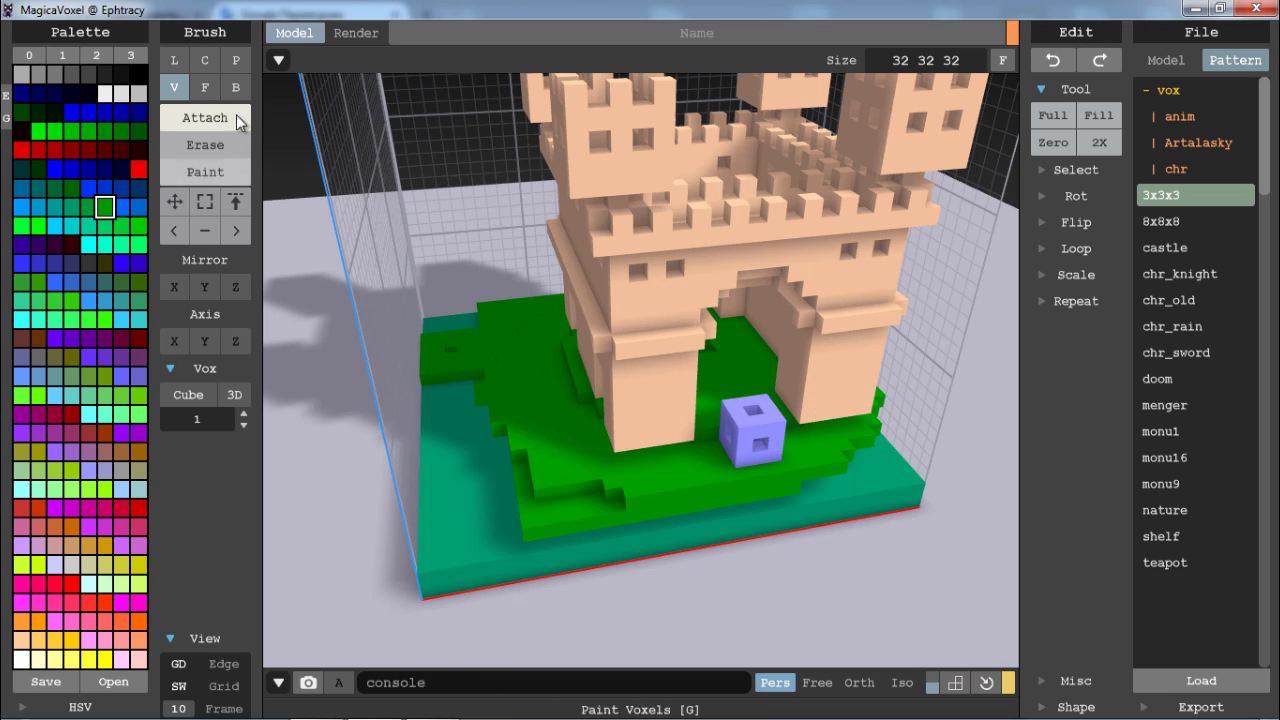
{"action": "left_click", "coordinate": [228, 167]}
{"action": "mouse_move", "coordinate": [651, 366]}
{"action": "left_mouse_down"}
{"action": "mouse_move", "coordinate": [707, 284]}
{"action": "mouse_move", "coordinate": [620, 426]}
{"action": "mouse_move", "coordinate": [644, 366]}
{"action": "mouse_move", "coordinate": [720, 284]}
{"action": "mouse_move", "coordinate": [651, 397]}
{"action": "left_mouse_up"}
{"action": "key", "text": "ctrl+z"}
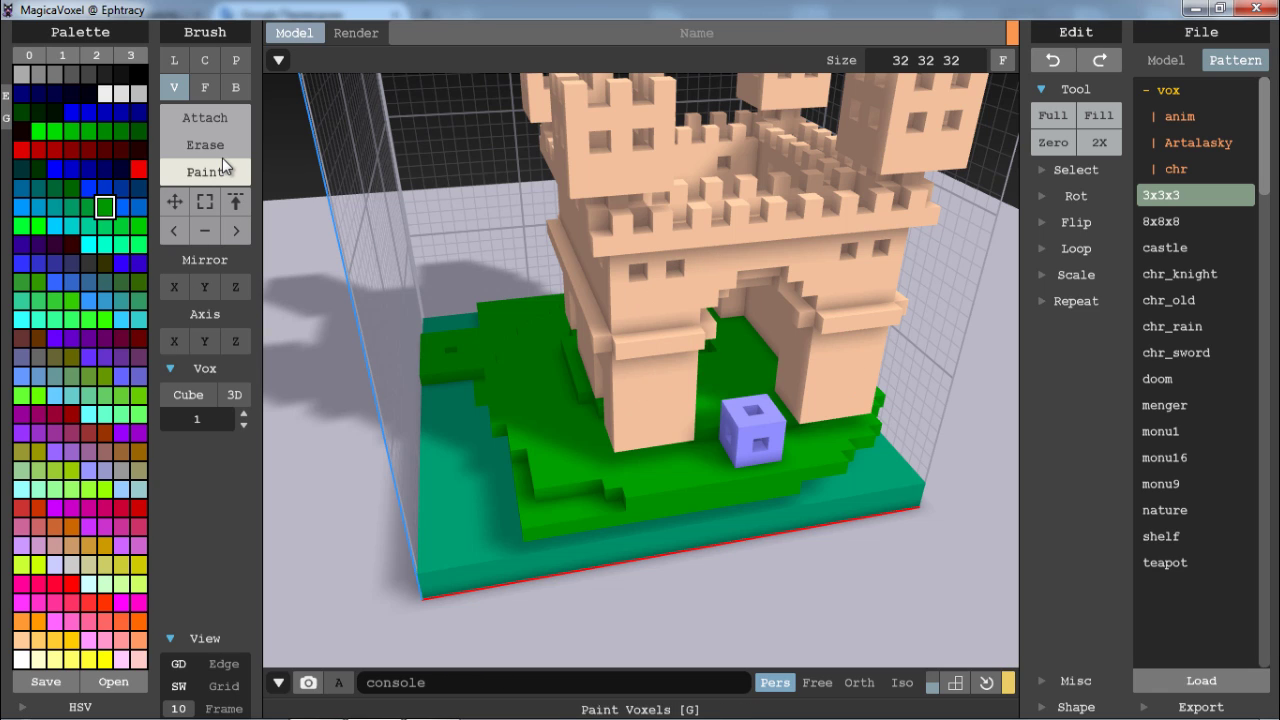
{"action": "left_click", "coordinate": [222, 119]}
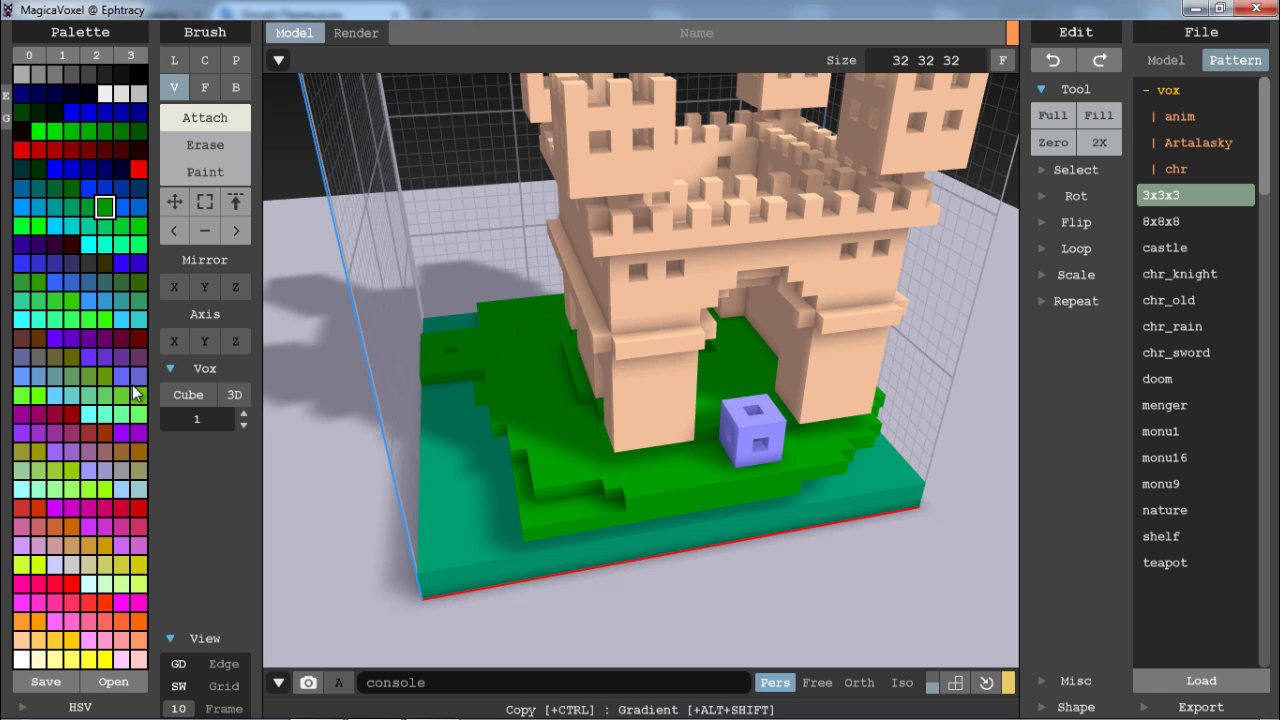
- Pick dark purple, attach a single voxel at the edge of the green layer, and undo it
{"action": "left_click", "coordinate": [105, 338]}
{"action": "left_click", "coordinate": [511, 412]}
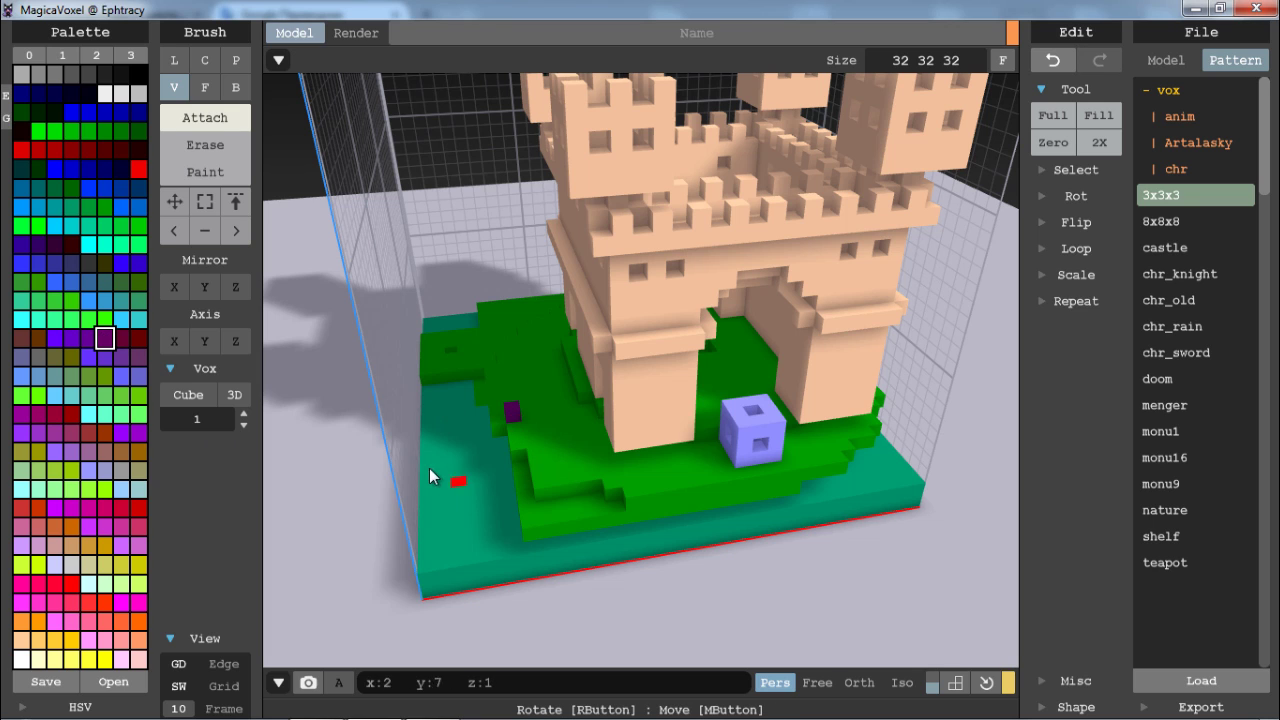
{"action": "key", "text": "ctrl+z"}
- Attach a purple cube with voxel size 2 and an adjoining one with size 3 beside the castle
{"action": "left_click", "coordinate": [242, 413]}
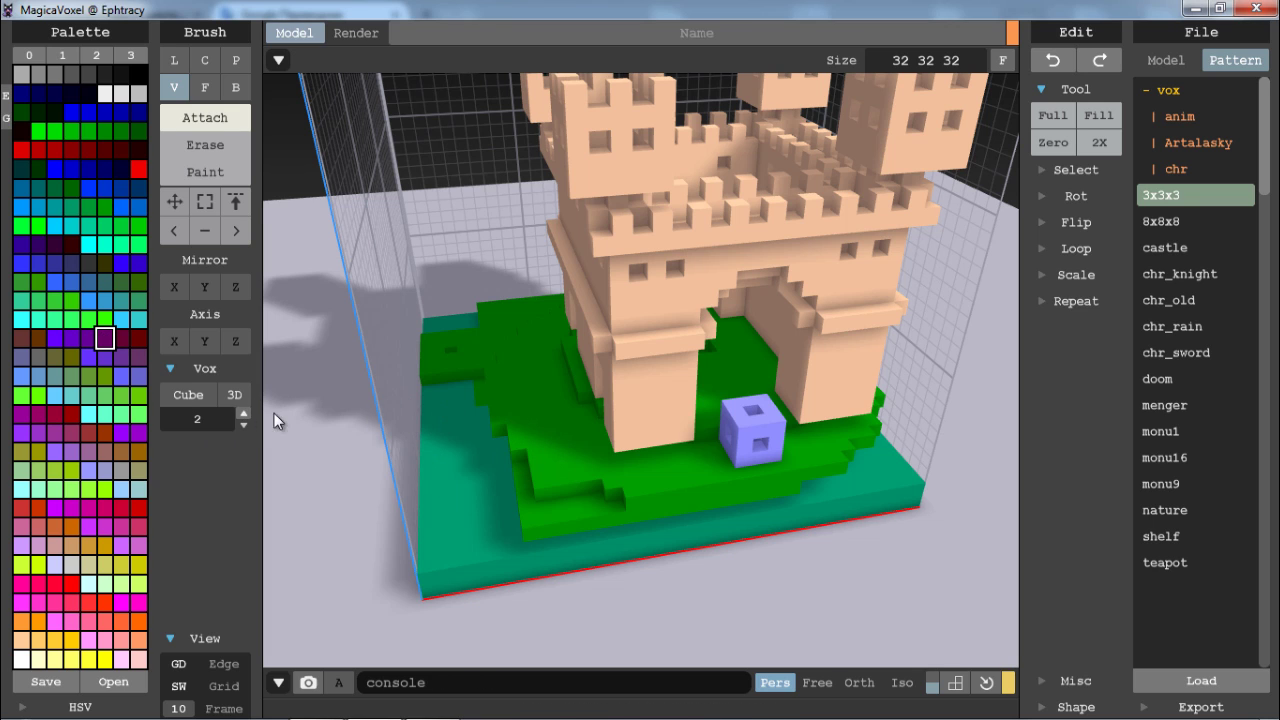
{"action": "scroll", "coordinate": [560, 460], "scroll_direction": "up", "scroll_amount": 3}
{"action": "left_click", "coordinate": [479, 431]}
{"action": "right_click_drag", "start_coordinate": [418, 392], "coordinate": [536, 420]}
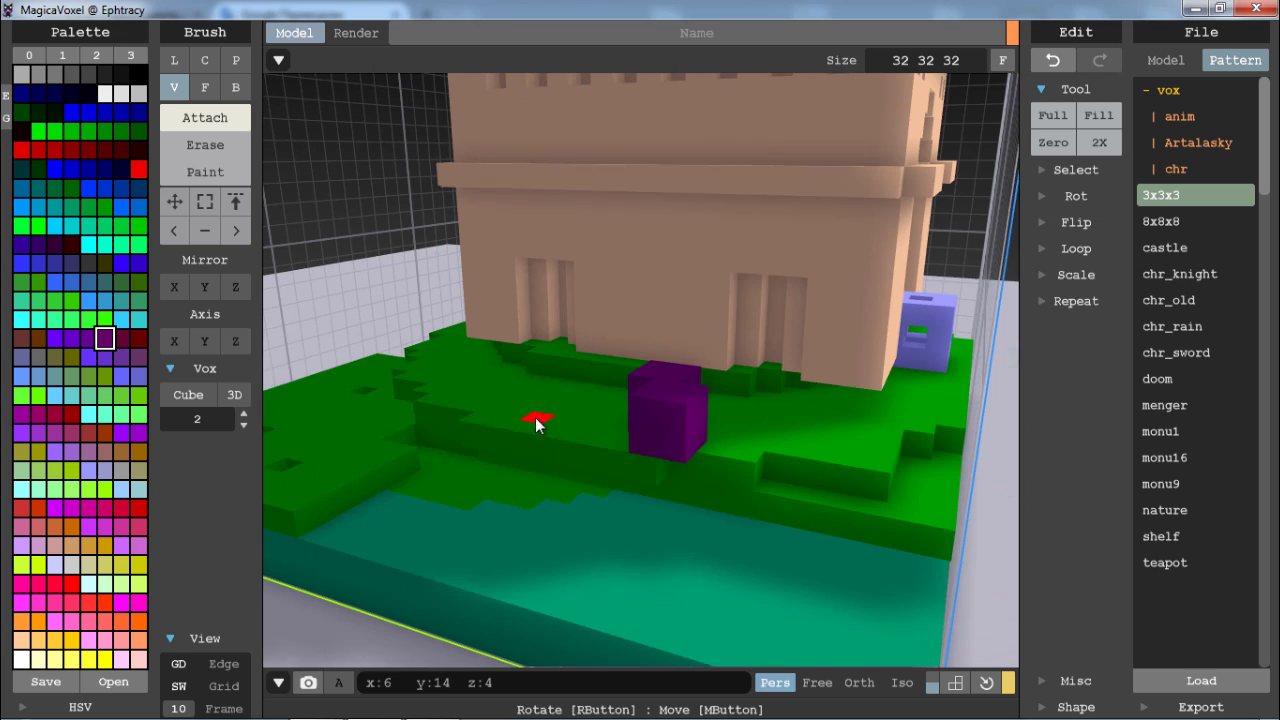
{"action": "left_click", "coordinate": [242, 411]}
{"action": "left_click", "coordinate": [743, 428]}
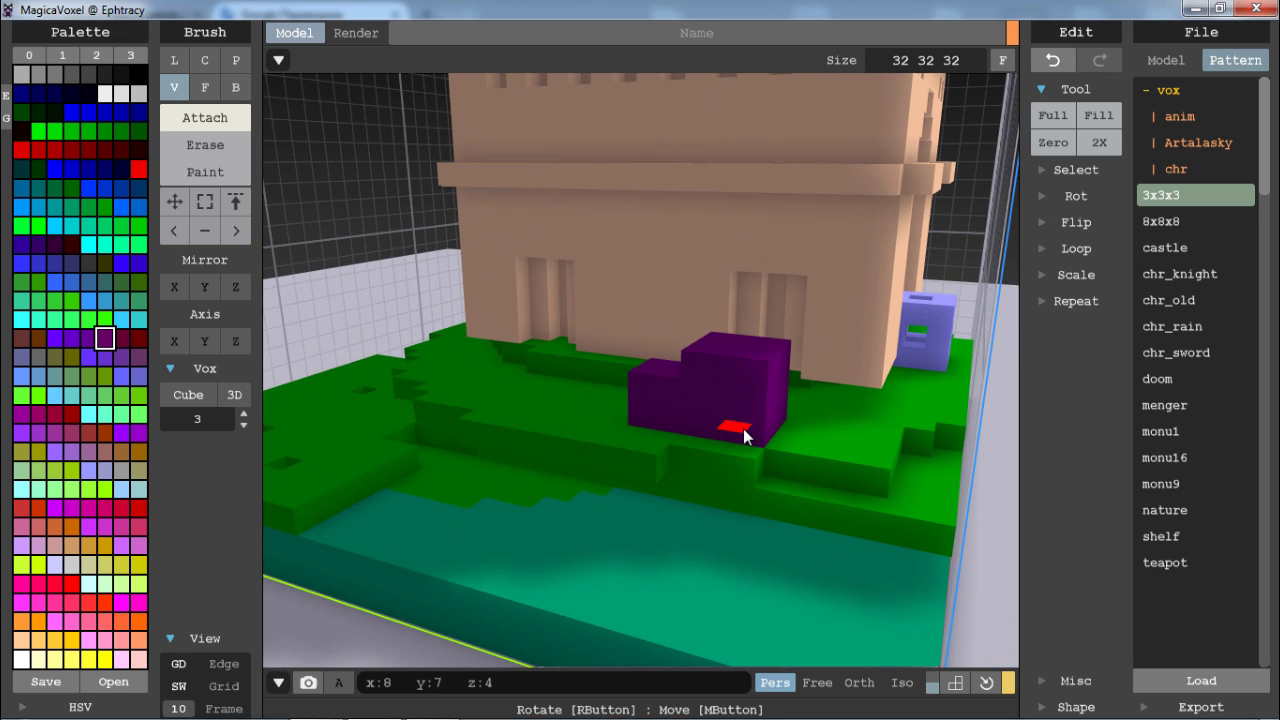
- Attach two adjoining purple cubes with voxel size 7 beside the castle, undoing the misplaced stroke between them
{"action": "left_click", "coordinate": [243, 413]}
{"action": "left_click", "coordinate": [243, 413]}
{"action": "left_click", "coordinate": [243, 413]}
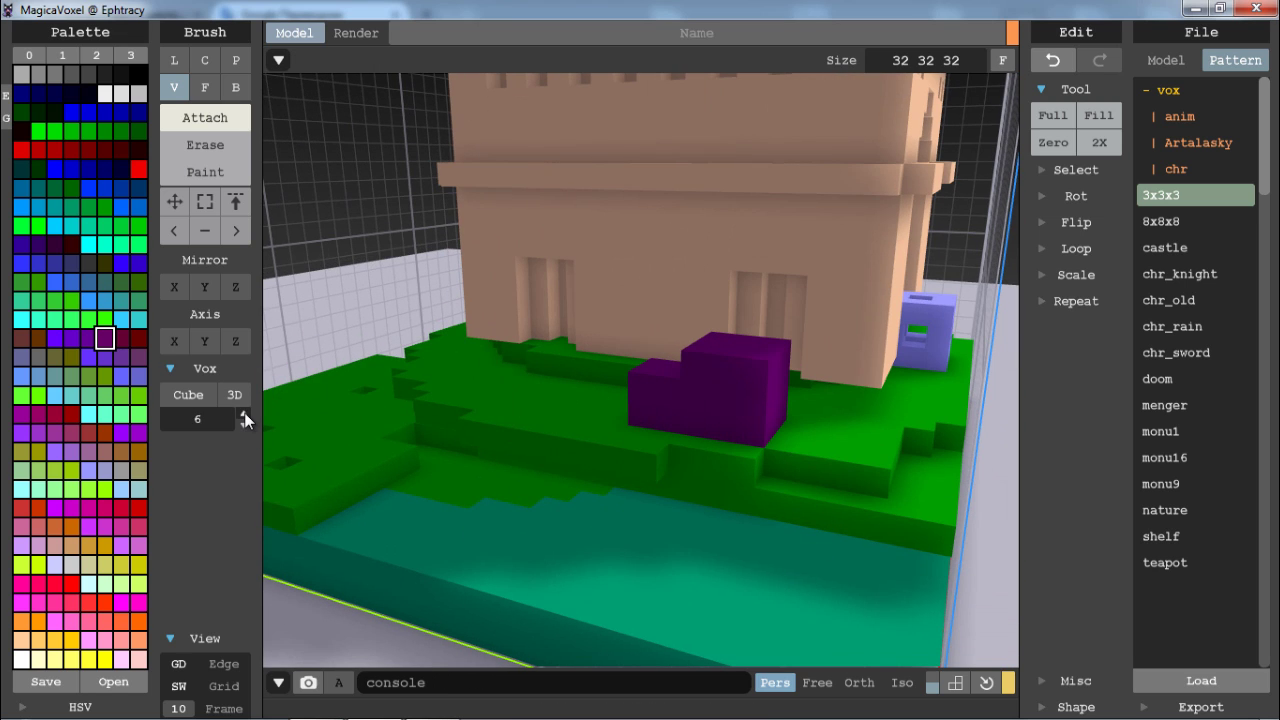
{"action": "left_click", "coordinate": [243, 413]}
{"action": "left_click", "coordinate": [847, 449]}
{"action": "mouse_move", "coordinate": [761, 443]}
{"action": "right_mouse_down"}
{"action": "mouse_move", "coordinate": [948, 505]}
{"action": "mouse_move", "coordinate": [957, 469]}
{"action": "right_mouse_up"}
{"action": "left_click_drag", "start_coordinate": [943, 354], "coordinate": [847, 378]}
{"action": "key", "text": "ctrl+z"}
{"action": "left_click", "coordinate": [960, 362]}
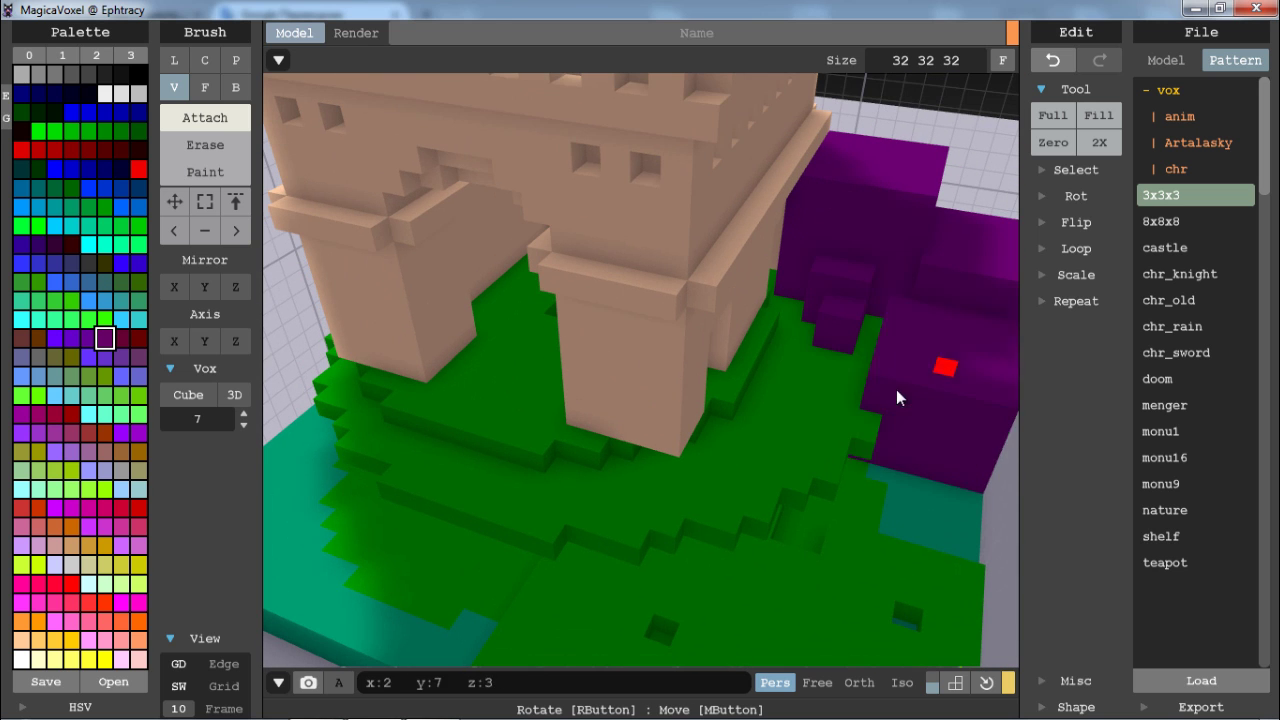
{"action": "mouse_move", "coordinate": [896, 397]}
{"action": "right_mouse_down"}
{"action": "mouse_move", "coordinate": [672, 372]}
{"action": "mouse_move", "coordinate": [608, 390]}
{"action": "right_mouse_up"}
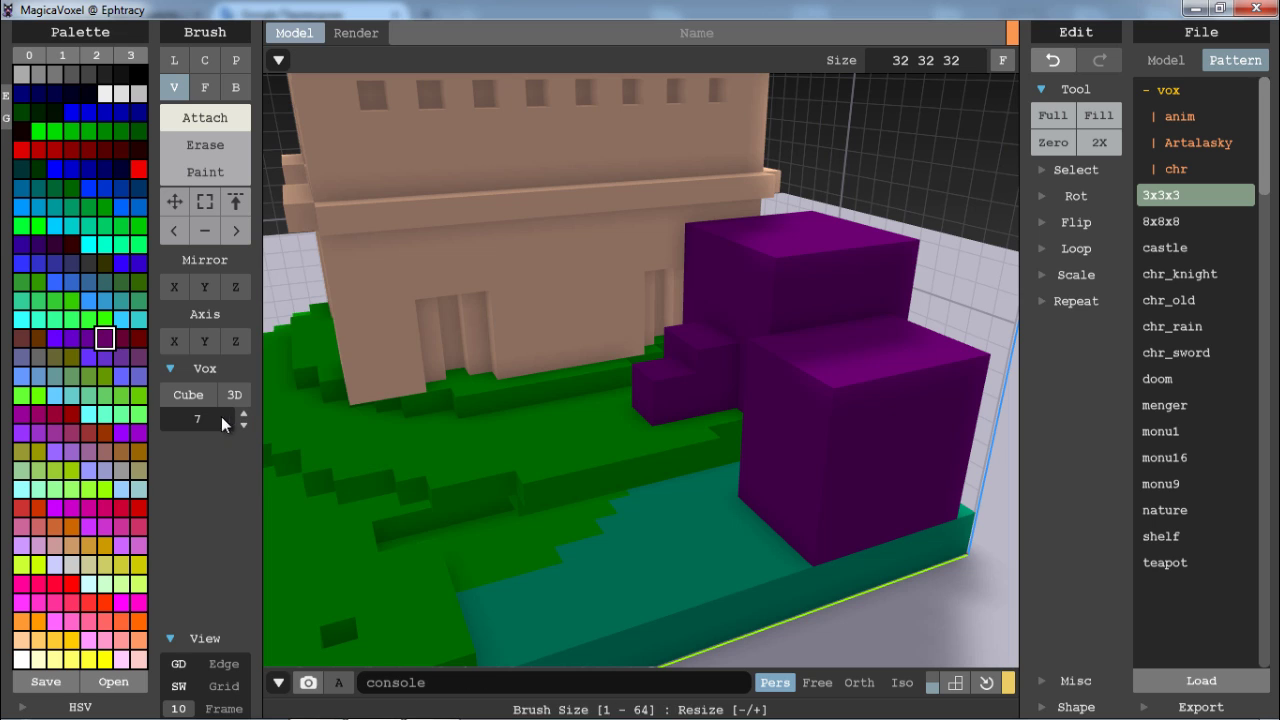
- Try a voxel size of 50 for the purple cube over the castle and undo it
{"action": "left_click_drag", "start_coordinate": [221, 416], "coordinate": [153, 414]}
{"action": "type", "text": "50"}
{"action": "key", "text": "Return"}
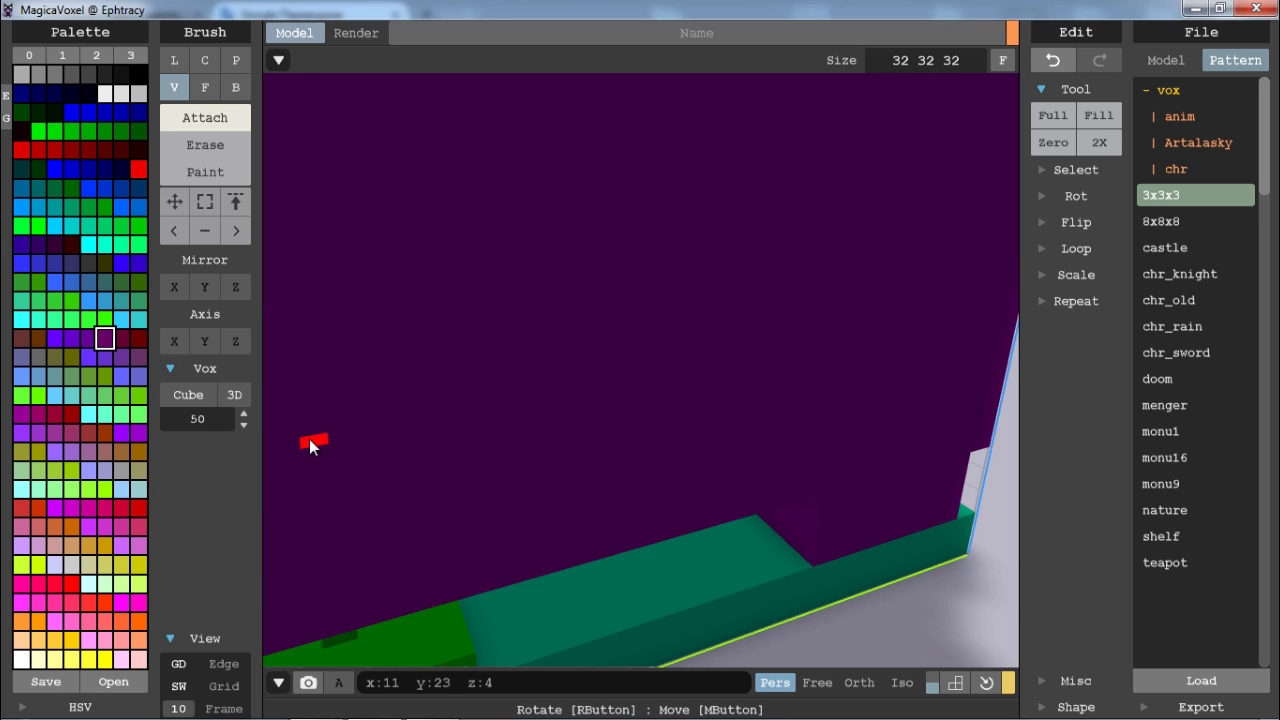
{"action": "scroll", "coordinate": [732, 371], "scroll_direction": "down", "scroll_amount": 10}
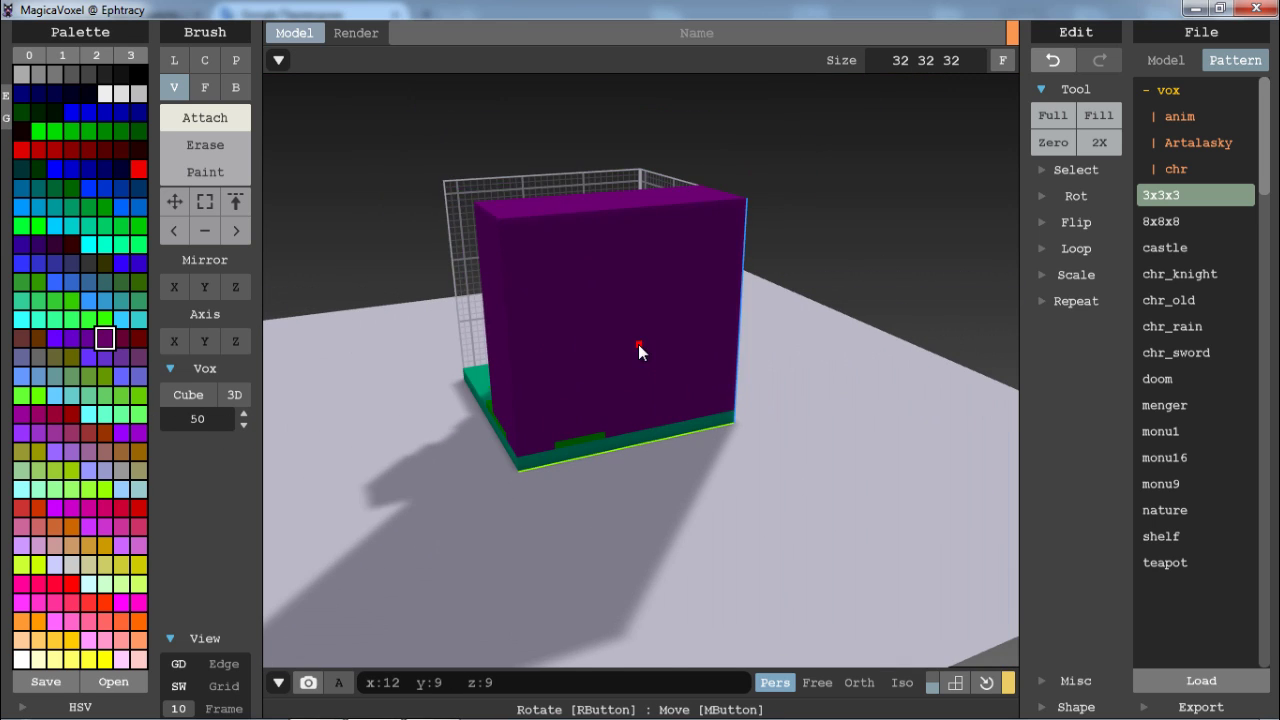
{"action": "key", "text": "ctrl+z"}
- Set the voxel brush size to 5
{"action": "left_click", "coordinate": [161, 413]}
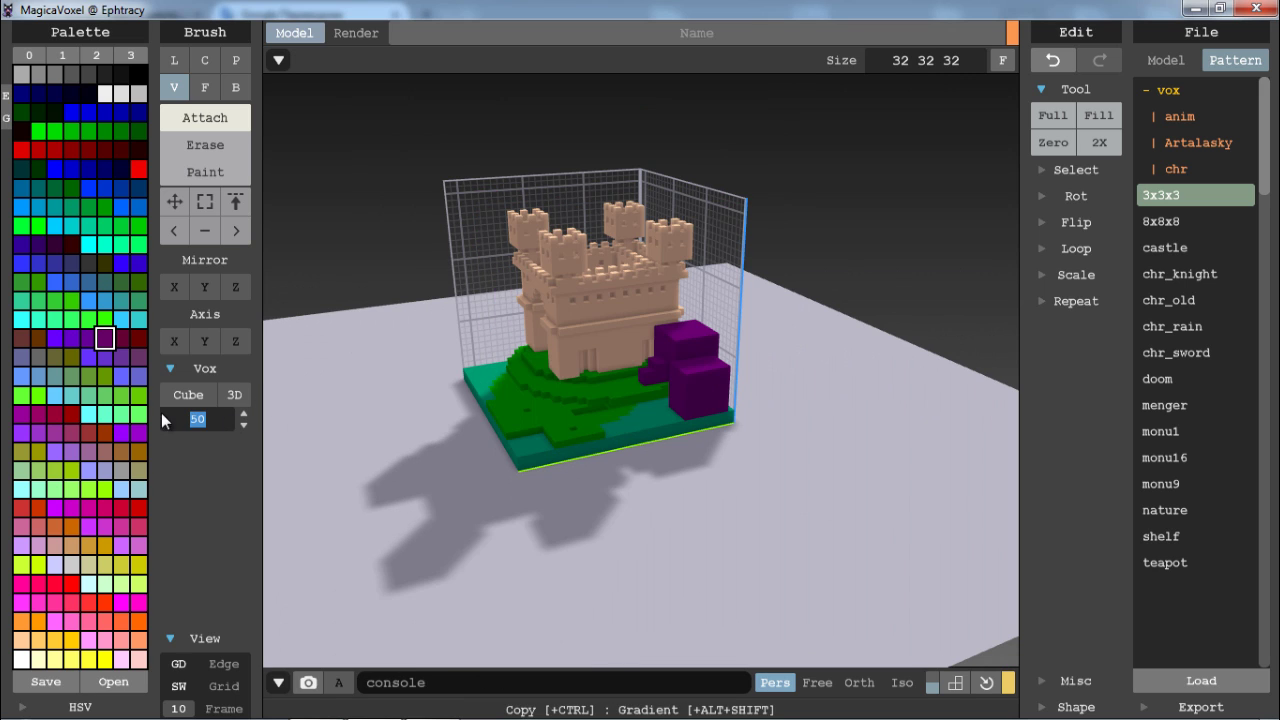
{"action": "type", "text": "5"}
{"action": "left_click", "coordinate": [604, 399]}
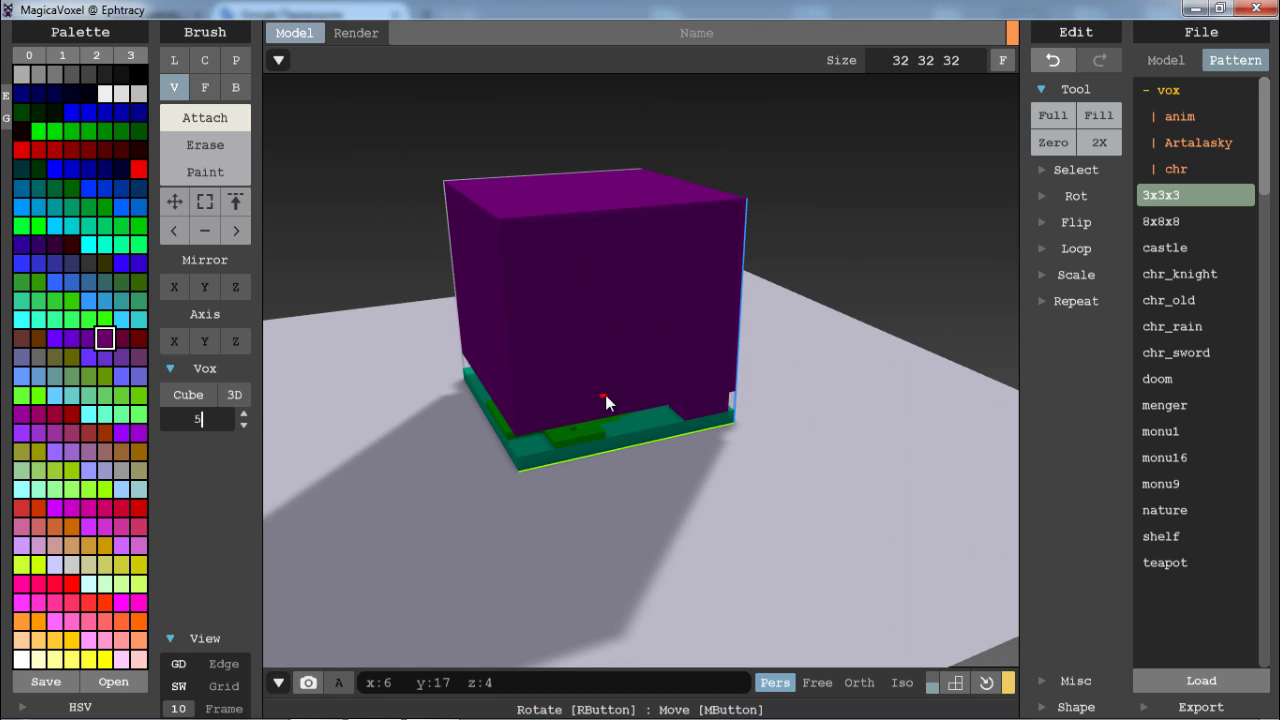
{"action": "key", "text": "Return"}
{"action": "scroll", "coordinate": [669, 400], "scroll_direction": "up", "scroll_amount": 8}
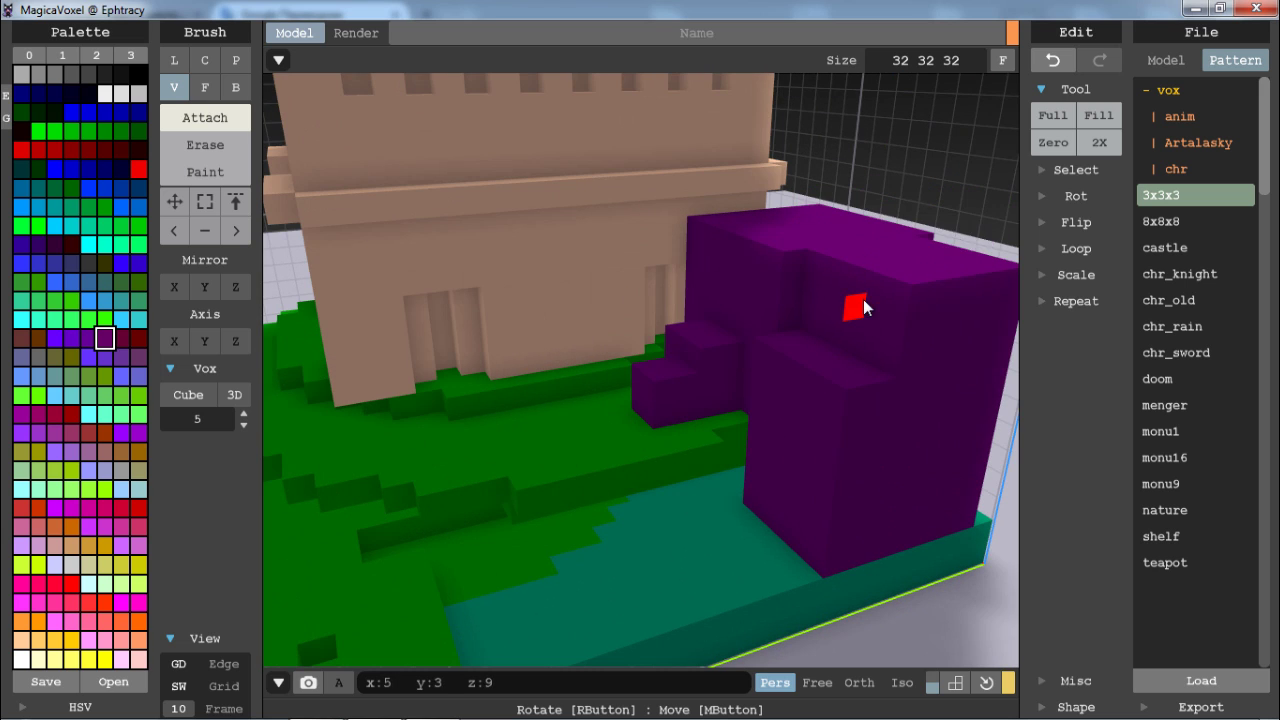
- Switch the voxel brush to the flat 2D shape and attach a size 5 purple plate at the base of the large cube
{"action": "left_click", "coordinate": [193, 412]}
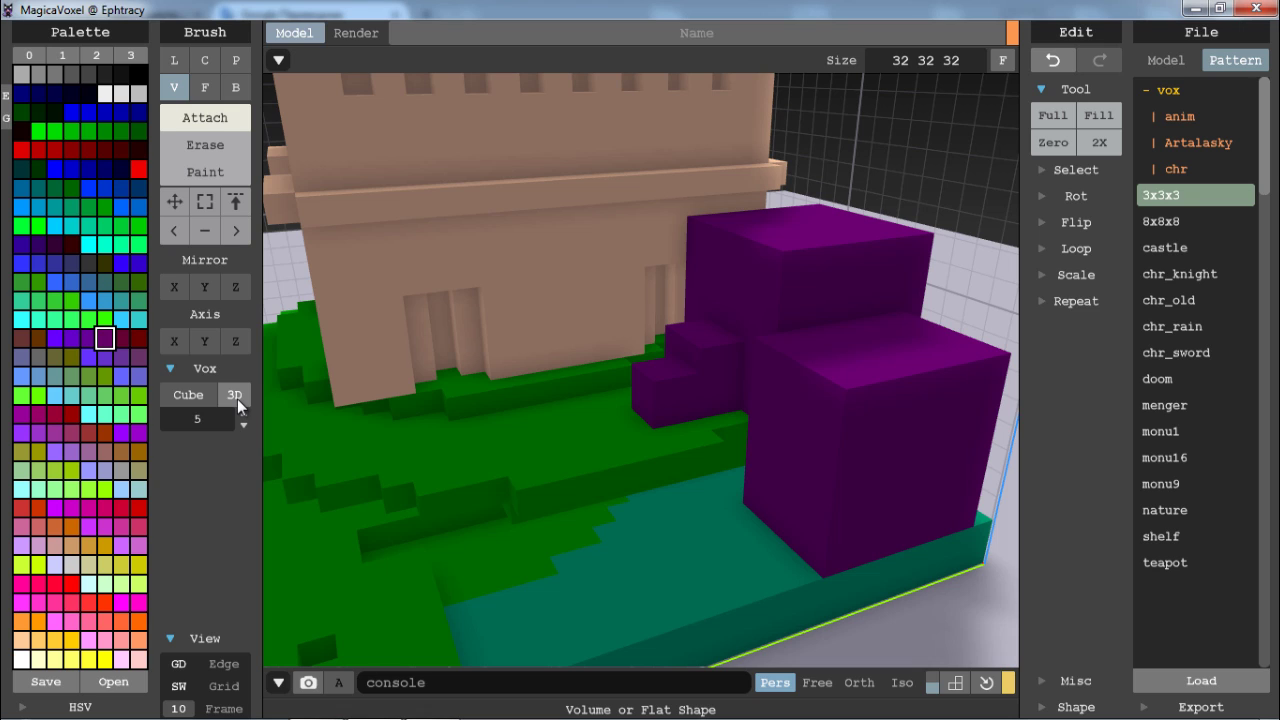
{"action": "left_click", "coordinate": [234, 394]}
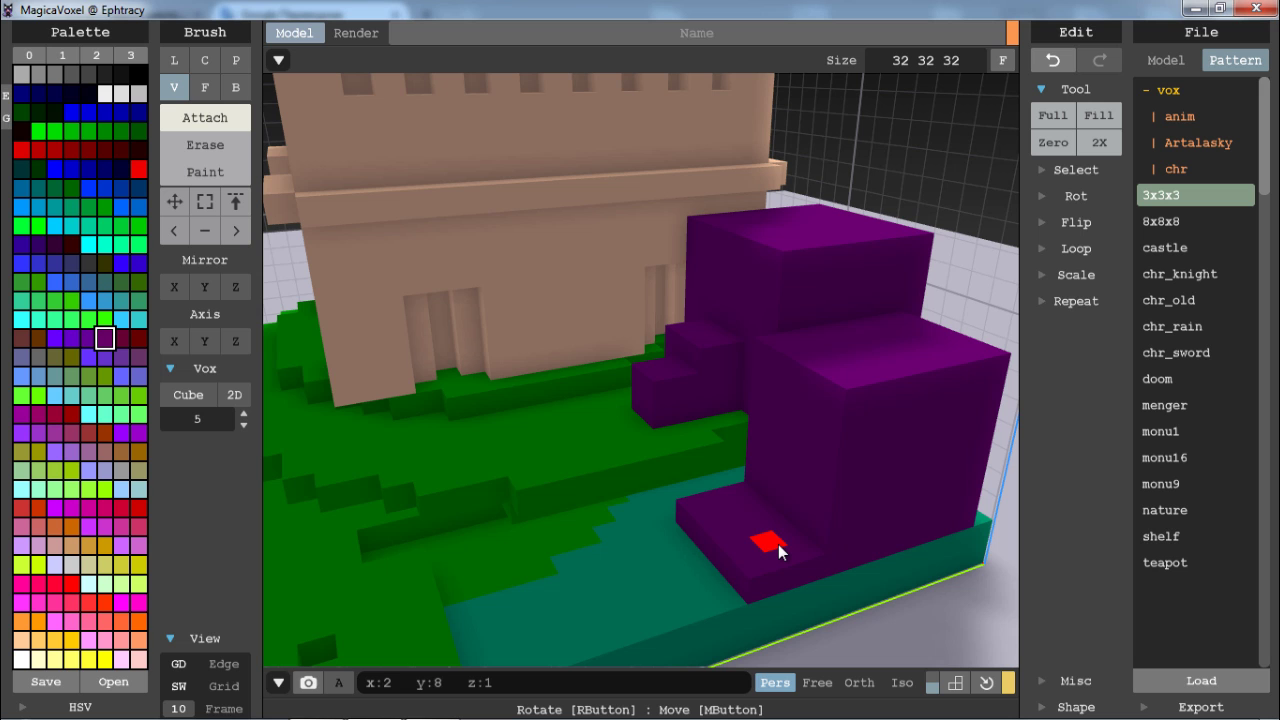
{"action": "left_click", "coordinate": [790, 574]}
{"action": "scroll", "coordinate": [543, 455], "scroll_direction": "down", "scroll_amount": 3}
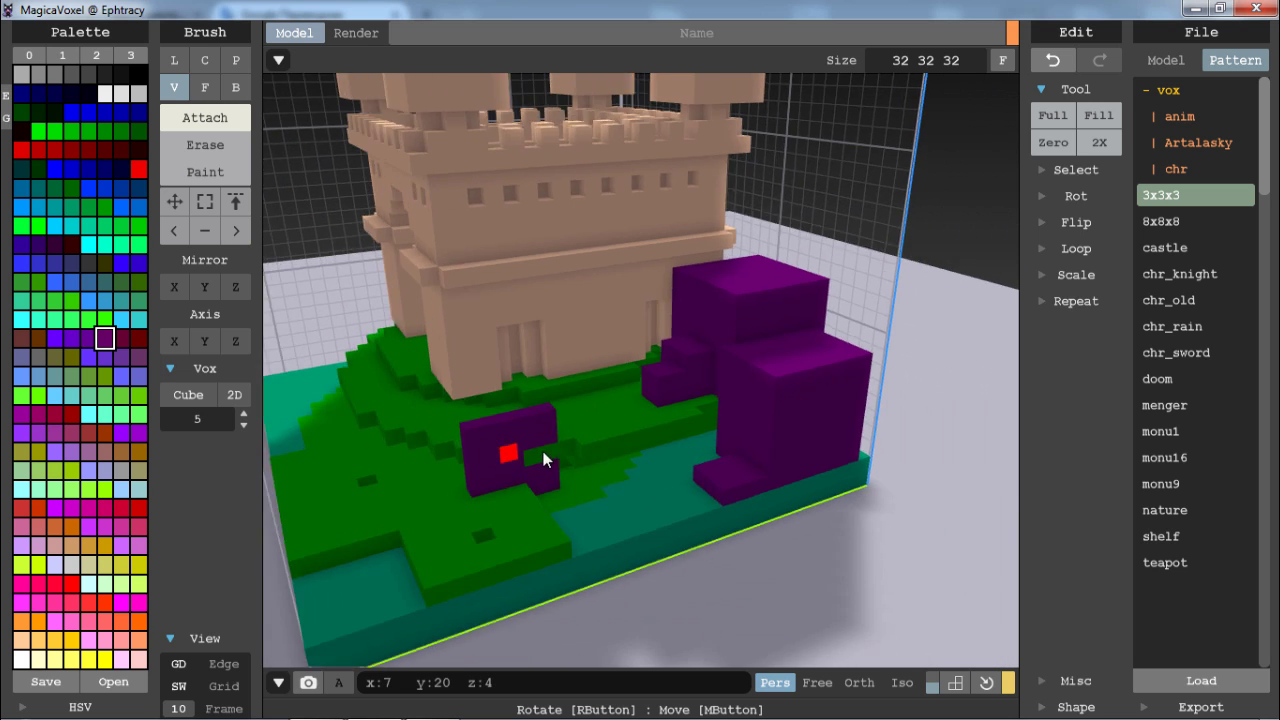
{"action": "mouse_move", "coordinate": [543, 459]}
{"action": "right_mouse_down"}
{"action": "mouse_move", "coordinate": [768, 436]}
{"action": "mouse_move", "coordinate": [531, 466]}
{"action": "mouse_move", "coordinate": [465, 461]}
{"action": "right_mouse_up"}
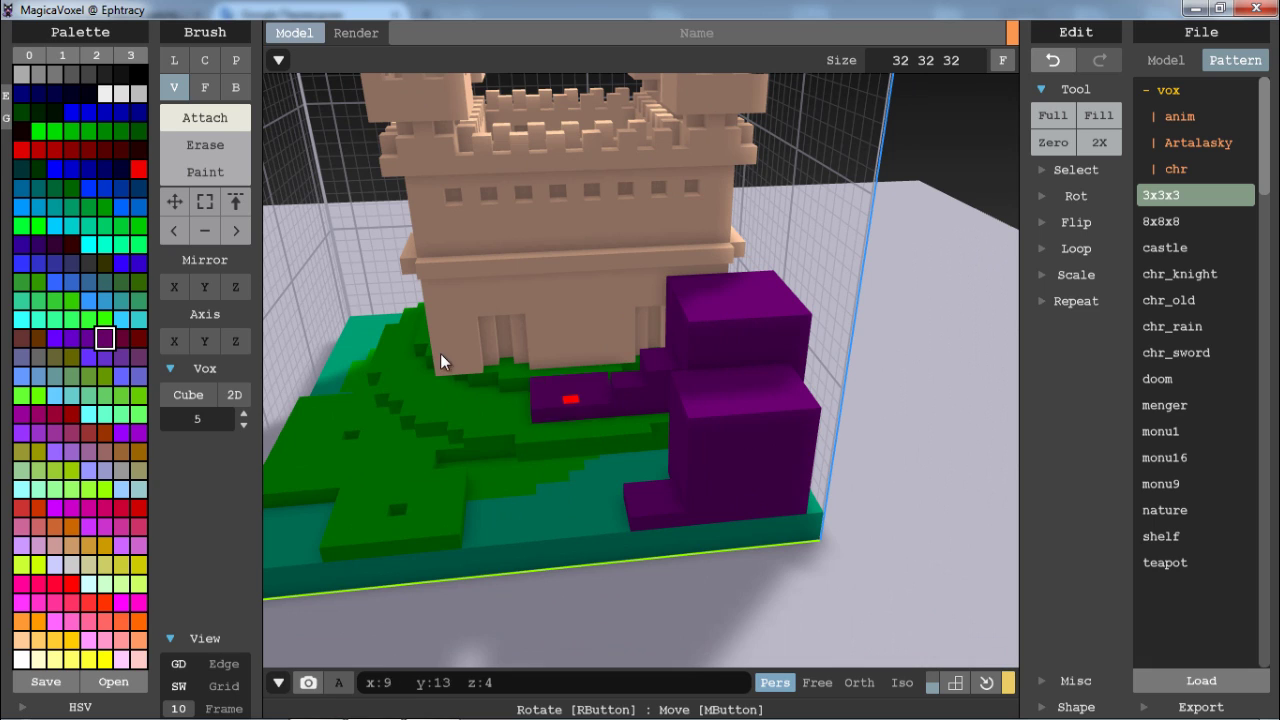
- Change the voxel brush to a 3D sphere and carve a rounded size 5 hollow out of the lower purple cube
{"action": "left_click", "coordinate": [202, 396]}
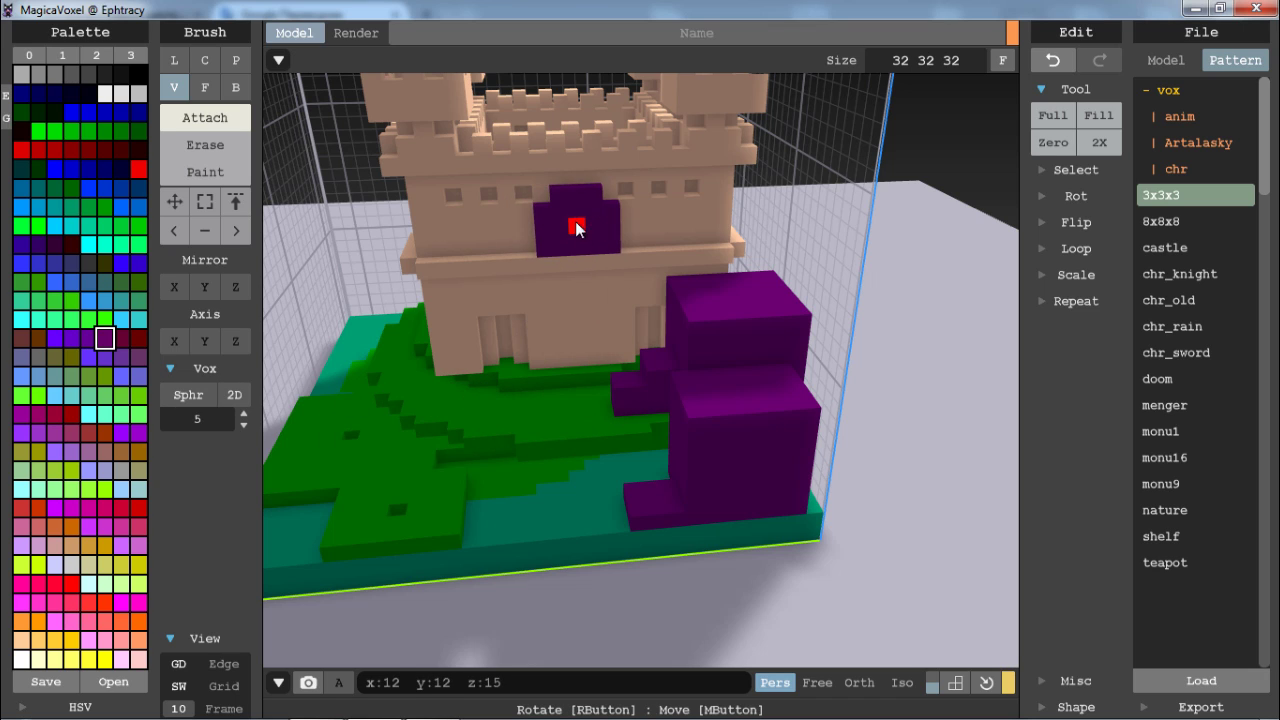
{"action": "left_click", "coordinate": [234, 395]}
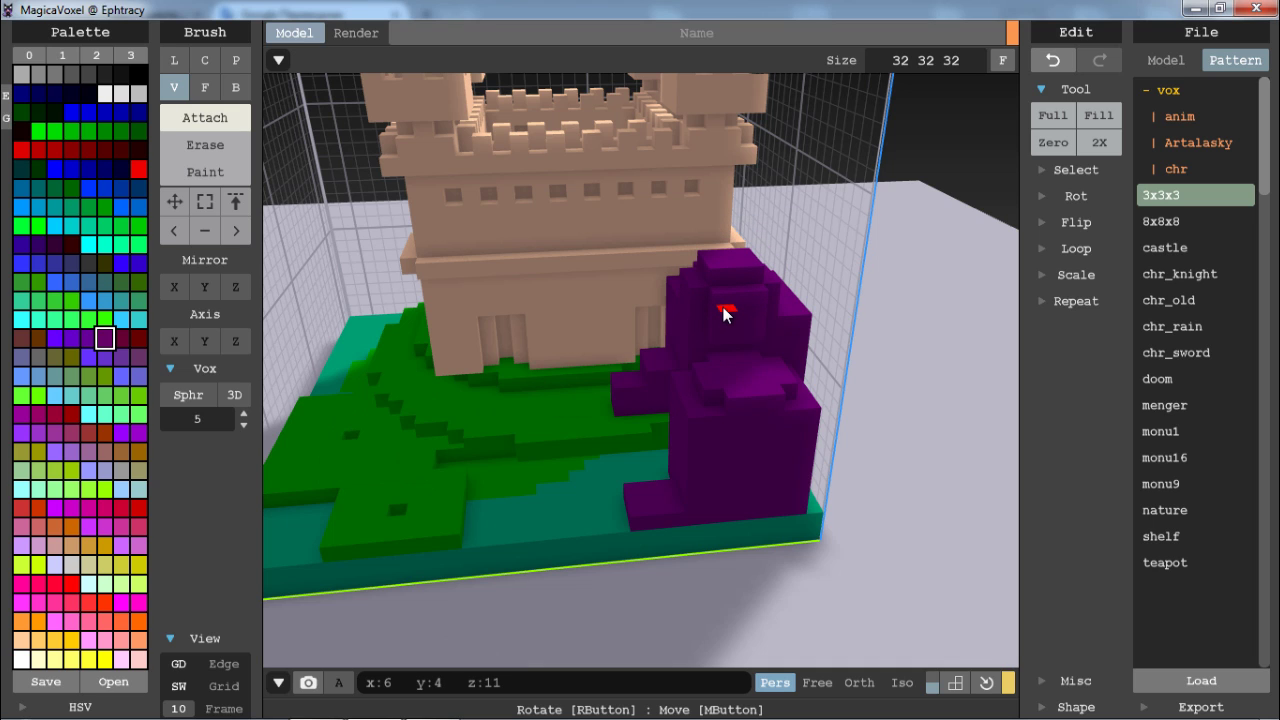
{"action": "scroll", "coordinate": [500, 443], "scroll_direction": "up", "scroll_amount": 5}
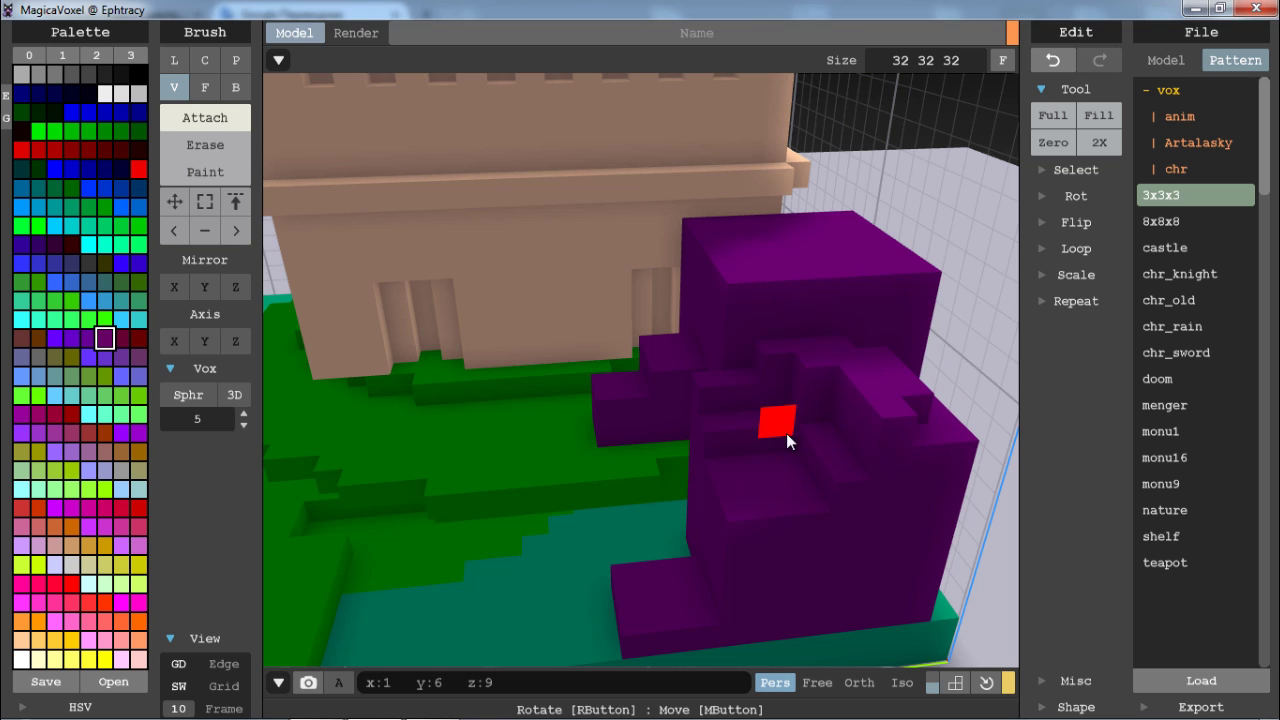
{"action": "left_click", "coordinate": [797, 445]}
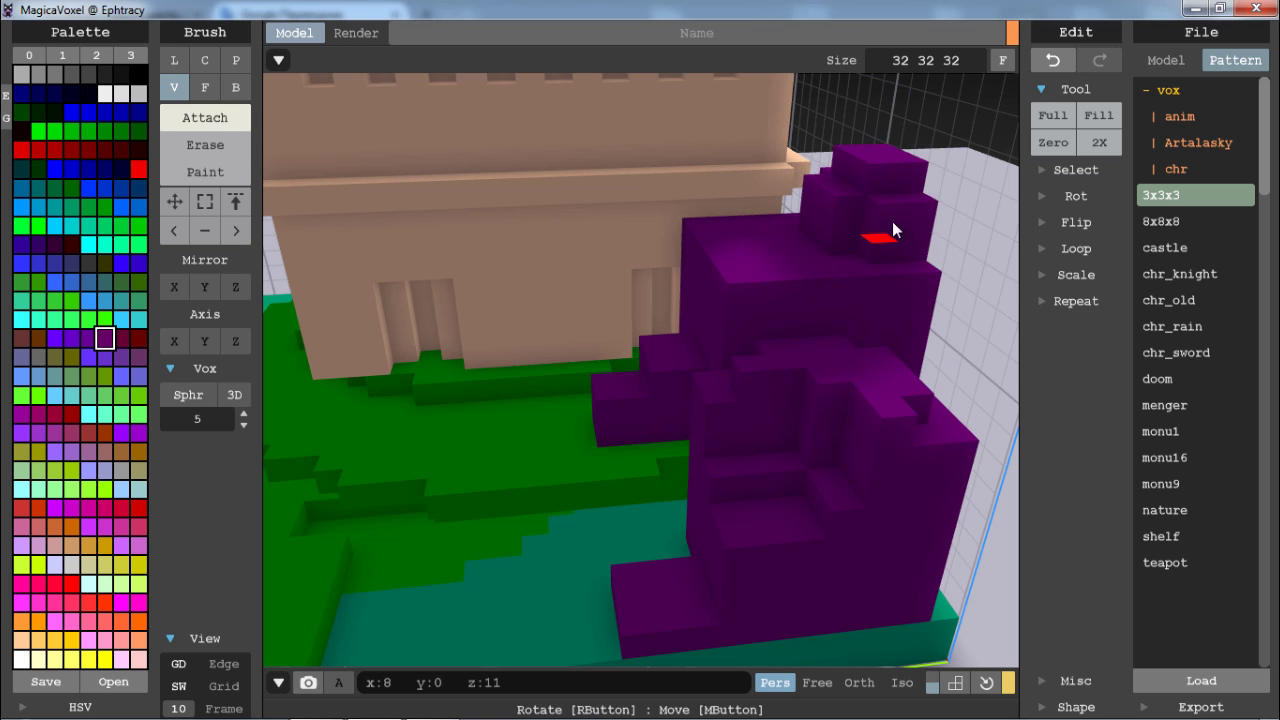
- Set the sphere size to 8 and carve a larger hollow where the two big purple cubes meet
{"action": "left_click", "coordinate": [243, 414]}
{"action": "left_click", "coordinate": [243, 414]}
{"action": "left_click", "coordinate": [243, 414]}
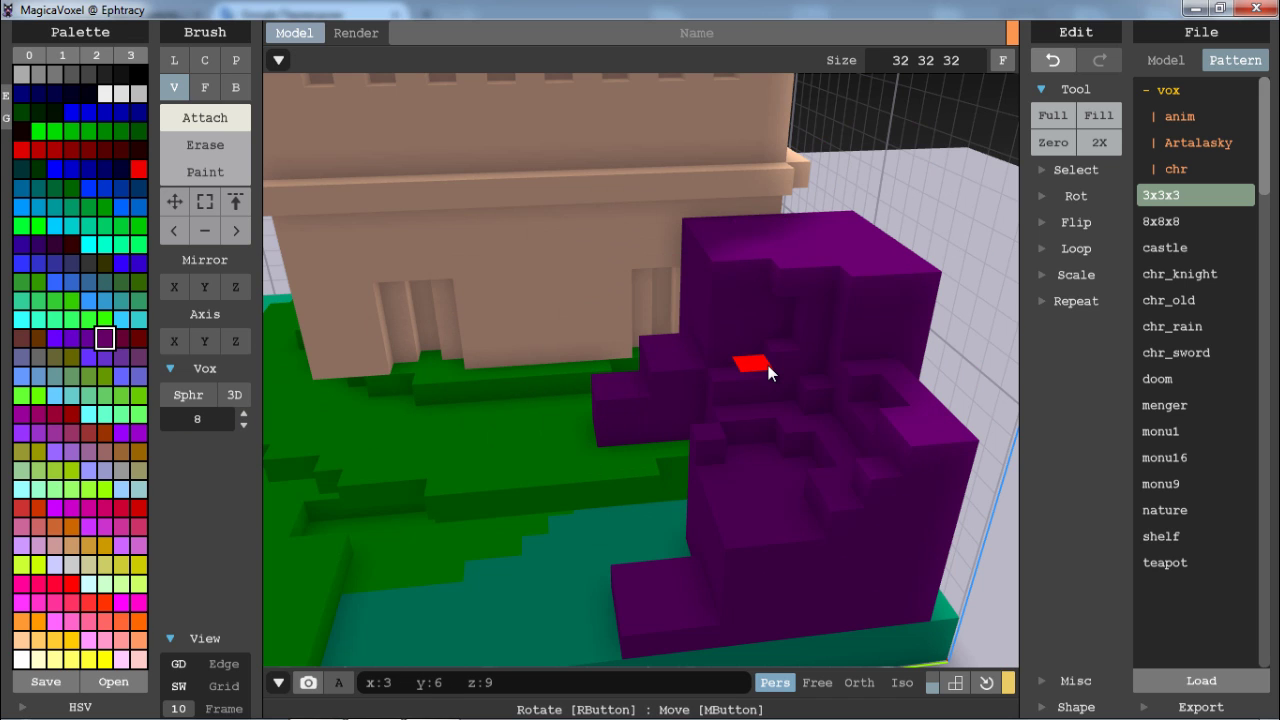
{"action": "right_click_drag", "start_coordinate": [768, 365], "coordinate": [524, 422]}
{"action": "key", "text": "shift"}
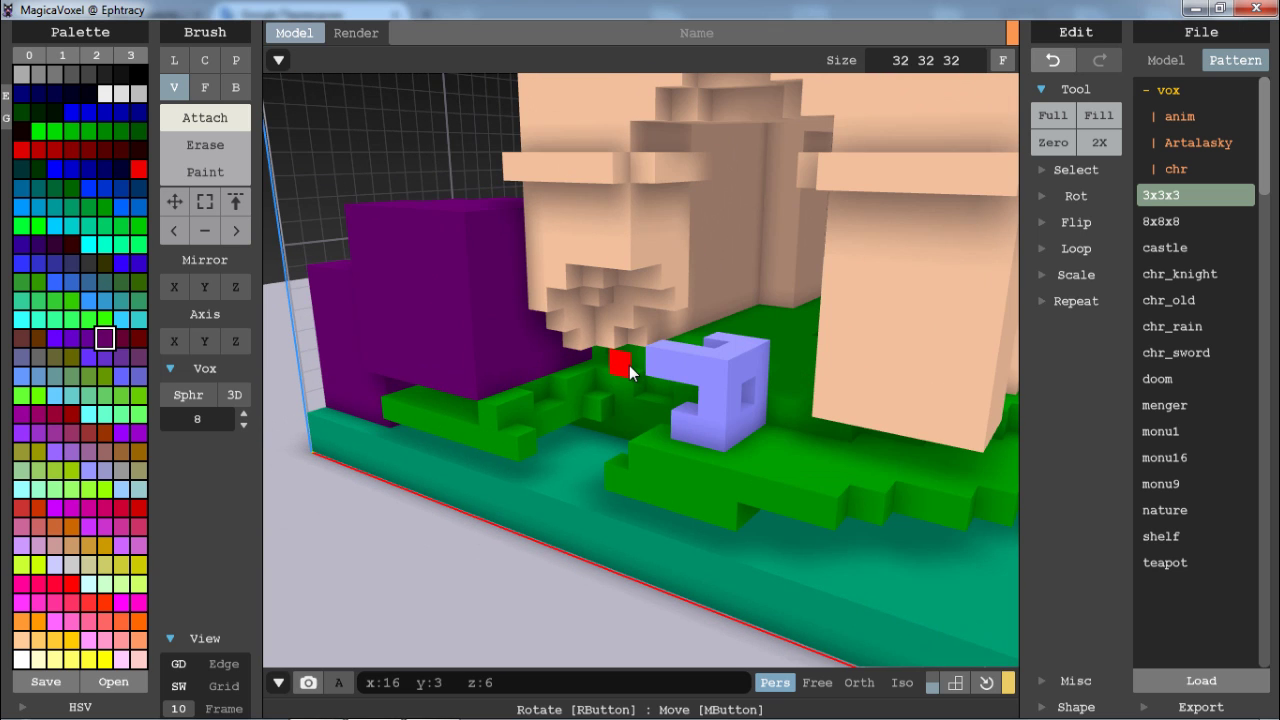
{"action": "right_click_drag", "start_coordinate": [309, 377], "coordinate": [748, 275]}
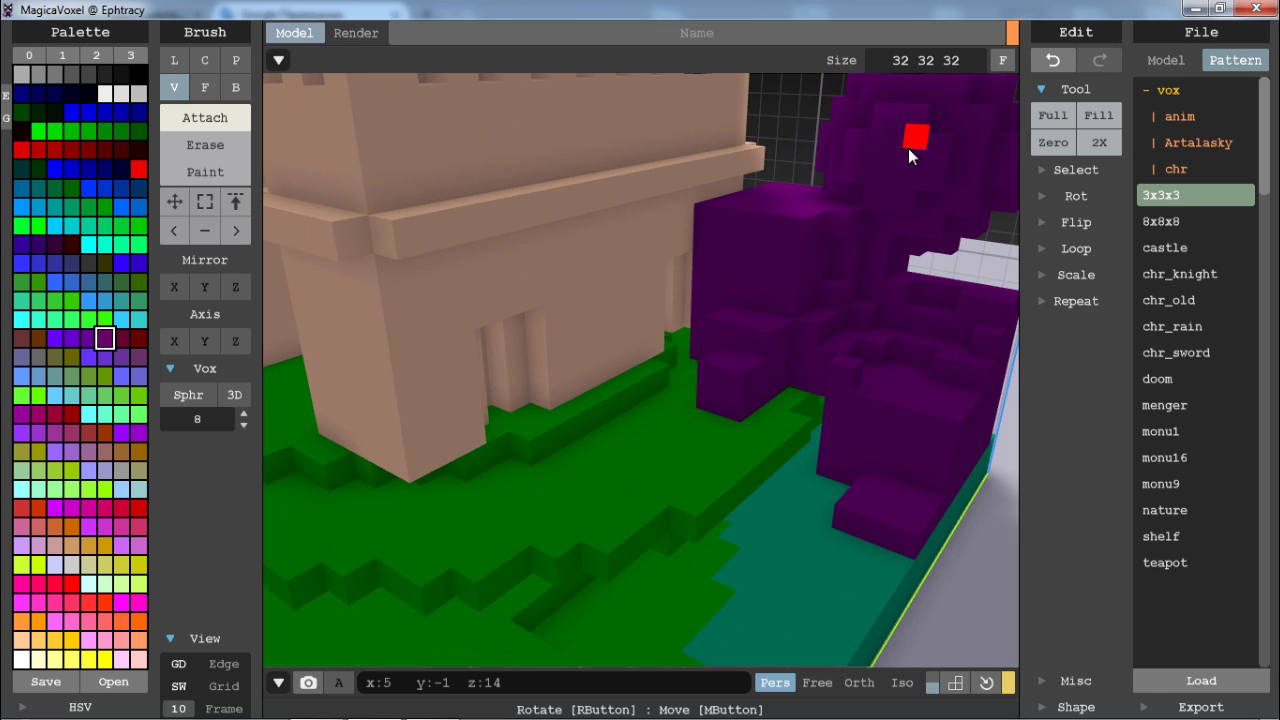
- Show the model list and save the castle model under the file name untitled
{"action": "left_click", "coordinate": [1179, 56]}
{"action": "left_click", "coordinate": [1242, 64]}
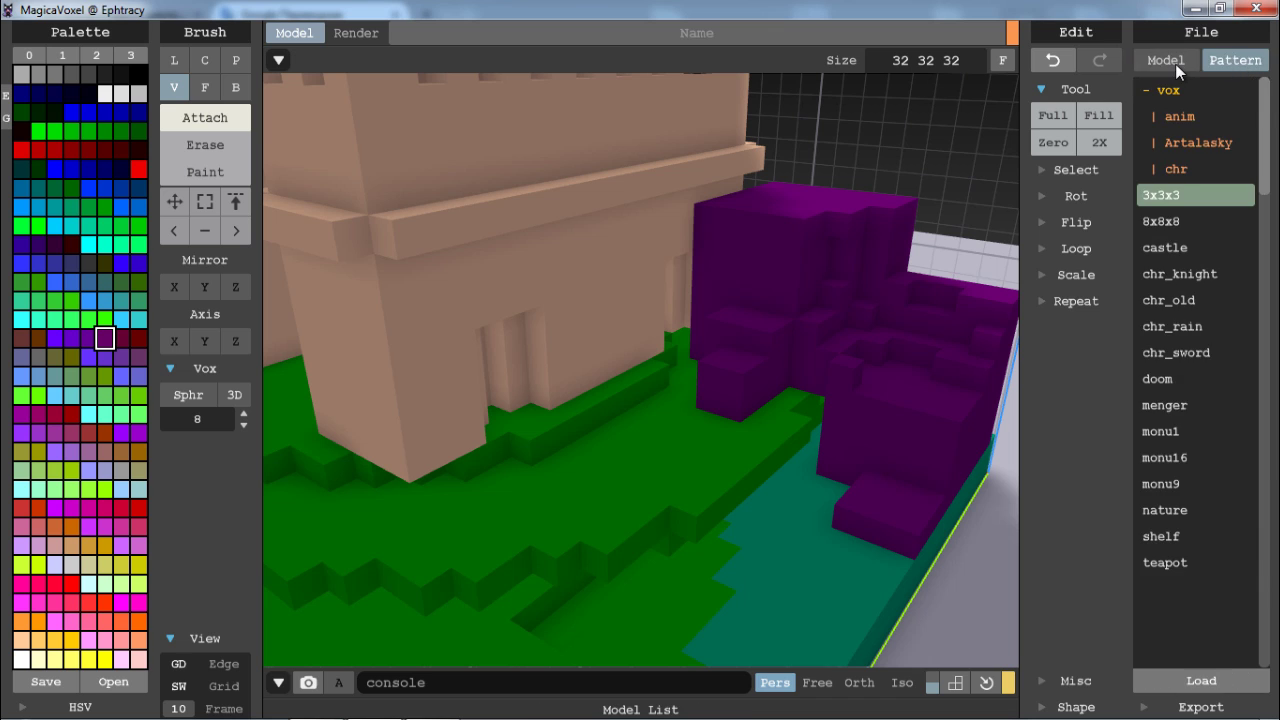
{"action": "left_click", "coordinate": [1175, 64]}
{"action": "left_click", "coordinate": [1174, 52]}
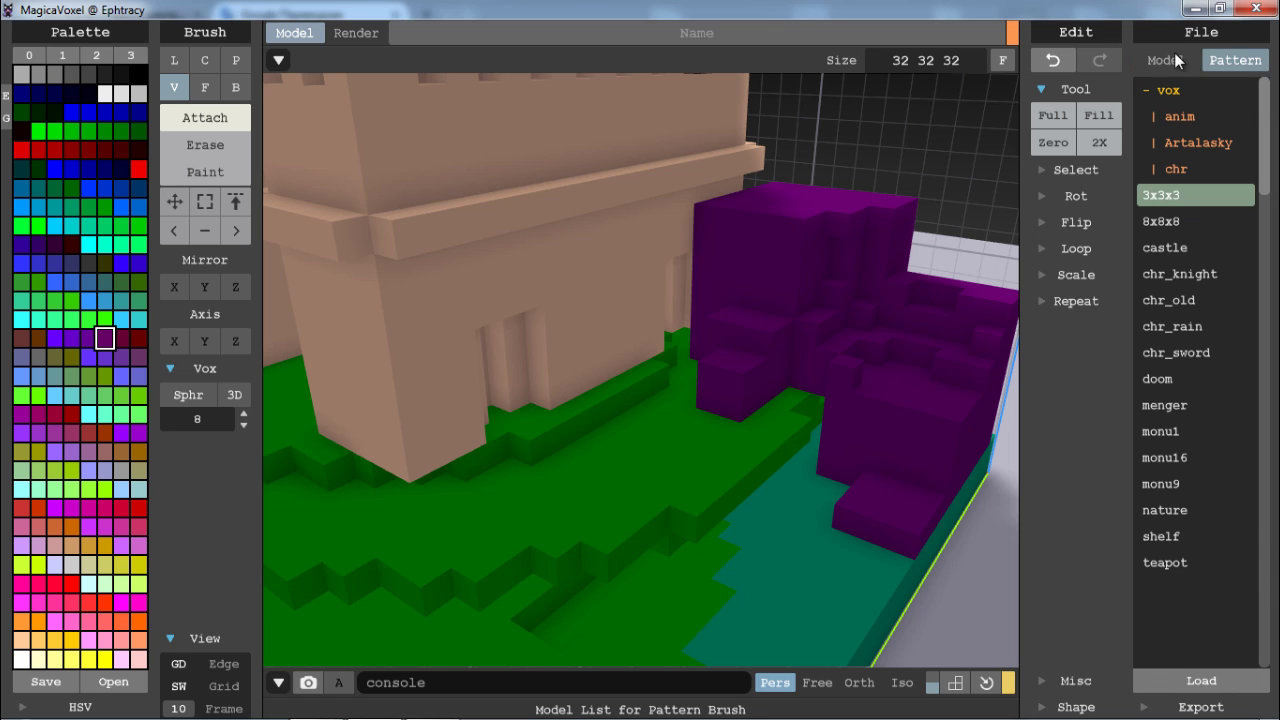
{"action": "left_click", "coordinate": [1174, 55]}
{"action": "key", "text": "ctrl+s"}
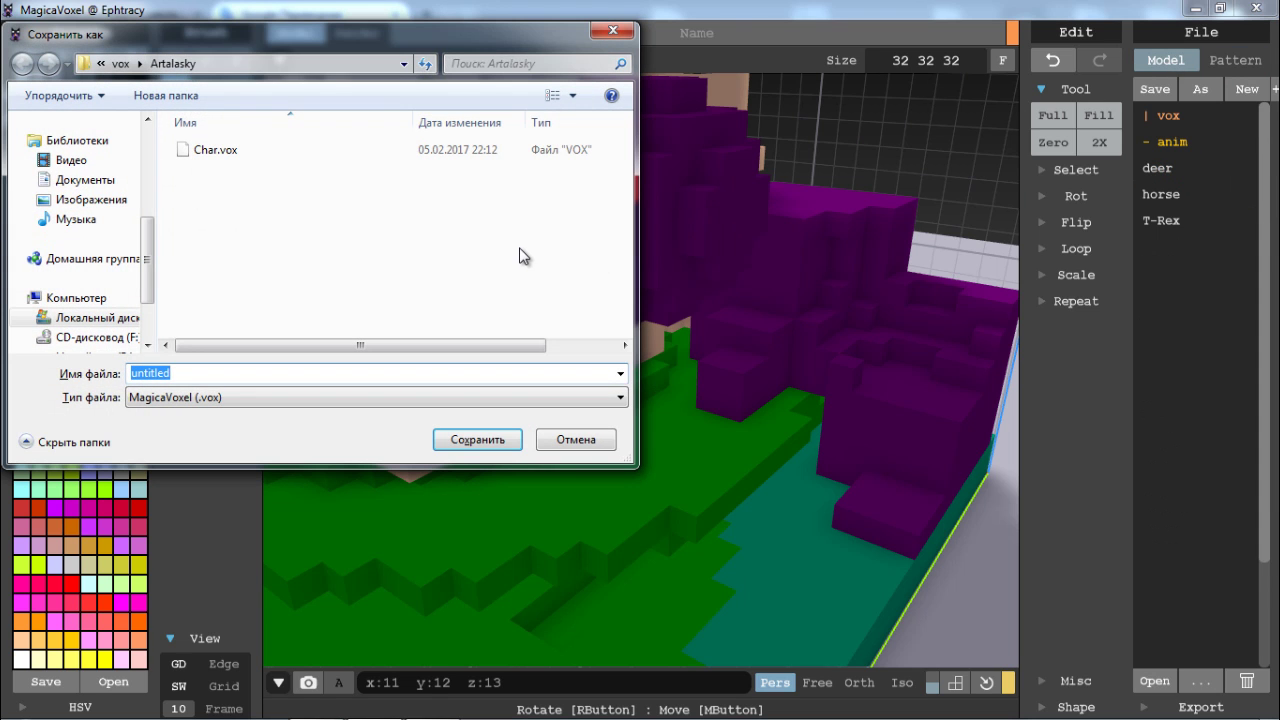
{"action": "key", "text": "Return"}
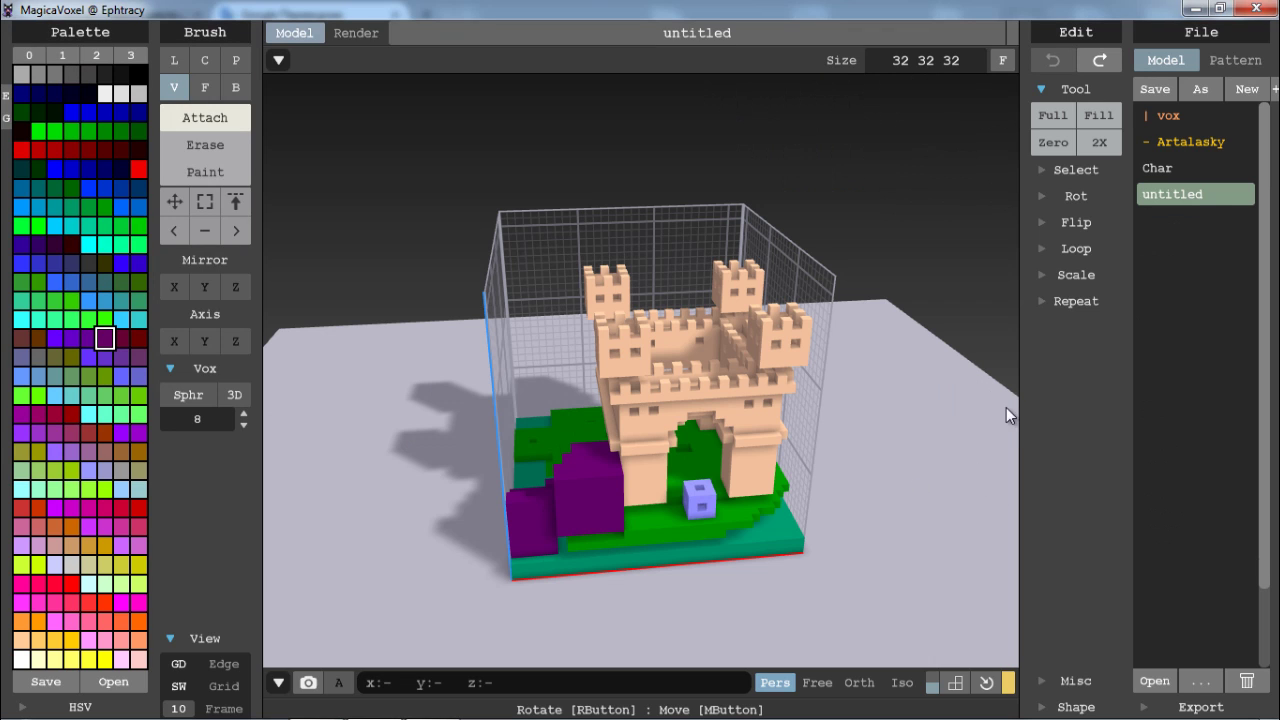
- Open the Char model, examine the character from several sides, and return to the untitled castle model
{"action": "left_click", "coordinate": [1194, 172]}
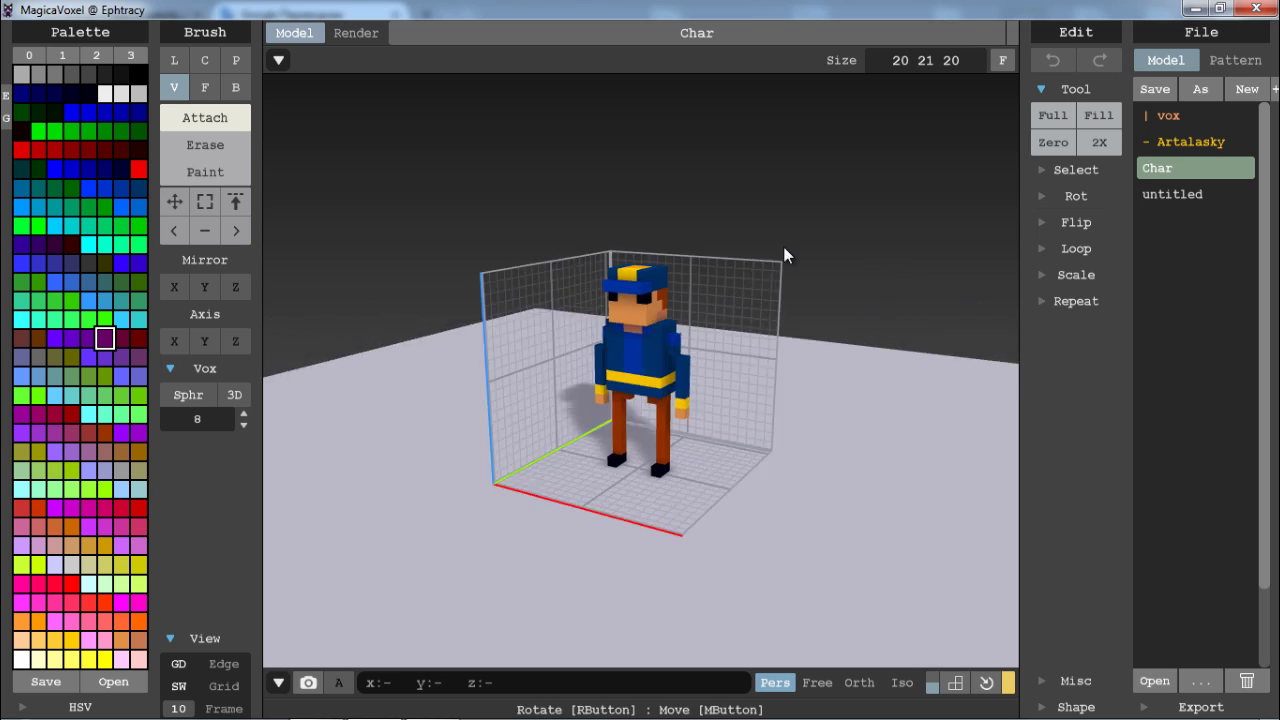
{"action": "right_click_drag", "start_coordinate": [784, 248], "coordinate": [718, 350]}
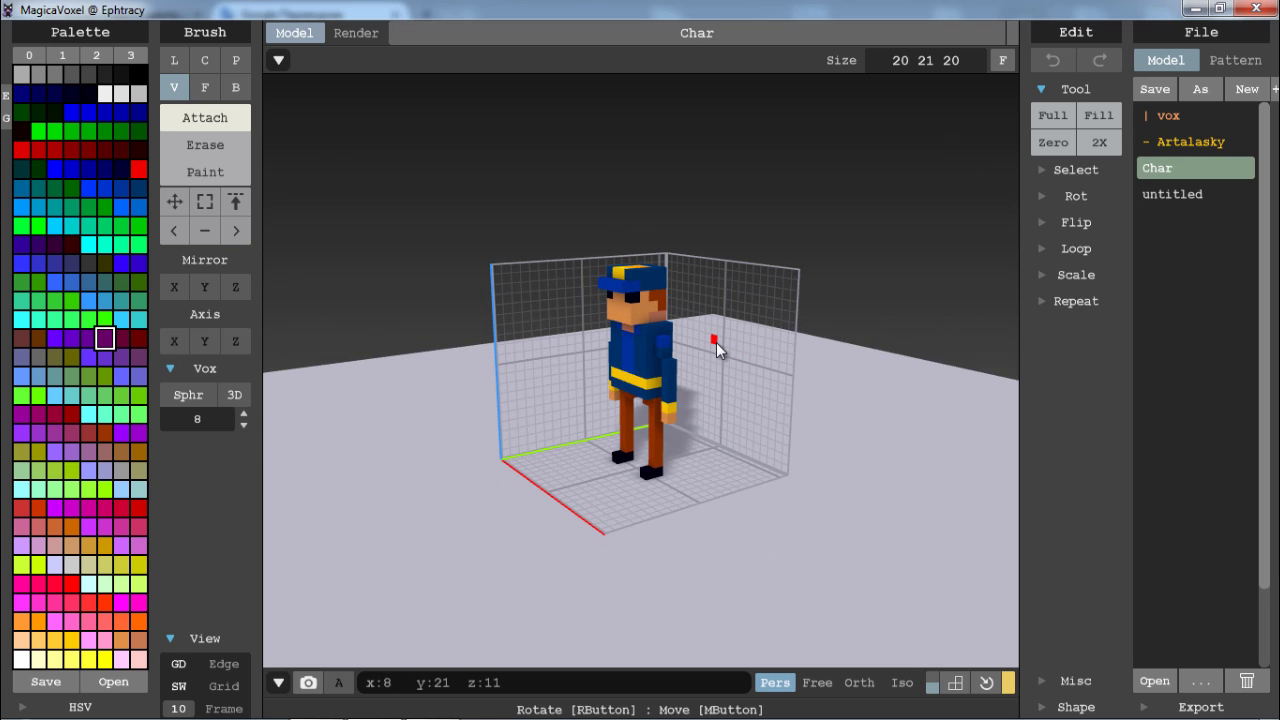
{"action": "left_click_drag", "start_coordinate": [716, 346], "coordinate": [741, 358]}
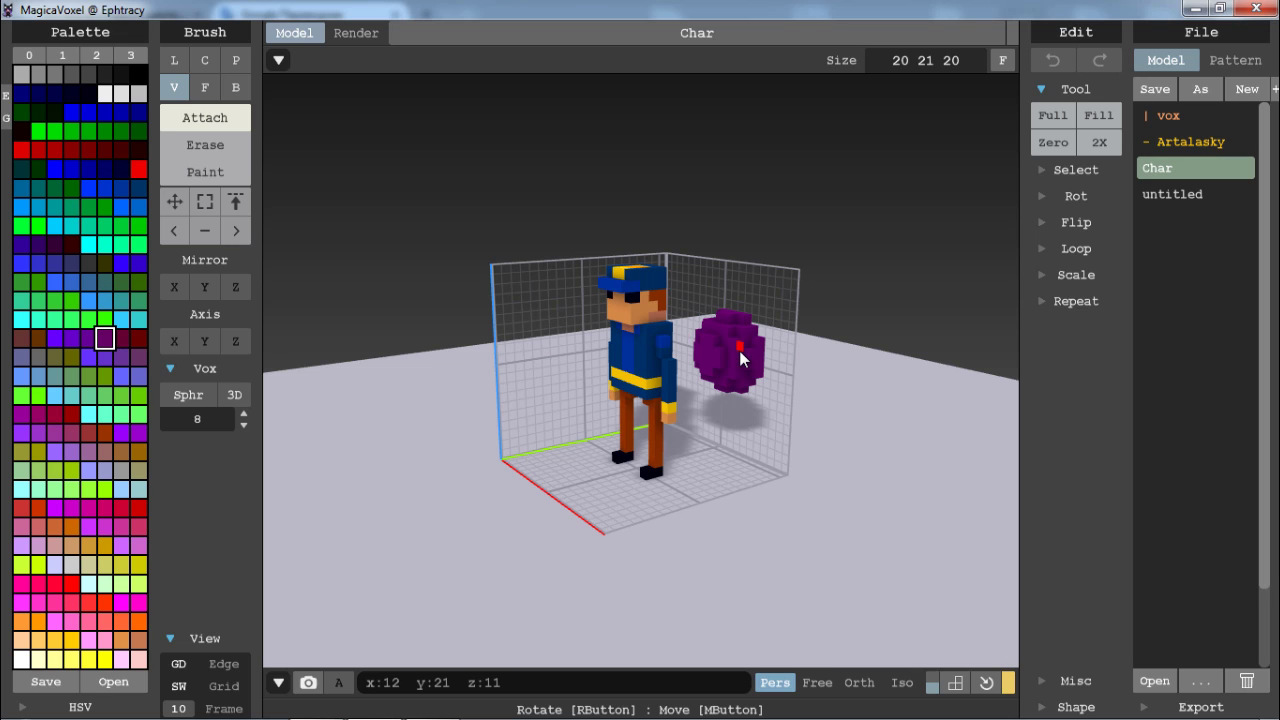
{"action": "right_click_drag", "start_coordinate": [741, 358], "coordinate": [919, 350]}
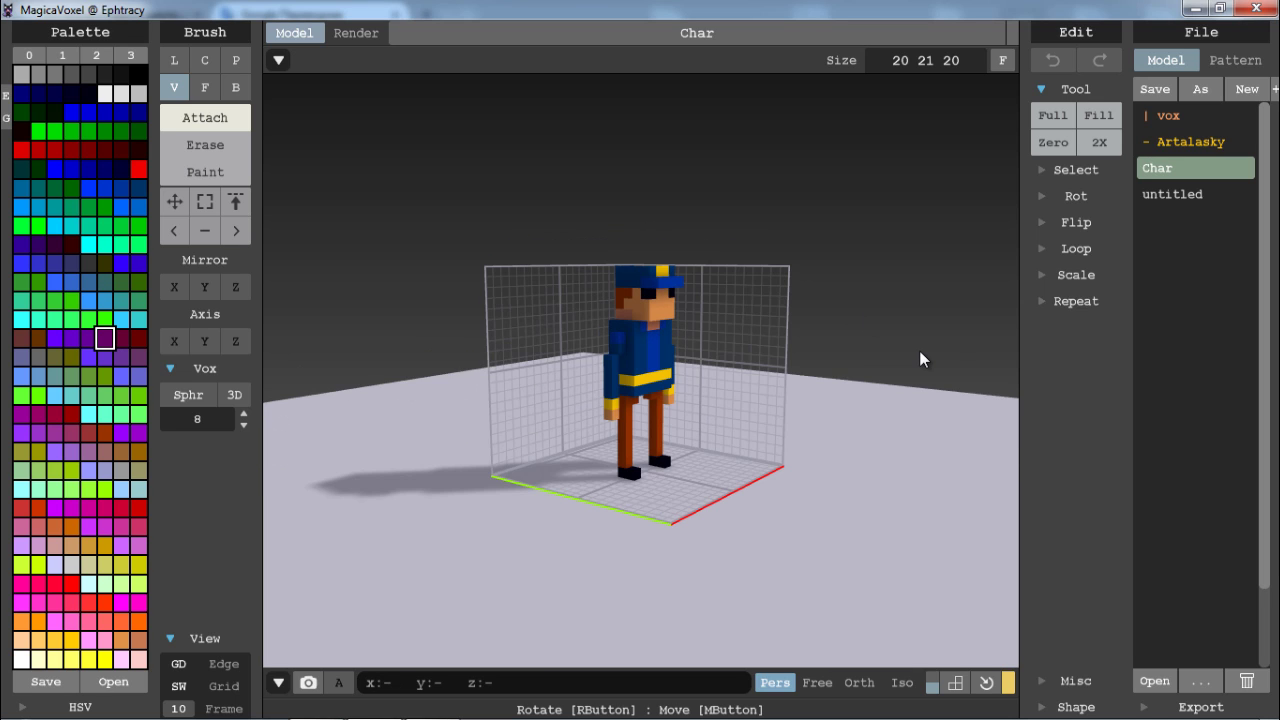
{"action": "scroll", "coordinate": [919, 349], "scroll_direction": "up", "scroll_amount": 4}
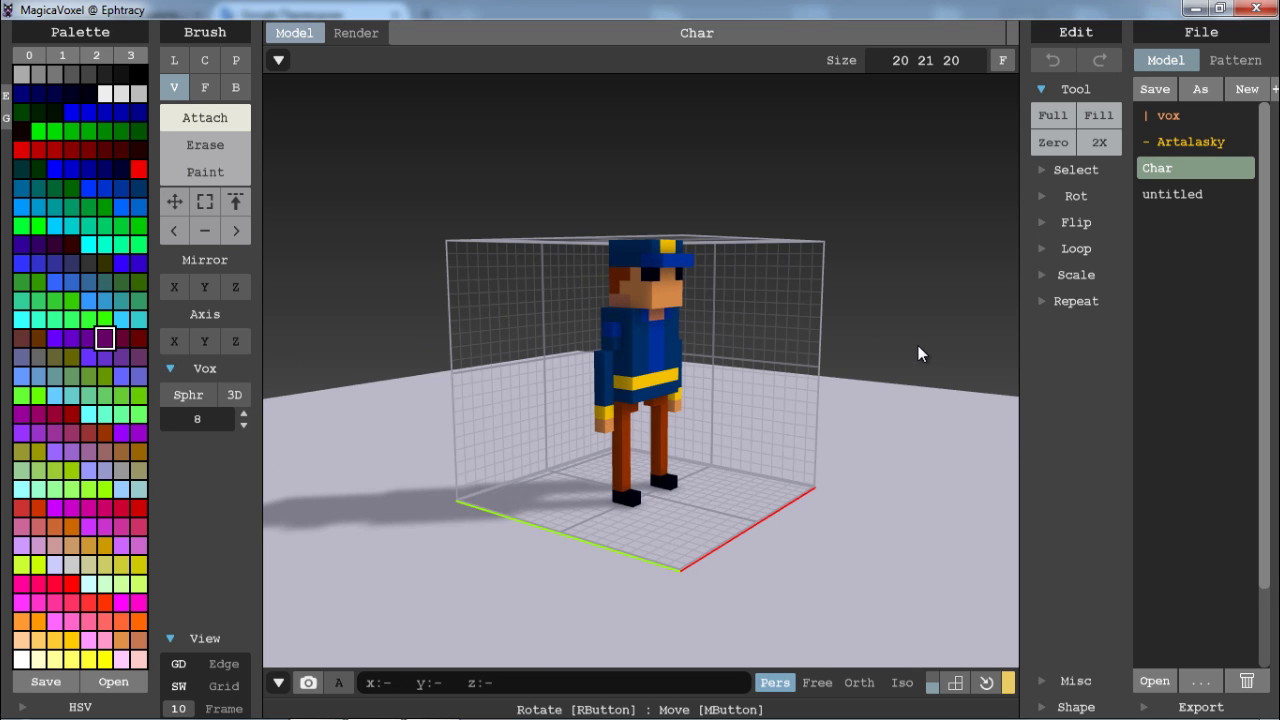
{"action": "right_click_drag", "start_coordinate": [925, 346], "coordinate": [894, 357]}
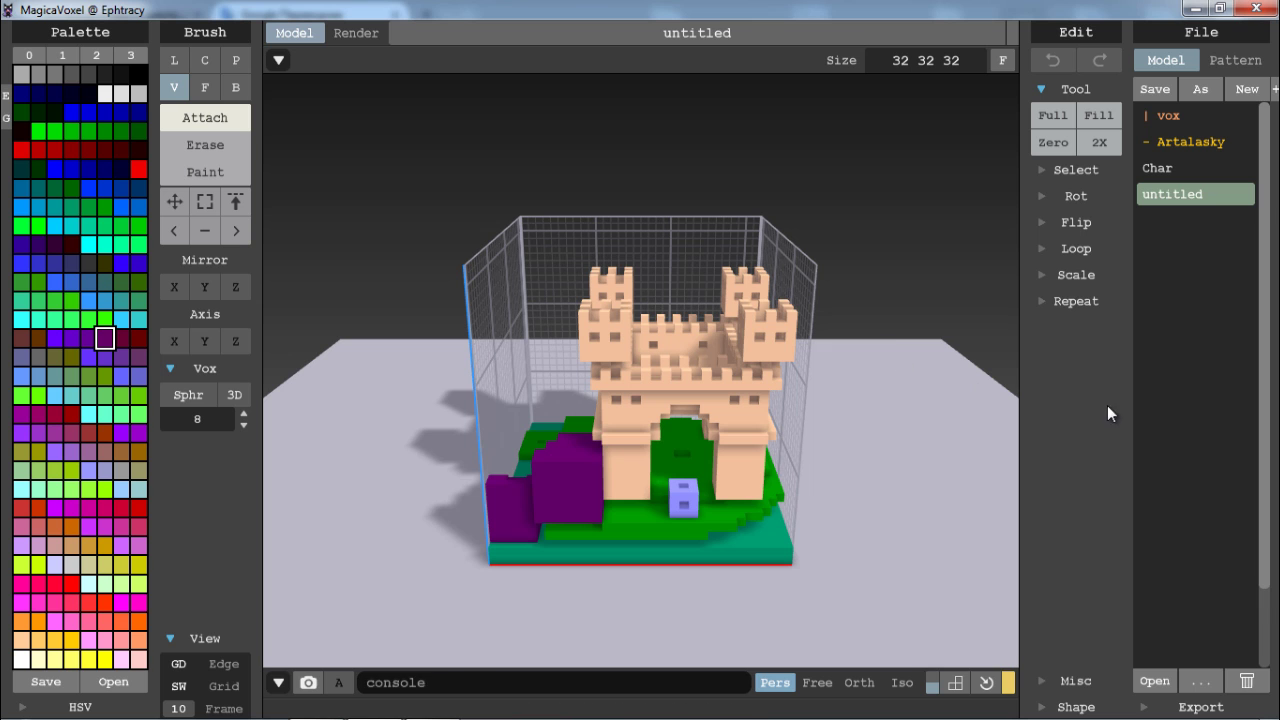
- Switch to the Face brush and extrude the top face of the tall purple block upward
{"action": "right_click_drag", "start_coordinate": [806, 397], "coordinate": [812, 425]}
{"action": "scroll", "coordinate": [812, 425], "scroll_direction": "up", "scroll_amount": 8}
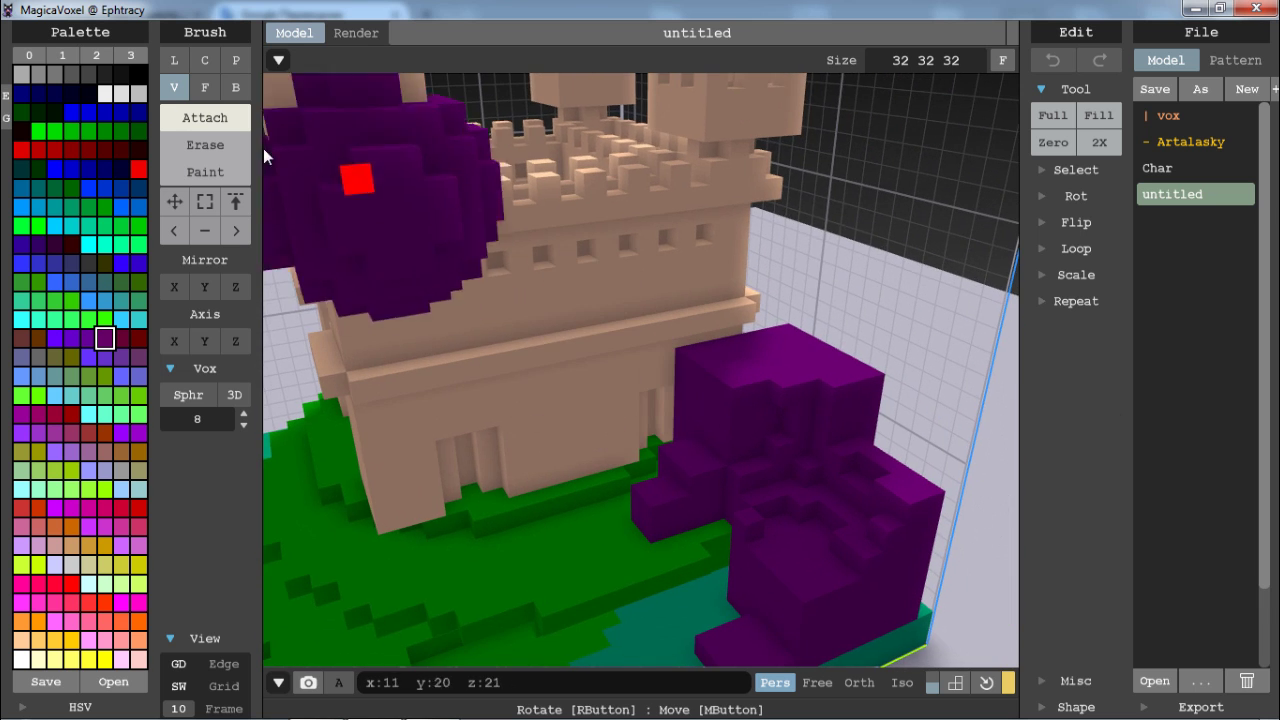
{"action": "left_click", "coordinate": [205, 87]}
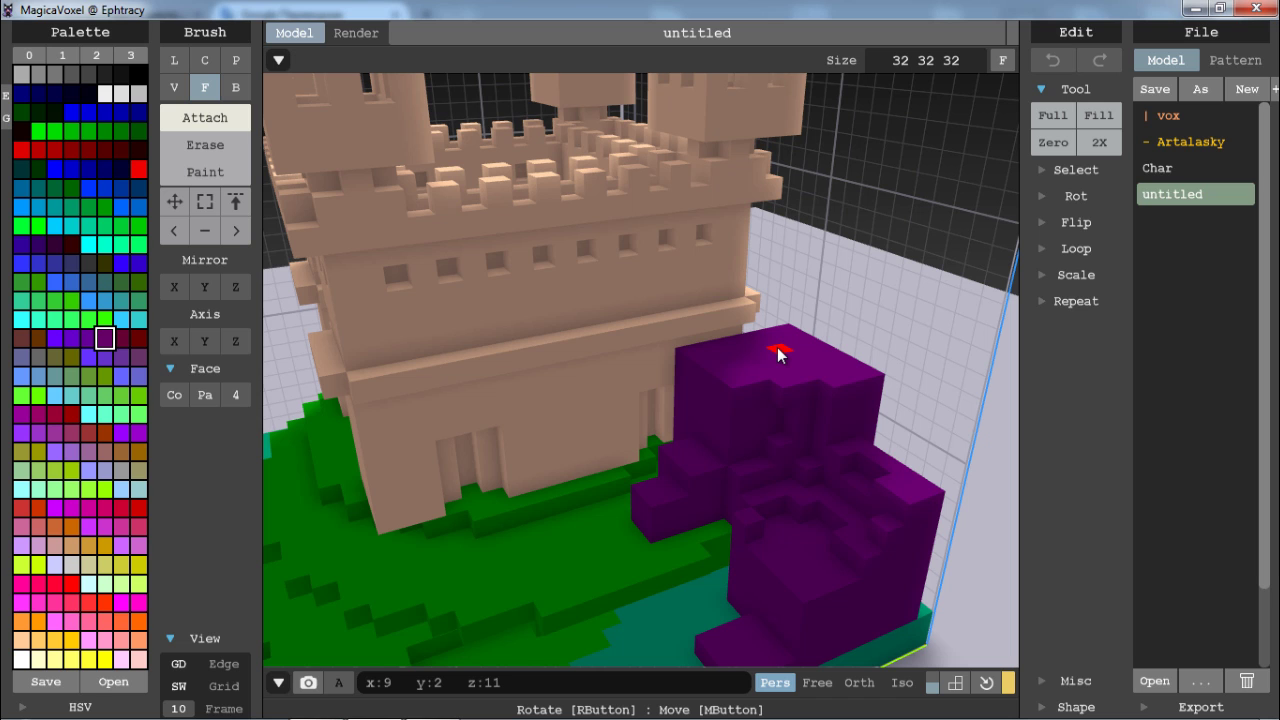
{"action": "right_click_drag", "start_coordinate": [760, 312], "coordinate": [641, 323]}
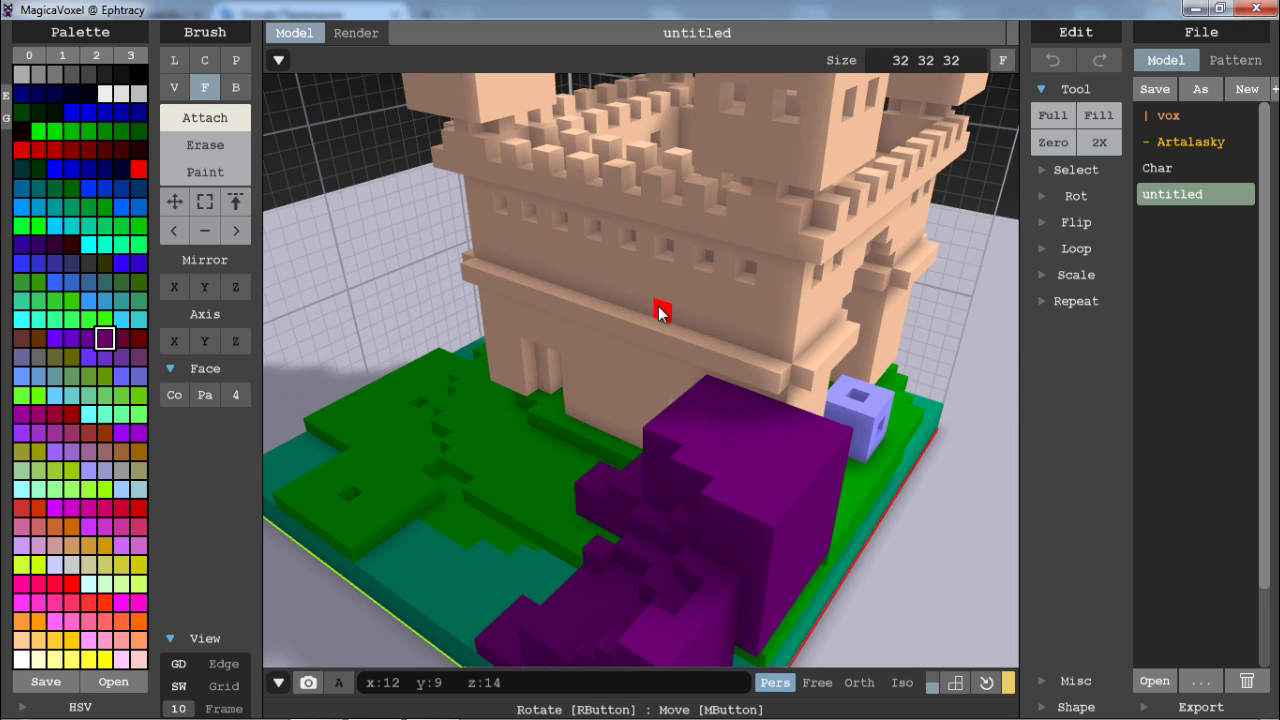
{"action": "mouse_move", "coordinate": [808, 466]}
{"action": "left_mouse_down"}
{"action": "mouse_move", "coordinate": [789, 414]}
{"action": "mouse_move", "coordinate": [790, 216]}
{"action": "mouse_move", "coordinate": [817, 500]}
{"action": "mouse_move", "coordinate": [789, 536]}
{"action": "left_mouse_up"}
{"action": "left_click_drag", "start_coordinate": [758, 447], "coordinate": [762, 401]}
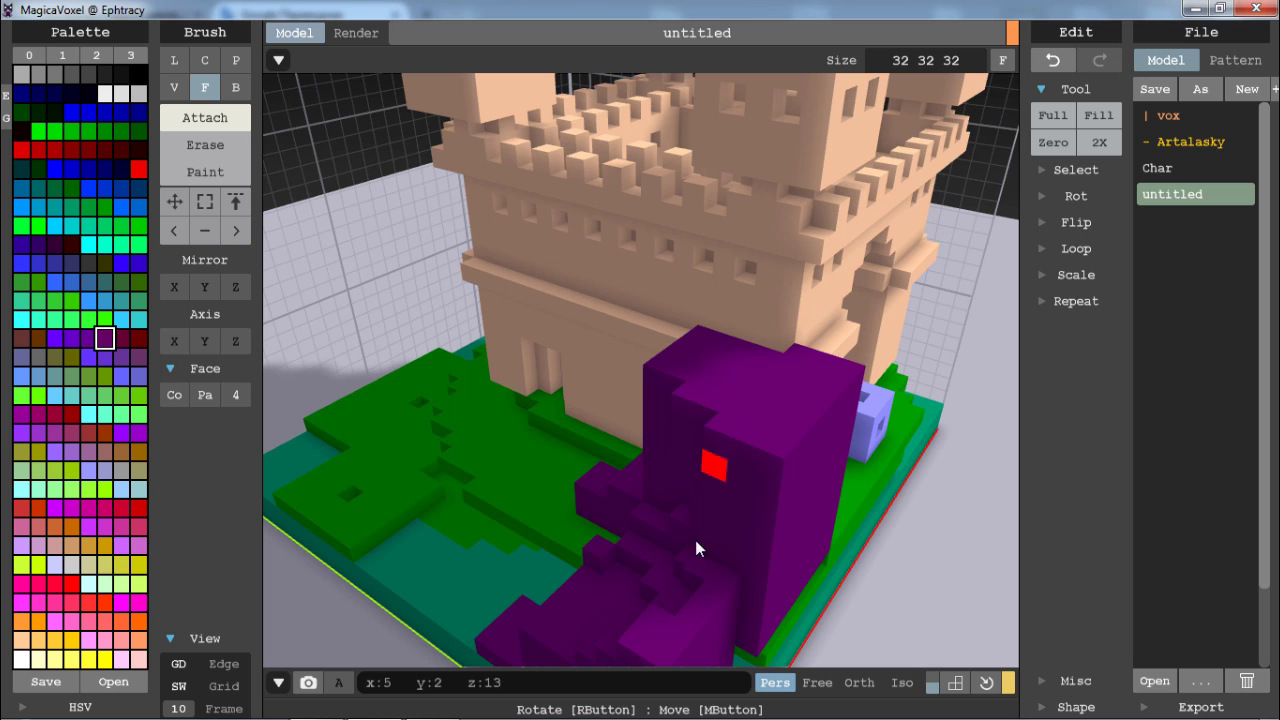
- Extrude the side face of the tall purple block outward along the castle wall
{"action": "right_click_drag", "start_coordinate": [695, 540], "coordinate": [700, 382]}
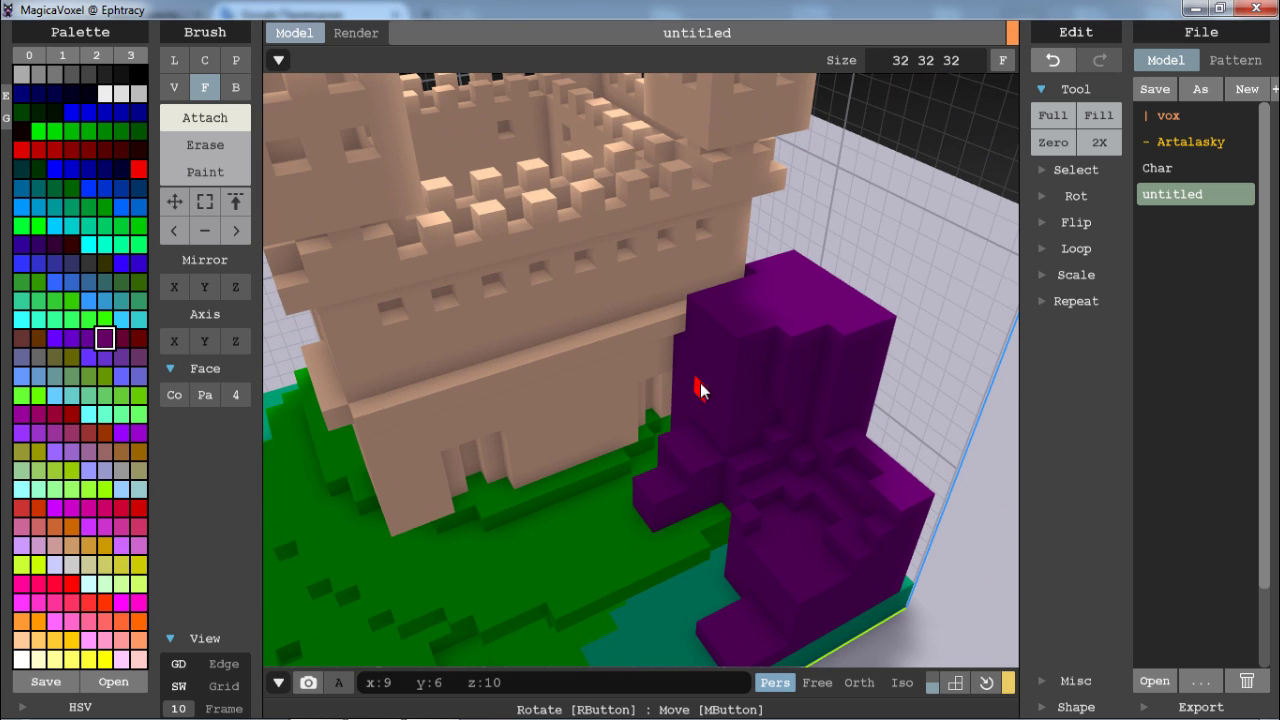
{"action": "left_click_drag", "start_coordinate": [704, 375], "coordinate": [560, 425]}
{"action": "mouse_move", "coordinate": [560, 425]}
{"action": "right_mouse_down"}
{"action": "mouse_move", "coordinate": [610, 370]}
{"action": "mouse_move", "coordinate": [712, 362]}
{"action": "mouse_move", "coordinate": [549, 427]}
{"action": "right_mouse_up"}
{"action": "left_click_drag", "start_coordinate": [549, 427], "coordinate": [513, 448]}
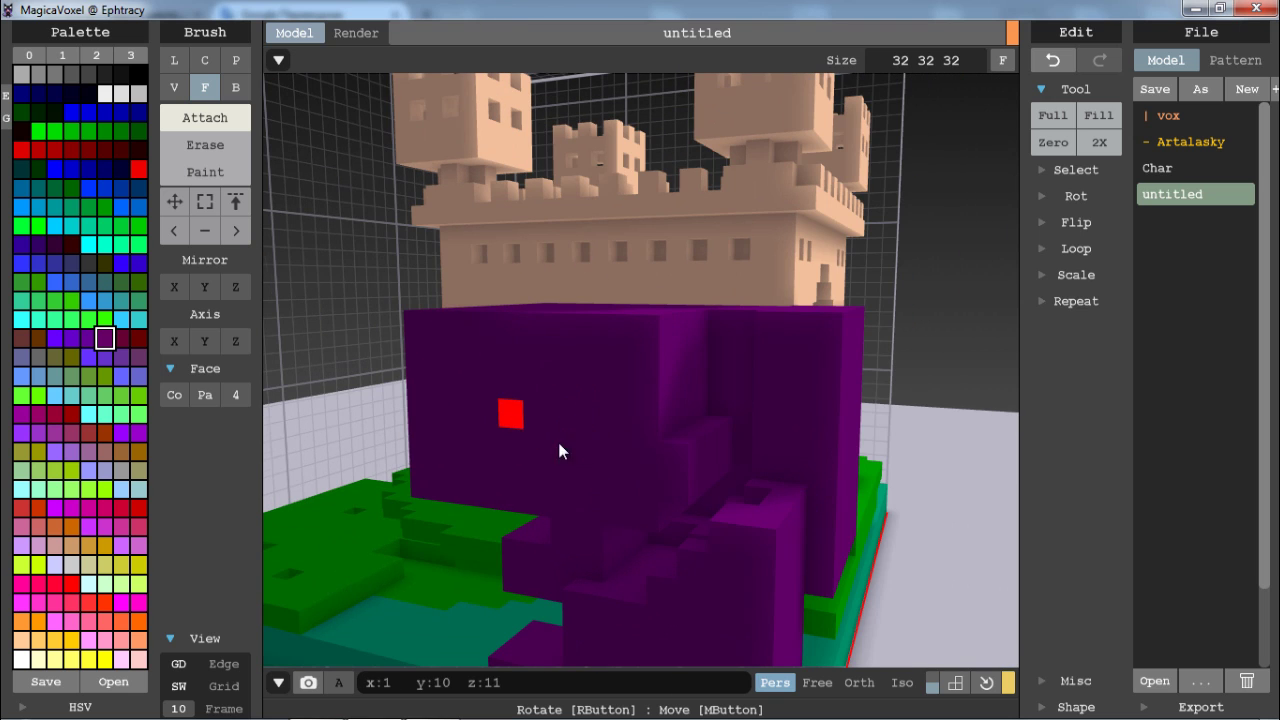
- Undo the last side extrusion of the purple block and extrude its top face upward
{"action": "right_click_drag", "start_coordinate": [560, 449], "coordinate": [651, 451]}
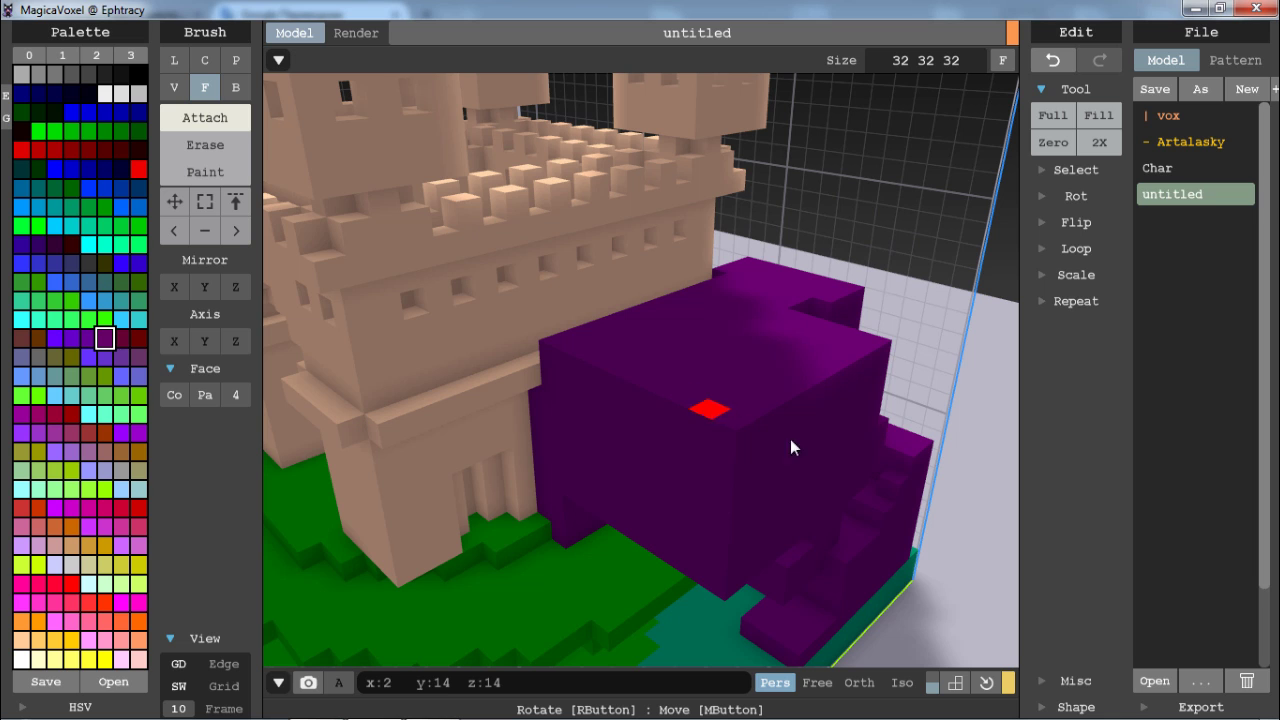
{"action": "key", "text": "ctrl+z"}
{"action": "left_click_drag", "start_coordinate": [700, 362], "coordinate": [729, 318]}
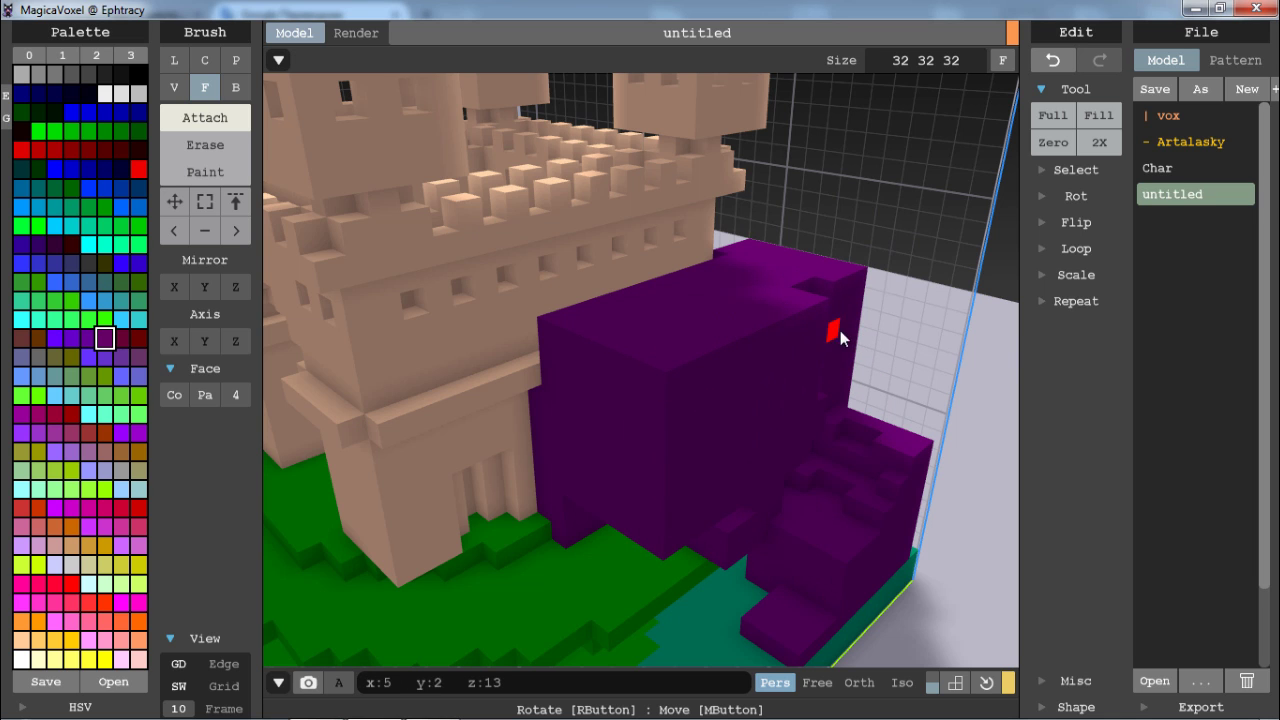
- Push the purple block's top face down to lower the block beside the castle wall
{"action": "right_click_drag", "start_coordinate": [835, 335], "coordinate": [589, 357]}
{"action": "left_click_drag", "start_coordinate": [596, 355], "coordinate": [584, 437]}
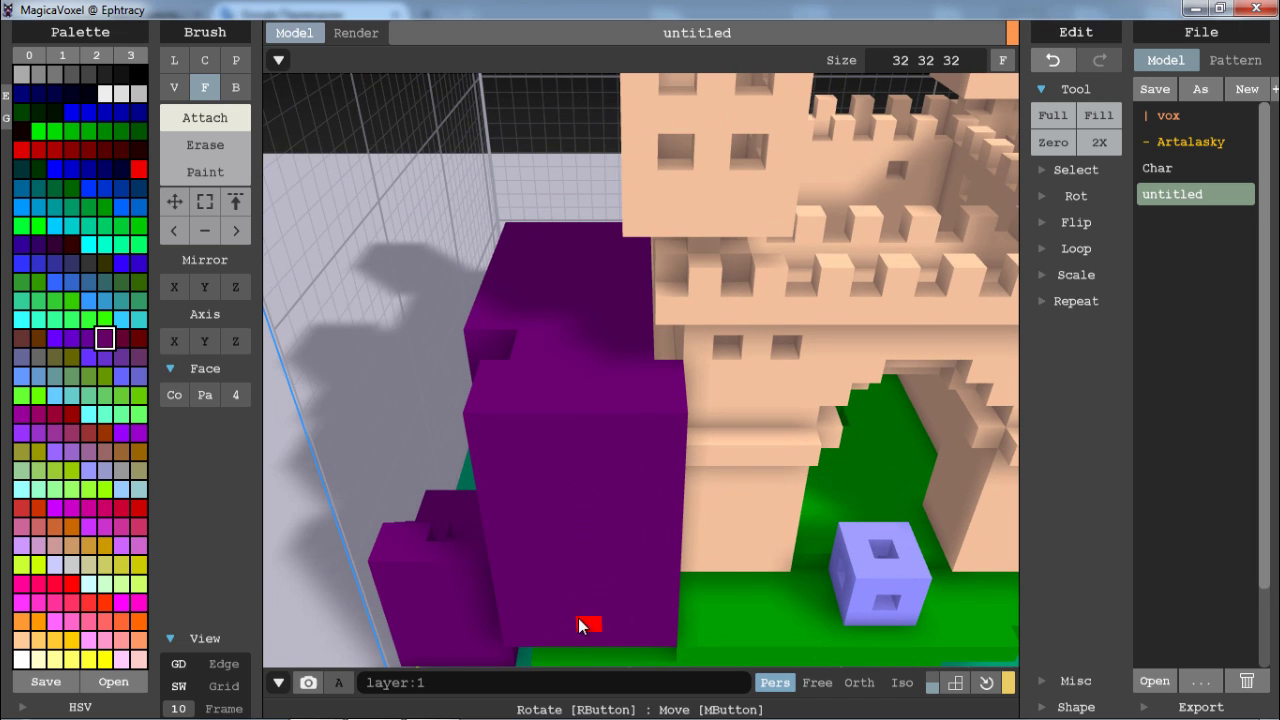
{"action": "left_click_drag", "start_coordinate": [575, 352], "coordinate": [551, 471]}
{"action": "right_click_drag", "start_coordinate": [551, 471], "coordinate": [745, 428]}
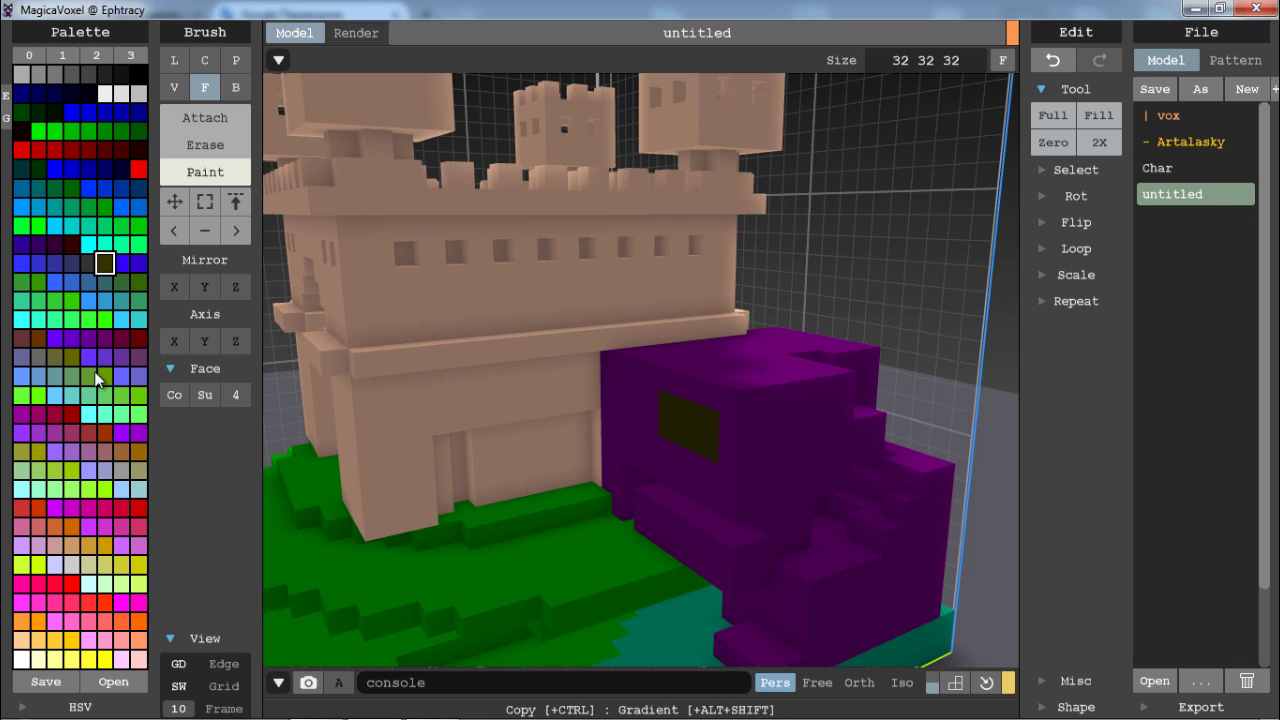
- Try extruding the dark patch on the purple block's side in Attach mode, and undo it
{"action": "left_click", "coordinate": [208, 117]}
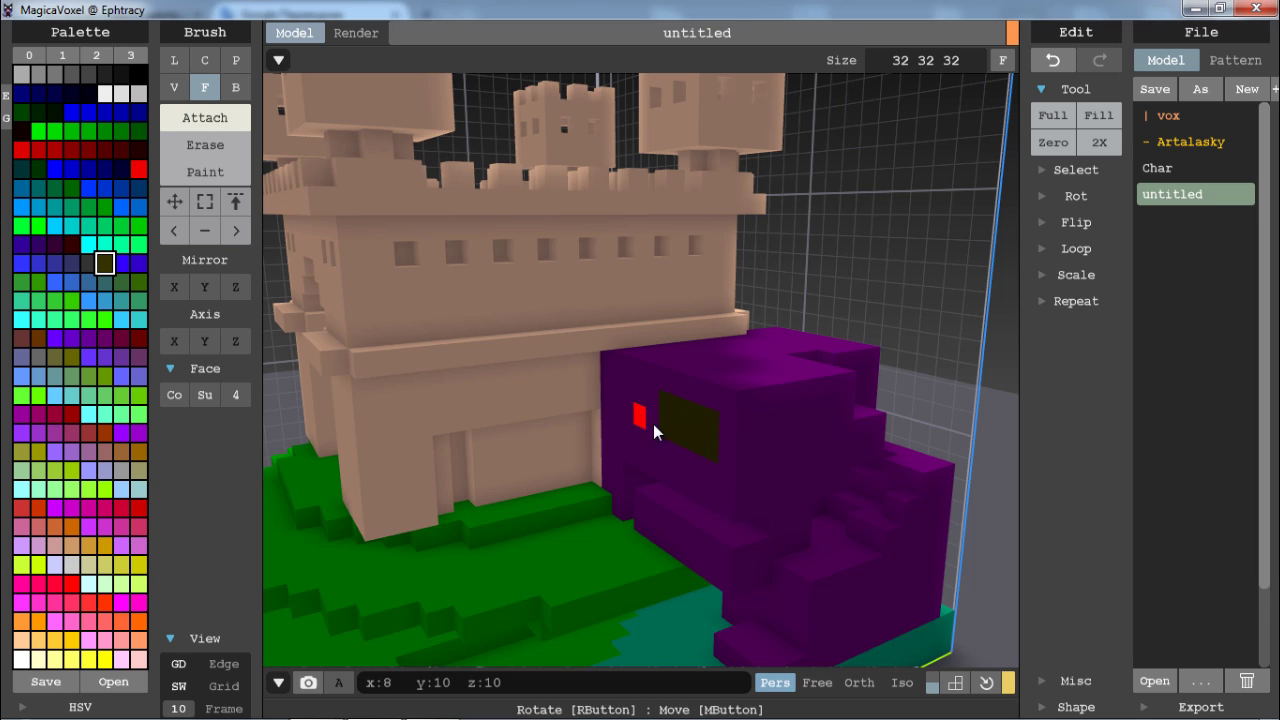
{"action": "scroll", "coordinate": [670, 435], "scroll_direction": "up", "scroll_amount": 5}
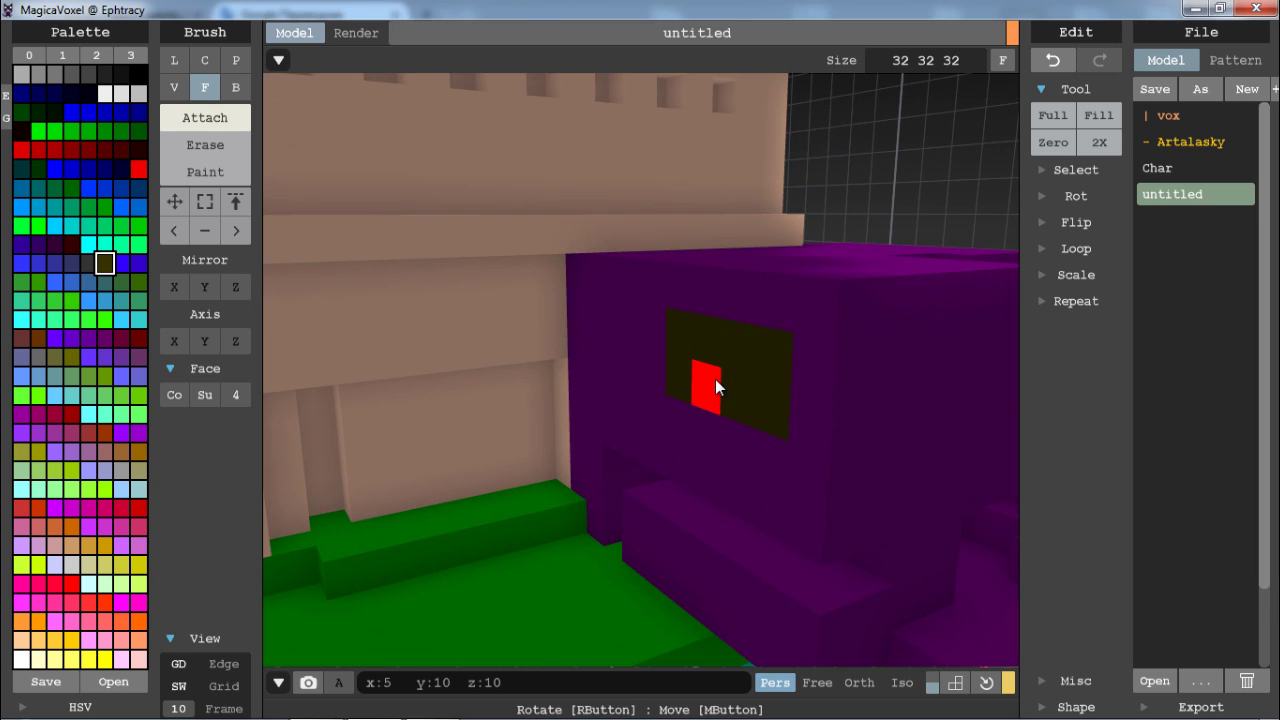
{"action": "mouse_move", "coordinate": [715, 379]}
{"action": "left_mouse_down"}
{"action": "mouse_move", "coordinate": [529, 414]}
{"action": "mouse_move", "coordinate": [591, 420]}
{"action": "mouse_move", "coordinate": [749, 369]}
{"action": "mouse_move", "coordinate": [615, 409]}
{"action": "mouse_move", "coordinate": [725, 392]}
{"action": "left_mouse_up"}
{"action": "key", "text": "ctrl+z"}
- Paint a wider dark patch and a second small one on the purple block's side, and return to Attach mode
{"action": "left_click", "coordinate": [232, 175]}
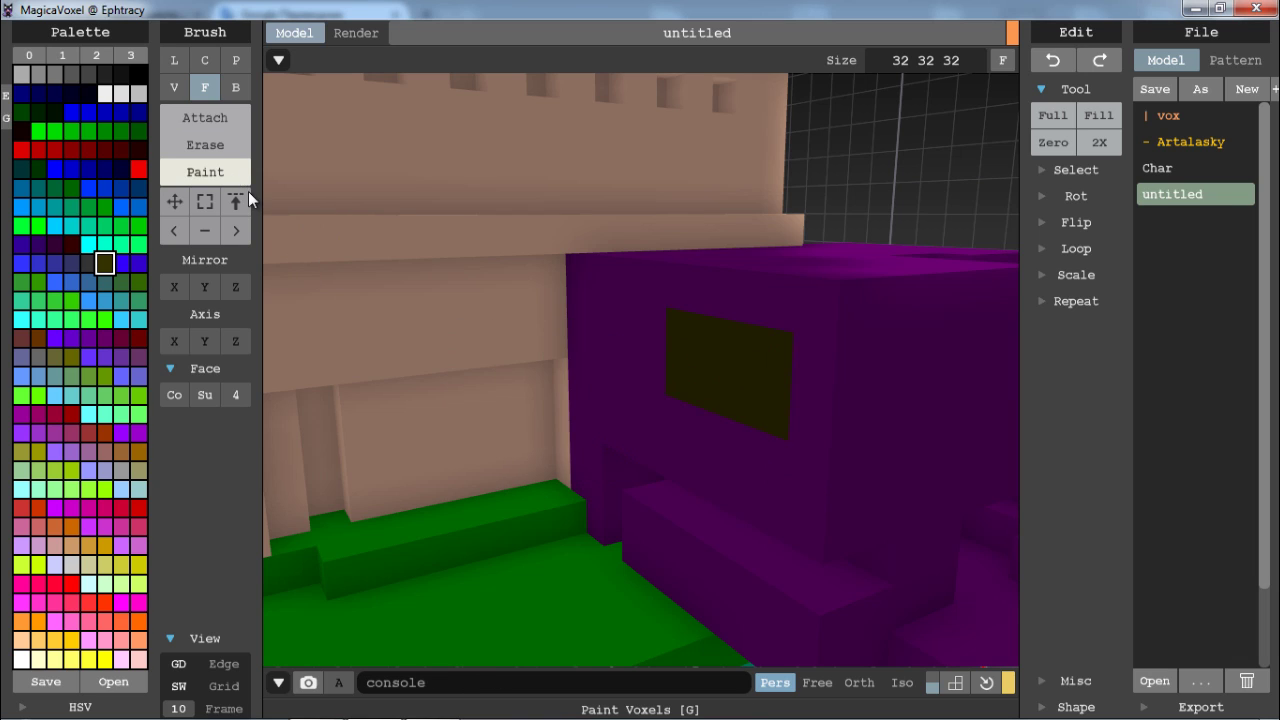
{"action": "key", "text": "t"}
{"action": "scroll", "coordinate": [620, 370], "scroll_direction": "up", "scroll_amount": 2}
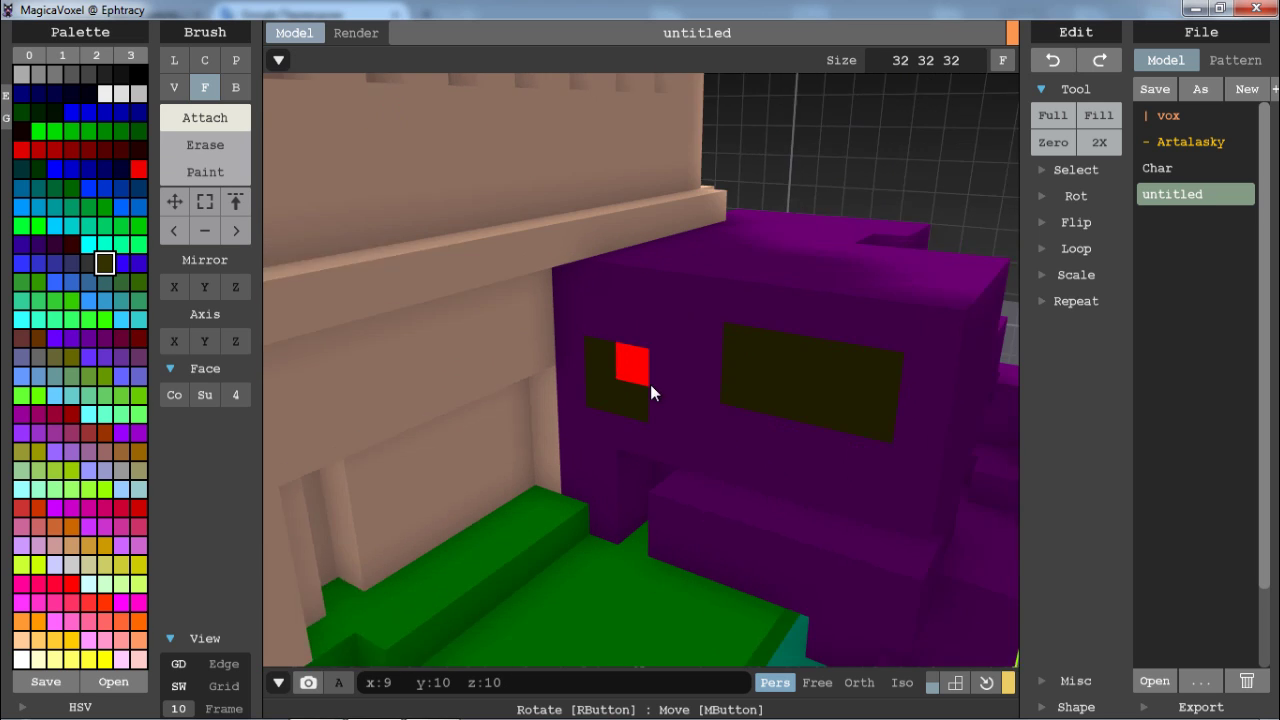
- Try extruding the purple surface around the two dark patches with the Face option Co, and undo it
{"action": "right_click_drag", "start_coordinate": [650, 384], "coordinate": [634, 389]}
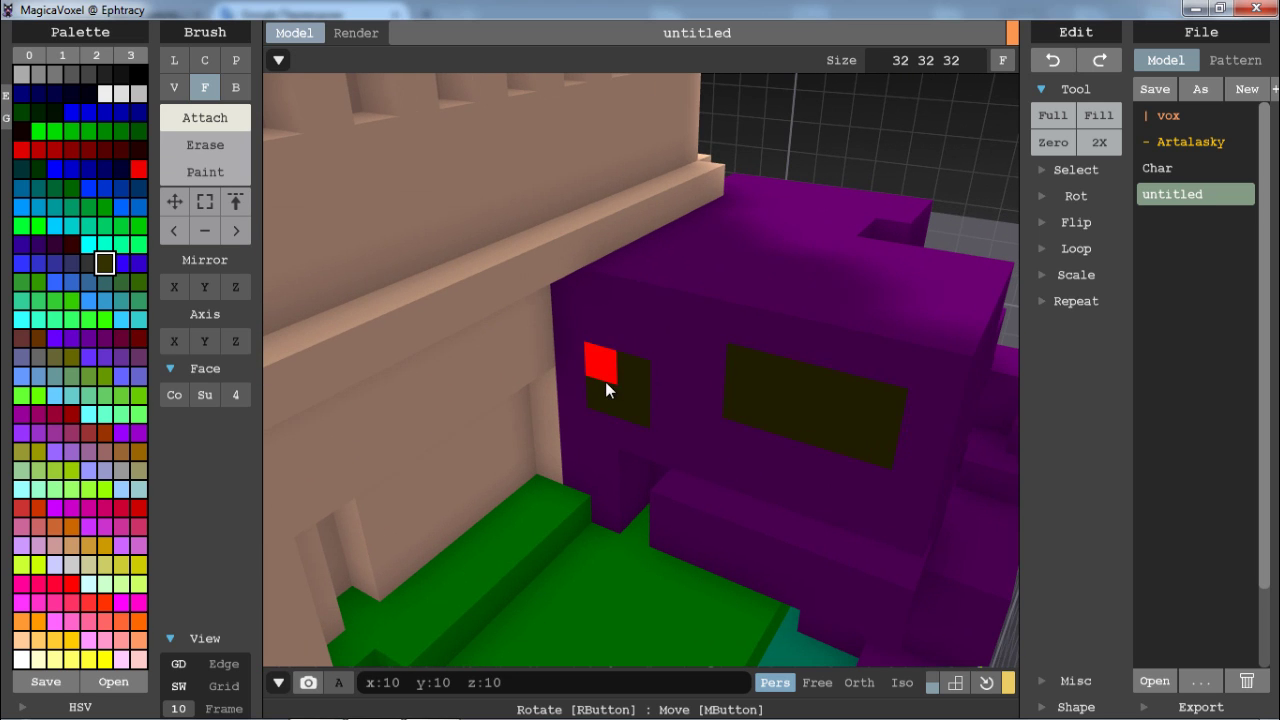
{"action": "left_click_drag", "start_coordinate": [606, 382], "coordinate": [640, 404]}
{"action": "key", "text": "ctrl+z"}
{"action": "key", "text": "ctrl+z"}
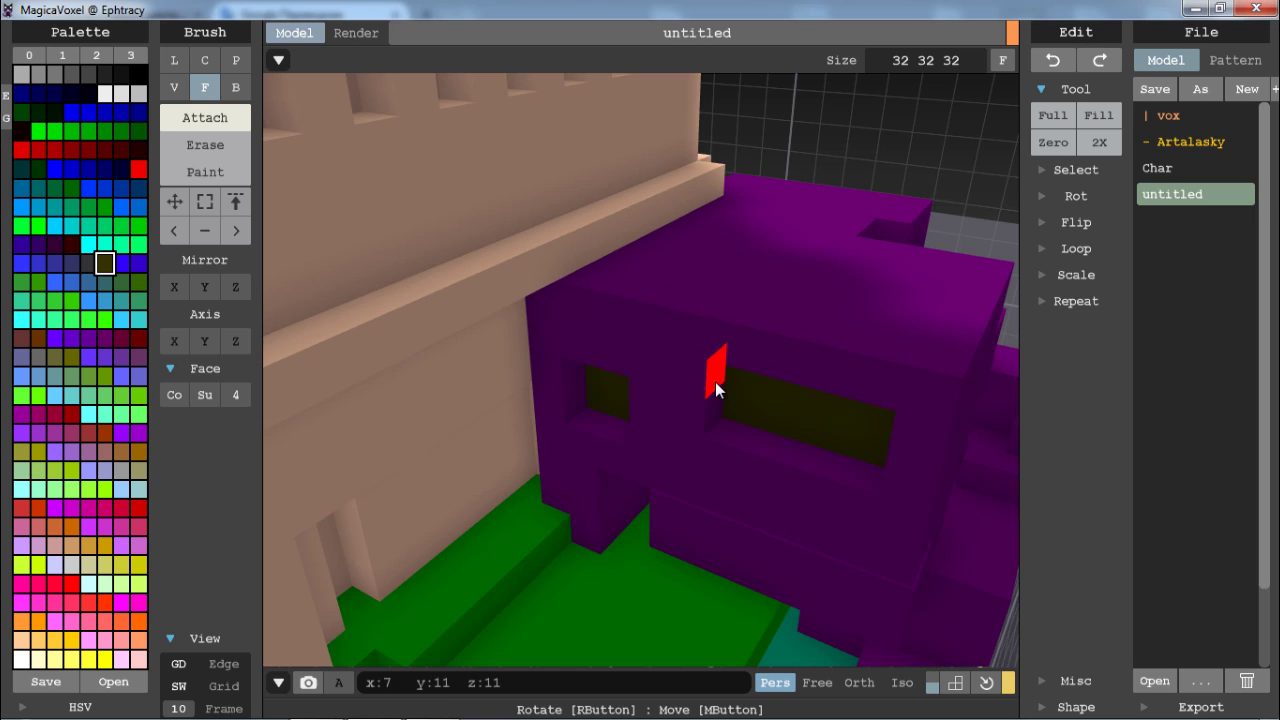
{"action": "key", "text": "ctrl+z"}
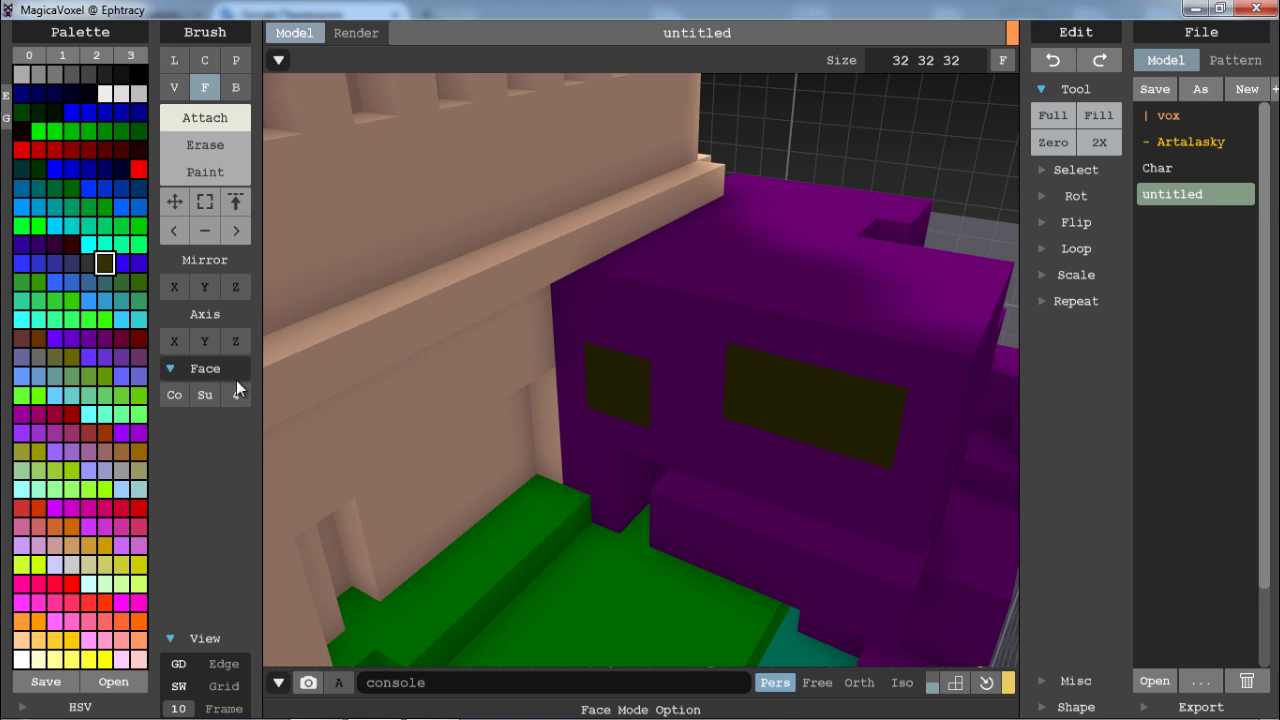
- Set the Face option to Ge and extrude the block's whole side face outward, dark patches included
{"action": "left_click", "coordinate": [174, 396]}
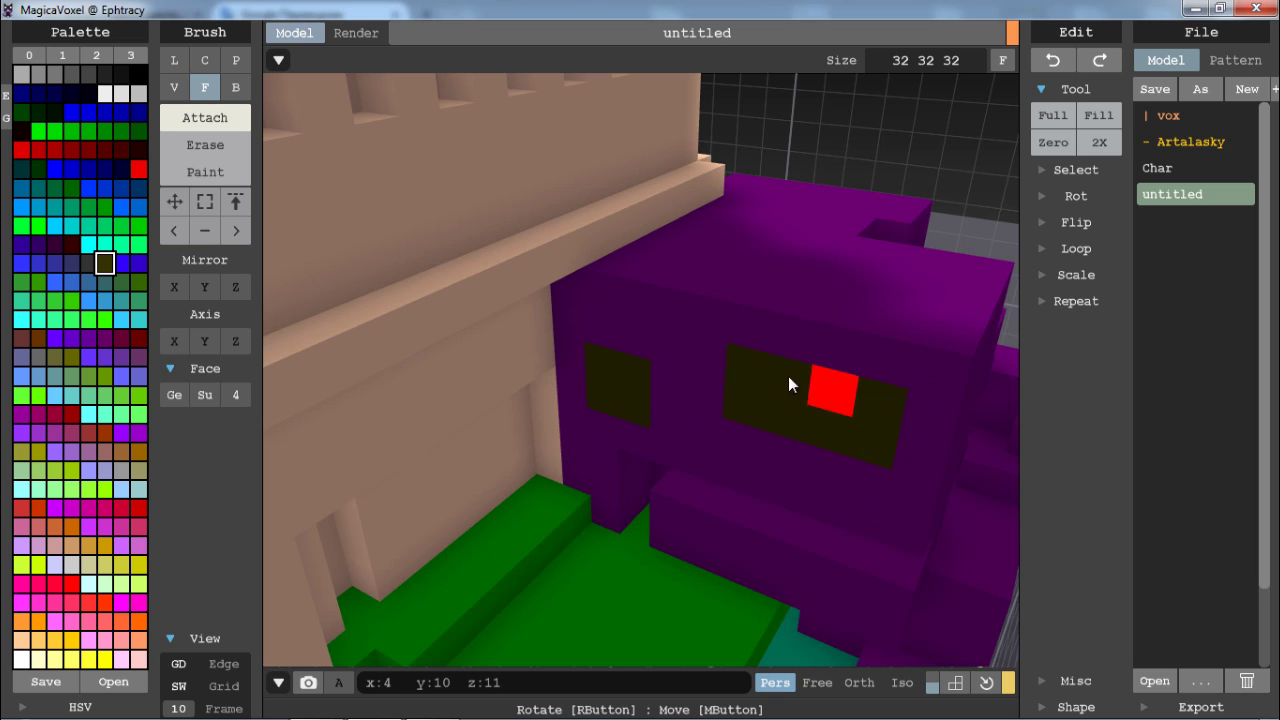
{"action": "right_click_drag", "start_coordinate": [713, 401], "coordinate": [630, 353]}
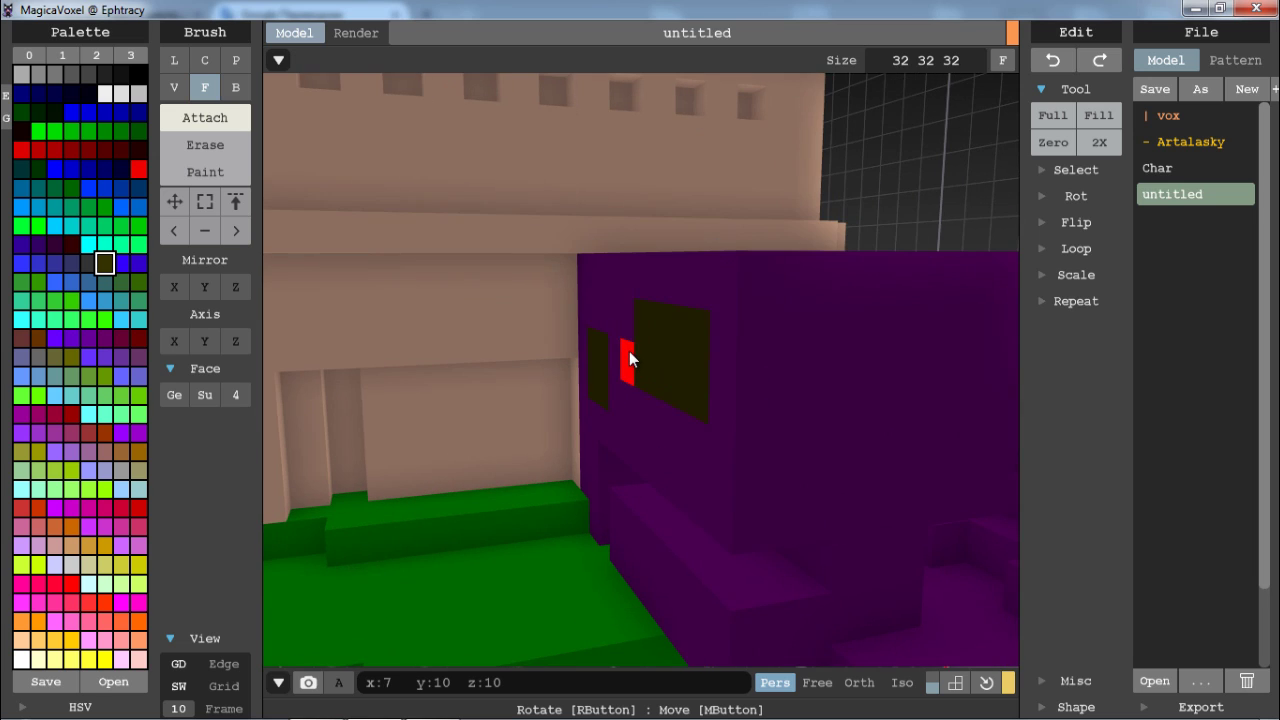
{"action": "left_click_drag", "start_coordinate": [626, 302], "coordinate": [657, 305]}
{"action": "left_click_drag", "start_coordinate": [791, 289], "coordinate": [729, 331]}
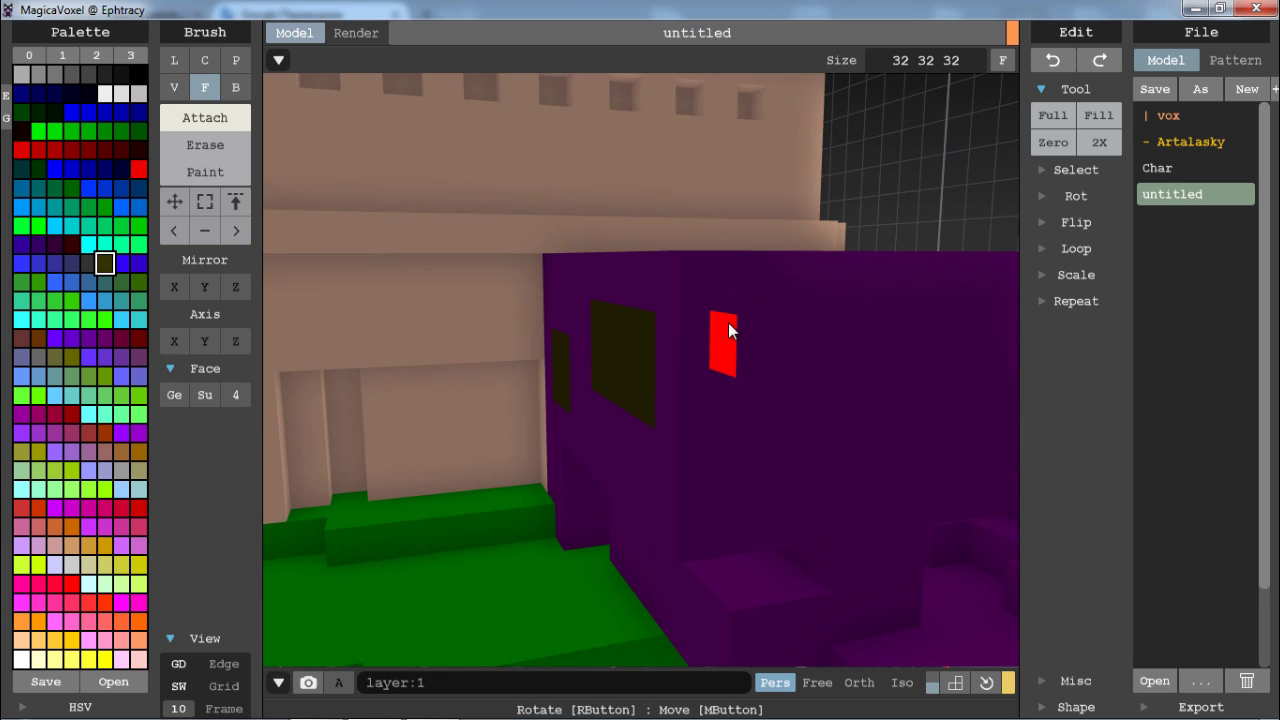
- Set the Face option back to Co and extrude the dark patches and the surrounding purple surface separately
{"action": "left_click", "coordinate": [176, 395]}
{"action": "left_click_drag", "start_coordinate": [569, 341], "coordinate": [482, 348]}
{"action": "right_click_drag", "start_coordinate": [482, 348], "coordinate": [658, 400]}
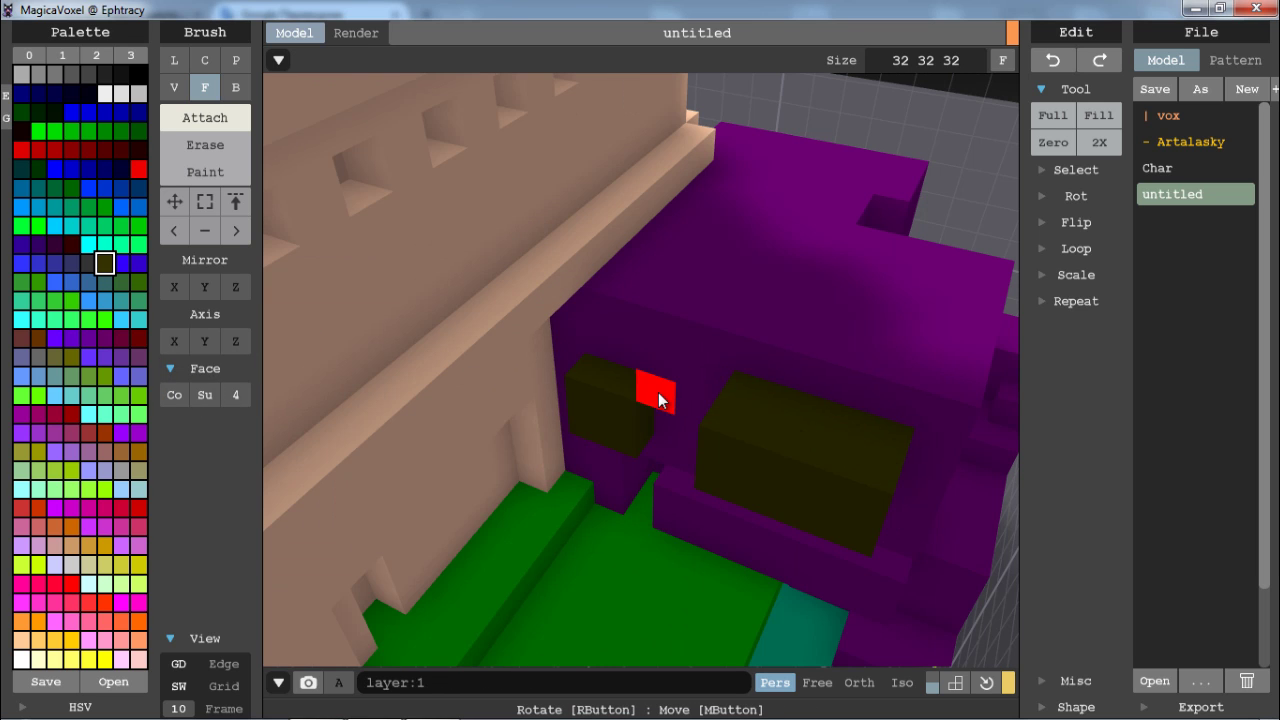
{"action": "left_click_drag", "start_coordinate": [674, 391], "coordinate": [678, 435]}
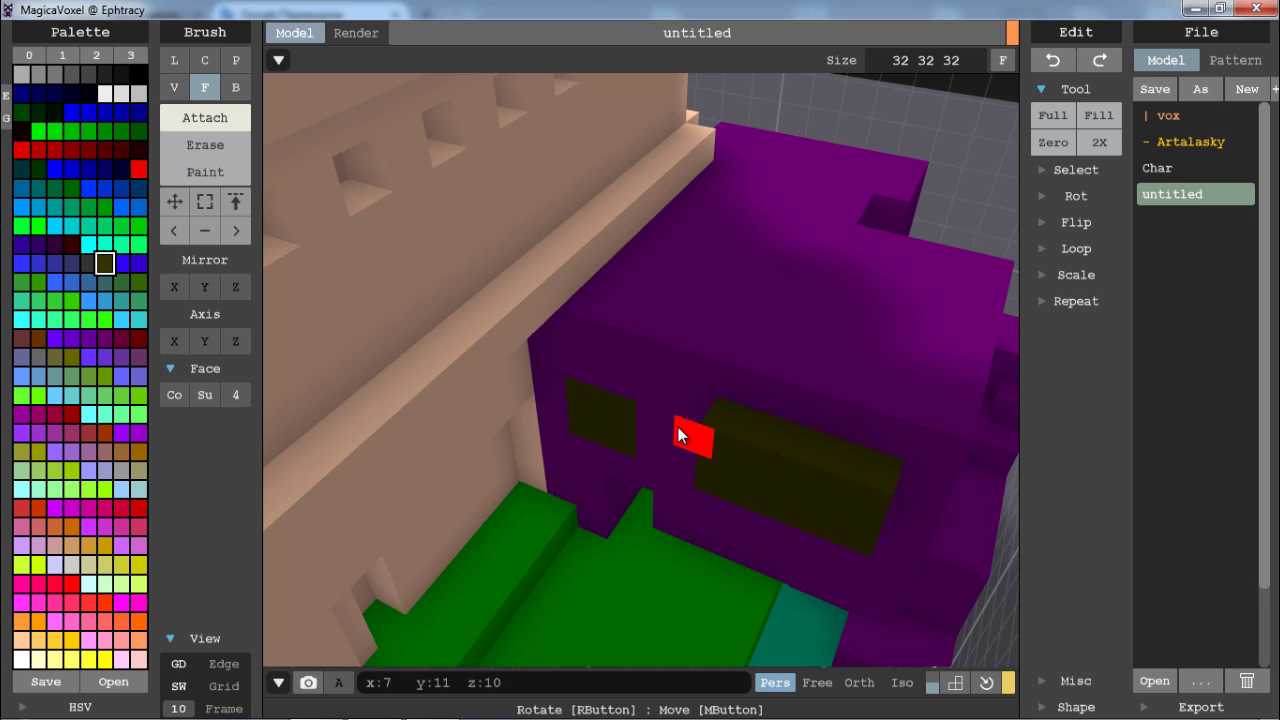
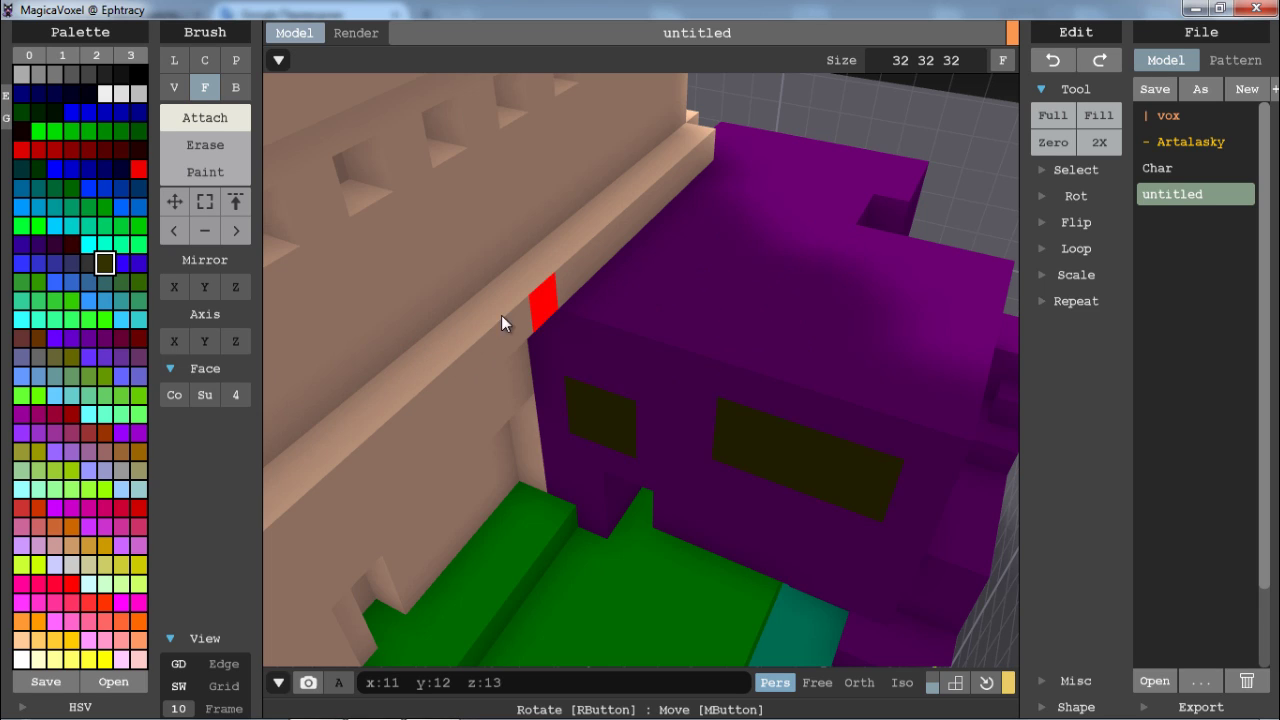
- Pick yellow, set the Face option to Pa, and extrude the dark area on the purple block's top upward as a yellow block
{"action": "left_click", "coordinate": [121, 564]}
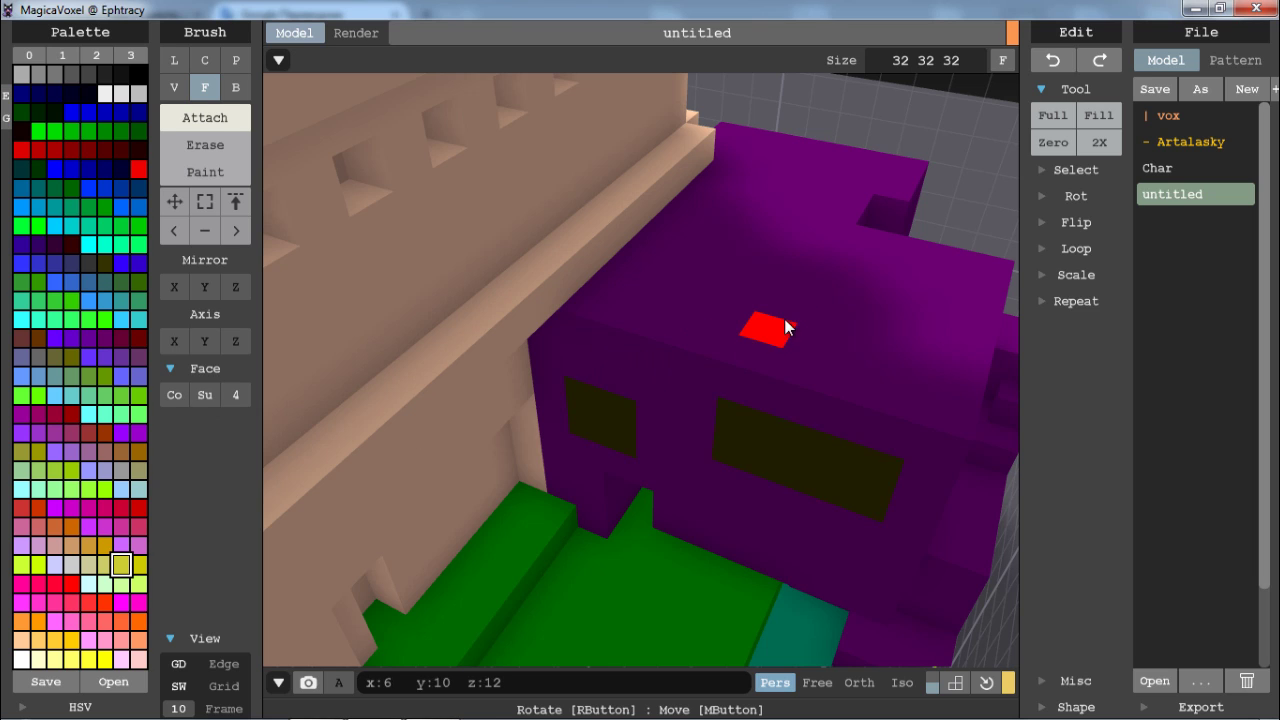
{"action": "mouse_move", "coordinate": [789, 330]}
{"action": "left_mouse_down"}
{"action": "mouse_move", "coordinate": [783, 256]}
{"action": "mouse_move", "coordinate": [783, 326]}
{"action": "mouse_move", "coordinate": [789, 260]}
{"action": "mouse_move", "coordinate": [831, 166]}
{"action": "mouse_move", "coordinate": [766, 363]}
{"action": "mouse_move", "coordinate": [791, 329]}
{"action": "mouse_move", "coordinate": [737, 301]}
{"action": "mouse_move", "coordinate": [700, 306]}
{"action": "left_mouse_up"}
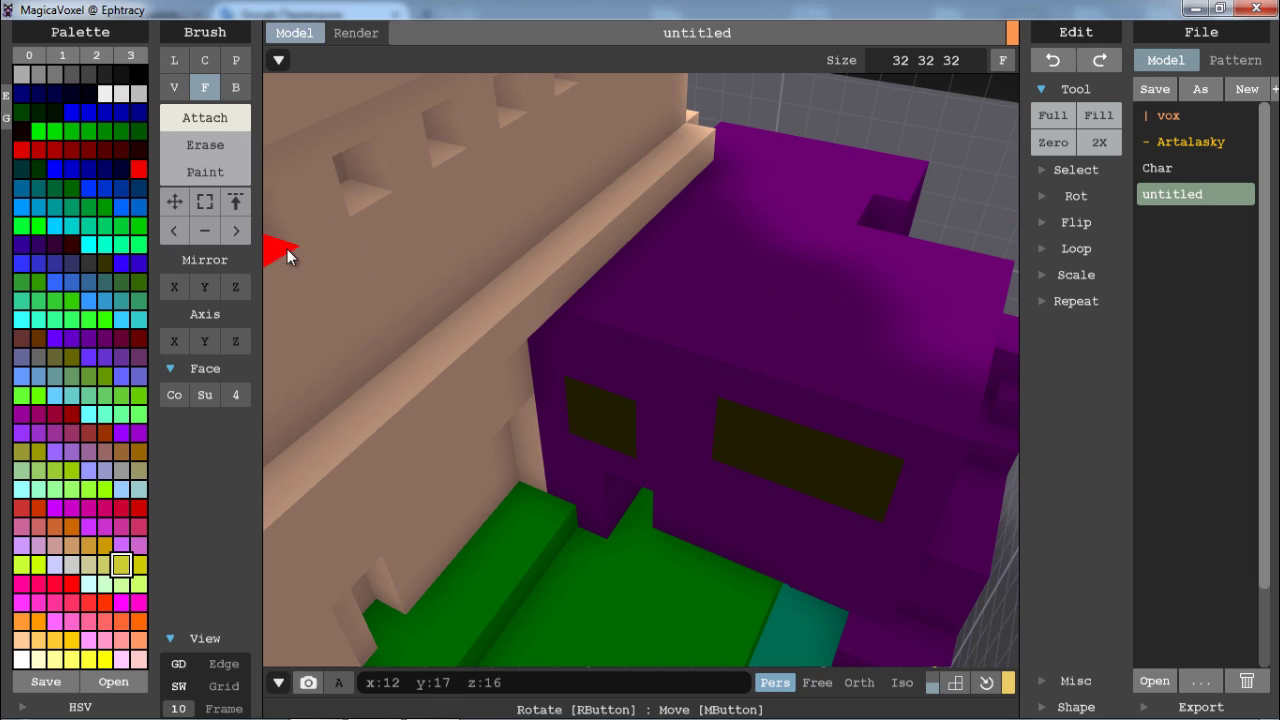
{"action": "left_click", "coordinate": [205, 395]}
{"action": "mouse_move", "coordinate": [771, 300]}
{"action": "left_mouse_down"}
{"action": "mouse_move", "coordinate": [829, 163]}
{"action": "mouse_move", "coordinate": [818, 320]}
{"action": "mouse_move", "coordinate": [780, 264]}
{"action": "left_mouse_up"}
{"action": "key", "text": "ctrl+z"}
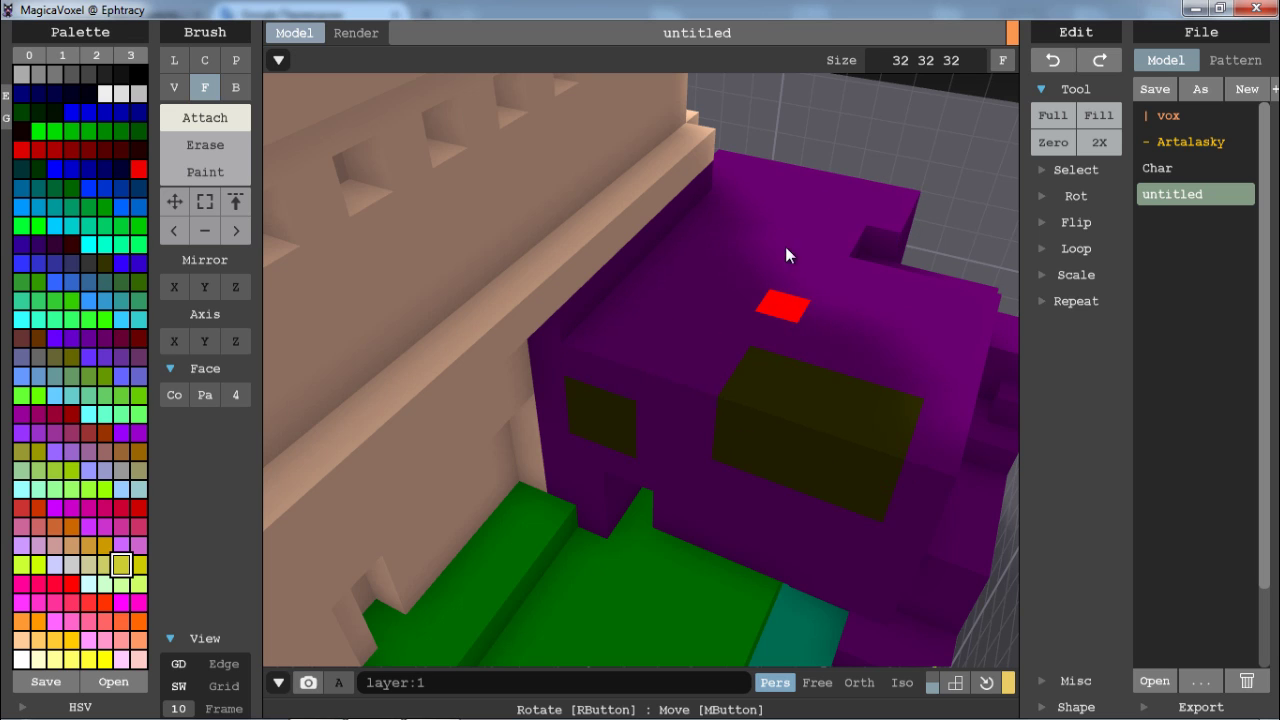
{"action": "key", "text": "ctrl+y"}
{"action": "right_click_drag", "start_coordinate": [785, 246], "coordinate": [644, 238]}
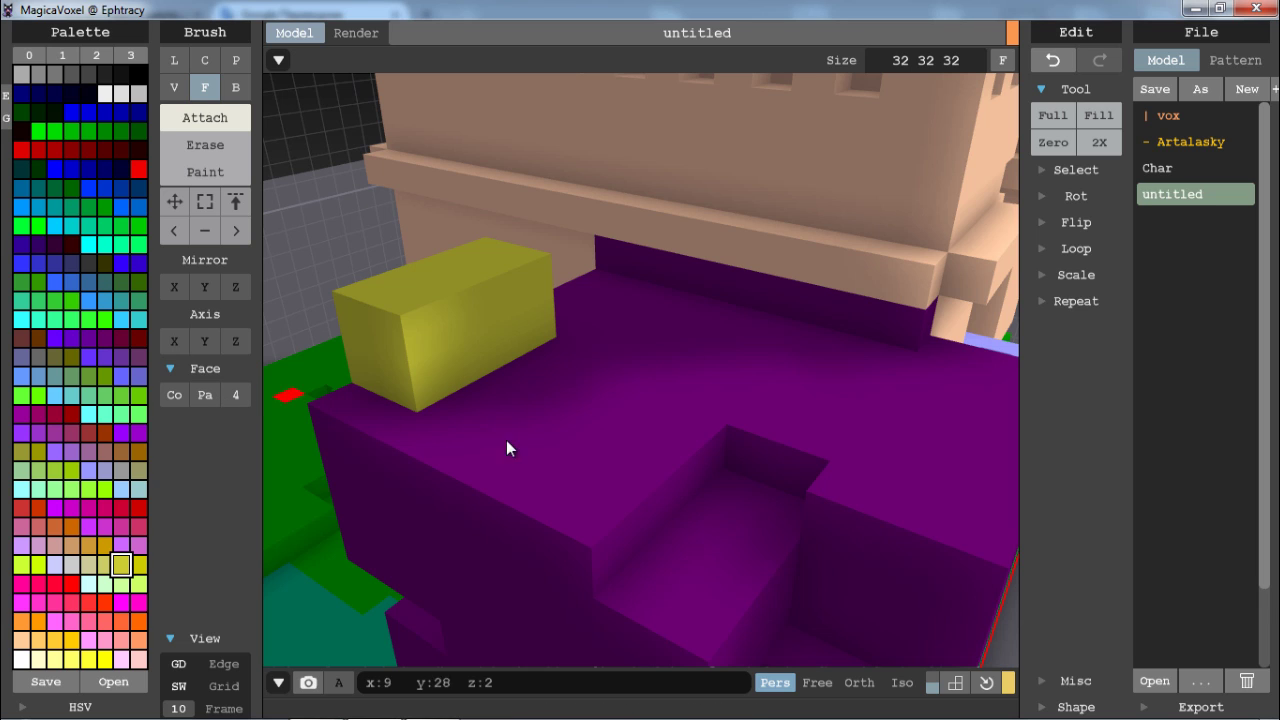
{"action": "mouse_move", "coordinate": [506, 440]}
{"action": "right_mouse_down"}
{"action": "mouse_move", "coordinate": [704, 392]}
{"action": "mouse_move", "coordinate": [636, 455]}
{"action": "right_mouse_up"}
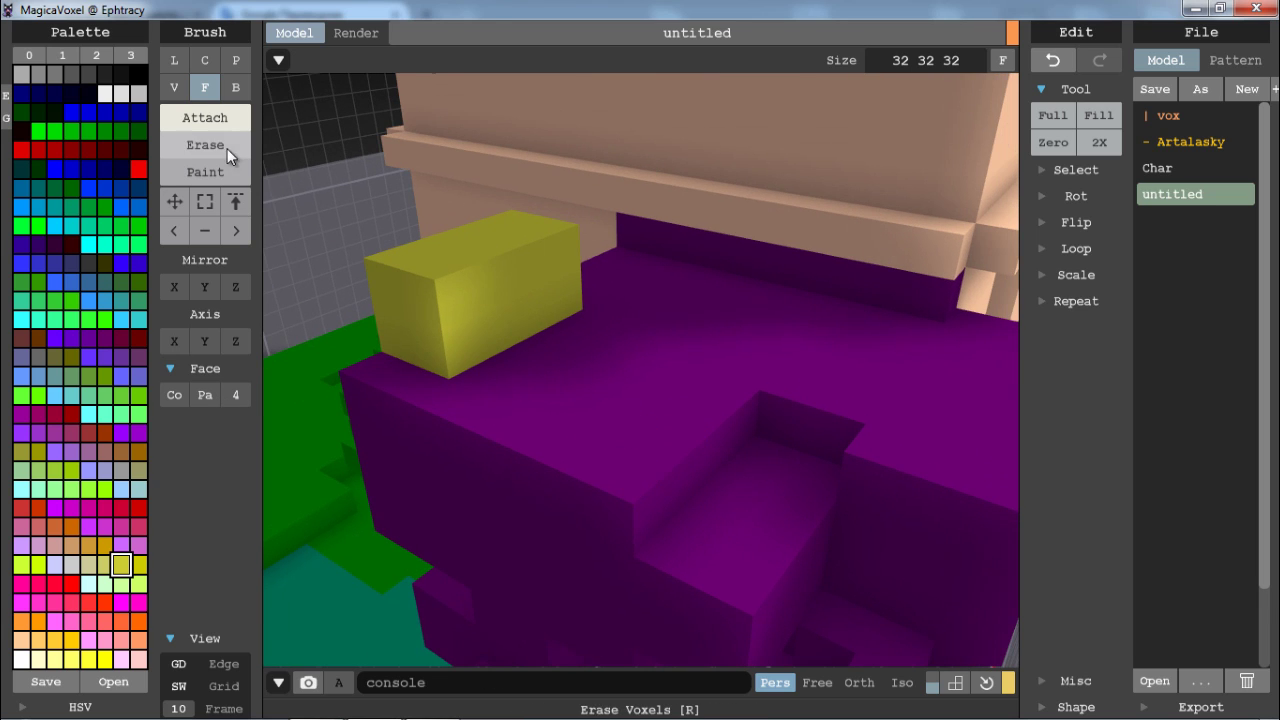
- Switch to the Voxel brush in Paint mode and colour one voxel yellow on the purple top beside the yellow block
{"action": "left_click", "coordinate": [206, 174]}
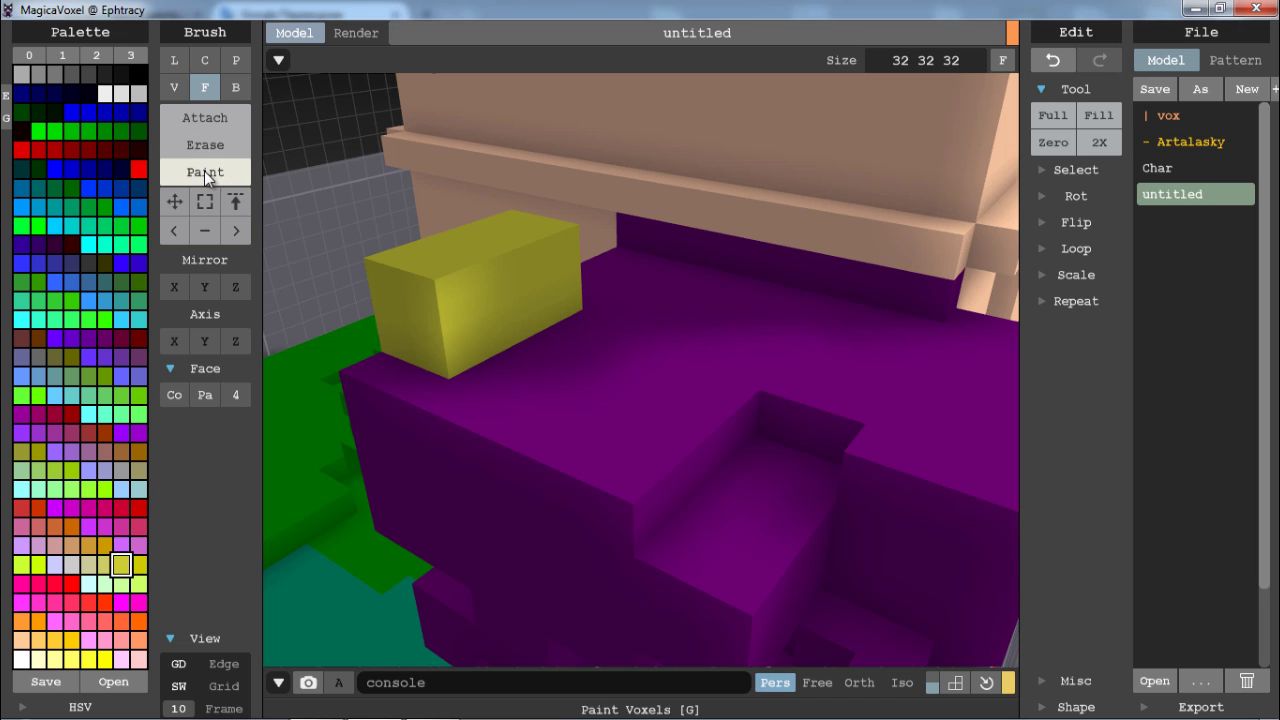
{"action": "left_click", "coordinate": [178, 88]}
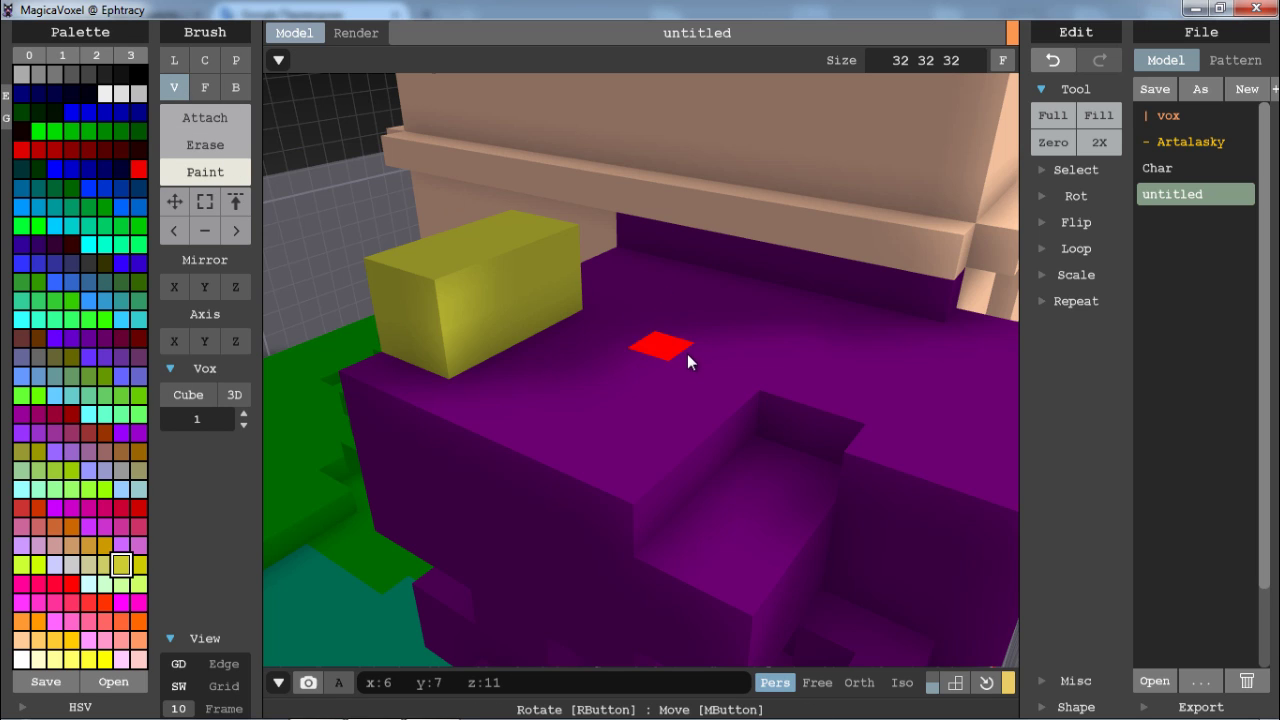
{"action": "scroll", "coordinate": [690, 360], "scroll_direction": "up", "scroll_amount": 3}
{"action": "right_click_drag", "start_coordinate": [694, 366], "coordinate": [626, 400]}
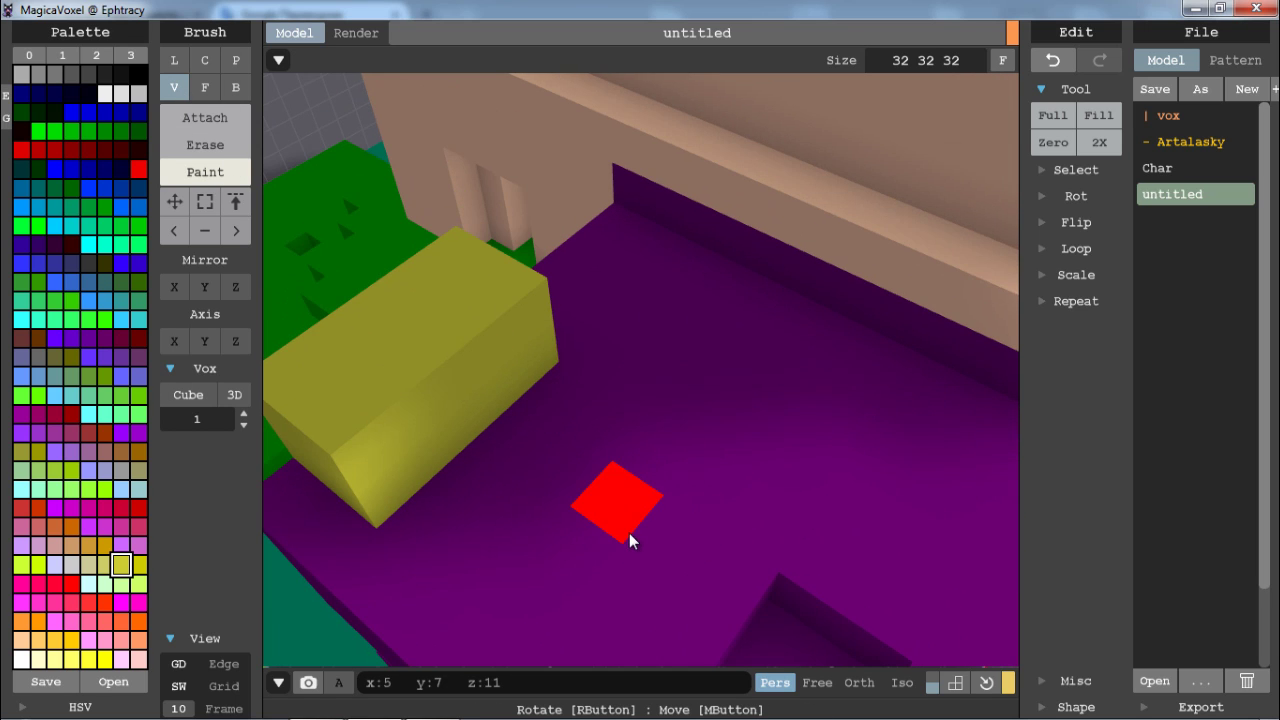
{"action": "left_click", "coordinate": [628, 525]}
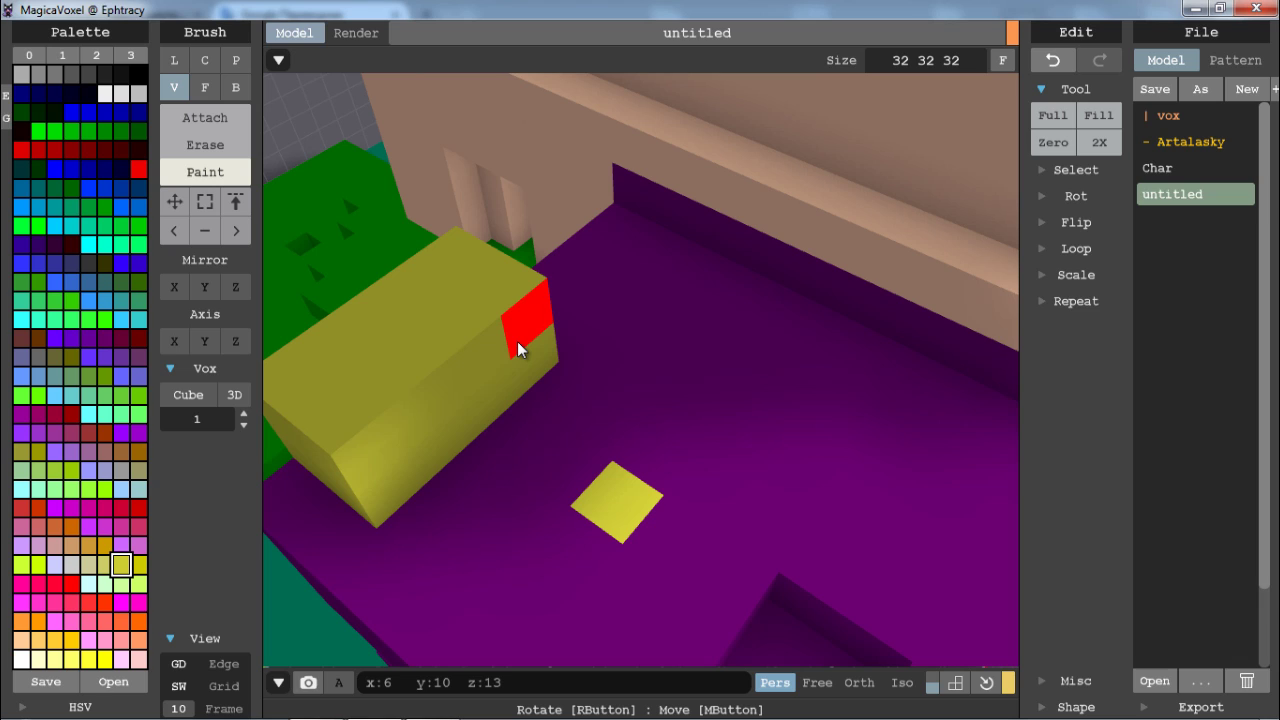
- Paint the four voxels adjoining the single yellow voxel pale mint with the Voxel brush to form a cross
{"action": "left_click", "coordinate": [205, 88]}
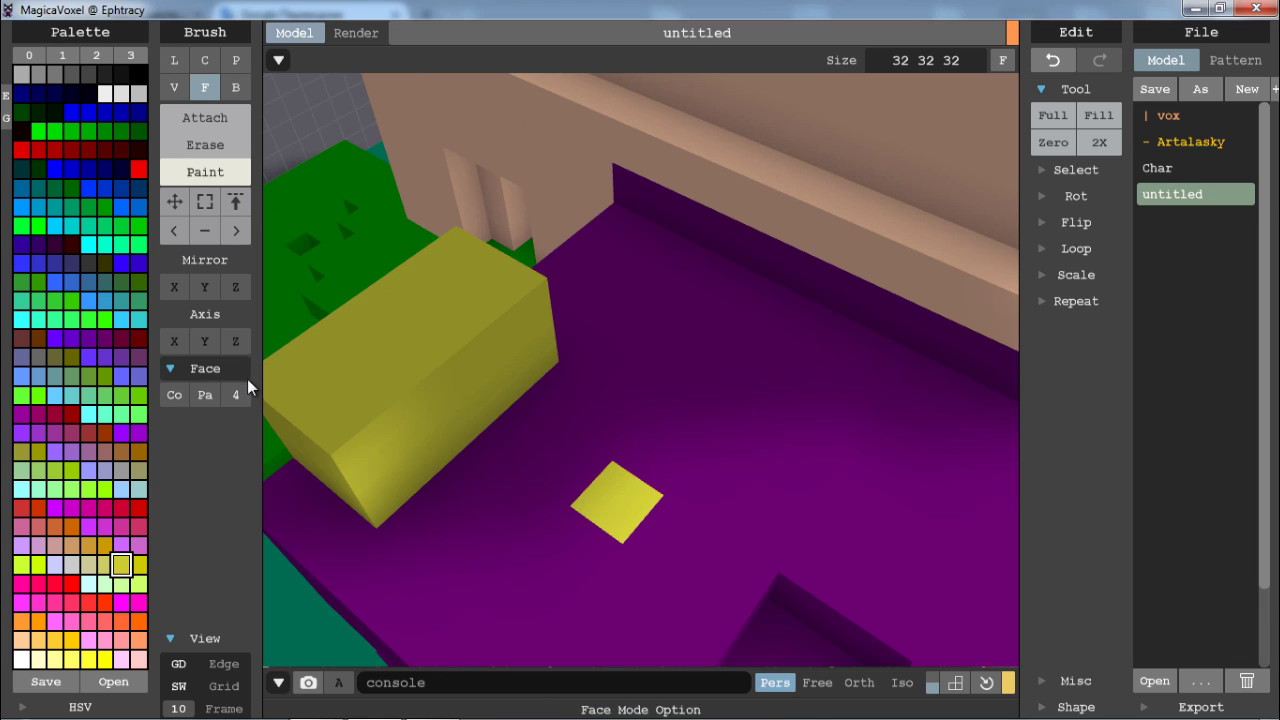
{"action": "left_click", "coordinate": [176, 86]}
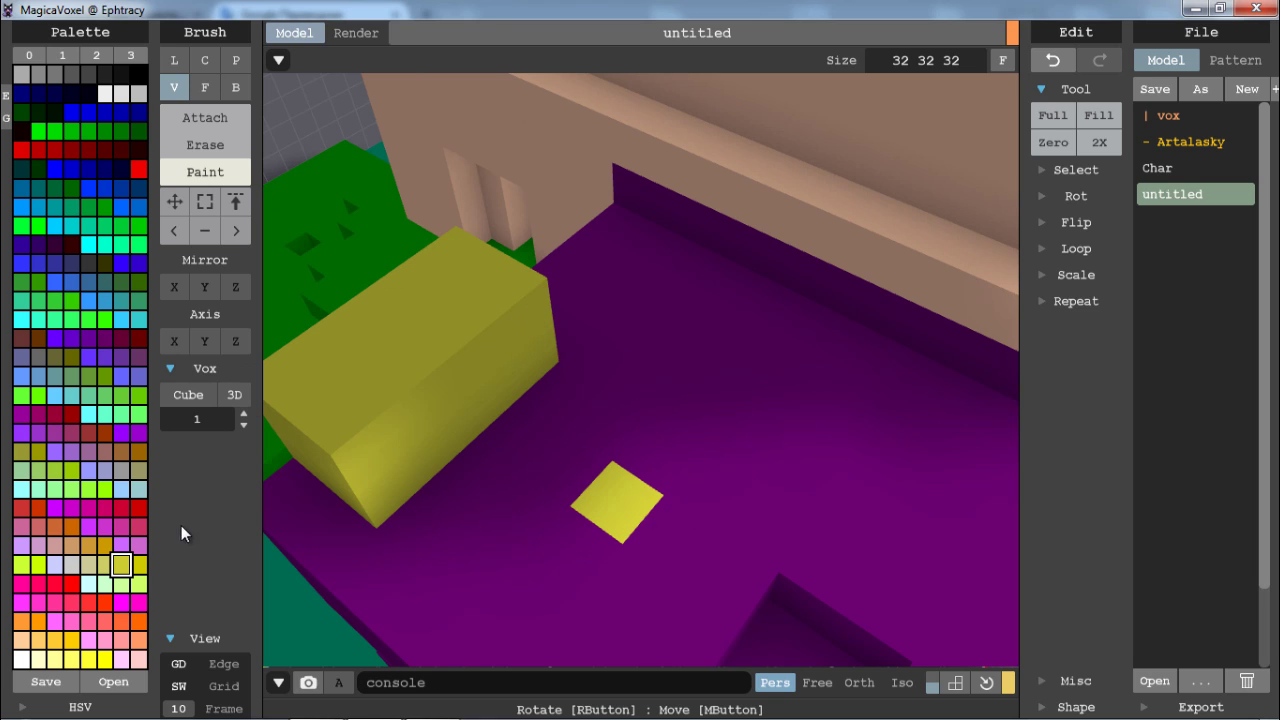
{"action": "left_click", "coordinate": [104, 582]}
{"action": "left_click", "coordinate": [568, 466]}
{"action": "left_click", "coordinate": [574, 549]}
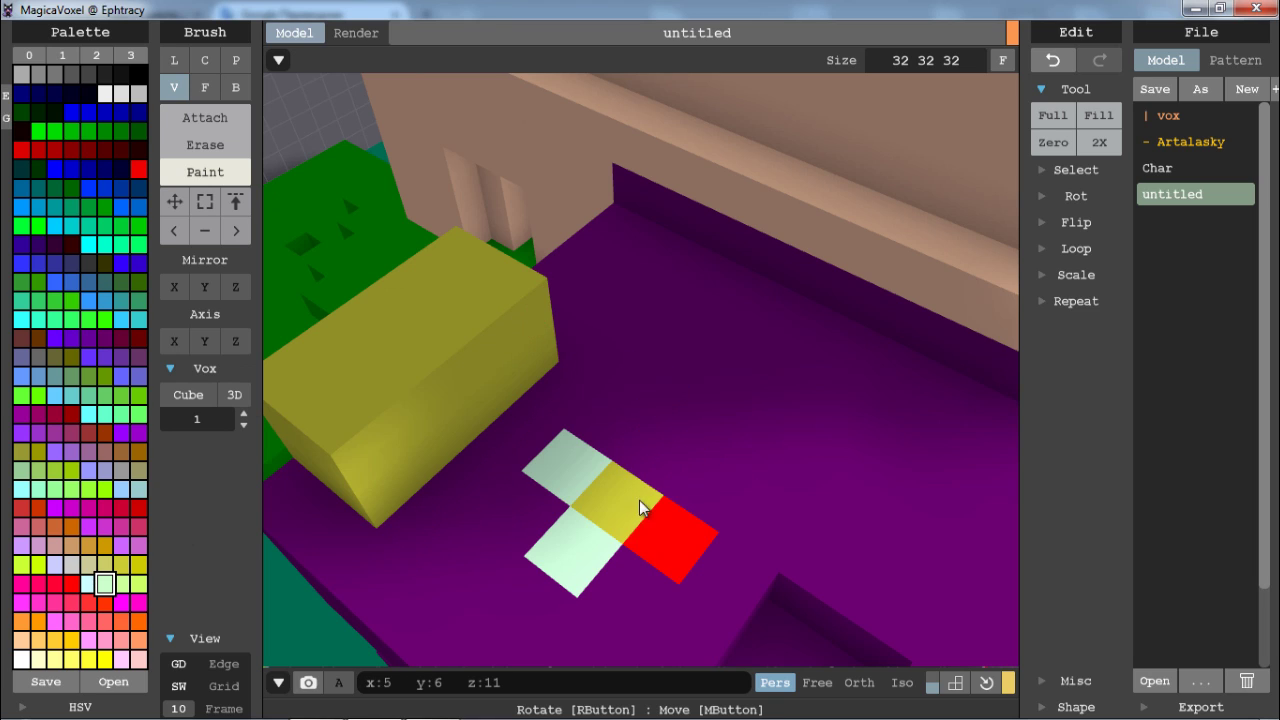
{"action": "left_click", "coordinate": [662, 530]}
{"action": "left_click", "coordinate": [637, 462]}
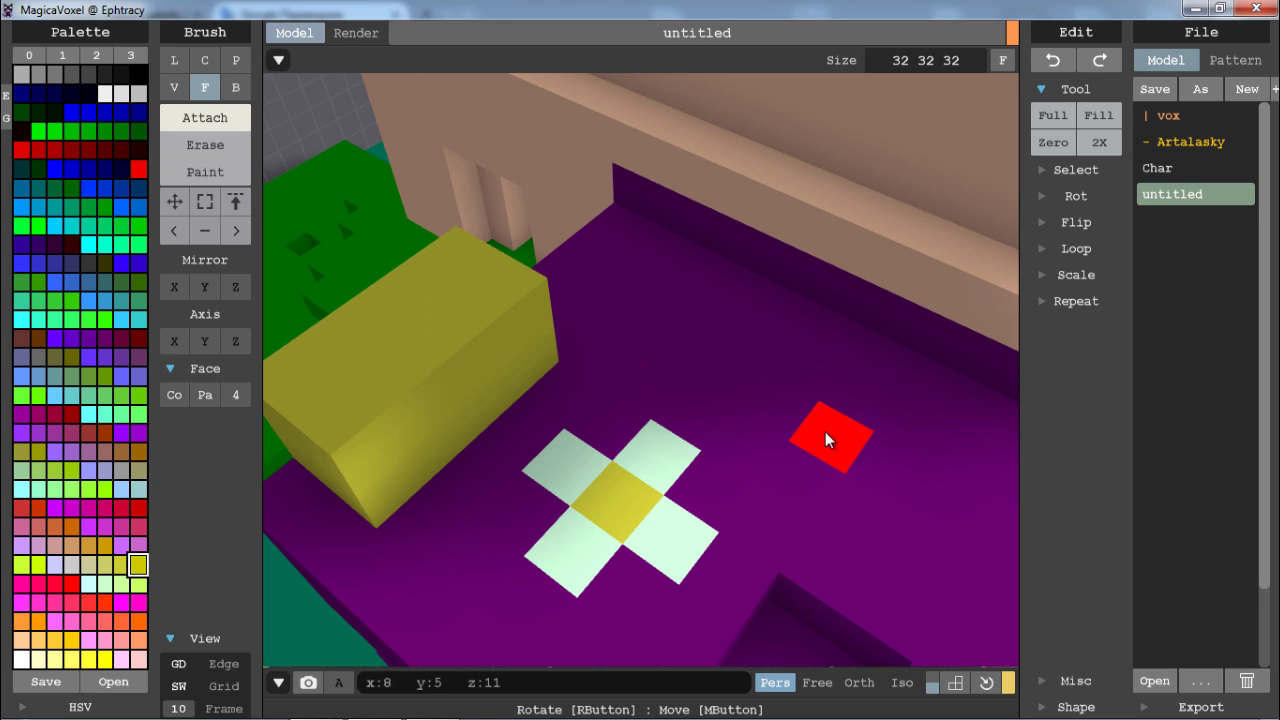
- Set the Face connectivity option to 8, and attach four orange-red voxels at the cross's diagonal corners with the Voxel brush
{"action": "left_click", "coordinate": [235, 396]}
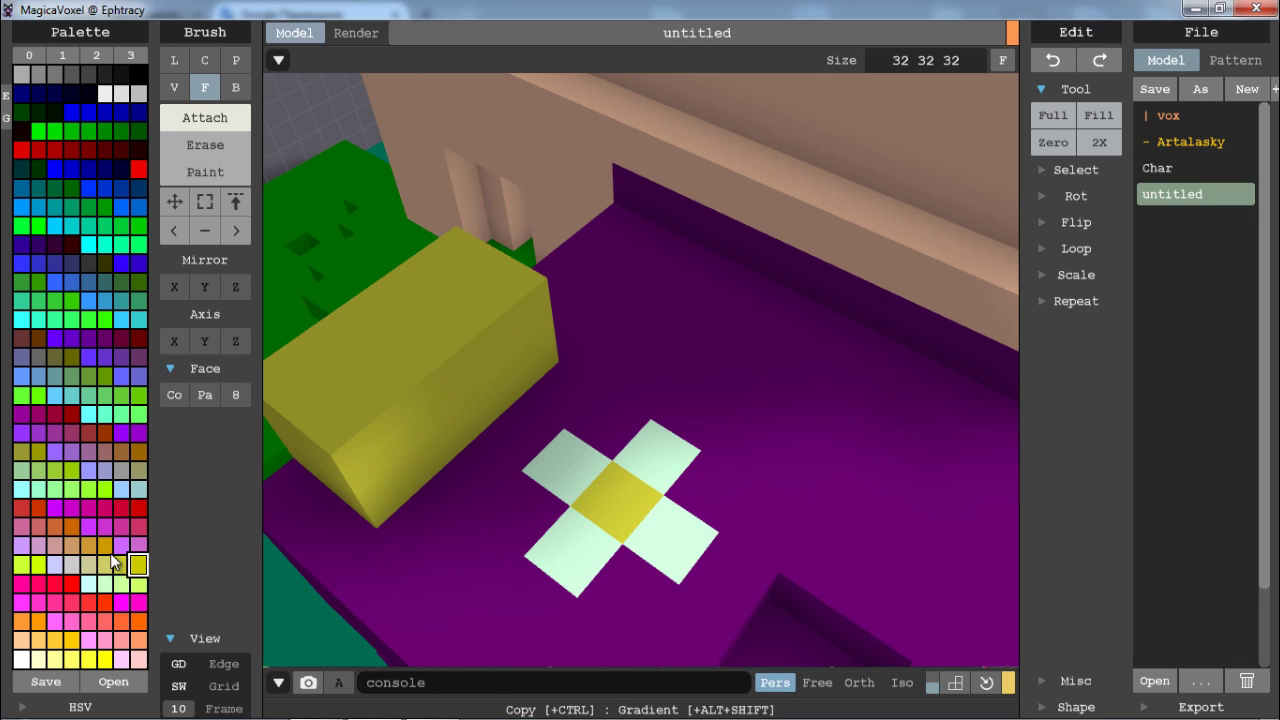
{"action": "left_click", "coordinate": [104, 602]}
{"action": "left_click", "coordinate": [174, 87]}
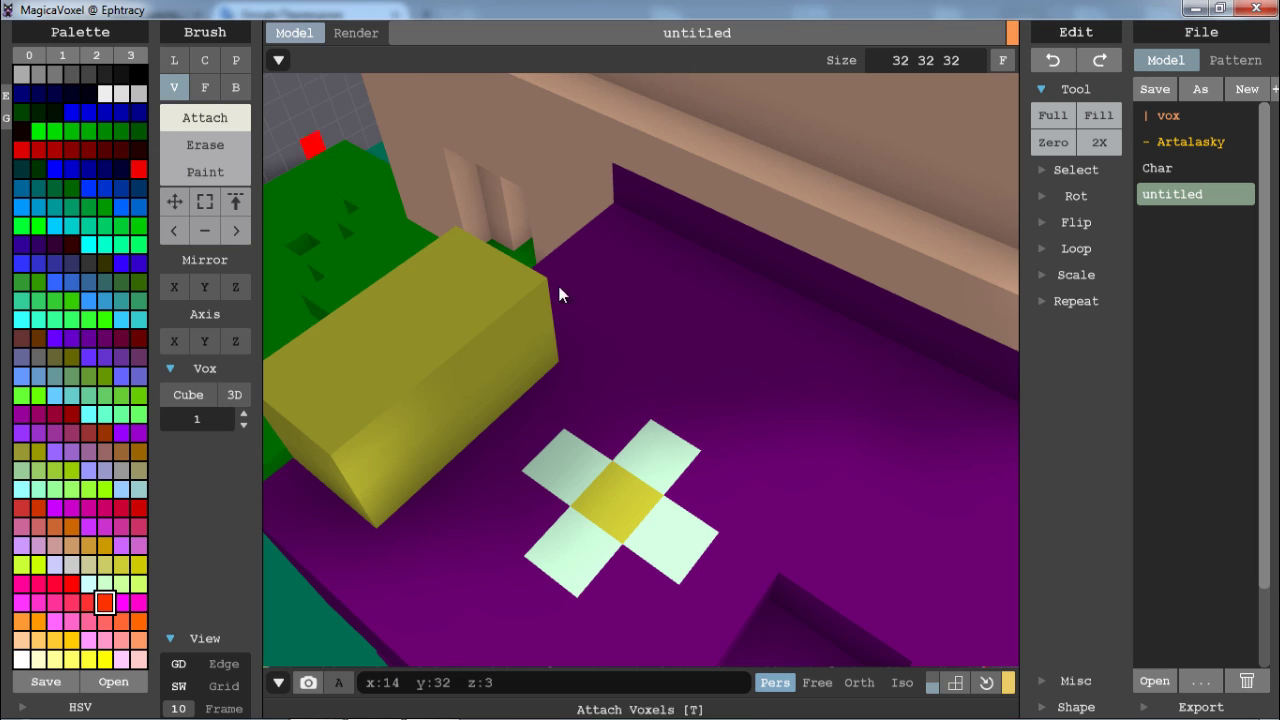
{"action": "left_click", "coordinate": [600, 421]}
{"action": "left_click", "coordinate": [518, 510]}
{"action": "left_click", "coordinate": [628, 578]}
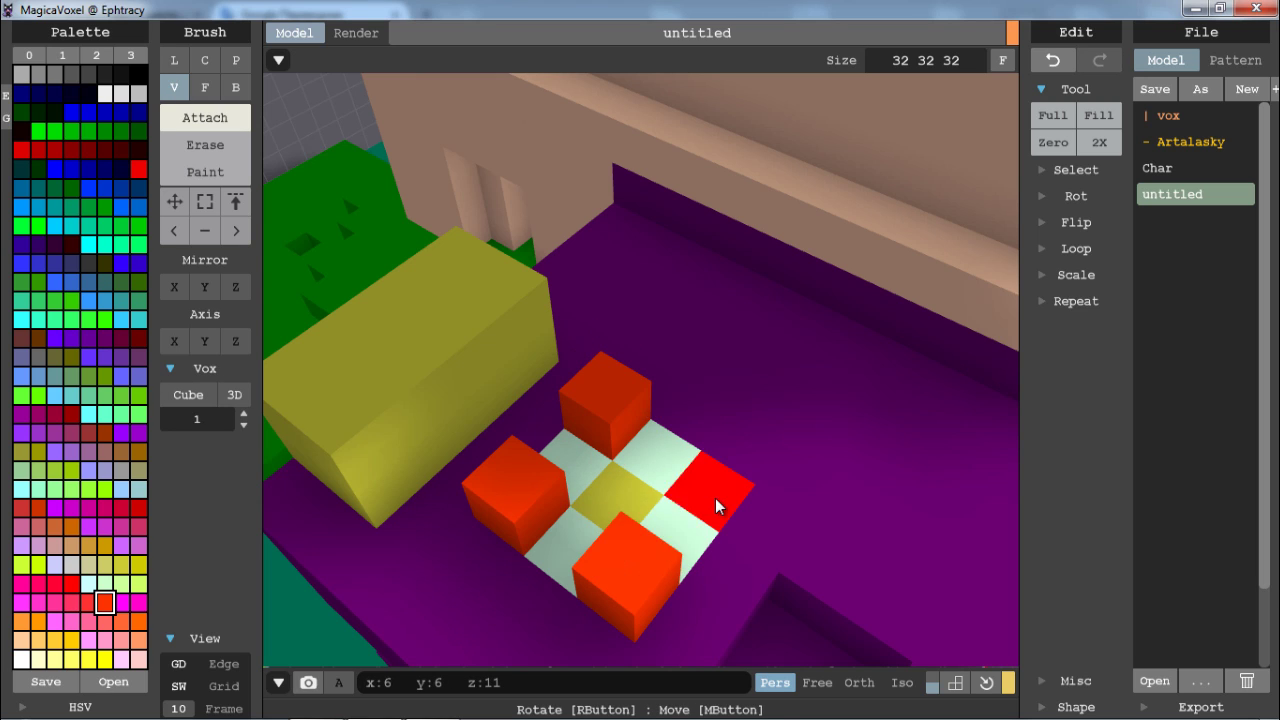
{"action": "left_click", "coordinate": [715, 498]}
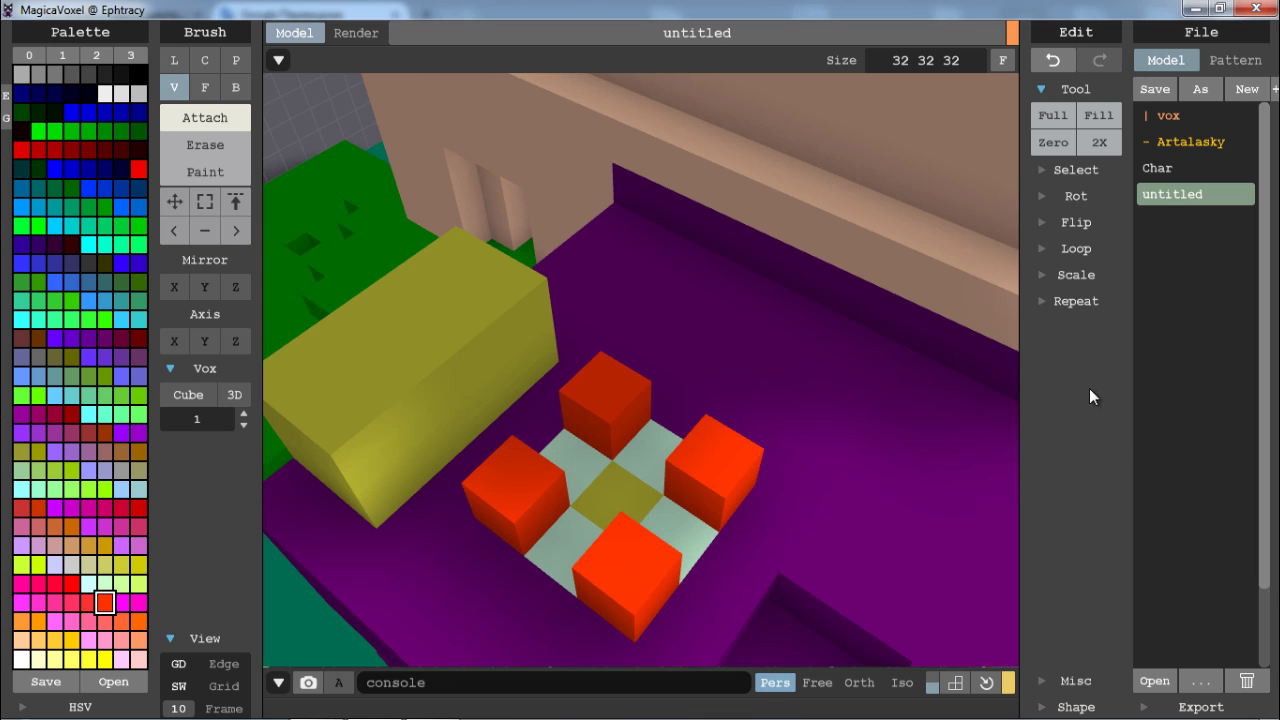
{"action": "middle_click_drag", "start_coordinate": [916, 407], "coordinate": [645, 317]}
{"action": "scroll", "coordinate": [640, 314], "scroll_direction": "up", "scroll_amount": 5}
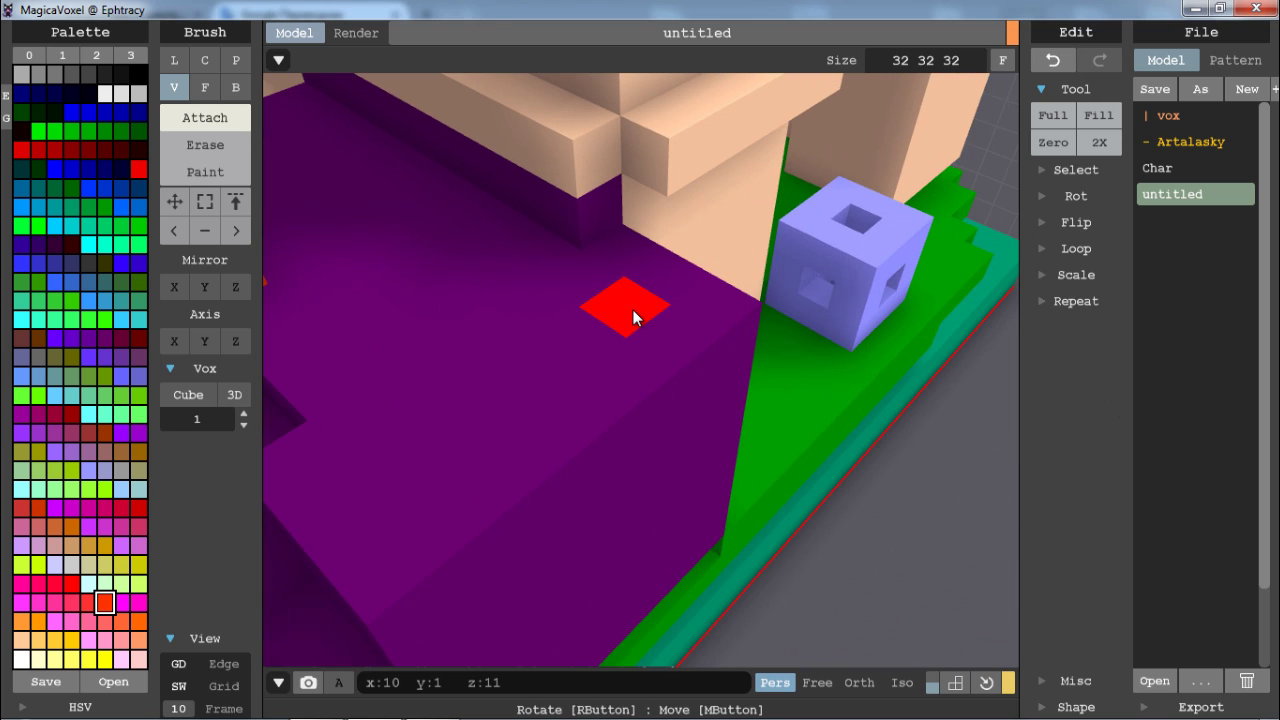
- Undo the last voxel edit and switch to the Face brush
{"action": "right_click_drag", "start_coordinate": [633, 317], "coordinate": [633, 367]}
{"action": "key", "text": "ctrl+z"}
{"action": "key", "text": "f"}
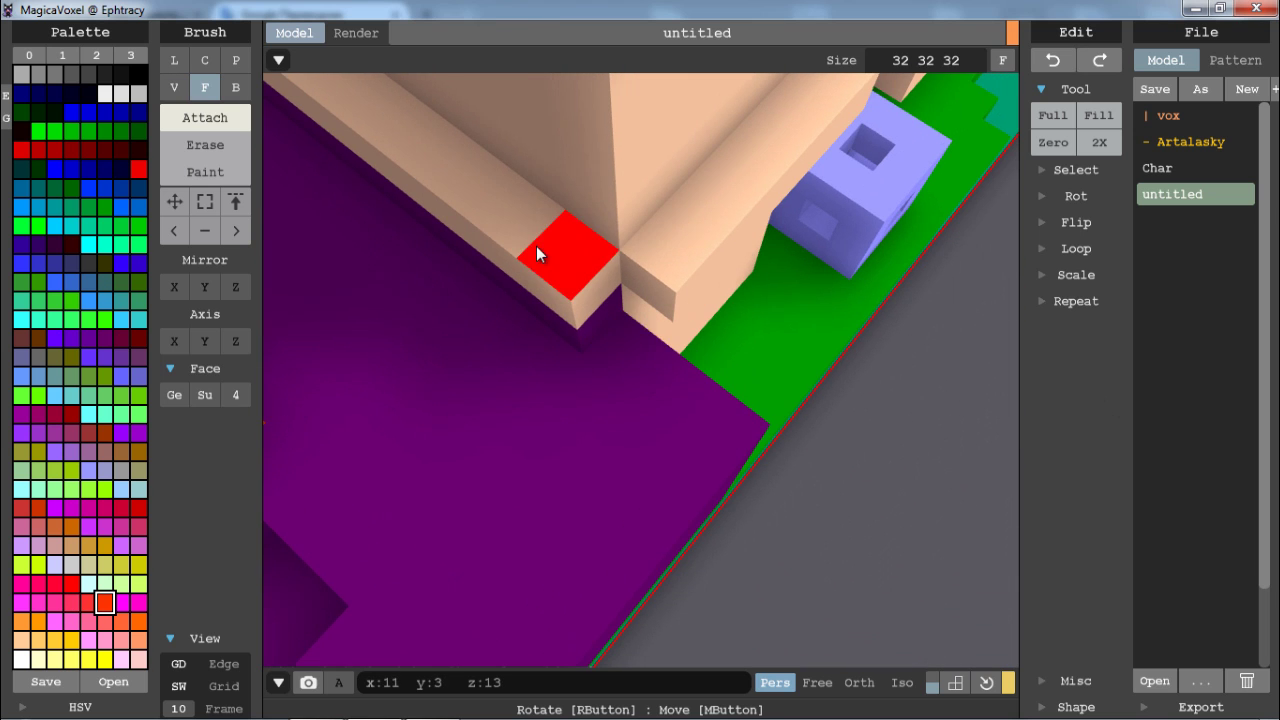
- With the Voxel brush in Paint mode, colour the beige ledge's corner voxel red and the adjoining ledge voxel magenta
{"action": "right_click_drag", "start_coordinate": [536, 246], "coordinate": [551, 300]}
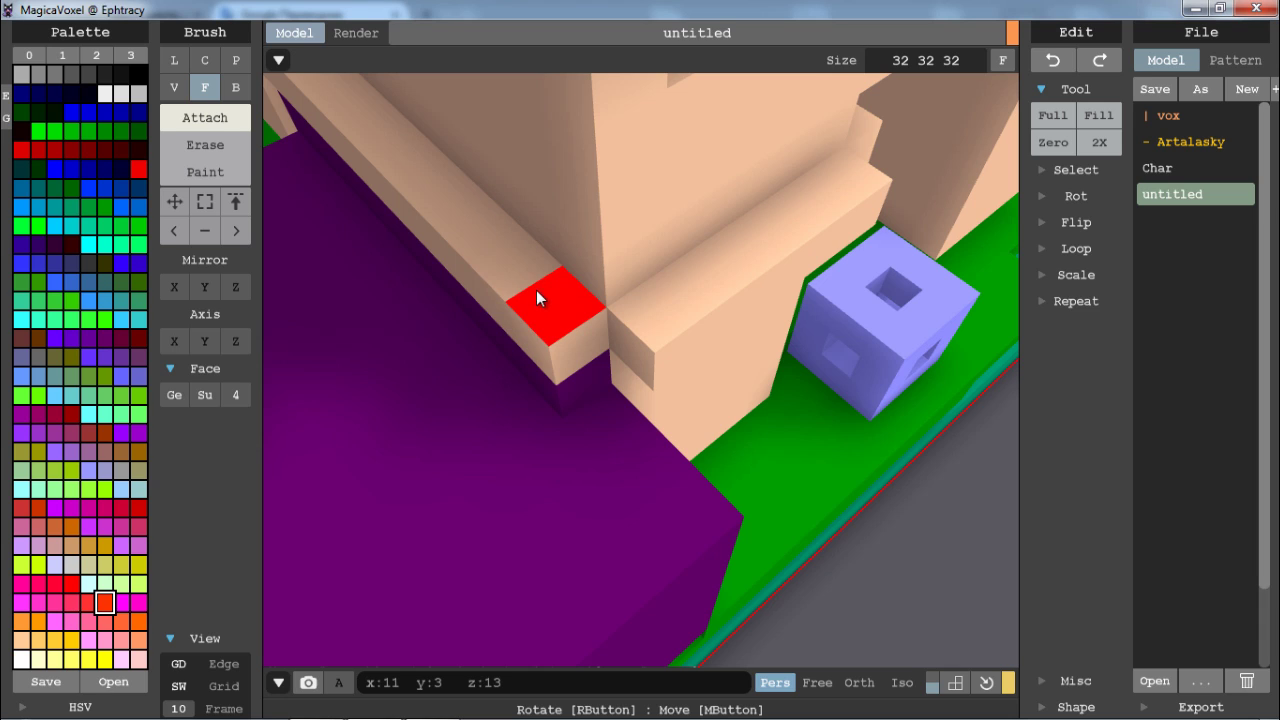
{"action": "mouse_move", "coordinate": [538, 282]}
{"action": "left_mouse_down"}
{"action": "mouse_move", "coordinate": [522, 230]}
{"action": "mouse_move", "coordinate": [543, 329]}
{"action": "mouse_move", "coordinate": [537, 280]}
{"action": "mouse_move", "coordinate": [462, 163]}
{"action": "mouse_move", "coordinate": [523, 343]}
{"action": "mouse_move", "coordinate": [528, 304]}
{"action": "left_mouse_up"}
{"action": "right_click_drag", "start_coordinate": [528, 304], "coordinate": [565, 378]}
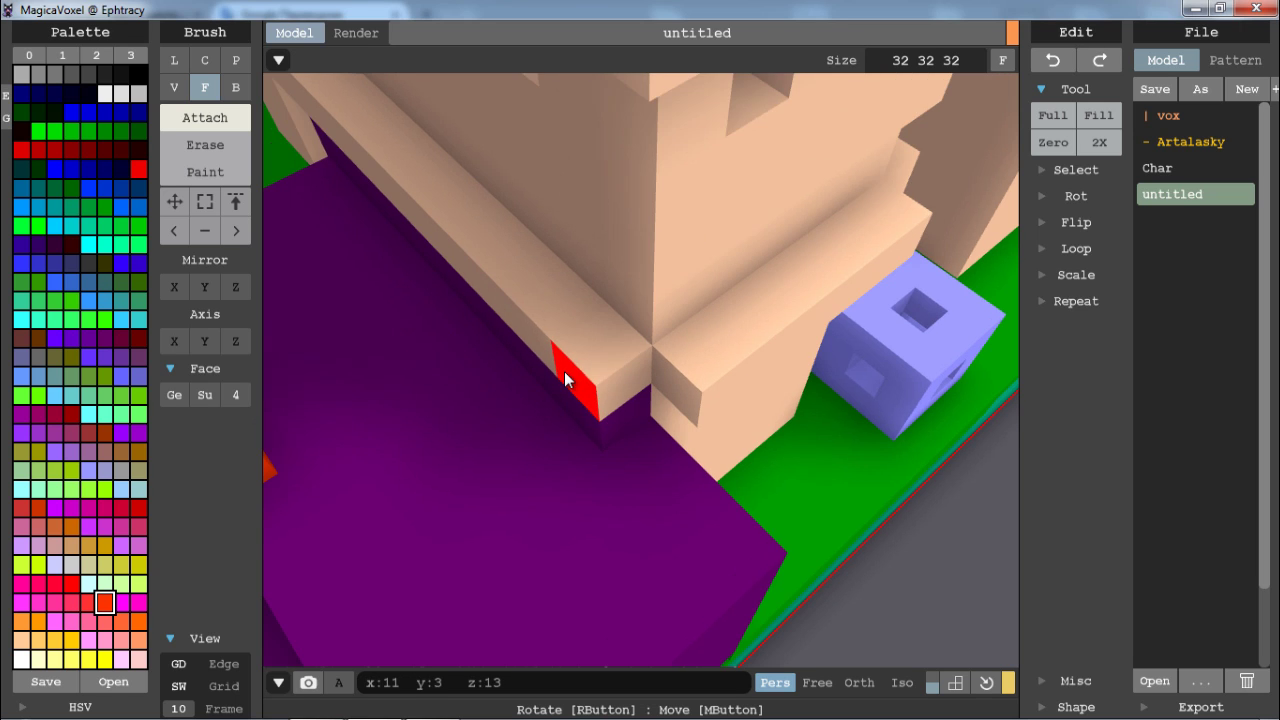
{"action": "scroll", "coordinate": [565, 378], "scroll_direction": "down", "scroll_amount": 3}
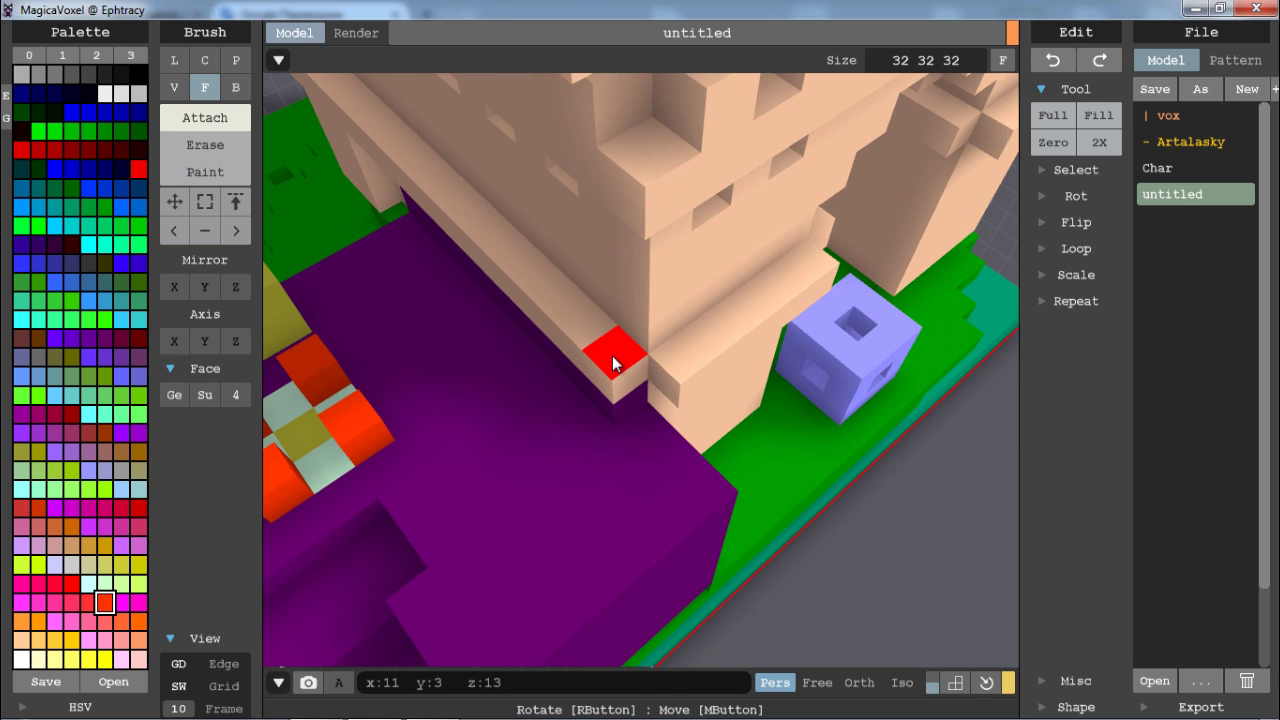
{"action": "scroll", "coordinate": [613, 363], "scroll_direction": "up", "scroll_amount": 1}
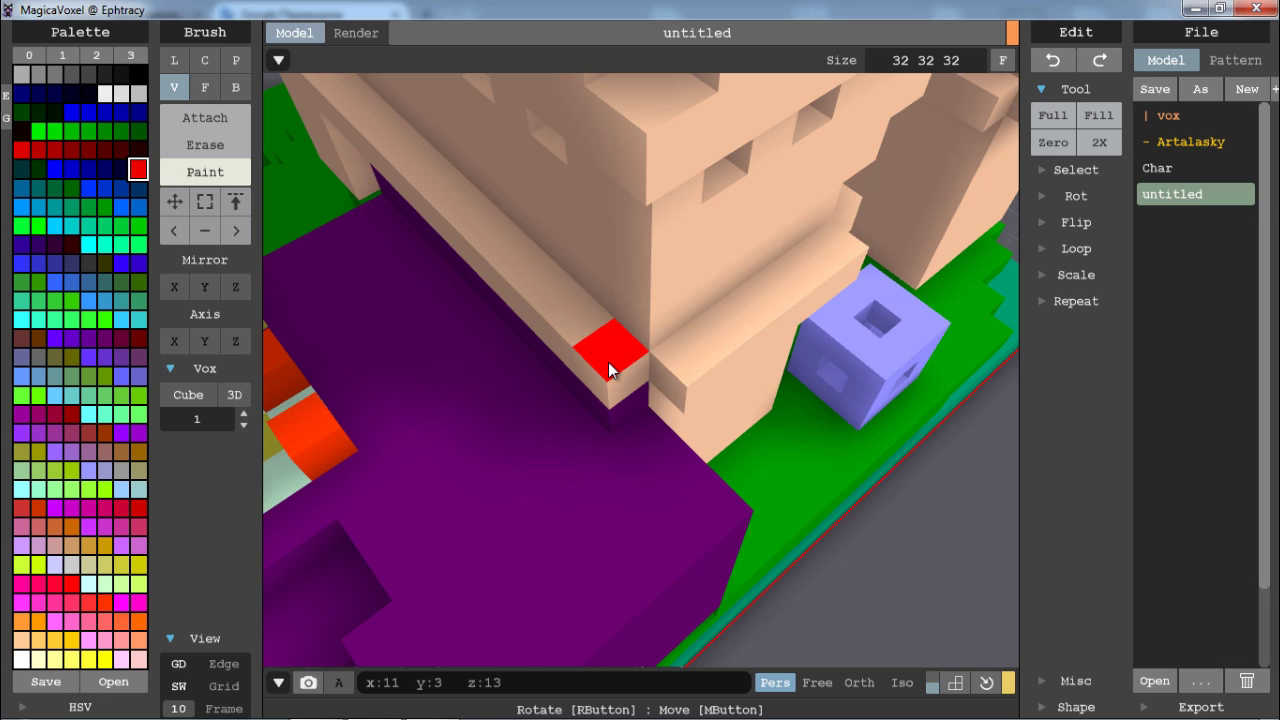
{"action": "left_click", "coordinate": [618, 352]}
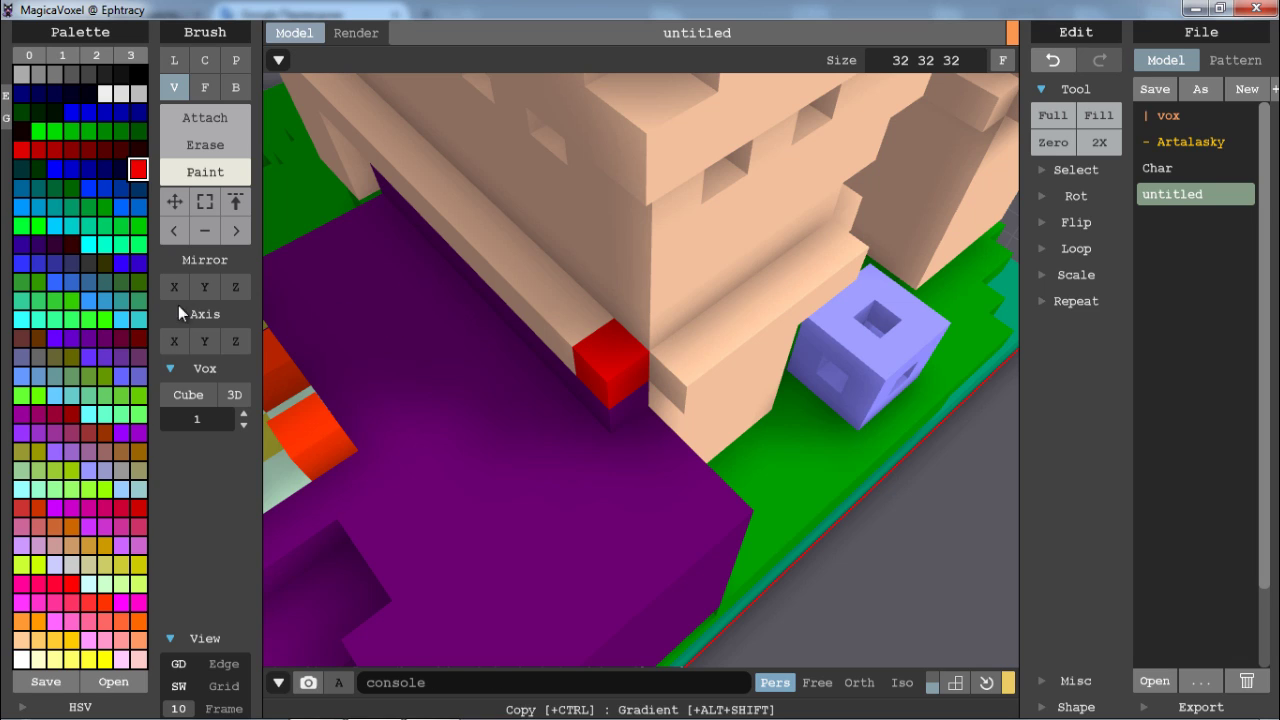
{"action": "left_click", "coordinate": [88, 510]}
{"action": "left_click", "coordinate": [577, 310]}
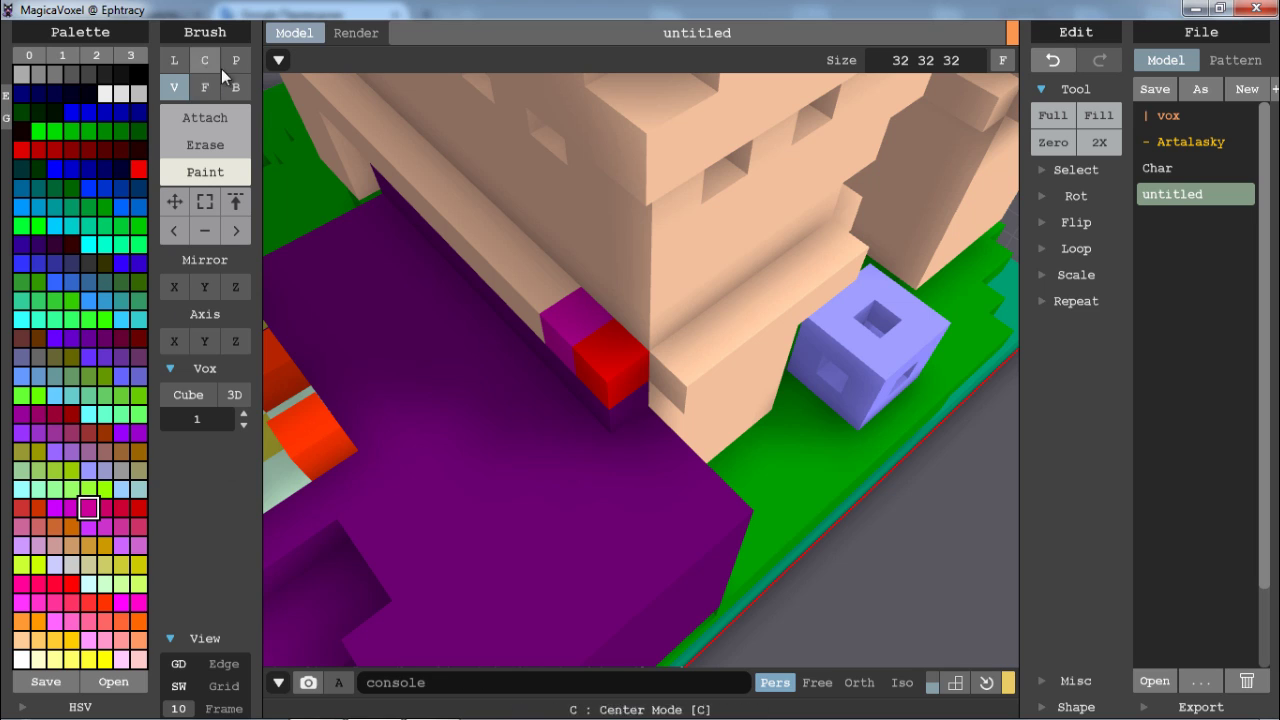
- Attach magenta voxels to the two exposed side faces of the red corner voxel, undoing the extra one placed on top
{"action": "left_click", "coordinate": [197, 122]}
{"action": "left_click", "coordinate": [638, 387]}
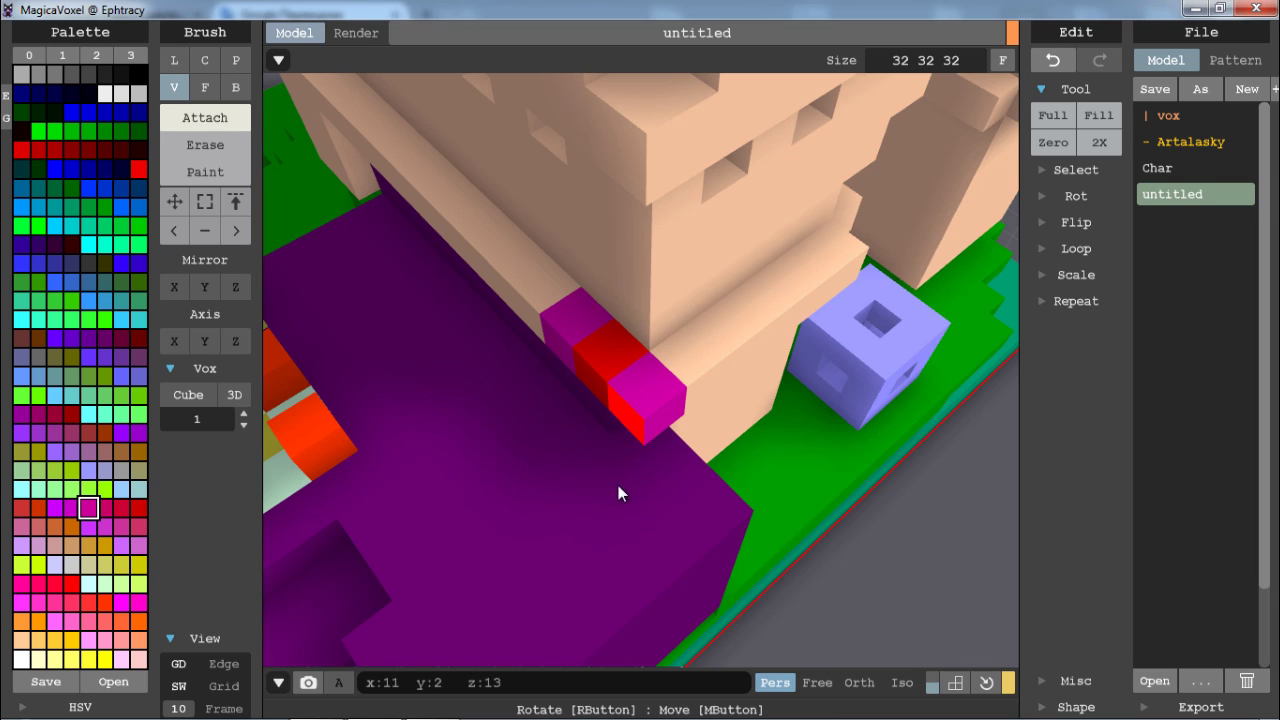
{"action": "left_click", "coordinate": [586, 373]}
{"action": "left_click", "coordinate": [642, 317]}
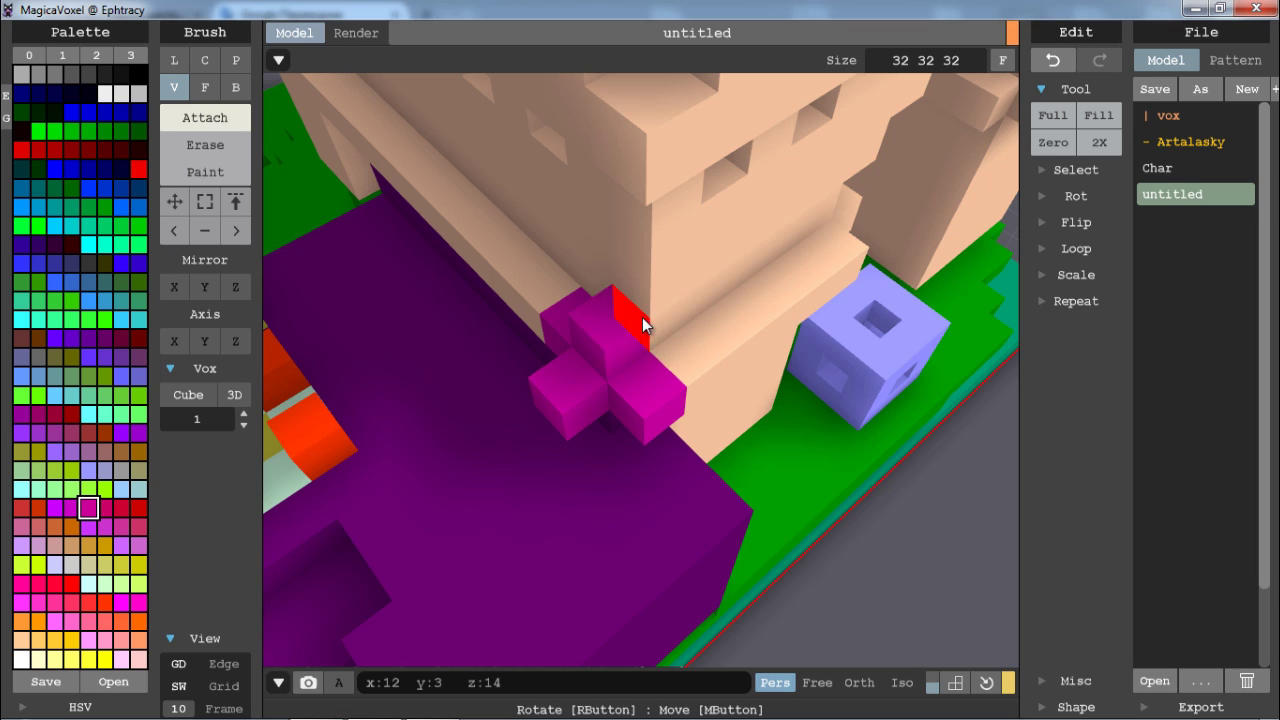
{"action": "key", "text": "ctrl+z"}
- In Paint mode, colour the wall's corner voxel behind the red one magenta and the end voxel of the other beige ledge crimson
{"action": "left_click", "coordinate": [202, 172]}
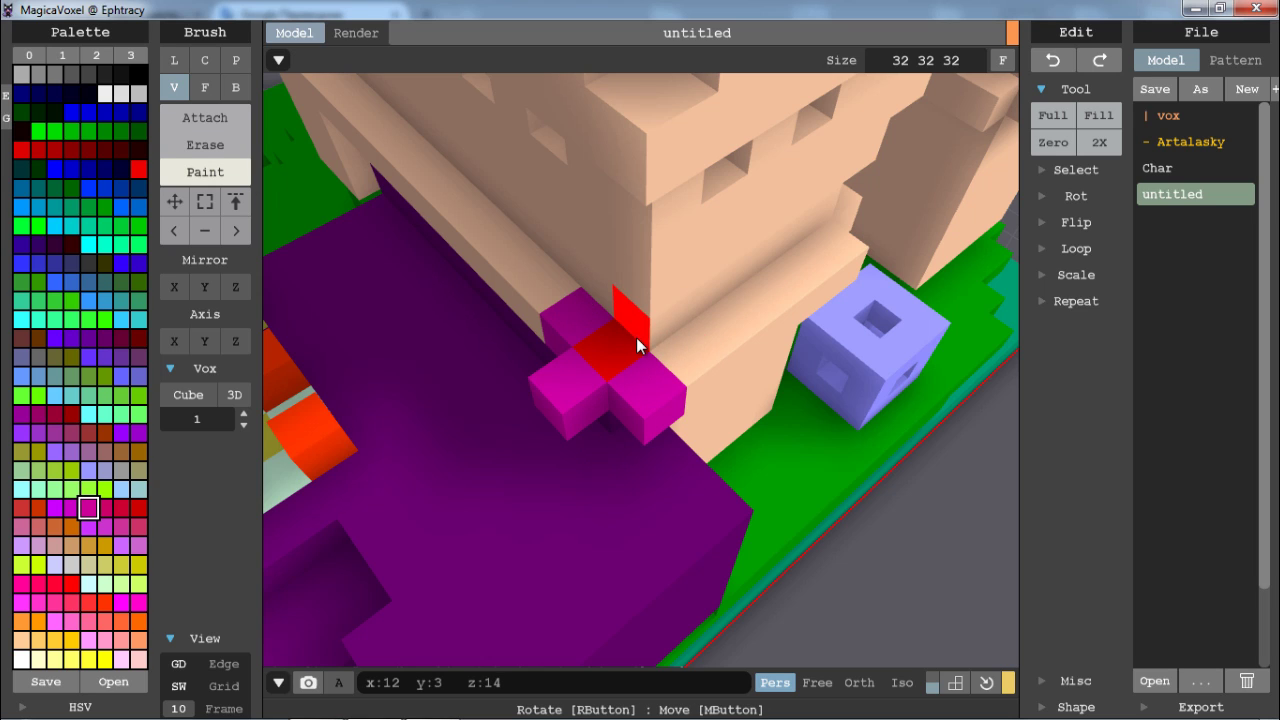
{"action": "left_click", "coordinate": [639, 337]}
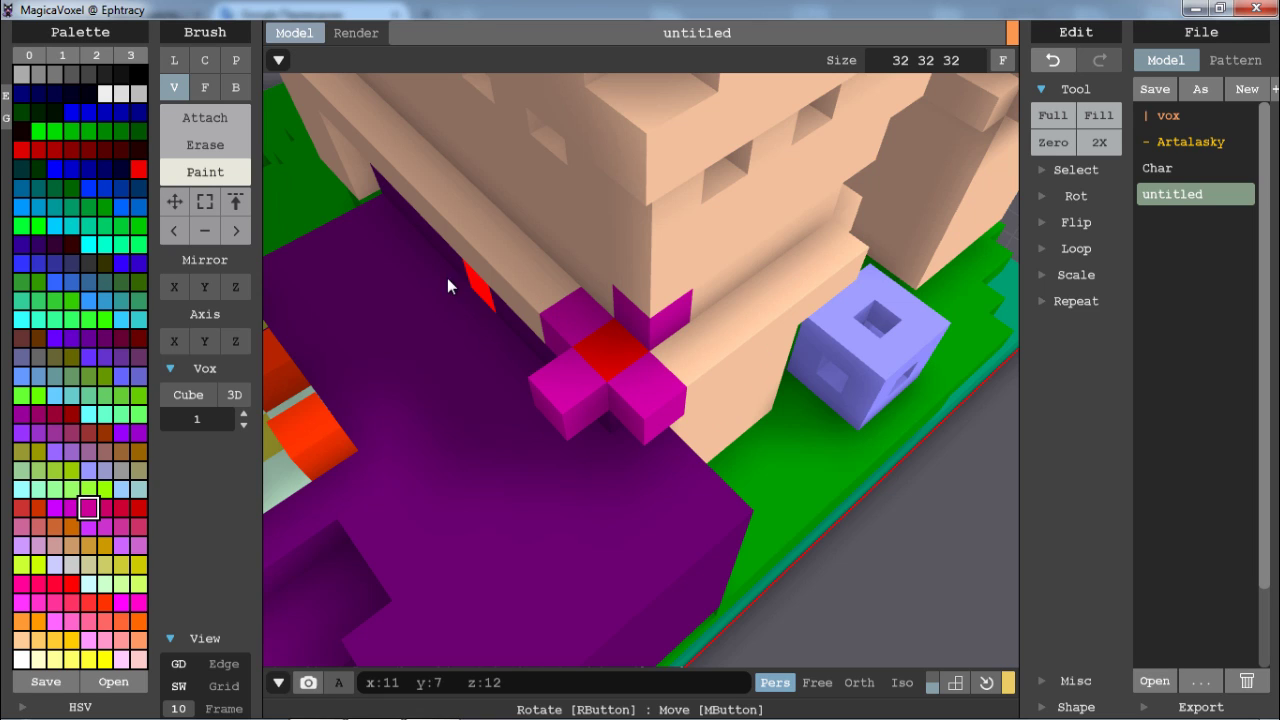
{"action": "left_click", "coordinate": [121, 508]}
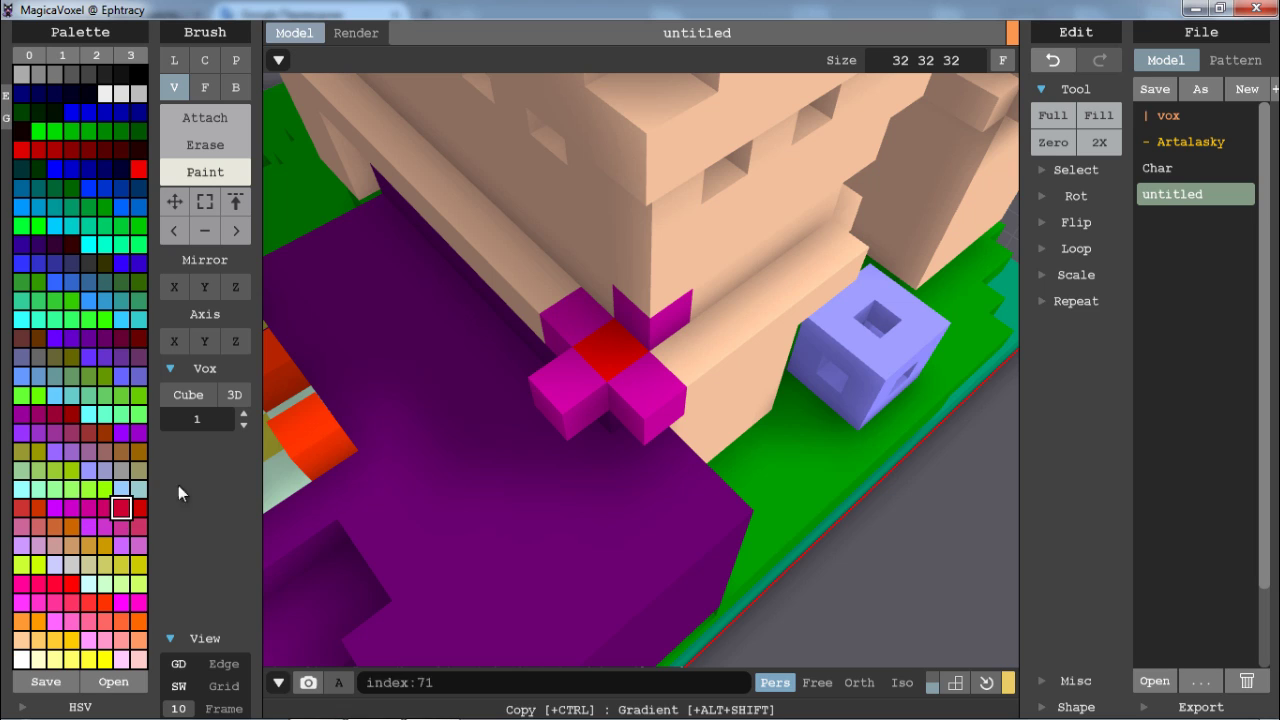
{"action": "left_click", "coordinate": [670, 367]}
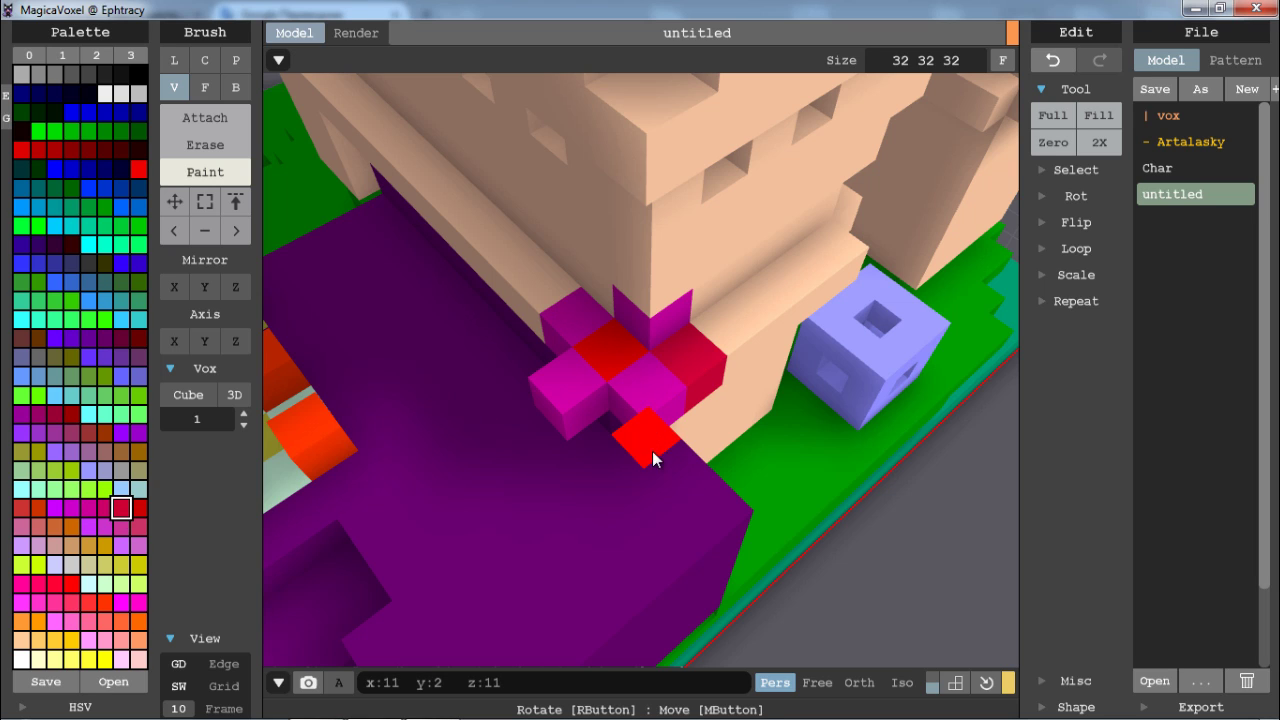
- Attach crimson voxels around the magenta cross at the tower's corner ledge
{"action": "left_click", "coordinate": [597, 283]}
{"action": "left_click", "coordinate": [205, 117]}
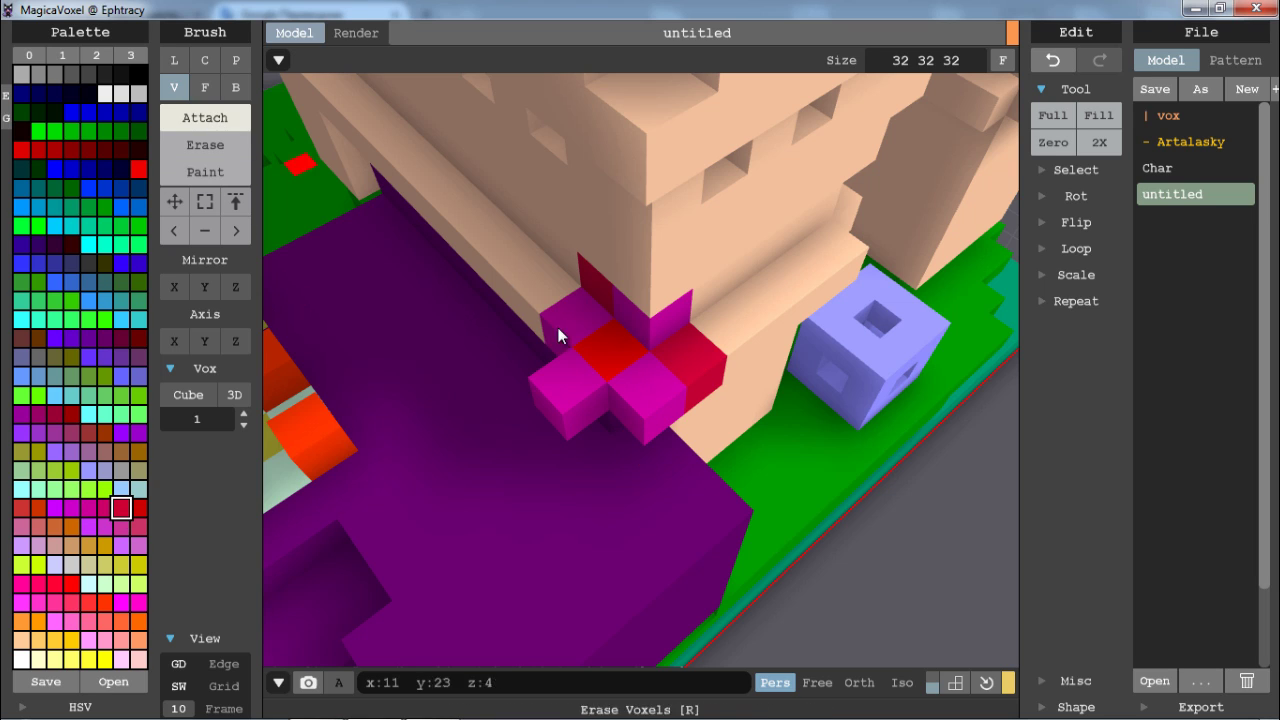
{"action": "left_click", "coordinate": [557, 344]}
{"action": "left_click", "coordinate": [601, 401]}
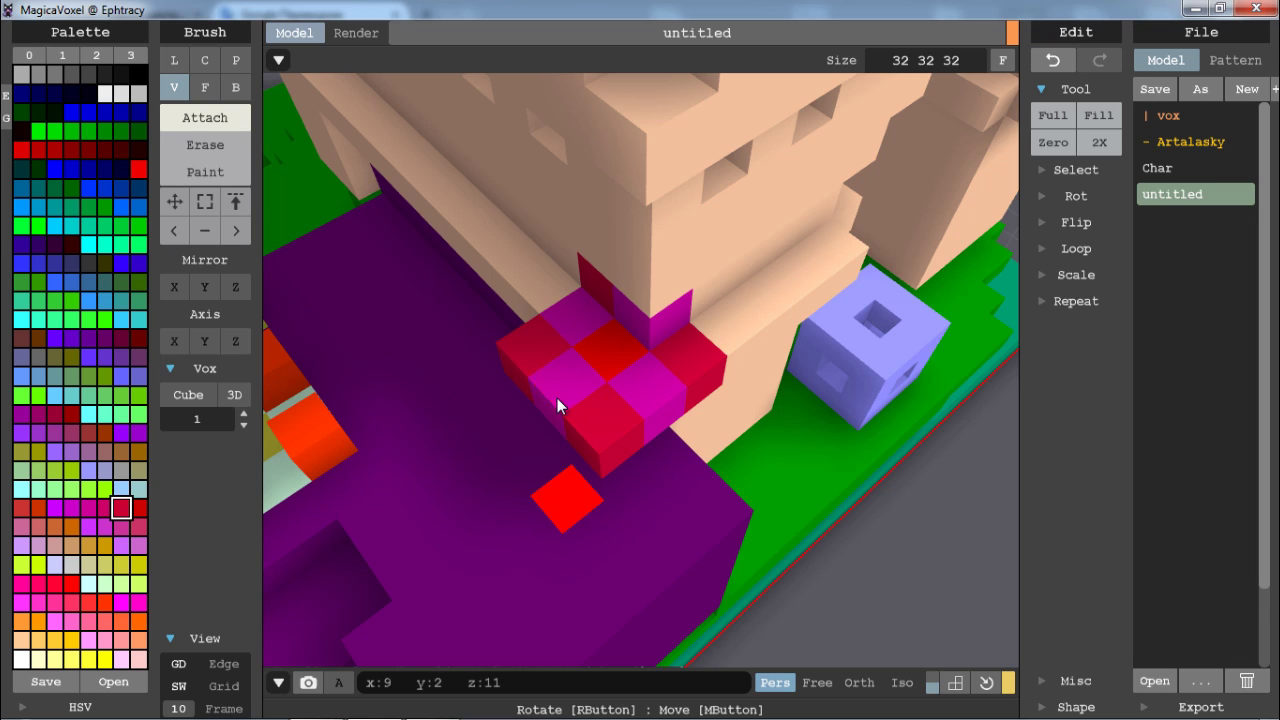
- Undo the recent voxel edits at the tower's corner until the crimson and magenta voxels are gone
{"action": "key", "text": "ctrl+z"}
{"action": "key", "text": "ctrl+z"}
{"action": "key", "text": "ctrl+z"}
{"action": "key", "text": "ctrl+z"}
{"action": "key", "text": "ctrl+z"}
{"action": "key", "text": "ctrl+z"}
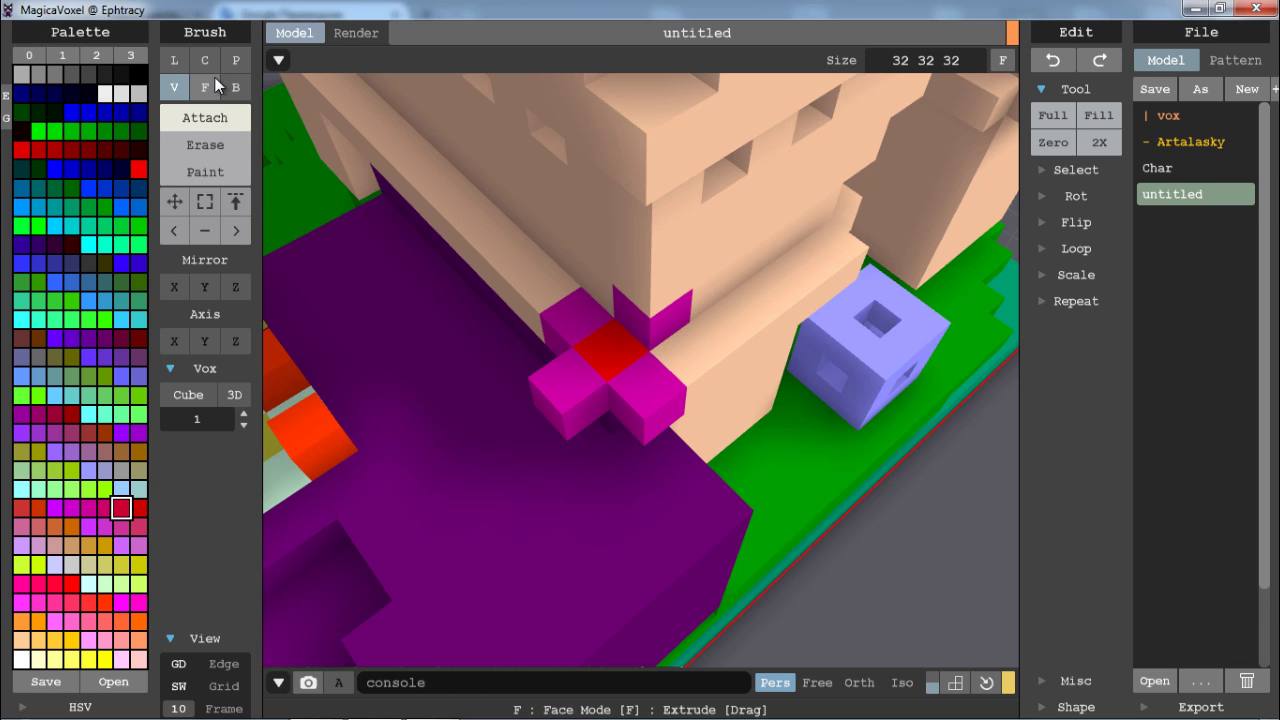
{"action": "key", "text": "ctrl+z"}
{"action": "key", "text": "ctrl+z"}
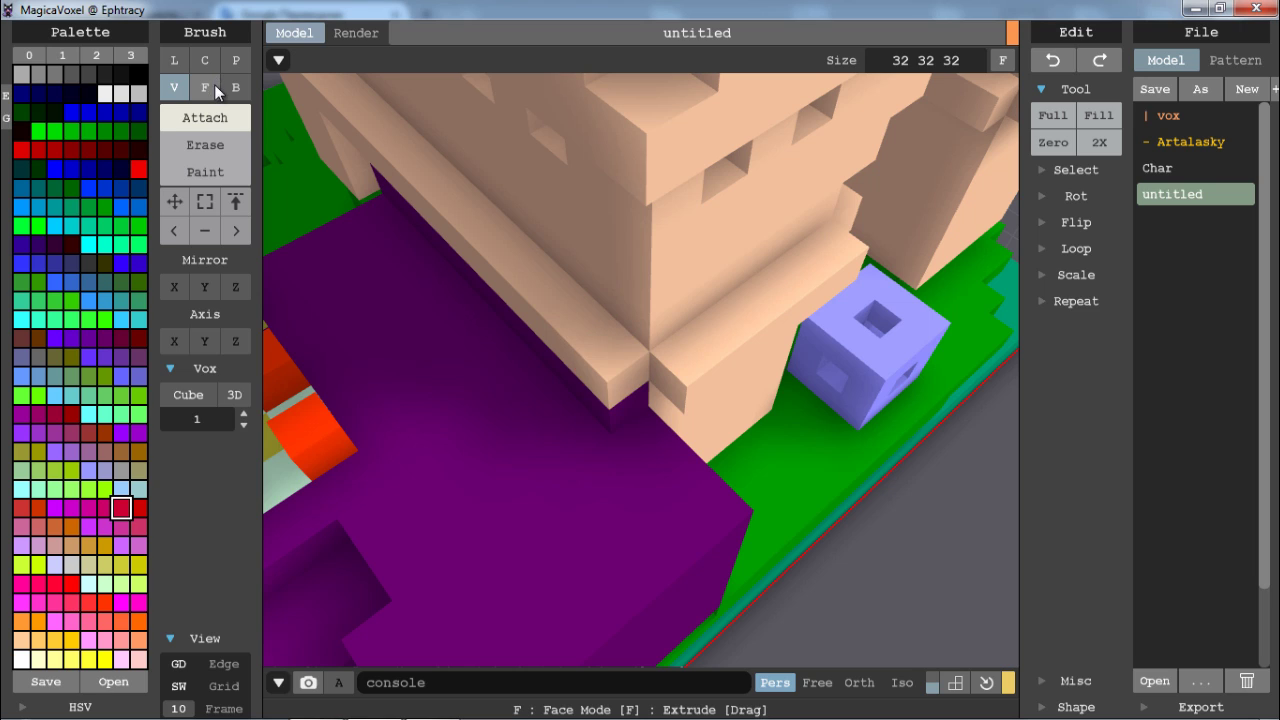
- Try extruding the top face of the tower's corner ledge with the Face brush, then undo it
{"action": "left_click", "coordinate": [216, 87]}
{"action": "left_click", "coordinate": [234, 395]}
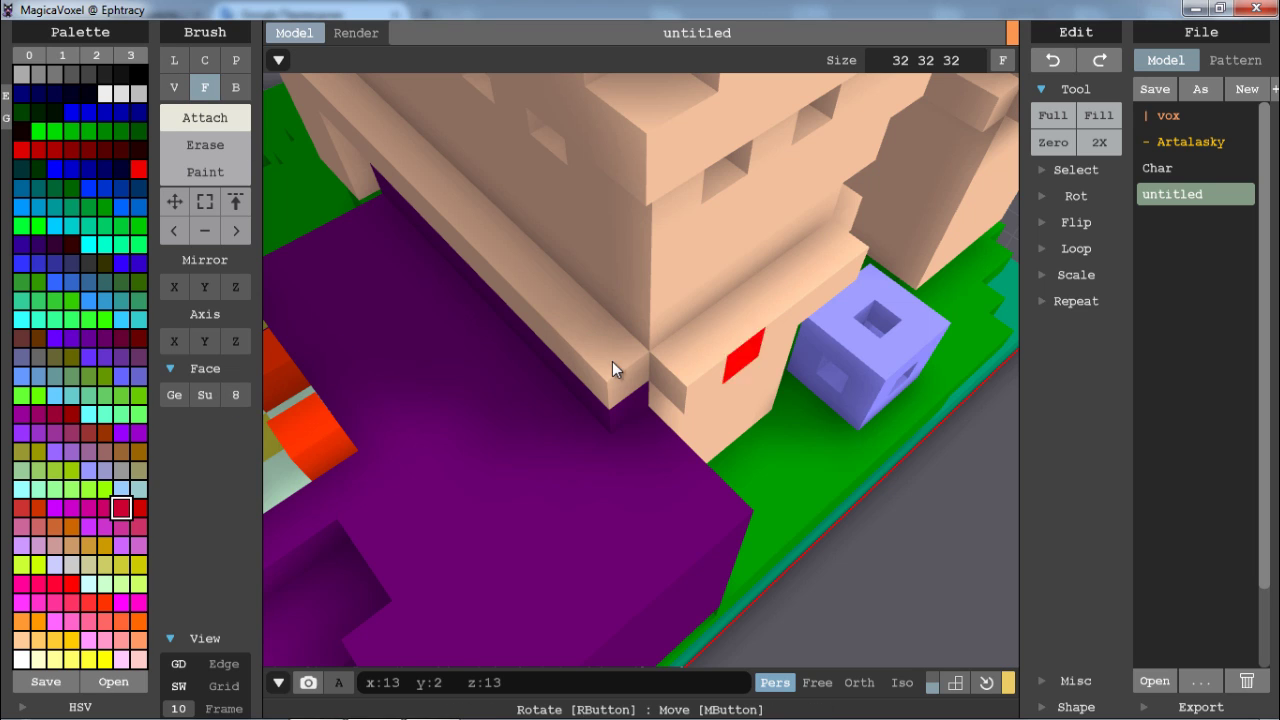
{"action": "mouse_move", "coordinate": [607, 345]}
{"action": "left_mouse_down"}
{"action": "mouse_move", "coordinate": [568, 267]}
{"action": "mouse_move", "coordinate": [599, 346]}
{"action": "mouse_move", "coordinate": [576, 290]}
{"action": "mouse_move", "coordinate": [561, 403]}
{"action": "mouse_move", "coordinate": [556, 292]}
{"action": "mouse_move", "coordinate": [571, 271]}
{"action": "mouse_move", "coordinate": [606, 407]}
{"action": "mouse_move", "coordinate": [604, 332]}
{"action": "left_mouse_up"}
{"action": "right_click_drag", "start_coordinate": [604, 332], "coordinate": [600, 260]}
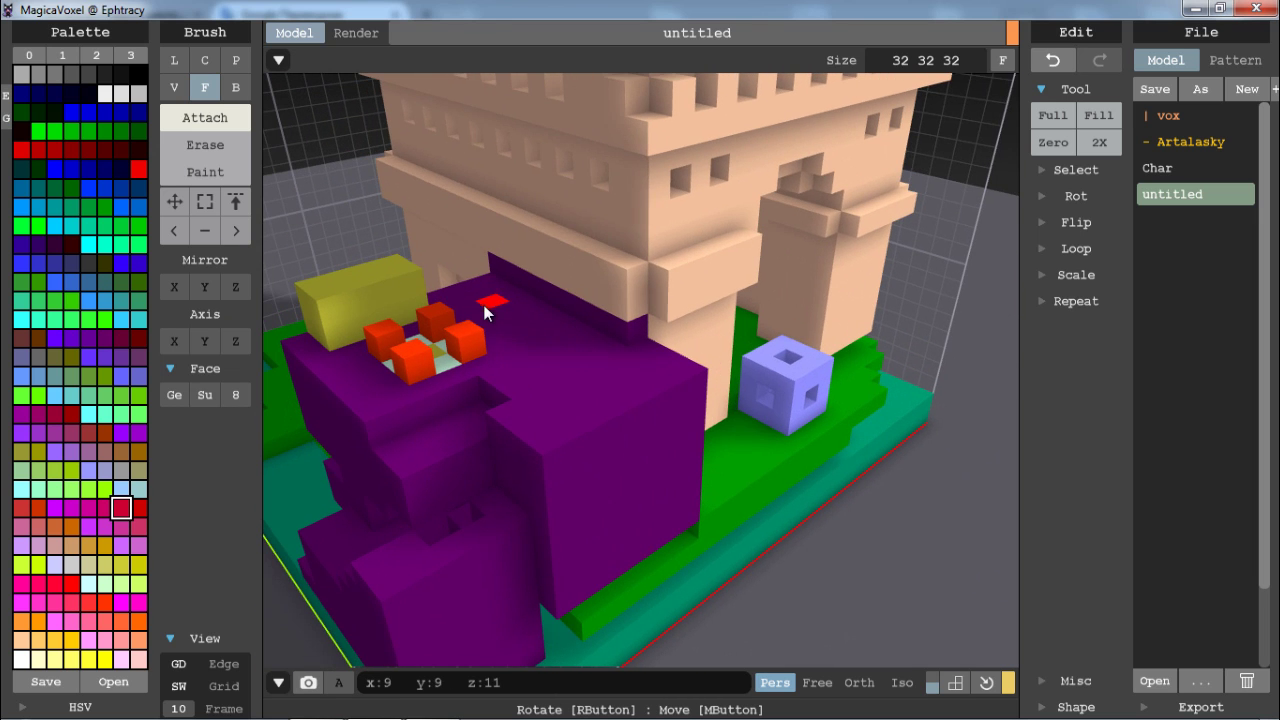
{"action": "key", "text": "ctrl+z"}
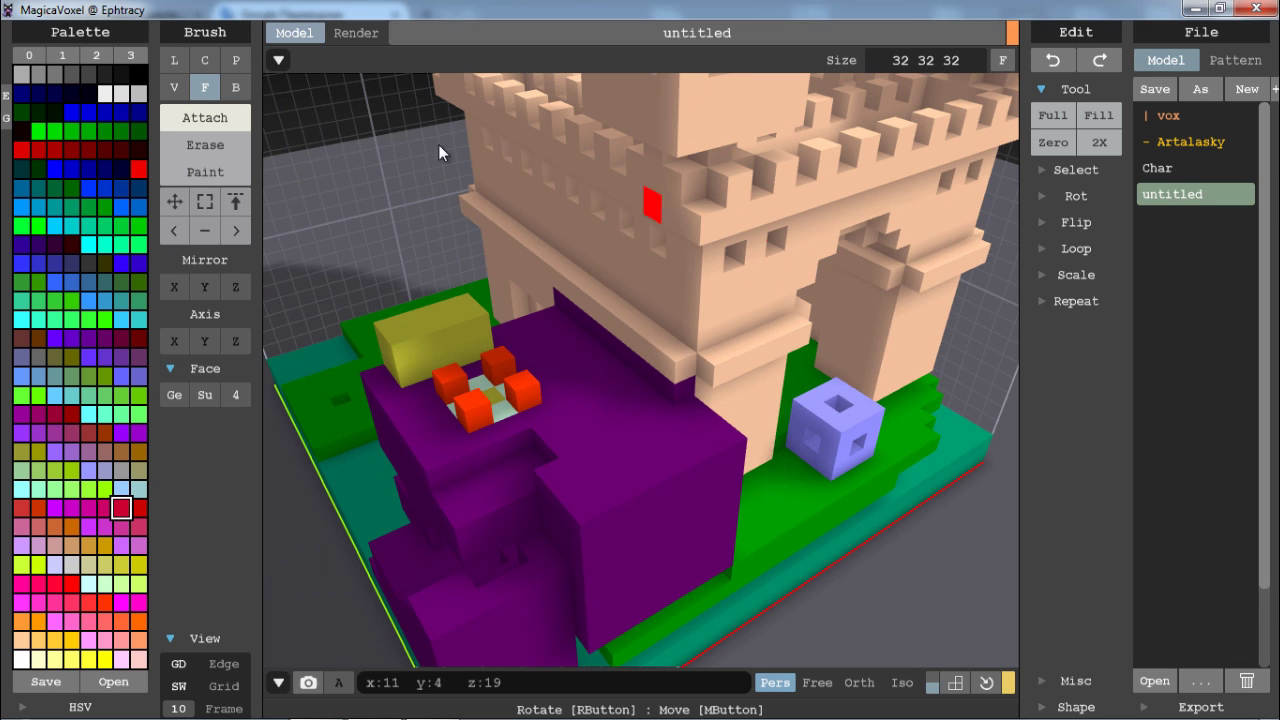
- Build a crimson box on top of the purple block with the Box brush and carve a stepped notch into it
{"action": "left_click", "coordinate": [242, 85]}
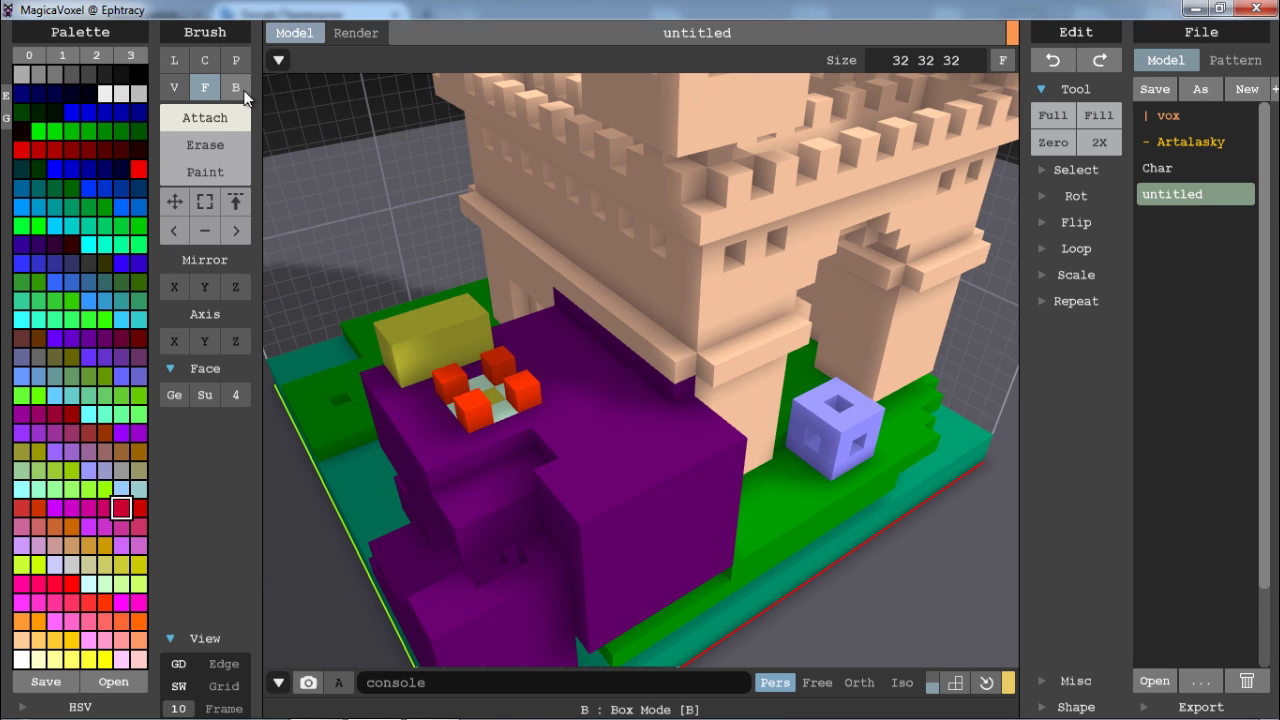
{"action": "mouse_move", "coordinate": [594, 449]}
{"action": "left_mouse_down"}
{"action": "mouse_move", "coordinate": [737, 451]}
{"action": "mouse_move", "coordinate": [836, 492]}
{"action": "mouse_move", "coordinate": [806, 492]}
{"action": "mouse_move", "coordinate": [597, 366]}
{"action": "mouse_move", "coordinate": [605, 290]}
{"action": "mouse_move", "coordinate": [662, 289]}
{"action": "mouse_move", "coordinate": [634, 289]}
{"action": "left_mouse_up"}
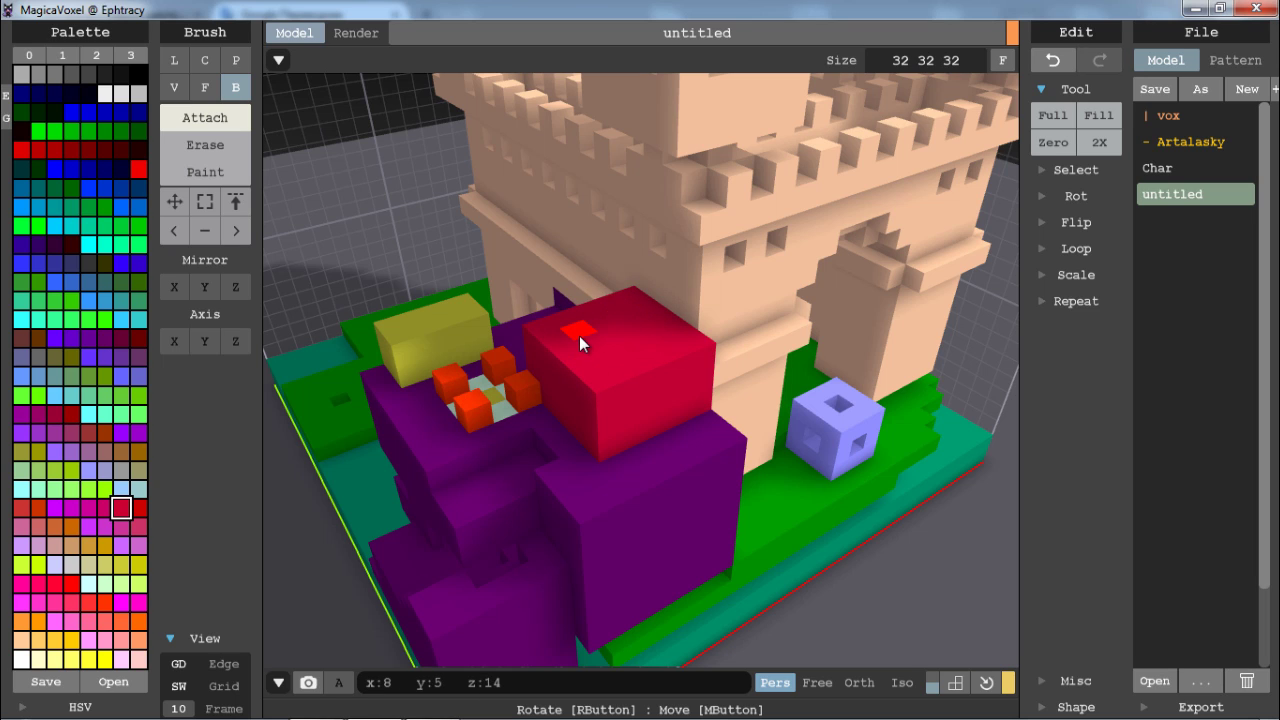
{"action": "mouse_move", "coordinate": [642, 405]}
{"action": "left_mouse_down"}
{"action": "mouse_move", "coordinate": [670, 395]}
{"action": "mouse_move", "coordinate": [652, 401]}
{"action": "left_mouse_up"}
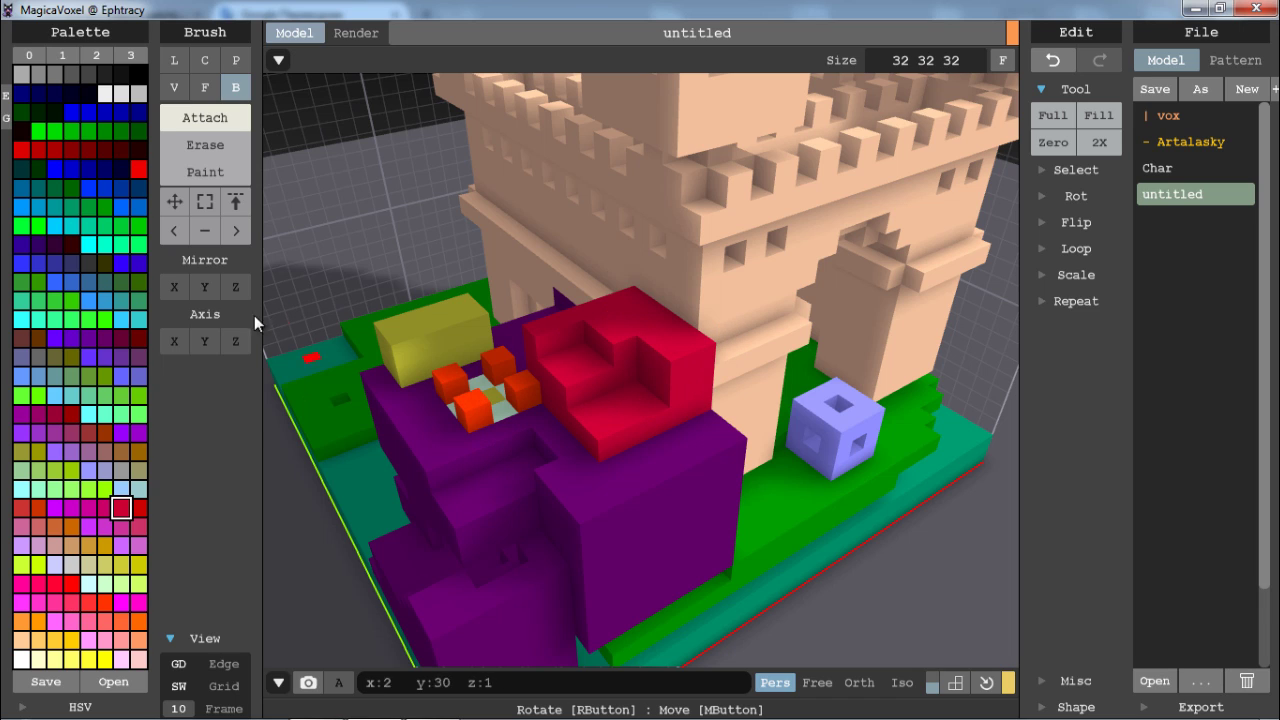
- Create a new model and clear all of its voxels
{"action": "left_click", "coordinate": [752, 272]}
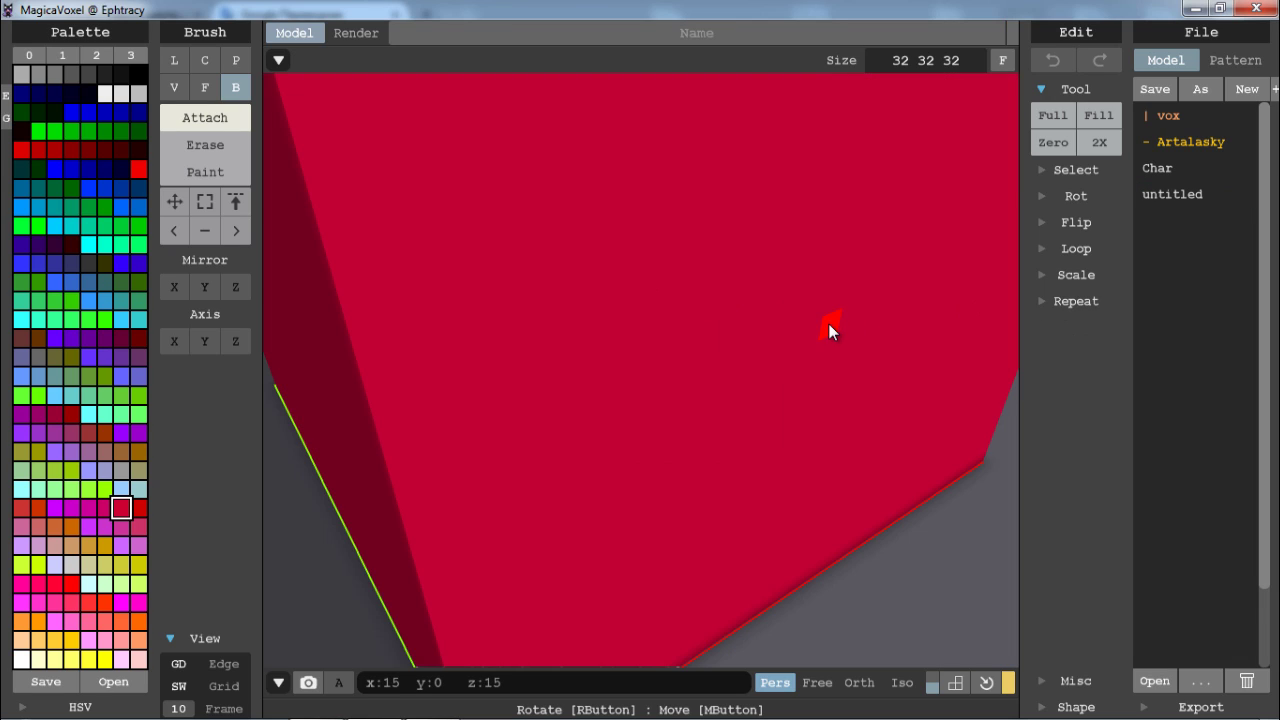
{"action": "scroll", "coordinate": [828, 323], "scroll_direction": "down", "scroll_amount": 4}
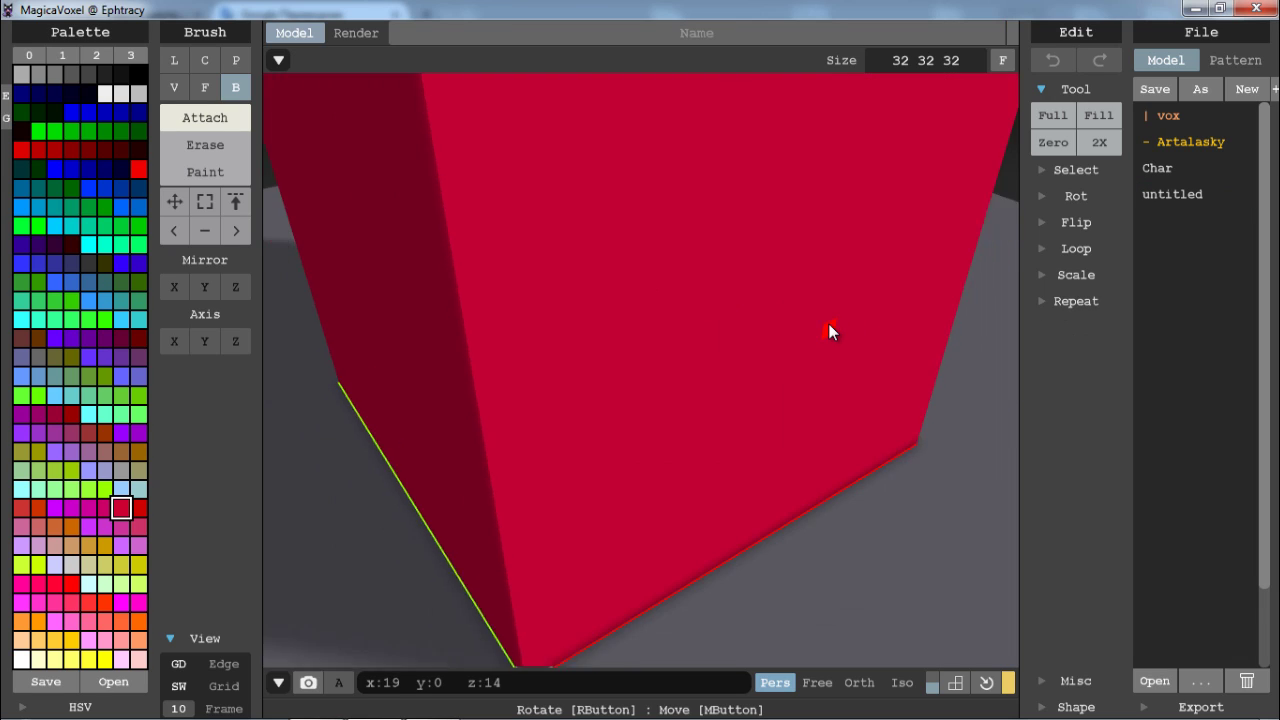
{"action": "middle_click_drag", "start_coordinate": [799, 265], "coordinate": [773, 344]}
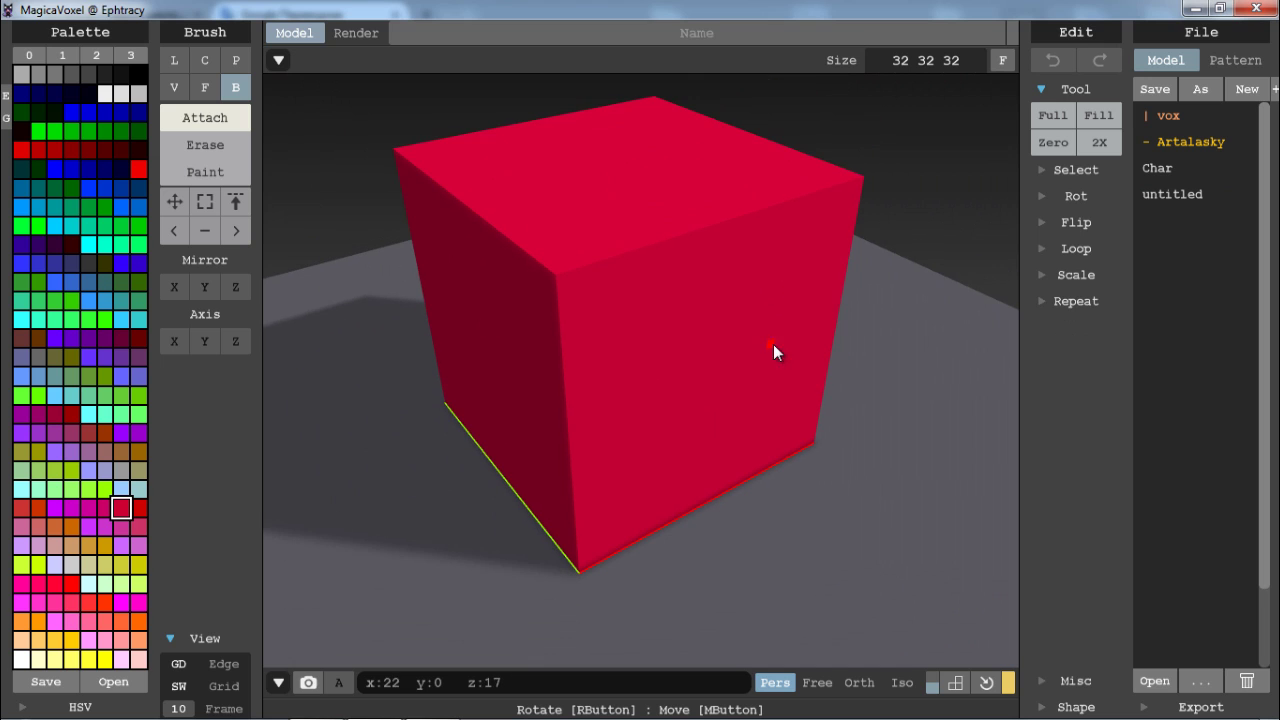
{"action": "left_click", "coordinate": [1060, 151]}
{"action": "scroll", "coordinate": [630, 444], "scroll_direction": "up", "scroll_amount": 5}
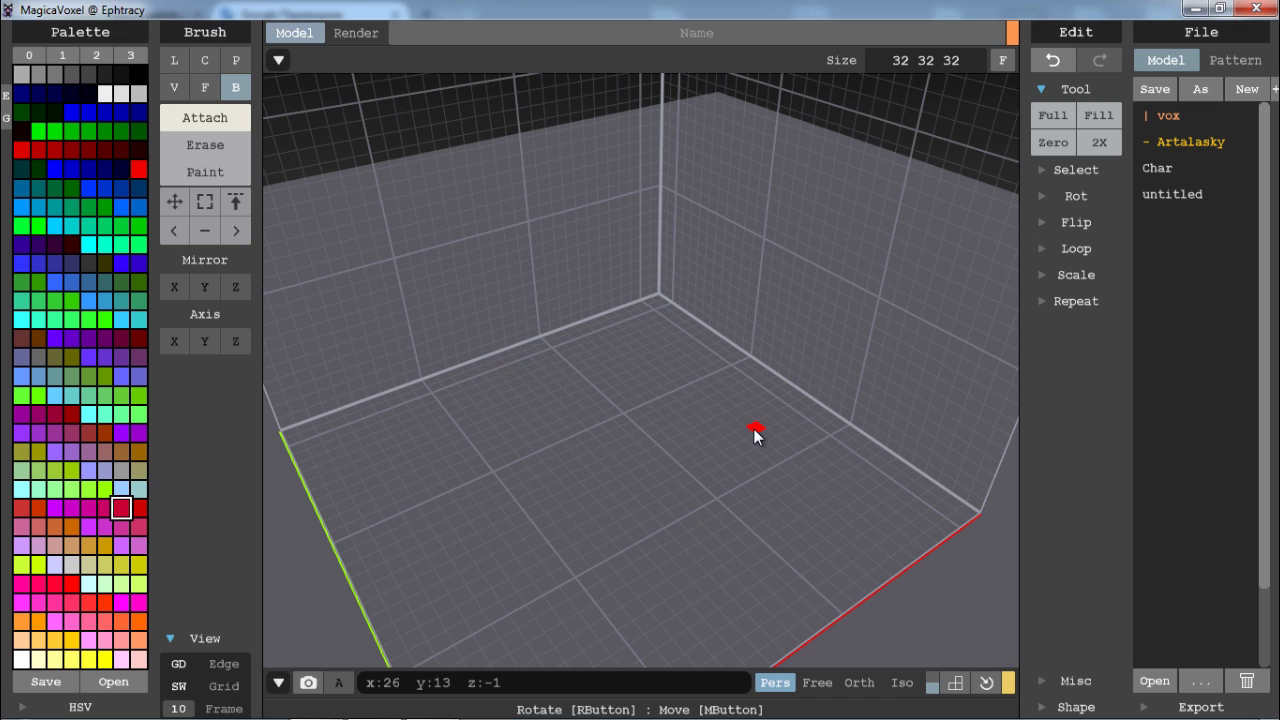
- Resize the empty model to 16 16 16
{"action": "scroll", "coordinate": [605, 495], "scroll_direction": "up", "scroll_amount": 5}
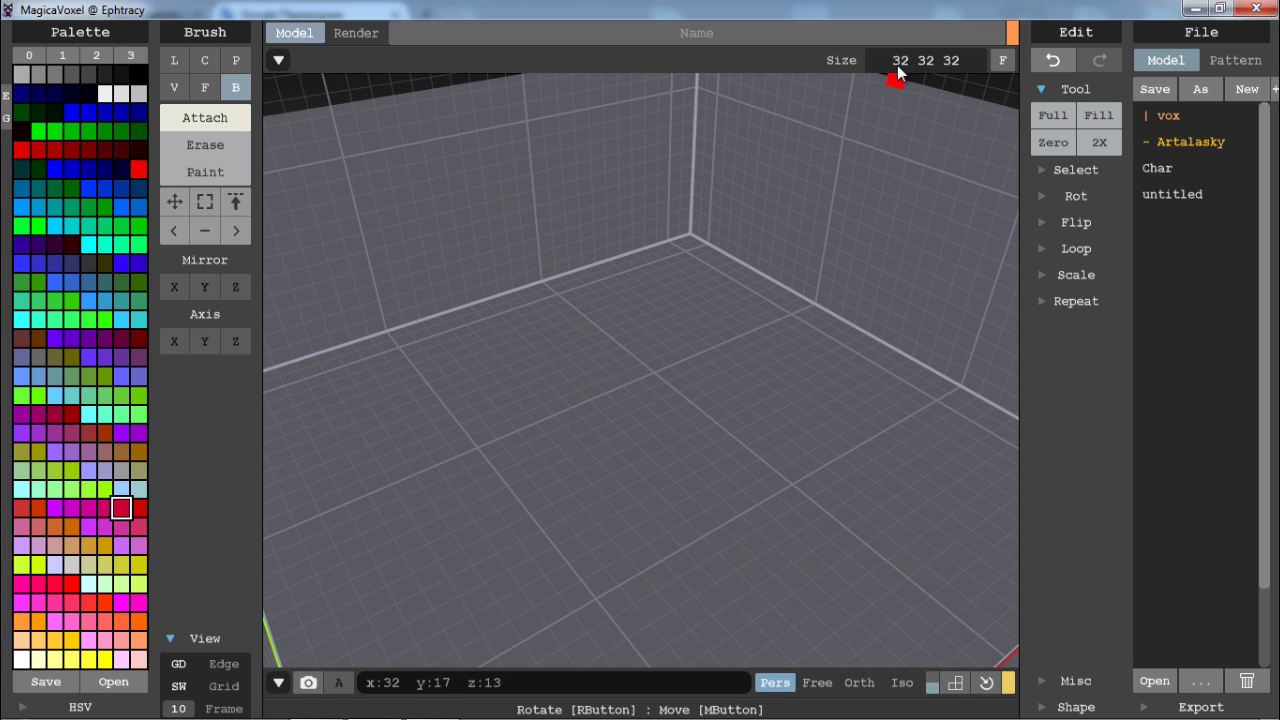
{"action": "left_click_drag", "start_coordinate": [896, 63], "coordinate": [981, 62]}
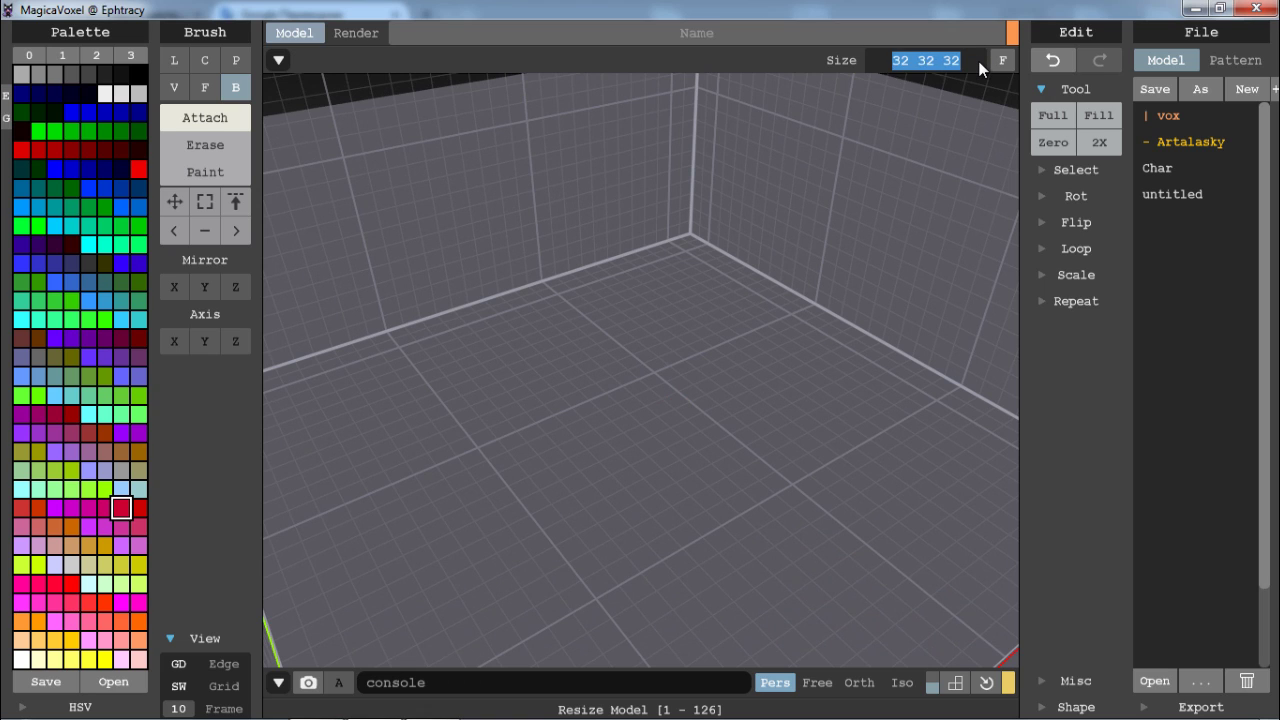
{"action": "type", "text": "16 16 16"}
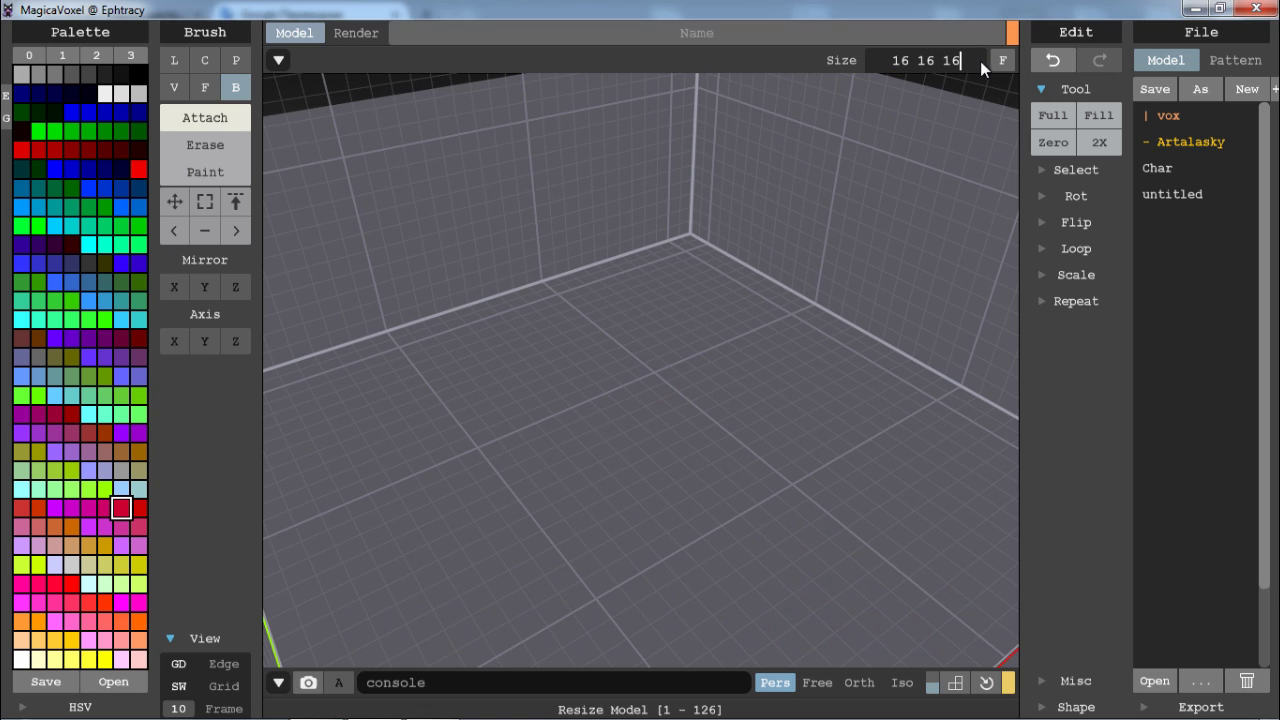
{"action": "key", "text": "Return"}
- Draw a flat crimson slab on the floor of the model with the Box brush
{"action": "scroll", "coordinate": [794, 330], "scroll_direction": "up", "scroll_amount": 3}
{"action": "mouse_move", "coordinate": [794, 330]}
{"action": "left_mouse_down"}
{"action": "mouse_move", "coordinate": [704, 421]}
{"action": "mouse_move", "coordinate": [698, 457]}
{"action": "mouse_move", "coordinate": [698, 442]}
{"action": "left_mouse_up"}
{"action": "right_click_drag", "start_coordinate": [698, 442], "coordinate": [663, 430]}
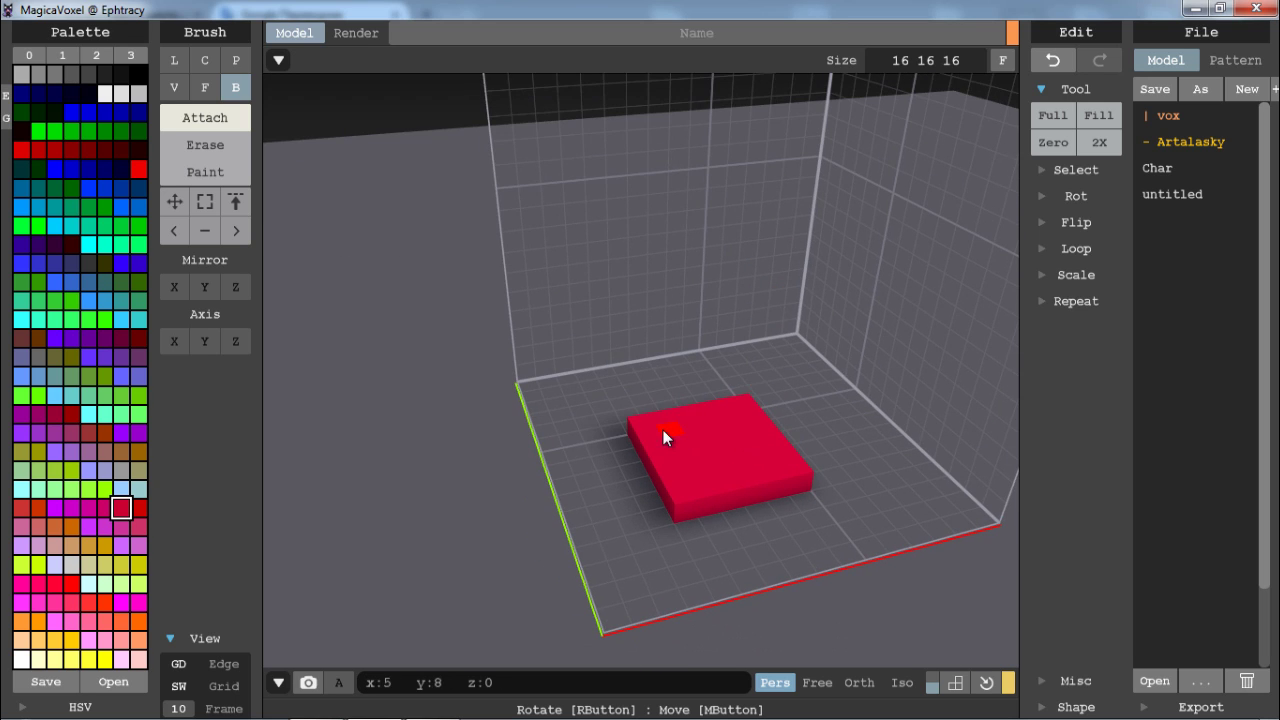
- Try stacking larger boxes on the slab with the Box brush, undoing each attempt
{"action": "left_click_drag", "start_coordinate": [641, 420], "coordinate": [800, 330]}
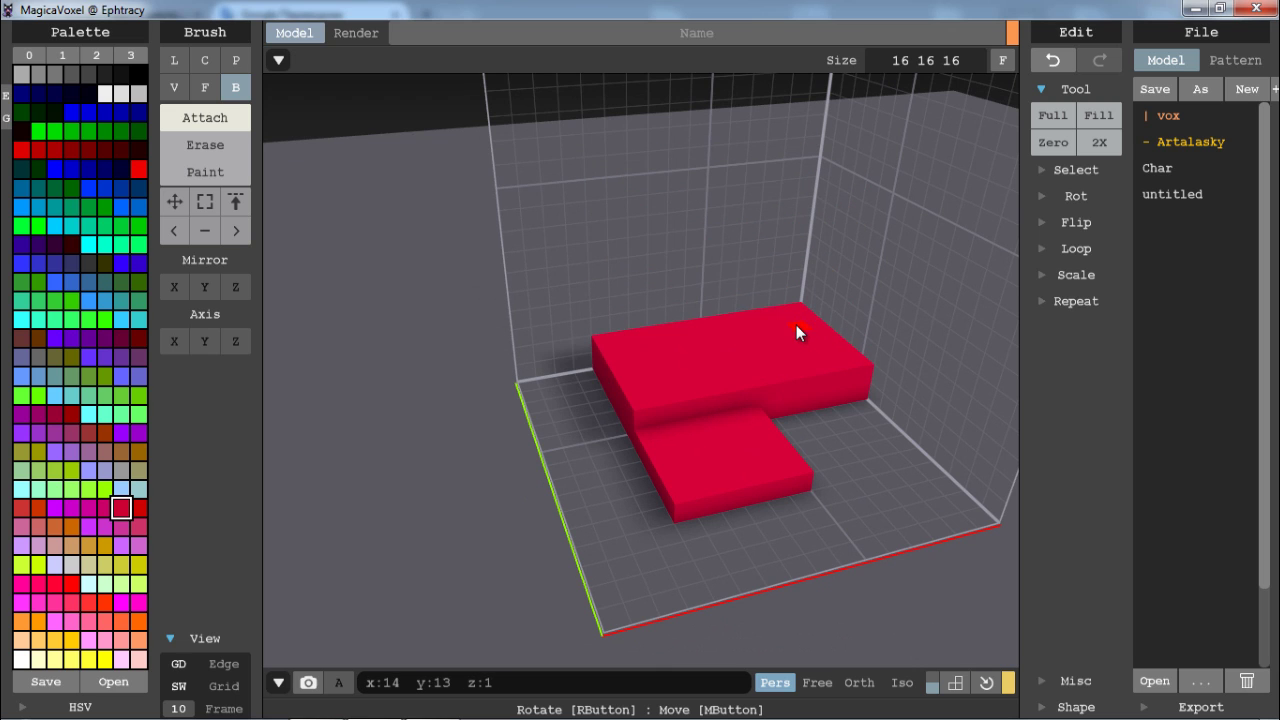
{"action": "key", "text": "ctrl+z"}
{"action": "right_click_drag", "start_coordinate": [651, 352], "coordinate": [750, 390]}
{"action": "left_click_drag", "start_coordinate": [656, 417], "coordinate": [778, 309]}
{"action": "right_click_drag", "start_coordinate": [778, 309], "coordinate": [789, 416]}
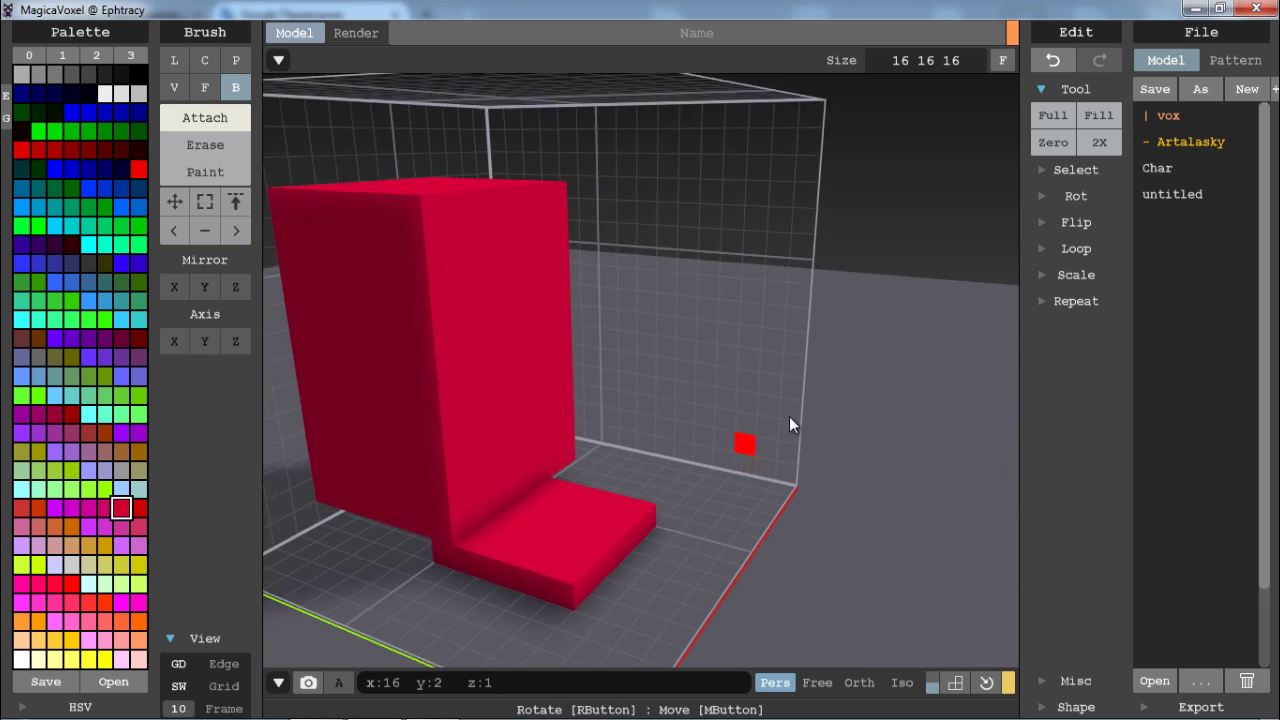
{"action": "key", "text": "ctrl+z"}
{"action": "left_click_drag", "start_coordinate": [502, 503], "coordinate": [755, 138]}
{"action": "key", "text": "ctrl+z"}
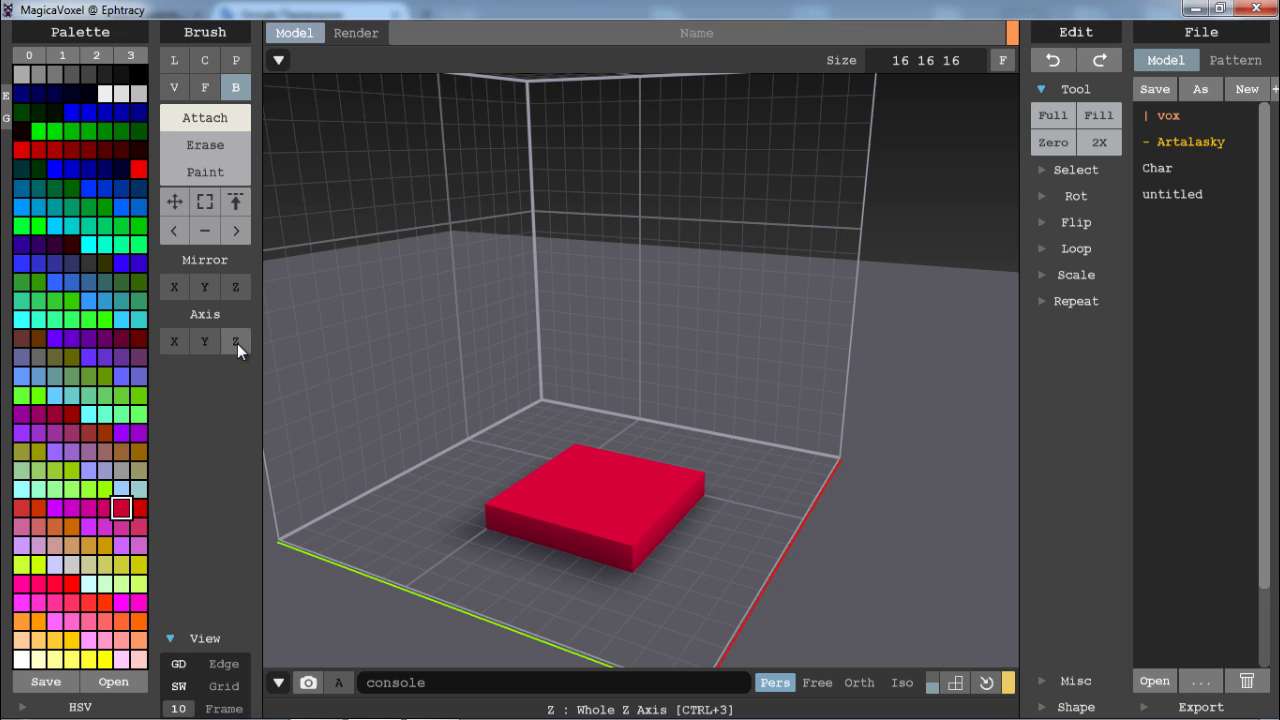
- Try drawing a full-height column over the slab with the whole Z axis option, then undo it
{"action": "left_click", "coordinate": [237, 343]}
{"action": "left_click_drag", "start_coordinate": [503, 496], "coordinate": [694, 480]}
{"action": "right_click_drag", "start_coordinate": [694, 480], "coordinate": [511, 460]}
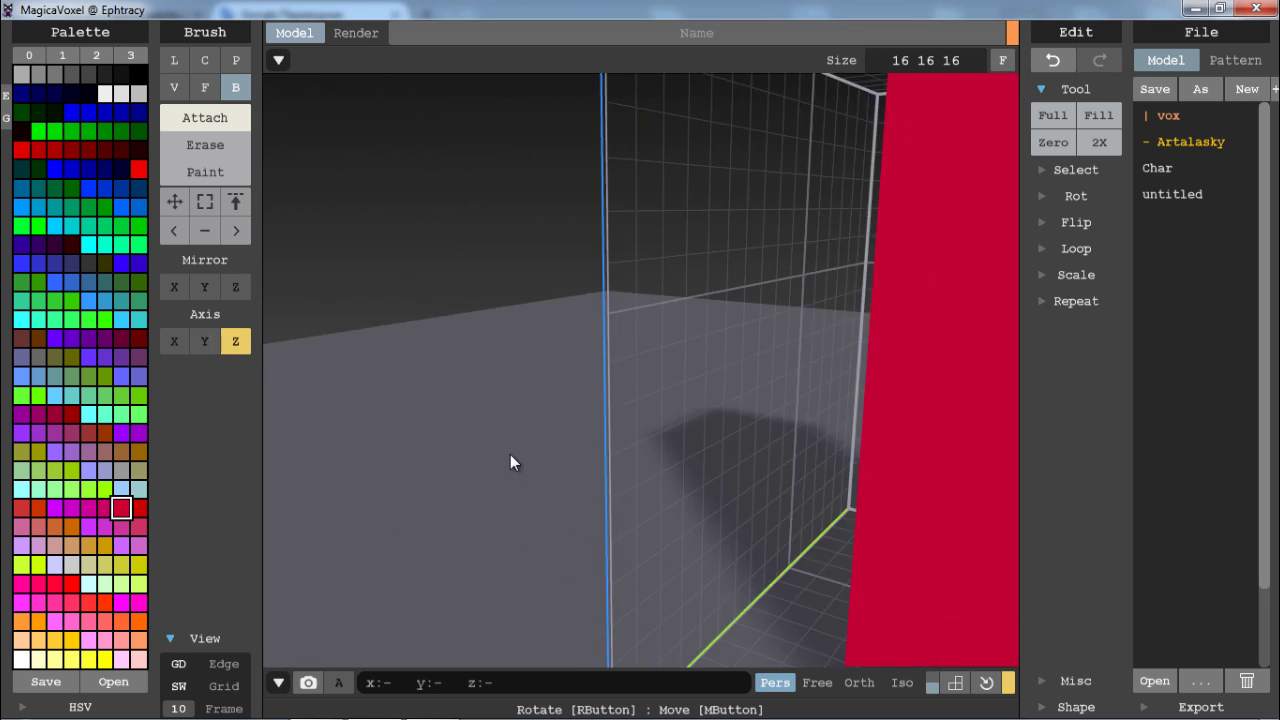
{"action": "right_click_drag", "start_coordinate": [617, 420], "coordinate": [646, 377]}
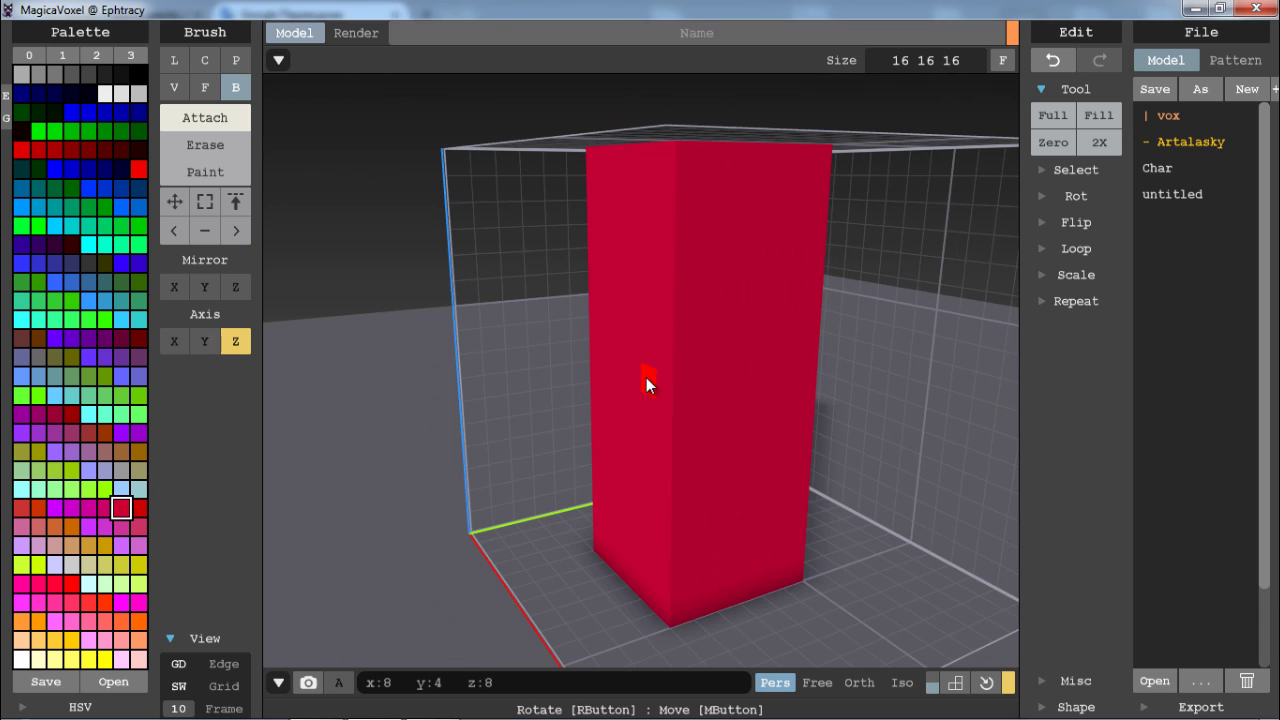
{"action": "key", "text": "ctrl+z"}
- Turn off the whole Z axis option and extrude the slab's top face upward into a tall block with the Face brush
{"action": "left_click", "coordinate": [235, 119]}
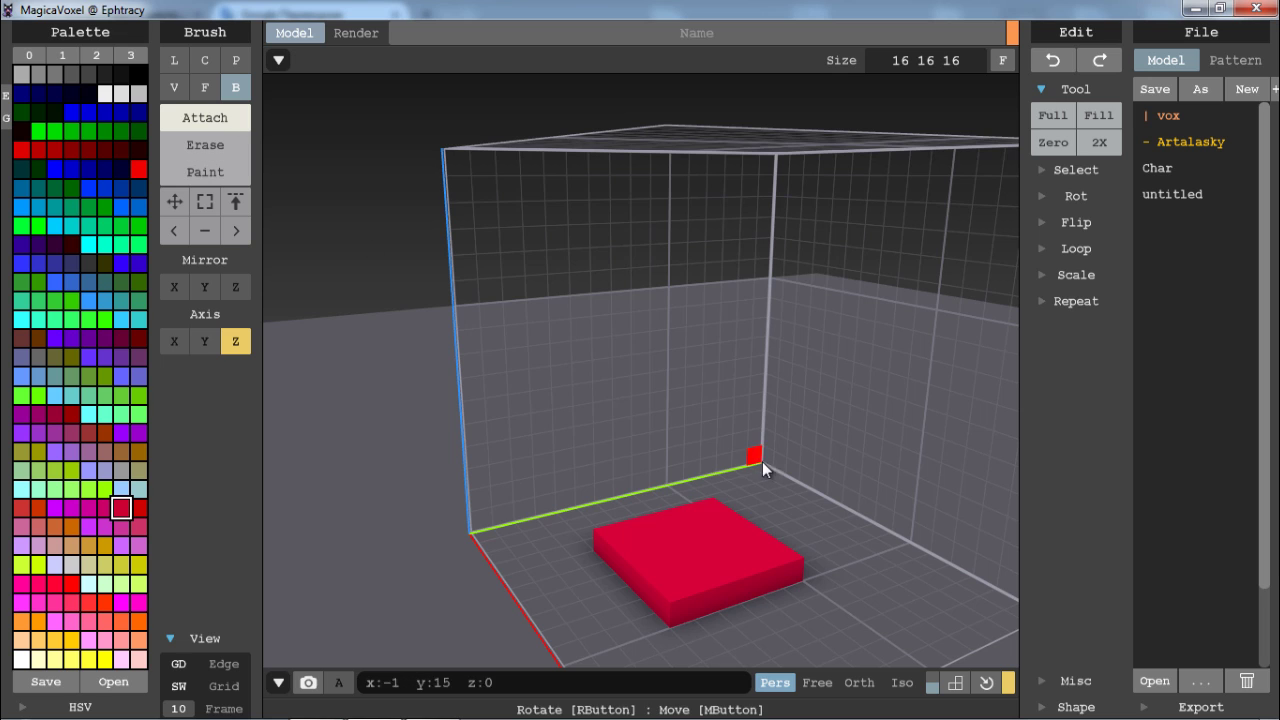
{"action": "right_click_drag", "start_coordinate": [762, 461], "coordinate": [650, 434]}
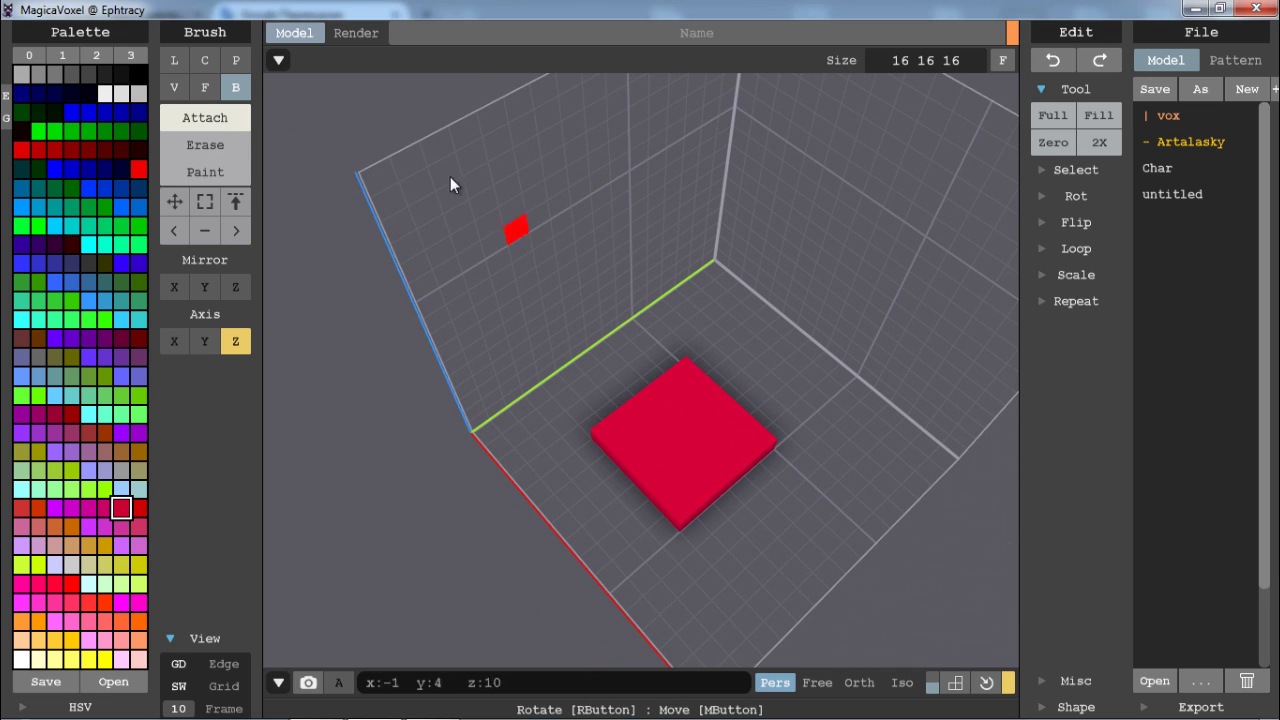
{"action": "left_click", "coordinate": [205, 87]}
{"action": "right_click_drag", "start_coordinate": [573, 431], "coordinate": [510, 400]}
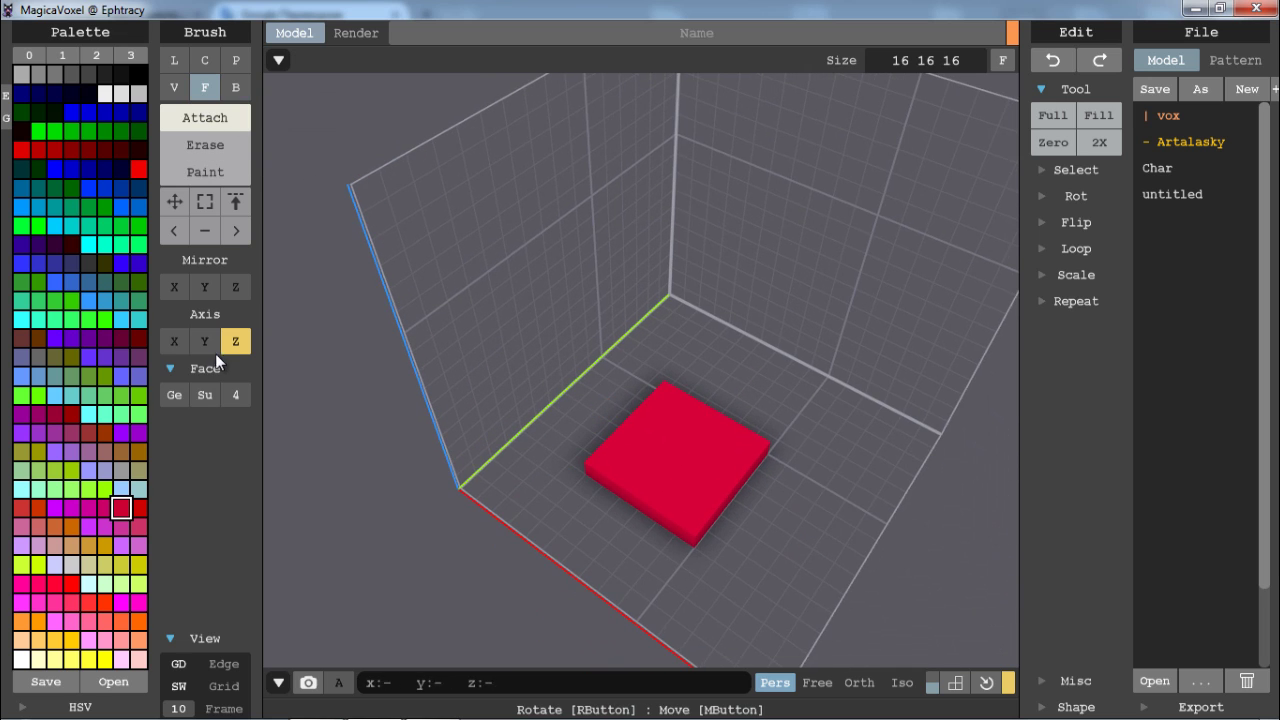
{"action": "left_click", "coordinate": [231, 346]}
{"action": "right_click_drag", "start_coordinate": [650, 430], "coordinate": [520, 300]}
{"action": "left_click_drag", "start_coordinate": [640, 535], "coordinate": [660, 303]}
{"action": "right_click_drag", "start_coordinate": [660, 303], "coordinate": [342, 375]}
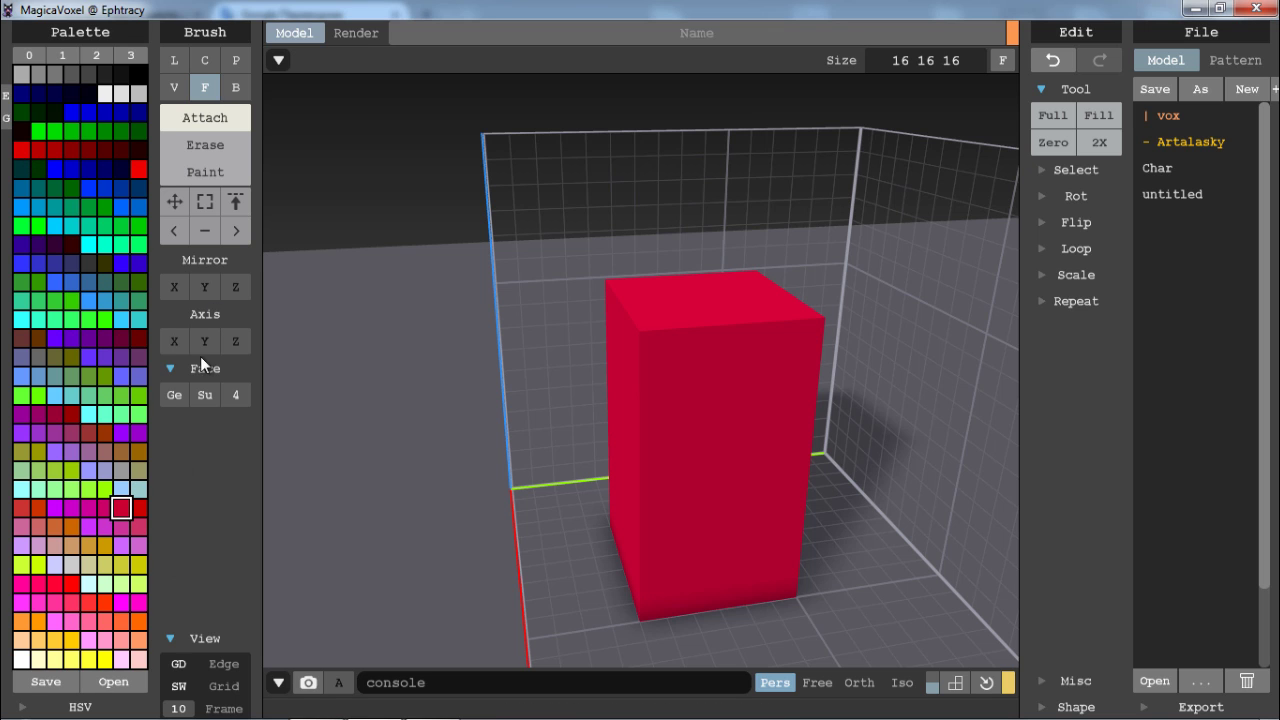
- Browse the PNG files pal0 to pal3 in the palette folder
{"action": "left_click", "coordinate": [110, 683]}
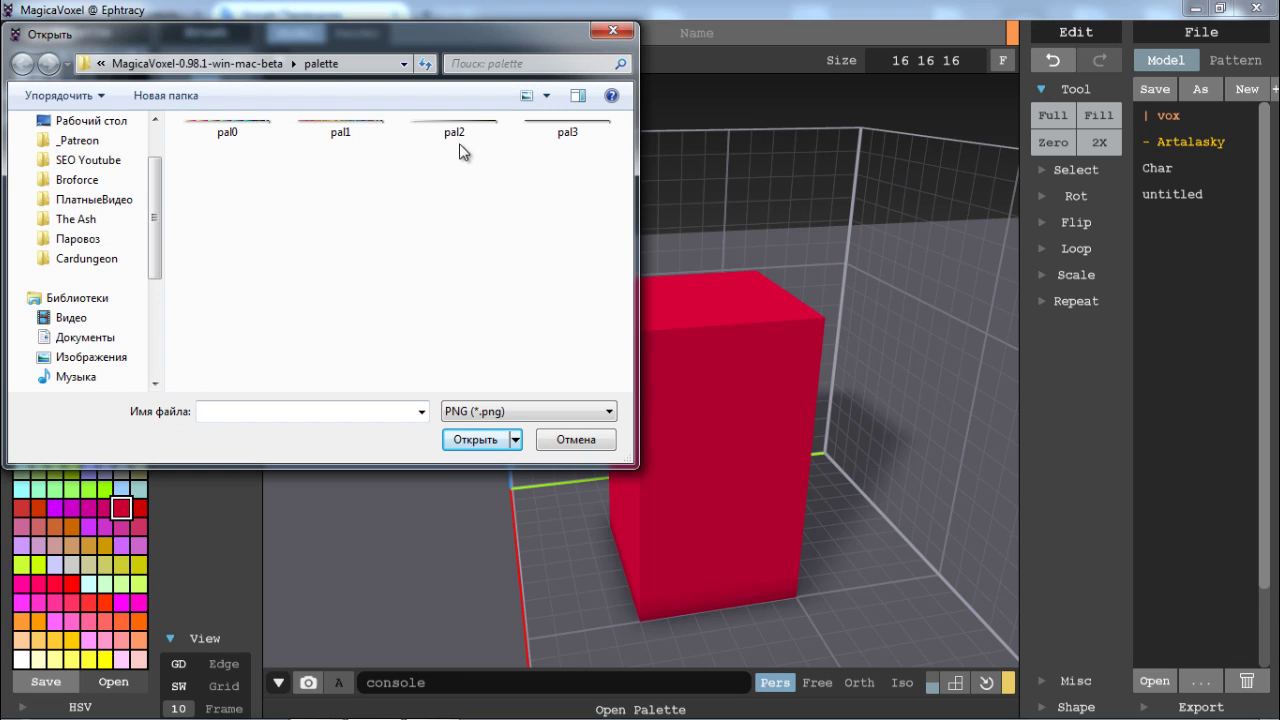
{"action": "double_click", "coordinate": [300, 128]}
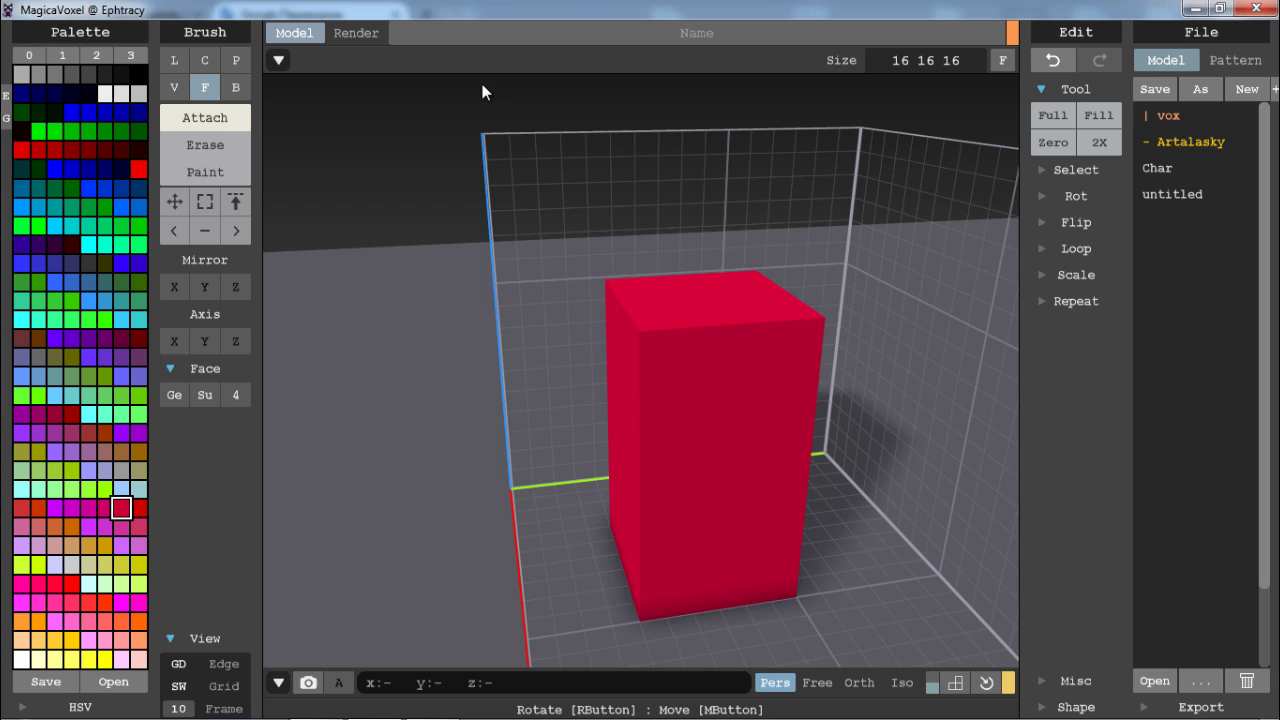
- Compare default palettes 0, 1, 2 and 3 on the block, finishing with palette 3 applied
{"action": "left_click", "coordinate": [64, 54]}
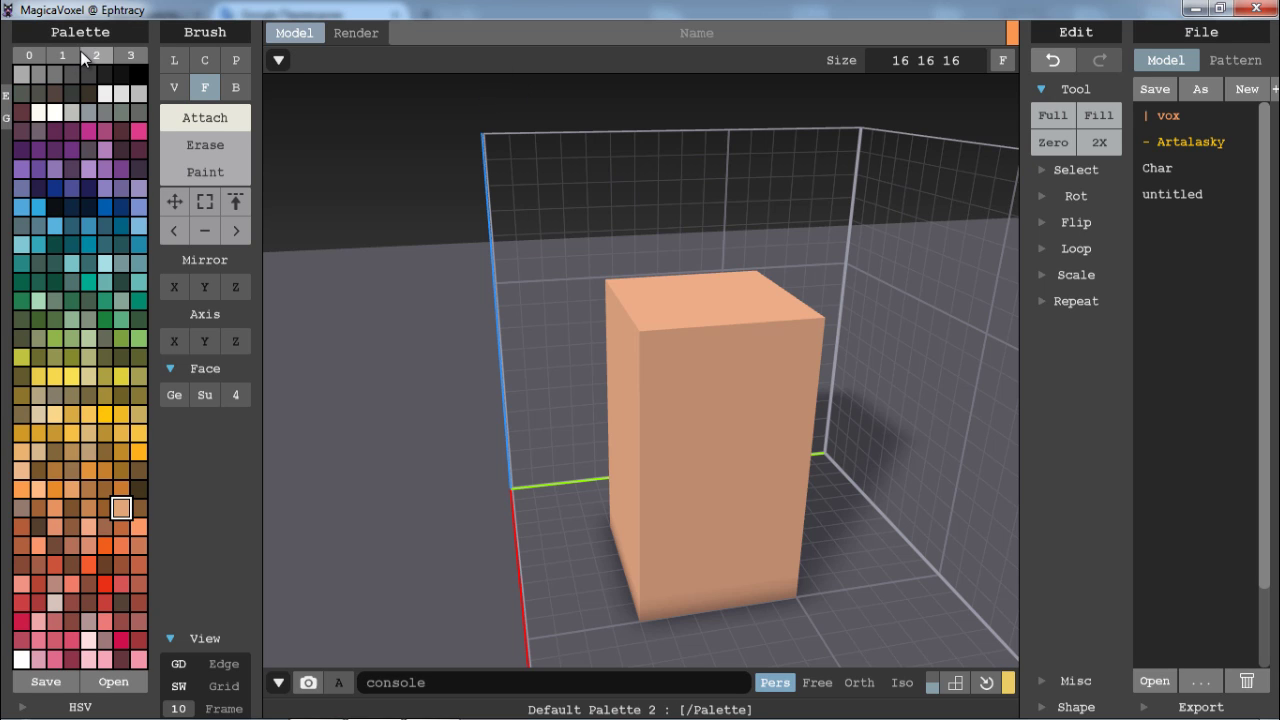
{"action": "left_click", "coordinate": [97, 55]}
{"action": "left_click", "coordinate": [137, 61]}
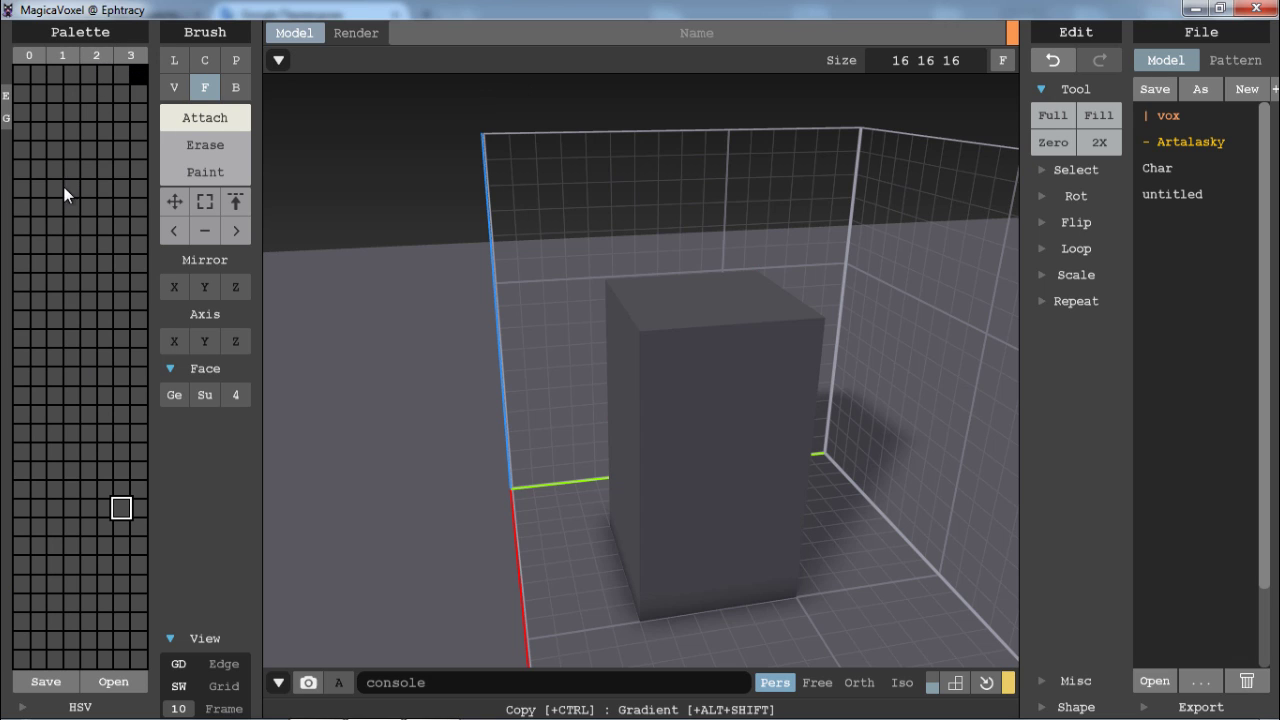
{"action": "left_click", "coordinate": [110, 77]}
{"action": "left_click", "coordinate": [30, 58]}
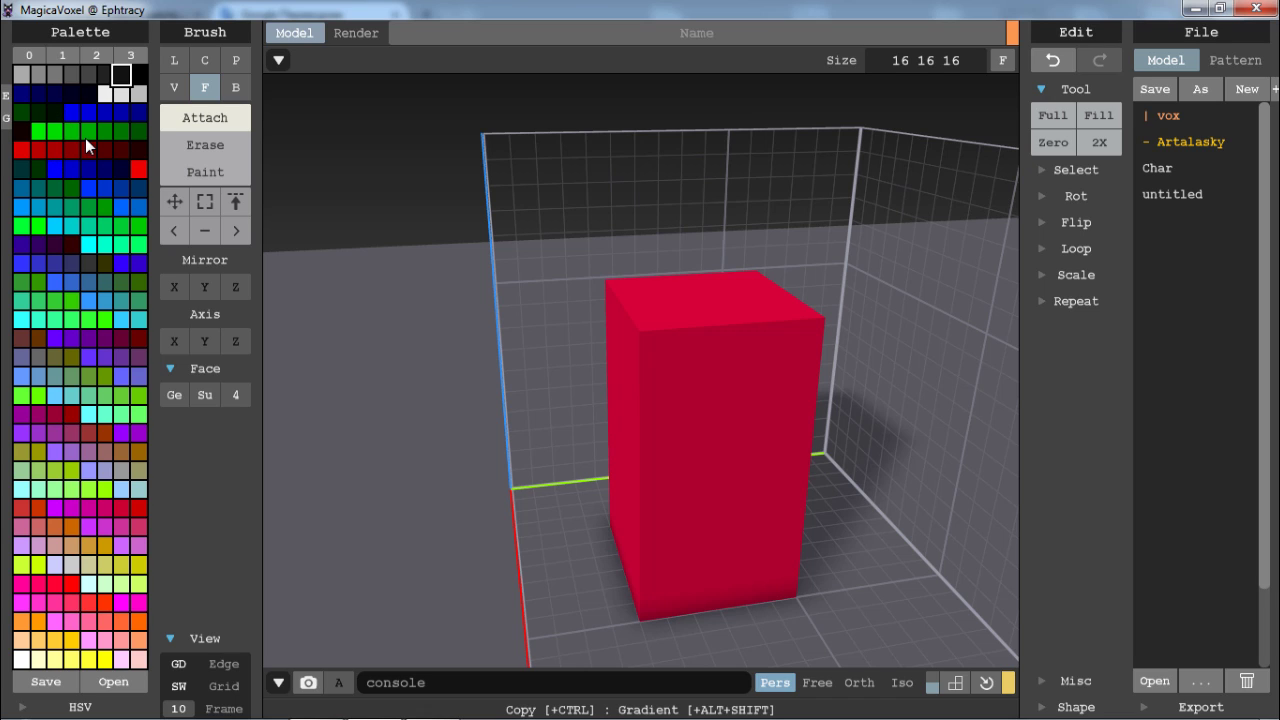
{"action": "left_click", "coordinate": [60, 64]}
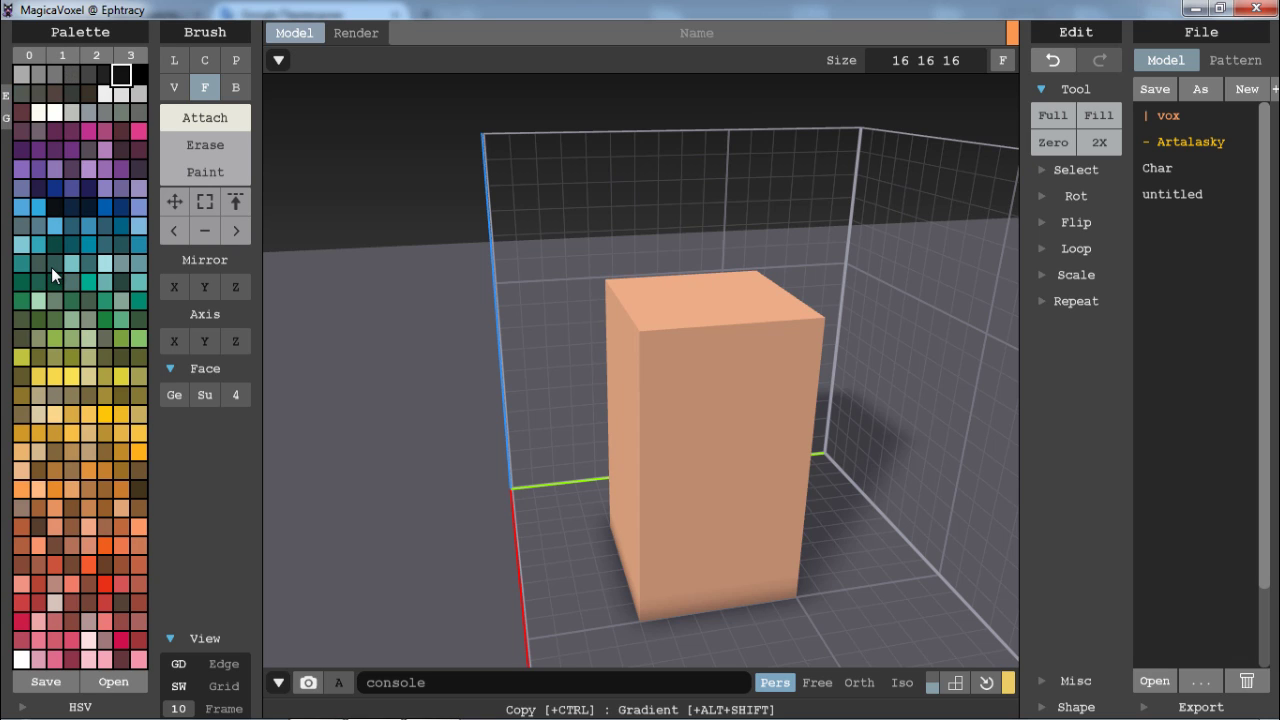
{"action": "left_click", "coordinate": [99, 57]}
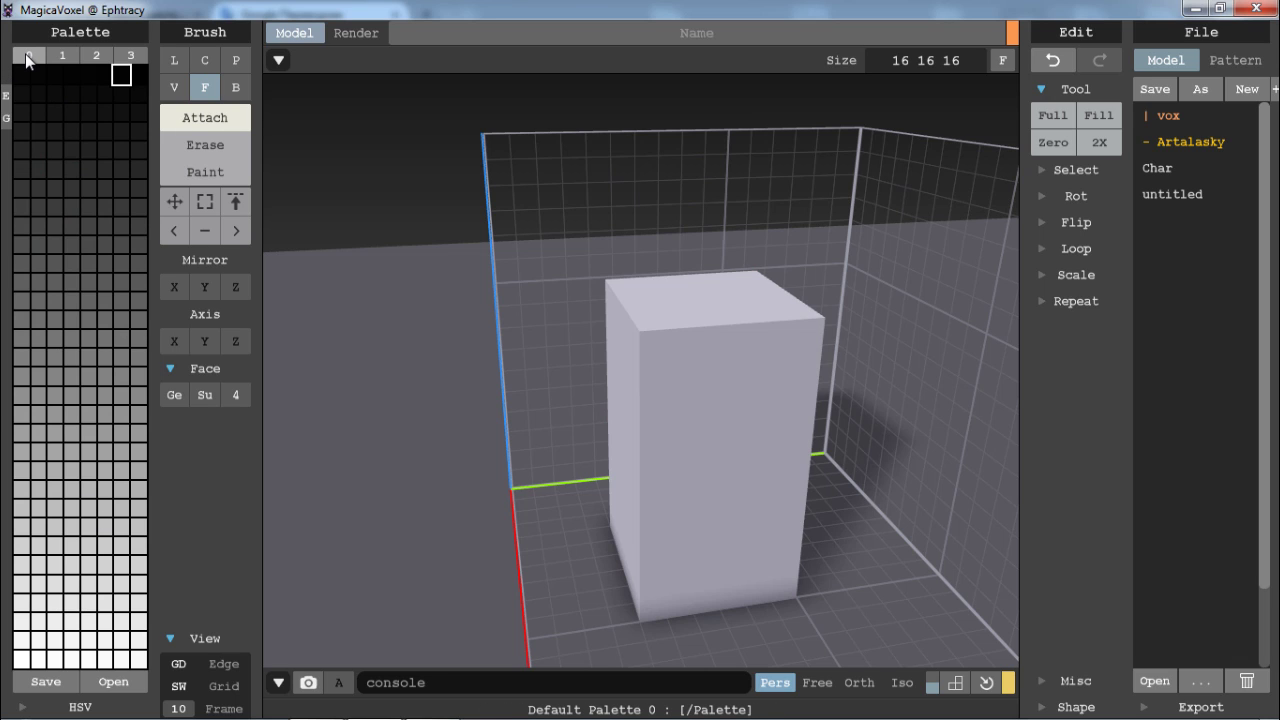
{"action": "left_click", "coordinate": [141, 53]}
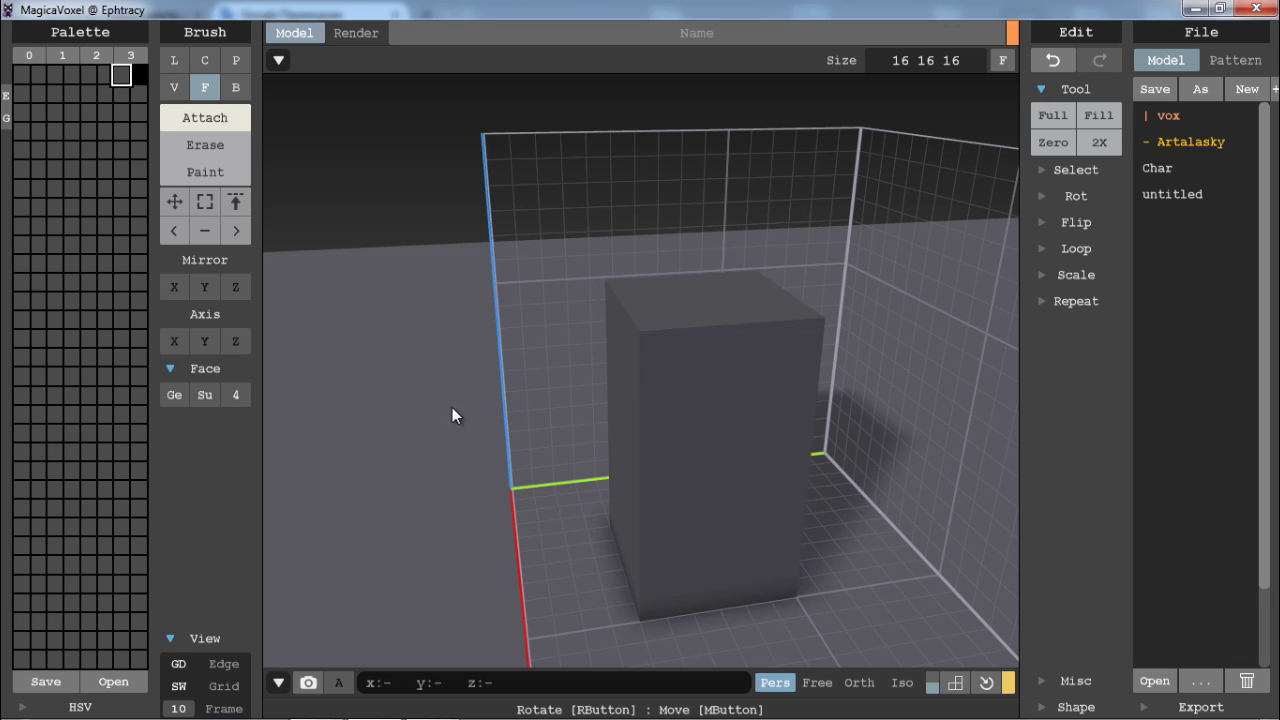
- Expand the colour picker, set the selected palette swatch to dark blue 22 30 77, and compare the RGB and HSV modes
{"action": "left_click", "coordinate": [45, 707]}
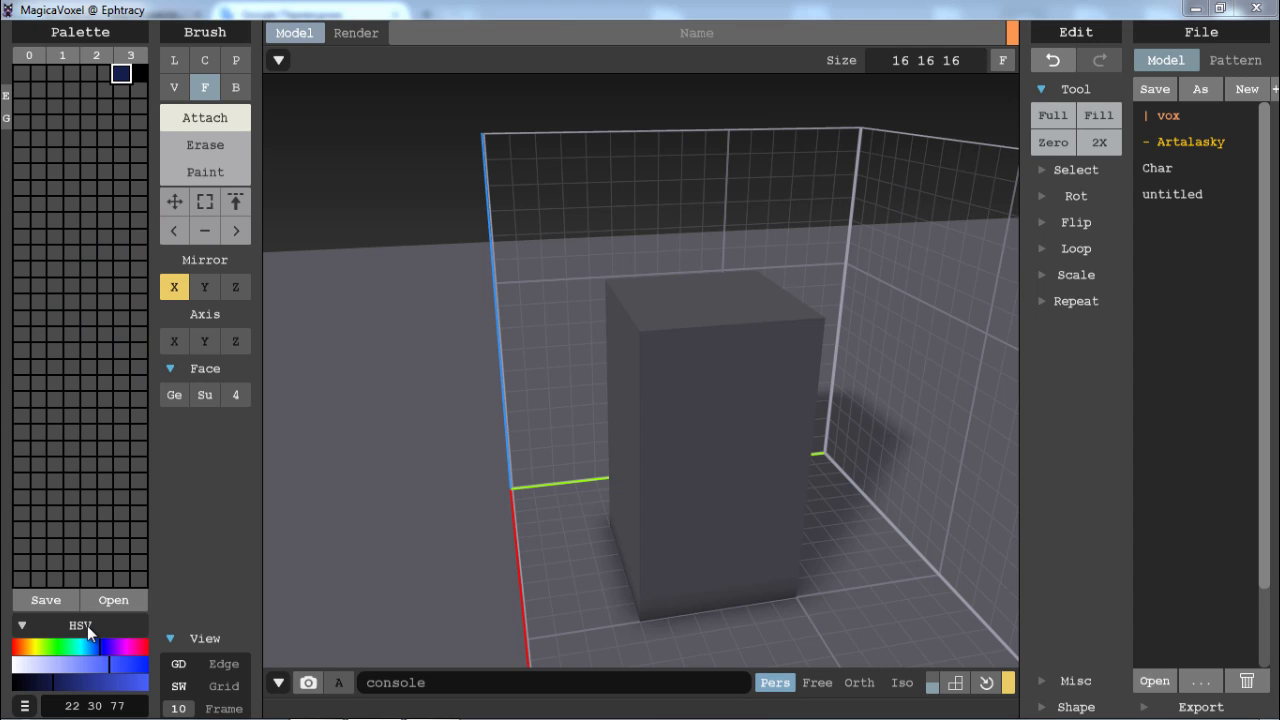
{"action": "left_click", "coordinate": [33, 706]}
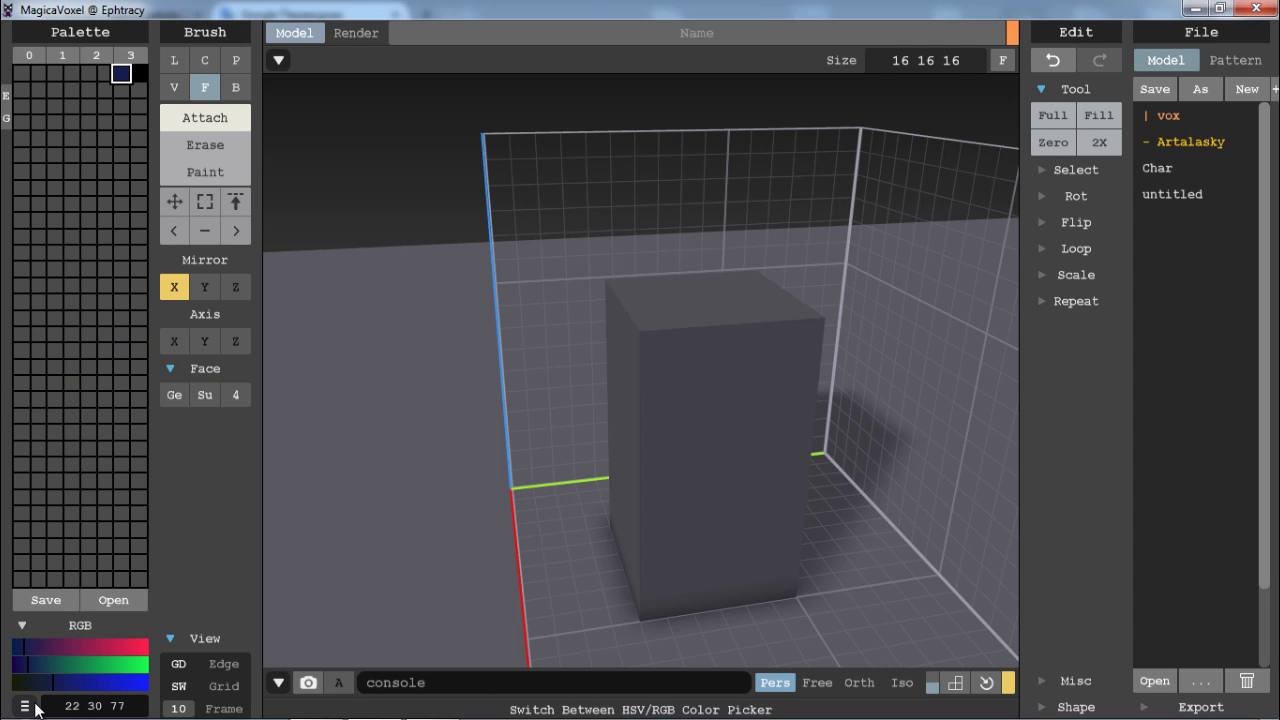
{"action": "left_click", "coordinate": [26, 706]}
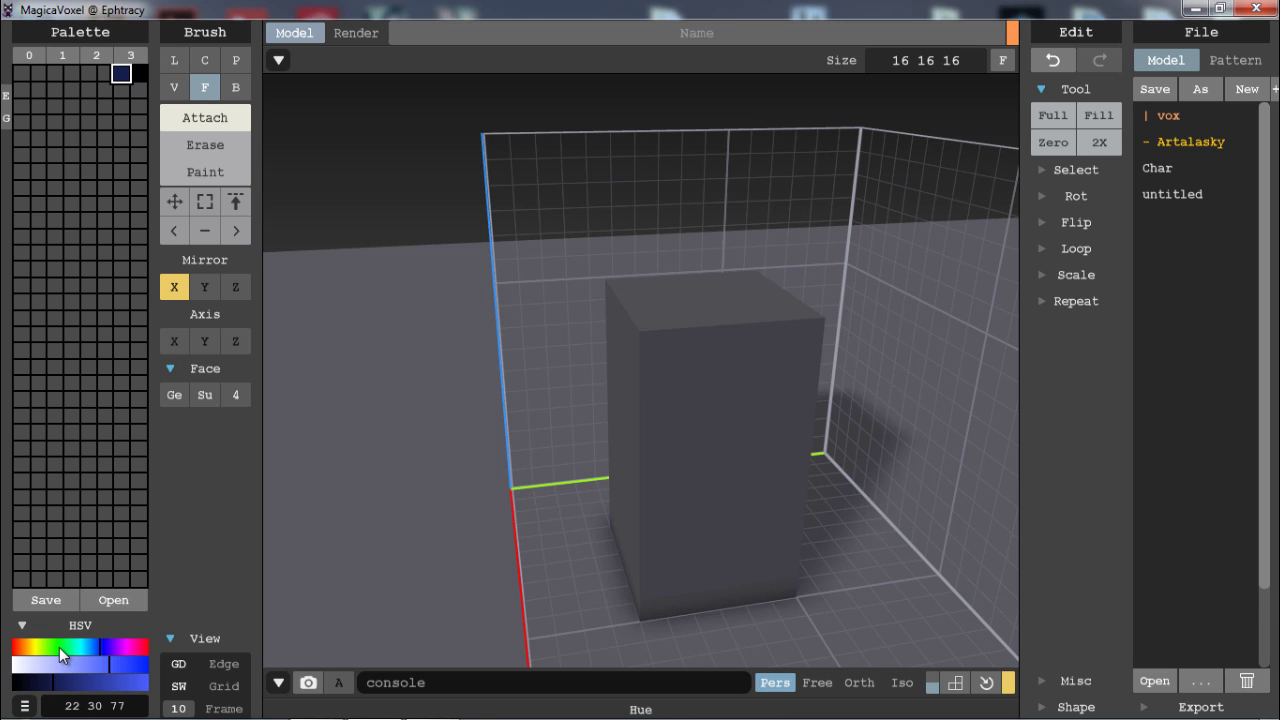
- Paint the block's entire top layer dark blue using the Box brush in Paint mode
{"action": "key", "text": "g"}
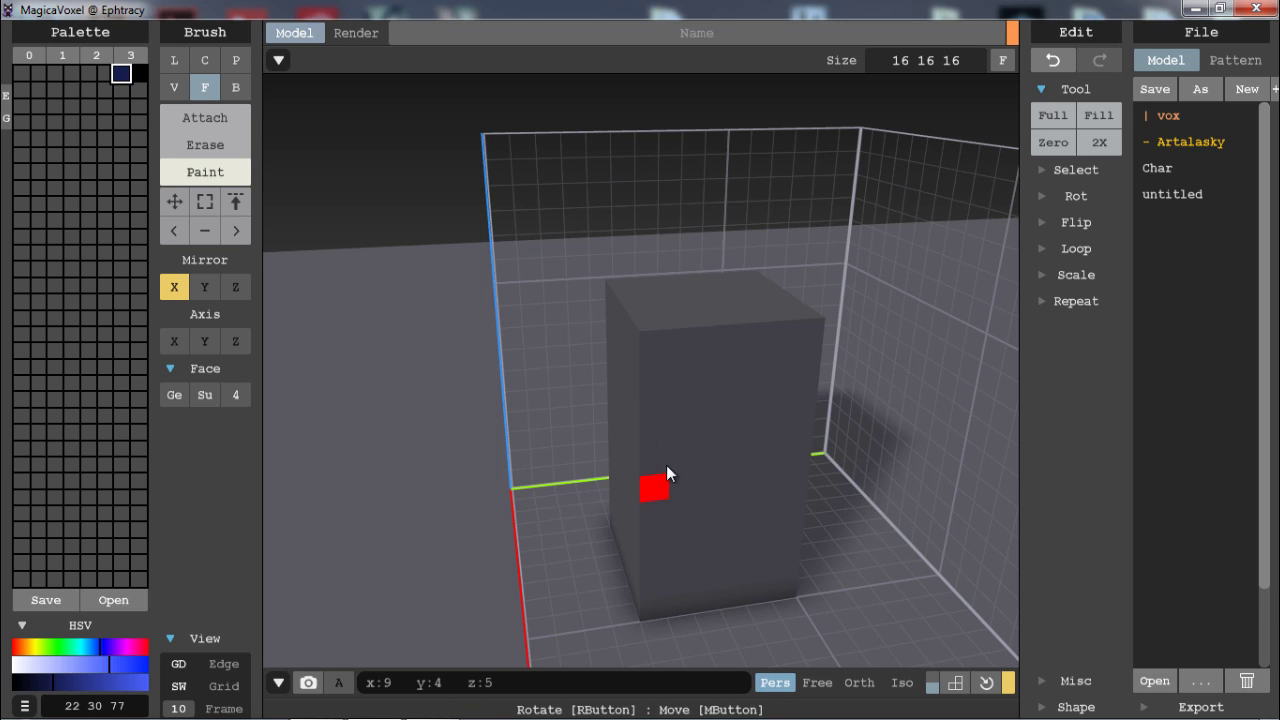
{"action": "right_click_drag", "start_coordinate": [694, 277], "coordinate": [290, 124]}
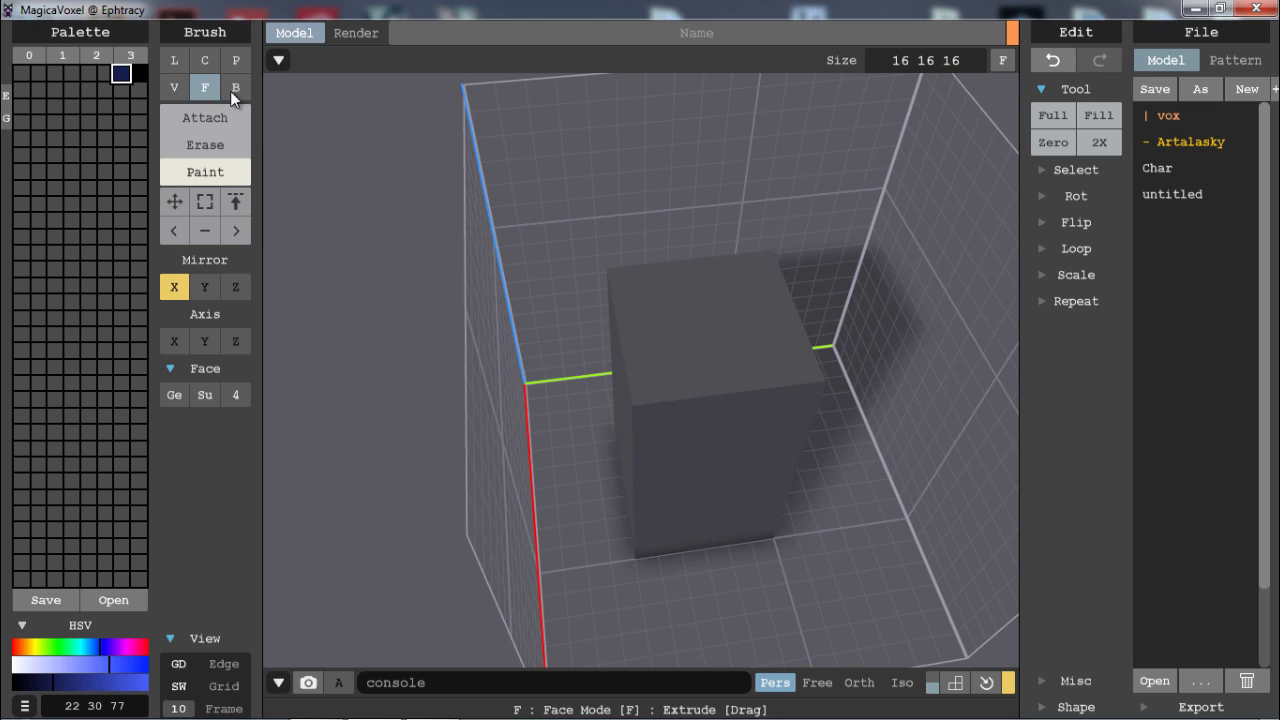
{"action": "left_click", "coordinate": [177, 87]}
{"action": "key", "text": "b"}
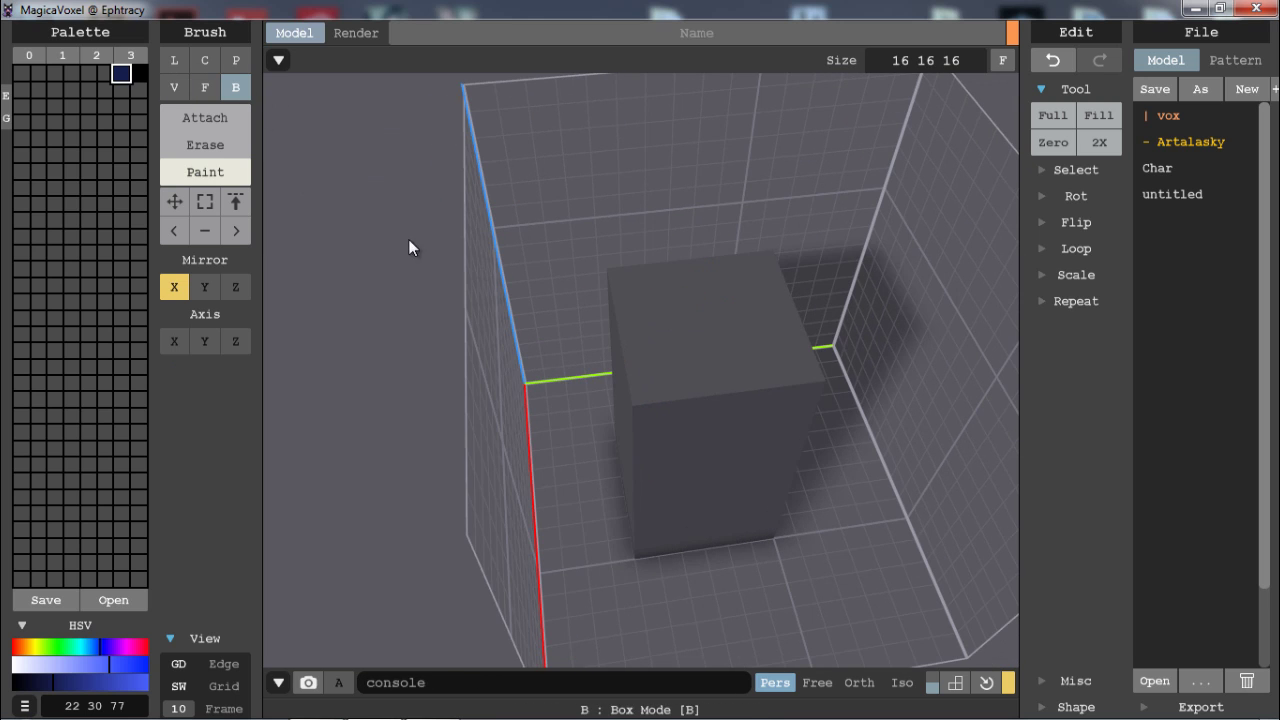
{"action": "left_click_drag", "start_coordinate": [617, 272], "coordinate": [793, 348]}
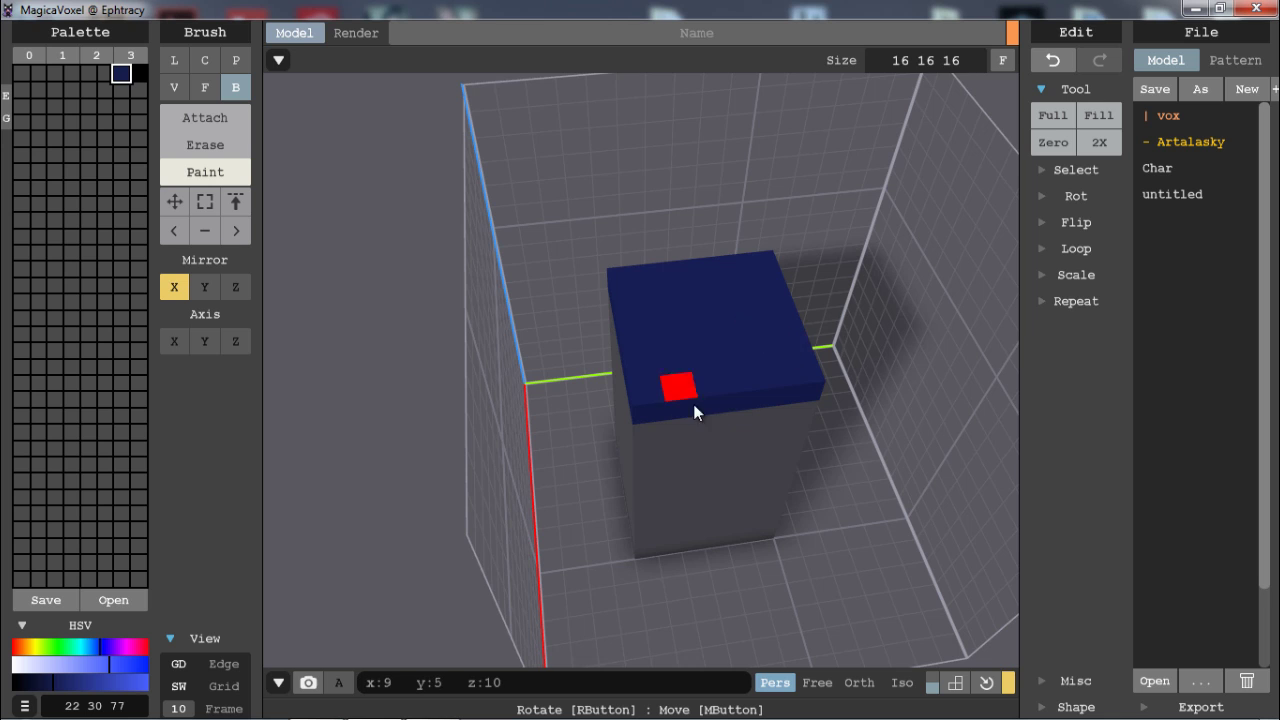
{"action": "right_click_drag", "start_coordinate": [694, 408], "coordinate": [712, 340]}
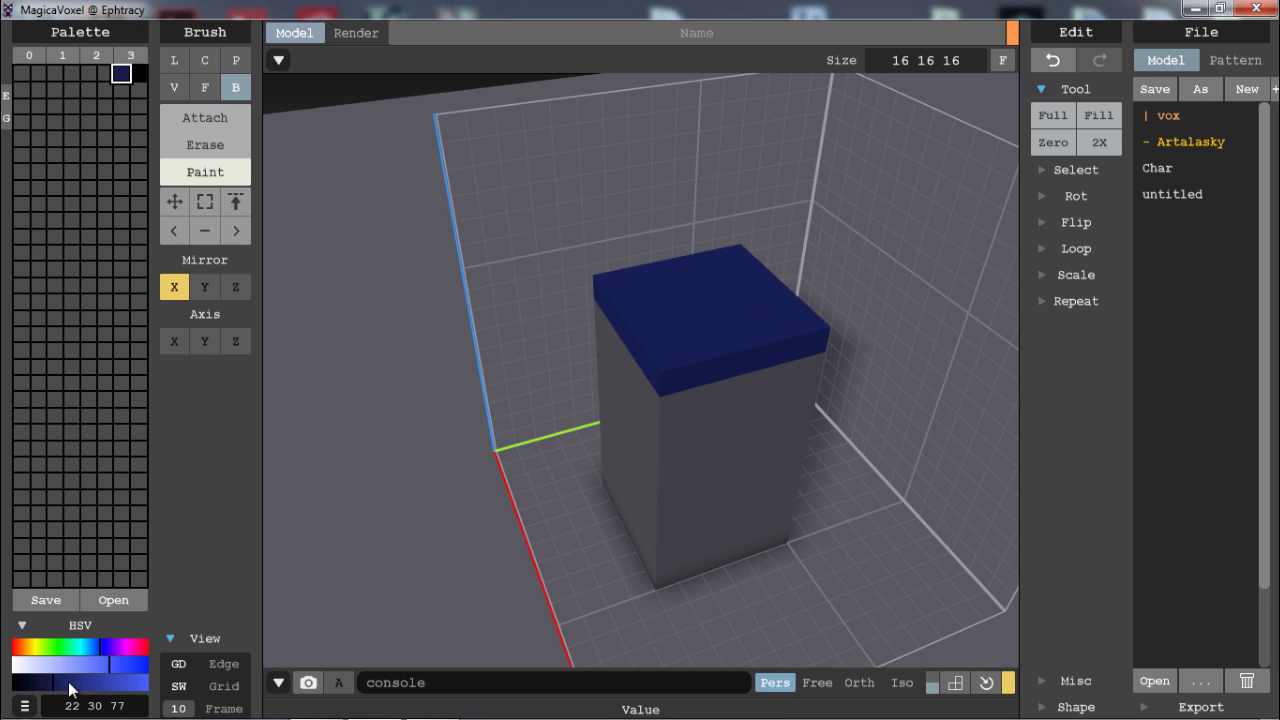
- Brighten the blue swatch to 35 47 125 and paint rectangular patches on two adjacent sides of the block
{"action": "left_click_drag", "start_coordinate": [58, 688], "coordinate": [80, 688]}
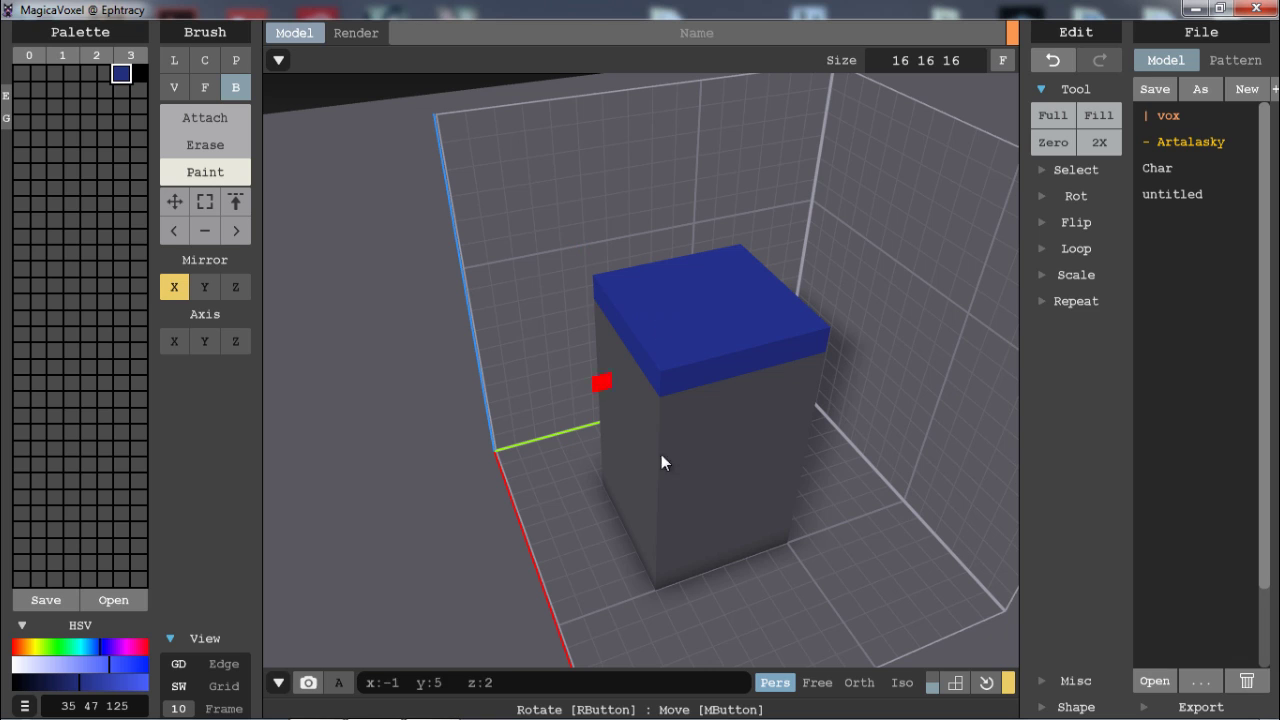
{"action": "left_click_drag", "start_coordinate": [706, 467], "coordinate": [742, 503]}
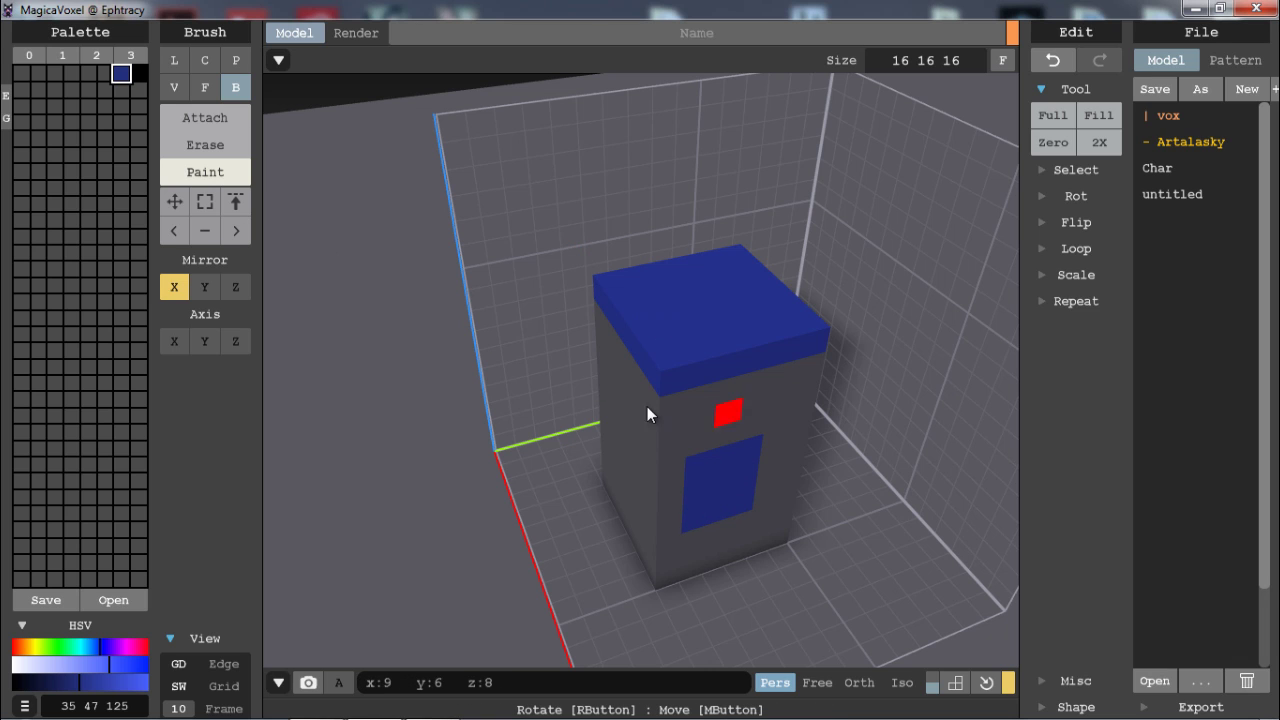
{"action": "mouse_move", "coordinate": [620, 390]}
{"action": "left_mouse_down"}
{"action": "mouse_move", "coordinate": [642, 436]}
{"action": "mouse_move", "coordinate": [640, 479]}
{"action": "left_mouse_up"}
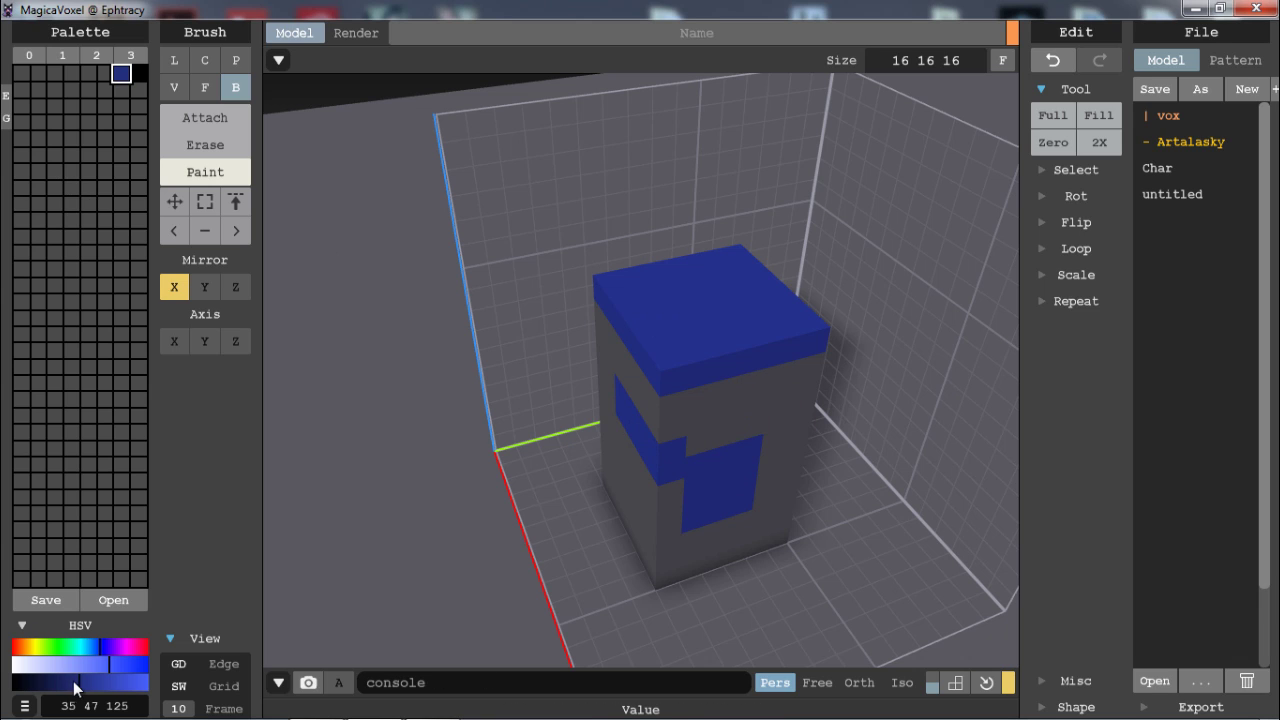
- Darken the blue swatch to 21 28 75, turn off X mirroring and inspect the block's painted sides
{"action": "left_click_drag", "start_coordinate": [75, 684], "coordinate": [54, 688]}
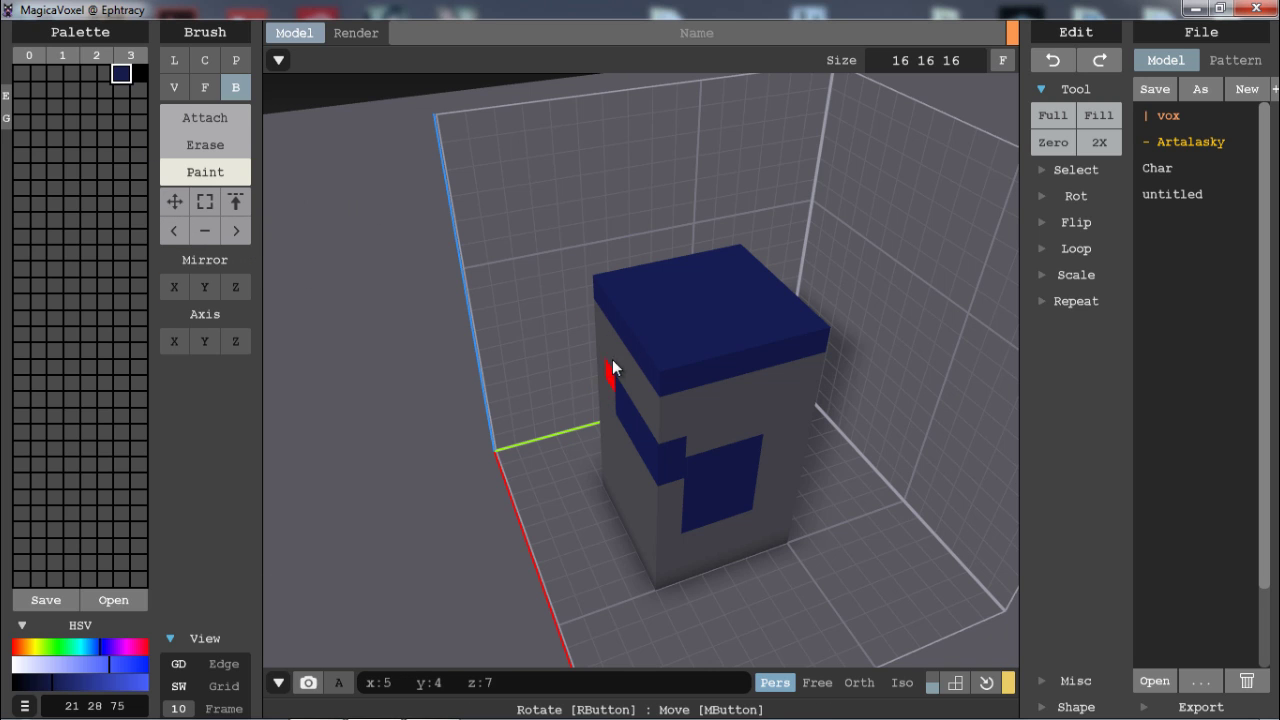
{"action": "mouse_move", "coordinate": [608, 371]}
{"action": "right_mouse_down"}
{"action": "mouse_move", "coordinate": [720, 303]}
{"action": "mouse_move", "coordinate": [620, 378]}
{"action": "mouse_move", "coordinate": [608, 358]}
{"action": "mouse_move", "coordinate": [617, 366]}
{"action": "mouse_move", "coordinate": [591, 366]}
{"action": "mouse_move", "coordinate": [609, 358]}
{"action": "mouse_move", "coordinate": [597, 372]}
{"action": "right_mouse_up"}
{"action": "scroll", "coordinate": [619, 372], "scroll_direction": "down", "scroll_amount": 5}
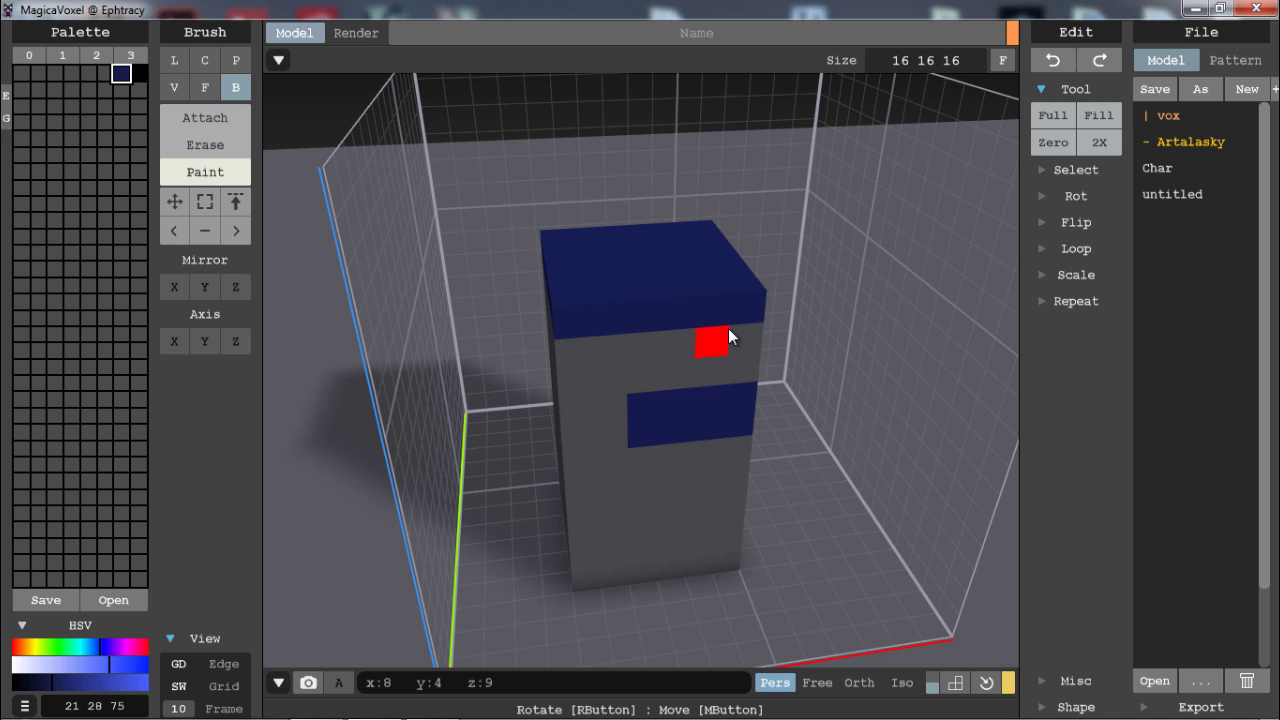
{"action": "right_click_drag", "start_coordinate": [800, 302], "coordinate": [705, 282]}
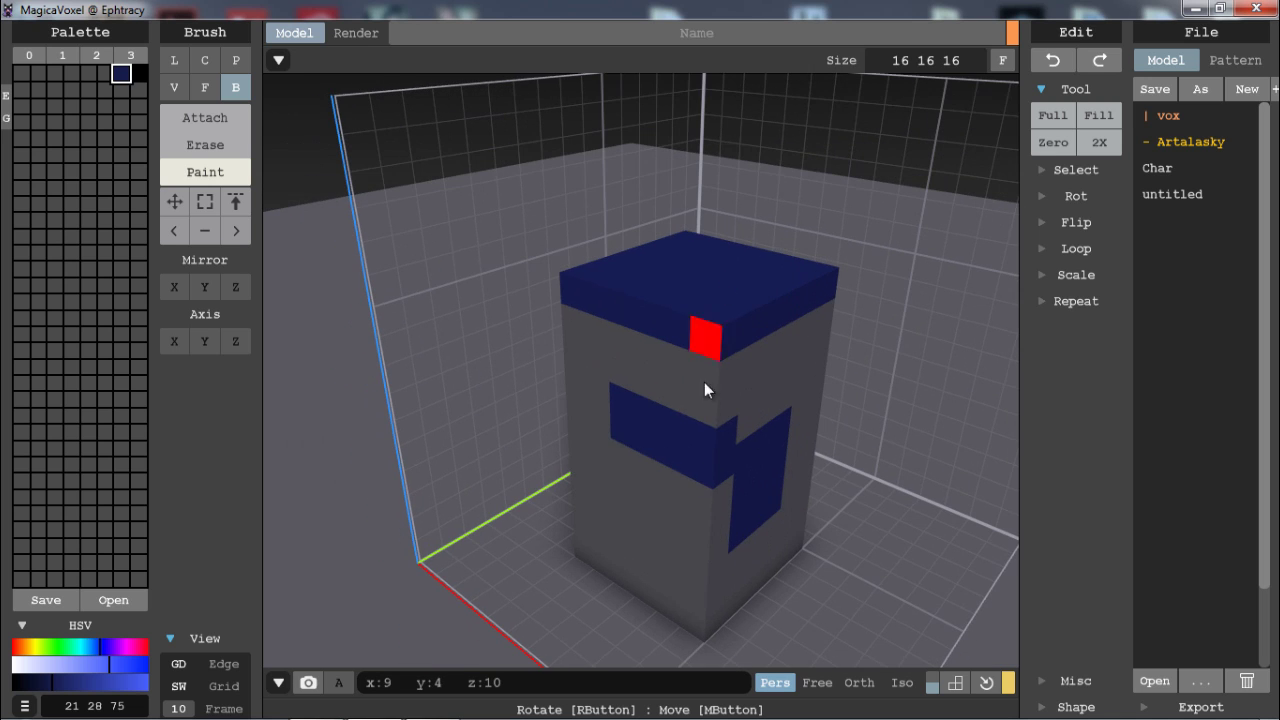
{"action": "left_click", "coordinate": [726, 410]}
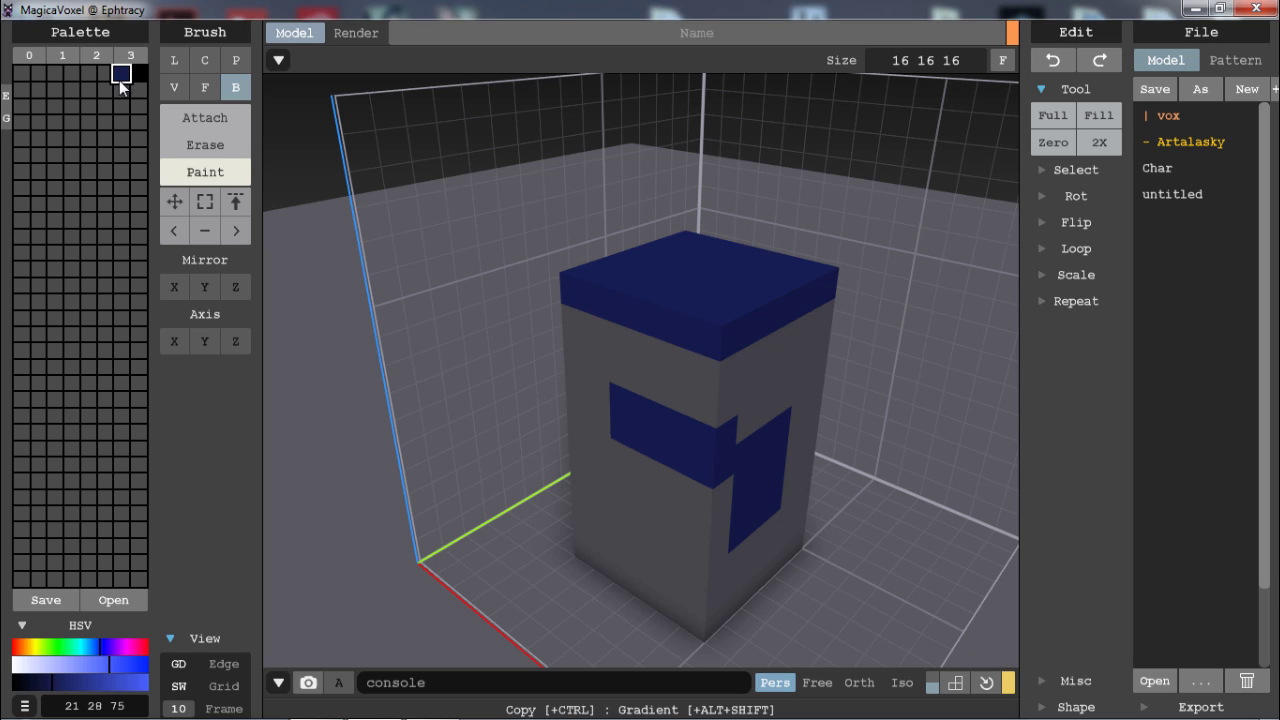
- Copy the dark blue swatch to the first cell of the palette's first row
{"action": "left_click", "coordinate": [20, 77]}
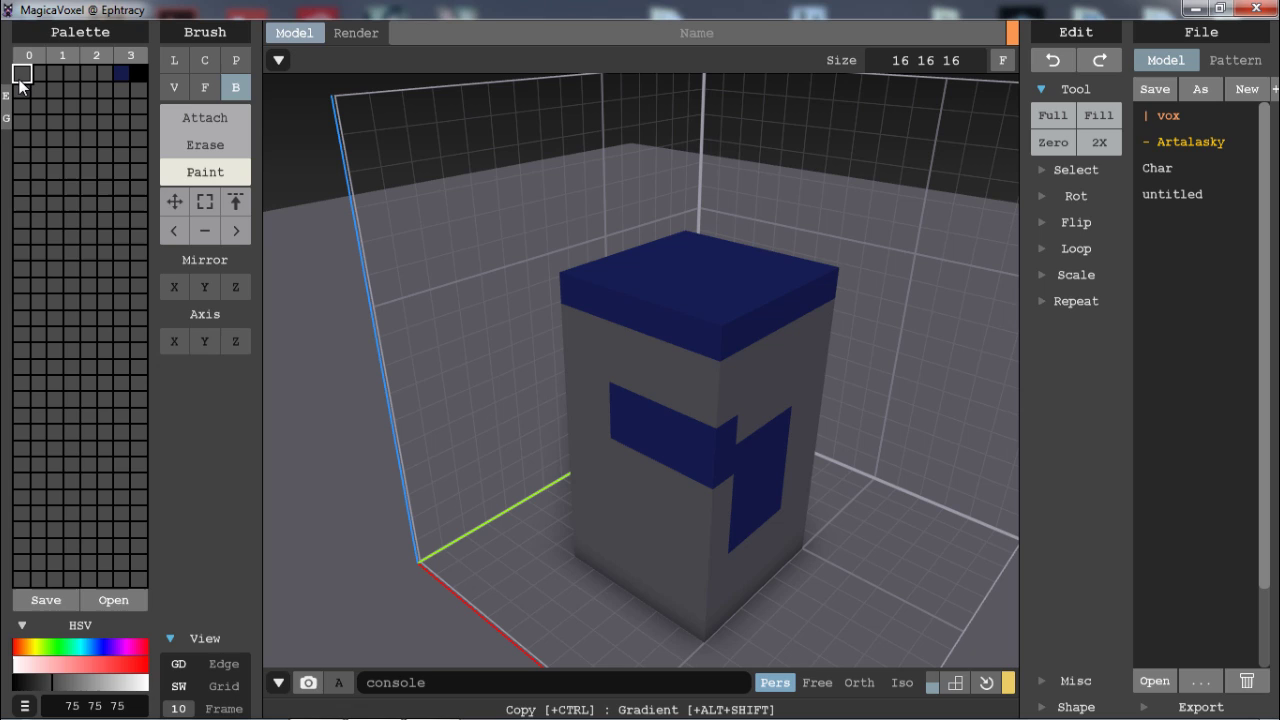
{"action": "left_click", "coordinate": [121, 75]}
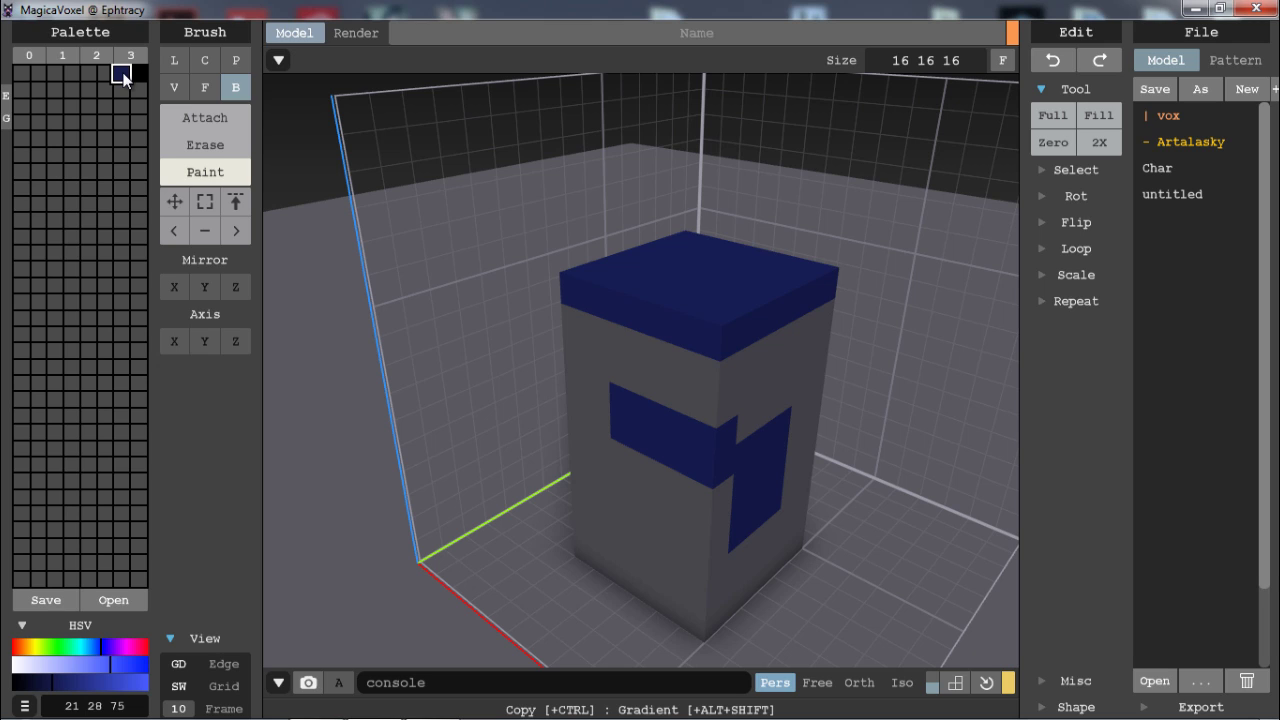
{"action": "left_click_drag", "start_coordinate": [123, 80], "coordinate": [31, 84], "text": "ctrl"}
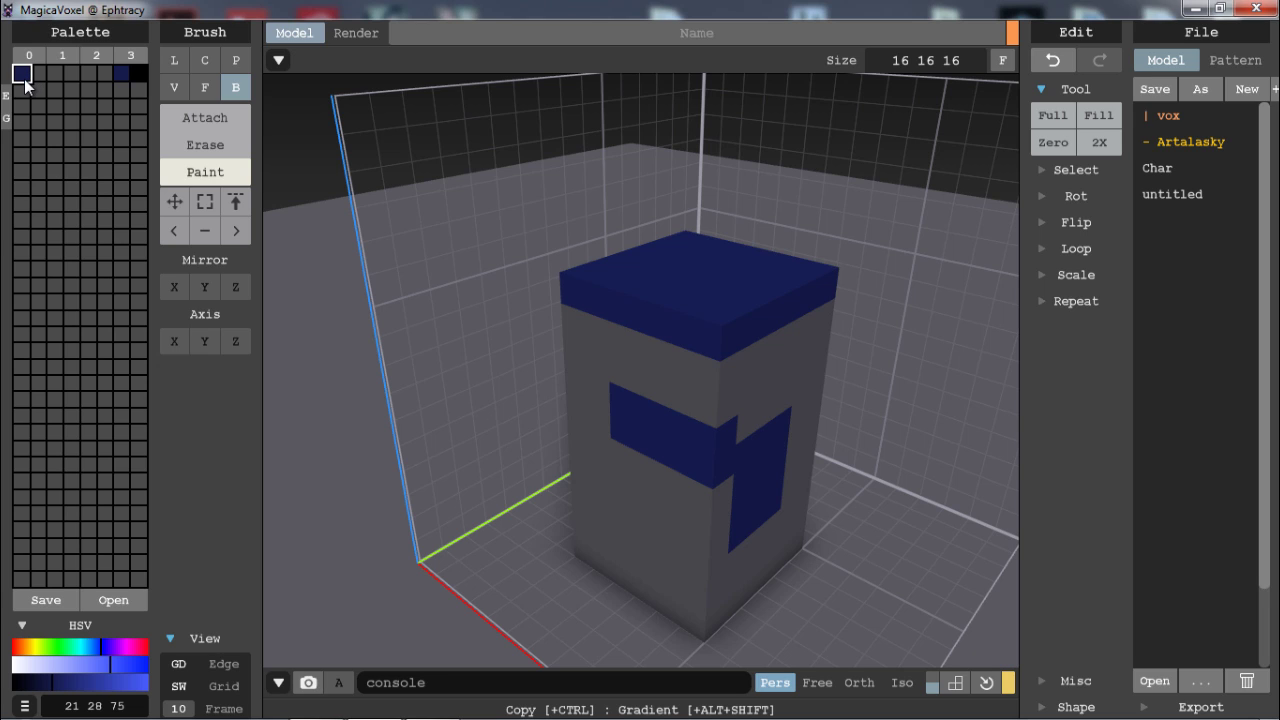
- Paint a band around the block's corner beneath the top layer with the copied swatch and recolour it to light blue 65 97 153
{"action": "left_click", "coordinate": [93, 645]}
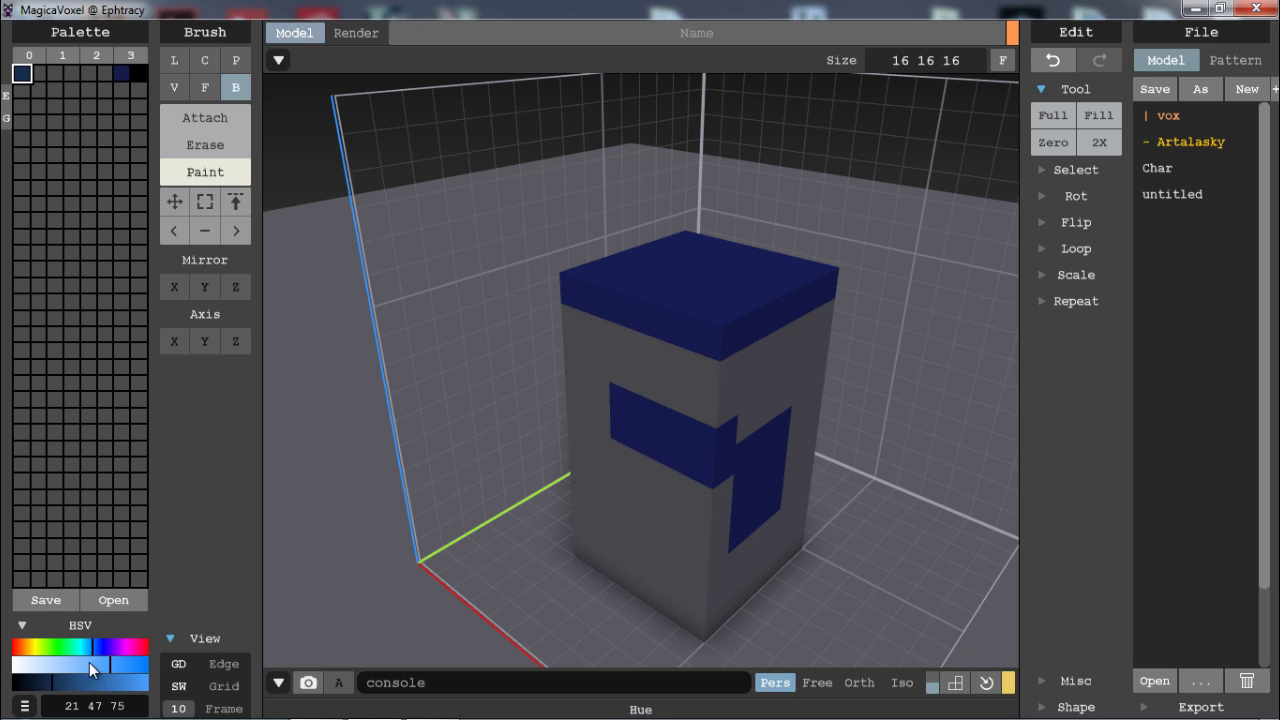
{"action": "left_click", "coordinate": [51, 688]}
{"action": "left_click_drag", "start_coordinate": [53, 686], "coordinate": [71, 690]}
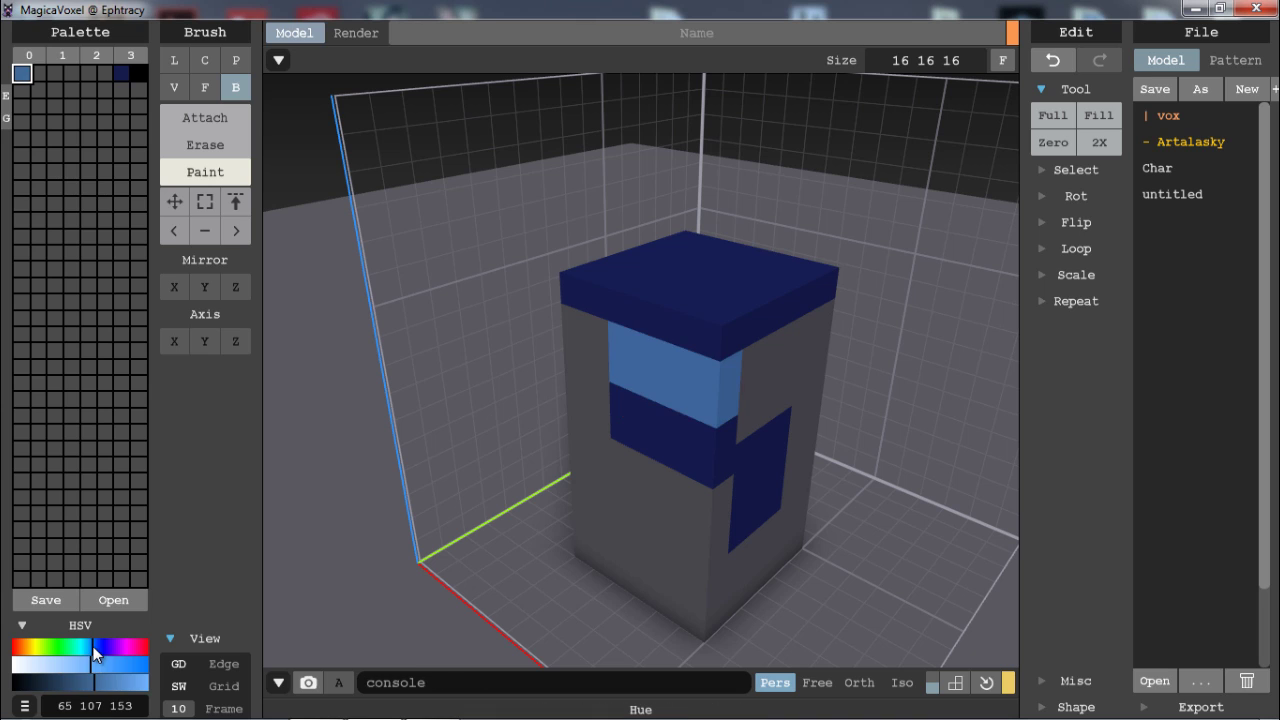
{"action": "left_click", "coordinate": [96, 648]}
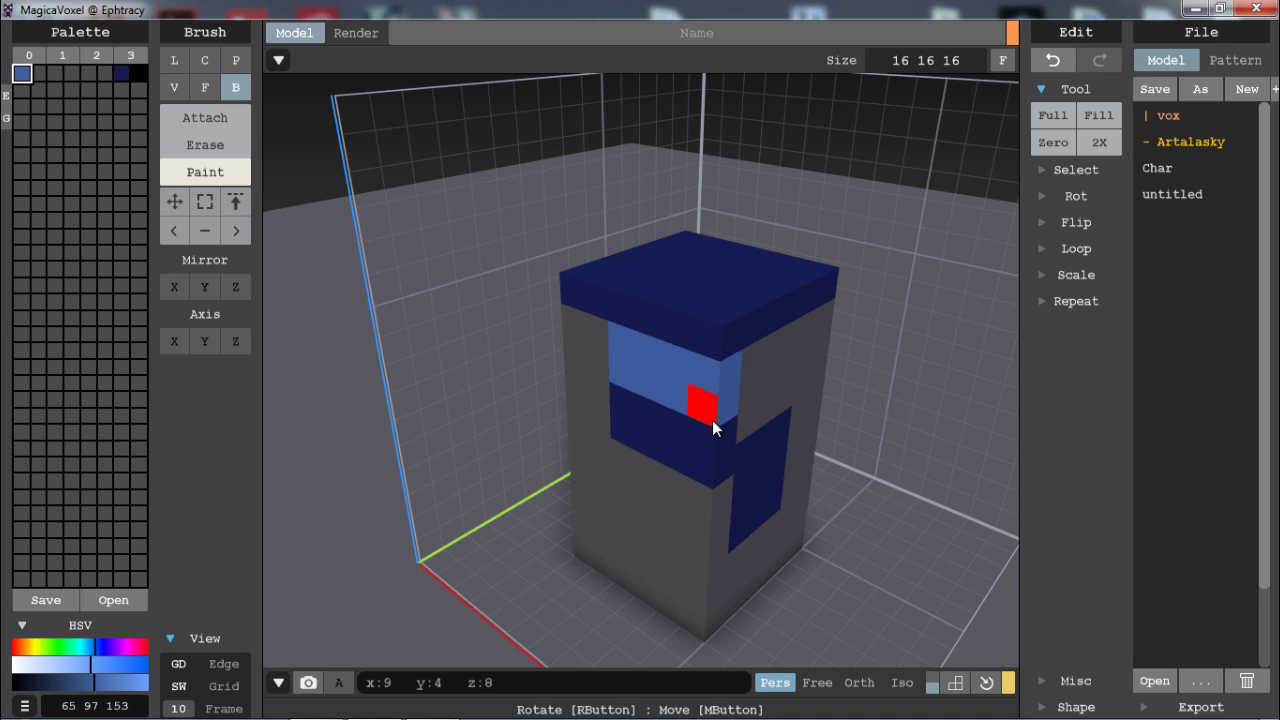
- Create a gradient across the first palette row between the dark blue and light blue swatches
{"action": "left_click", "coordinate": [124, 80]}
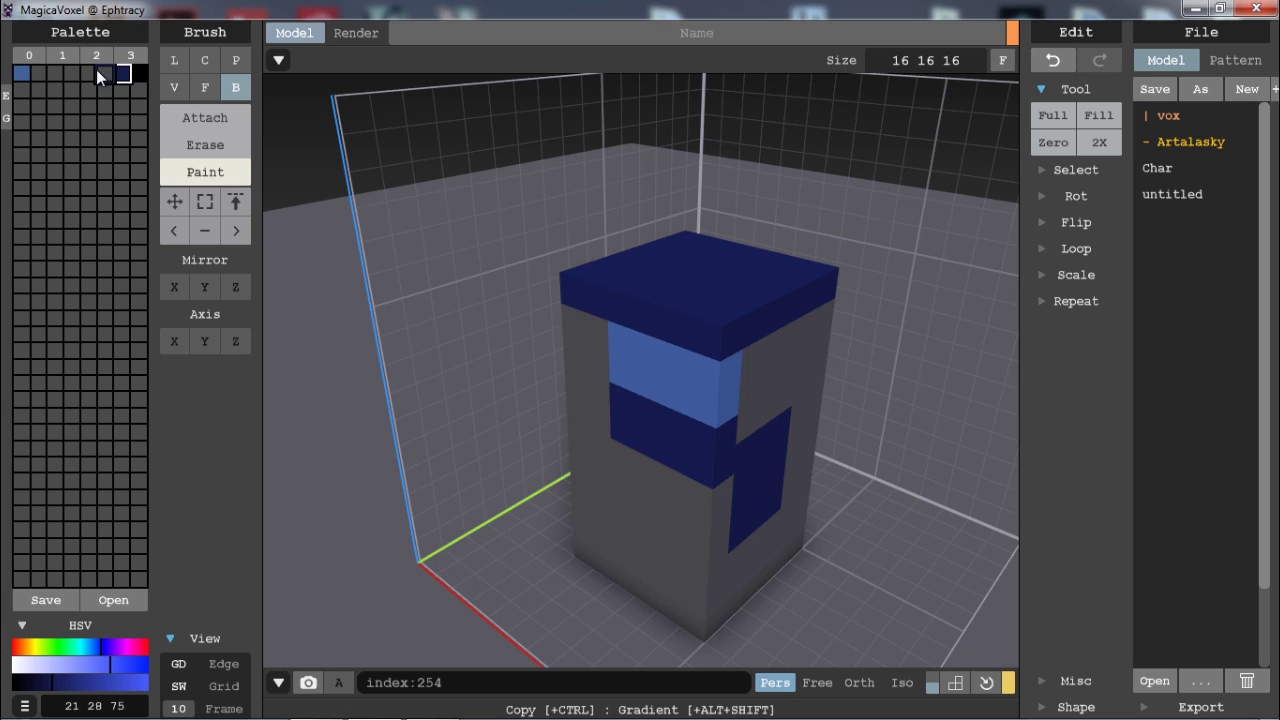
{"action": "left_click", "coordinate": [22, 74], "text": "alt+shift"}
- Repaint and widen the light blue band on the block with gradient shades 43 62 114, 35 51 101 and 28 39 88
{"action": "left_click", "coordinate": [44, 76]}
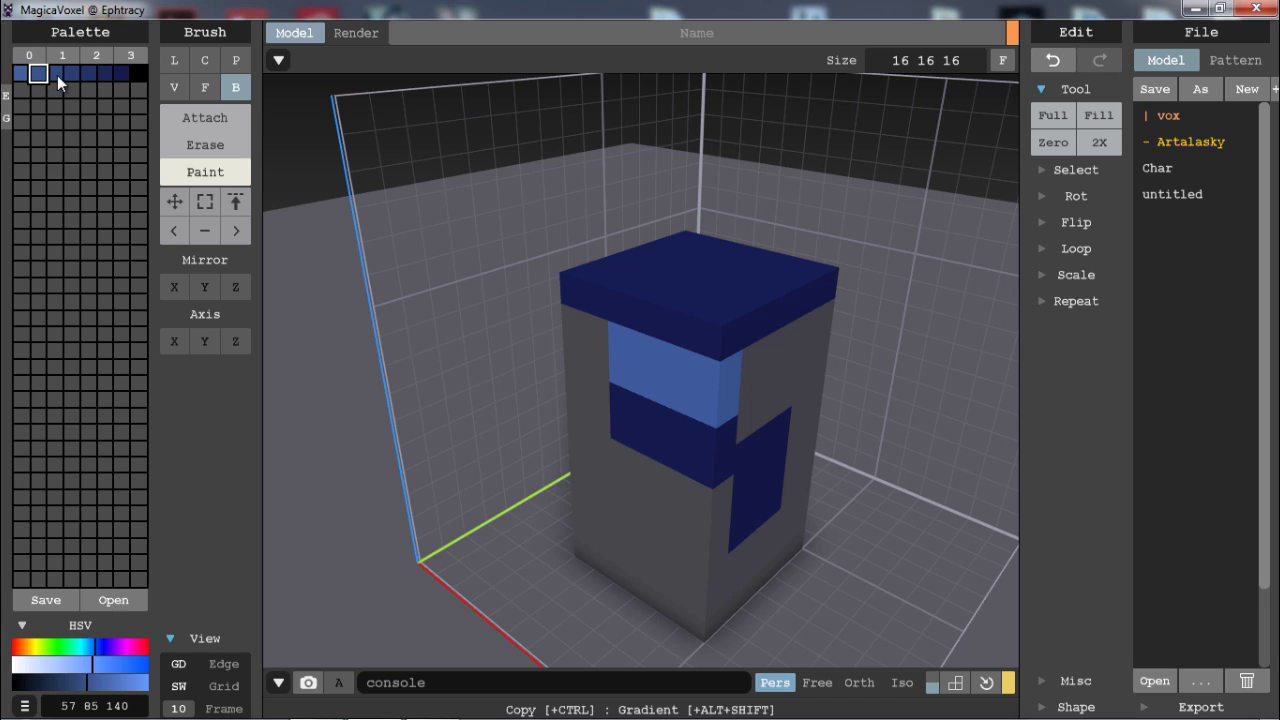
{"action": "left_click", "coordinate": [56, 74]}
{"action": "left_click", "coordinate": [70, 74]}
{"action": "left_click_drag", "start_coordinate": [697, 365], "coordinate": [772, 380]}
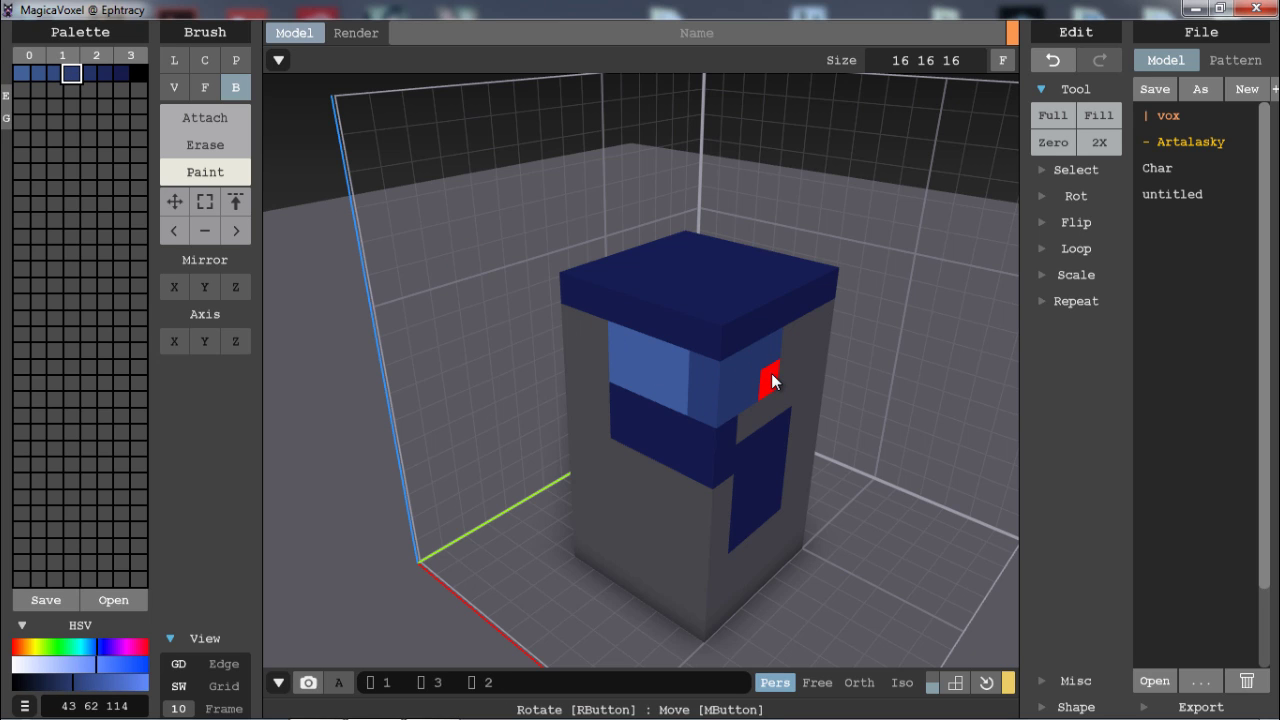
{"action": "left_click", "coordinate": [88, 74]}
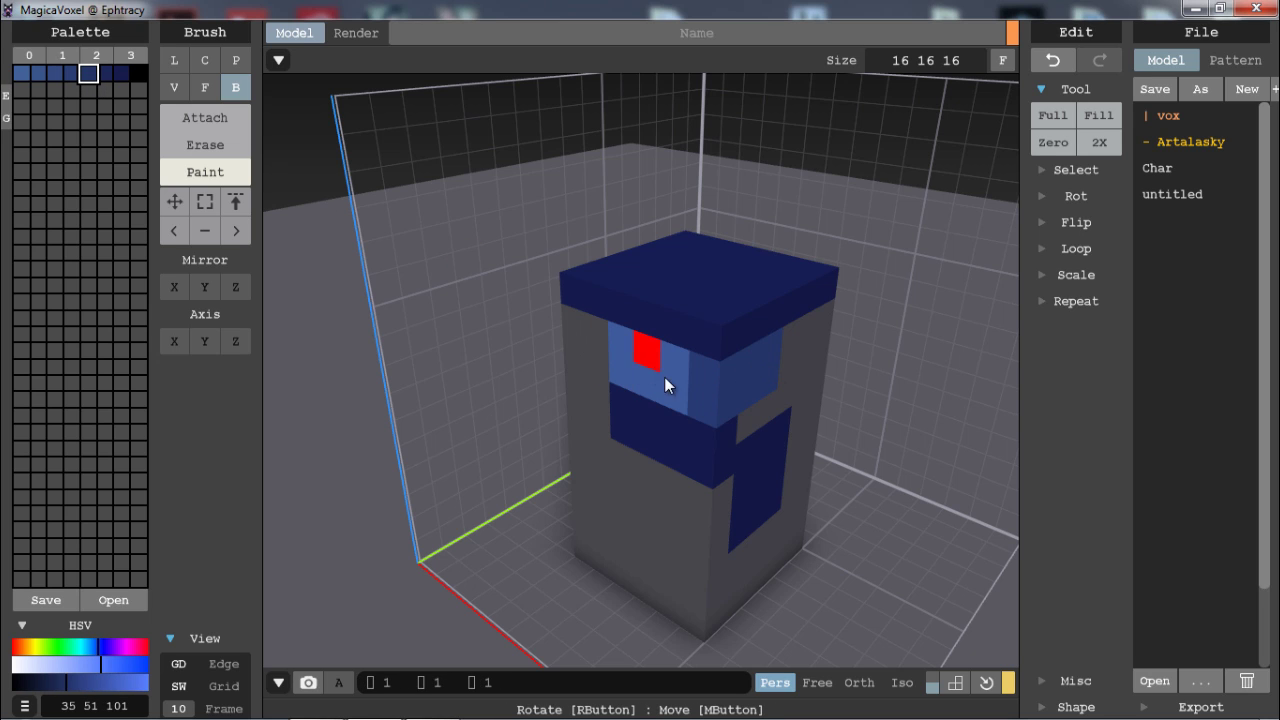
{"action": "mouse_move", "coordinate": [664, 377]}
{"action": "left_mouse_down"}
{"action": "mouse_move", "coordinate": [645, 348]}
{"action": "mouse_move", "coordinate": [621, 371]}
{"action": "left_mouse_up"}
{"action": "left_click", "coordinate": [106, 76]}
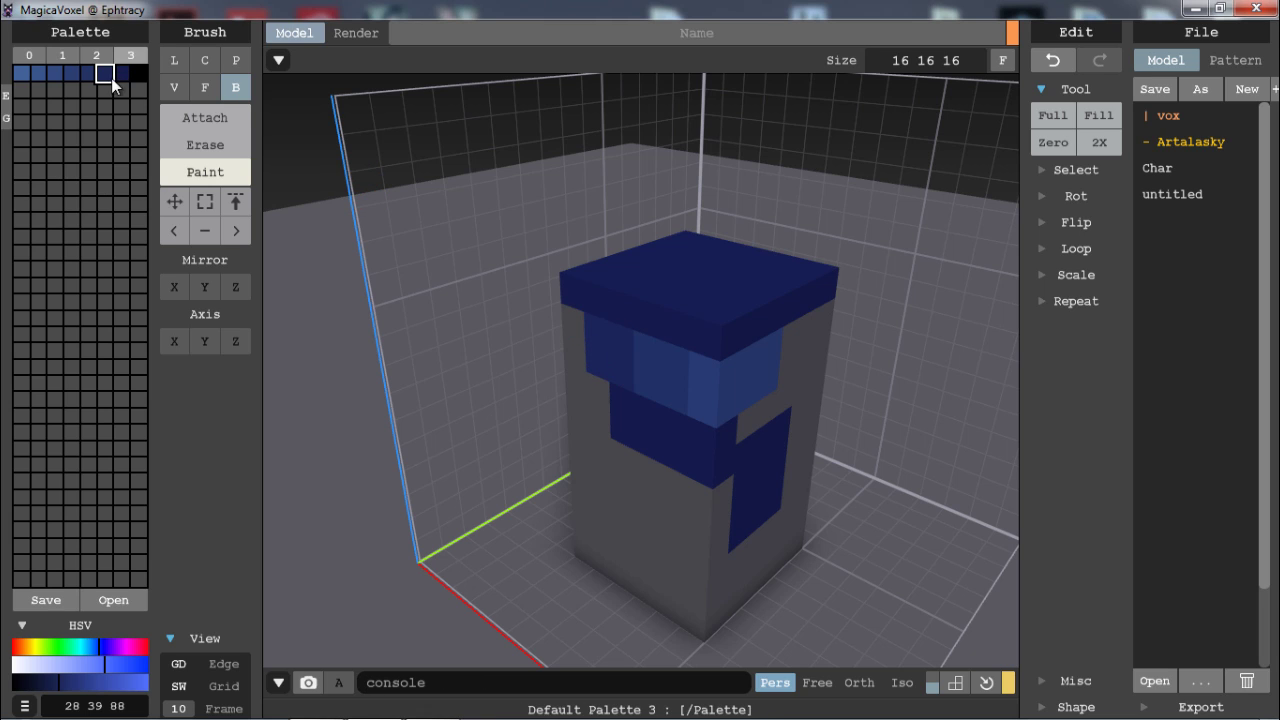
- Save the palette as the PNG file artalasky in the palette folder and check for it among the palettes available to open
{"action": "left_click", "coordinate": [62, 591]}
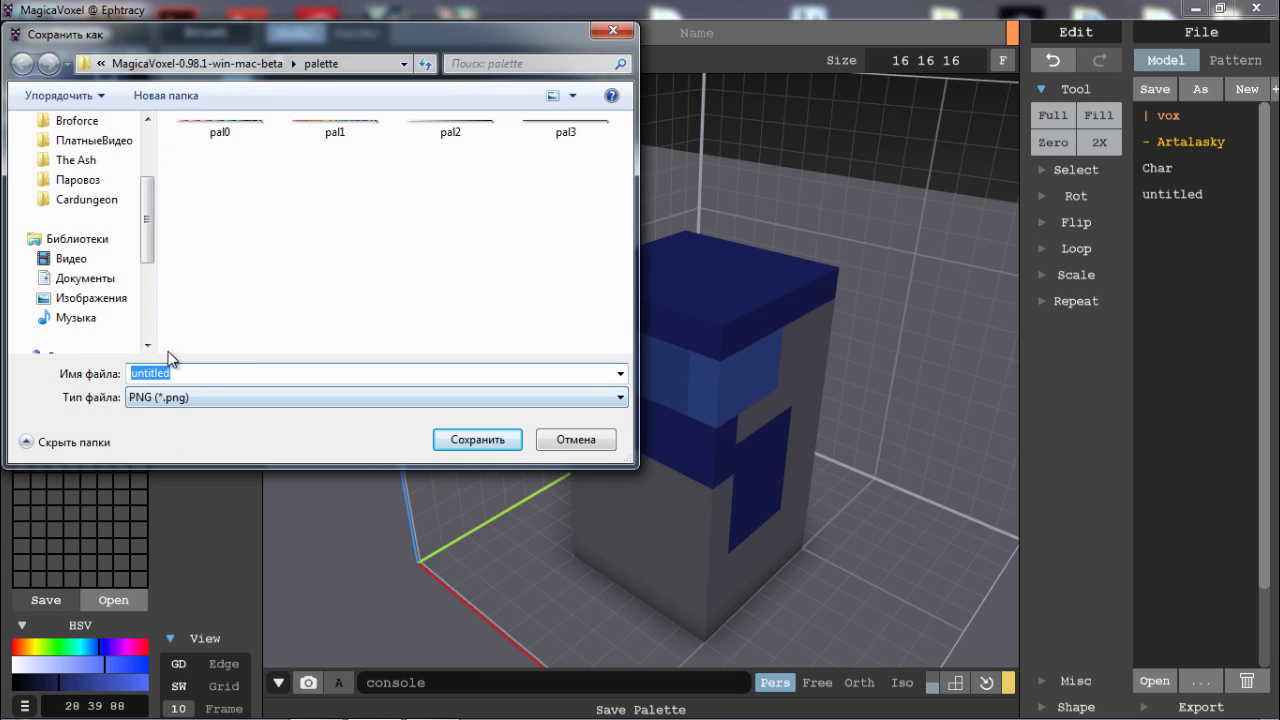
{"action": "type", "text": "artalasky"}
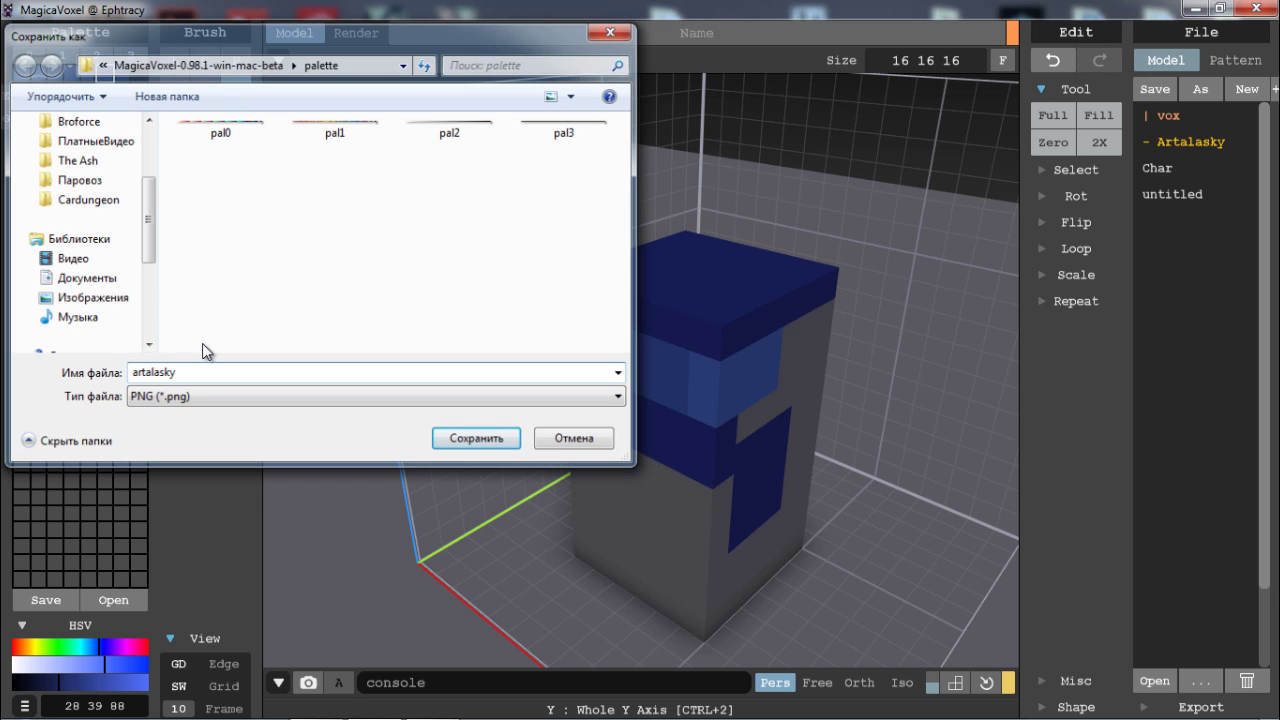
{"action": "left_click", "coordinate": [477, 439]}
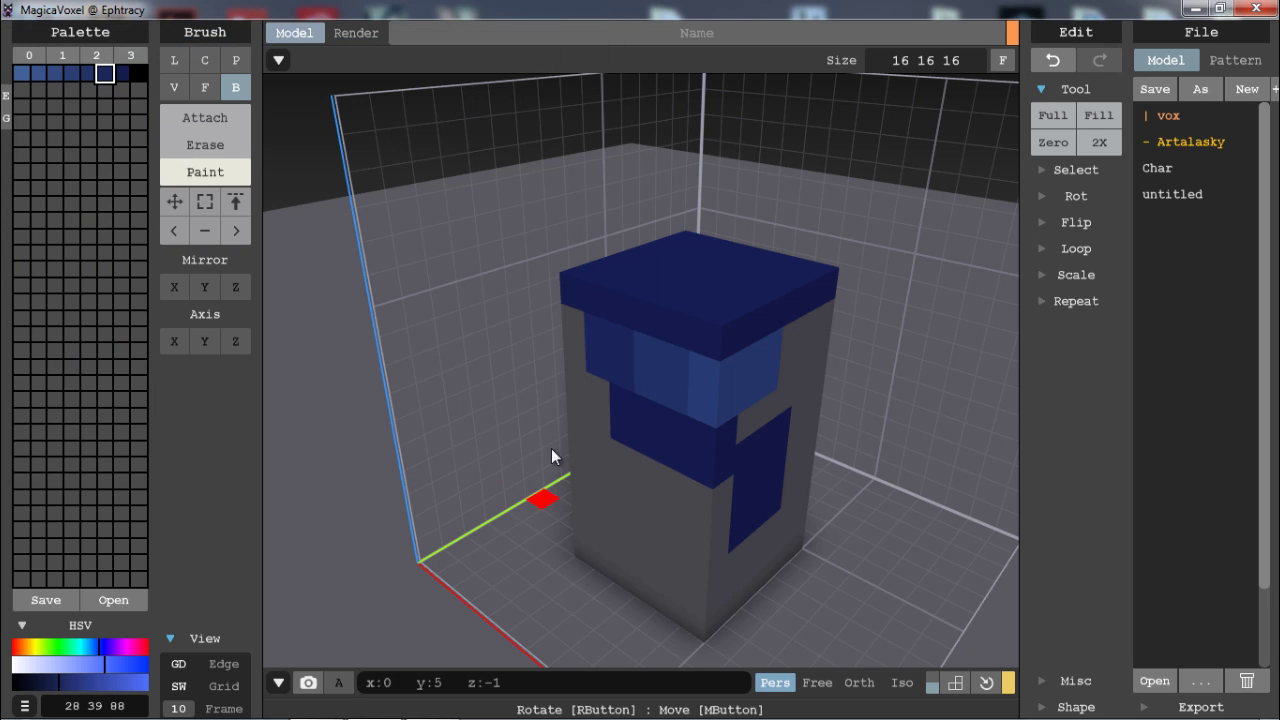
{"action": "left_click", "coordinate": [125, 603]}
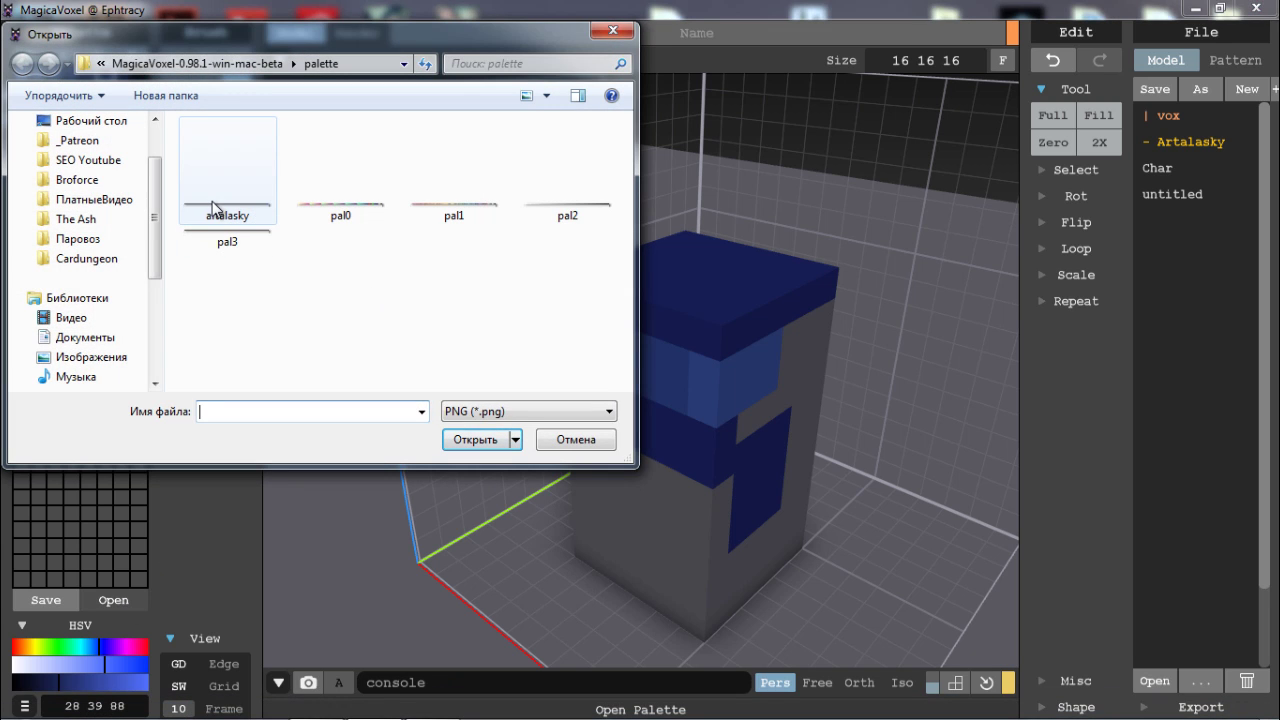
{"action": "left_click", "coordinate": [564, 445]}
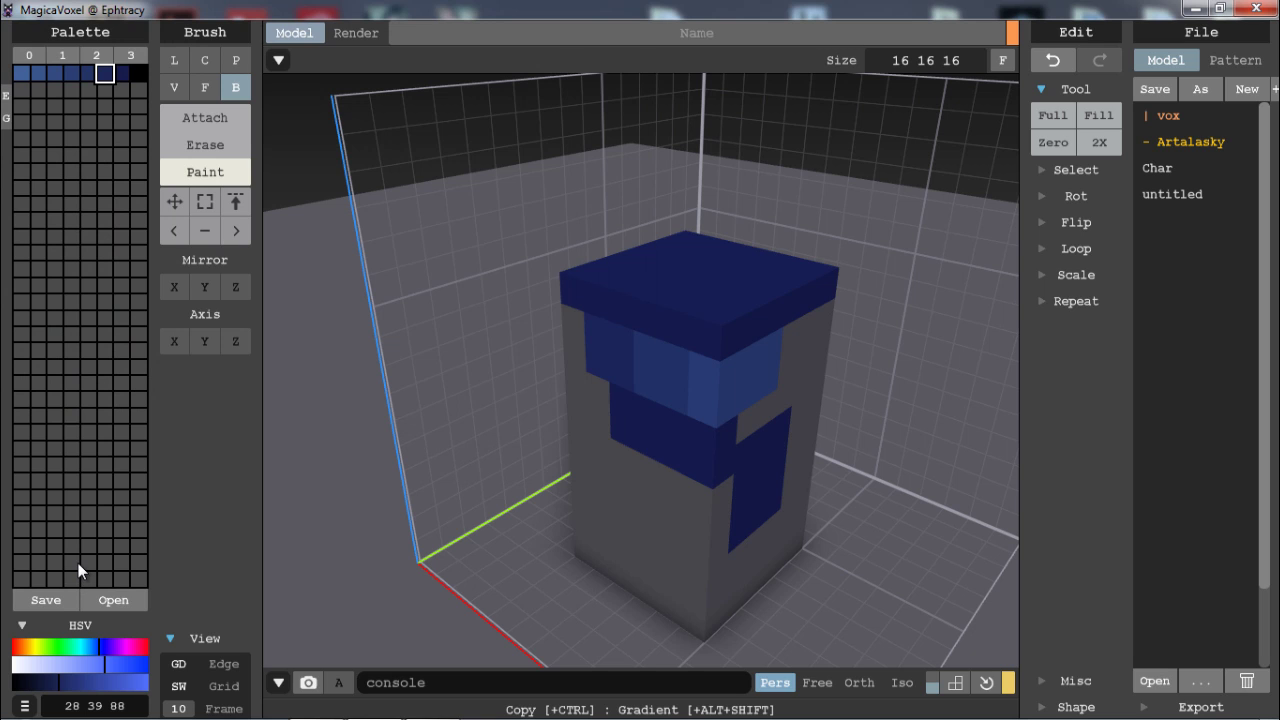
- Compare default palettes 2 and 1 on the painted block, finishing with palette 1 applied
{"action": "left_click", "coordinate": [88, 54]}
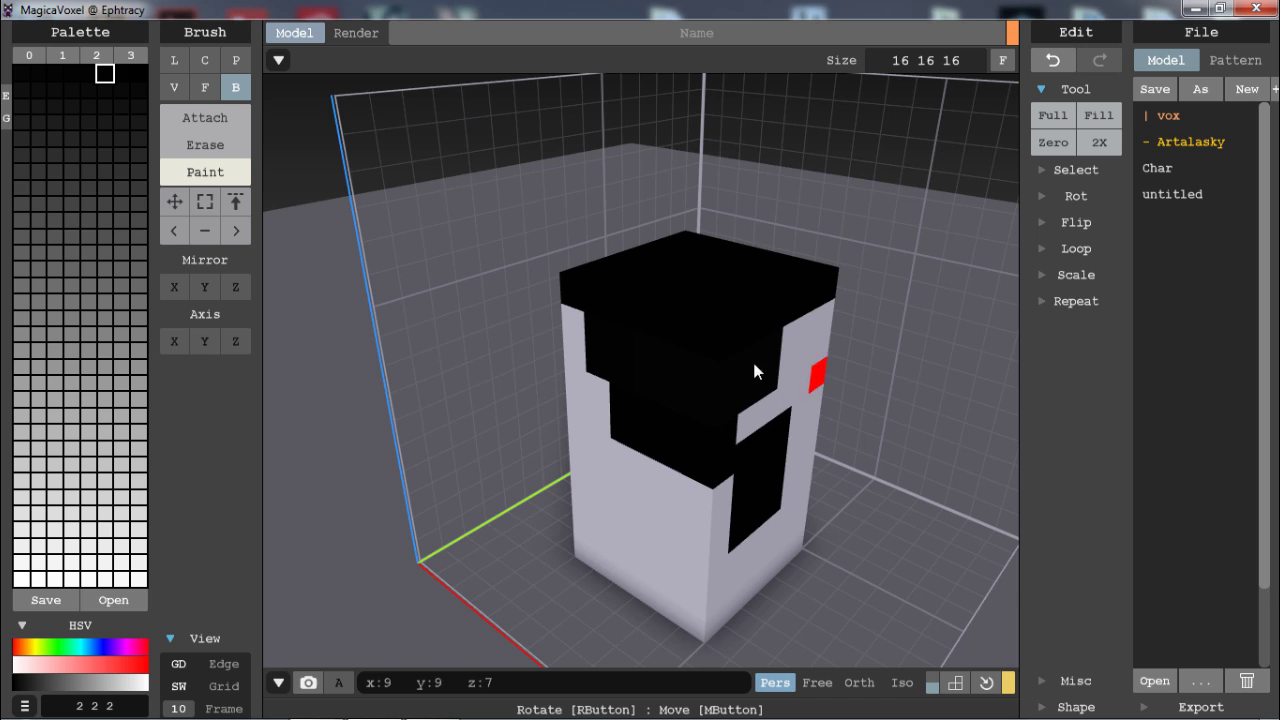
{"action": "mouse_move", "coordinate": [755, 370]}
{"action": "right_mouse_down"}
{"action": "mouse_move", "coordinate": [666, 336]}
{"action": "mouse_move", "coordinate": [622, 342]}
{"action": "mouse_move", "coordinate": [592, 418]}
{"action": "mouse_move", "coordinate": [855, 427]}
{"action": "right_mouse_up"}
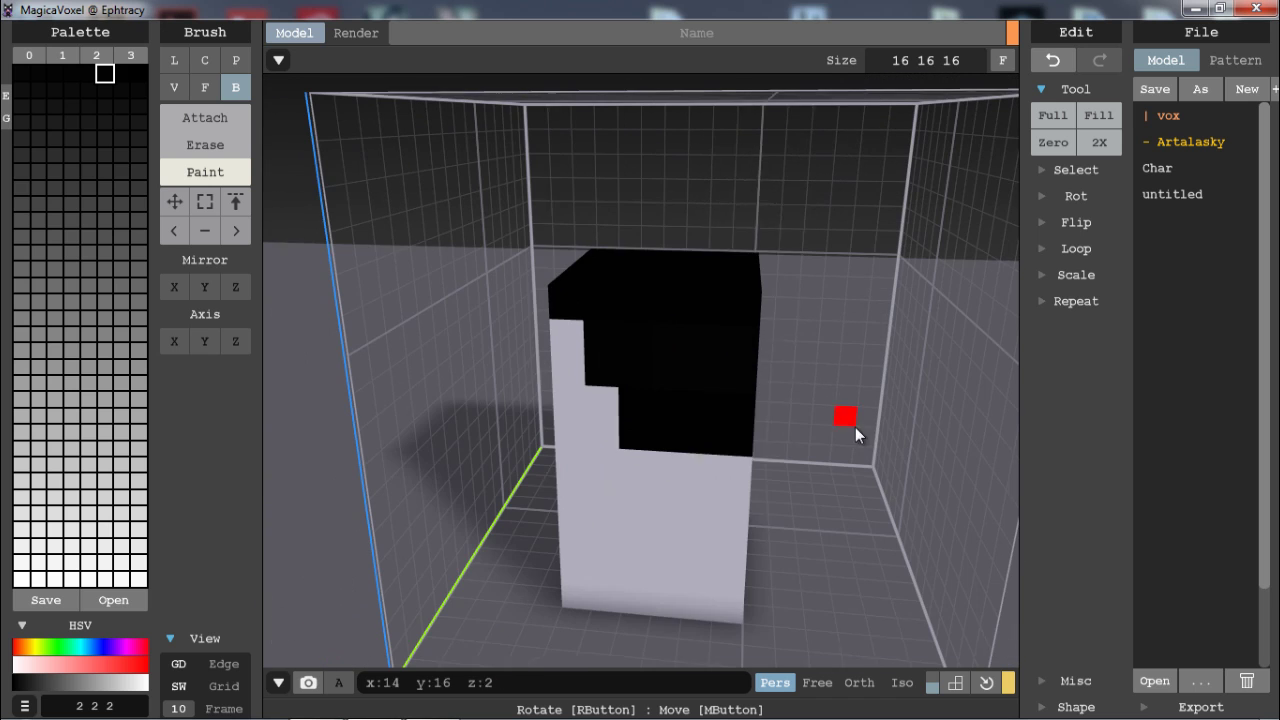
{"action": "left_click", "coordinate": [62, 54]}
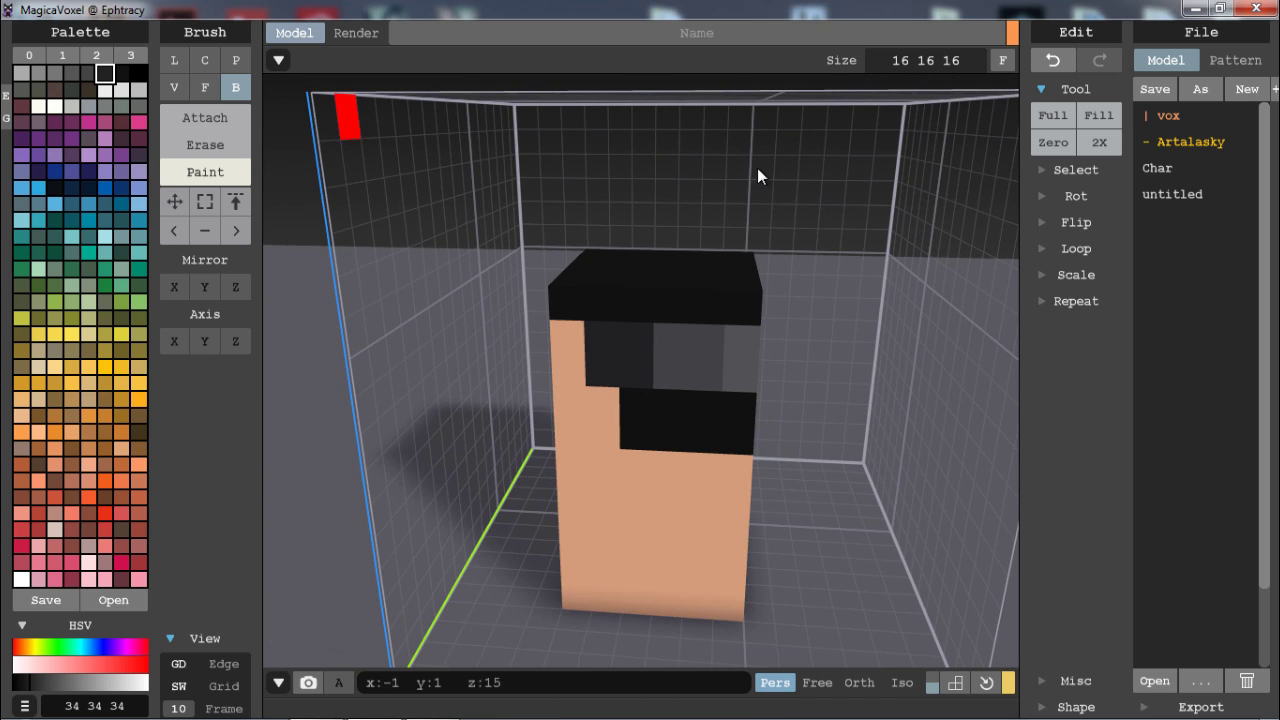
{"action": "right_click_drag", "start_coordinate": [757, 176], "coordinate": [809, 190]}
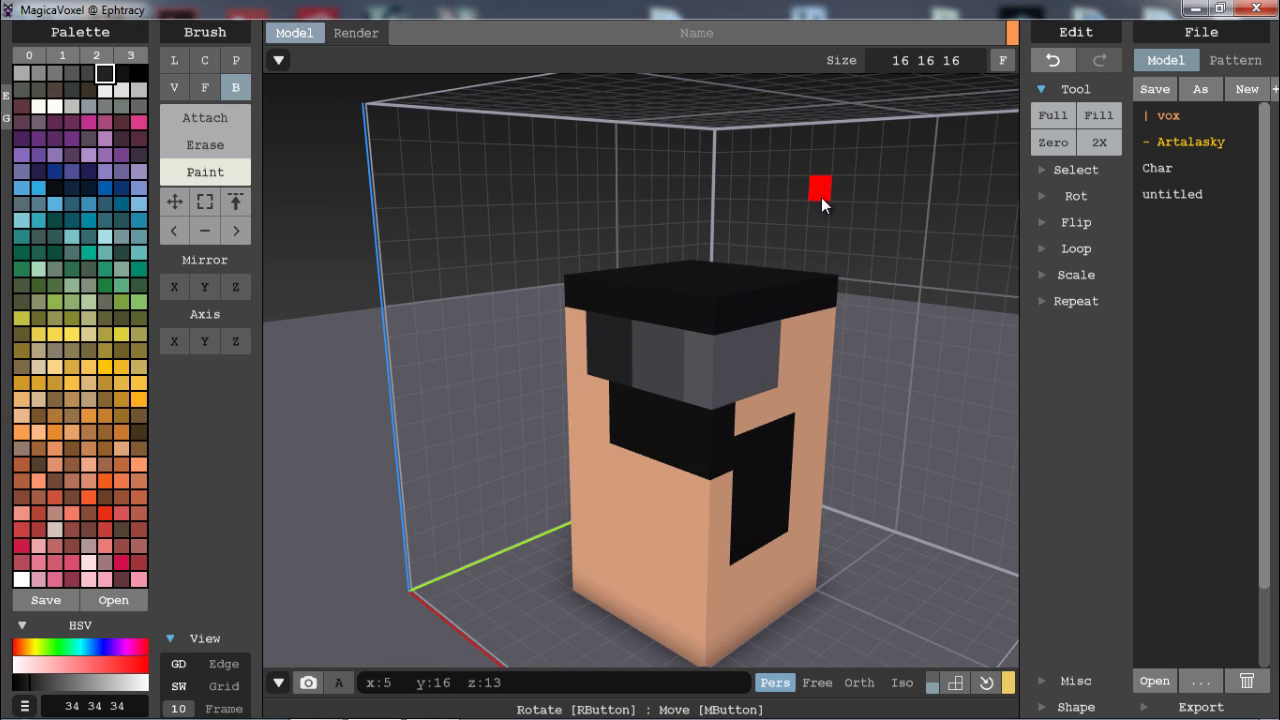
- Apply default palette 0 and default palette 3 to the painted block for comparison
{"action": "mouse_move", "coordinate": [841, 325]}
{"action": "right_mouse_down"}
{"action": "mouse_move", "coordinate": [705, 290]}
{"action": "mouse_move", "coordinate": [626, 355]}
{"action": "mouse_move", "coordinate": [849, 317]}
{"action": "mouse_move", "coordinate": [894, 323]}
{"action": "mouse_move", "coordinate": [790, 337]}
{"action": "mouse_move", "coordinate": [811, 361]}
{"action": "right_mouse_up"}
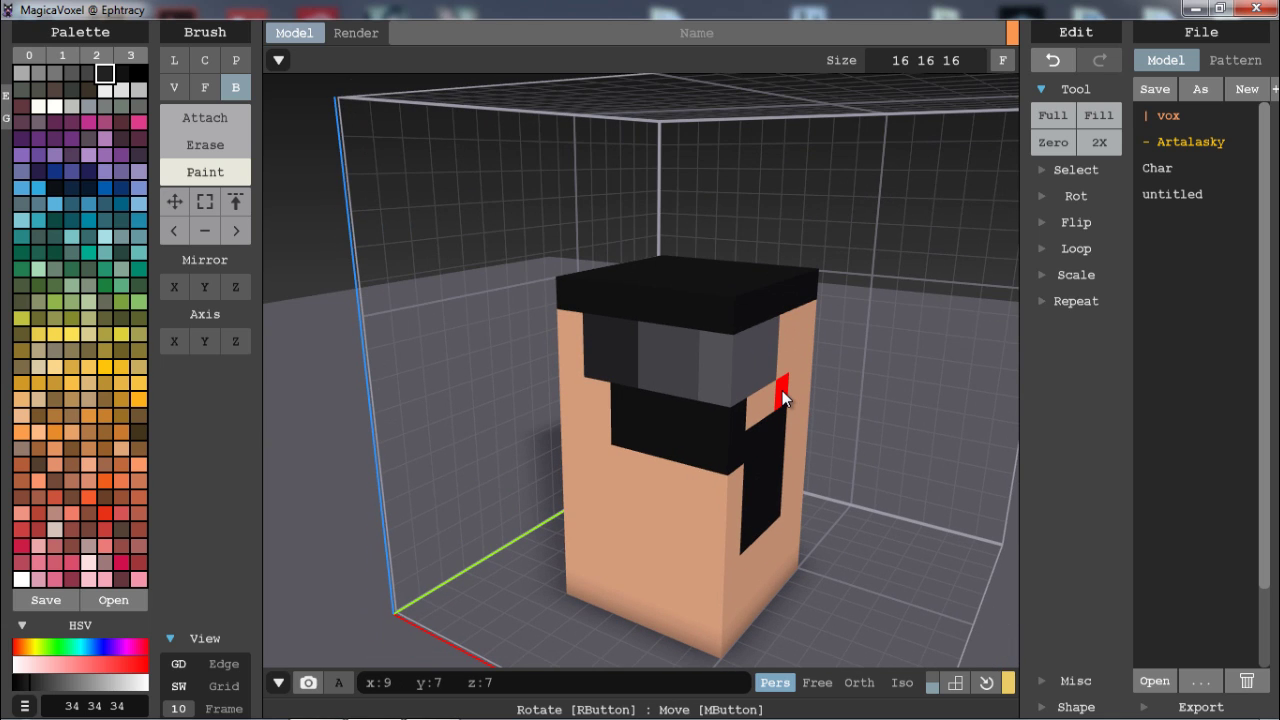
{"action": "key", "text": "0"}
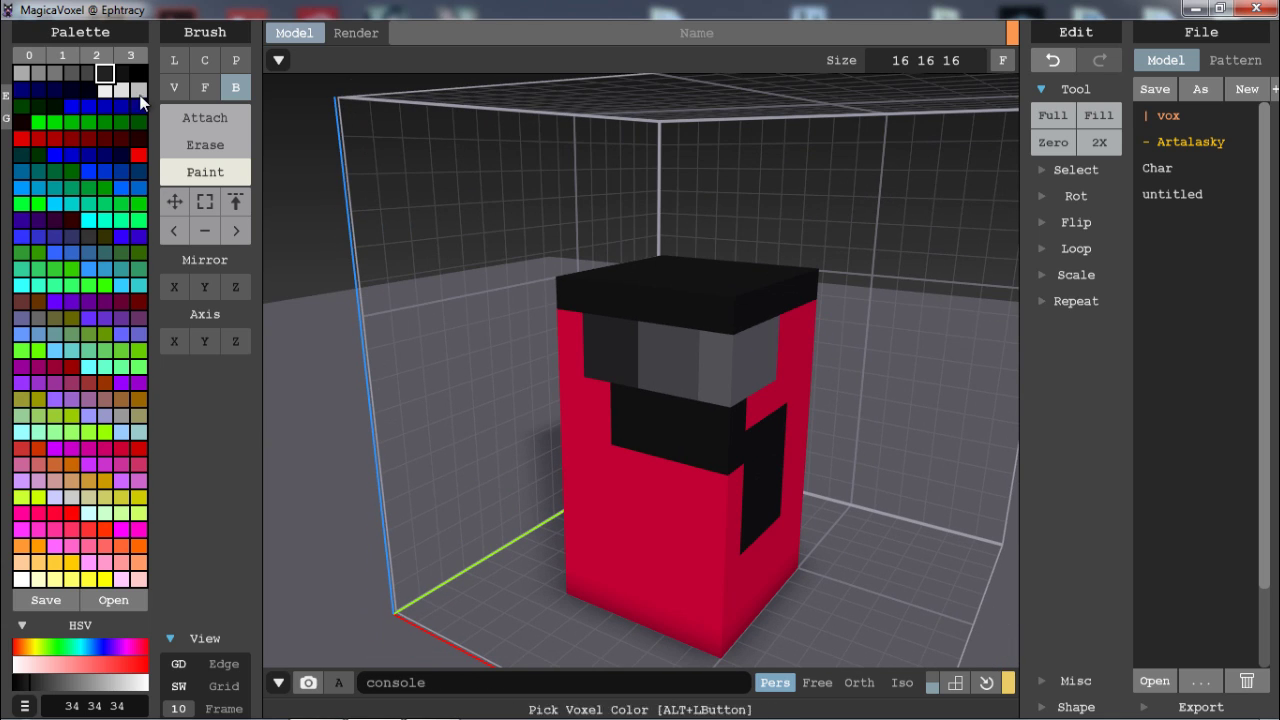
{"action": "left_click", "coordinate": [126, 55]}
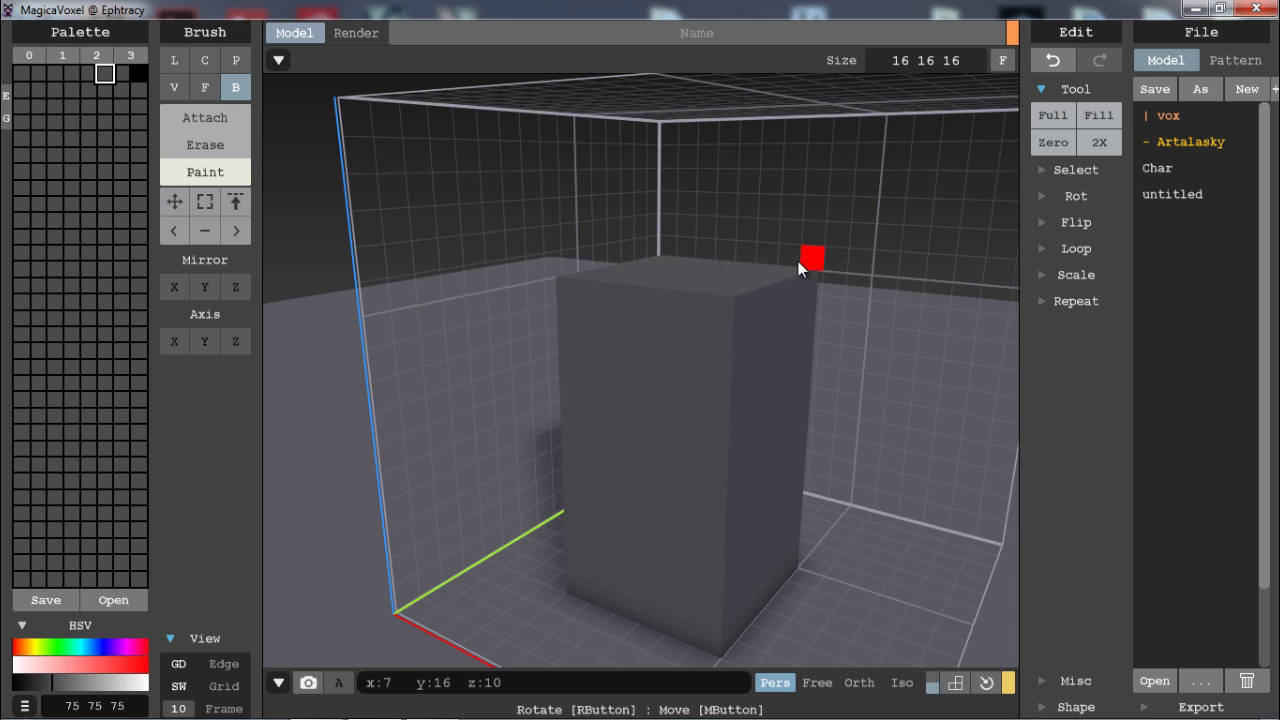
{"action": "right_click_drag", "start_coordinate": [798, 261], "coordinate": [453, 172]}
{"action": "right_click_drag", "start_coordinate": [828, 233], "coordinate": [750, 267]}
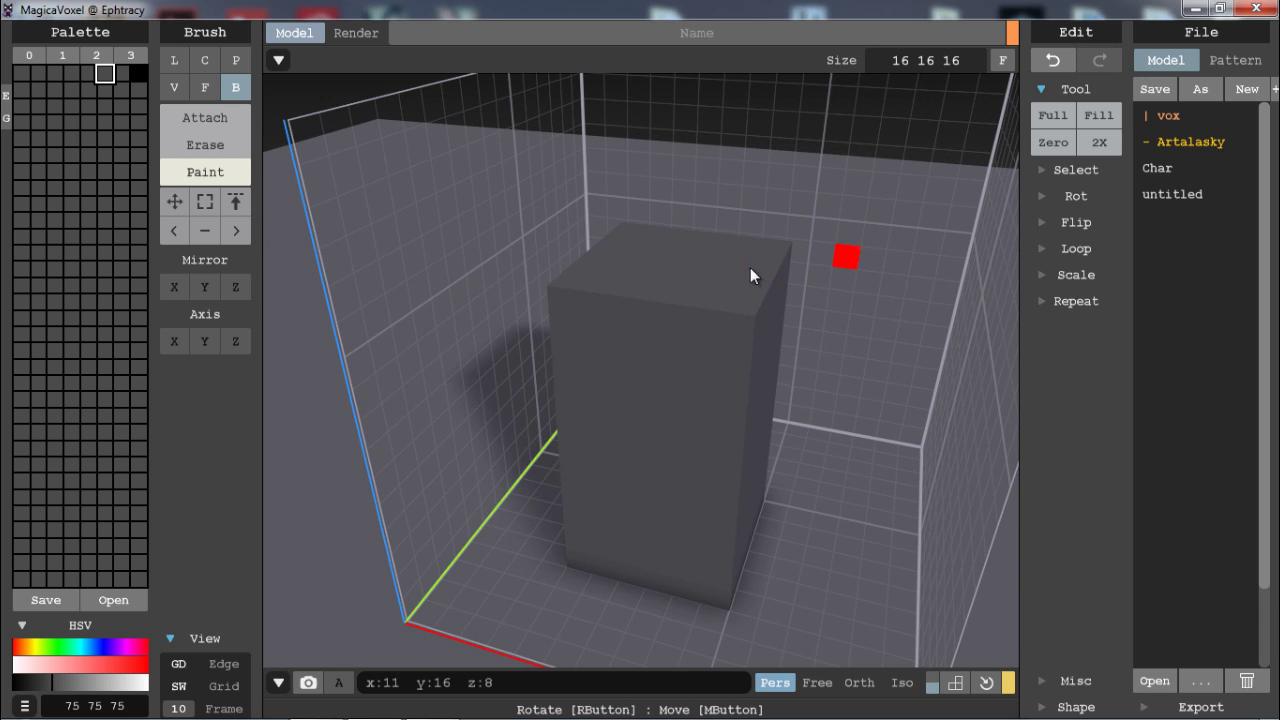
- Open the saved artalasky palette to bring back the blue colours on the block
{"action": "left_click", "coordinate": [116, 602]}
{"action": "double_click", "coordinate": [228, 124]}
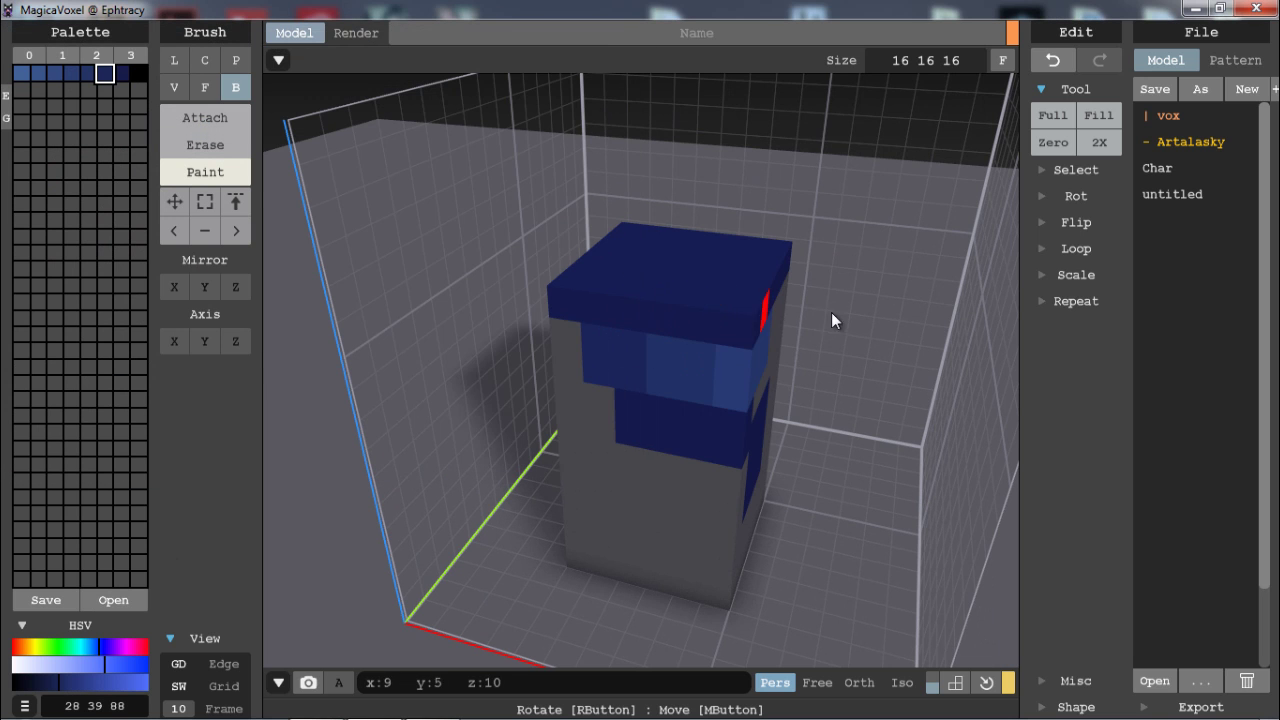
{"action": "mouse_move", "coordinate": [831, 312]}
{"action": "right_mouse_down"}
{"action": "mouse_move", "coordinate": [711, 289]}
{"action": "mouse_move", "coordinate": [822, 290]}
{"action": "mouse_move", "coordinate": [813, 318]}
{"action": "right_mouse_up"}
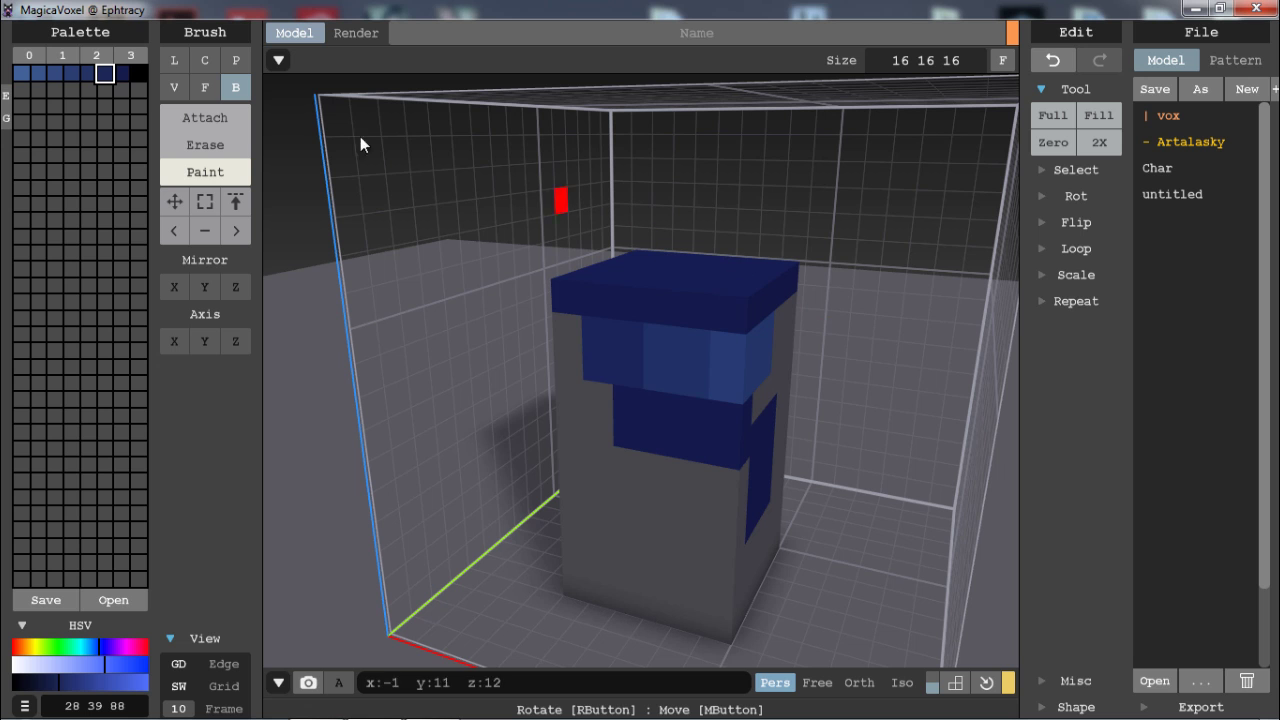
- Apply default palette 1 to the block and view the result from several sides
{"action": "left_click", "coordinate": [76, 54]}
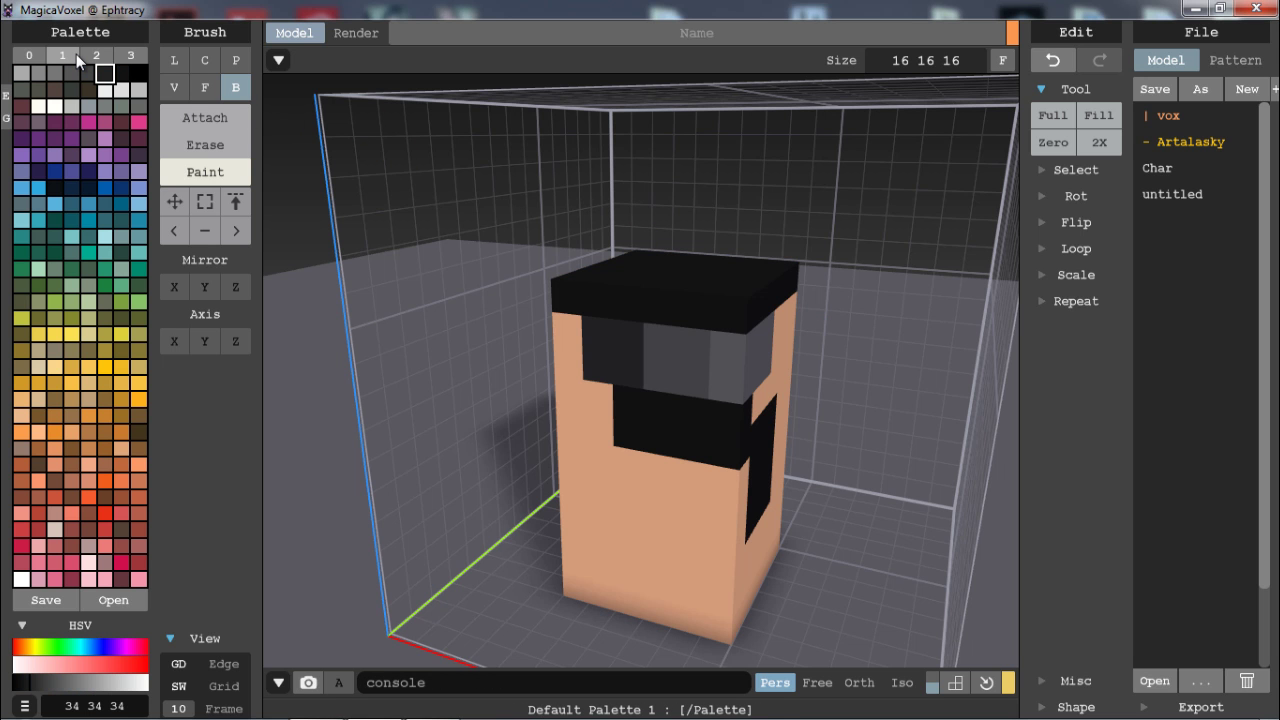
{"action": "right_click_drag", "start_coordinate": [777, 300], "coordinate": [857, 384]}
{"action": "scroll", "coordinate": [744, 341], "scroll_direction": "up", "scroll_amount": 3}
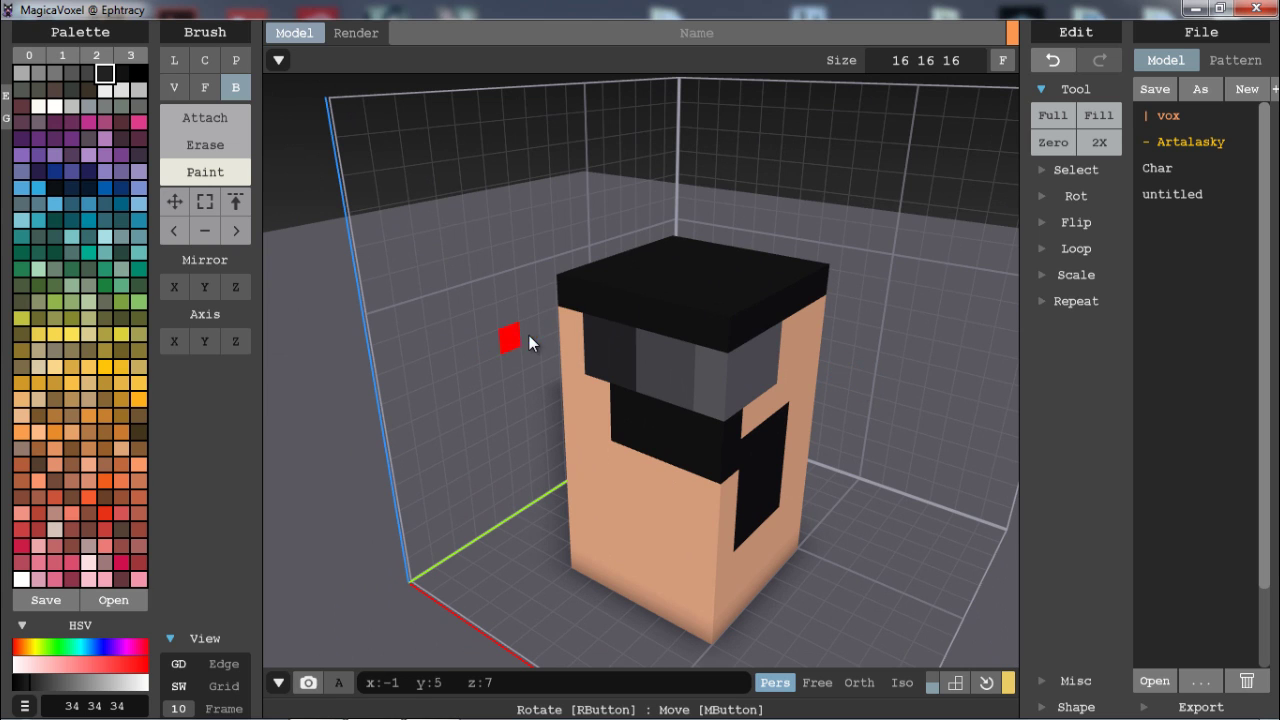
{"action": "right_click_drag", "start_coordinate": [789, 463], "coordinate": [649, 481]}
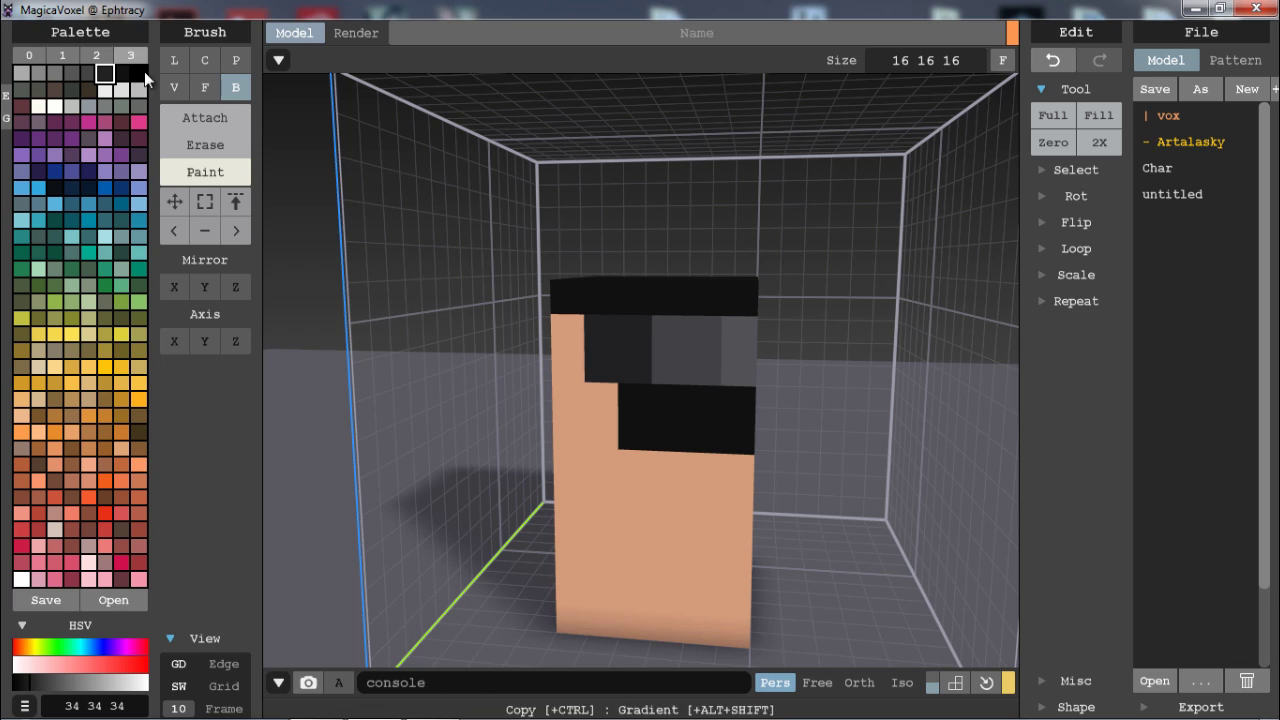
- With the Voxel brush, paint over the lower black patch on the front face using the block's skin tone 225 166 121
{"action": "left_click", "coordinate": [177, 87]}
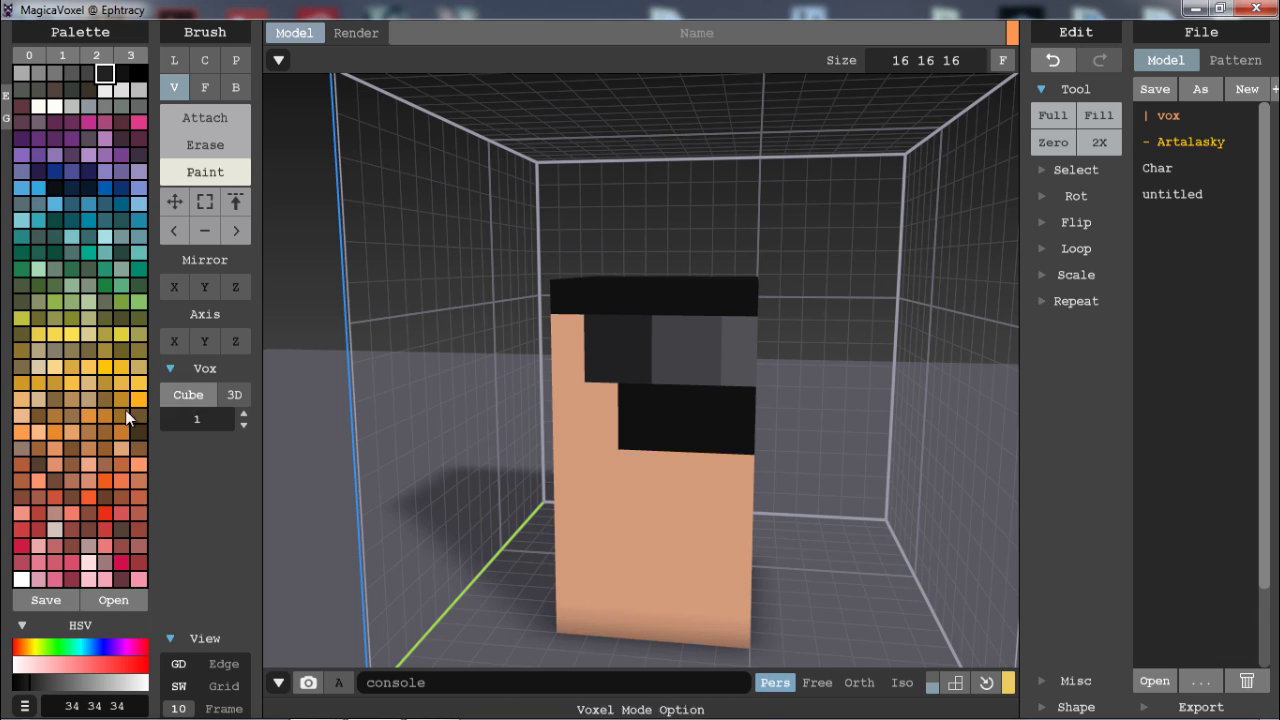
{"action": "mouse_move", "coordinate": [665, 498]}
{"action": "left_mouse_down"}
{"action": "mouse_move", "coordinate": [694, 492]}
{"action": "mouse_move", "coordinate": [486, 505]}
{"action": "left_mouse_up"}
{"action": "key", "text": "ctrl+z"}
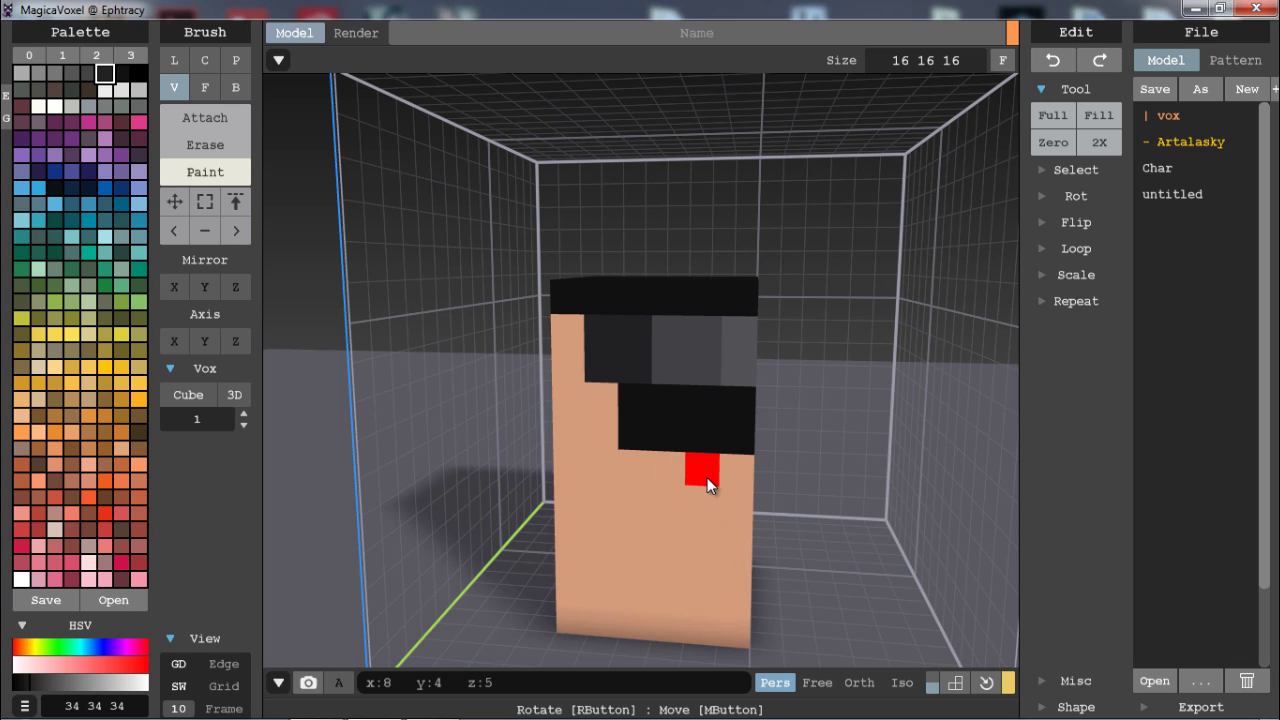
{"action": "left_click", "coordinate": [580, 420], "text": "alt"}
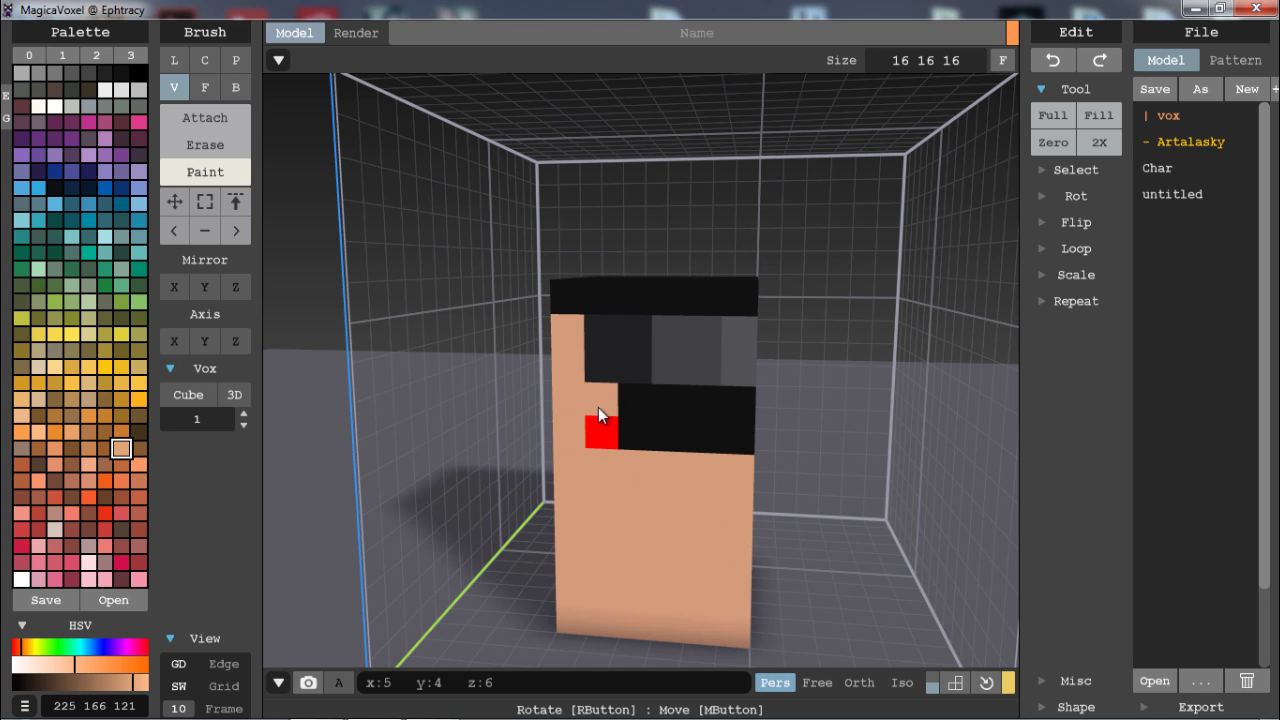
{"action": "mouse_move", "coordinate": [598, 407]}
{"action": "left_mouse_down"}
{"action": "mouse_move", "coordinate": [741, 405]}
{"action": "mouse_move", "coordinate": [640, 417]}
{"action": "left_mouse_up"}
- Paint over the side face's black patch with the skin tone and extend the grey 85 85 85 band across that face
{"action": "right_click_drag", "start_coordinate": [790, 415], "coordinate": [500, 411]}
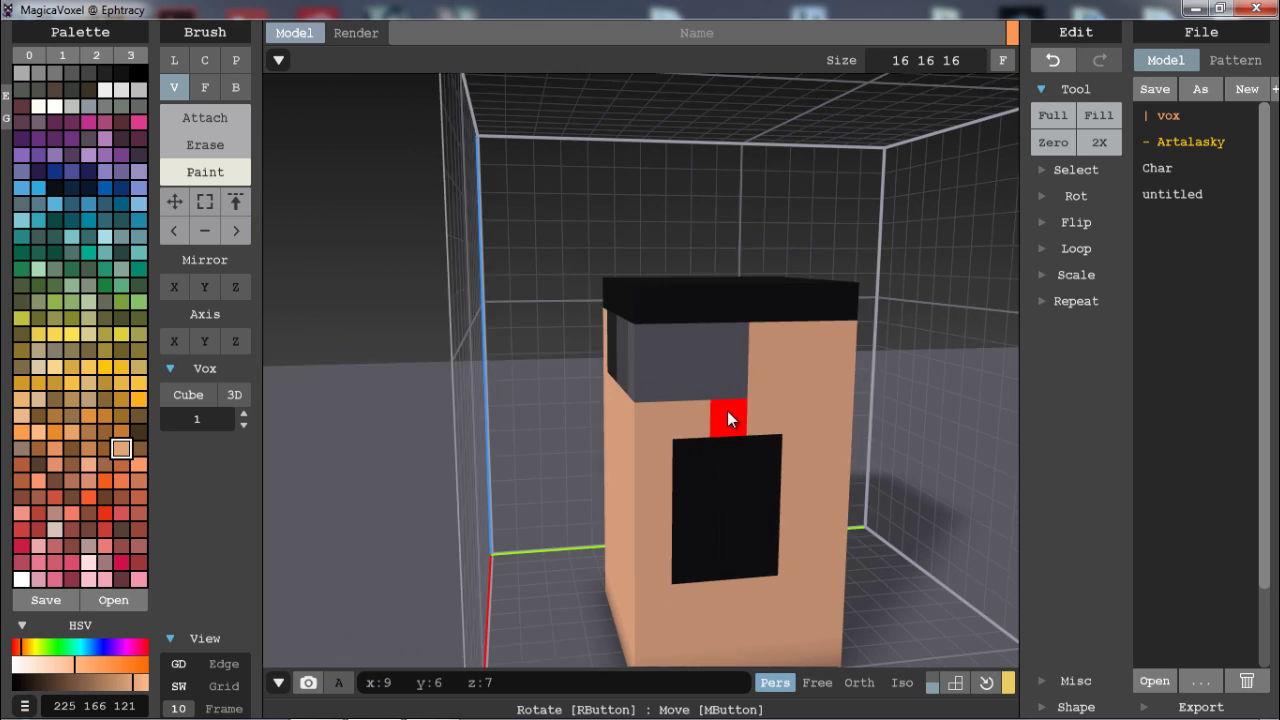
{"action": "right_click_drag", "start_coordinate": [728, 419], "coordinate": [742, 415]}
{"action": "mouse_move", "coordinate": [736, 428]}
{"action": "left_mouse_down"}
{"action": "mouse_move", "coordinate": [697, 539]}
{"action": "mouse_move", "coordinate": [630, 548]}
{"action": "mouse_move", "coordinate": [785, 560]}
{"action": "mouse_move", "coordinate": [764, 532]}
{"action": "left_mouse_up"}
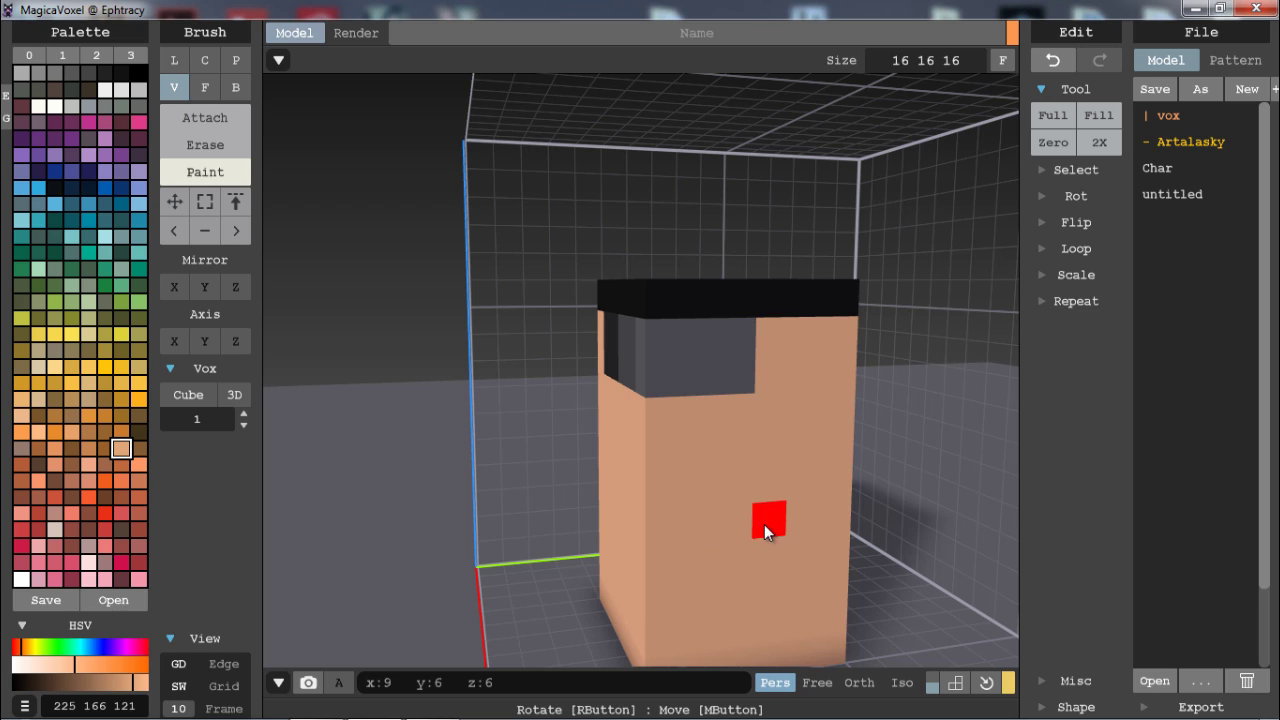
{"action": "left_click", "coordinate": [682, 342], "text": "alt"}
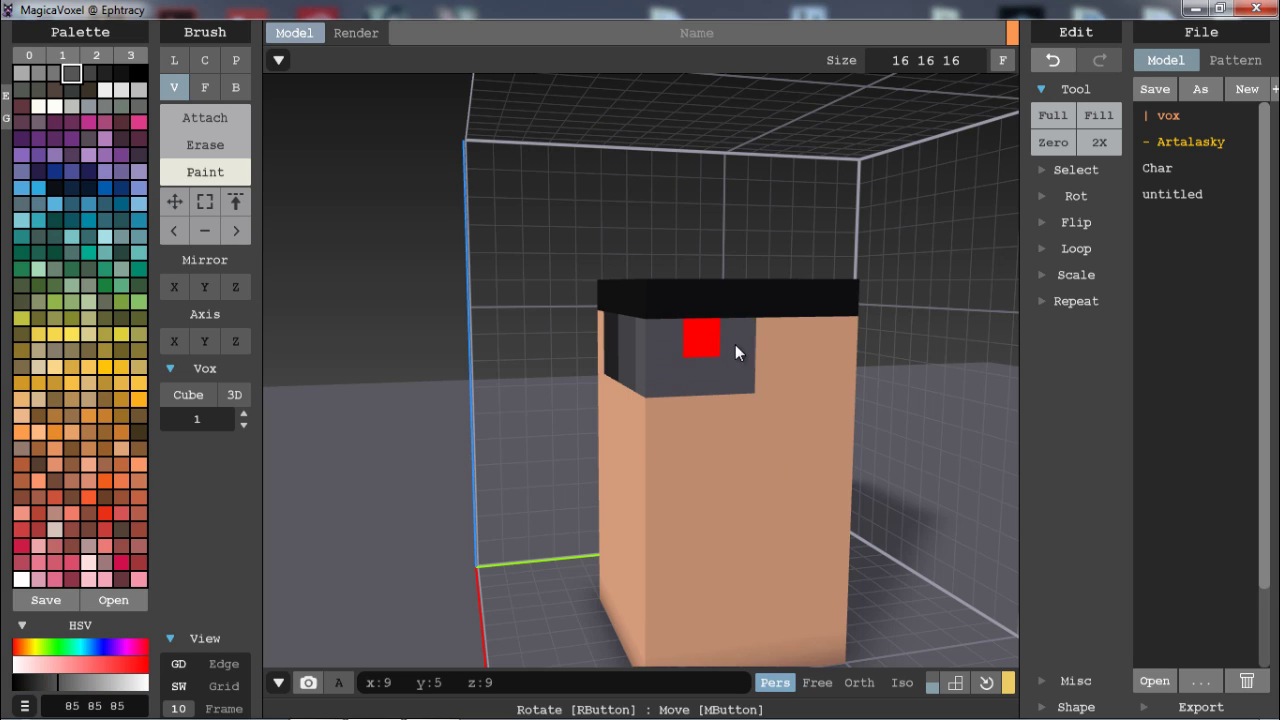
{"action": "mouse_move", "coordinate": [735, 344]}
{"action": "left_mouse_down"}
{"action": "mouse_move", "coordinate": [822, 365]}
{"action": "mouse_move", "coordinate": [846, 334]}
{"action": "left_mouse_up"}
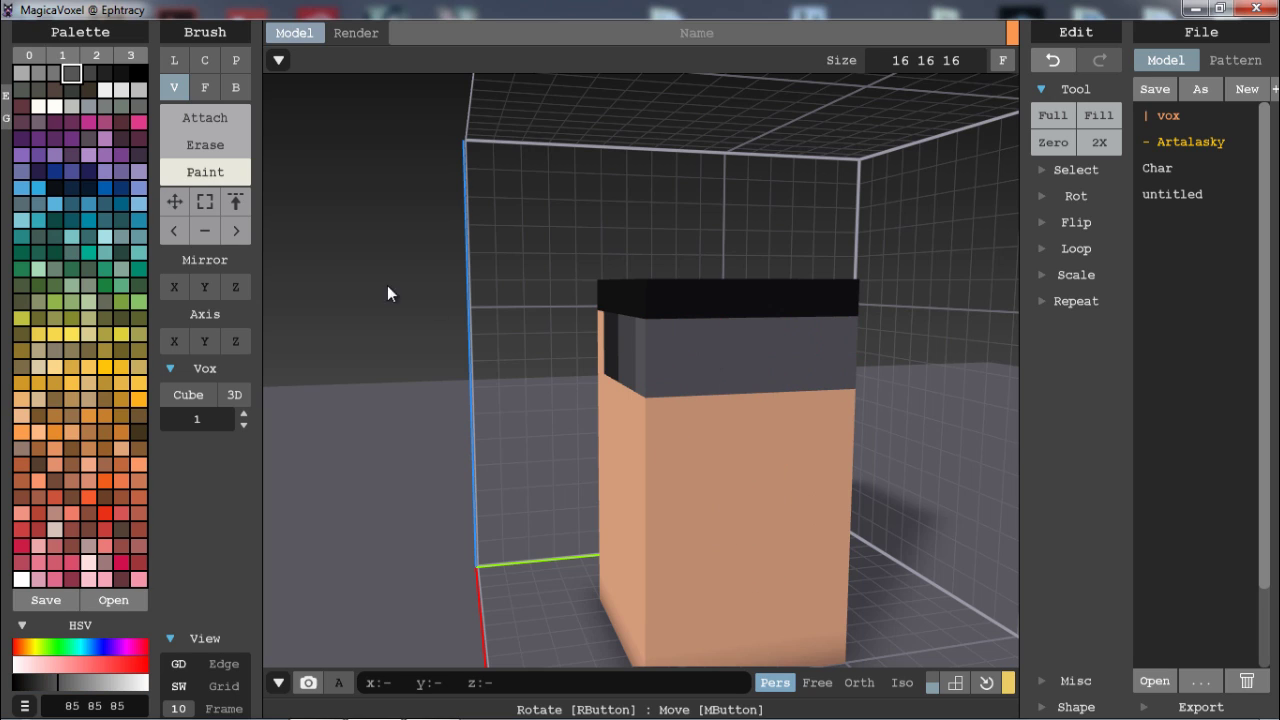
- Try replacing the block's skin tone and the grey band with pink 193 50 142, undoing each replacement
{"action": "left_click", "coordinate": [238, 230]}
{"action": "mouse_move", "coordinate": [902, 338]}
{"action": "right_mouse_down"}
{"action": "mouse_move", "coordinate": [824, 312]}
{"action": "mouse_move", "coordinate": [666, 397]}
{"action": "right_mouse_up"}
{"action": "right_click_drag", "start_coordinate": [694, 452], "coordinate": [700, 432]}
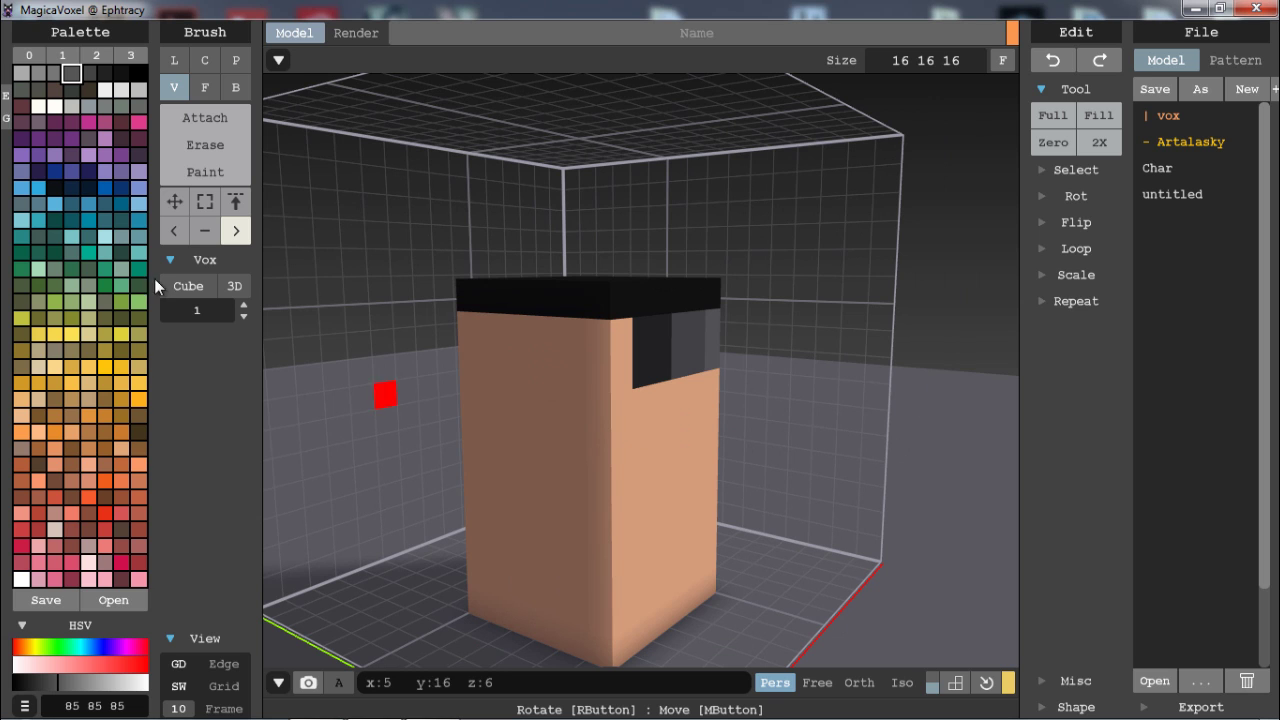
{"action": "left_click", "coordinate": [88, 121]}
{"action": "mouse_move", "coordinate": [700, 370]}
{"action": "right_mouse_down"}
{"action": "mouse_move", "coordinate": [749, 357]}
{"action": "mouse_move", "coordinate": [706, 357]}
{"action": "mouse_move", "coordinate": [635, 386]}
{"action": "mouse_move", "coordinate": [549, 371]}
{"action": "mouse_move", "coordinate": [714, 365]}
{"action": "right_mouse_up"}
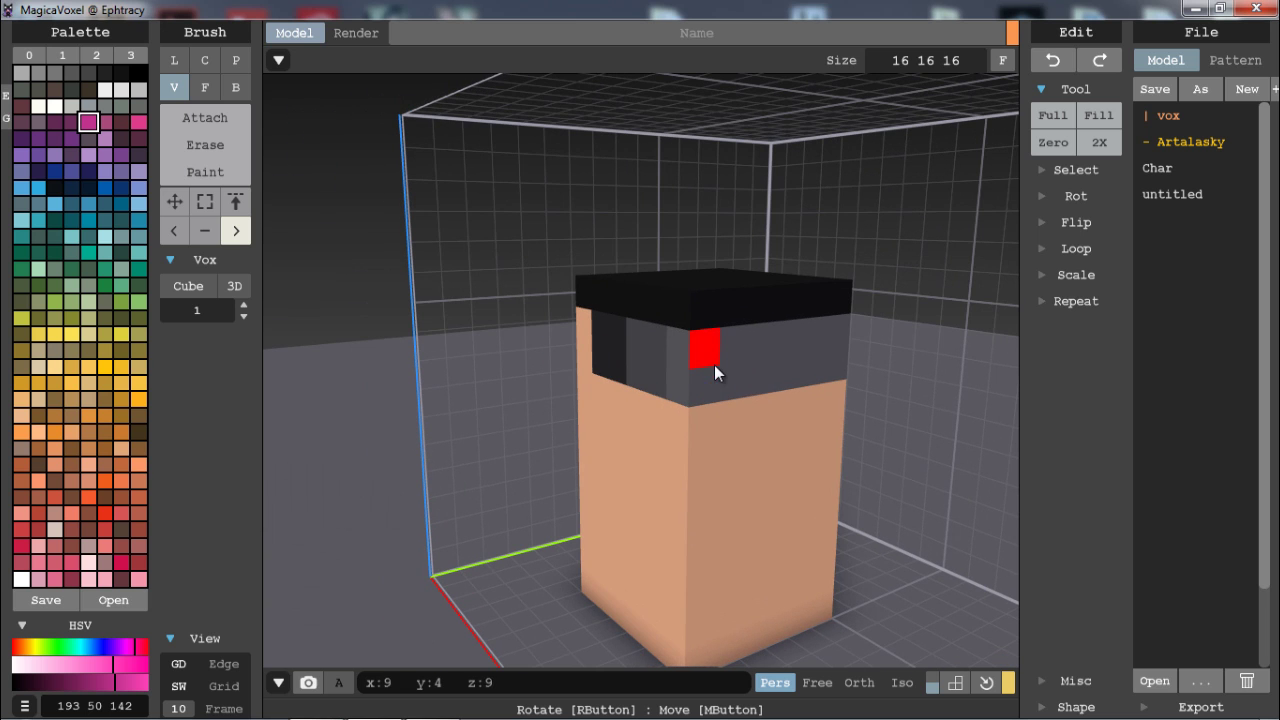
{"action": "left_click", "coordinate": [742, 475]}
{"action": "mouse_move", "coordinate": [690, 457]}
{"action": "right_mouse_down"}
{"action": "mouse_move", "coordinate": [849, 412]}
{"action": "mouse_move", "coordinate": [467, 452]}
{"action": "mouse_move", "coordinate": [508, 394]}
{"action": "mouse_move", "coordinate": [429, 409]}
{"action": "right_mouse_up"}
{"action": "key", "text": "ctrl+z"}
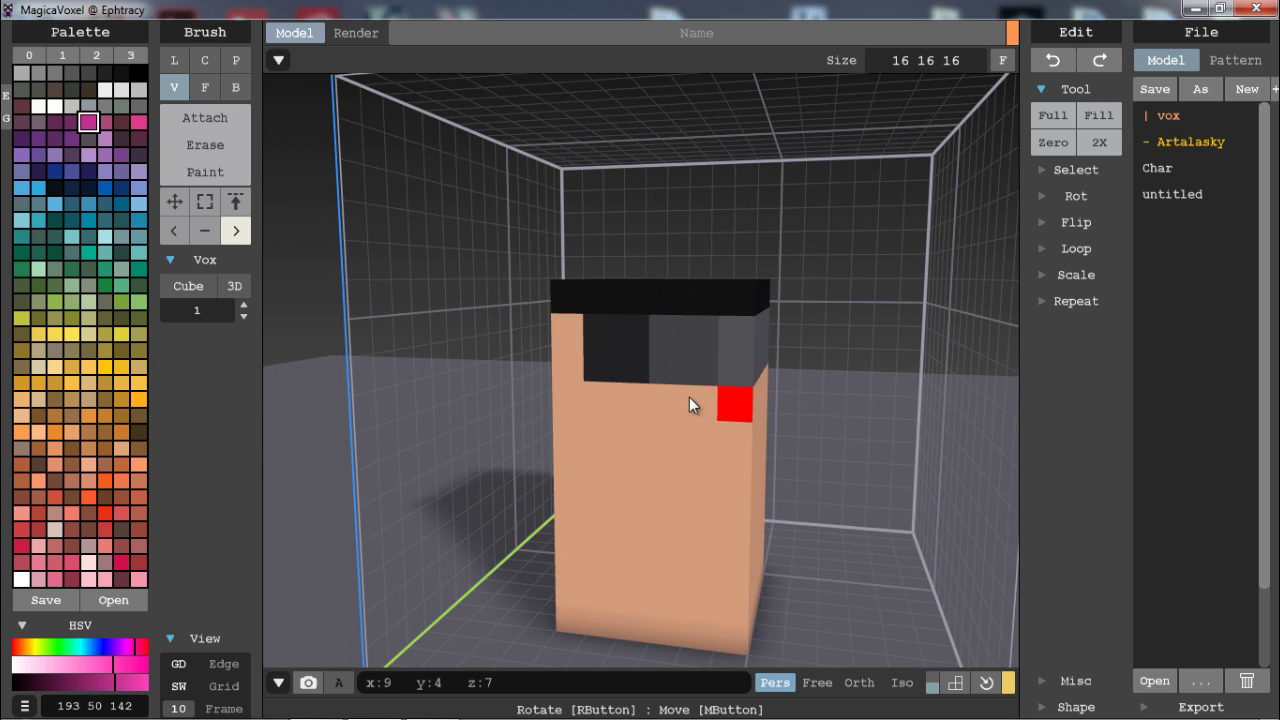
{"action": "mouse_move", "coordinate": [689, 397]}
{"action": "right_mouse_down"}
{"action": "mouse_move", "coordinate": [687, 361]}
{"action": "mouse_move", "coordinate": [699, 364]}
{"action": "mouse_move", "coordinate": [486, 393]}
{"action": "mouse_move", "coordinate": [700, 366]}
{"action": "right_mouse_up"}
{"action": "left_click", "coordinate": [739, 354]}
{"action": "key", "text": "ctrl+z"}
- Paint a 3 by 3 voxel patch in grey 85 85 85 on the skin-toned part of the side face
{"action": "left_click", "coordinate": [691, 371], "text": "alt"}
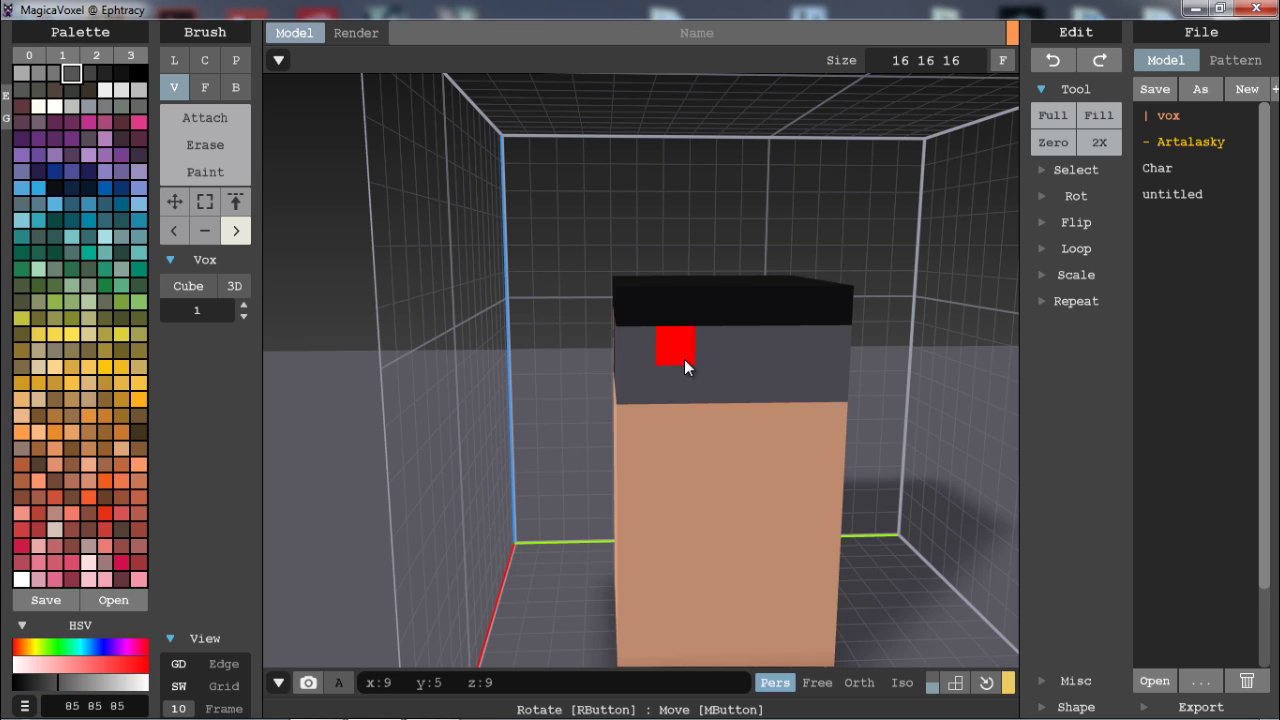
{"action": "left_click_drag", "start_coordinate": [675, 497], "coordinate": [749, 566]}
{"action": "right_click_drag", "start_coordinate": [671, 409], "coordinate": [754, 368]}
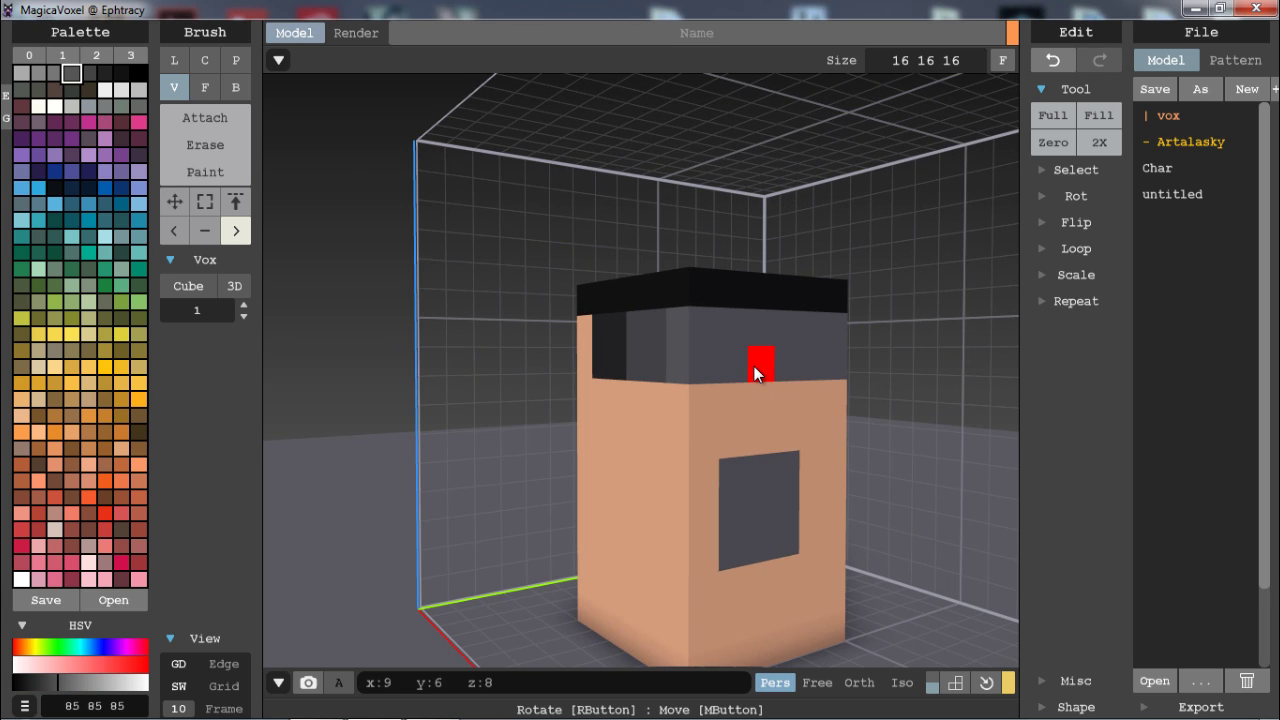
- Try replacing the grey 85 85 85 voxels with olive green 177 180 121, comparing before and after and undoing the replacement
{"action": "key", "text": "ctrl+z"}
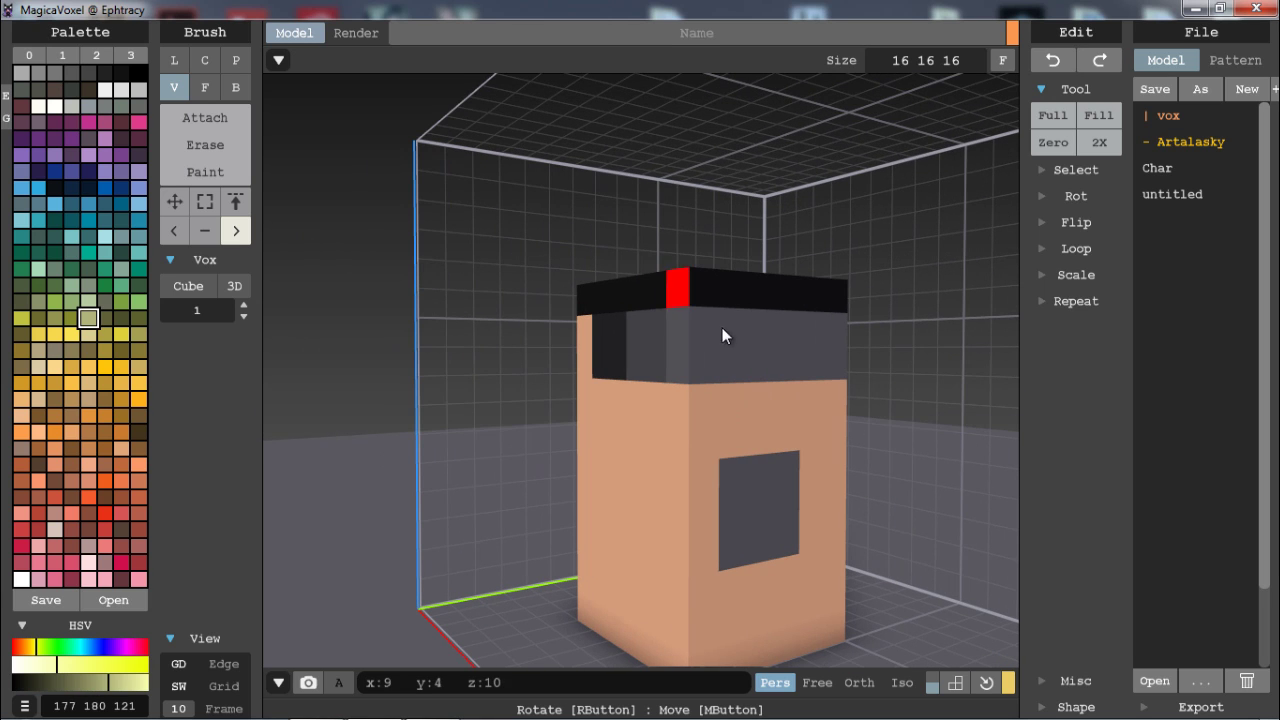
{"action": "left_click", "coordinate": [777, 348]}
{"action": "right_click_drag", "start_coordinate": [813, 361], "coordinate": [665, 368]}
{"action": "key", "text": "ctrl+z"}
{"action": "mouse_move", "coordinate": [778, 352]}
{"action": "right_mouse_down"}
{"action": "mouse_move", "coordinate": [748, 470]}
{"action": "mouse_move", "coordinate": [683, 444]}
{"action": "mouse_move", "coordinate": [833, 445]}
{"action": "mouse_move", "coordinate": [721, 373]}
{"action": "right_mouse_up"}
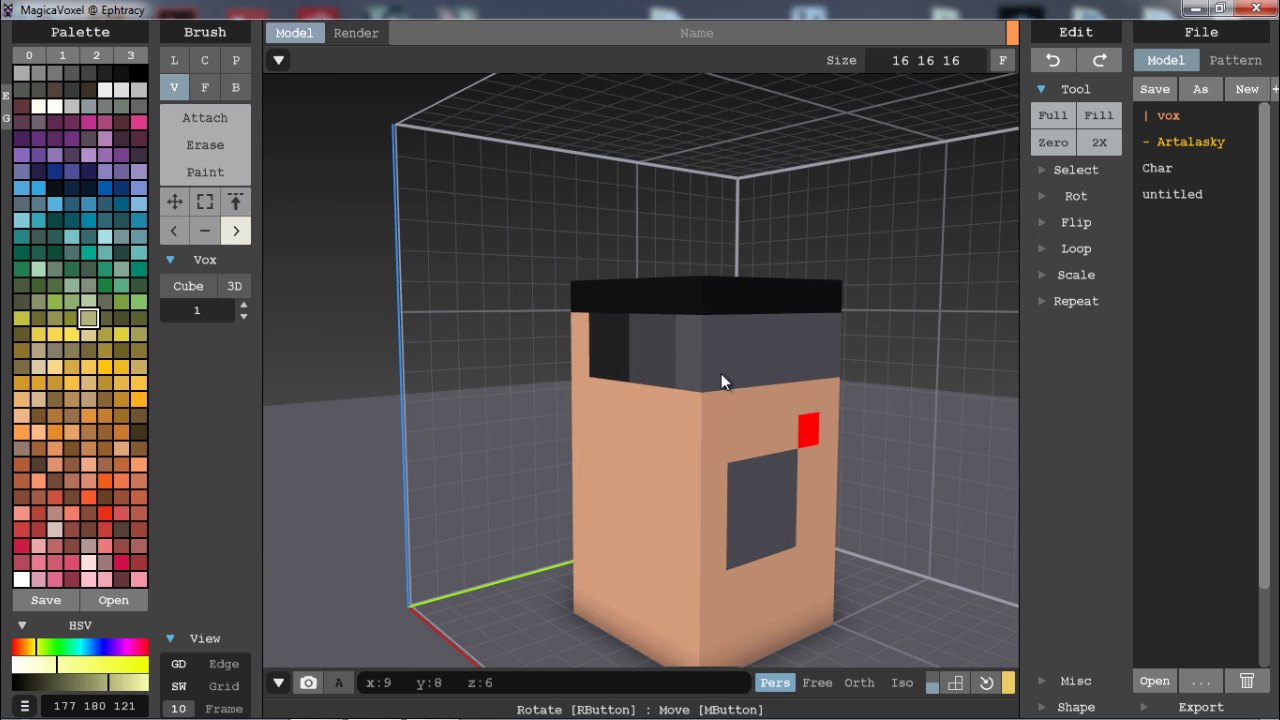
{"action": "key", "text": "ctrl+y"}
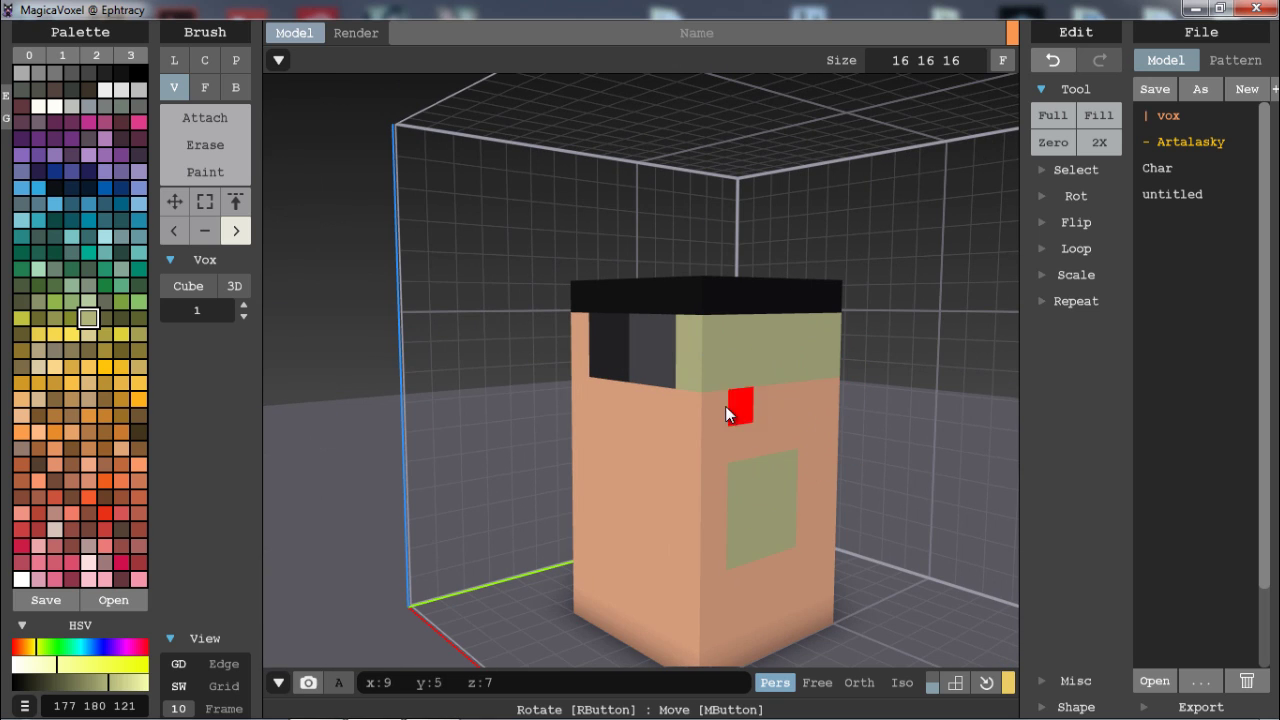
{"action": "key", "text": "ctrl+z"}
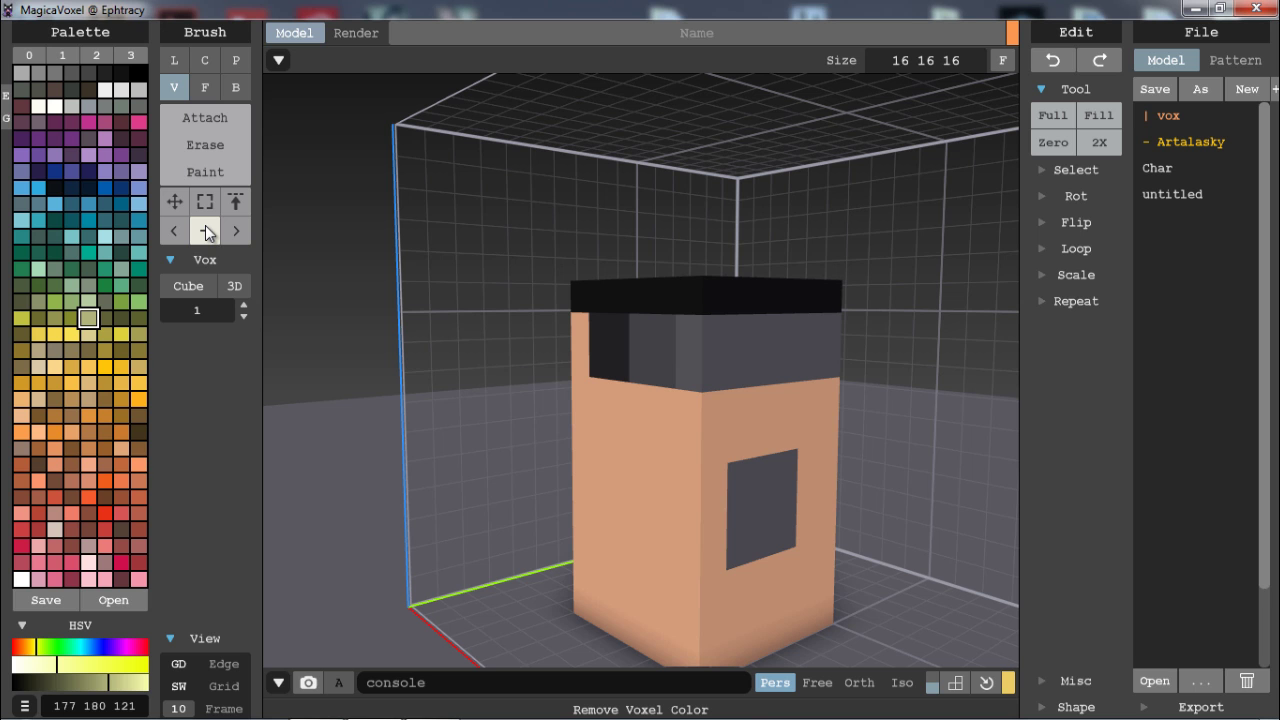
- Try removing all voxels of the side band's grey from the block with Remove Voxel Color, and undo the removal
{"action": "mouse_move", "coordinate": [741, 365]}
{"action": "right_mouse_down"}
{"action": "mouse_move", "coordinate": [583, 337]}
{"action": "mouse_move", "coordinate": [625, 382]}
{"action": "mouse_move", "coordinate": [679, 395]}
{"action": "mouse_move", "coordinate": [748, 402]}
{"action": "mouse_move", "coordinate": [763, 356]}
{"action": "mouse_move", "coordinate": [674, 349]}
{"action": "mouse_move", "coordinate": [614, 429]}
{"action": "mouse_move", "coordinate": [727, 442]}
{"action": "mouse_move", "coordinate": [770, 475]}
{"action": "right_mouse_up"}
{"action": "key", "text": "ctrl+y"}
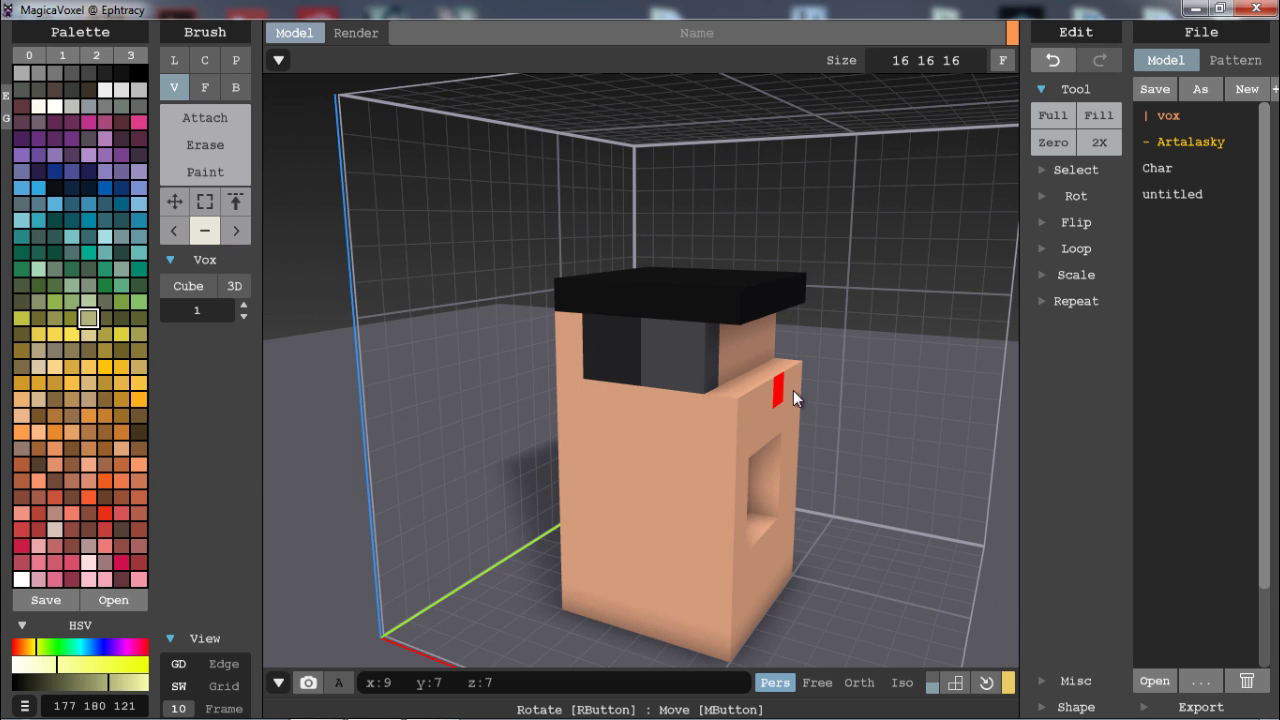
{"action": "right_click_drag", "start_coordinate": [793, 390], "coordinate": [833, 398]}
{"action": "key", "text": "ctrl+z"}
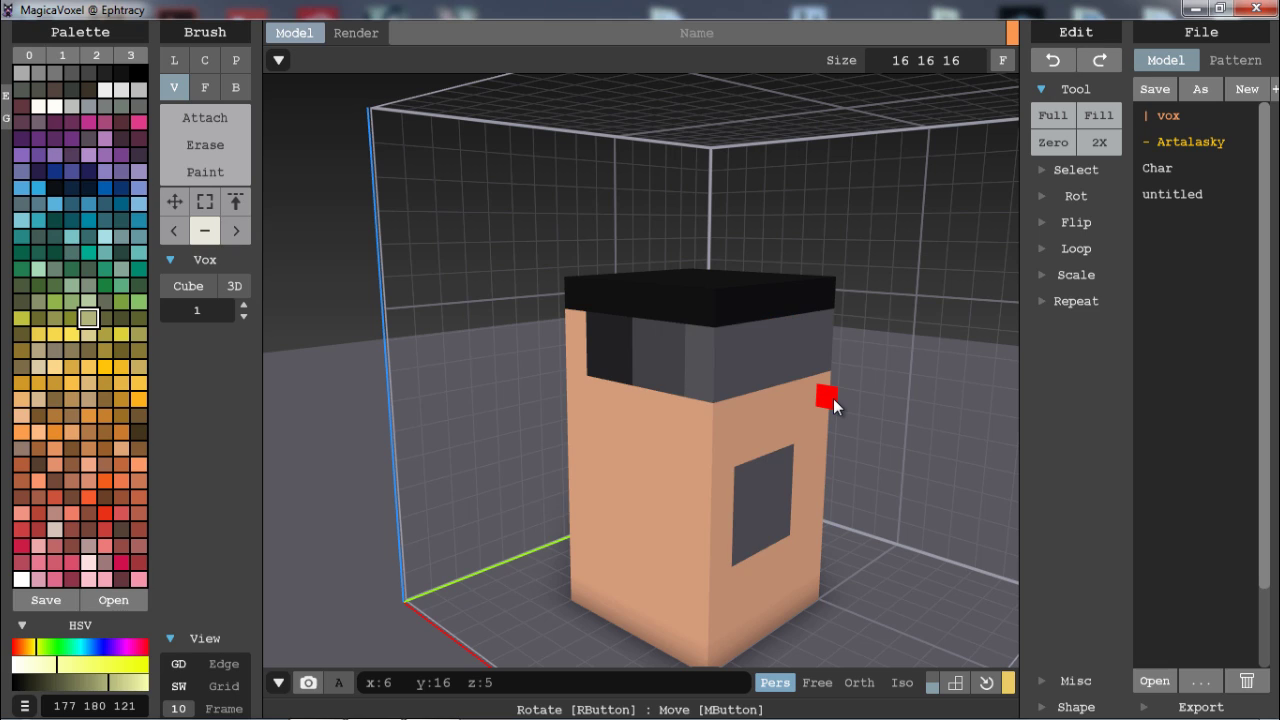
- Move the whole block further back across the floor of the model volume
{"action": "key", "text": "m"}
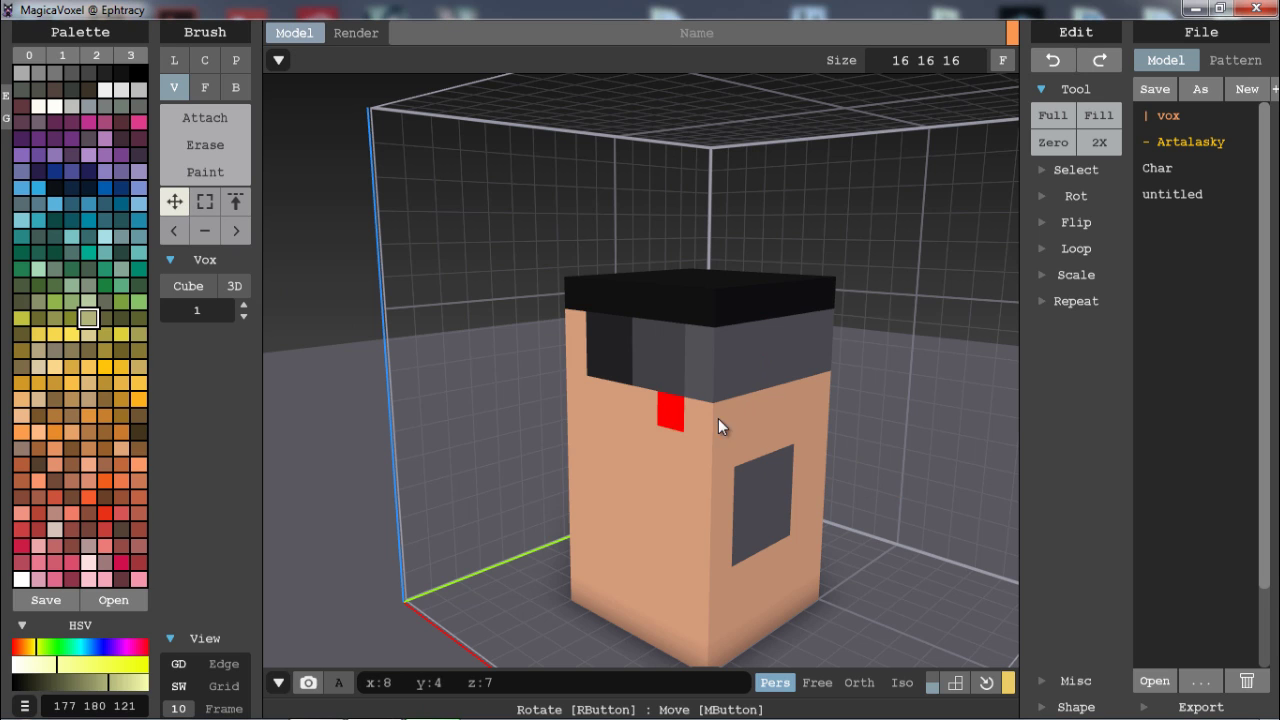
{"action": "mouse_move", "coordinate": [784, 409]}
{"action": "left_mouse_down"}
{"action": "mouse_move", "coordinate": [861, 358]}
{"action": "mouse_move", "coordinate": [707, 448]}
{"action": "mouse_move", "coordinate": [751, 349]}
{"action": "mouse_move", "coordinate": [825, 358]}
{"action": "left_mouse_up"}
- Box-select the voxels at an upper corner of the block and undo the selection
{"action": "left_click", "coordinate": [205, 201]}
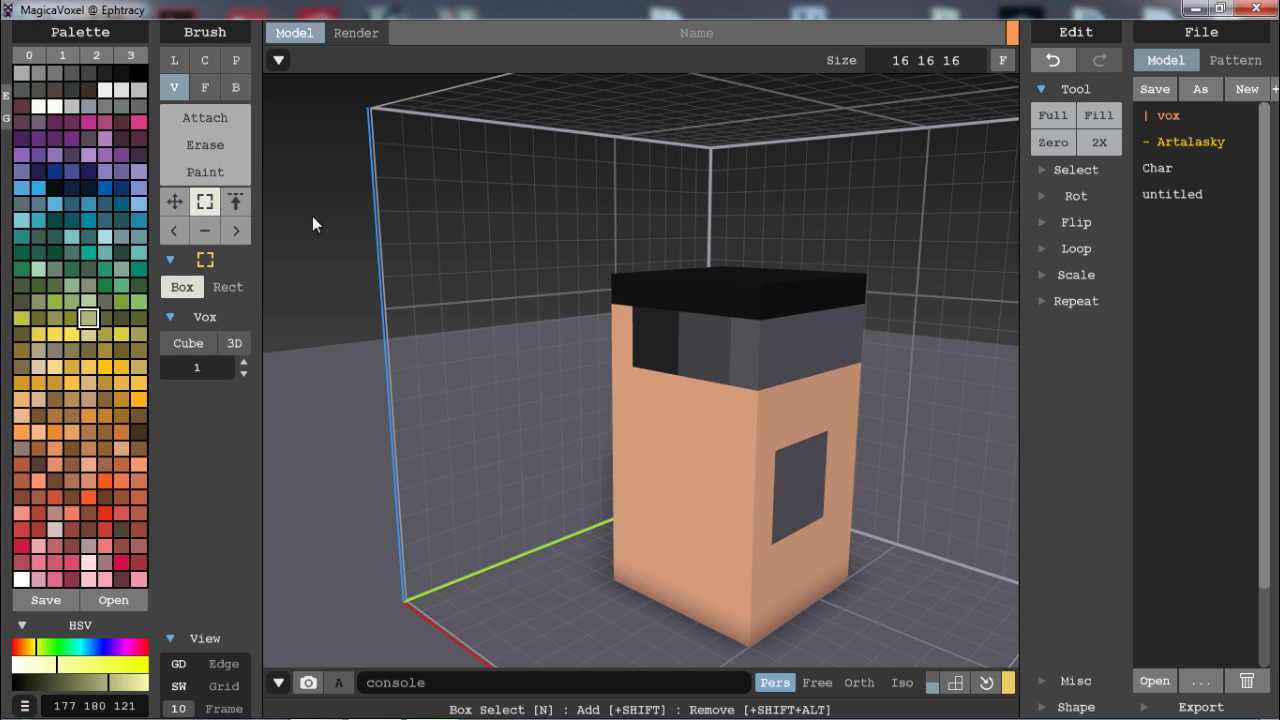
{"action": "mouse_move", "coordinate": [629, 286]}
{"action": "left_mouse_down"}
{"action": "mouse_move", "coordinate": [732, 365]}
{"action": "mouse_move", "coordinate": [743, 463]}
{"action": "mouse_move", "coordinate": [714, 434]}
{"action": "mouse_move", "coordinate": [793, 378]}
{"action": "mouse_move", "coordinate": [862, 400]}
{"action": "left_mouse_up"}
{"action": "right_click_drag", "start_coordinate": [860, 363], "coordinate": [717, 350]}
{"action": "key", "text": "ctrl+z"}
{"action": "key", "text": "ctrl+y"}
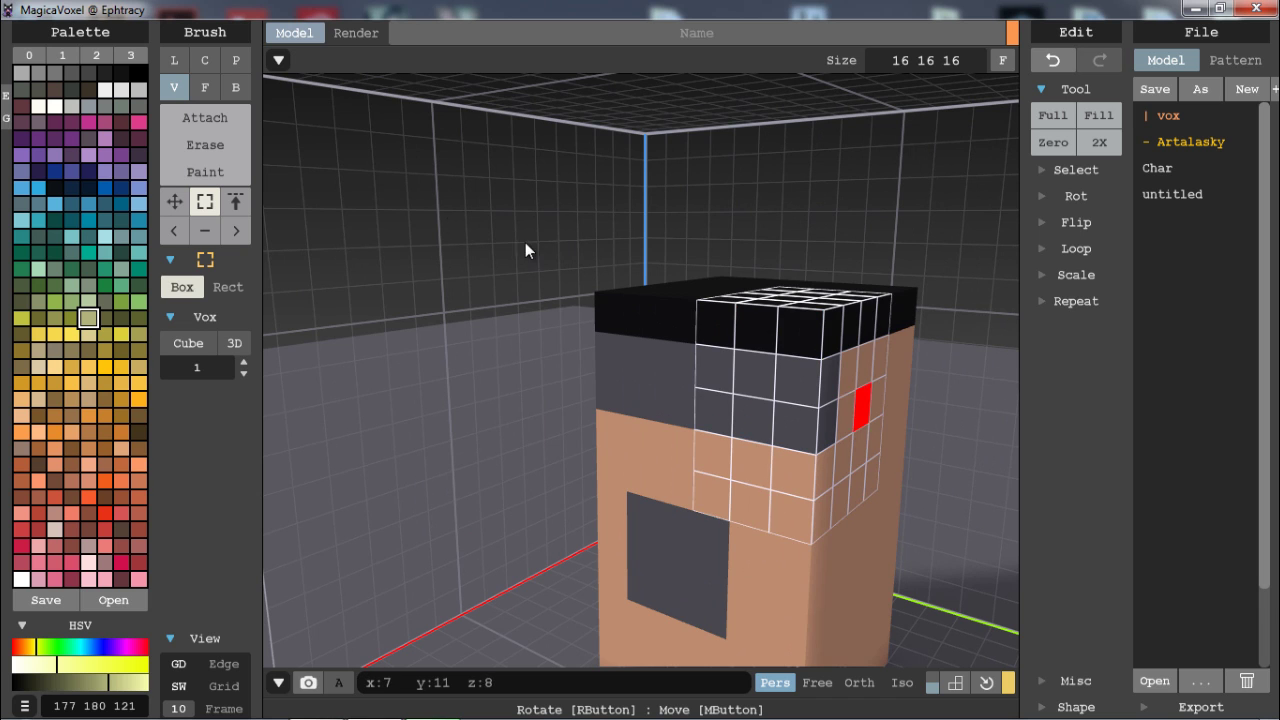
{"action": "key", "text": "ctrl+z"}
- Use Region Select to select the block's black cap, its skin-toned body and its grey voxels in turn
{"action": "left_click", "coordinate": [228, 200]}
{"action": "key", "text": "ctrl+y"}
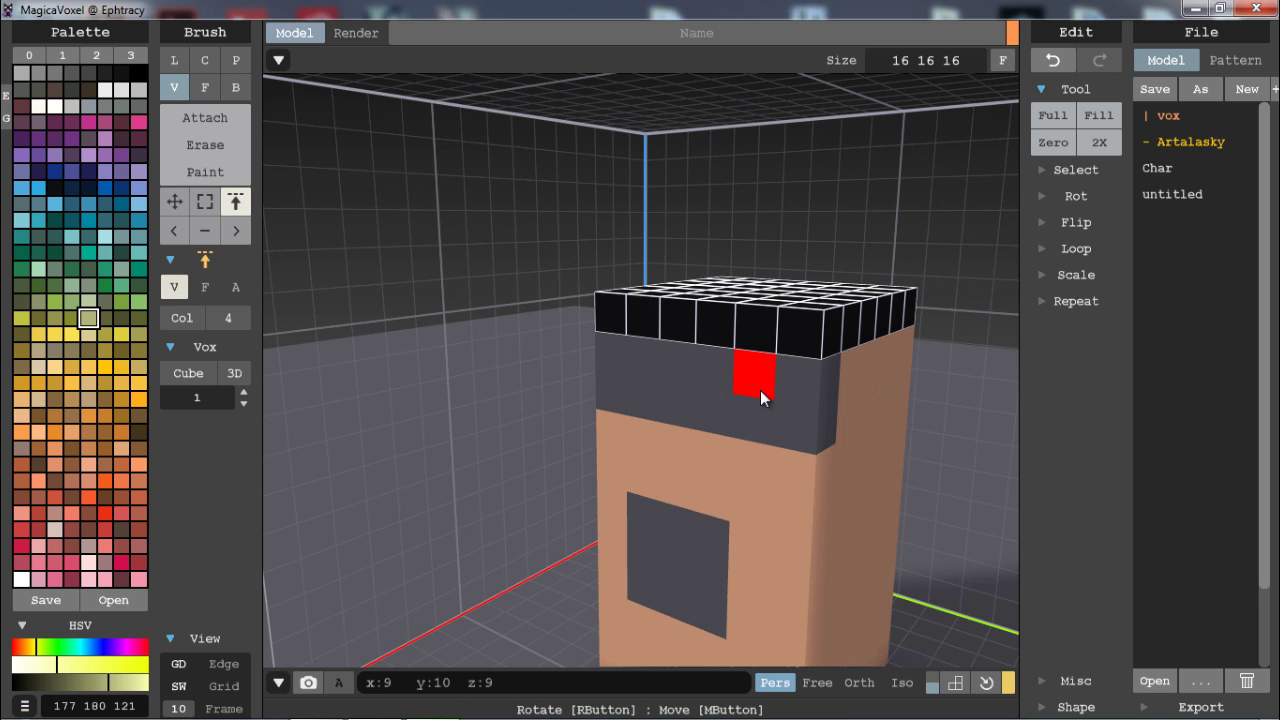
{"action": "right_click_drag", "start_coordinate": [760, 390], "coordinate": [709, 489]}
{"action": "key", "text": "ctrl+z"}
{"action": "left_click", "coordinate": [712, 427]}
{"action": "scroll", "coordinate": [709, 490], "scroll_direction": "down", "scroll_amount": 1}
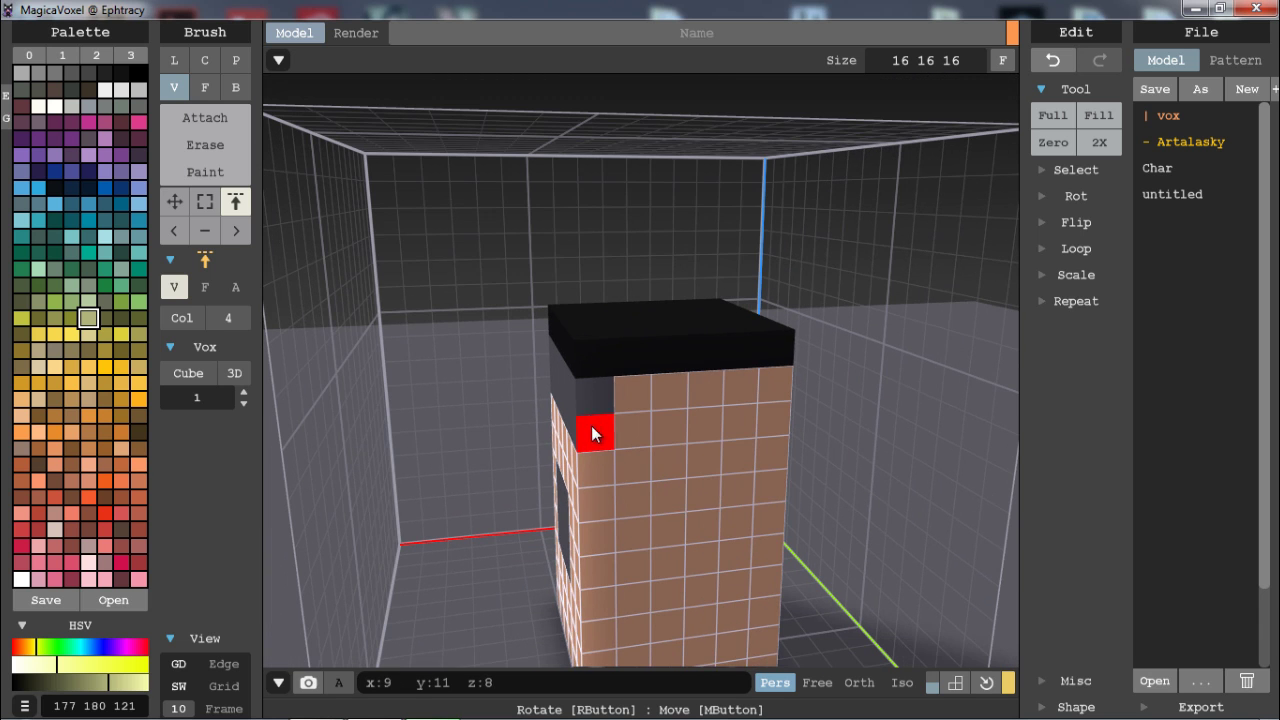
{"action": "left_click", "coordinate": [591, 426]}
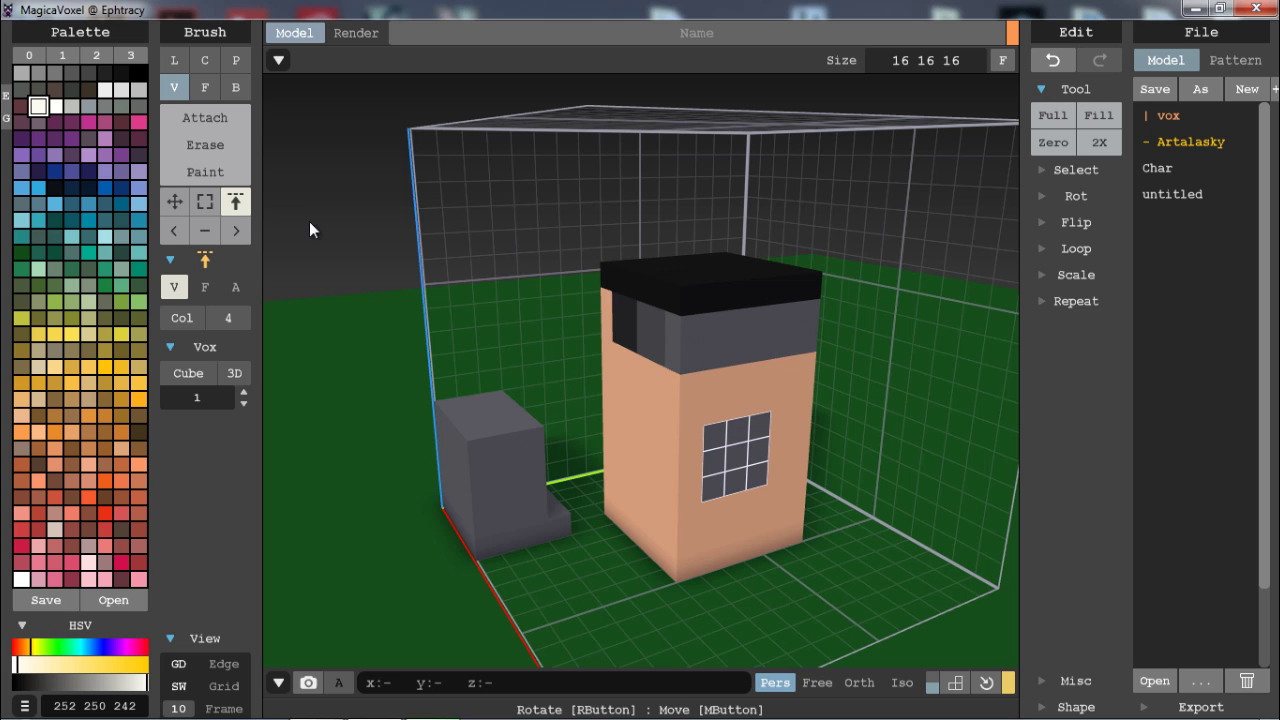
- Switch region selection to Face mode and select the side face of the small grey shape in the corner
{"action": "left_click", "coordinate": [205, 287]}
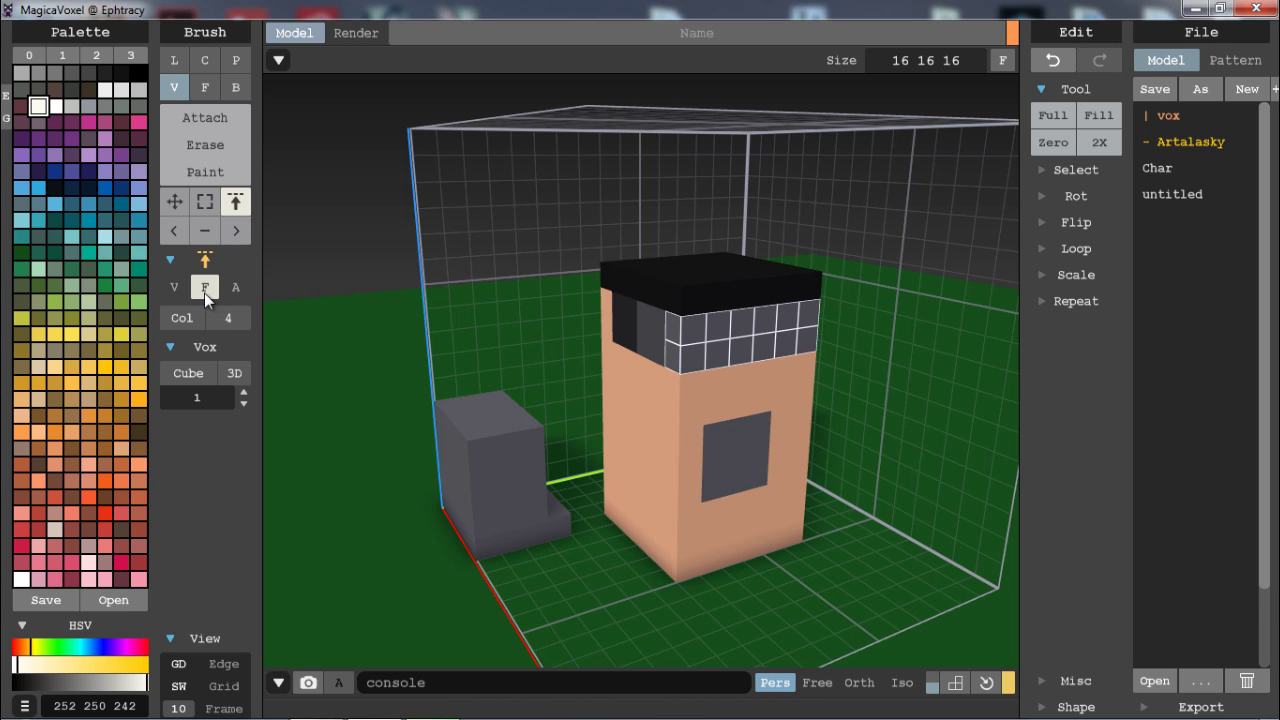
{"action": "left_click", "coordinate": [224, 194]}
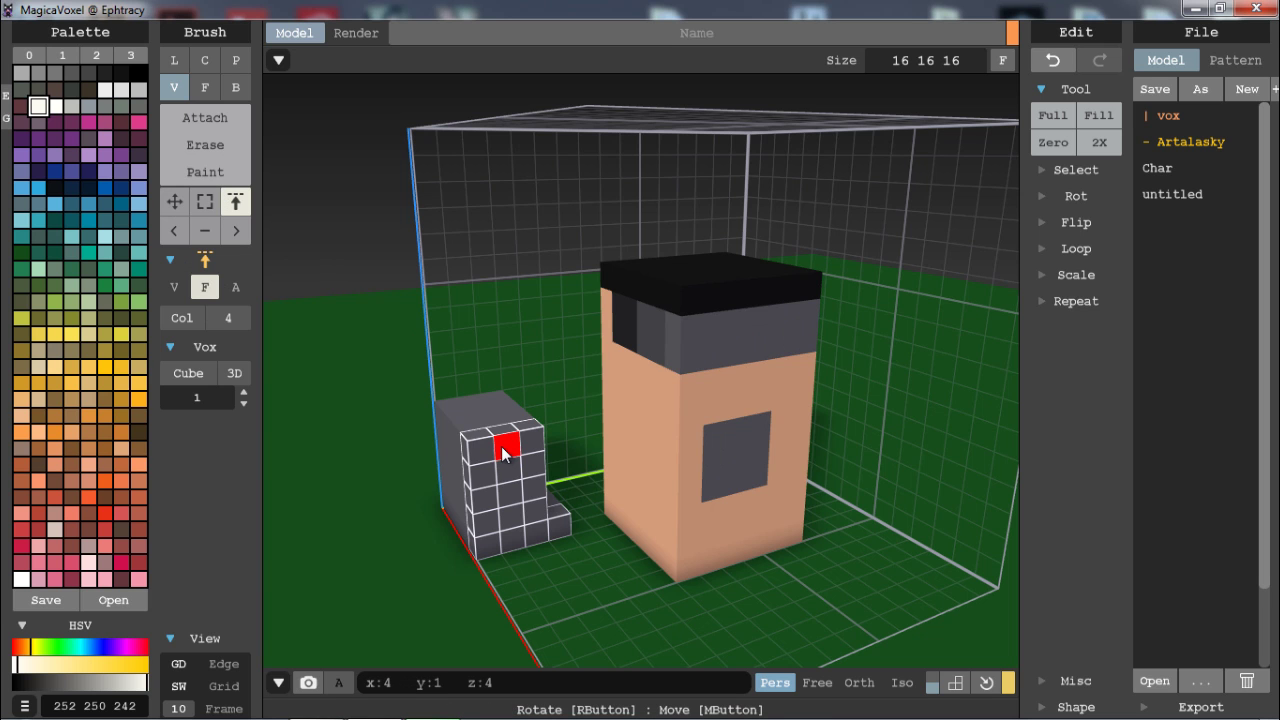
- Select the small grey shape's front face and its stepped side face in turn with the Face region mode
{"action": "right_click_drag", "start_coordinate": [501, 446], "coordinate": [445, 505]}
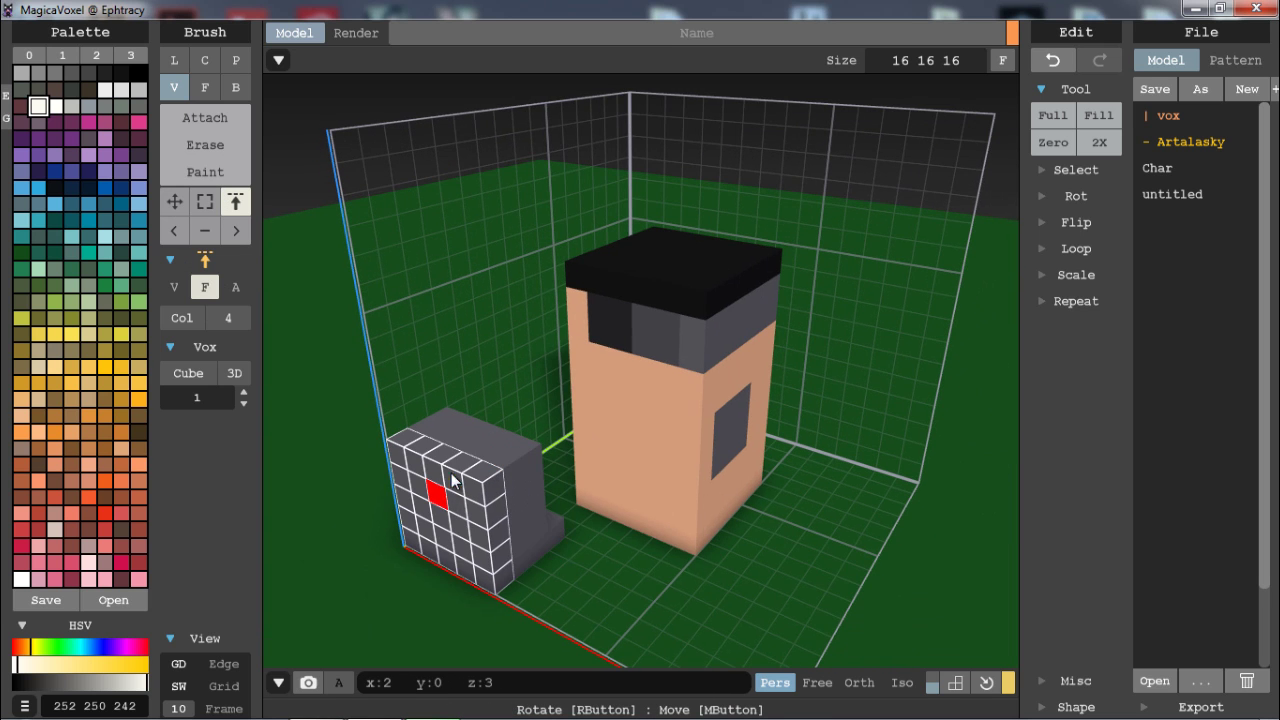
{"action": "right_click_drag", "start_coordinate": [480, 425], "coordinate": [598, 502]}
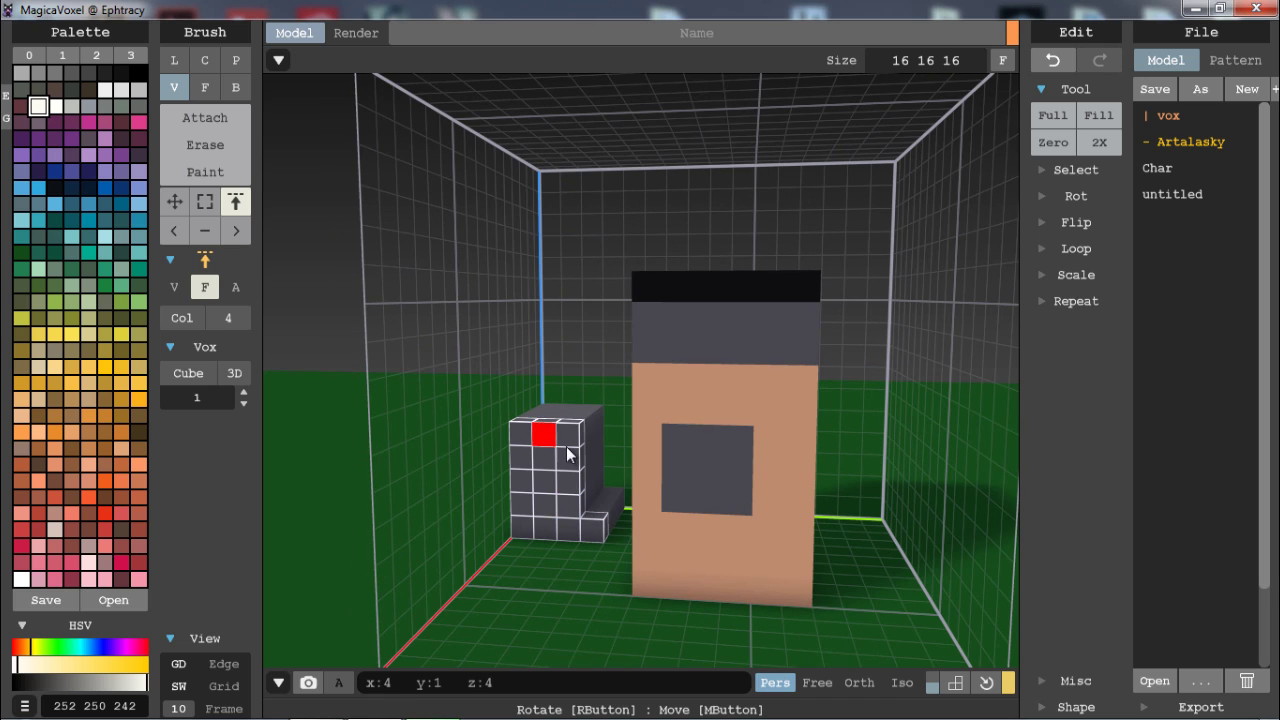
{"action": "right_click_drag", "start_coordinate": [545, 432], "coordinate": [600, 486]}
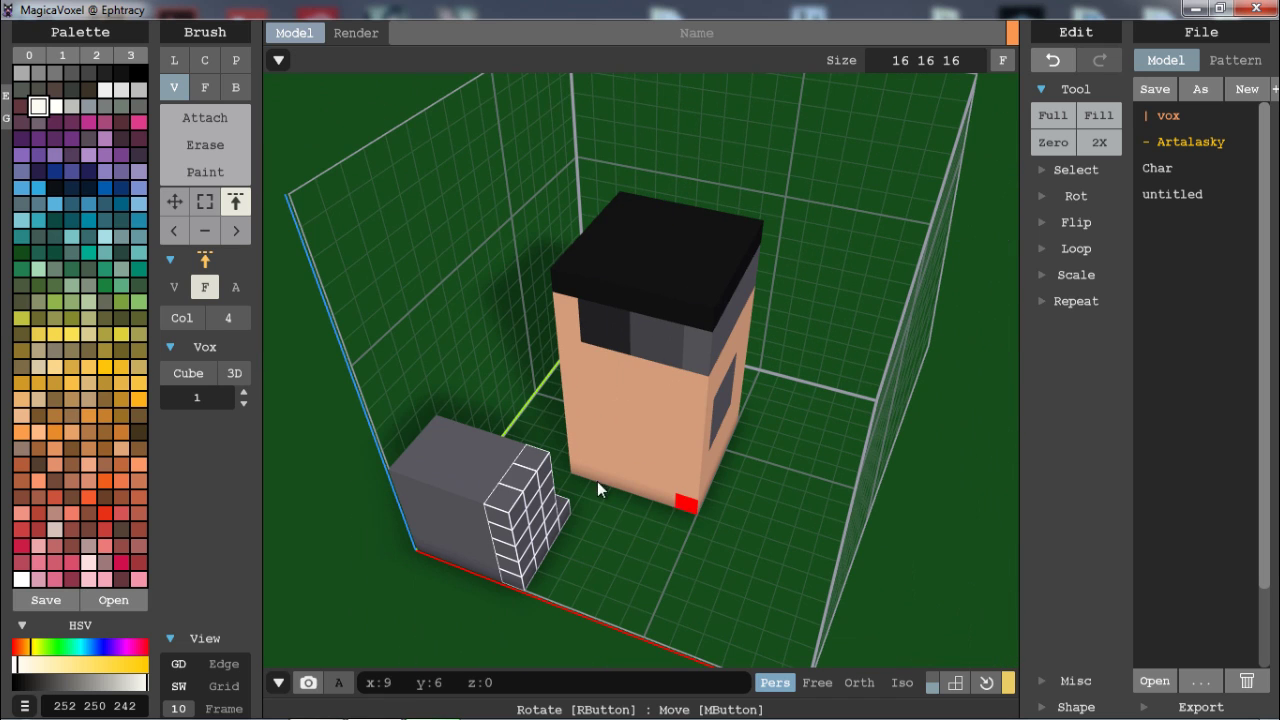
- Region-select the small grey shape and the tall block's grey band in Voxel mode, then select the band's end face in Face mode
{"action": "left_click", "coordinate": [178, 292]}
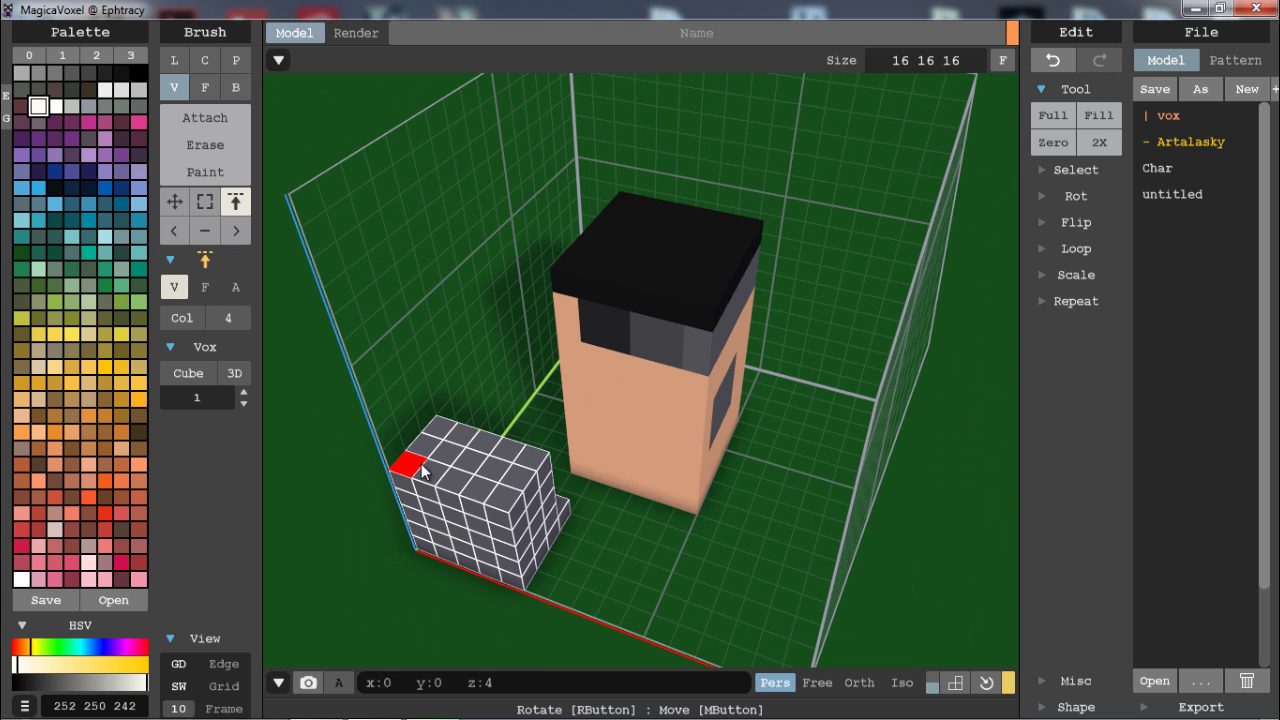
{"action": "right_click_drag", "start_coordinate": [409, 457], "coordinate": [674, 369]}
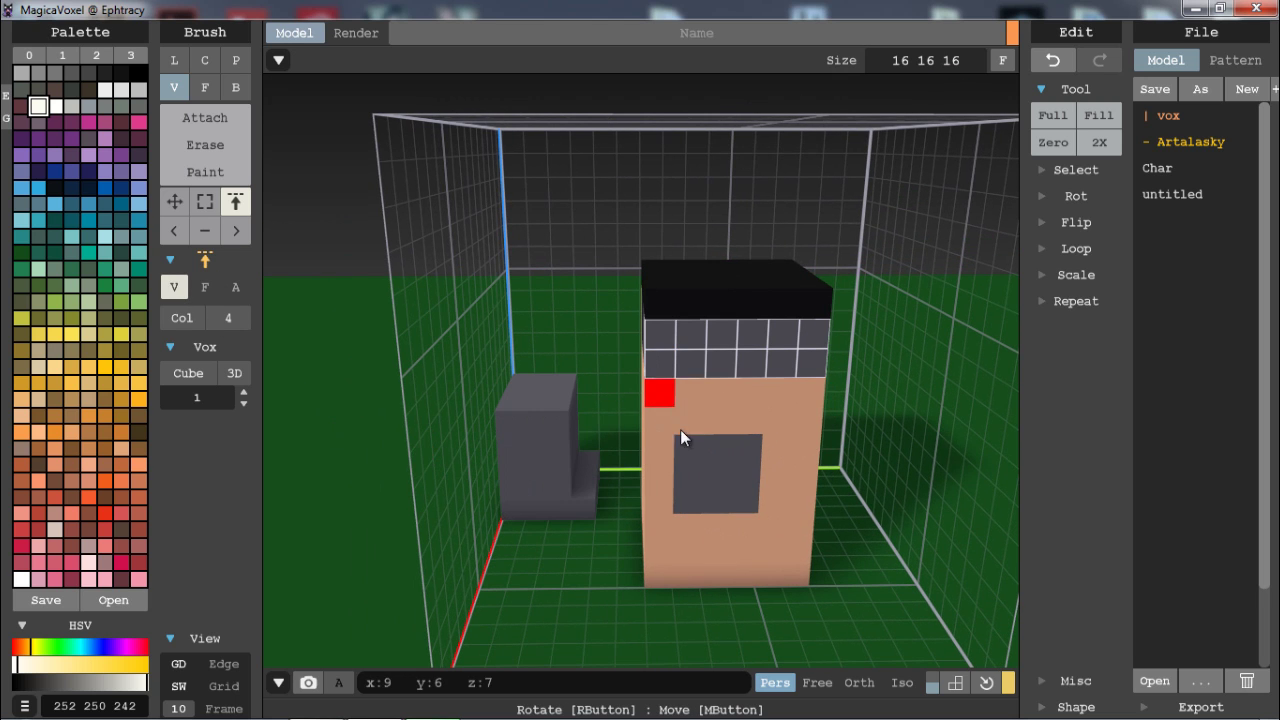
{"action": "left_click", "coordinate": [205, 287]}
{"action": "mouse_move", "coordinate": [835, 366]}
{"action": "right_mouse_down"}
{"action": "mouse_move", "coordinate": [665, 350]}
{"action": "mouse_move", "coordinate": [565, 297]}
{"action": "right_mouse_up"}
{"action": "right_click_drag", "start_coordinate": [604, 335], "coordinate": [728, 380]}
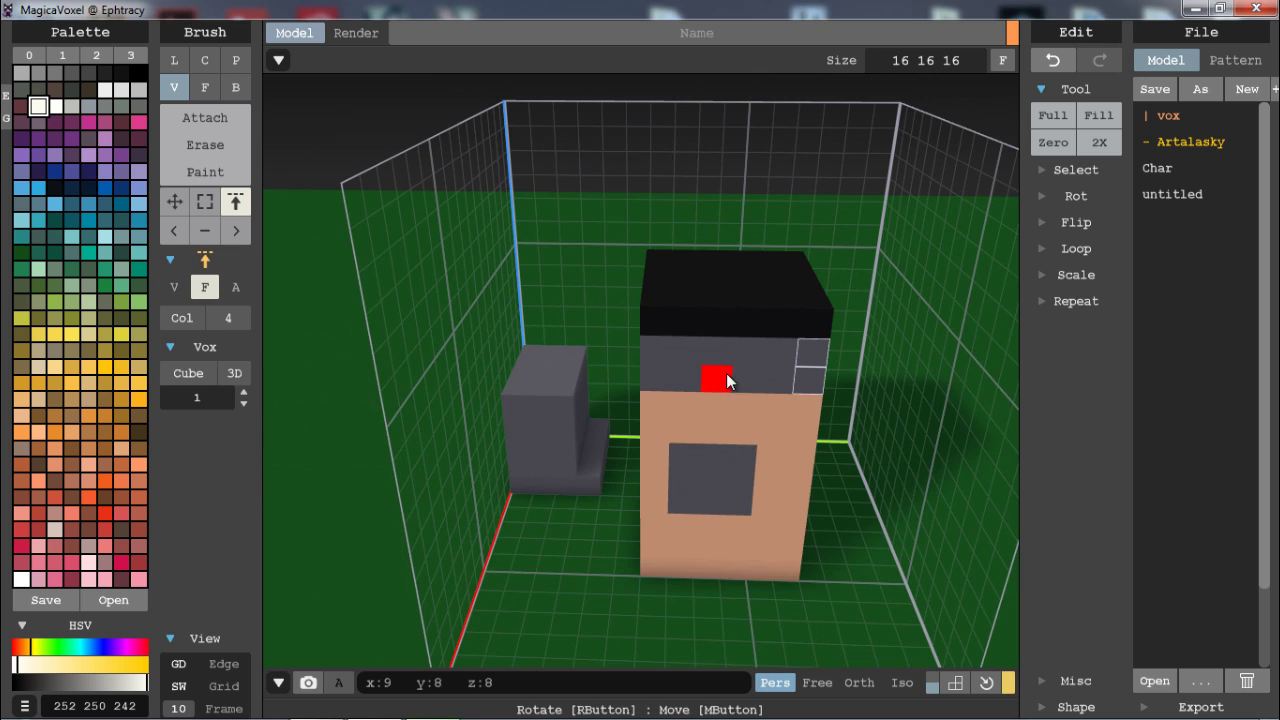
- Switch region selection to All mode and select the cap's black voxels, then every voxel in the model matching the grey
{"action": "left_click", "coordinate": [236, 289]}
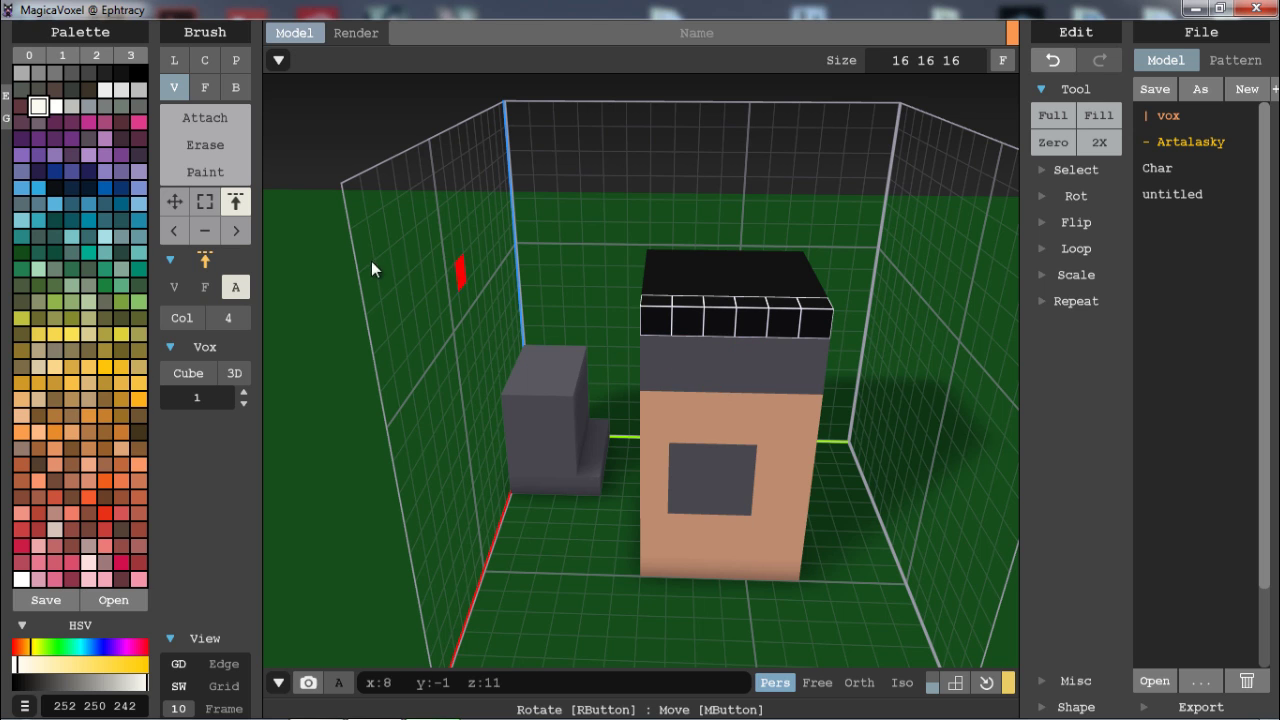
{"action": "right_click_drag", "start_coordinate": [616, 371], "coordinate": [725, 354]}
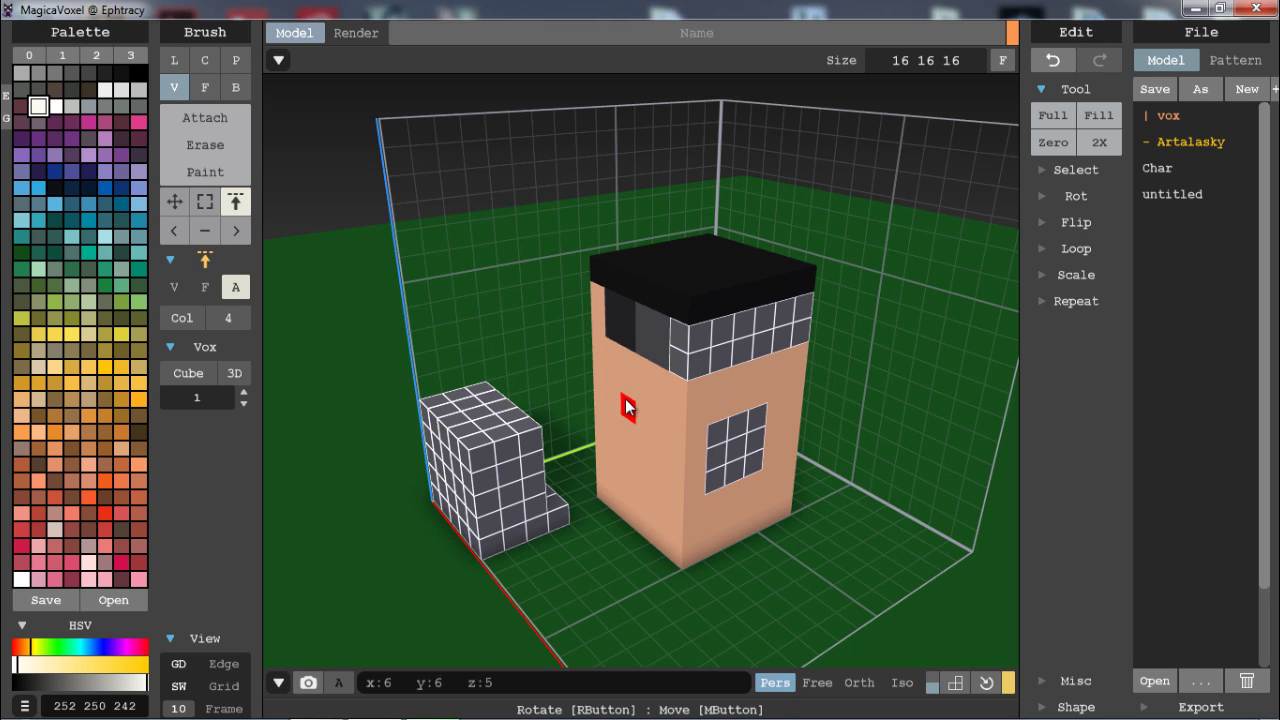
{"action": "right_click_drag", "start_coordinate": [762, 322], "coordinate": [672, 330]}
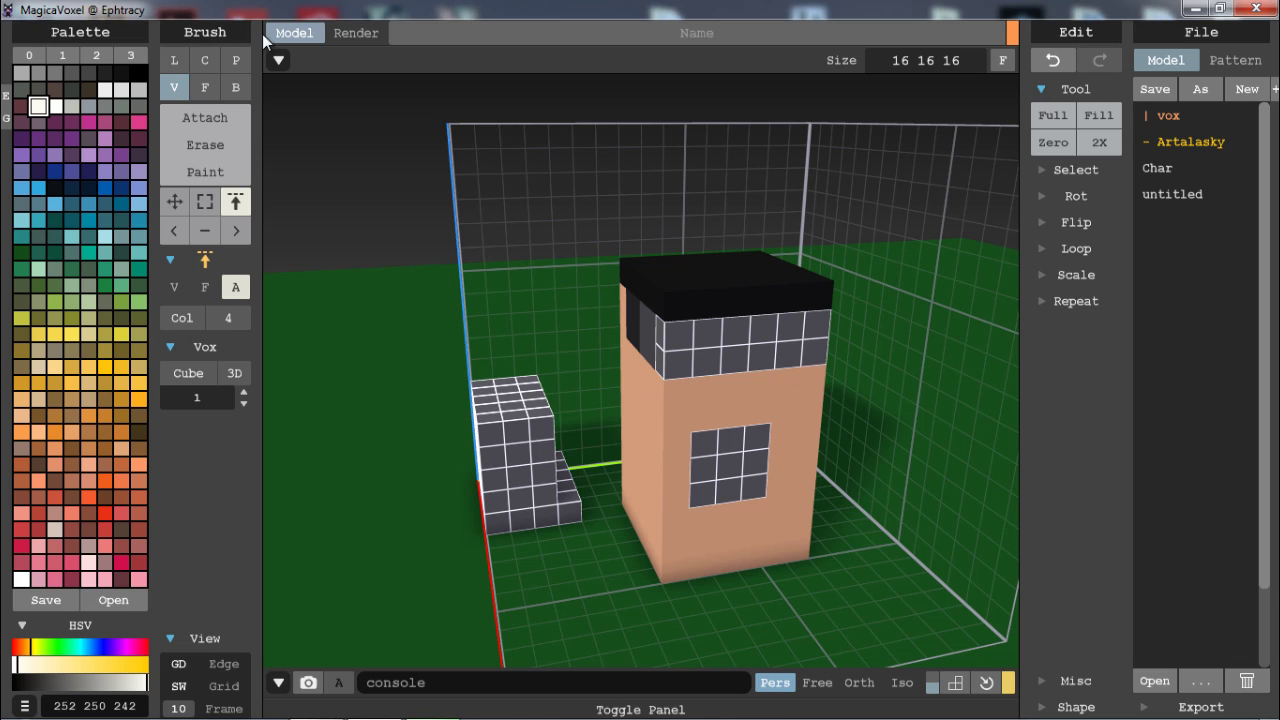
- Pick the grey of the square on the block and paint a 2 by 2 patch diagonally touching the square's lower corner
{"action": "left_click", "coordinate": [195, 120]}
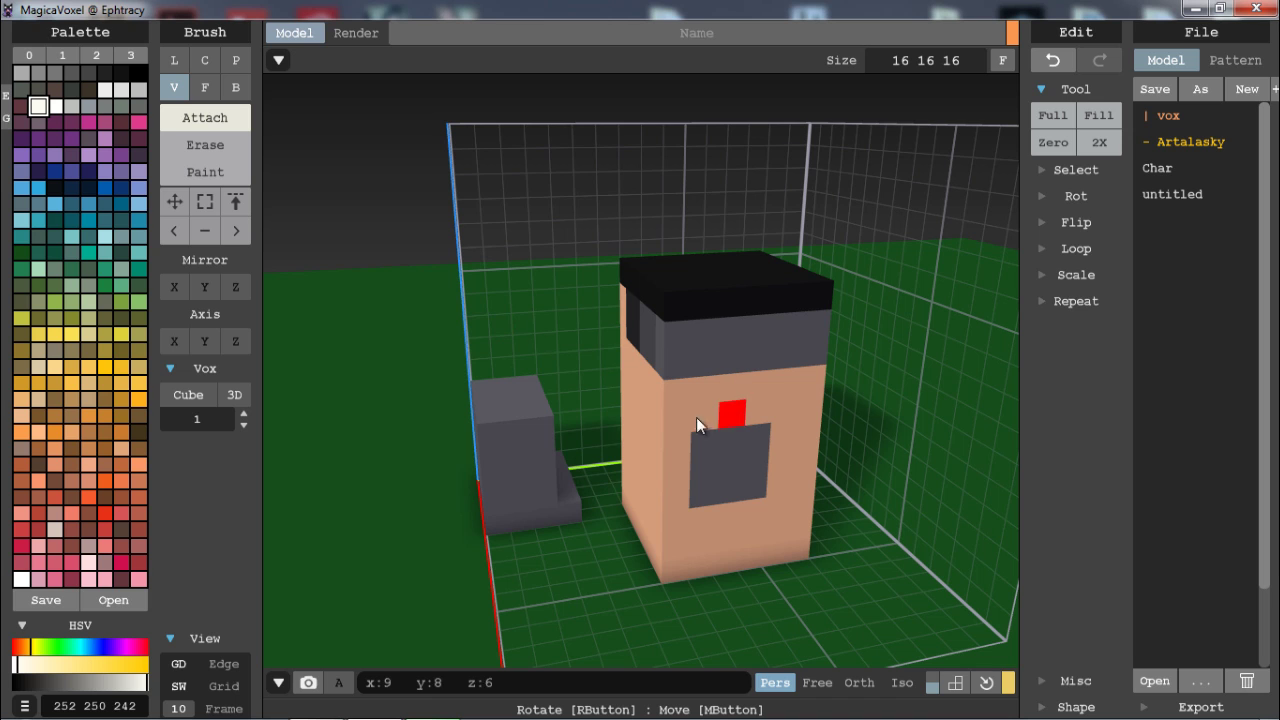
{"action": "left_click", "coordinate": [745, 468], "text": "alt"}
{"action": "right_click_drag", "start_coordinate": [773, 434], "coordinate": [594, 367]}
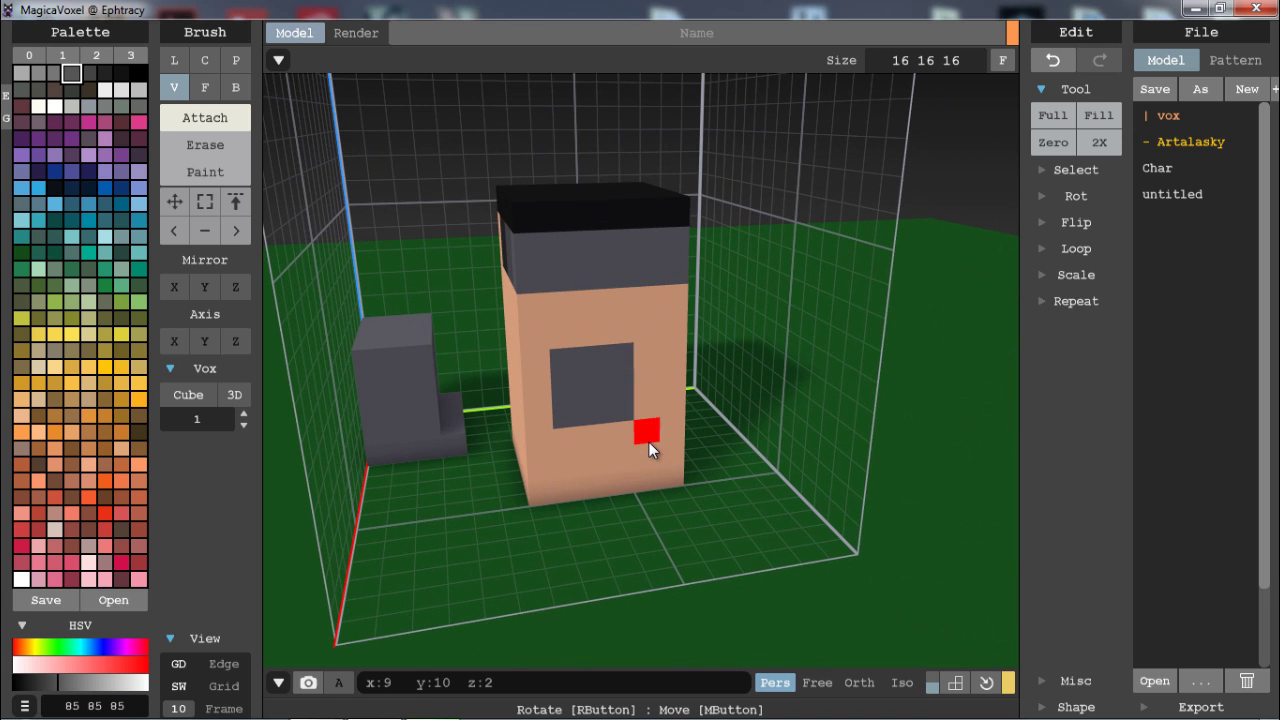
{"action": "key", "text": "ctrl+z"}
{"action": "key", "text": "g"}
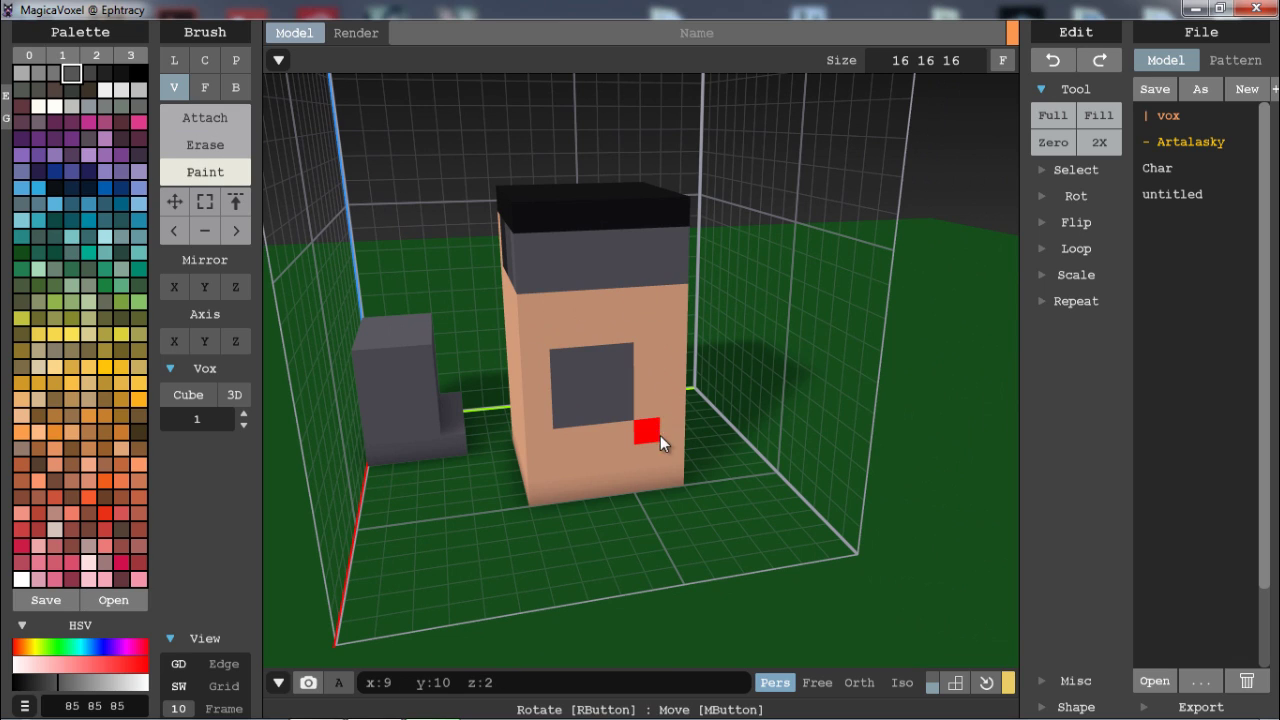
{"action": "left_click", "coordinate": [652, 448]}
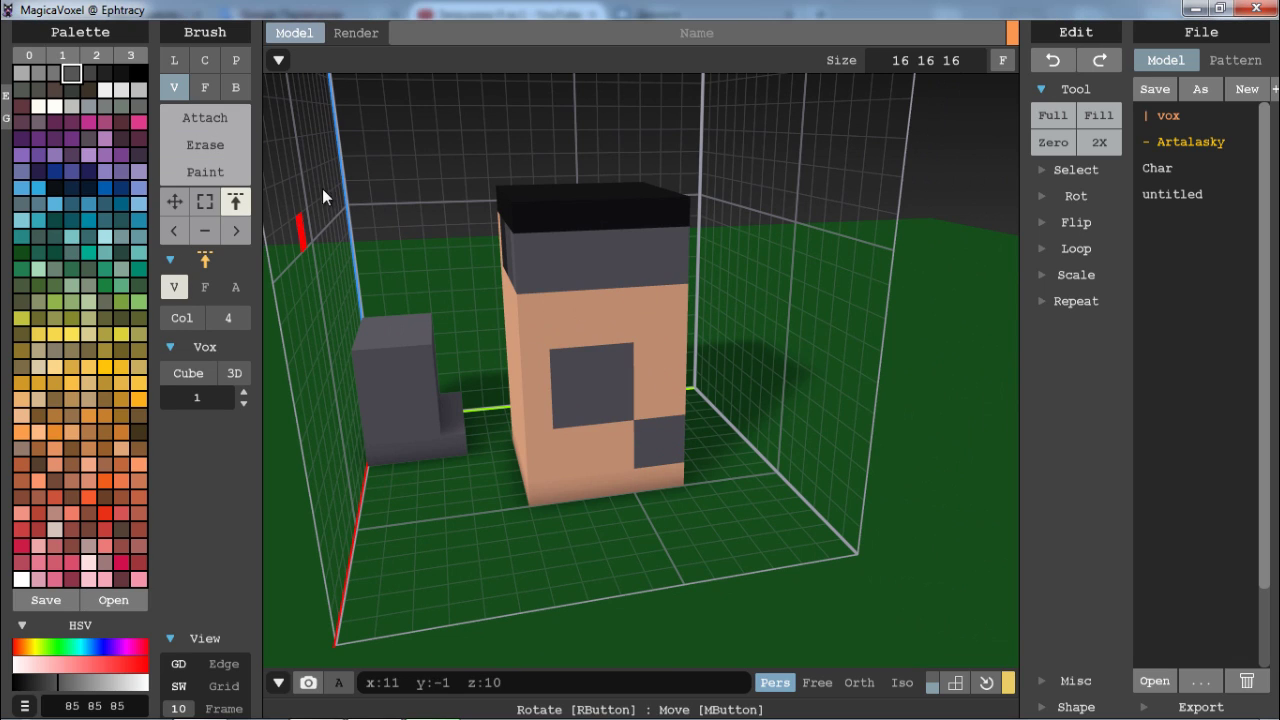
- Set the Voxel region selection's connectivity to 8 and select the grey square together with the diagonally touching patch
{"action": "left_click", "coordinate": [204, 90]}
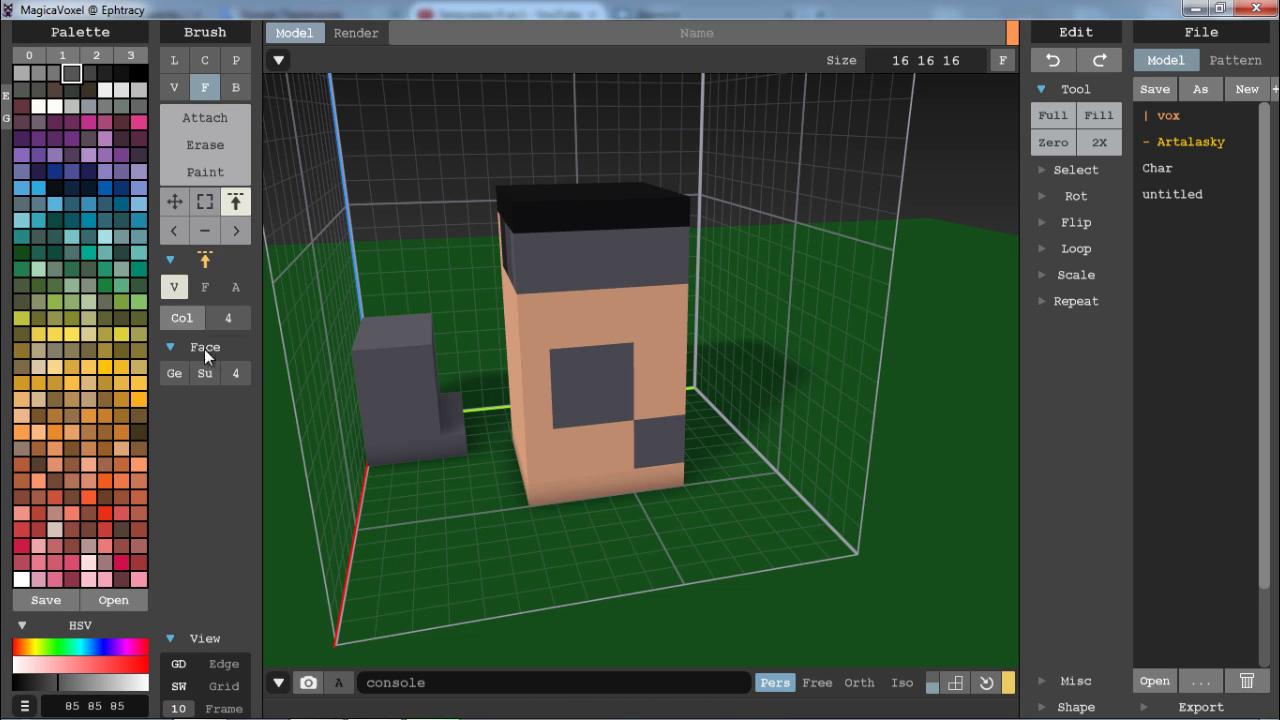
{"action": "left_click", "coordinate": [180, 87]}
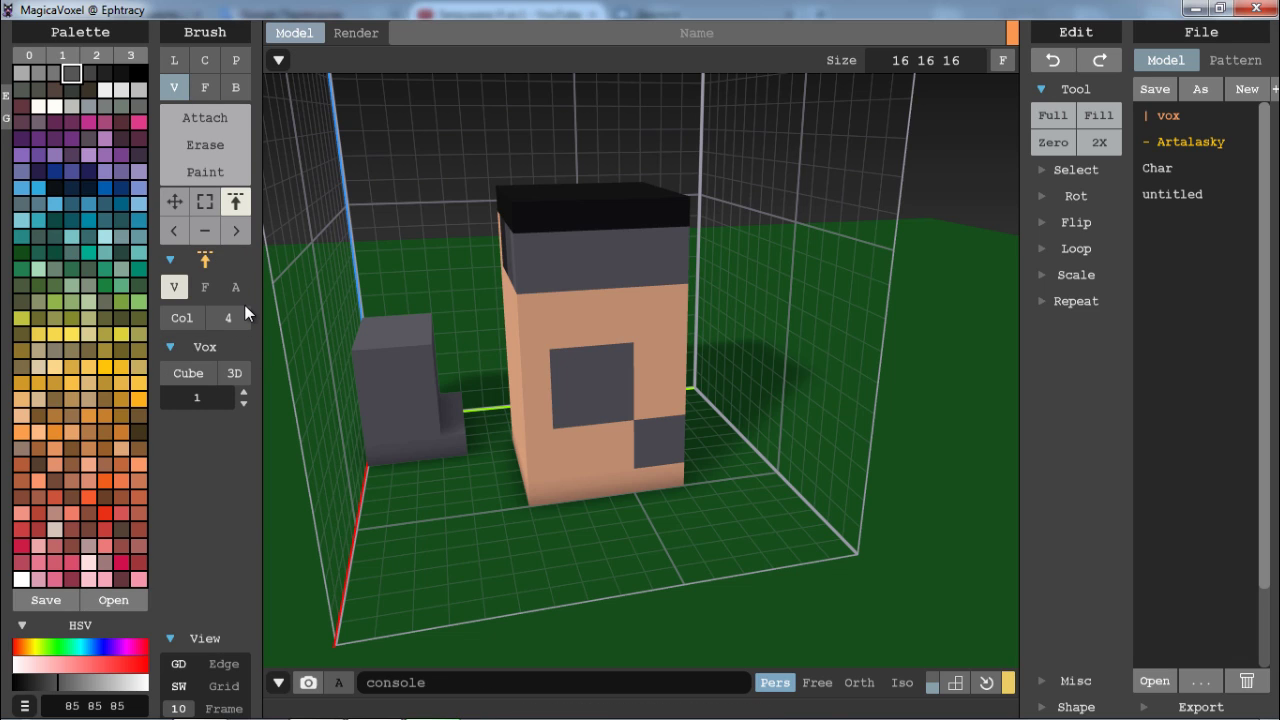
{"action": "left_click", "coordinate": [610, 375]}
{"action": "right_click_drag", "start_coordinate": [697, 423], "coordinate": [635, 358]}
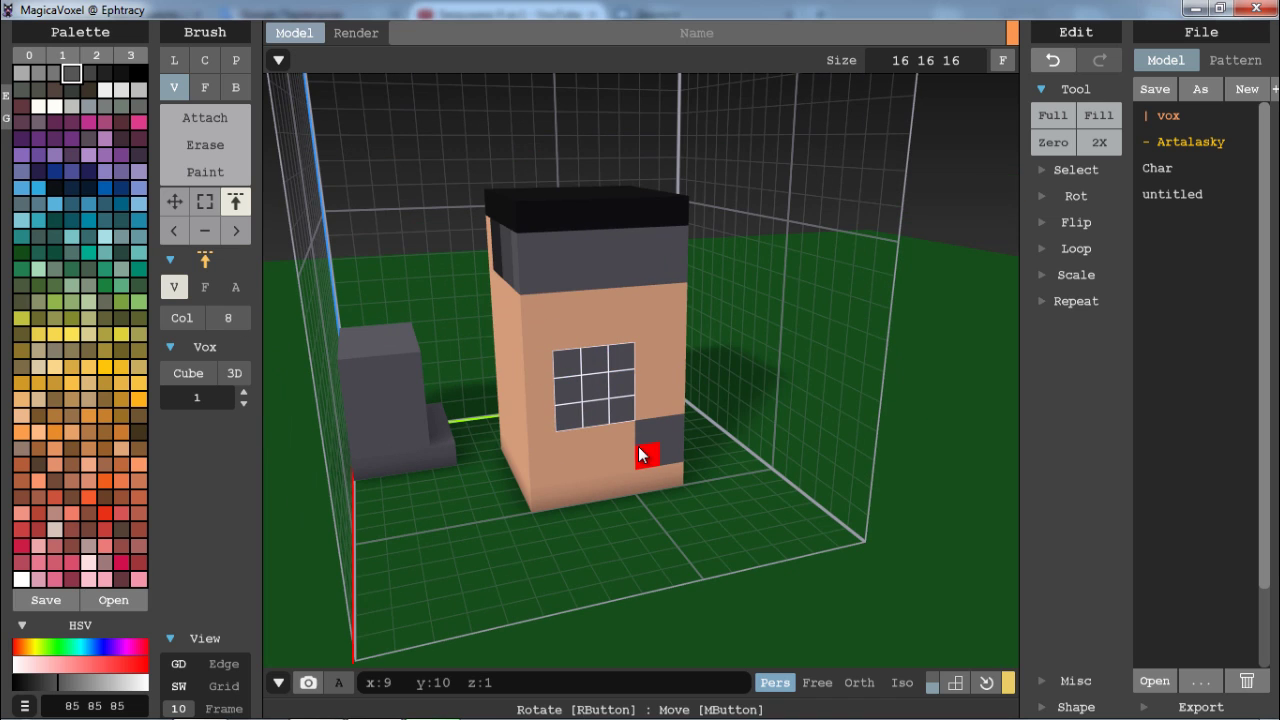
{"action": "right_click_drag", "start_coordinate": [670, 385], "coordinate": [509, 358]}
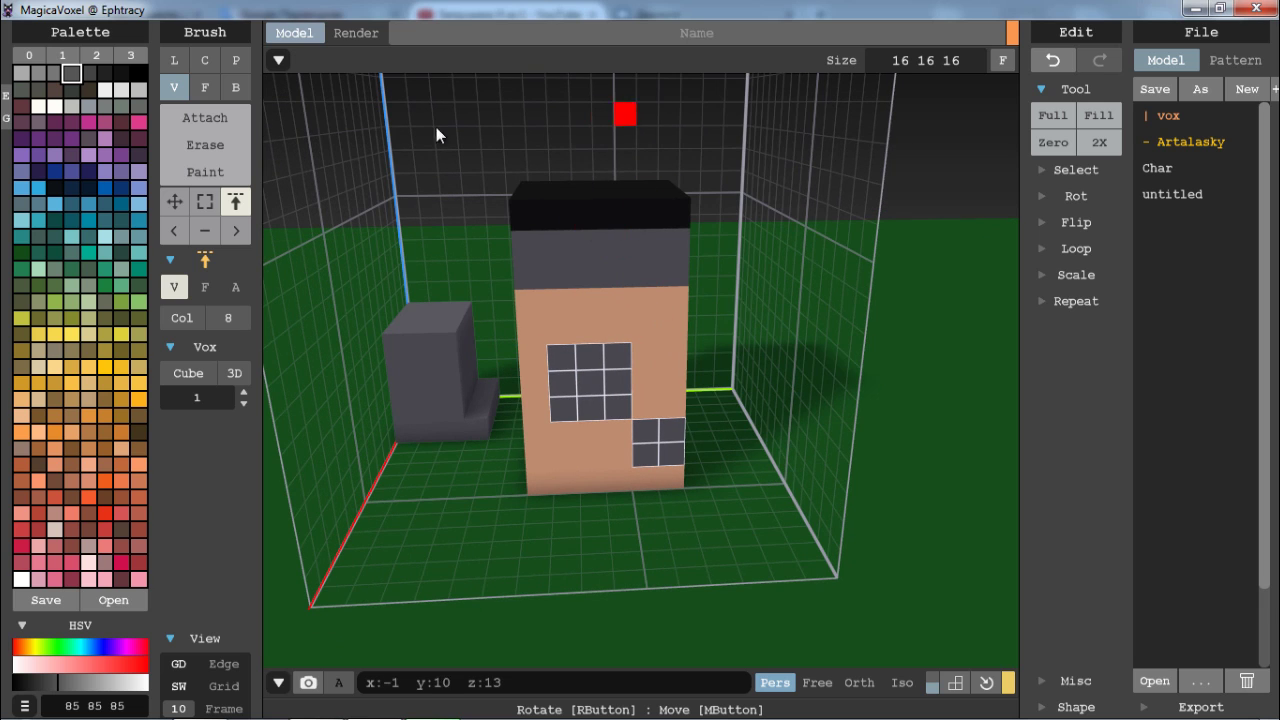
- Hide the hint bar in Attach mode and clear the region selection, undoing the trial voxels on the floor
{"action": "left_click", "coordinate": [227, 126]}
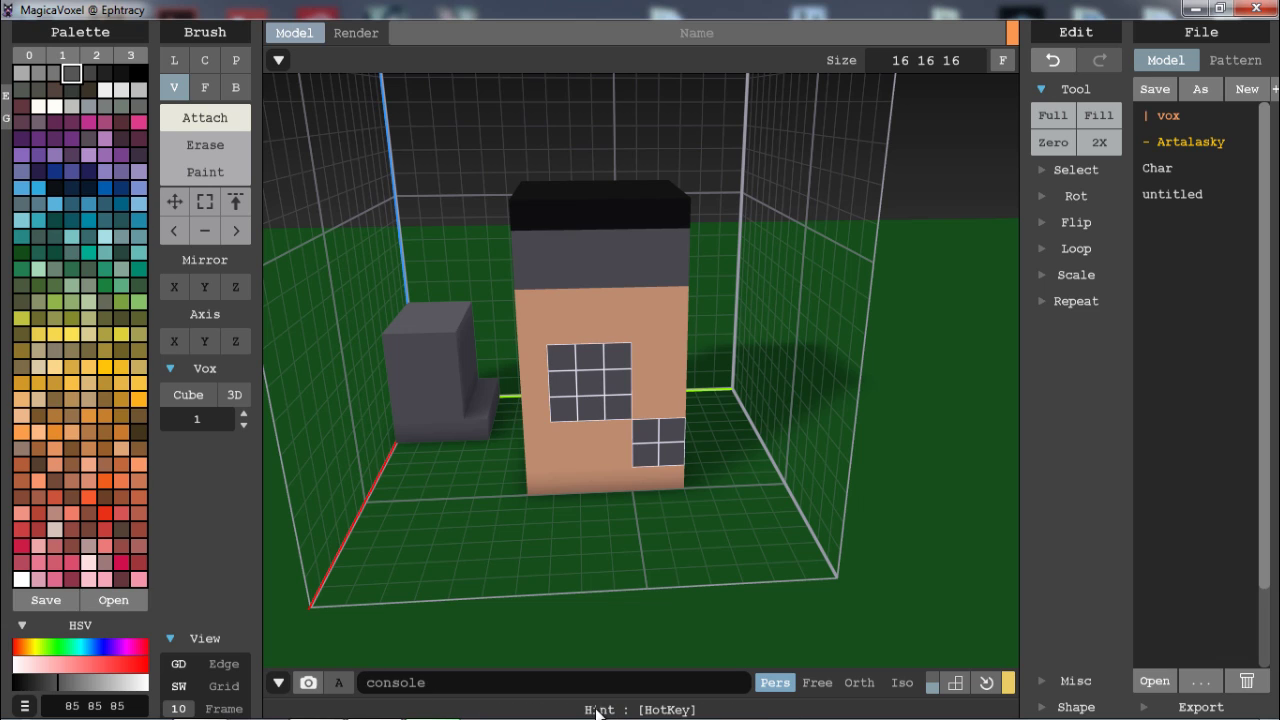
{"action": "left_click", "coordinate": [279, 683]}
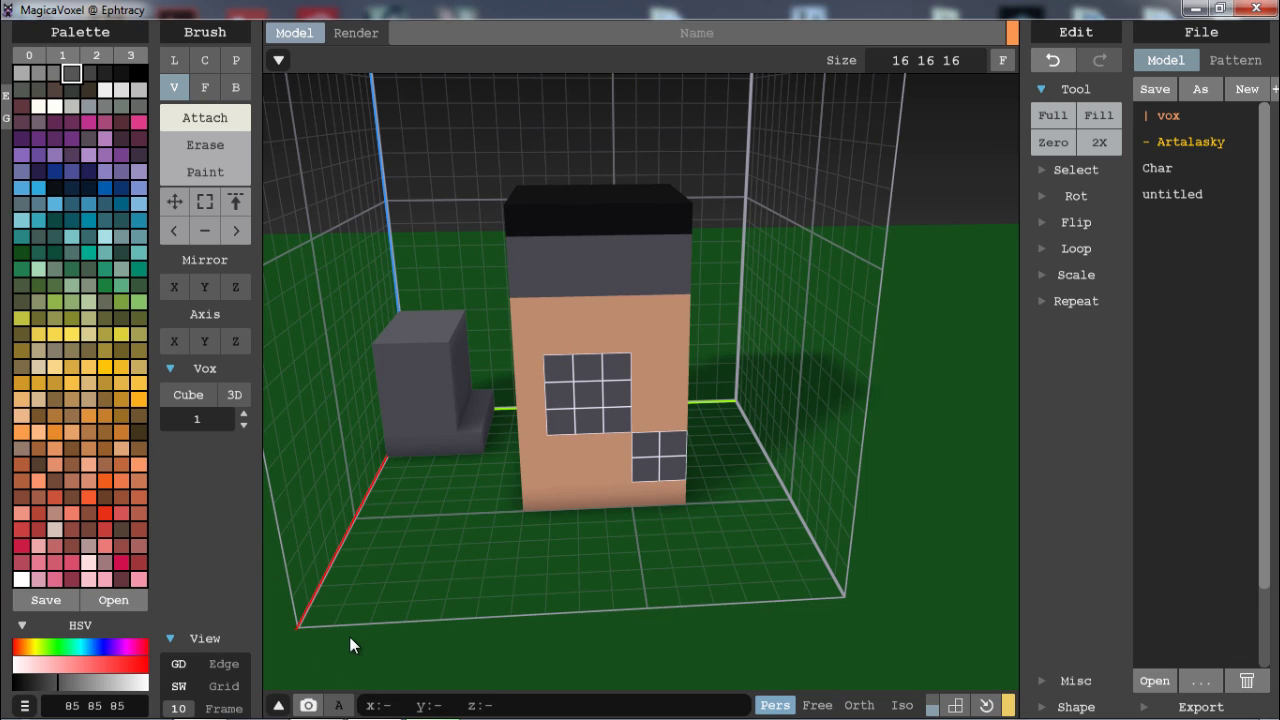
{"action": "left_click_drag", "start_coordinate": [472, 538], "coordinate": [486, 557]}
{"action": "key", "text": "ctrl+z"}
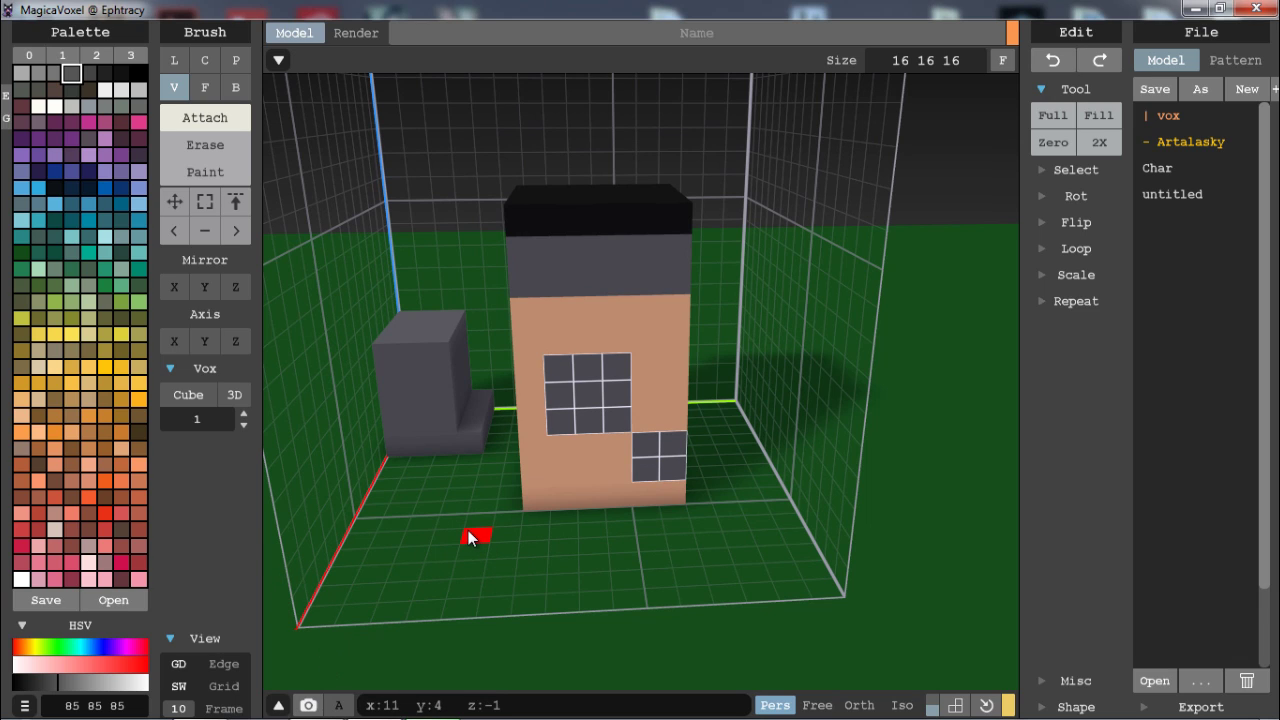
{"action": "key", "text": "ctrl+d"}
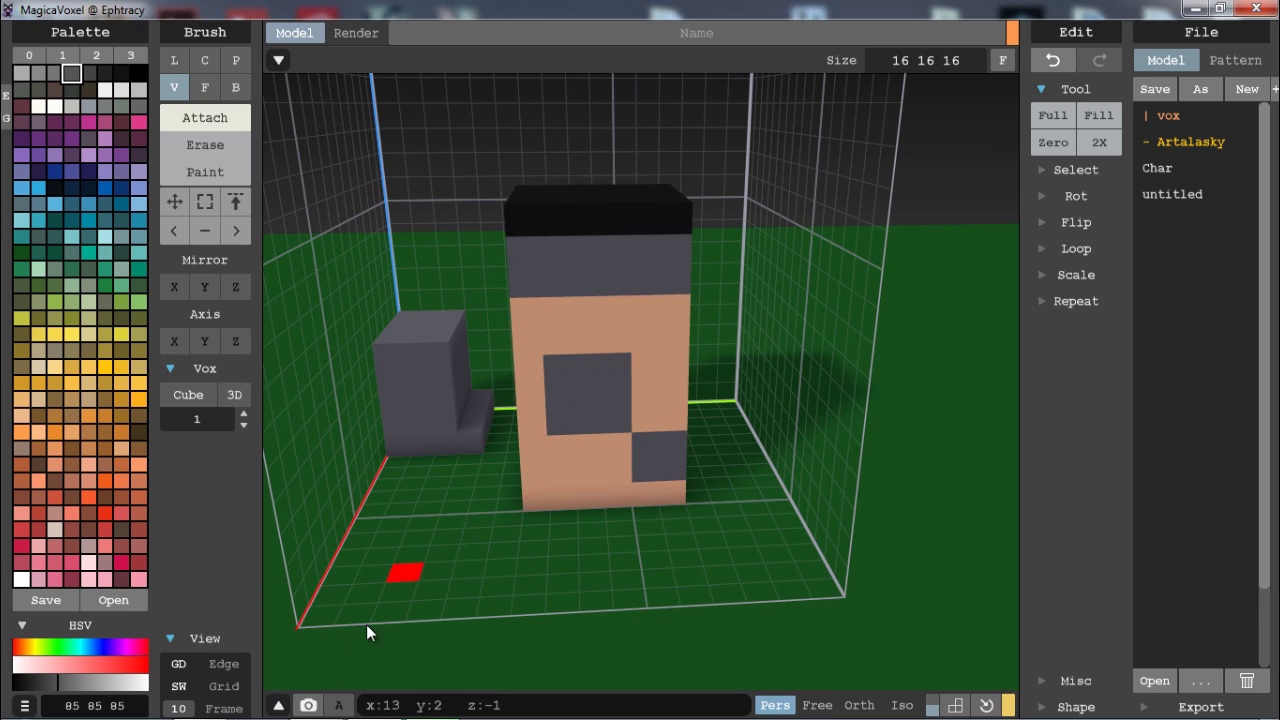
- Save a PNG screenshot of the model view to the export folder and toggle the screenshot alpha channel on and off
{"action": "left_click", "coordinate": [309, 706]}
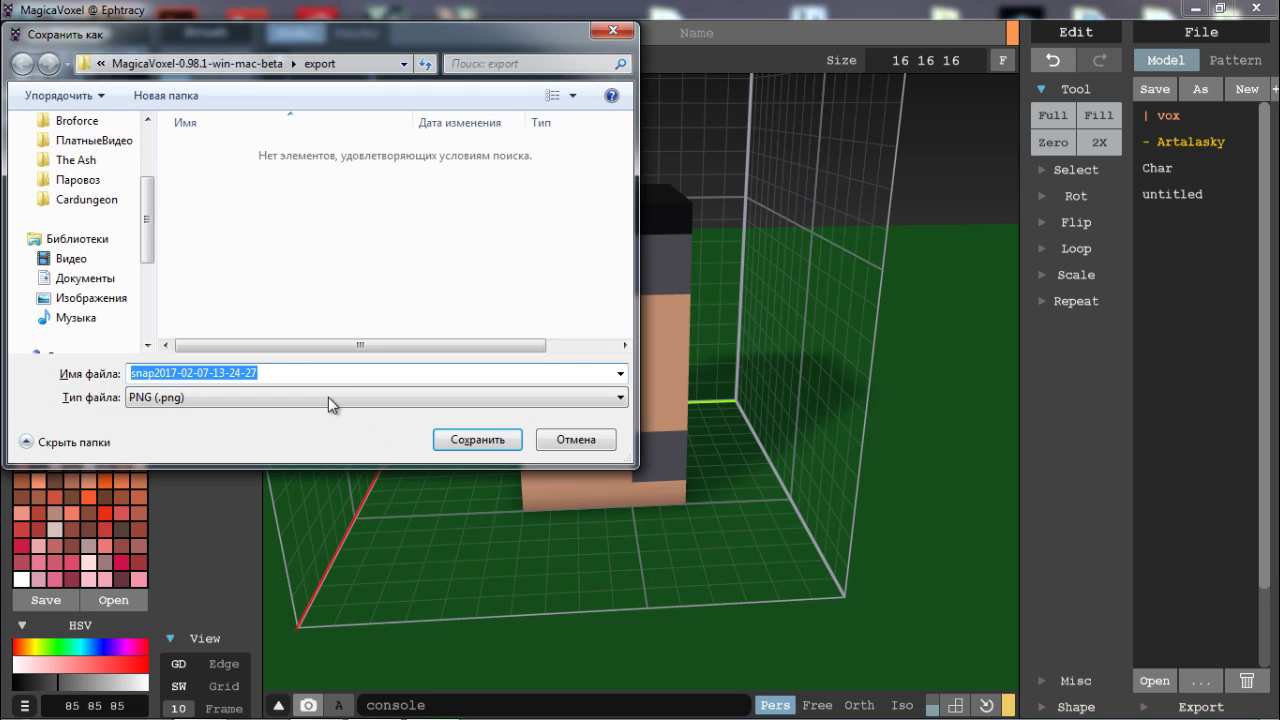
{"action": "key", "text": "Return"}
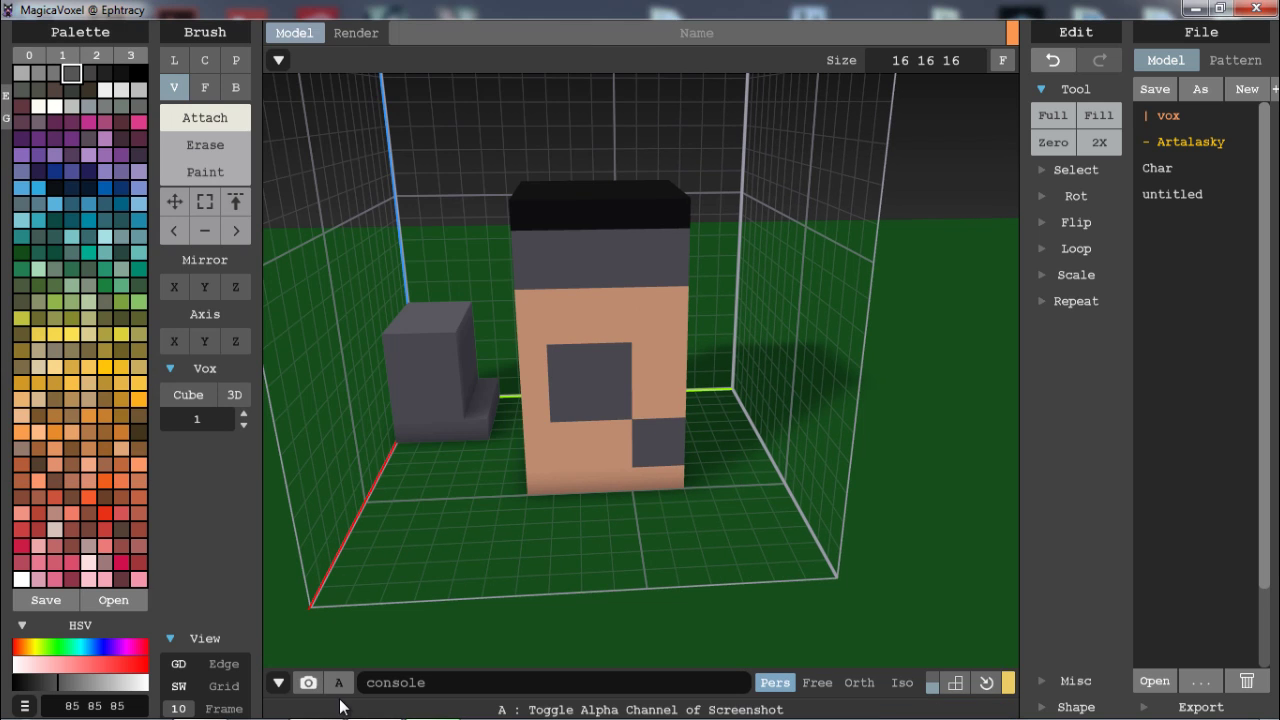
{"action": "left_click", "coordinate": [340, 700]}
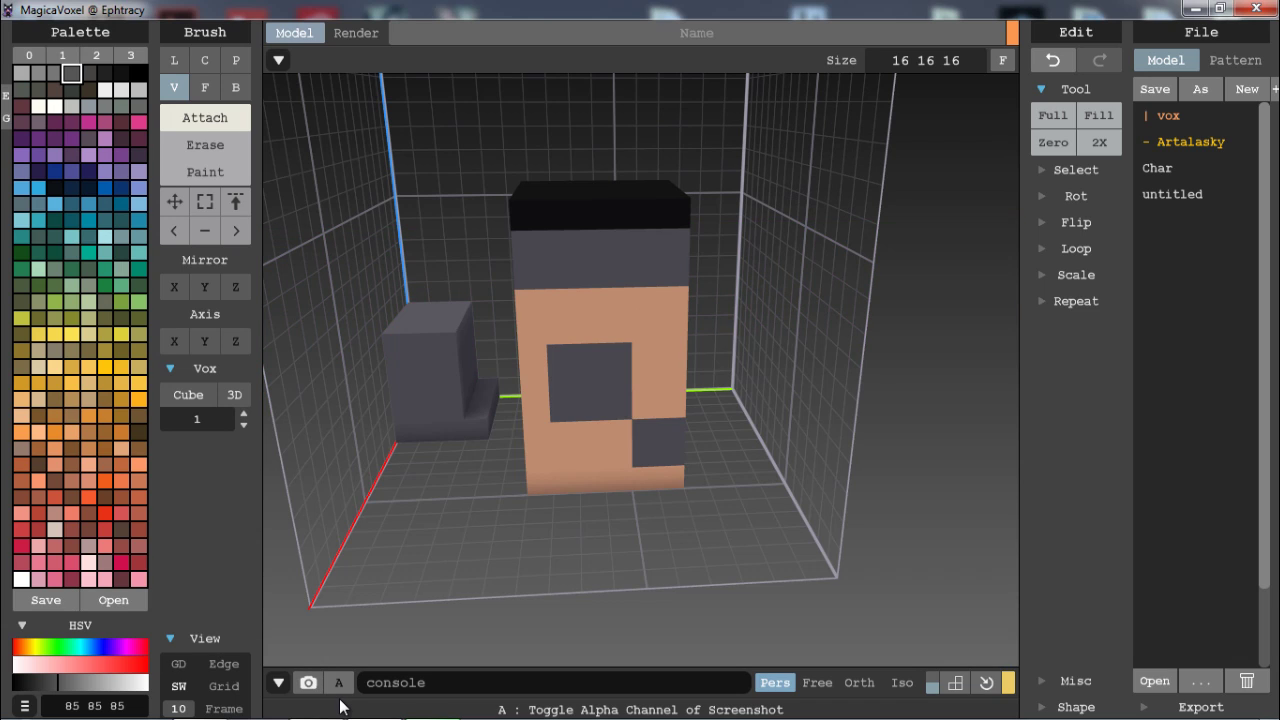
{"action": "left_click", "coordinate": [340, 700]}
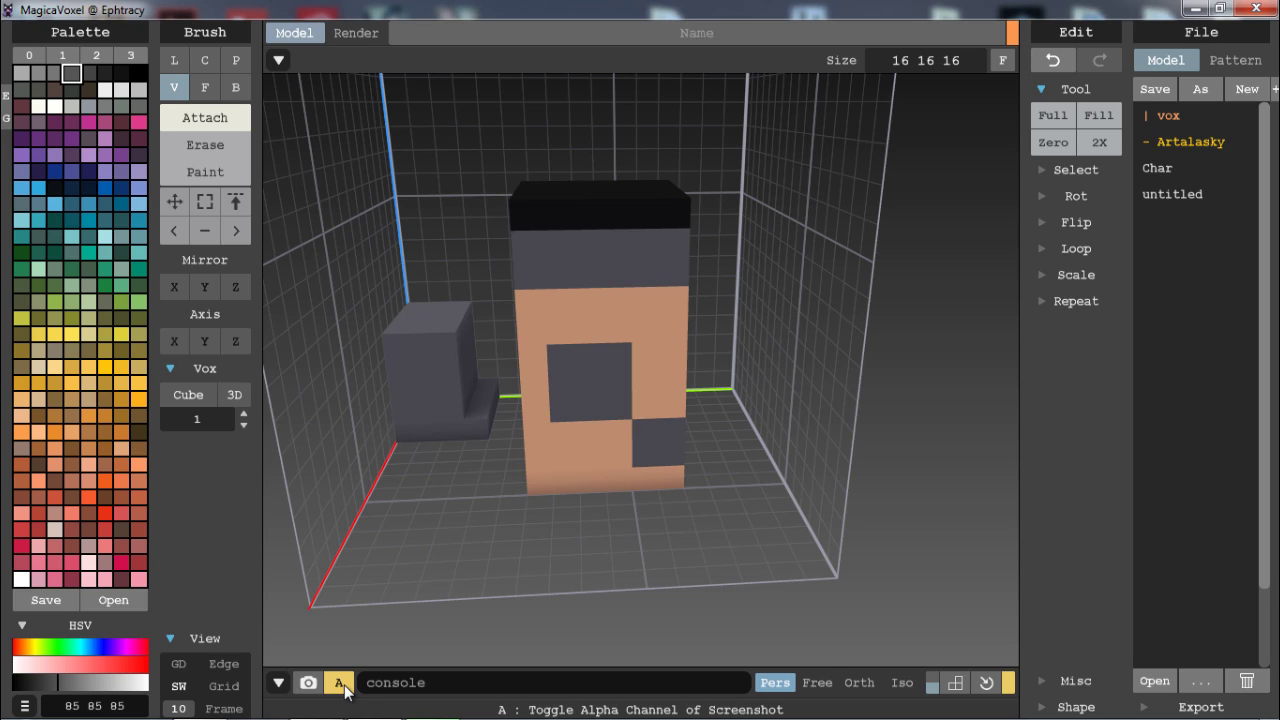
{"action": "left_click", "coordinate": [343, 688]}
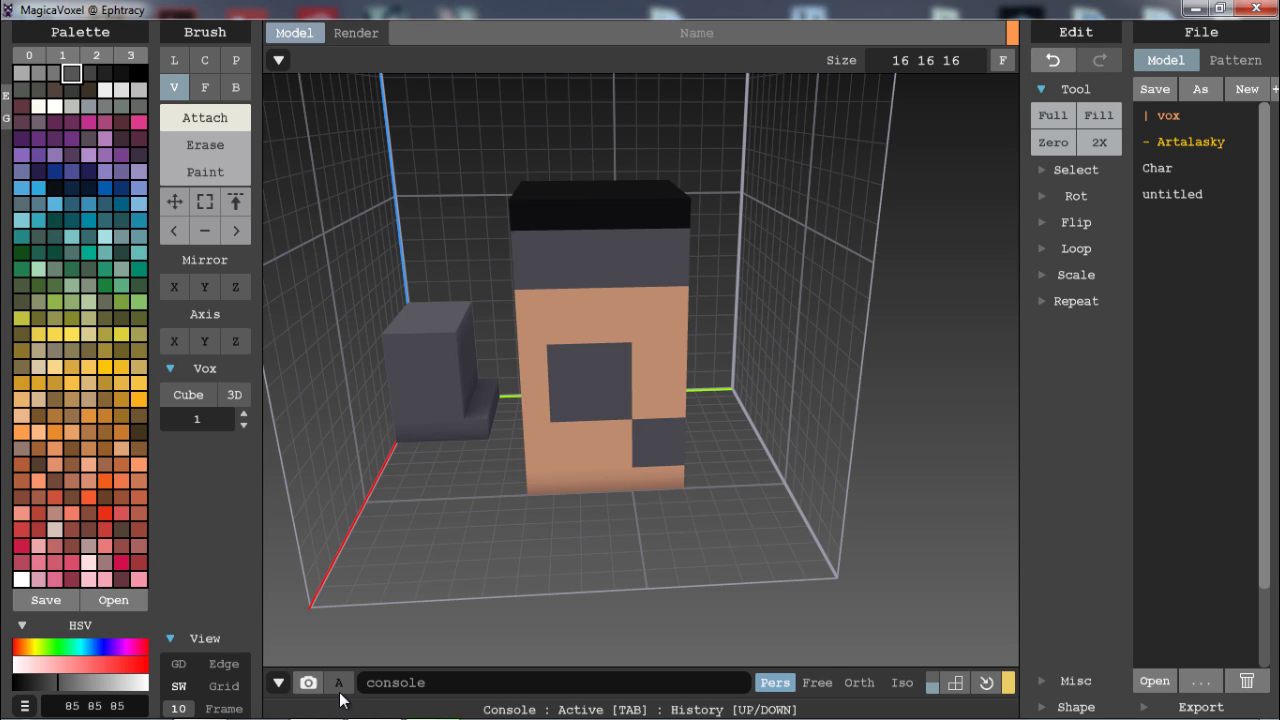
- Switch to the browser, read through the MagicaVoxel console commands table from selection to shader commands, and return to MagicaVoxel
{"action": "key", "text": "Tab"}
{"action": "key", "text": "alt+Tab"}
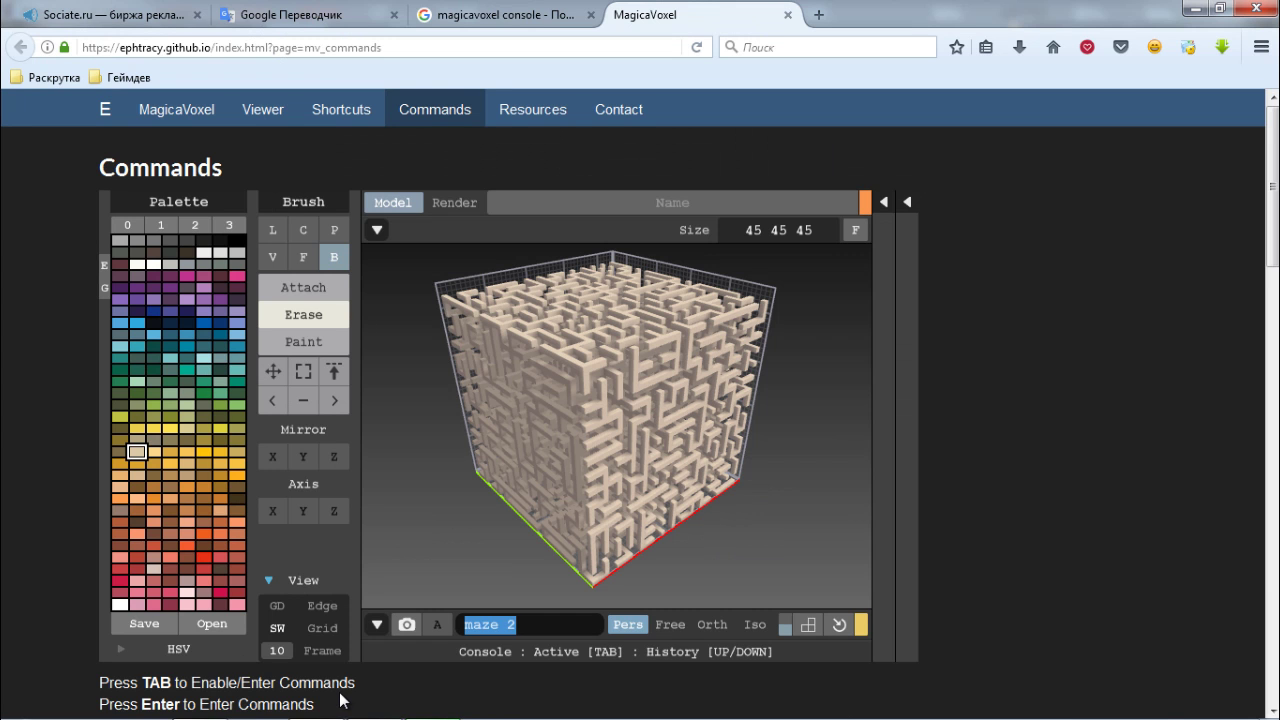
{"action": "scroll", "coordinate": [340, 700], "scroll_direction": "down", "scroll_amount": 4}
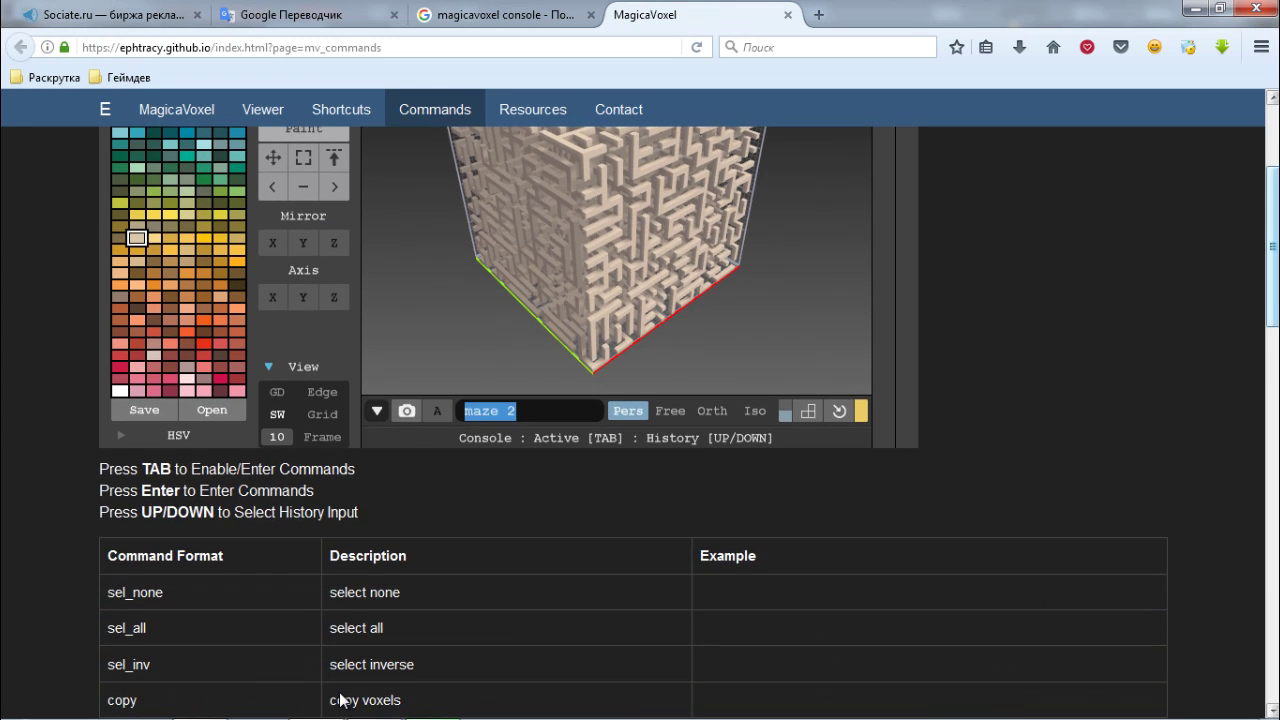
{"action": "scroll", "coordinate": [340, 700], "scroll_direction": "down", "scroll_amount": 8}
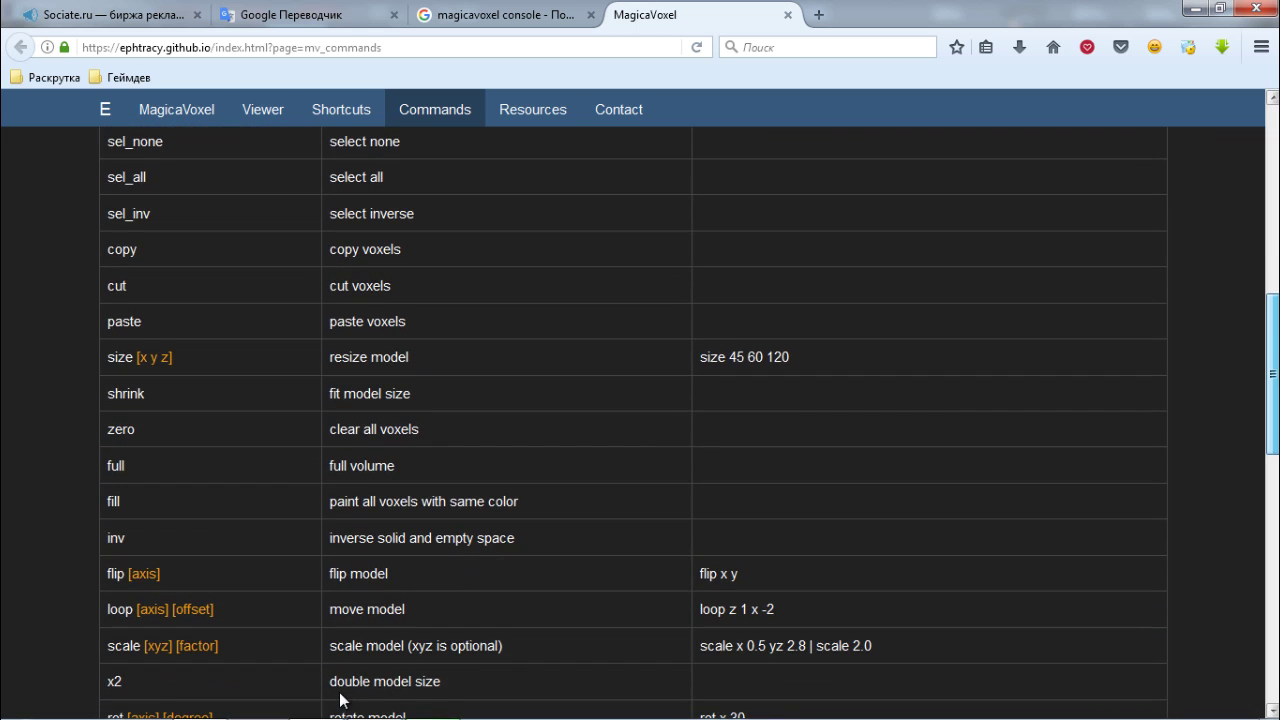
{"action": "scroll", "coordinate": [340, 700], "scroll_direction": "down", "scroll_amount": 4}
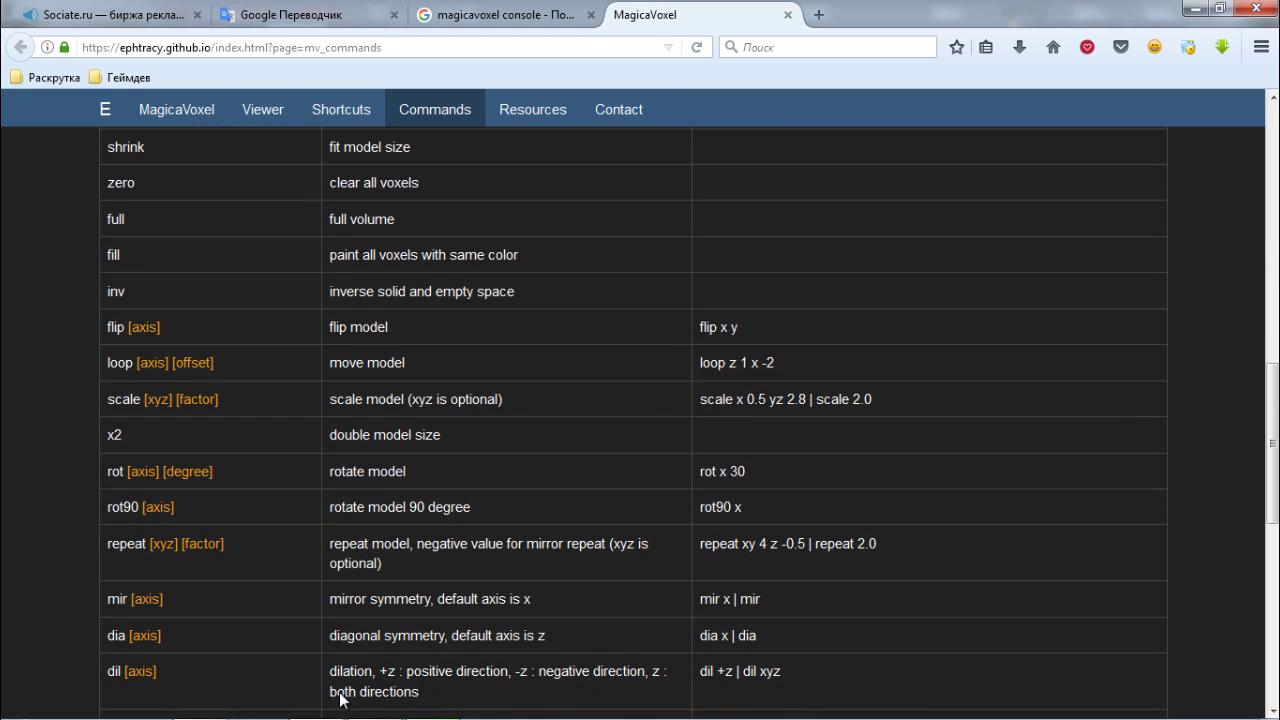
{"action": "scroll", "coordinate": [340, 700], "scroll_direction": "down", "scroll_amount": 3}
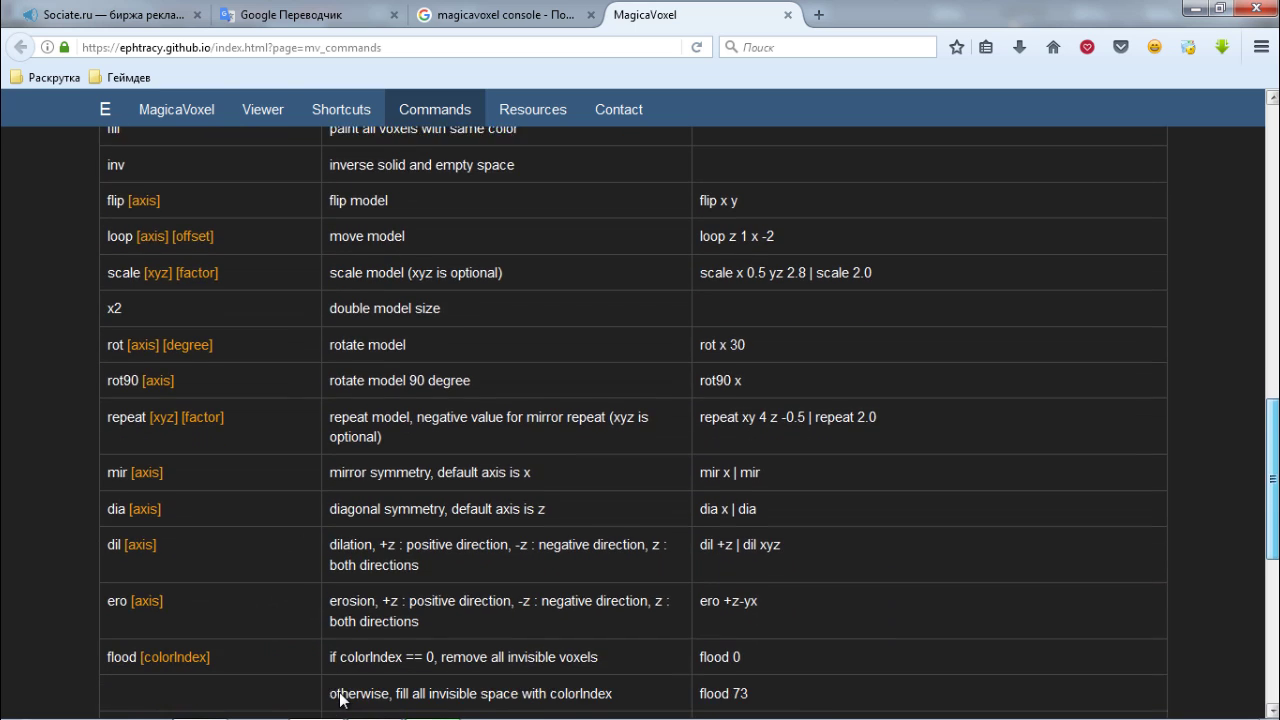
{"action": "scroll", "coordinate": [340, 700], "scroll_direction": "down", "scroll_amount": 6}
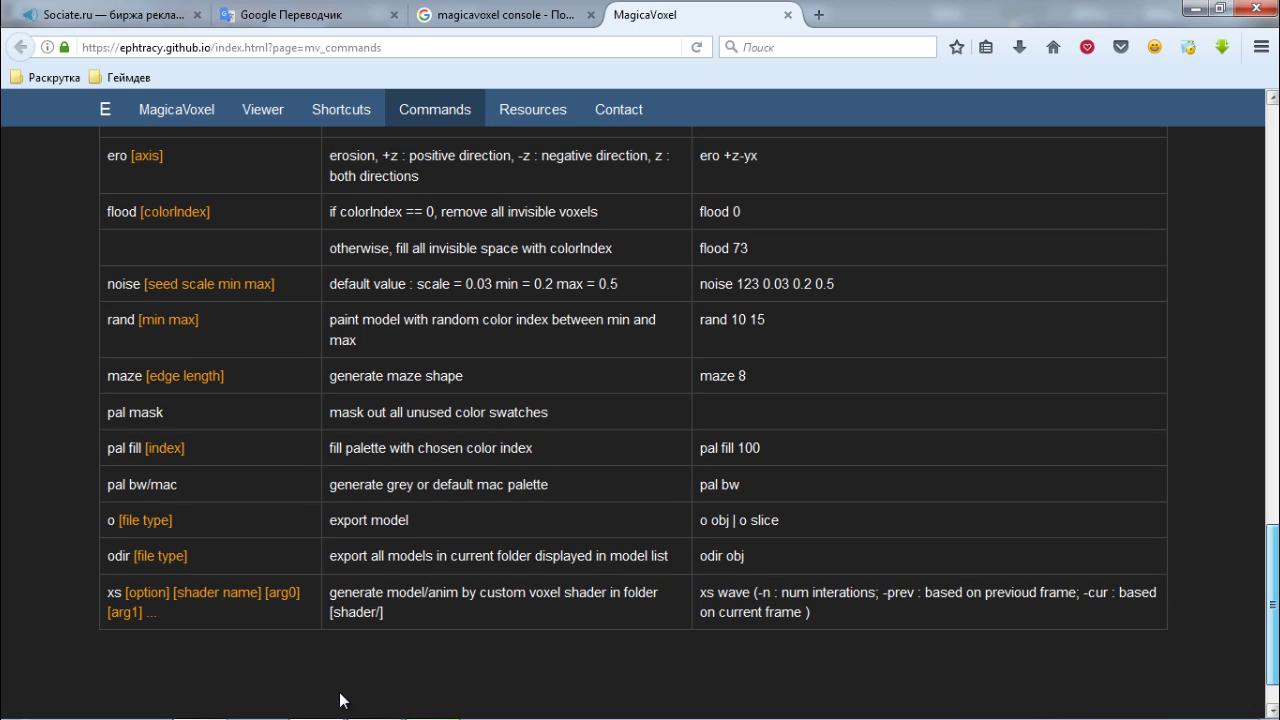
{"action": "key", "text": "alt+Tab"}
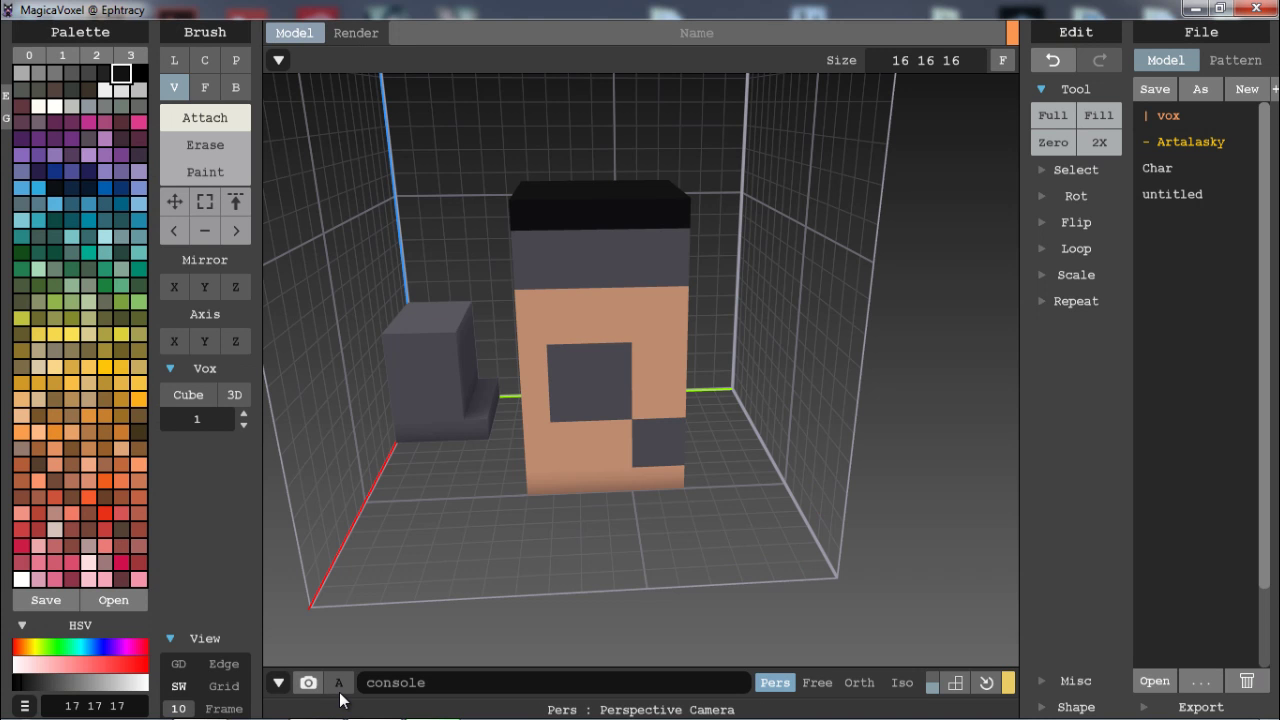
- Switch the camera to Free mode and orbit the model, then change the camera to Orthographic
{"action": "left_click", "coordinate": [817, 682]}
{"action": "mouse_move", "coordinate": [817, 600]}
{"action": "right_mouse_down"}
{"action": "mouse_move", "coordinate": [845, 399]}
{"action": "mouse_move", "coordinate": [893, 443]}
{"action": "mouse_move", "coordinate": [860, 447]}
{"action": "mouse_move", "coordinate": [876, 431]}
{"action": "right_mouse_up"}
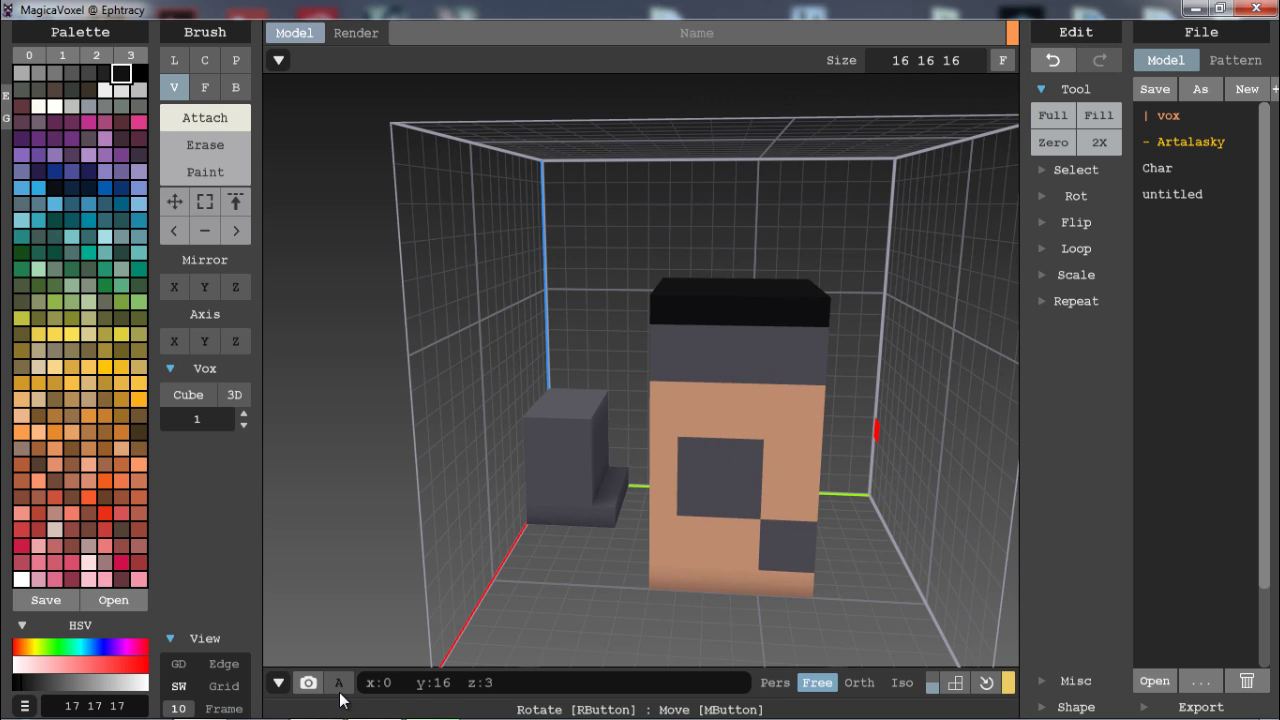
{"action": "left_click", "coordinate": [859, 682]}
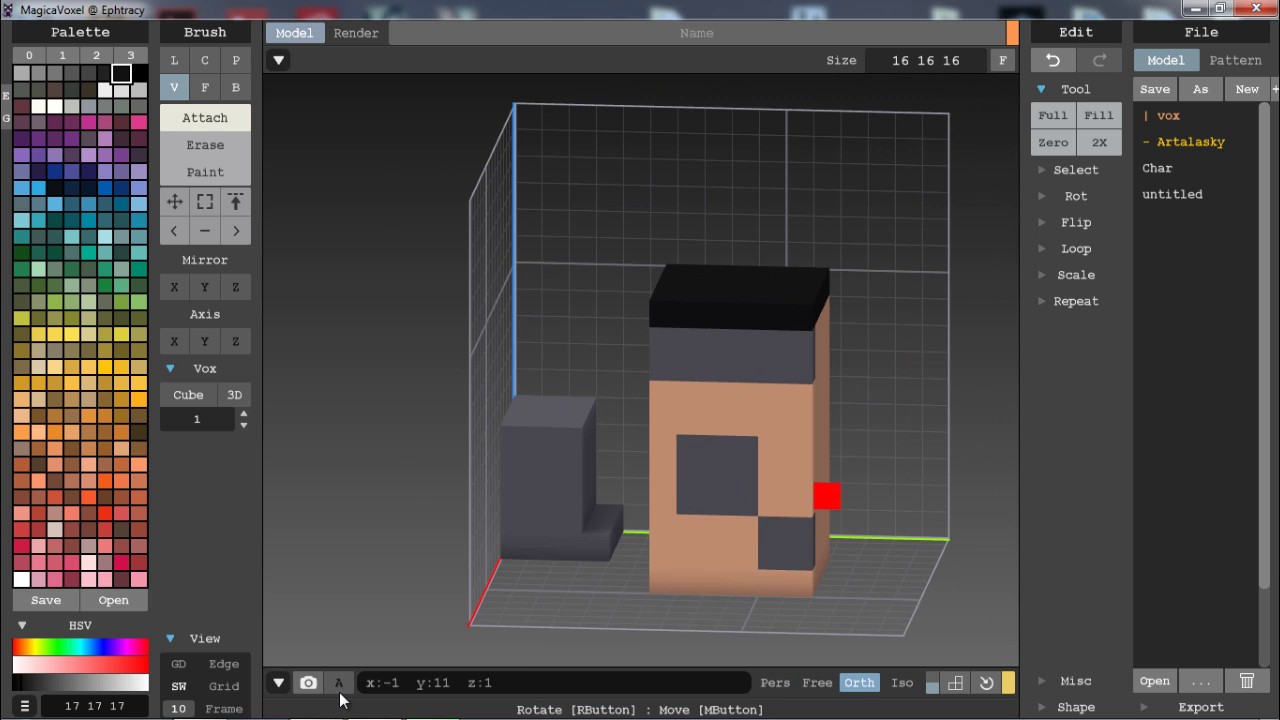
- Change the camera to Isometric projection and examine the model by rotating and zooming the view
{"action": "mouse_move", "coordinate": [824, 494]}
{"action": "right_mouse_down"}
{"action": "mouse_move", "coordinate": [855, 509]}
{"action": "mouse_move", "coordinate": [738, 474]}
{"action": "mouse_move", "coordinate": [623, 403]}
{"action": "mouse_move", "coordinate": [851, 459]}
{"action": "mouse_move", "coordinate": [637, 403]}
{"action": "mouse_move", "coordinate": [494, 406]}
{"action": "mouse_move", "coordinate": [711, 571]}
{"action": "mouse_move", "coordinate": [814, 309]}
{"action": "mouse_move", "coordinate": [366, 356]}
{"action": "mouse_move", "coordinate": [520, 374]}
{"action": "mouse_move", "coordinate": [823, 351]}
{"action": "mouse_move", "coordinate": [784, 375]}
{"action": "right_mouse_up"}
{"action": "left_click", "coordinate": [901, 682]}
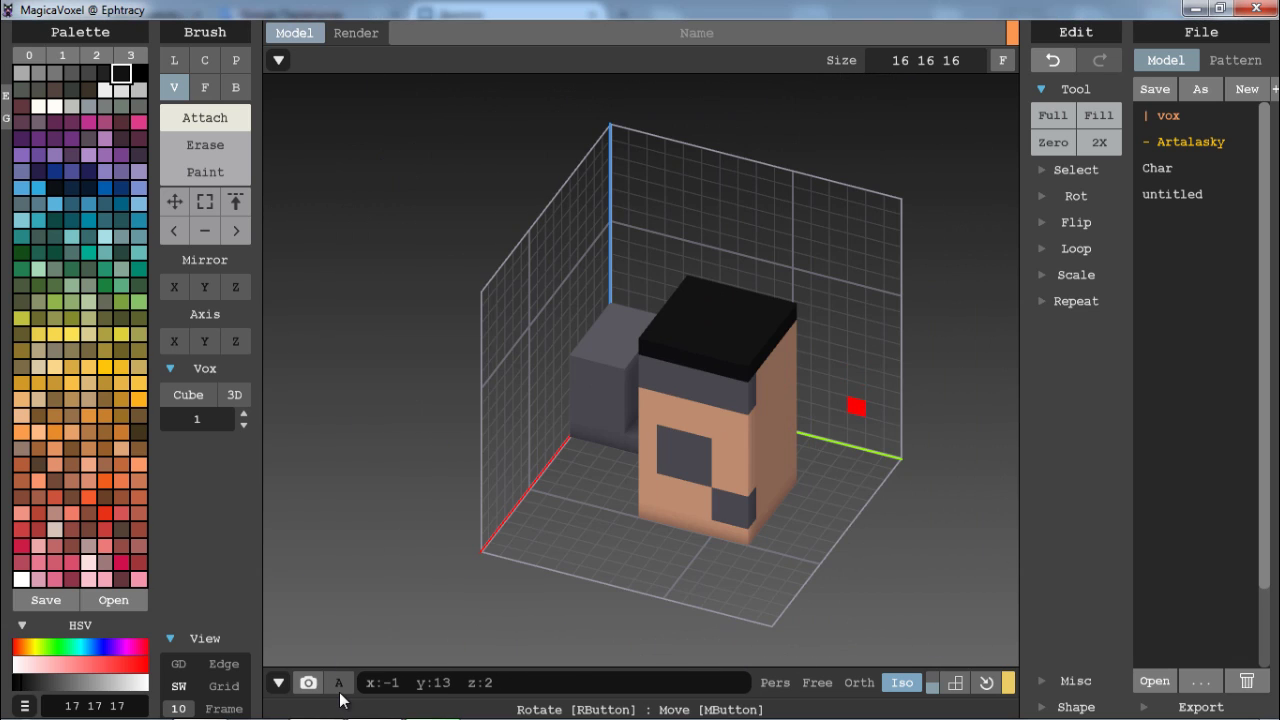
{"action": "mouse_move", "coordinate": [830, 407]}
{"action": "right_mouse_down"}
{"action": "mouse_move", "coordinate": [330, 365]}
{"action": "mouse_move", "coordinate": [723, 503]}
{"action": "mouse_move", "coordinate": [874, 440]}
{"action": "mouse_move", "coordinate": [744, 525]}
{"action": "mouse_move", "coordinate": [771, 349]}
{"action": "mouse_move", "coordinate": [836, 395]}
{"action": "right_mouse_up"}
{"action": "scroll", "coordinate": [836, 395], "scroll_direction": "up", "scroll_amount": 5}
{"action": "scroll", "coordinate": [836, 395], "scroll_direction": "down", "scroll_amount": 7}
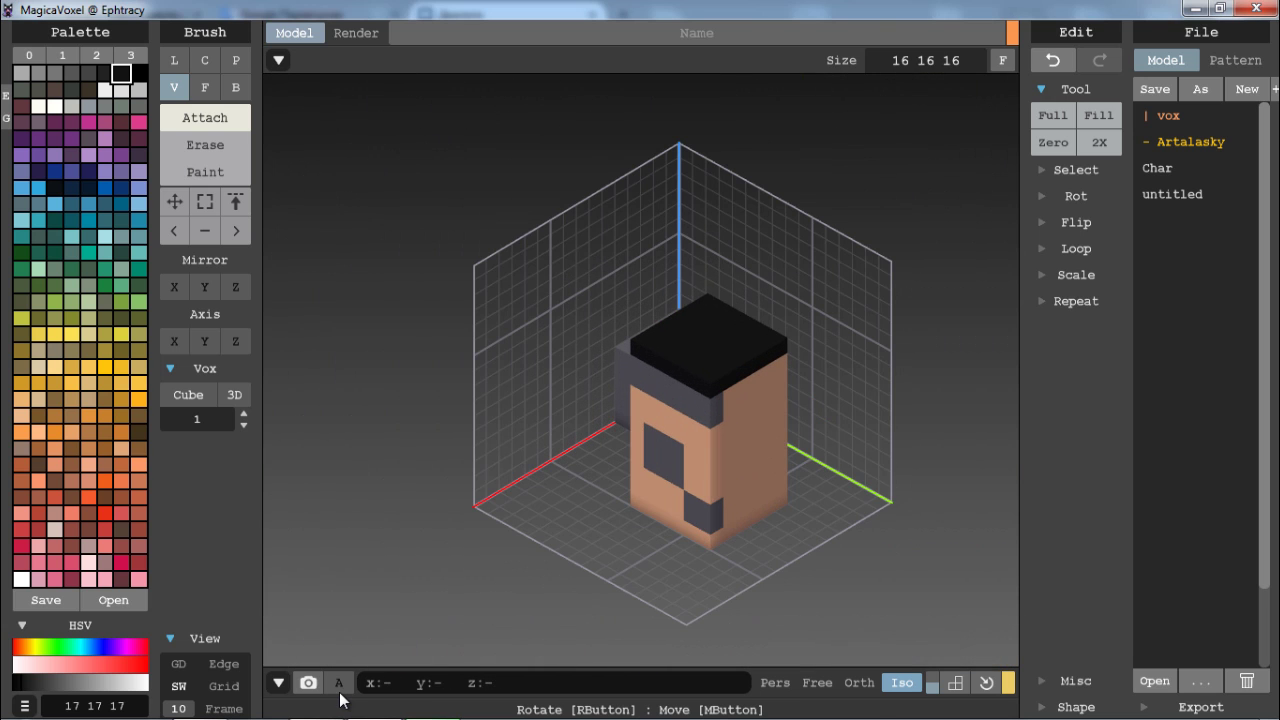
- Compare the Orthographic projection with Perspective, leaving the camera in Perspective
{"action": "left_click", "coordinate": [859, 682]}
{"action": "mouse_move", "coordinate": [857, 446]}
{"action": "right_mouse_down"}
{"action": "mouse_move", "coordinate": [806, 380]}
{"action": "mouse_move", "coordinate": [940, 375]}
{"action": "mouse_move", "coordinate": [896, 585]}
{"action": "mouse_move", "coordinate": [666, 437]}
{"action": "mouse_move", "coordinate": [680, 320]}
{"action": "mouse_move", "coordinate": [869, 323]}
{"action": "mouse_move", "coordinate": [894, 453]}
{"action": "mouse_move", "coordinate": [865, 453]}
{"action": "right_mouse_up"}
{"action": "left_click", "coordinate": [774, 682]}
{"action": "mouse_move", "coordinate": [803, 489]}
{"action": "right_mouse_down"}
{"action": "mouse_move", "coordinate": [799, 375]}
{"action": "mouse_move", "coordinate": [569, 363]}
{"action": "mouse_move", "coordinate": [808, 386]}
{"action": "right_mouse_up"}
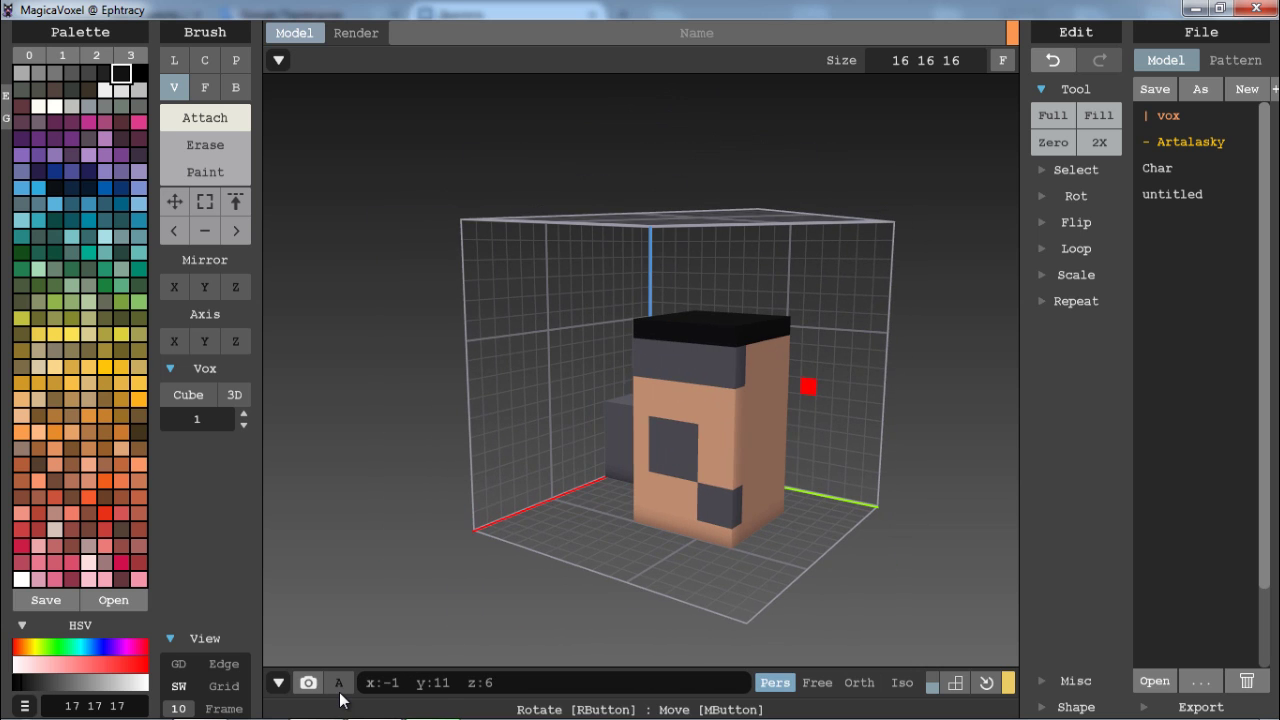
{"action": "right_click_drag", "start_coordinate": [523, 416], "coordinate": [531, 428]}
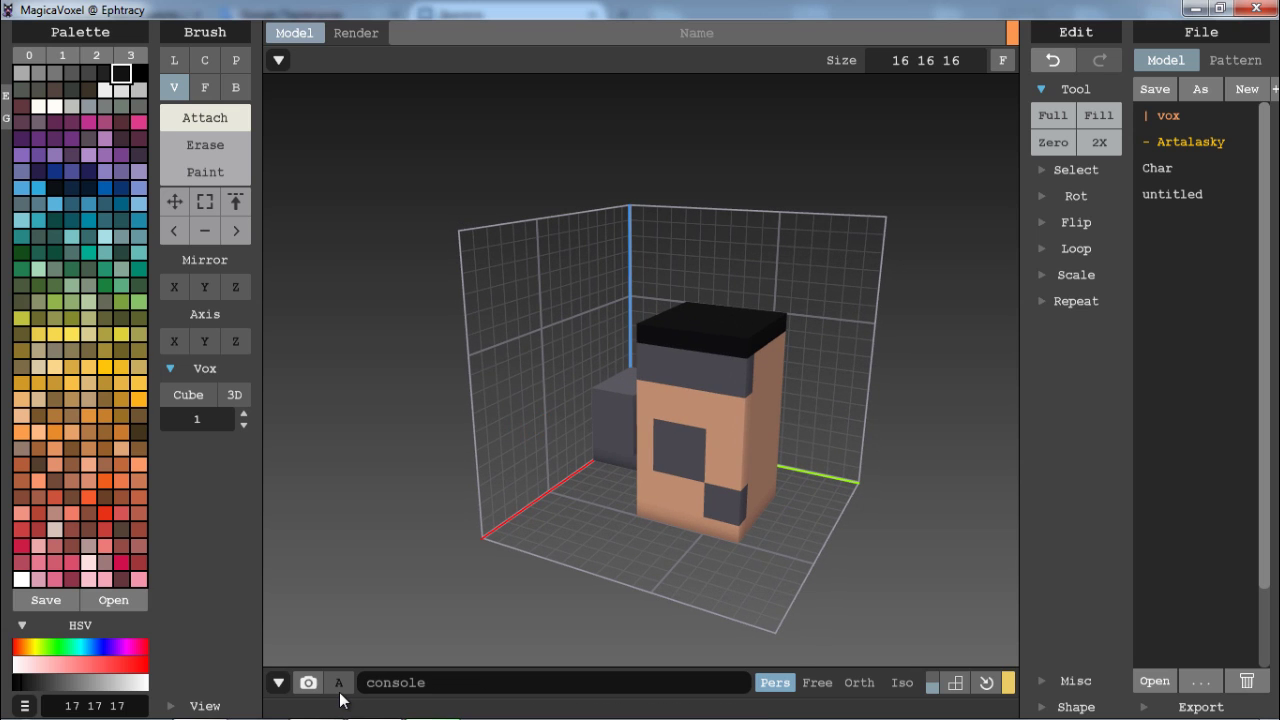
- Display the ground plane around the model and set its ground colour to the green 123 162 63
{"action": "key", "text": "ctrl+u"}
{"action": "key", "text": "ctrl+u"}
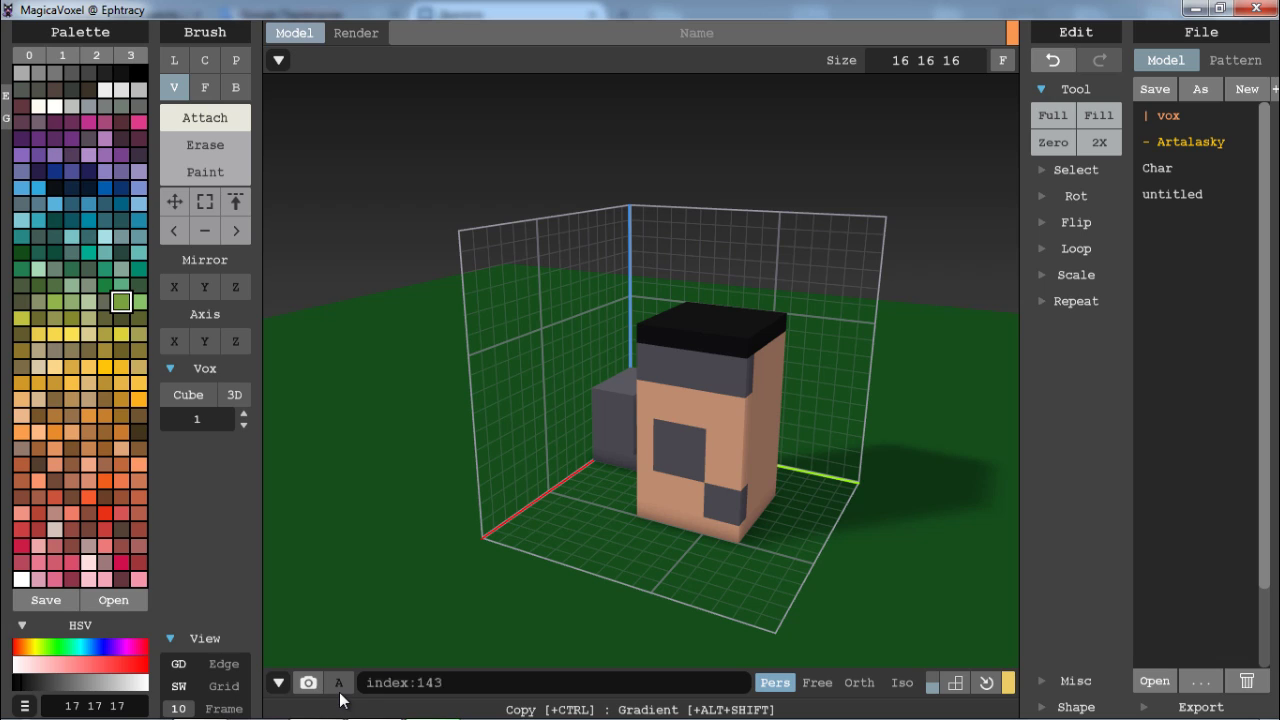
{"action": "left_click", "coordinate": [121, 301]}
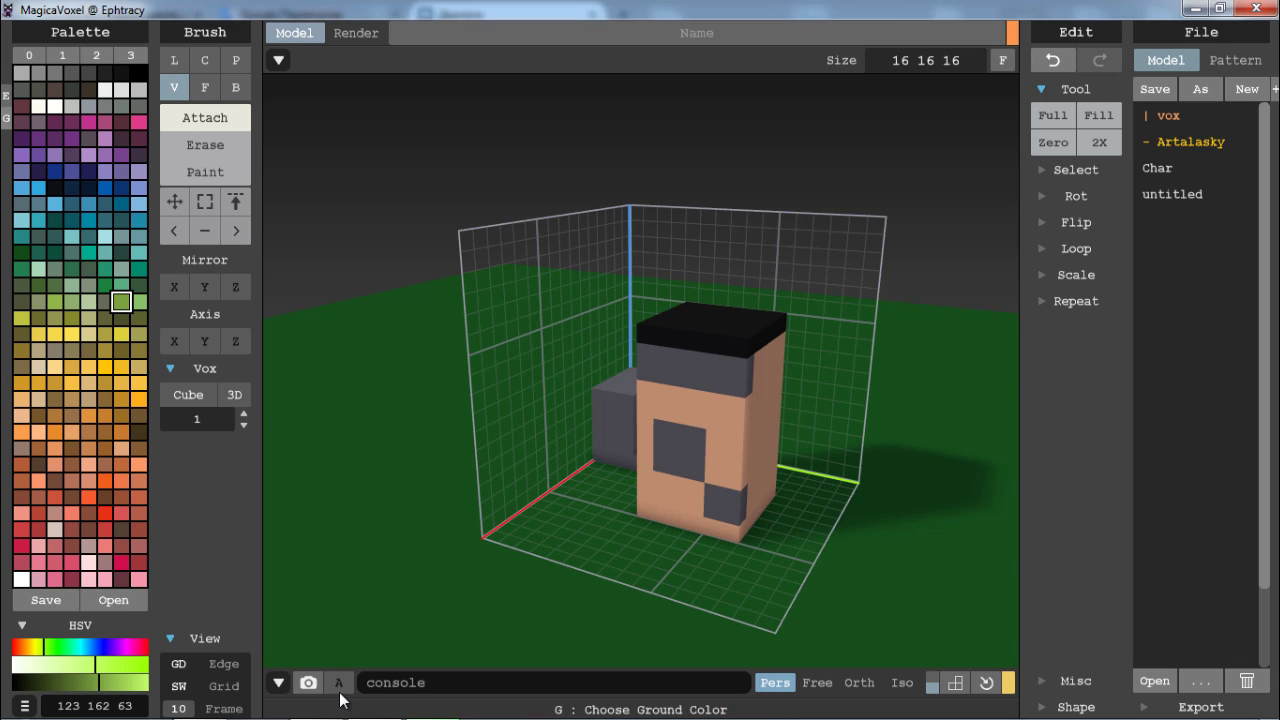
{"action": "left_click", "coordinate": [6, 118]}
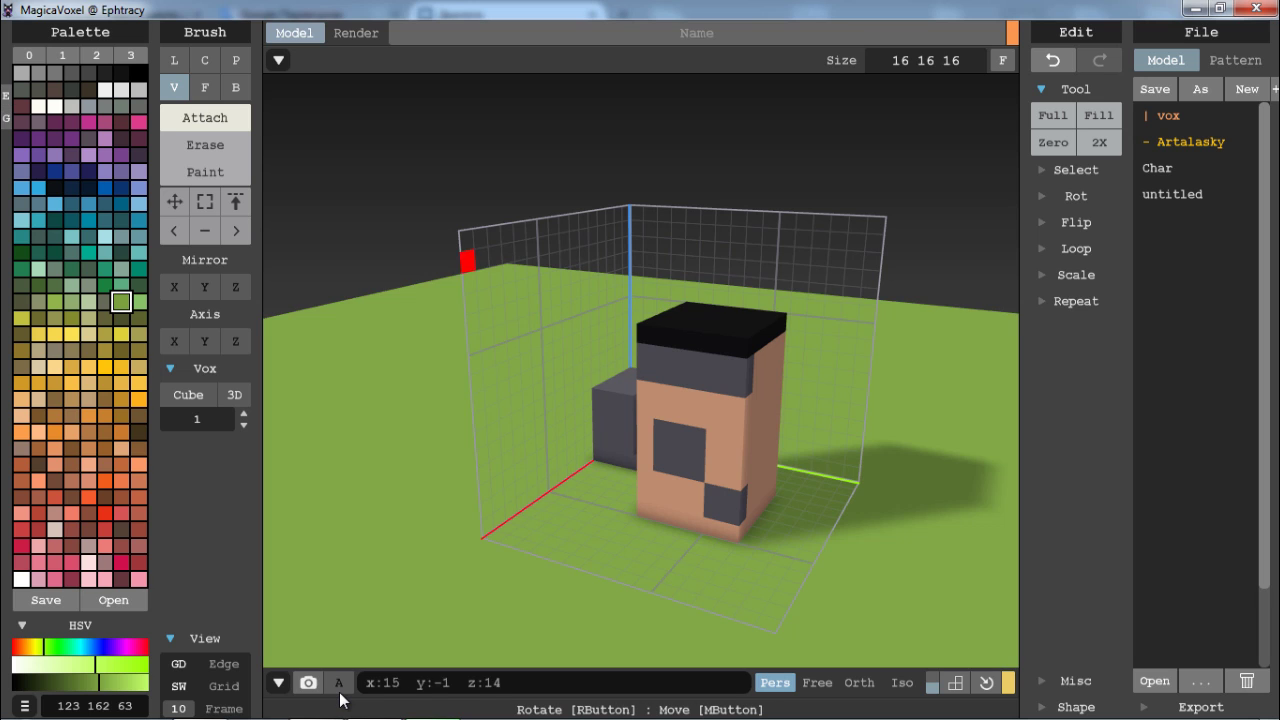
{"action": "middle_click_drag", "start_coordinate": [505, 408], "coordinate": [523, 402]}
- Pick the teal palette colour 0 137 167 and toggle the model's shadow display off and on
{"action": "left_click", "coordinate": [88, 220]}
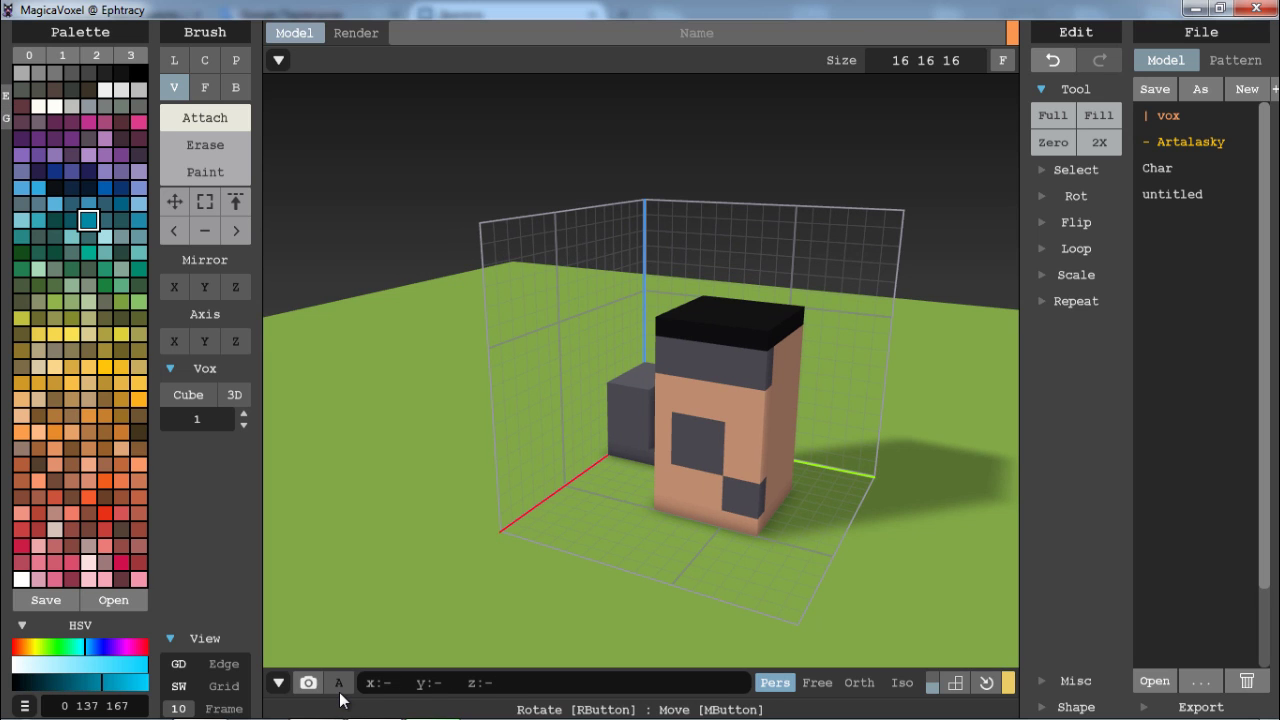
{"action": "right_click_drag", "start_coordinate": [600, 262], "coordinate": [677, 220]}
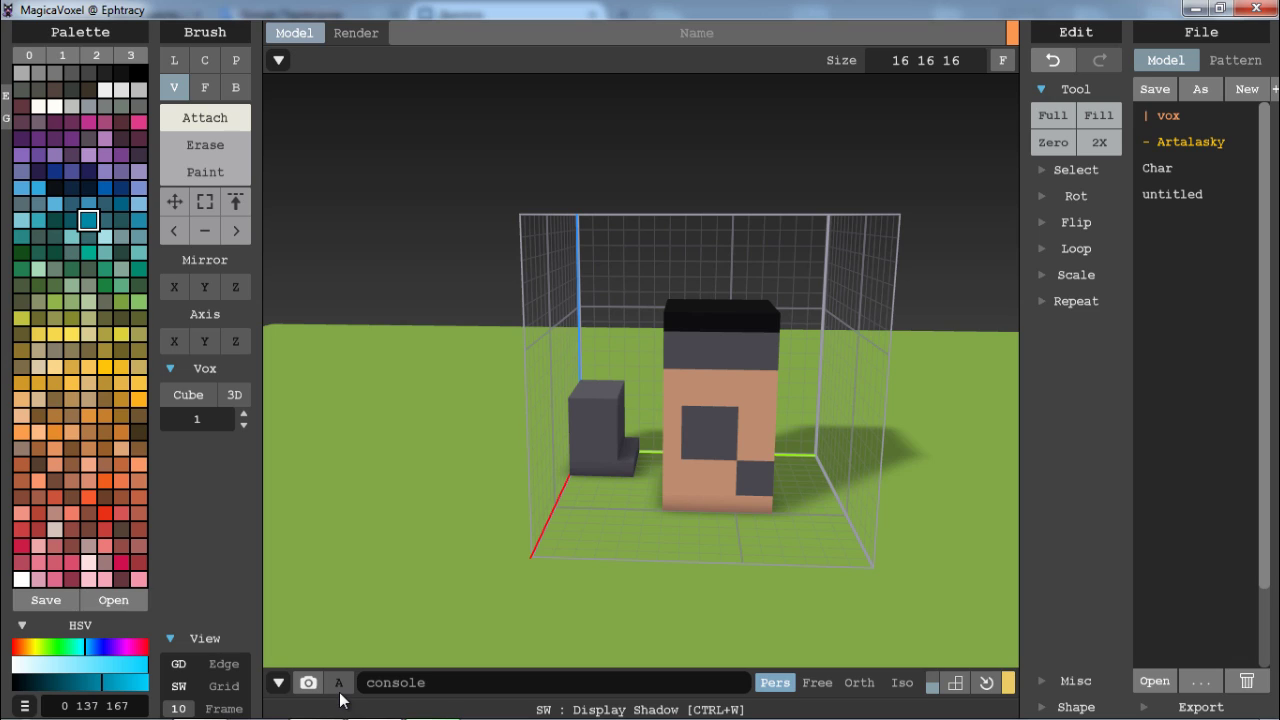
{"action": "left_click", "coordinate": [178, 686]}
{"action": "left_click", "coordinate": [178, 686]}
{"action": "left_click", "coordinate": [178, 686]}
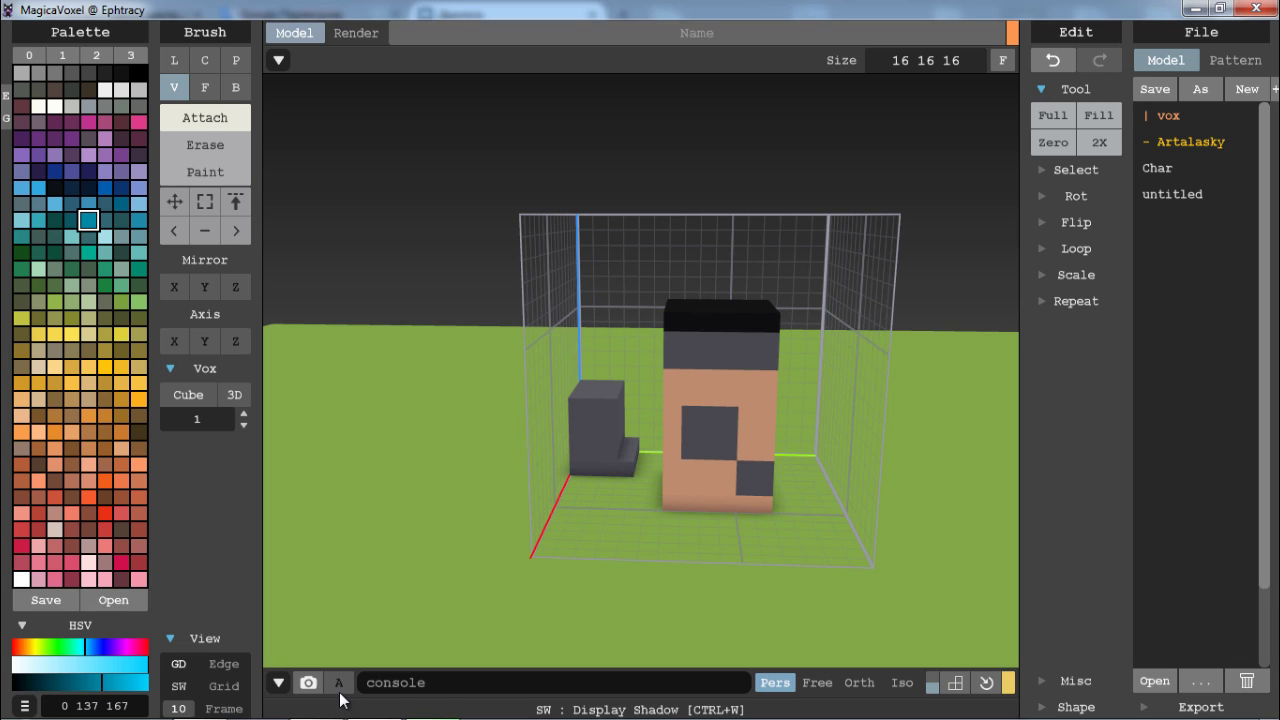
{"action": "left_click", "coordinate": [178, 686]}
- Display the model's edges, try the yellow 221 210 59 as edge colour, and change it to near-black 17 17 17
{"action": "left_click", "coordinate": [223, 664]}
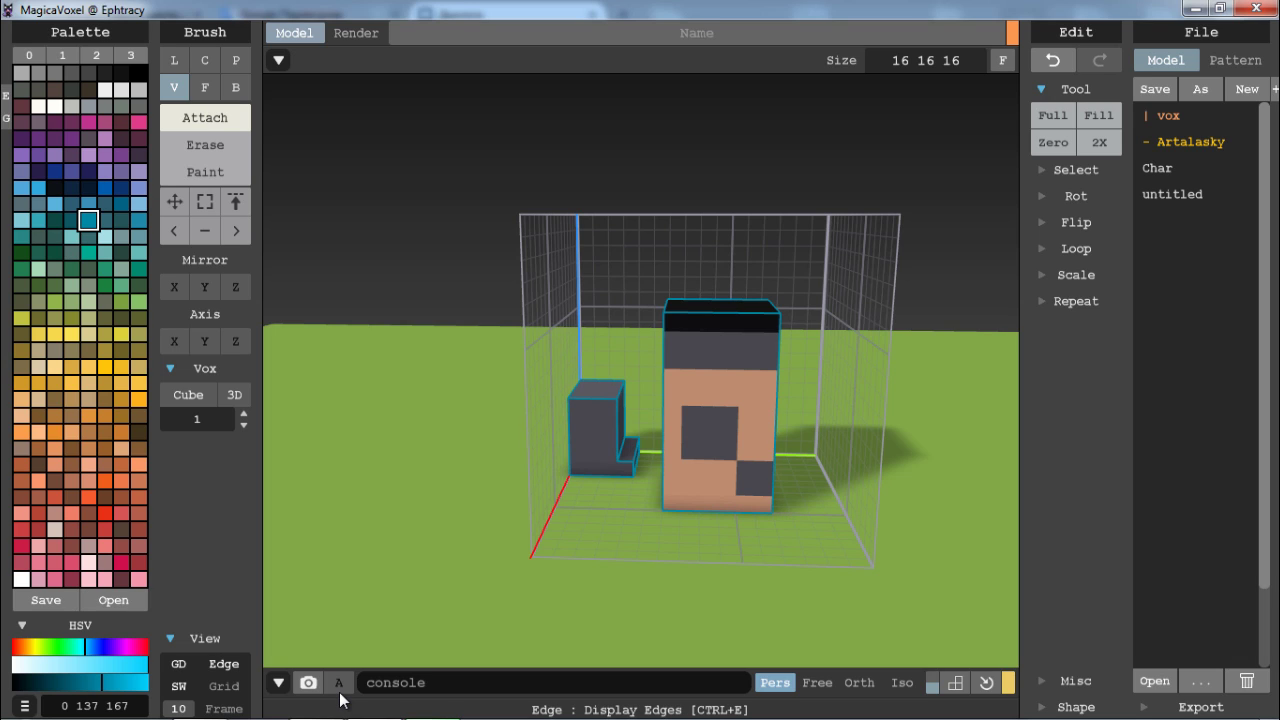
{"action": "mouse_move", "coordinate": [586, 314]}
{"action": "right_mouse_down"}
{"action": "mouse_move", "coordinate": [574, 372]}
{"action": "mouse_move", "coordinate": [385, 352]}
{"action": "mouse_move", "coordinate": [315, 300]}
{"action": "mouse_move", "coordinate": [400, 425]}
{"action": "mouse_move", "coordinate": [560, 350]}
{"action": "right_mouse_up"}
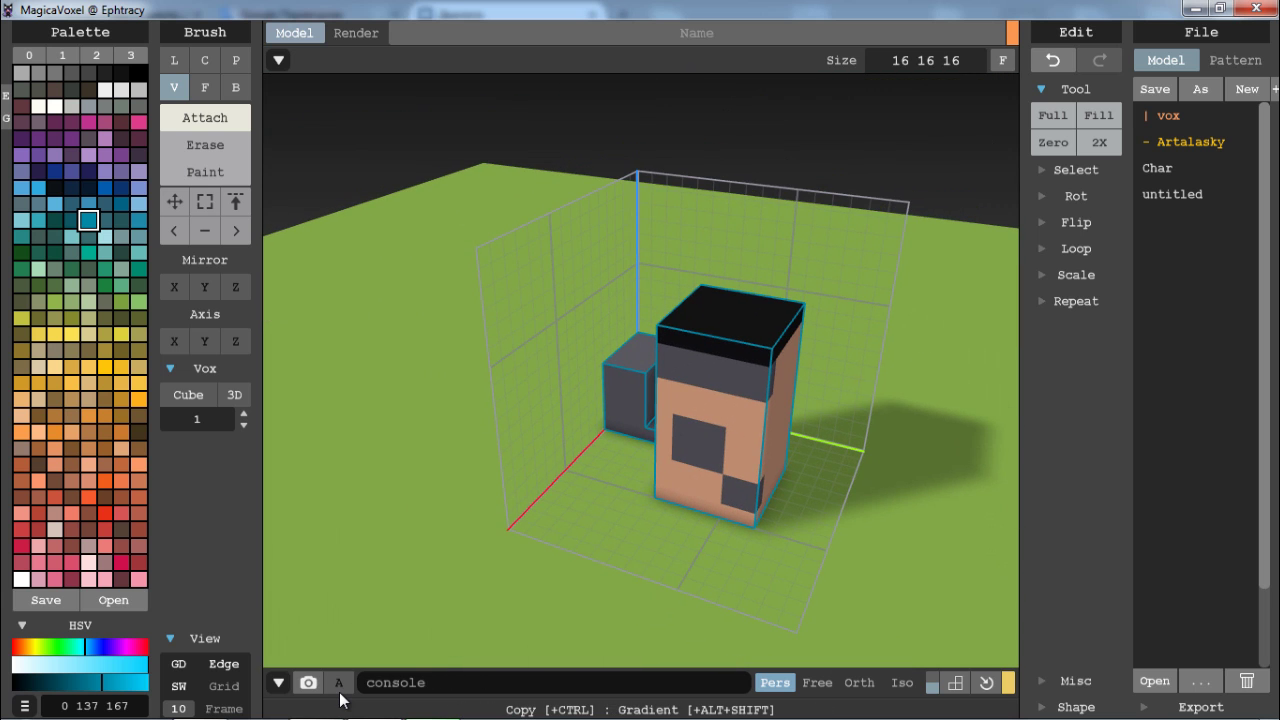
{"action": "left_click", "coordinate": [121, 171]}
{"action": "left_click", "coordinate": [121, 334]}
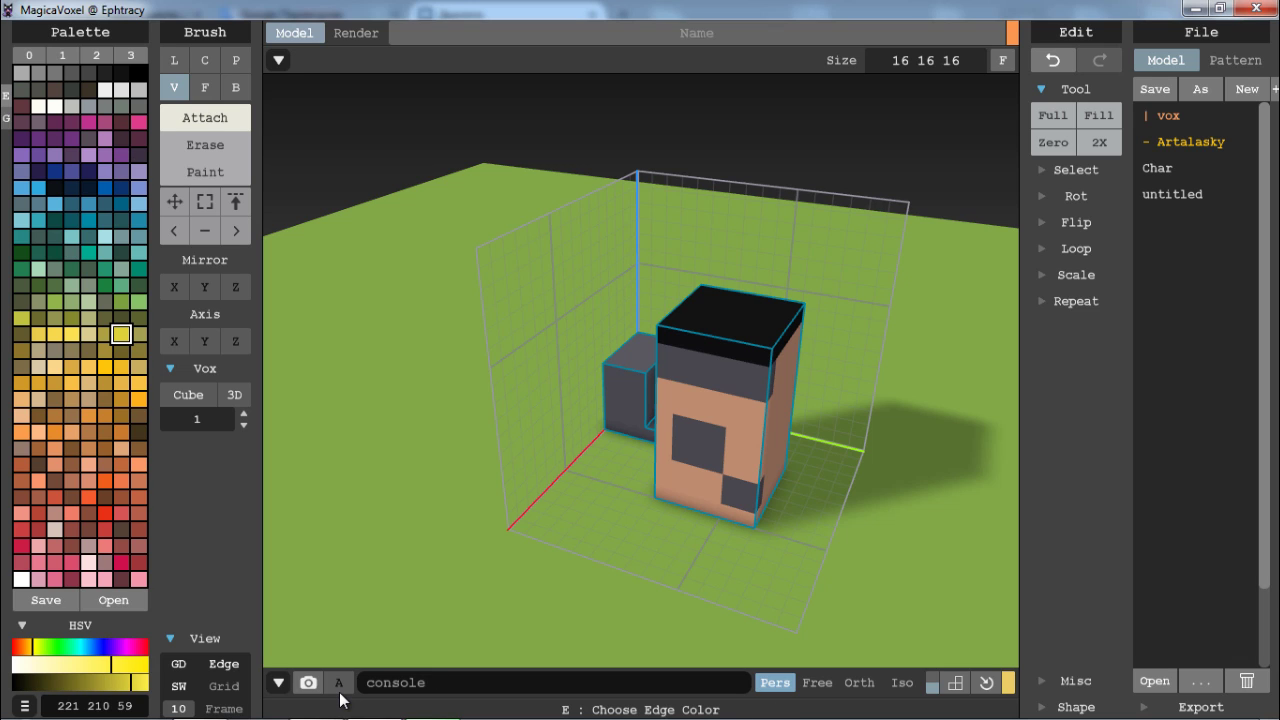
{"action": "left_click", "coordinate": [6, 96]}
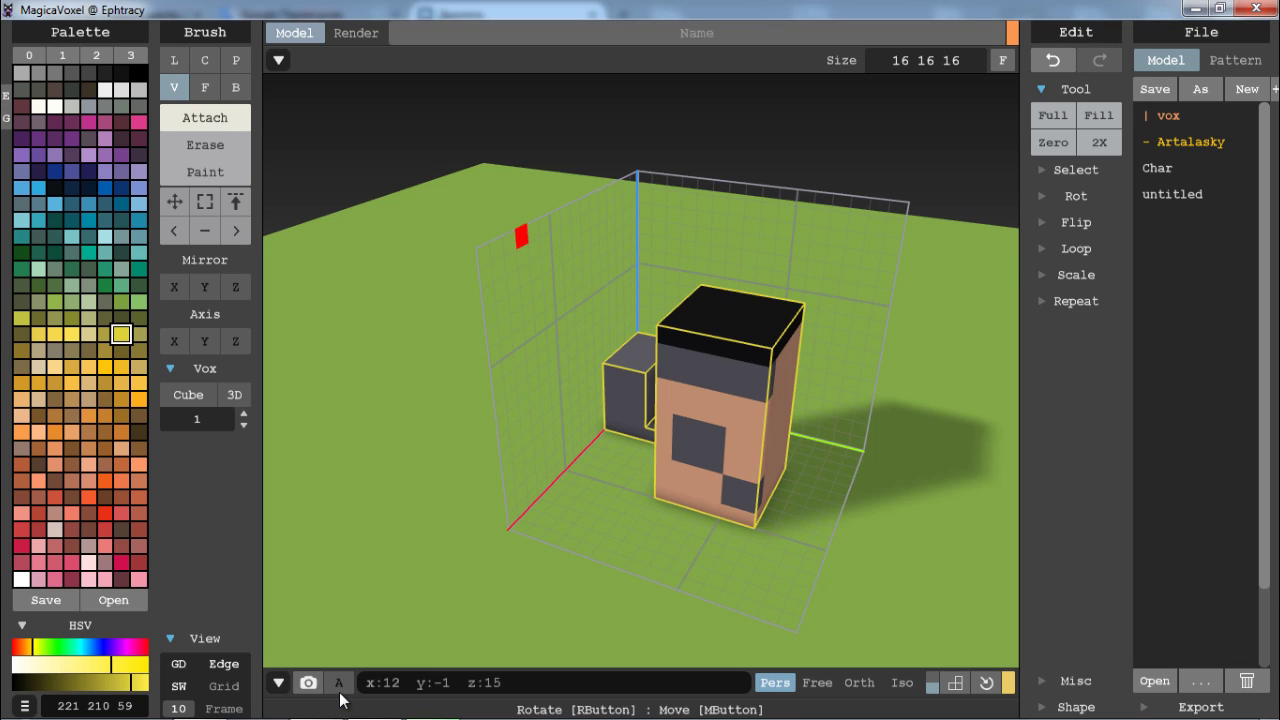
{"action": "right_click_drag", "start_coordinate": [520, 234], "coordinate": [579, 227]}
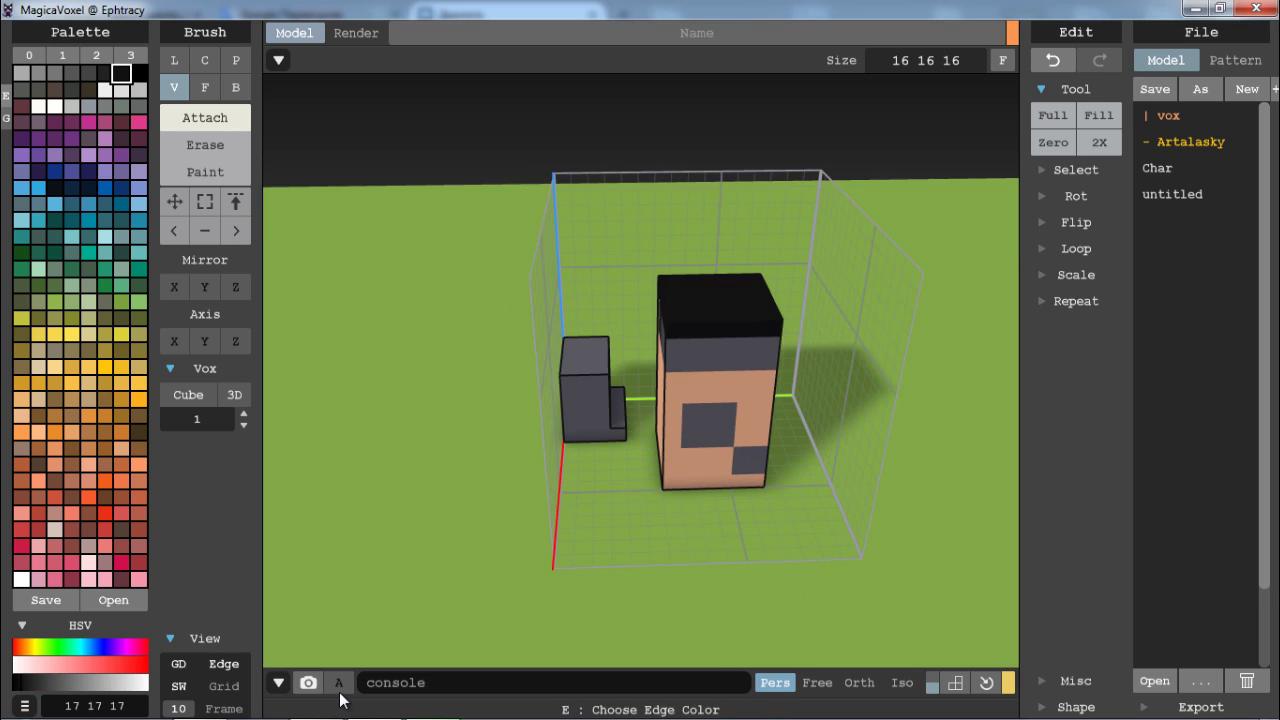
{"action": "right_click_drag", "start_coordinate": [609, 298], "coordinate": [552, 222]}
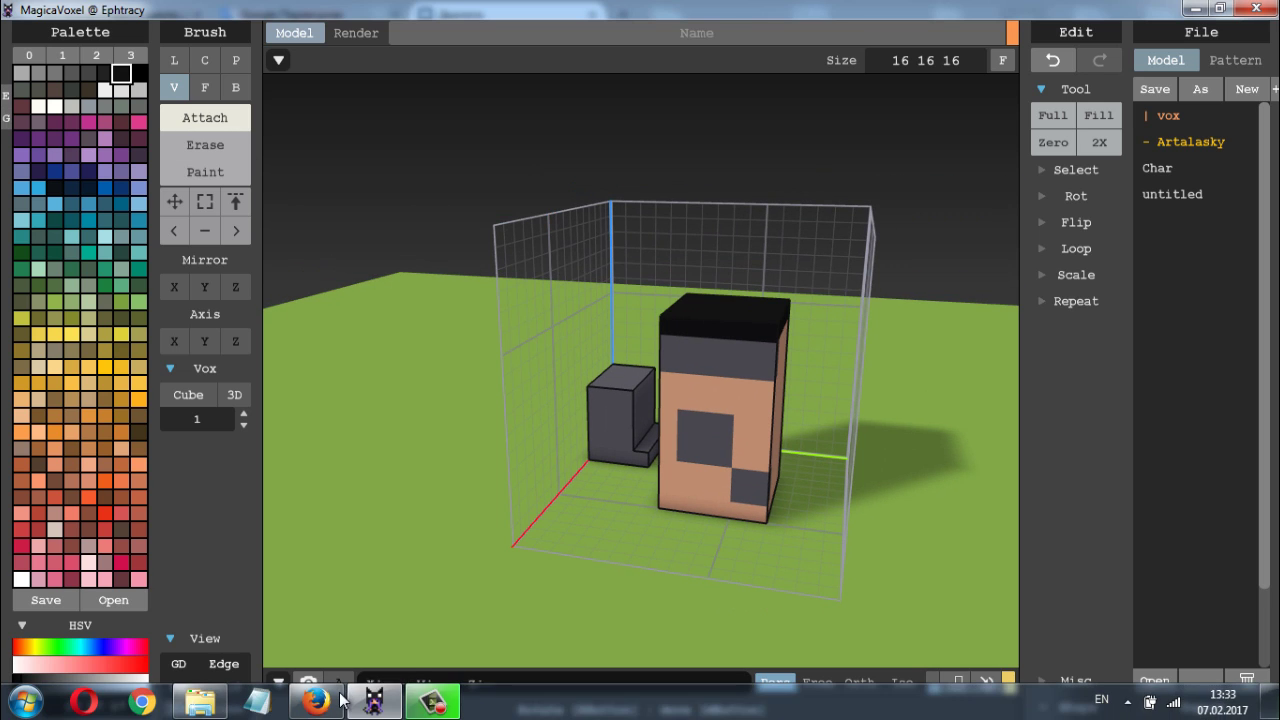
- Display the voxel grid on the model's surfaces and inspect the grid lines up close
{"action": "left_click", "coordinate": [224, 686]}
{"action": "scroll", "coordinate": [757, 417], "scroll_direction": "up", "scroll_amount": 5}
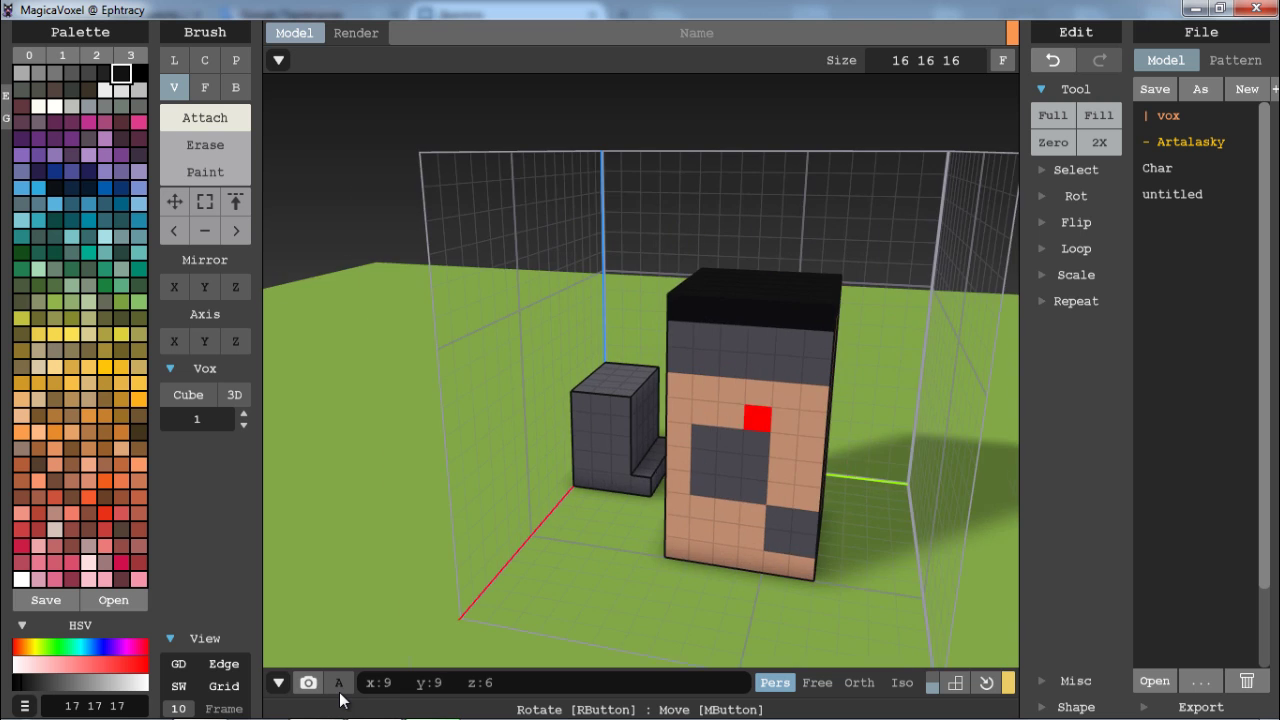
{"action": "middle_click_drag", "start_coordinate": [751, 363], "coordinate": [620, 264]}
{"action": "mouse_move", "coordinate": [704, 268]}
{"action": "right_mouse_down"}
{"action": "mouse_move", "coordinate": [535, 272]}
{"action": "mouse_move", "coordinate": [650, 300]}
{"action": "mouse_move", "coordinate": [706, 284]}
{"action": "right_mouse_up"}
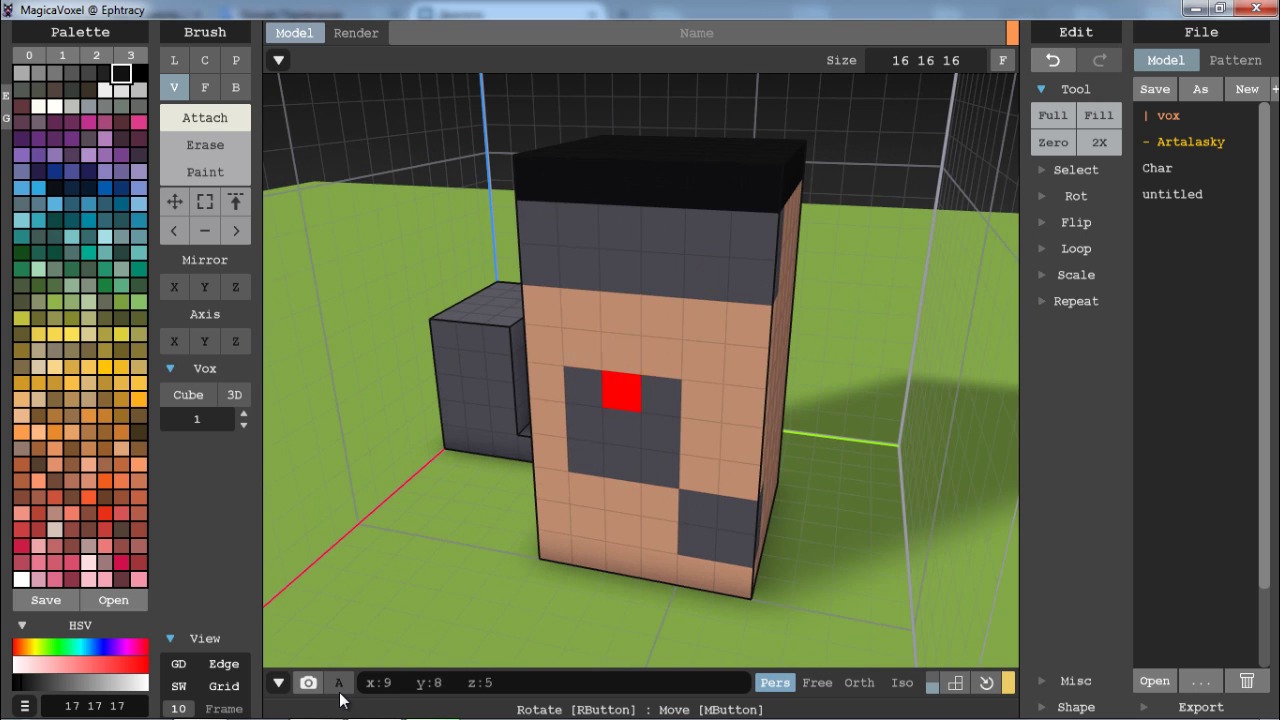
{"action": "scroll", "coordinate": [520, 410], "scroll_direction": "down", "scroll_amount": 4}
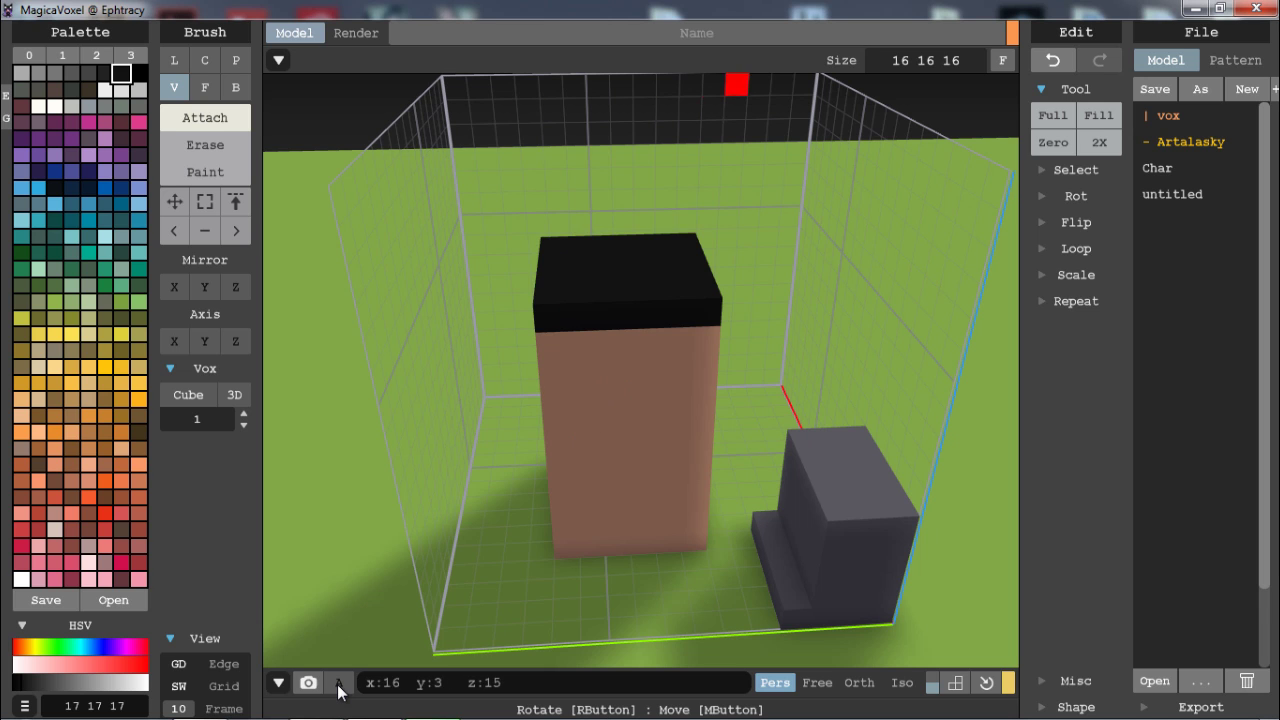
- Display the frame lines on the model and view them from several sides
{"action": "left_click", "coordinate": [224, 708]}
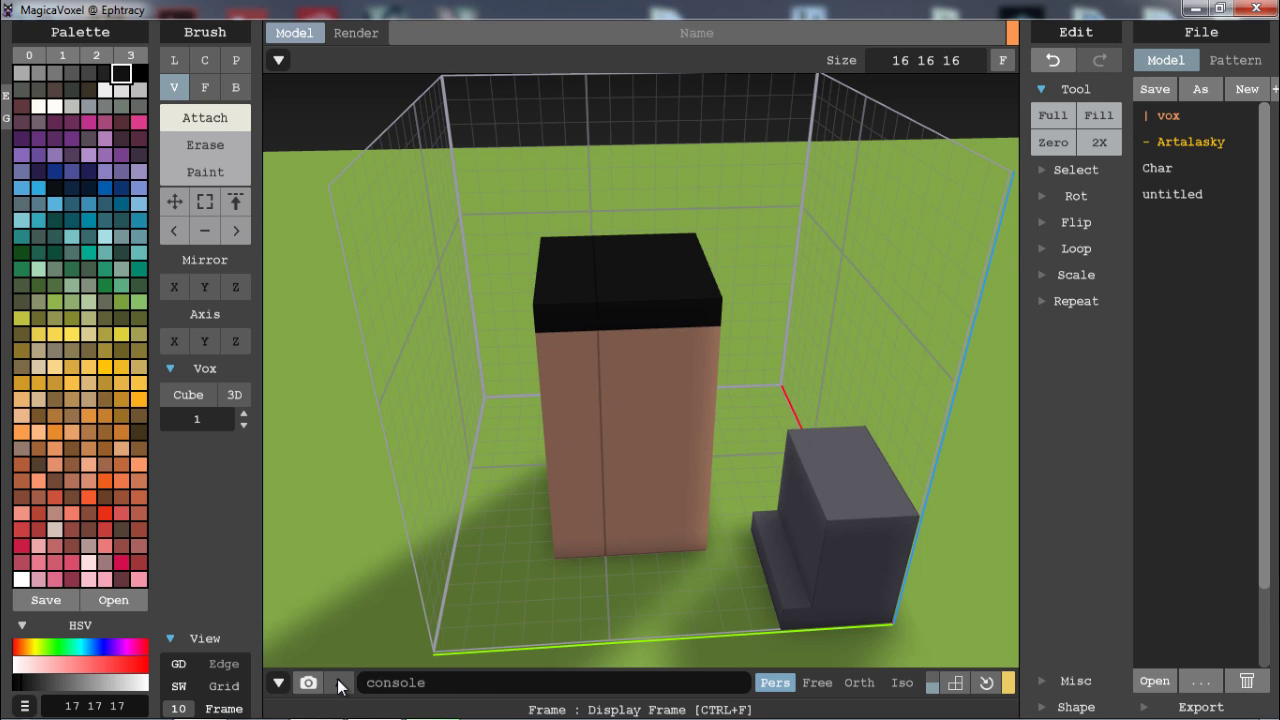
{"action": "right_click_drag", "start_coordinate": [420, 420], "coordinate": [780, 352]}
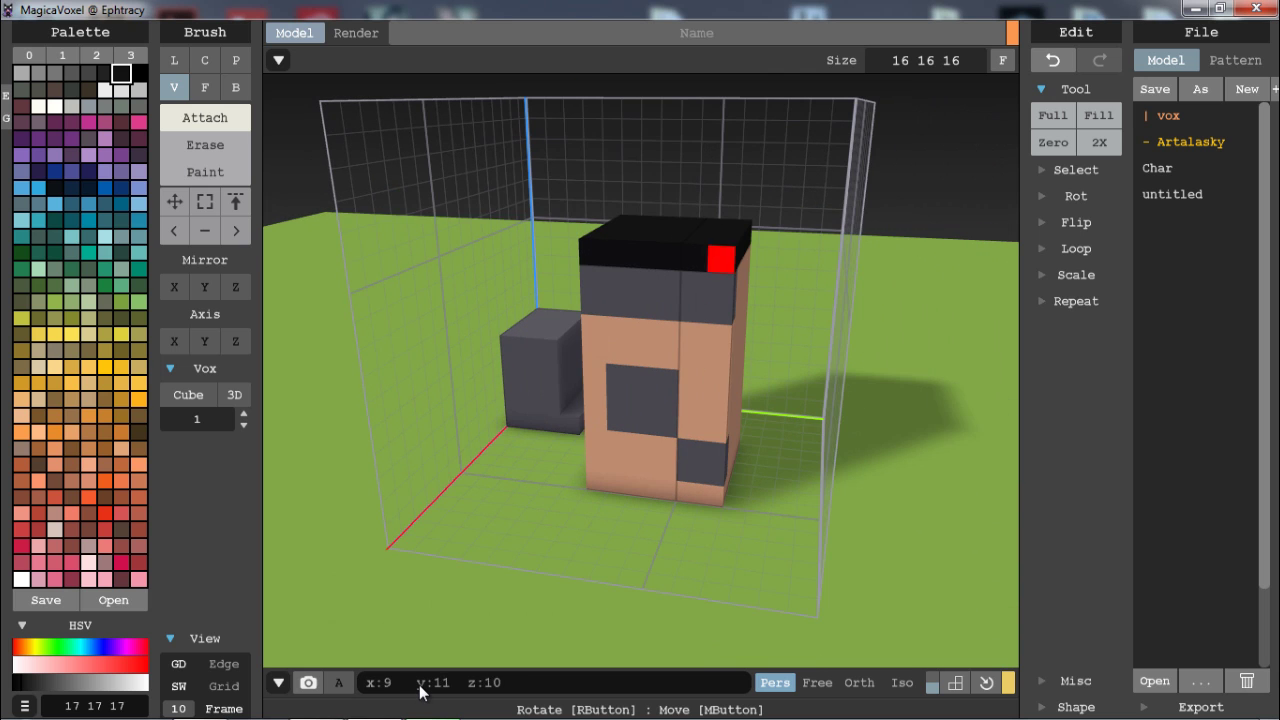
{"action": "right_click_drag", "start_coordinate": [749, 237], "coordinate": [774, 303]}
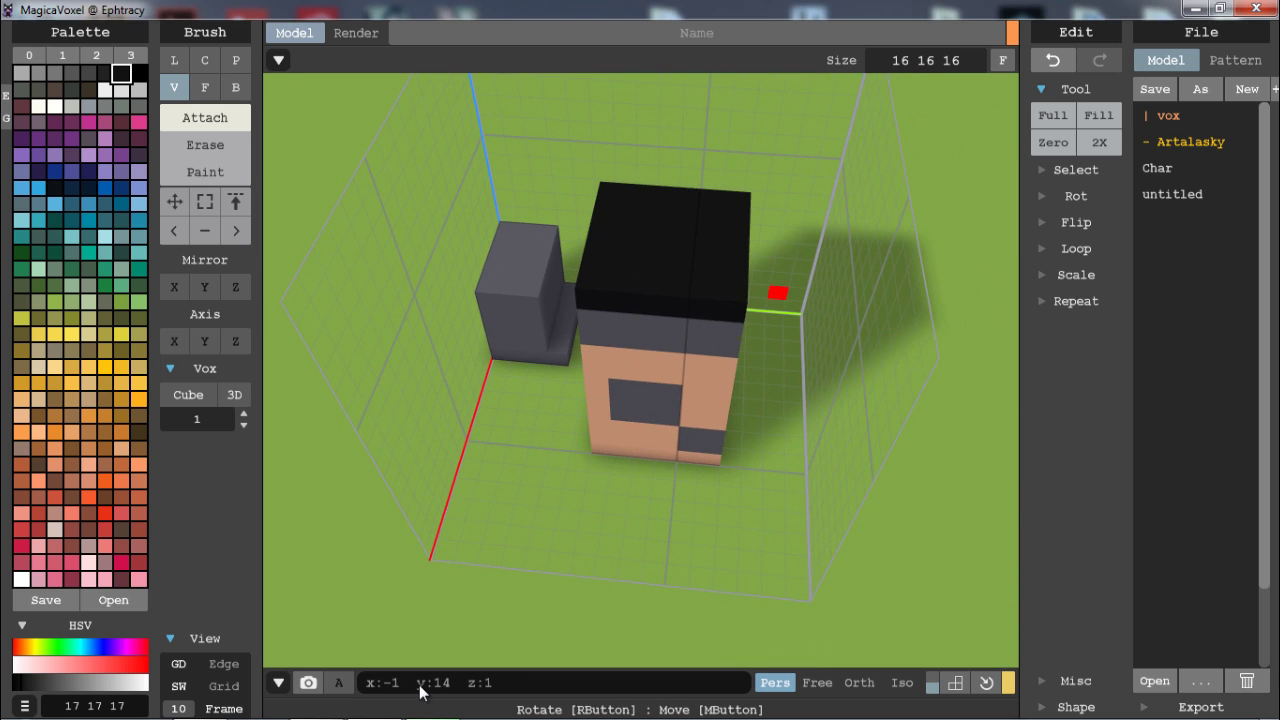
{"action": "right_click_drag", "start_coordinate": [576, 434], "coordinate": [686, 446]}
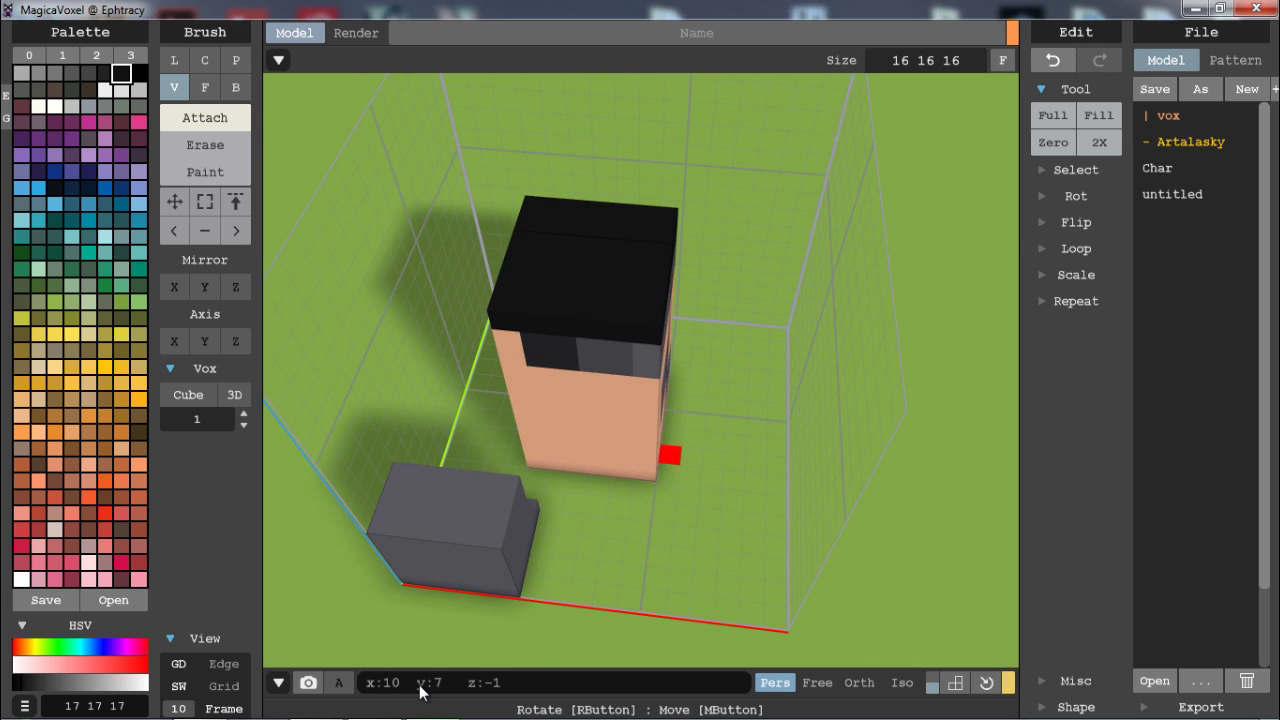
- Shift the whole model across the floor relative to the frame lines and erase a square hole in the tower's black top
{"action": "left_click_drag", "start_coordinate": [645, 466], "coordinate": [712, 471], "text": "ctrl"}
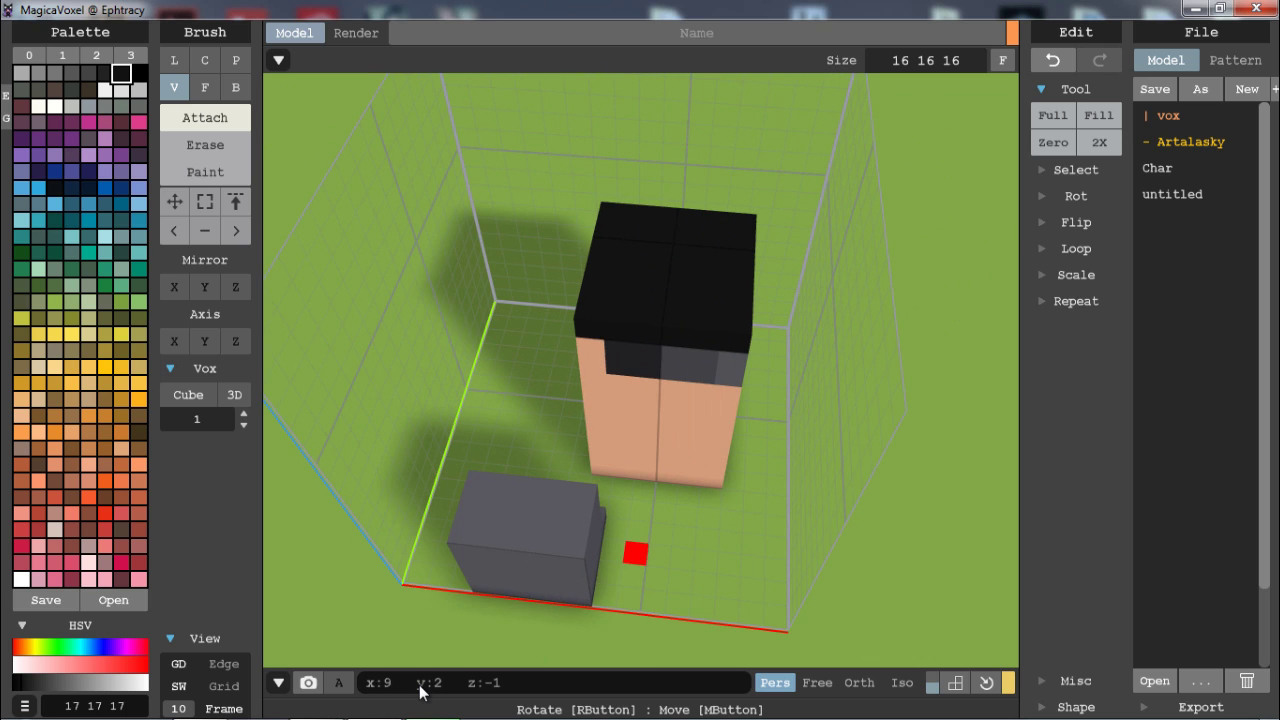
{"action": "right_click_drag", "start_coordinate": [635, 553], "coordinate": [515, 527]}
{"action": "left_click_drag", "start_coordinate": [682, 472], "coordinate": [708, 469], "text": "ctrl"}
{"action": "right_click_drag", "start_coordinate": [632, 460], "coordinate": [589, 446]}
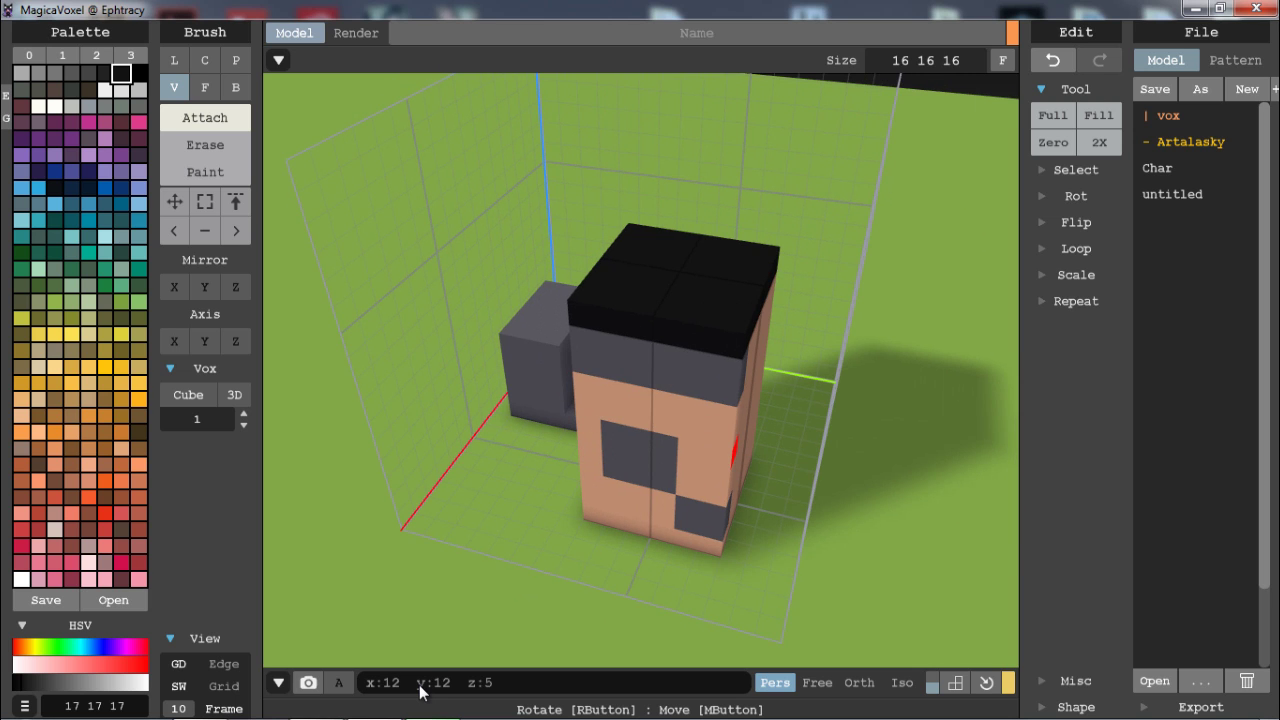
{"action": "right_click_drag", "start_coordinate": [703, 317], "coordinate": [634, 407]}
{"action": "left_click_drag", "start_coordinate": [634, 407], "coordinate": [609, 444], "text": "shift"}
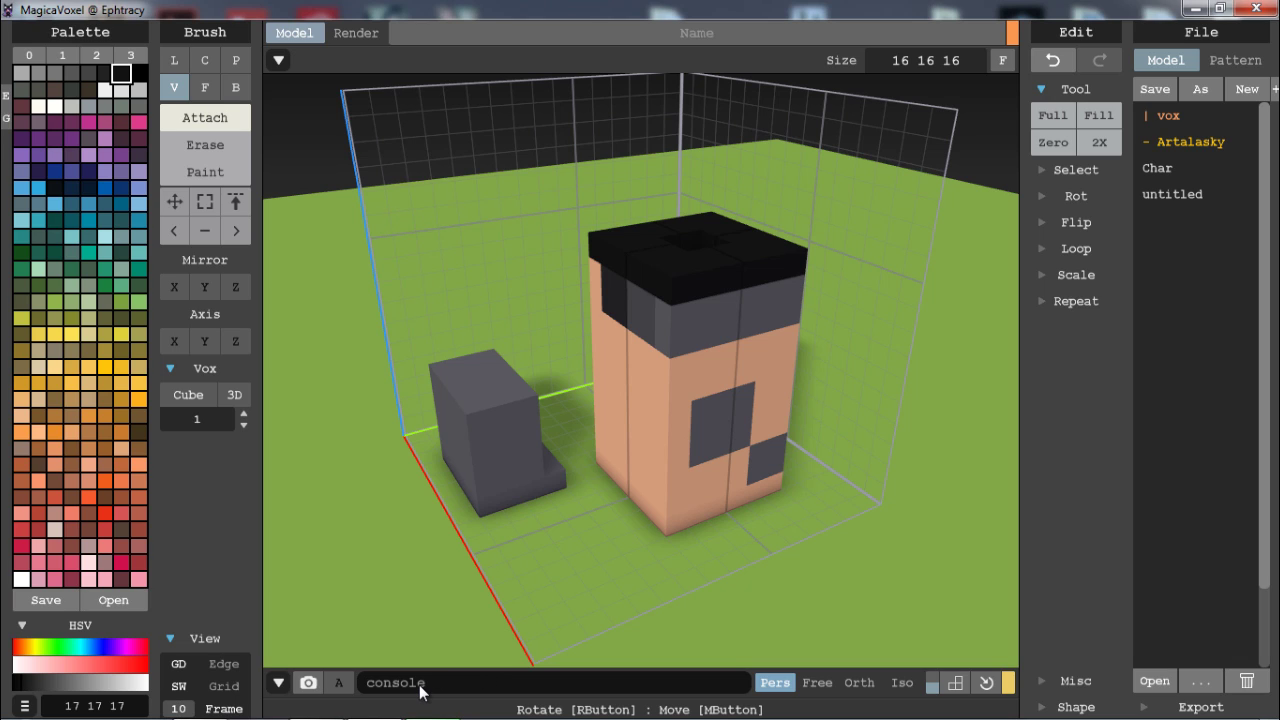
- Try a frame grid spacing of 12, and set the spacing to 8
{"action": "left_click", "coordinate": [180, 708]}
{"action": "type", "text": "12"}
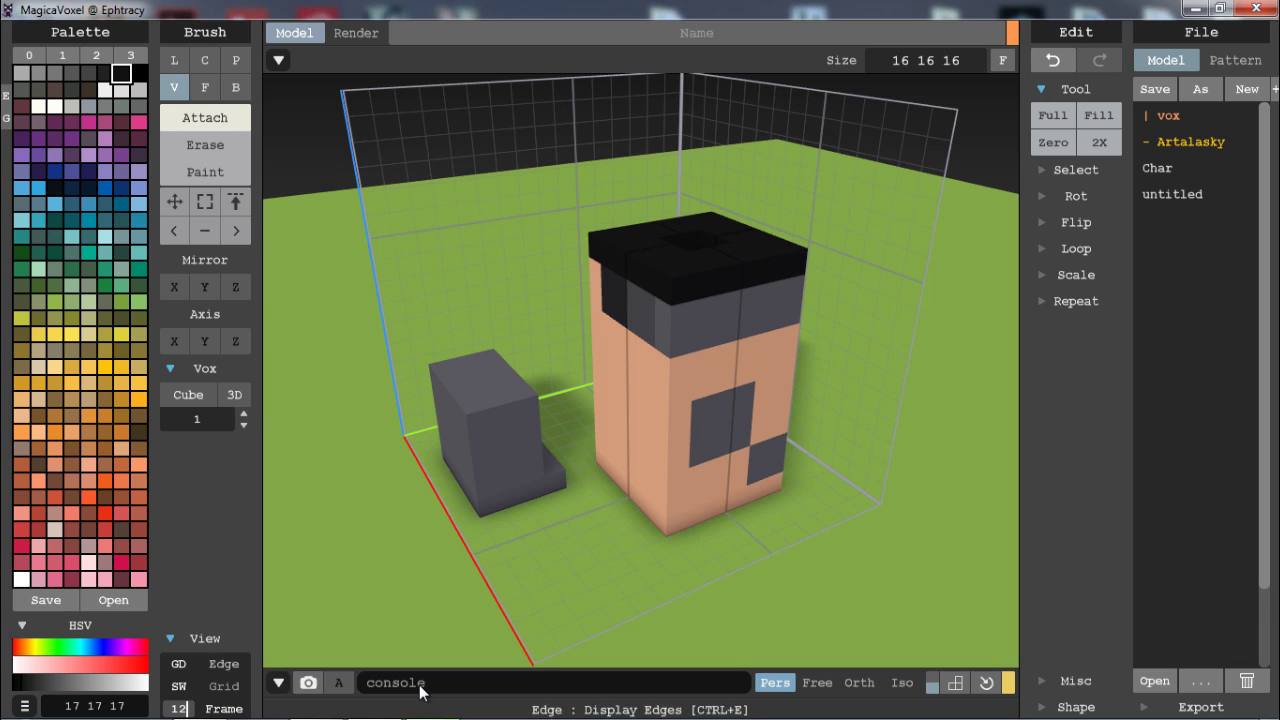
{"action": "key", "text": "Return"}
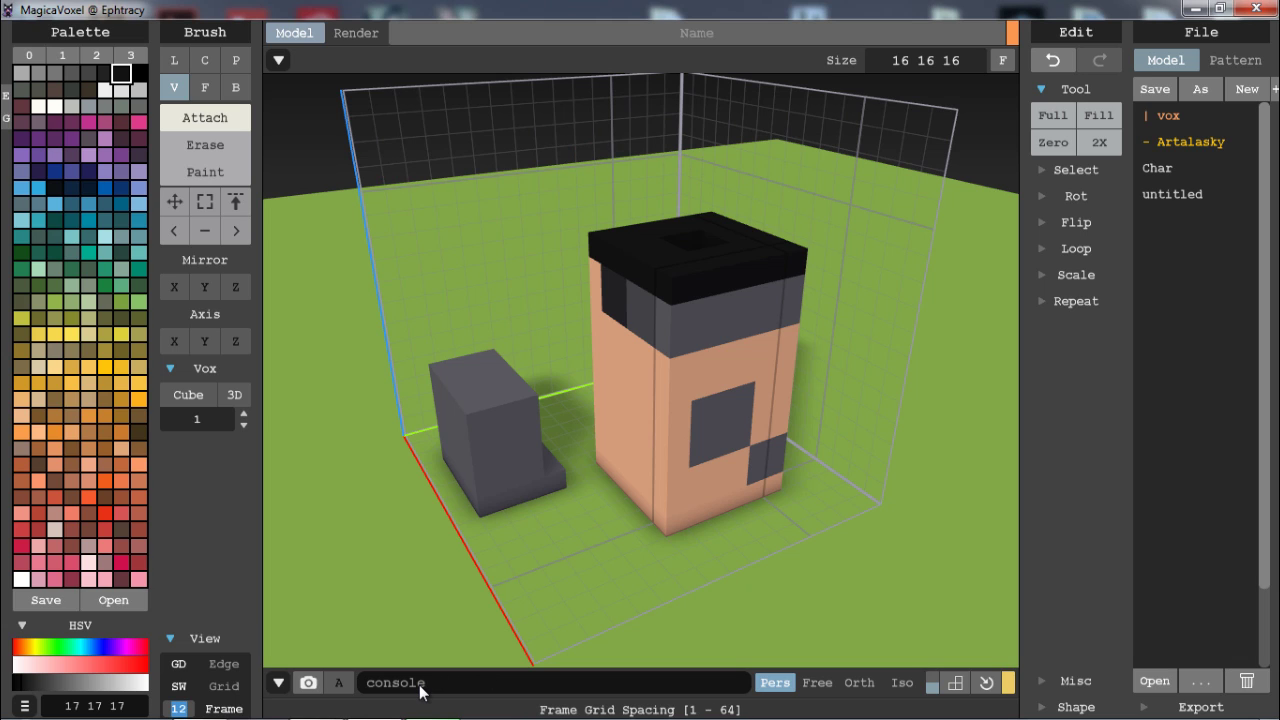
{"action": "key", "text": "BackSpace"}
{"action": "type", "text": "8"}
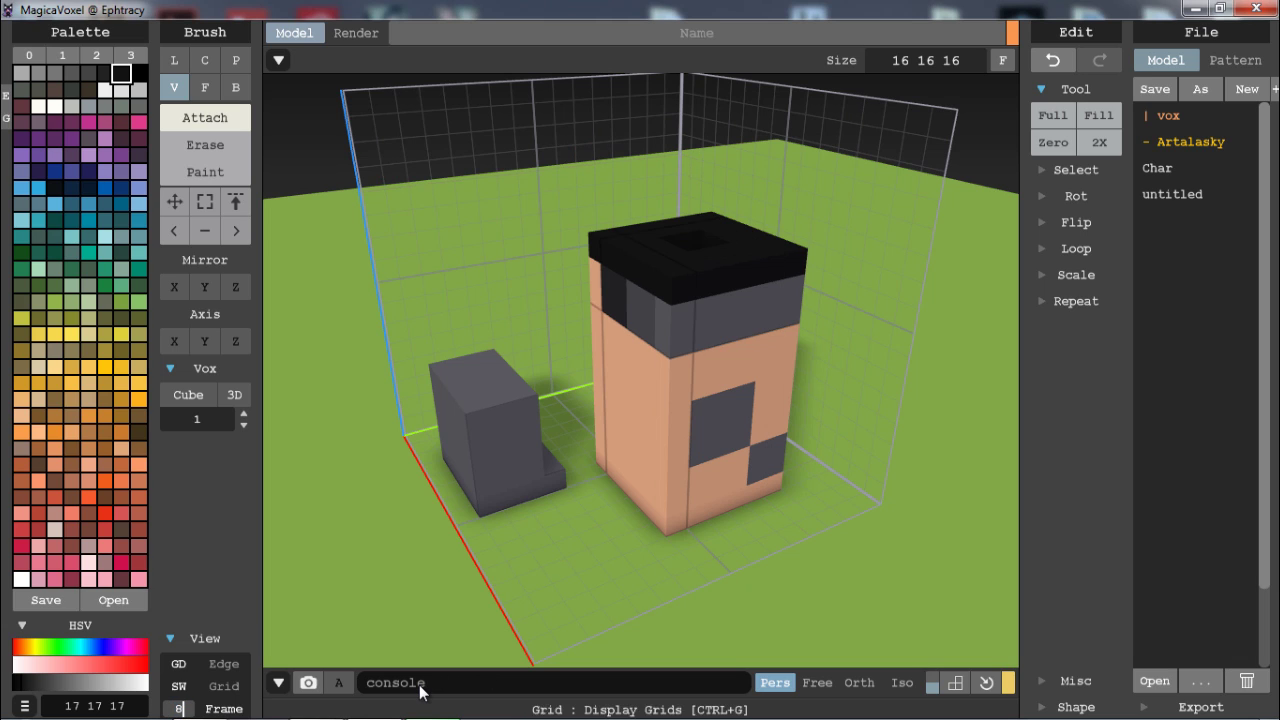
{"action": "mouse_move", "coordinate": [634, 434]}
{"action": "right_mouse_down"}
{"action": "mouse_move", "coordinate": [560, 391]}
{"action": "mouse_move", "coordinate": [539, 436]}
{"action": "right_mouse_up"}
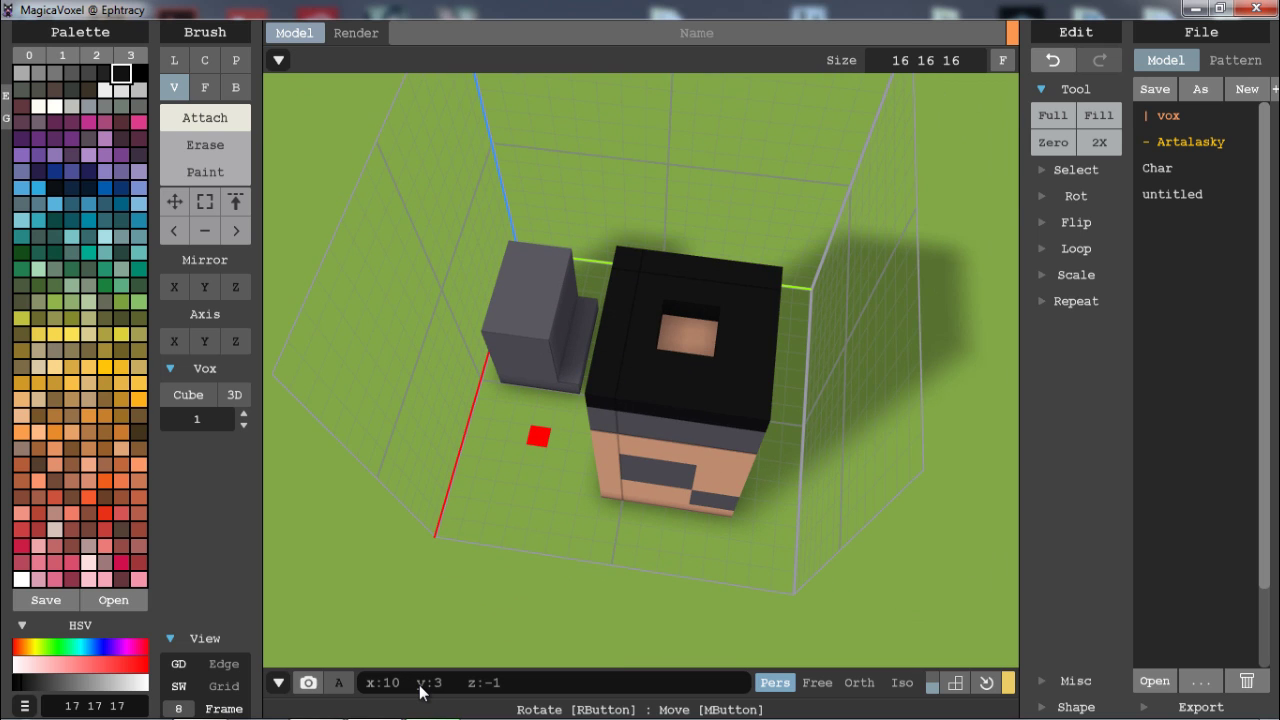
{"action": "mouse_move", "coordinate": [524, 540]}
{"action": "right_mouse_down"}
{"action": "mouse_move", "coordinate": [540, 490]}
{"action": "mouse_move", "coordinate": [534, 431]}
{"action": "right_mouse_up"}
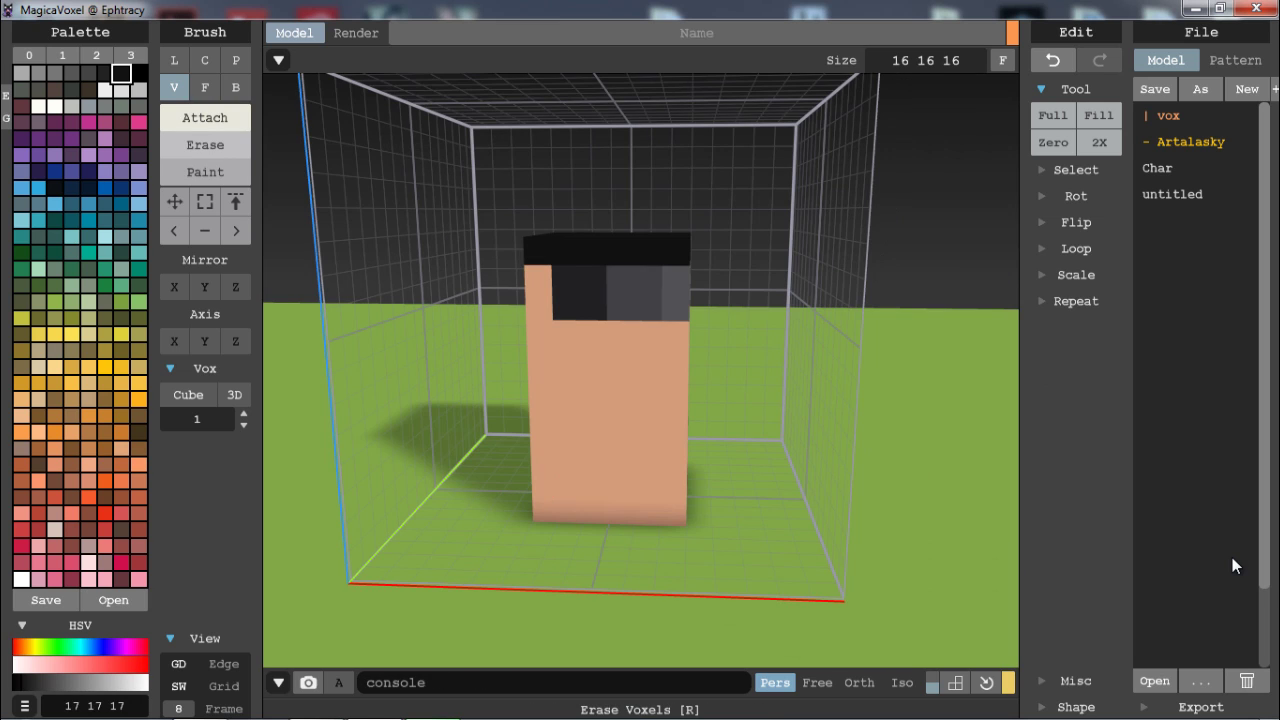
- Erase a rectangular doorway recess at the base of the tower's wall and extrude its black top face upward in Face mode
{"action": "mouse_move", "coordinate": [570, 511]}
{"action": "left_mouse_down", "text": "shift"}
{"action": "mouse_move", "coordinate": [596, 438]}
{"action": "mouse_move", "coordinate": [569, 437]}
{"action": "mouse_move", "coordinate": [647, 413]}
{"action": "mouse_move", "coordinate": [647, 464]}
{"action": "mouse_move", "coordinate": [595, 487]}
{"action": "mouse_move", "coordinate": [621, 438]}
{"action": "mouse_move", "coordinate": [595, 487]}
{"action": "mouse_move", "coordinate": [647, 514]}
{"action": "mouse_move", "coordinate": [598, 501]}
{"action": "left_mouse_up", "text": "shift"}
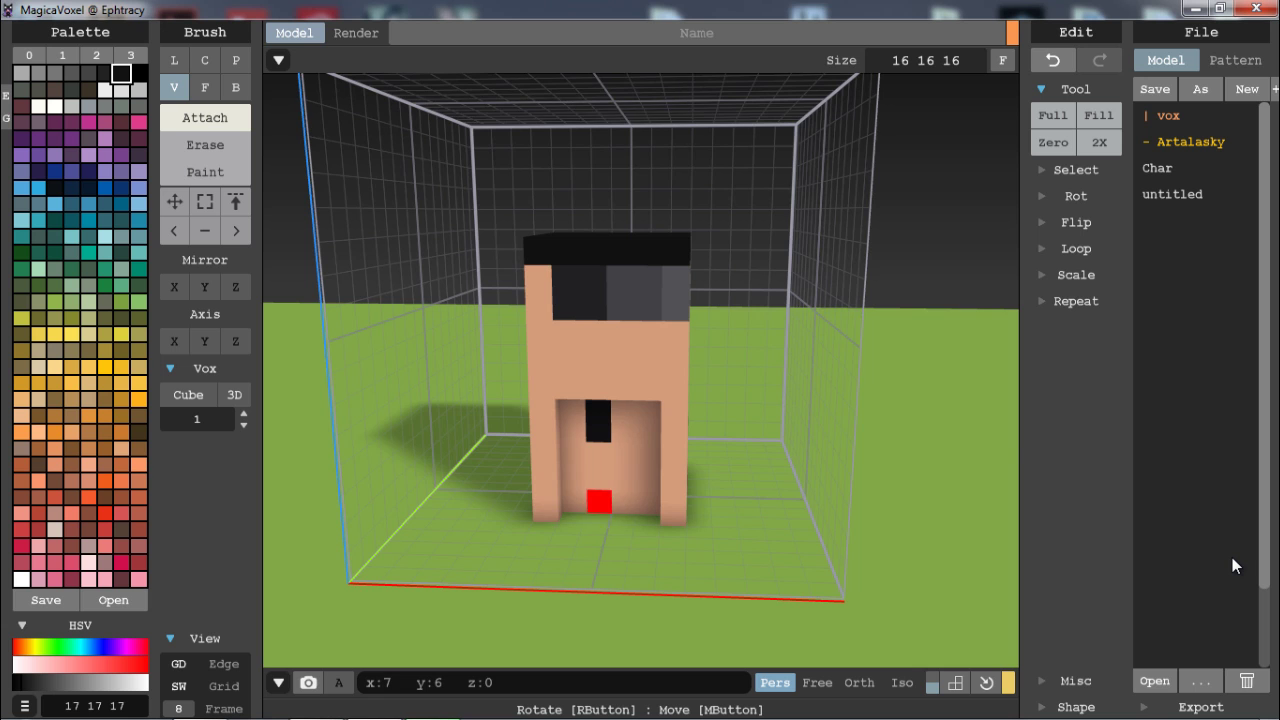
{"action": "mouse_move", "coordinate": [598, 501]}
{"action": "right_mouse_down"}
{"action": "mouse_move", "coordinate": [655, 440]}
{"action": "mouse_move", "coordinate": [643, 480]}
{"action": "mouse_move", "coordinate": [637, 449]}
{"action": "mouse_move", "coordinate": [563, 443]}
{"action": "mouse_move", "coordinate": [563, 468]}
{"action": "mouse_move", "coordinate": [592, 496]}
{"action": "right_mouse_up"}
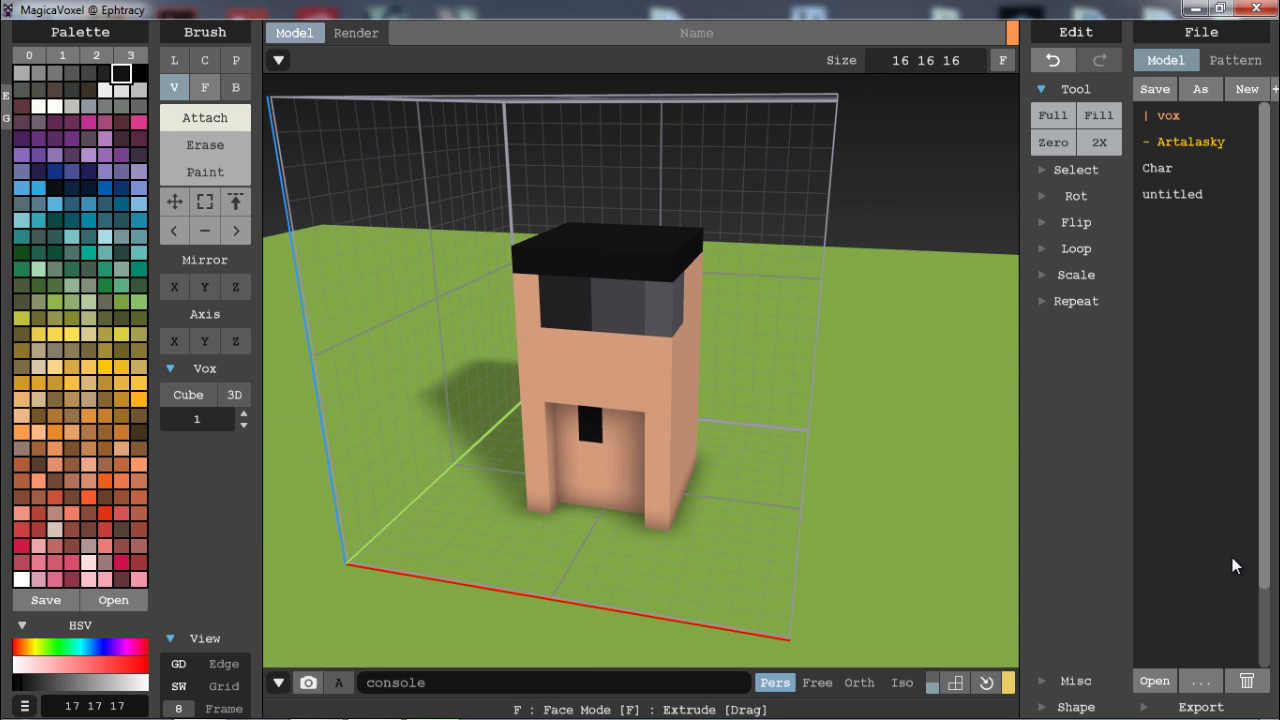
{"action": "left_click", "coordinate": [205, 87]}
{"action": "mouse_move", "coordinate": [590, 241]}
{"action": "left_mouse_down"}
{"action": "mouse_move", "coordinate": [609, 134]}
{"action": "mouse_move", "coordinate": [590, 112]}
{"action": "left_mouse_up"}
{"action": "mouse_move", "coordinate": [604, 115]}
{"action": "right_mouse_down"}
{"action": "mouse_move", "coordinate": [620, 200]}
{"action": "mouse_move", "coordinate": [572, 138]}
{"action": "mouse_move", "coordinate": [691, 131]}
{"action": "mouse_move", "coordinate": [657, 129]}
{"action": "right_mouse_up"}
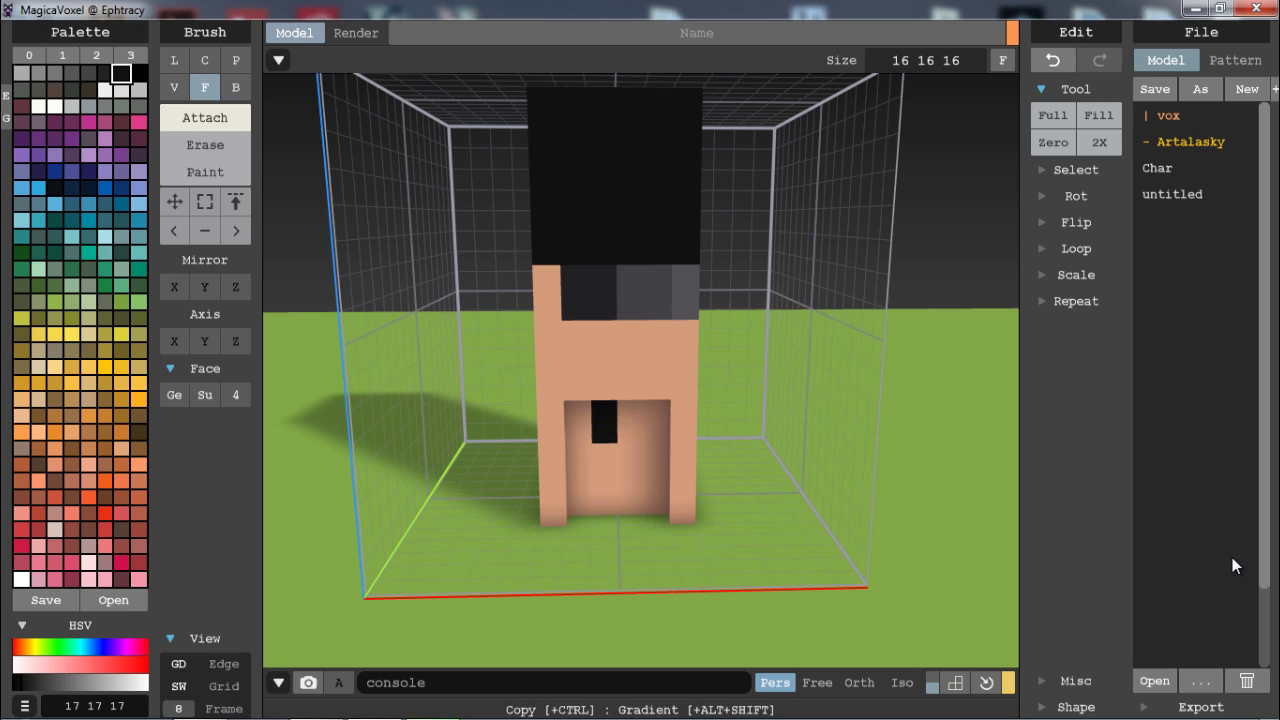
- Paint over the black patch inside the doorway recess with the skin tone 225 166 121 using the Voxel brush
{"action": "left_click", "coordinate": [174, 60]}
{"action": "left_click", "coordinate": [174, 87]}
{"action": "left_click", "coordinate": [204, 172]}
{"action": "left_click", "coordinate": [121, 448]}
{"action": "mouse_move", "coordinate": [604, 430]}
{"action": "left_mouse_down"}
{"action": "mouse_move", "coordinate": [630, 405]}
{"action": "mouse_move", "coordinate": [630, 430]}
{"action": "left_mouse_up"}
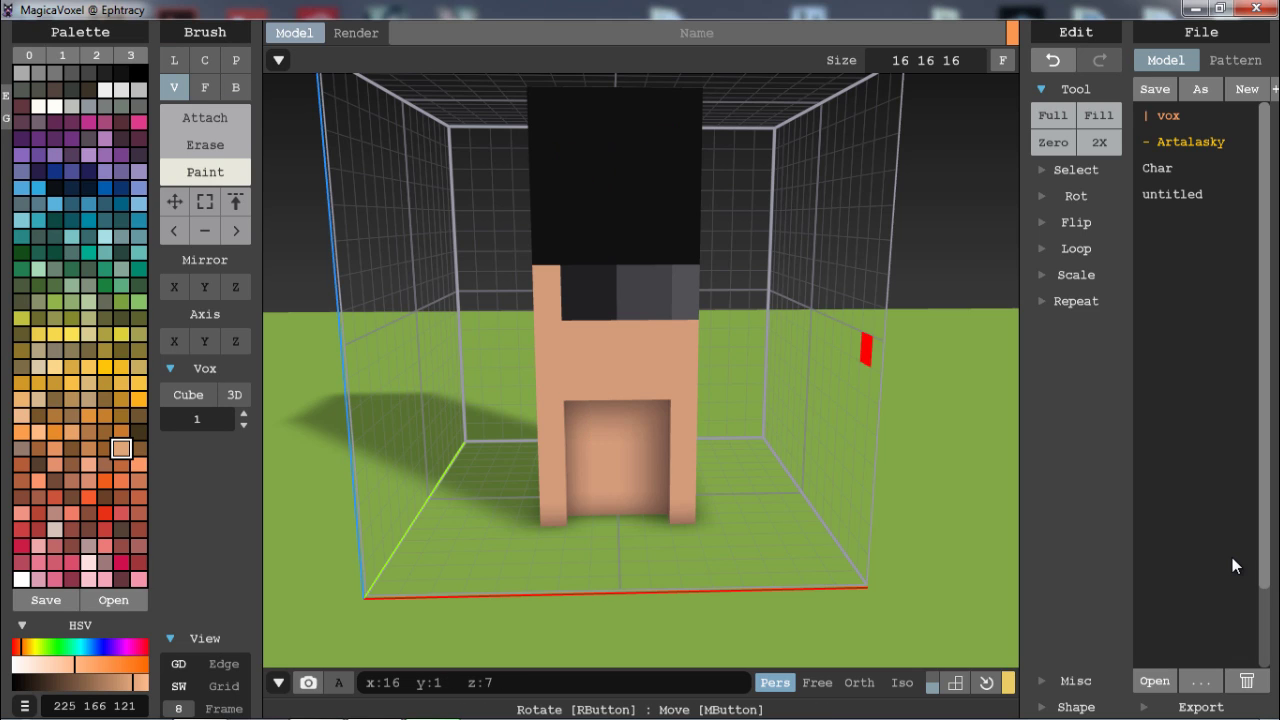
- Try removing all voxels of the black colour 17 17 17 from the model with Remove Voxel Color
{"action": "right_click_drag", "start_coordinate": [686, 333], "coordinate": [609, 340]}
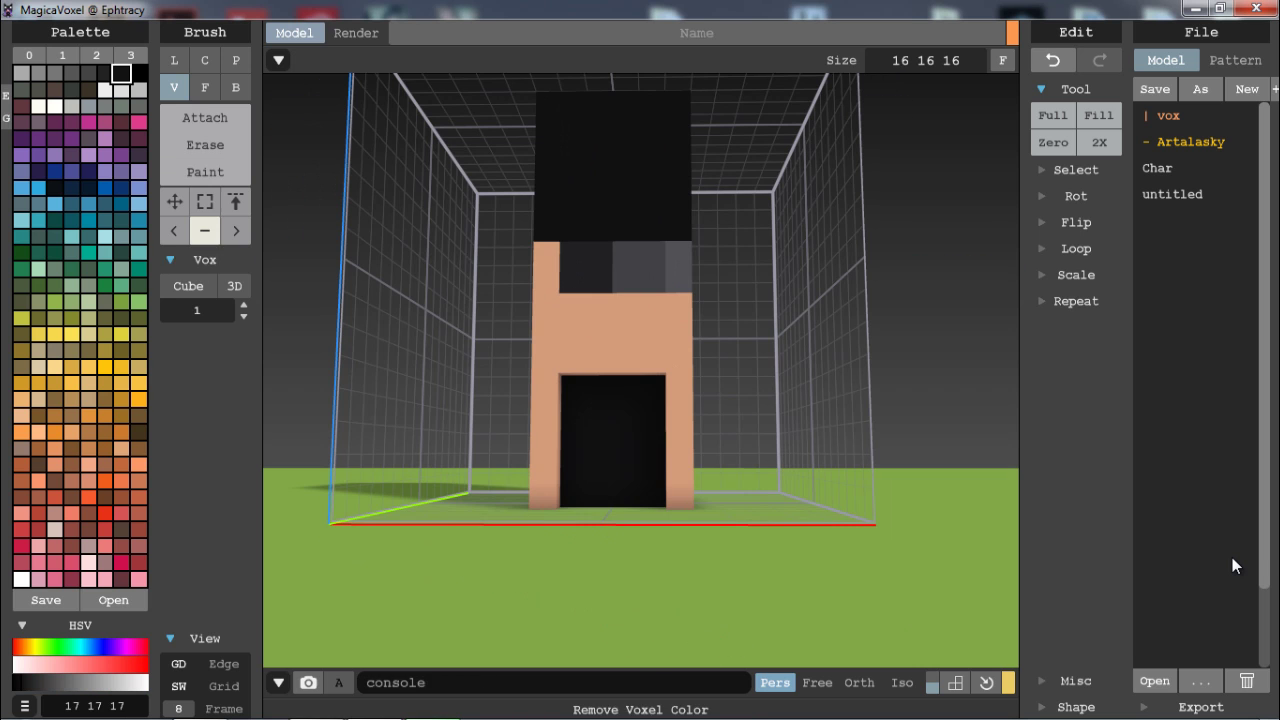
{"action": "left_click", "coordinate": [600, 440]}
{"action": "key", "text": "ctrl+z"}
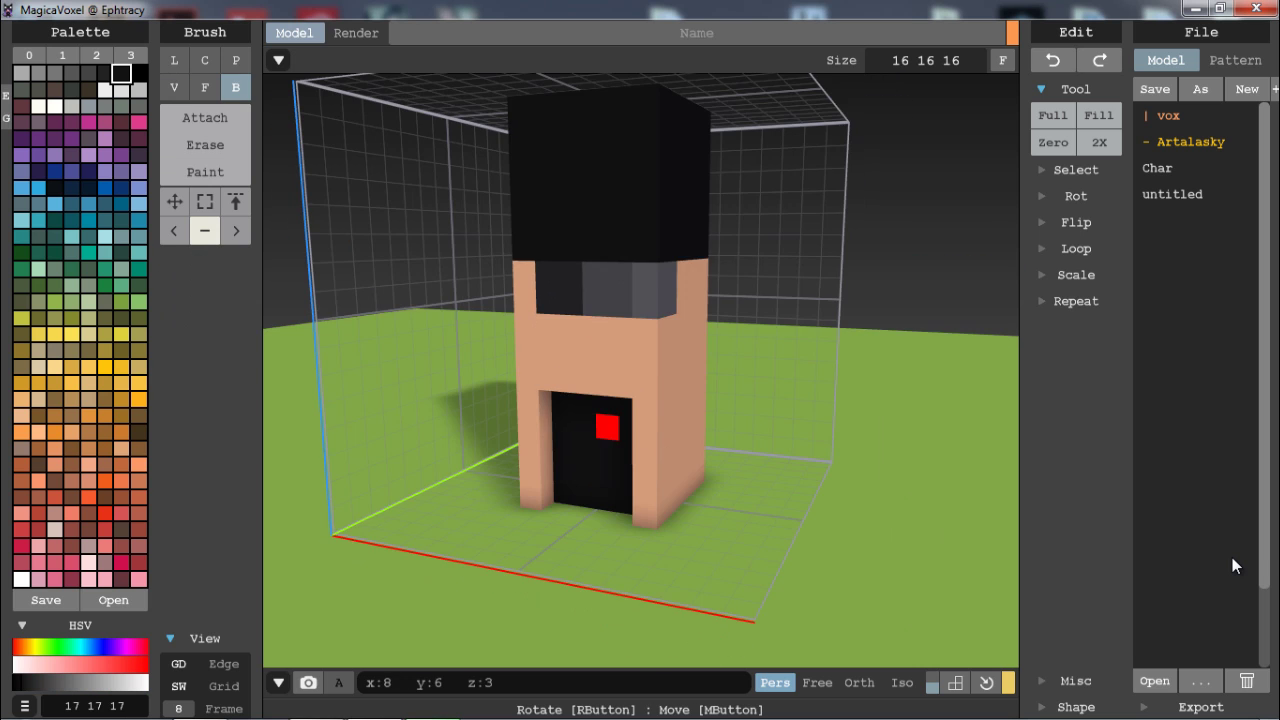
{"action": "right_click_drag", "start_coordinate": [609, 426], "coordinate": [657, 429]}
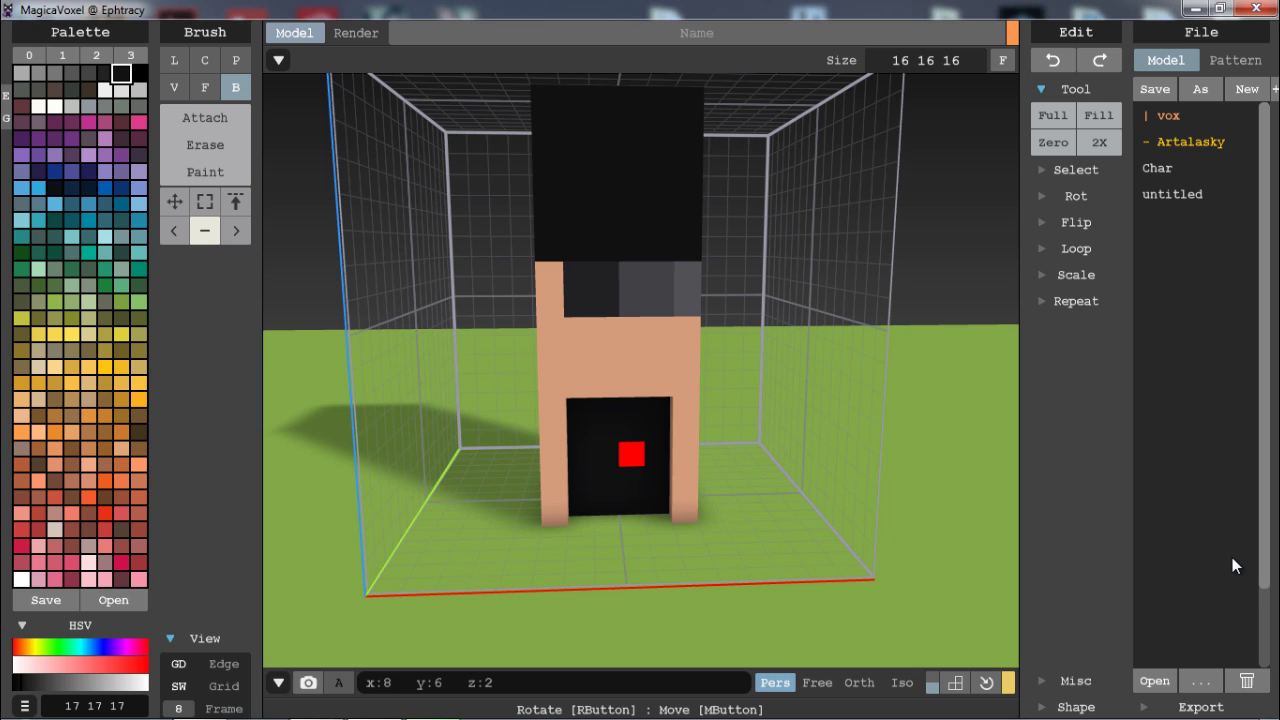
{"action": "right_click_drag", "start_coordinate": [553, 437], "coordinate": [618, 429]}
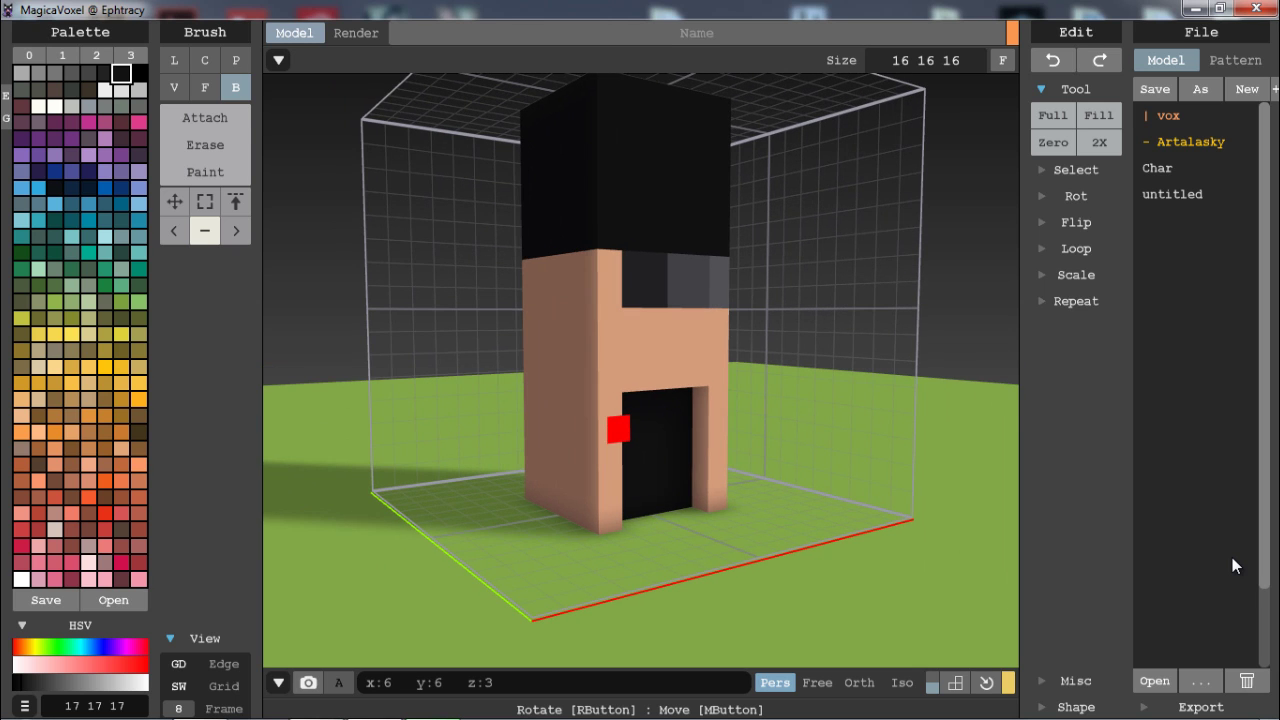
- Extrude the black face inside the doorway recess backward in Face mode with Attach, opening the passage through the whole model
{"action": "key", "text": "t"}
{"action": "key", "text": "f"}
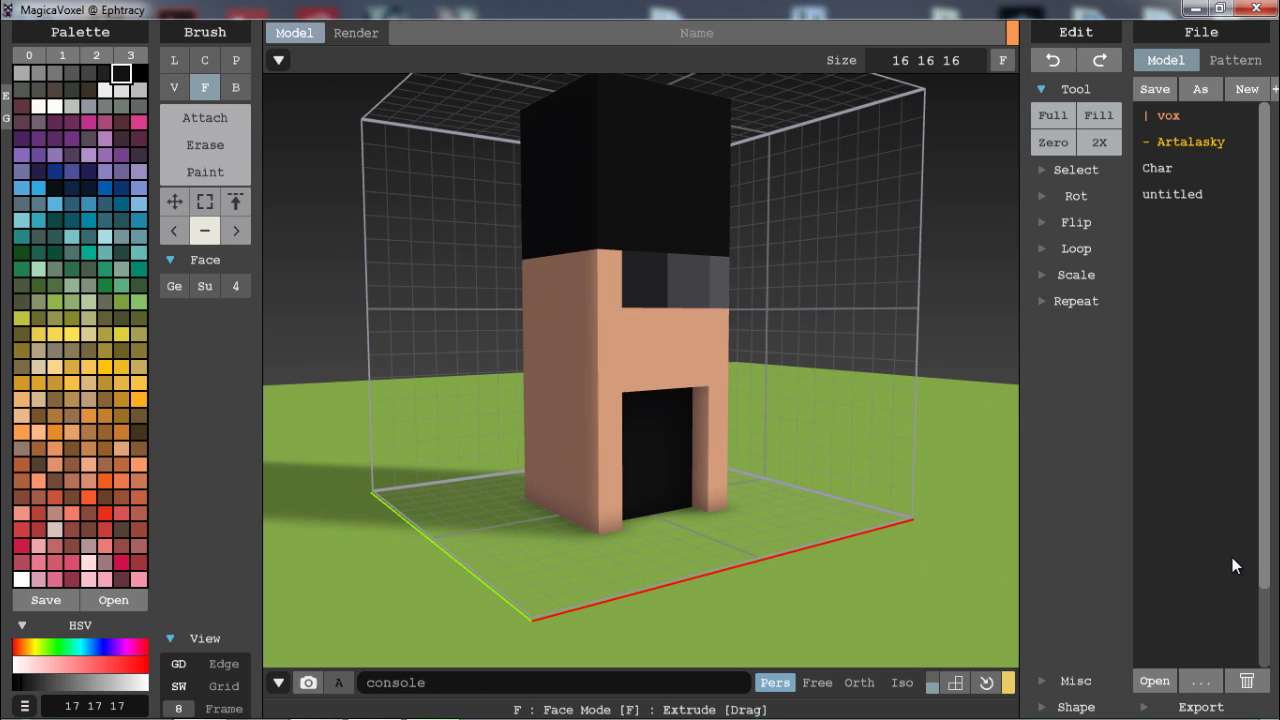
{"action": "right_click_drag", "start_coordinate": [682, 397], "coordinate": [671, 474]}
{"action": "key", "text": "ctrl+y"}
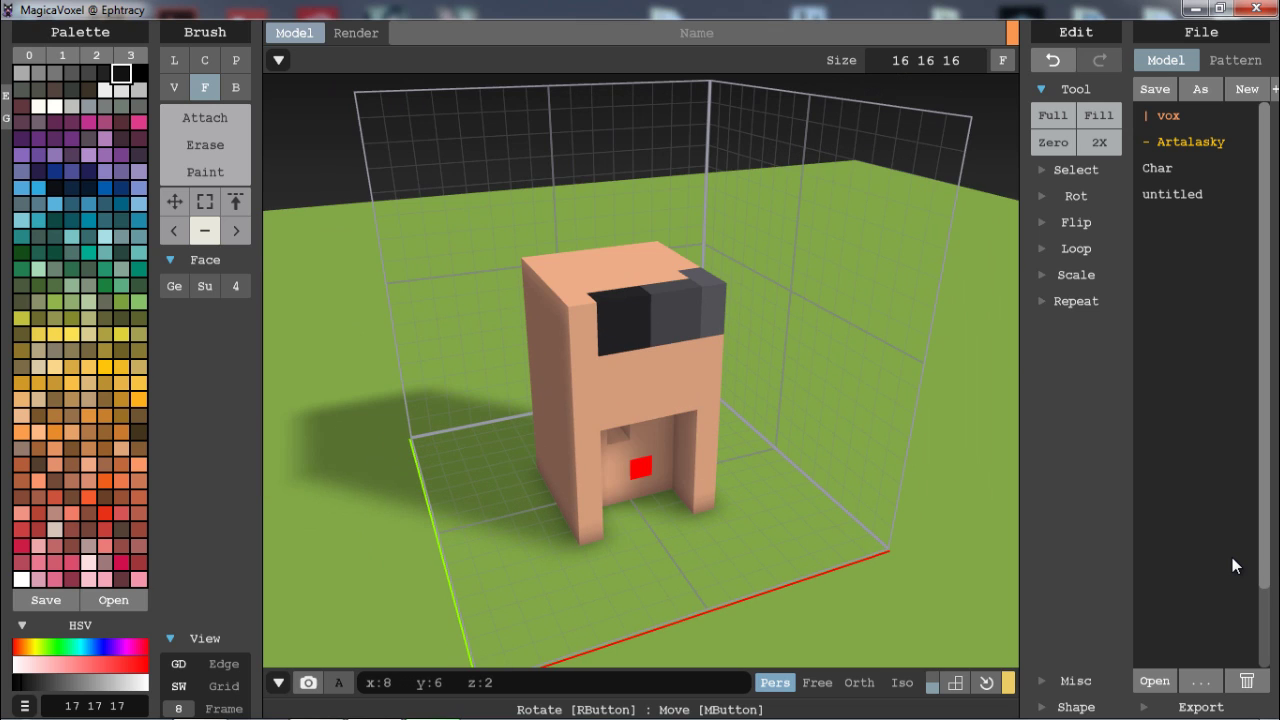
{"action": "key", "text": "ctrl+z"}
{"action": "left_click", "coordinate": [205, 118]}
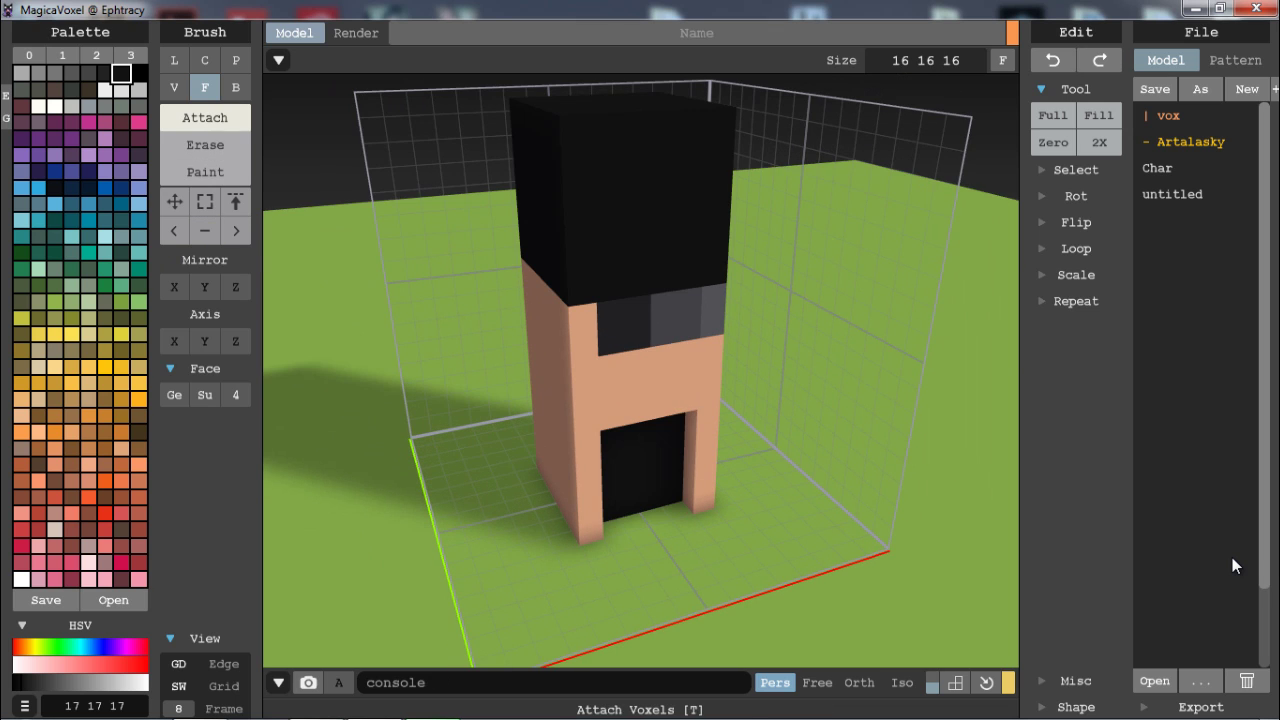
{"action": "left_click_drag", "start_coordinate": [650, 459], "coordinate": [586, 397]}
{"action": "mouse_move", "coordinate": [657, 486]}
{"action": "right_mouse_down"}
{"action": "mouse_move", "coordinate": [594, 460]}
{"action": "mouse_move", "coordinate": [240, 440]}
{"action": "mouse_move", "coordinate": [423, 406]}
{"action": "mouse_move", "coordinate": [240, 415]}
{"action": "mouse_move", "coordinate": [343, 550]}
{"action": "mouse_move", "coordinate": [650, 512]}
{"action": "right_mouse_up"}
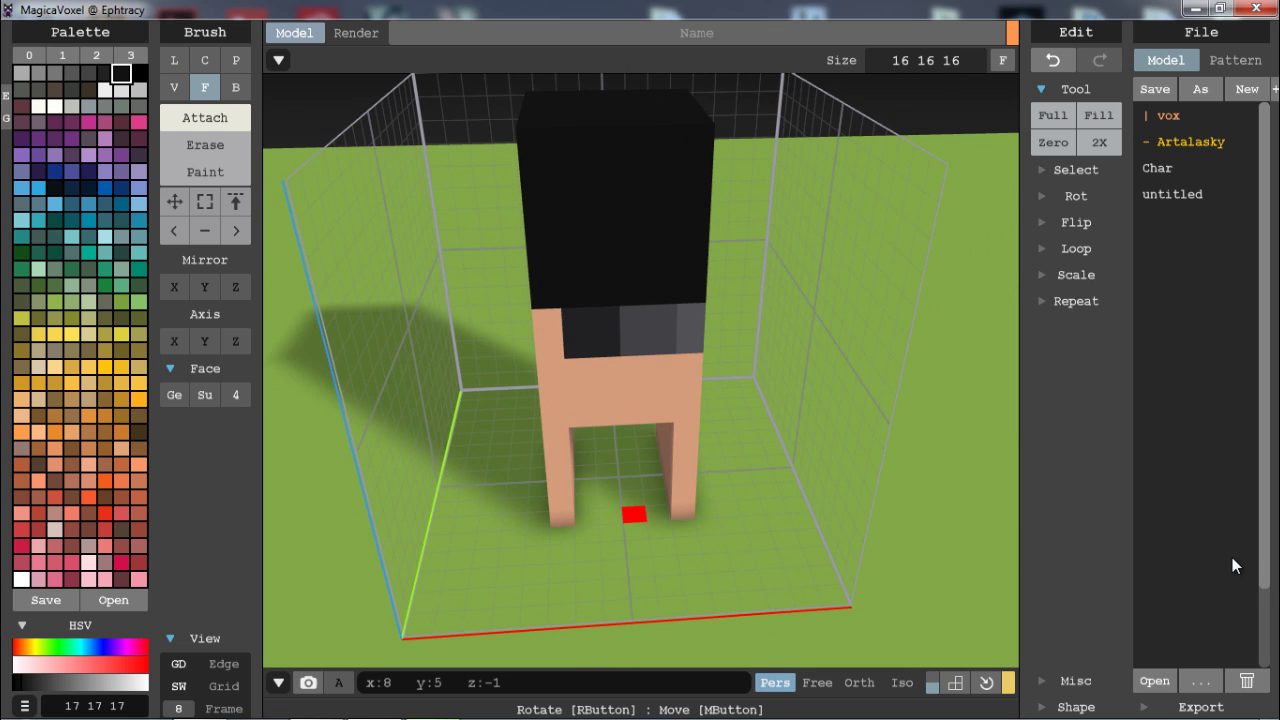
{"action": "right_click_drag", "start_coordinate": [715, 464], "coordinate": [796, 437]}
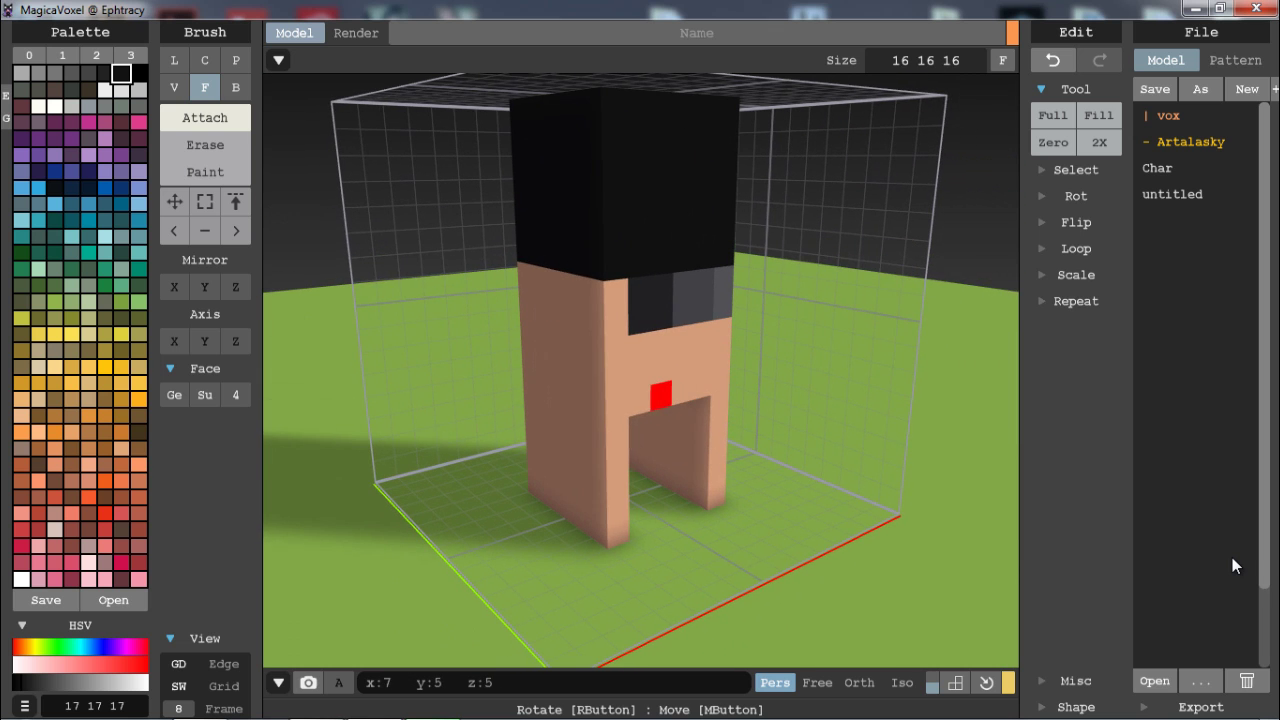
- Push the front and back faces of the model inward in Face mode to make the whole figure thinner
{"action": "left_click", "coordinate": [661, 369]}
{"action": "key", "text": "ctrl+z"}
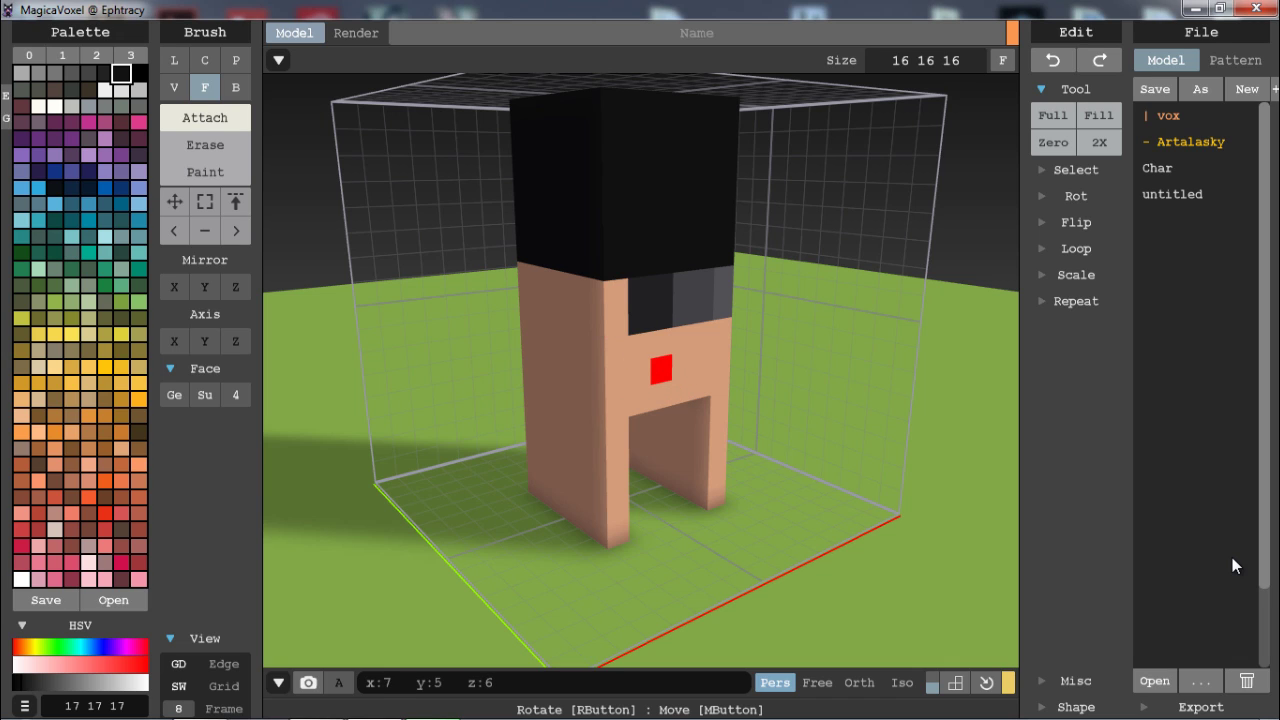
{"action": "mouse_move", "coordinate": [661, 369]}
{"action": "left_mouse_down"}
{"action": "mouse_move", "coordinate": [640, 346]}
{"action": "mouse_move", "coordinate": [656, 381]}
{"action": "mouse_move", "coordinate": [595, 351]}
{"action": "left_mouse_up"}
{"action": "right_click_drag", "start_coordinate": [607, 363], "coordinate": [758, 402]}
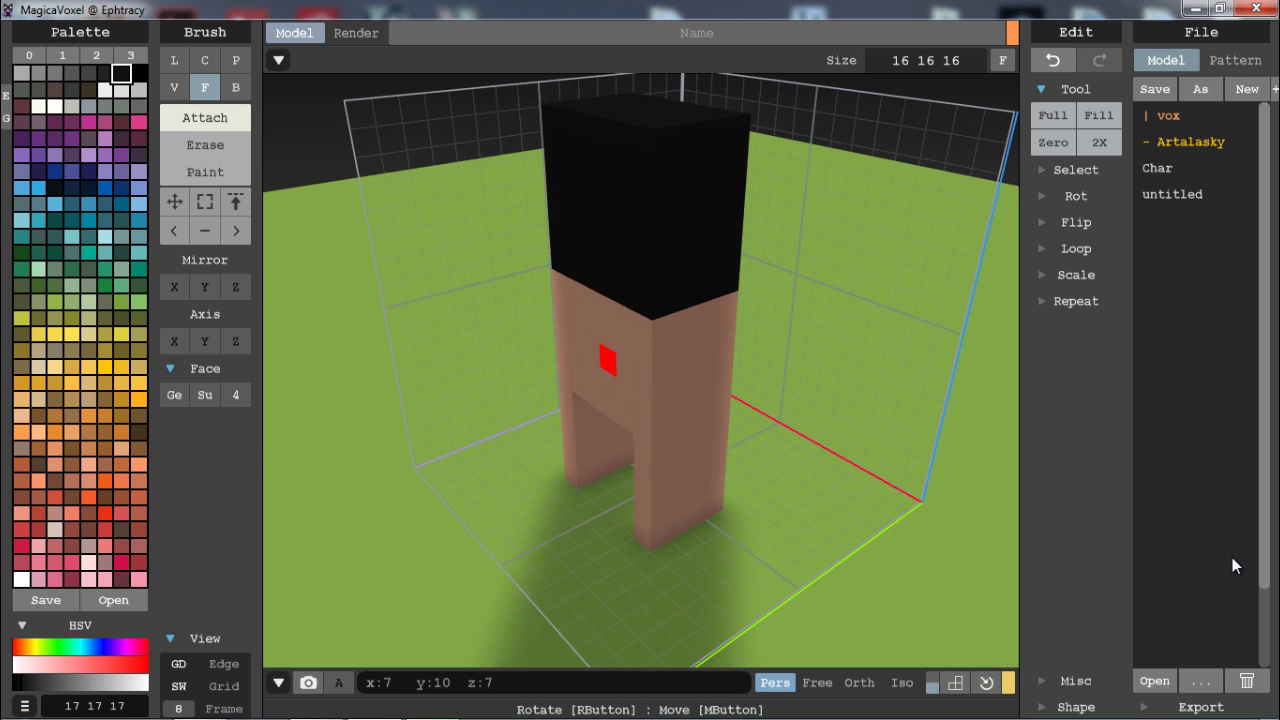
{"action": "left_click_drag", "start_coordinate": [607, 360], "coordinate": [630, 352]}
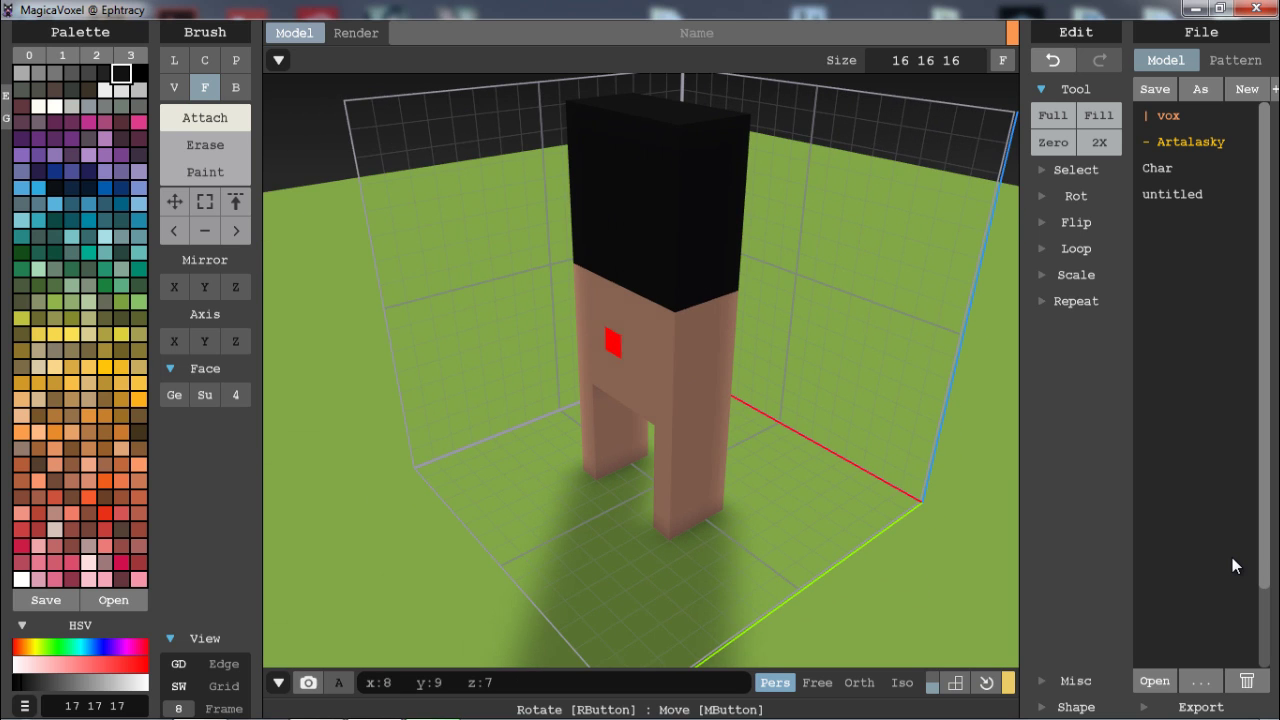
{"action": "right_click_drag", "start_coordinate": [732, 387], "coordinate": [502, 370]}
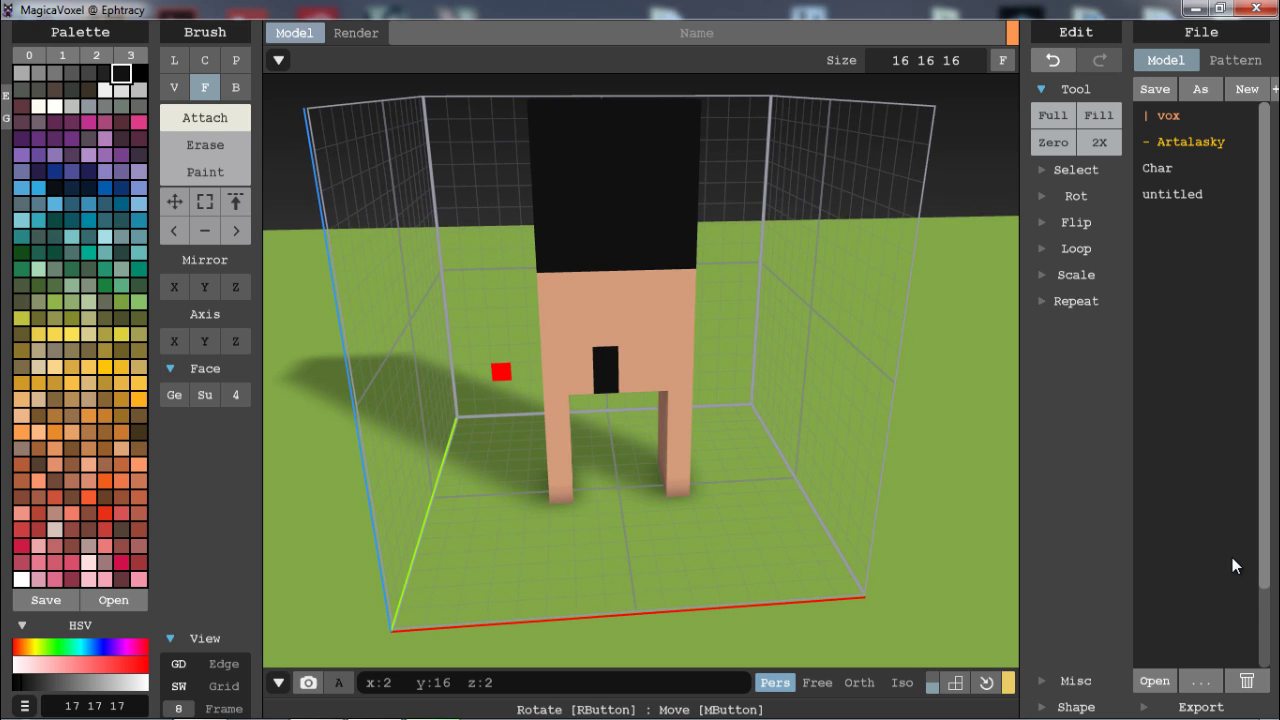
- Set the face connectivity to Color and extrude the sides of the black upper block outward so it overhangs the skin-tone body
{"action": "right_click_drag", "start_coordinate": [681, 306], "coordinate": [759, 304]}
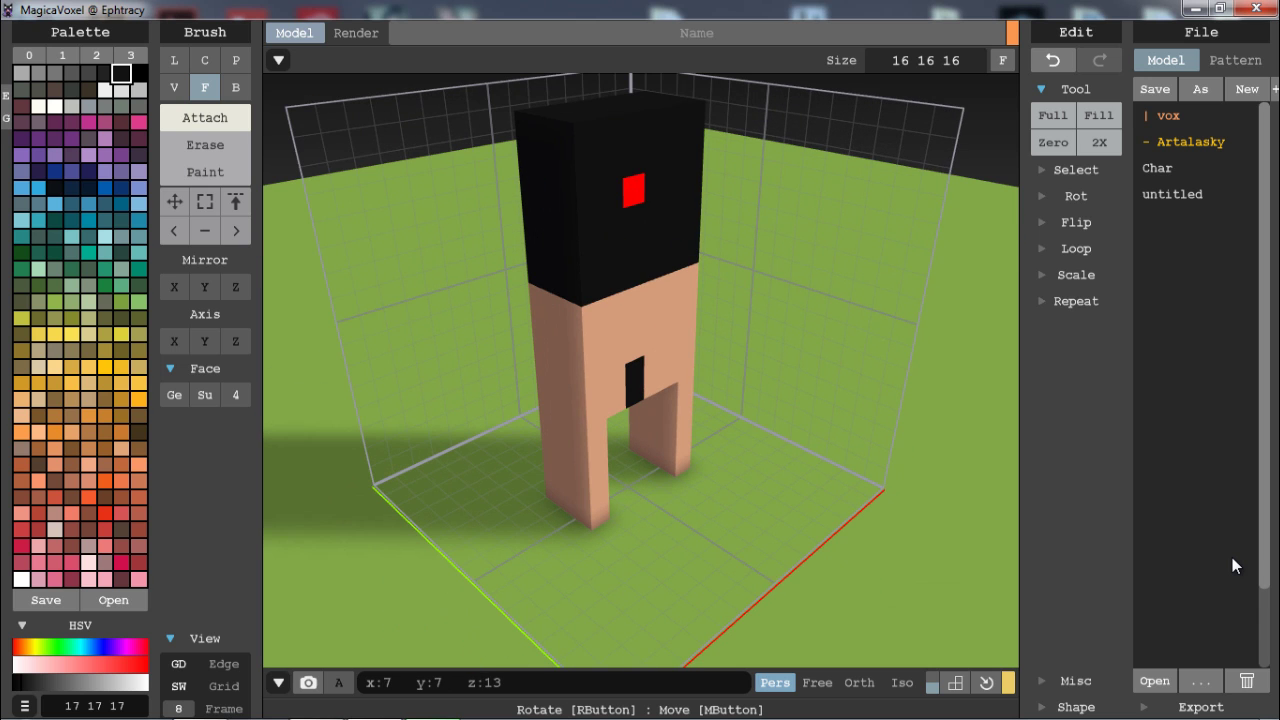
{"action": "right_click_drag", "start_coordinate": [672, 205], "coordinate": [755, 206]}
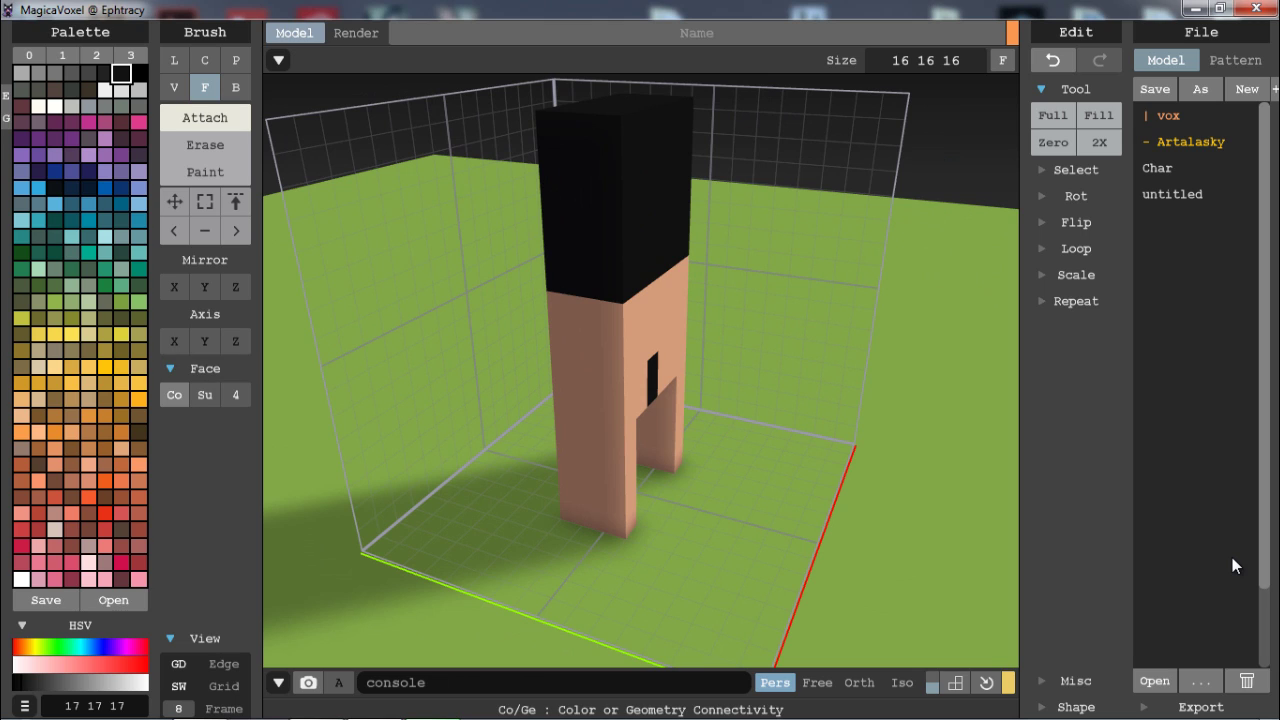
{"action": "left_click", "coordinate": [630, 200]}
{"action": "right_click_drag", "start_coordinate": [630, 200], "coordinate": [760, 210]}
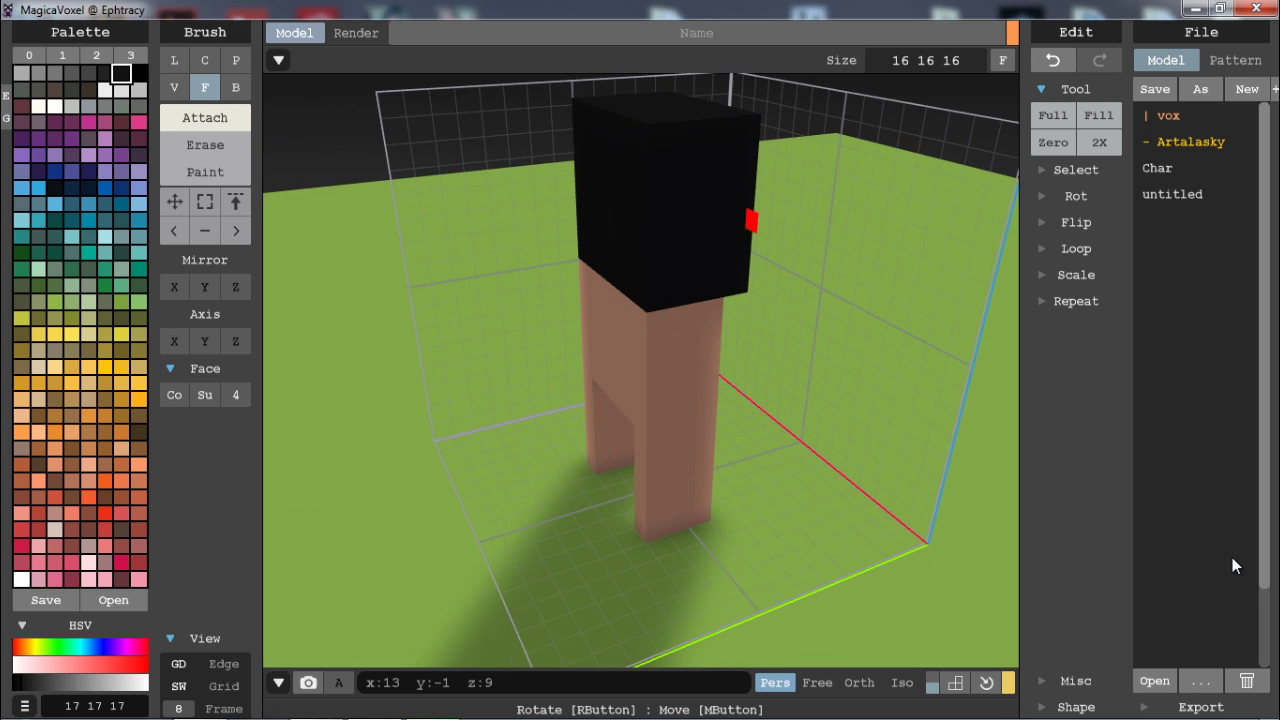
{"action": "left_click", "coordinate": [614, 215]}
{"action": "right_click_drag", "start_coordinate": [614, 215], "coordinate": [1080, 222]}
{"action": "left_click", "coordinate": [700, 199]}
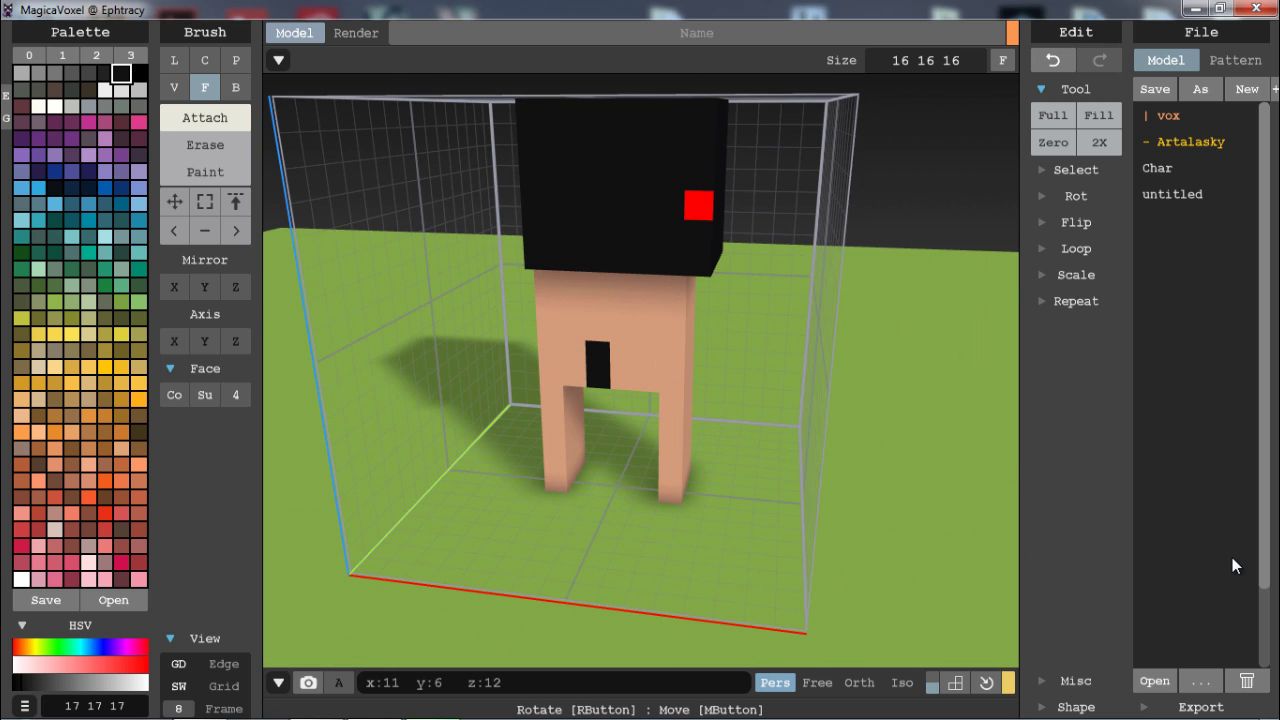
{"action": "key", "text": "ctrl+z"}
{"action": "mouse_move", "coordinate": [700, 199]}
{"action": "right_mouse_down"}
{"action": "mouse_move", "coordinate": [852, 203]}
{"action": "mouse_move", "coordinate": [640, 229]}
{"action": "right_mouse_up"}
- Pick the skin tone 225 166 121 from the body and paint over the small black patch above the legs using the Voxel brush
{"action": "left_click", "coordinate": [600, 300], "text": "alt"}
{"action": "key", "text": "v"}
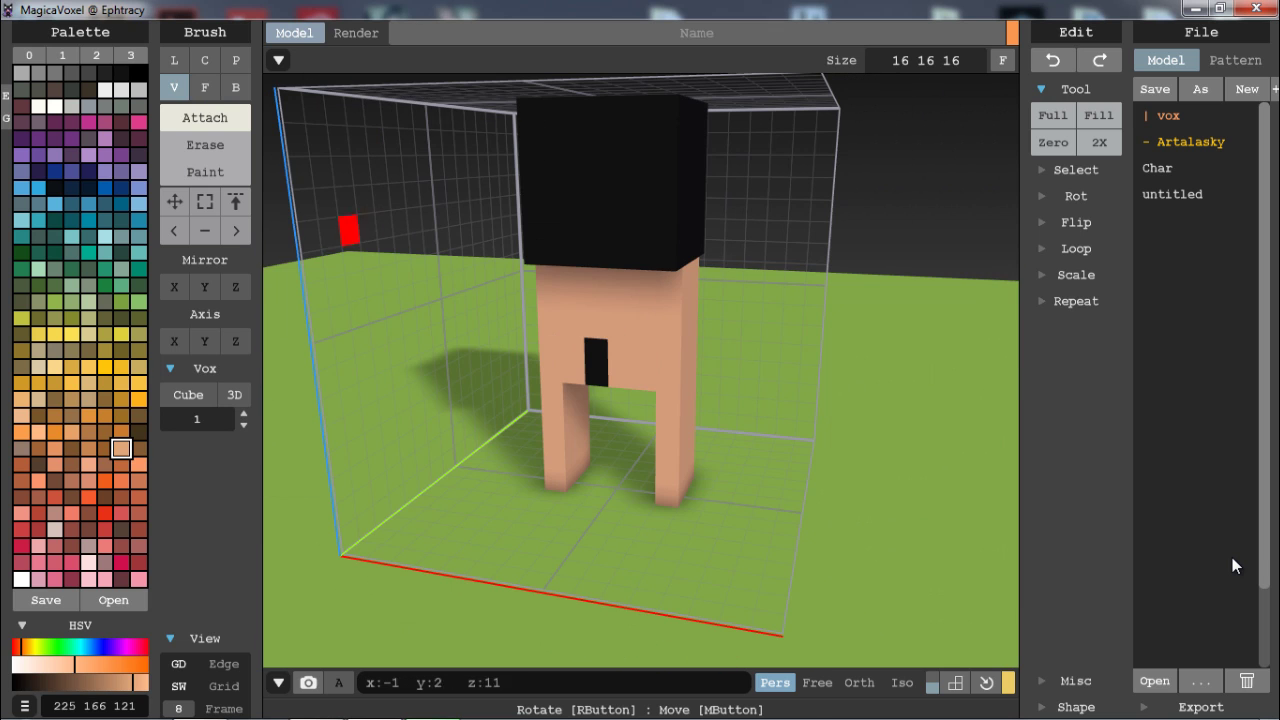
{"action": "left_click", "coordinate": [205, 172]}
{"action": "left_click", "coordinate": [596, 350]}
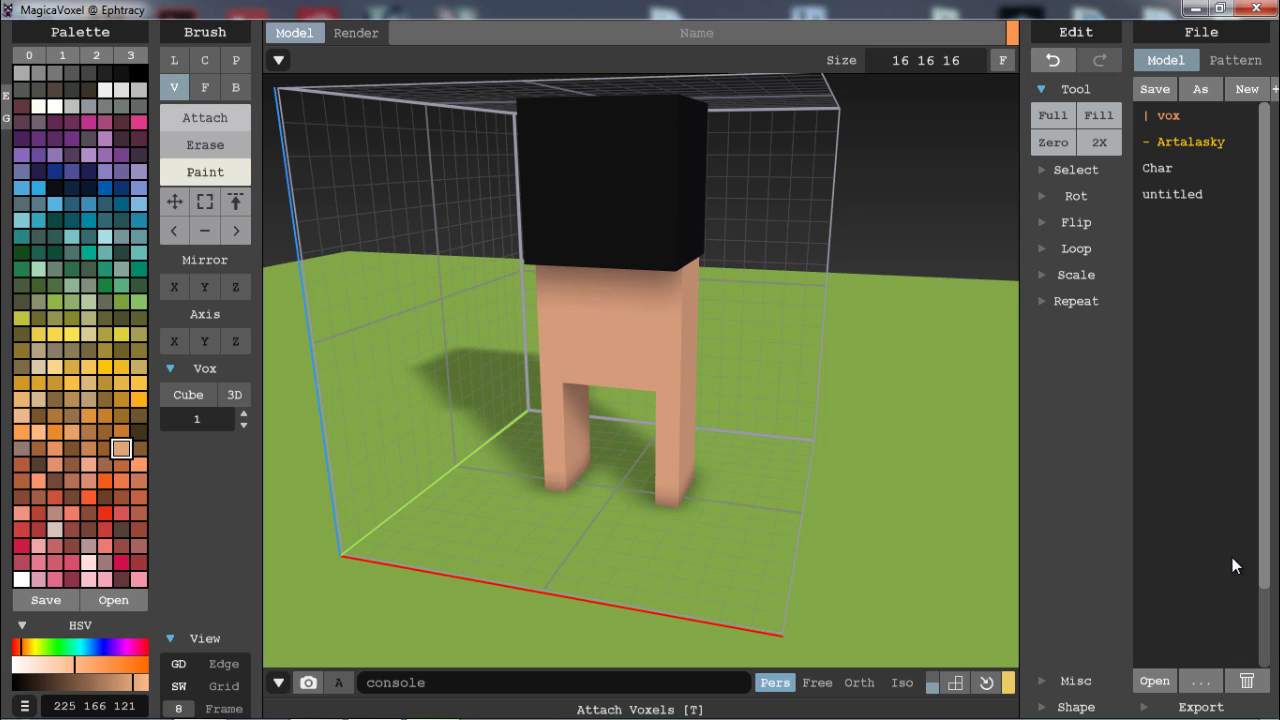
- Try the Attach and Erase modes of the Voxel brush and attach a voxel to the side of the body
{"action": "left_click", "coordinate": [205, 117]}
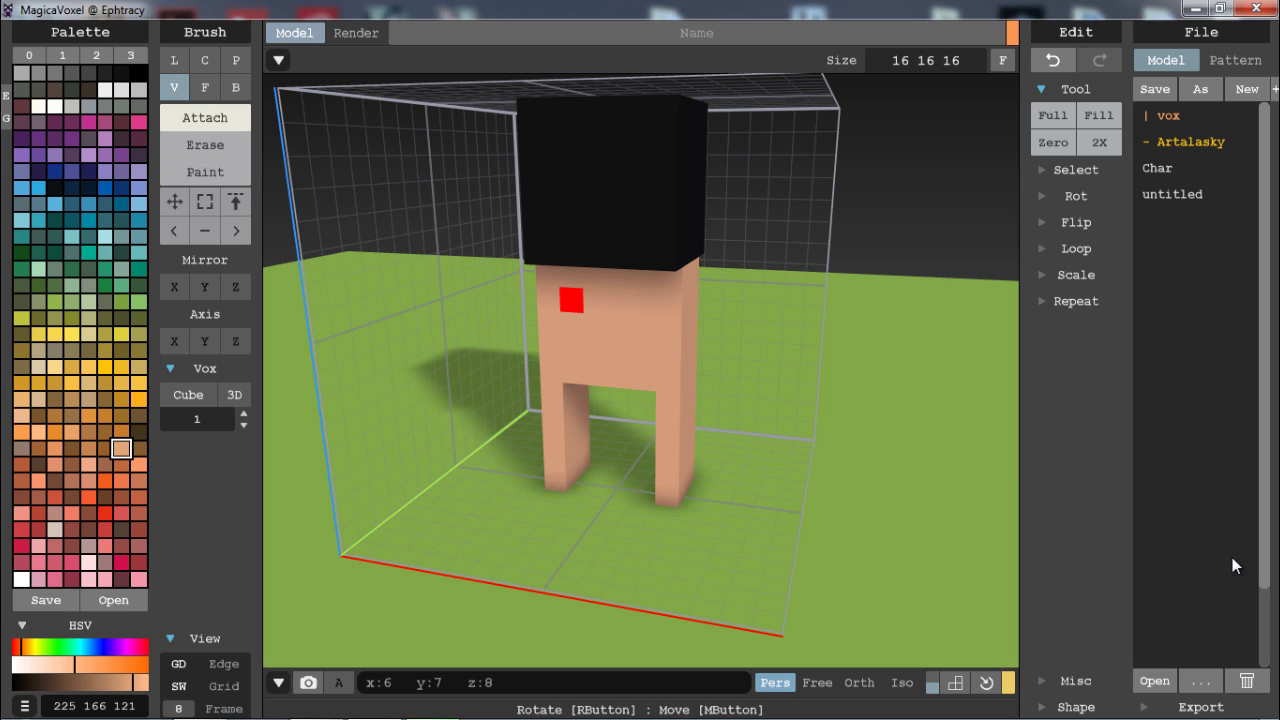
{"action": "key", "text": "r"}
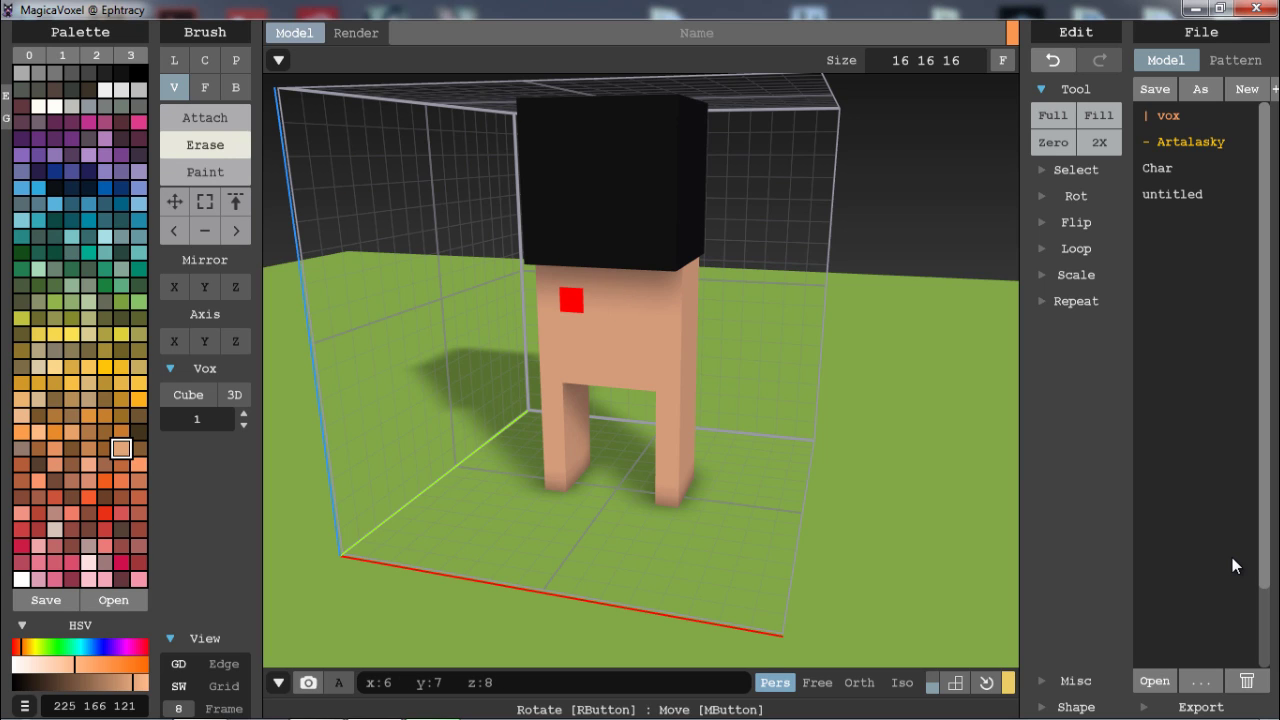
{"action": "key", "text": "t"}
{"action": "right_click_drag", "start_coordinate": [571, 300], "coordinate": [543, 306]}
{"action": "left_click", "coordinate": [643, 338]}
{"action": "key", "text": "ctrl+z"}
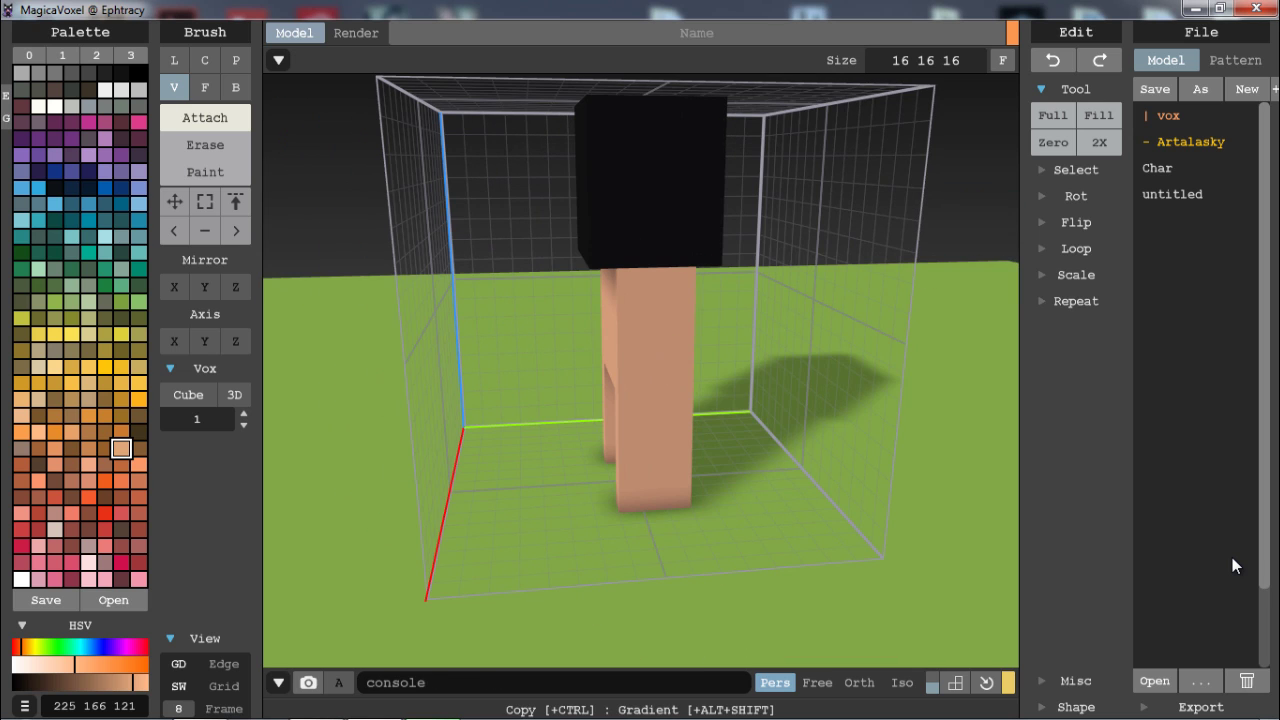
- Paint the upper body below the black block dark grey 34 34 34 on all sides with the Voxel brush
{"action": "left_click", "coordinate": [104, 73]}
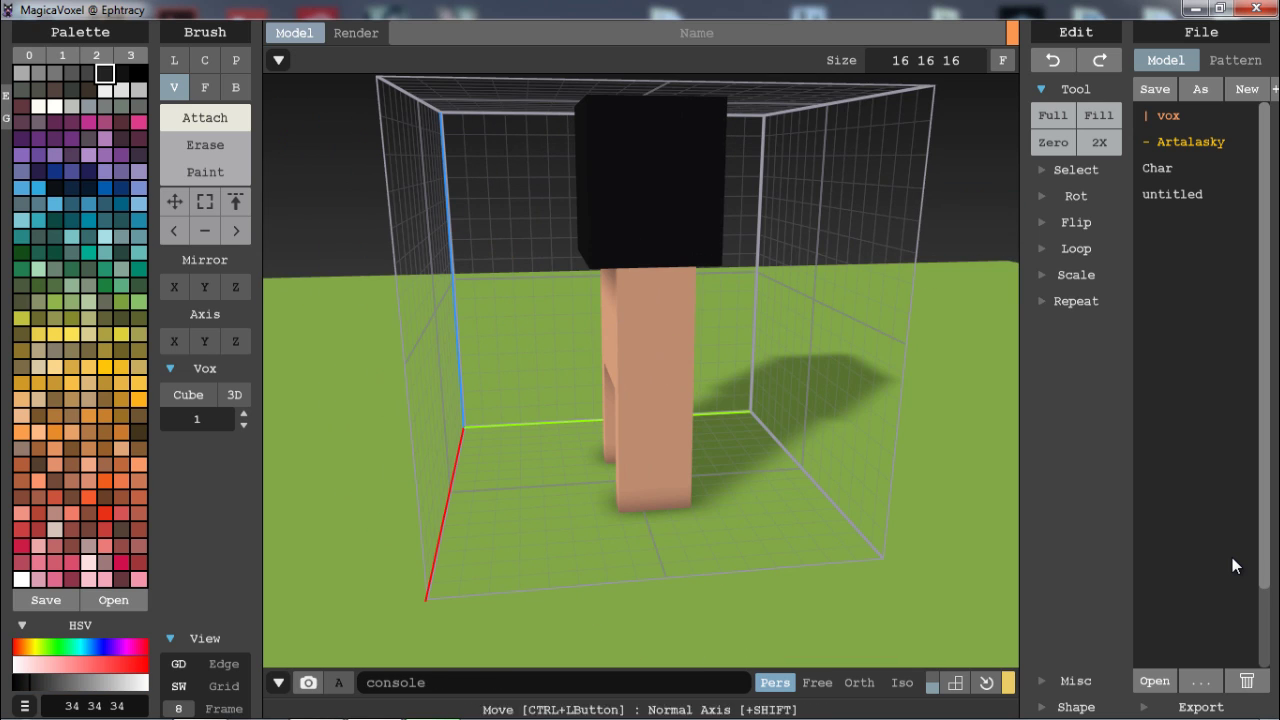
{"action": "key", "text": "p"}
{"action": "right_click_drag", "start_coordinate": [630, 308], "coordinate": [790, 306]}
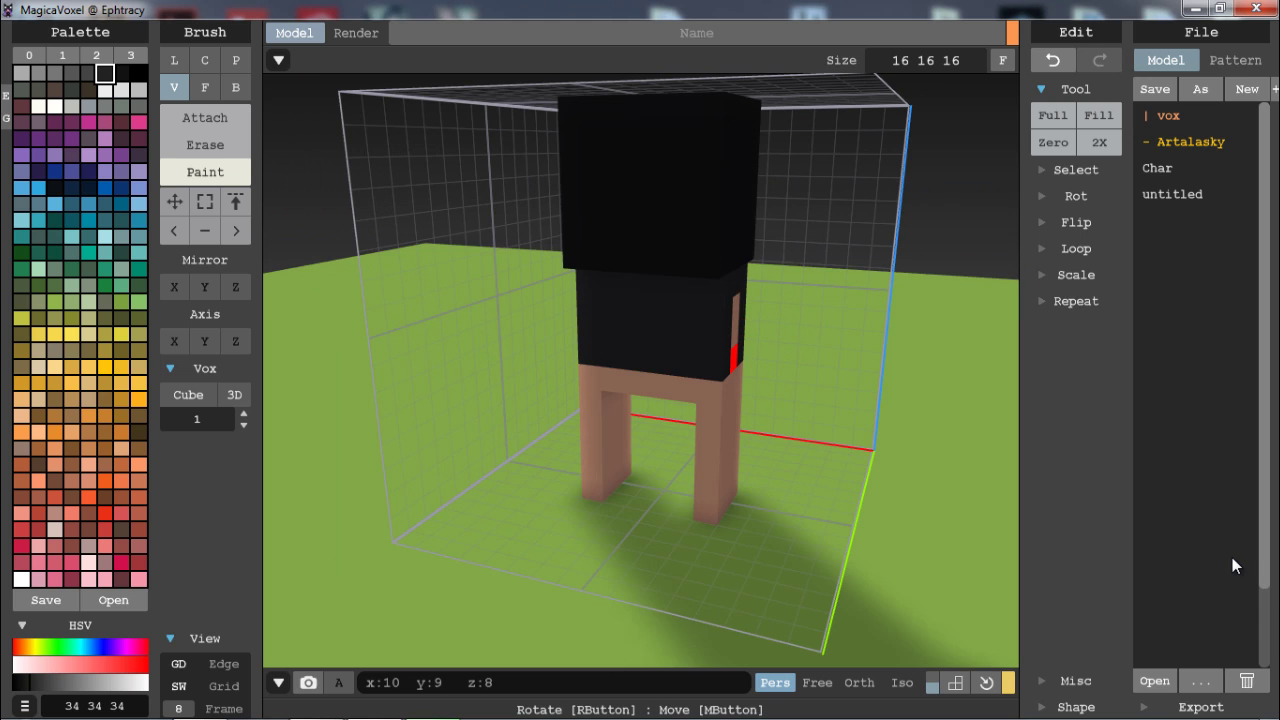
{"action": "right_click_drag", "start_coordinate": [734, 333], "coordinate": [431, 338]}
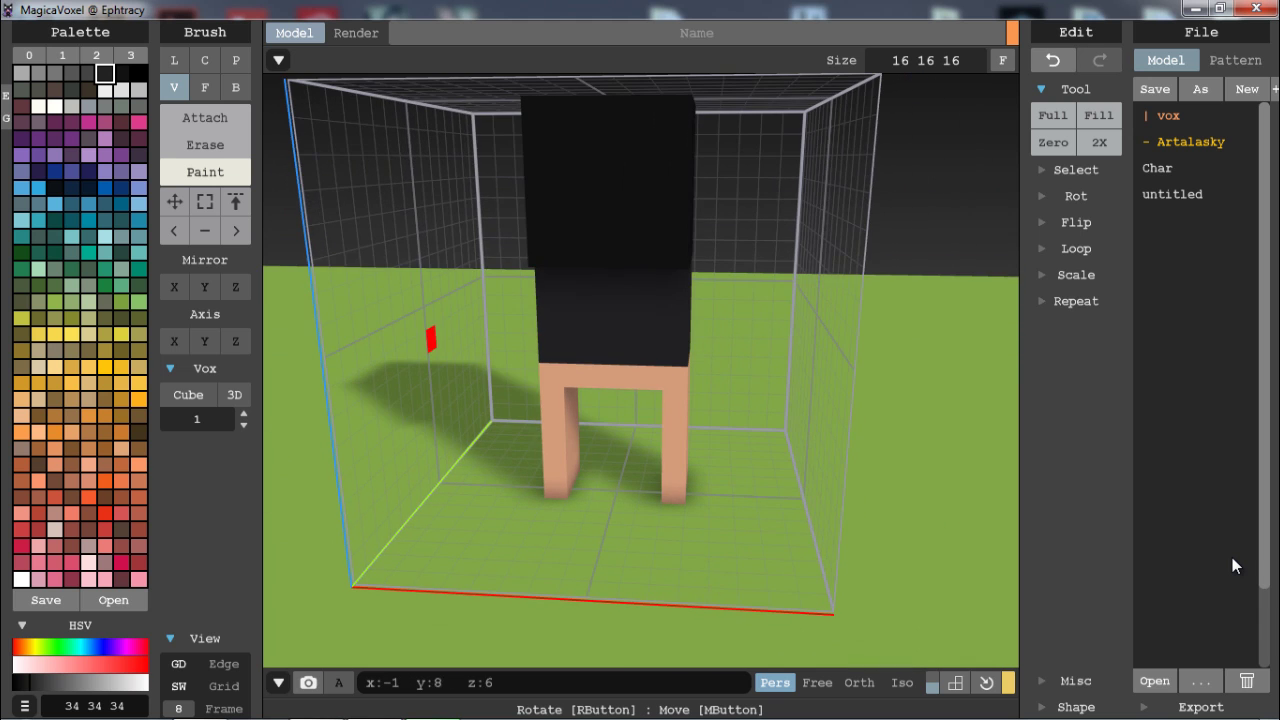
- Enable X mirroring and try painting the fronts of both legs dark grey 34 34 34
{"action": "right_click_drag", "start_coordinate": [724, 270], "coordinate": [677, 282]}
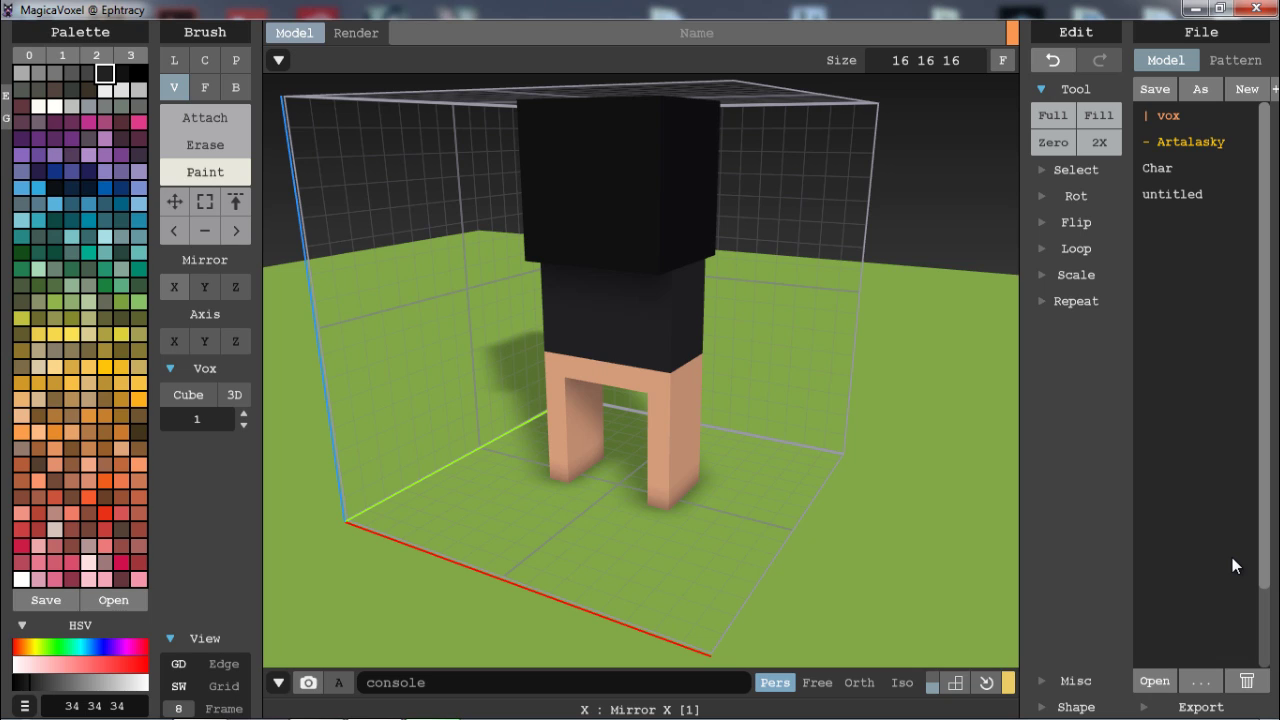
{"action": "left_click", "coordinate": [174, 287]}
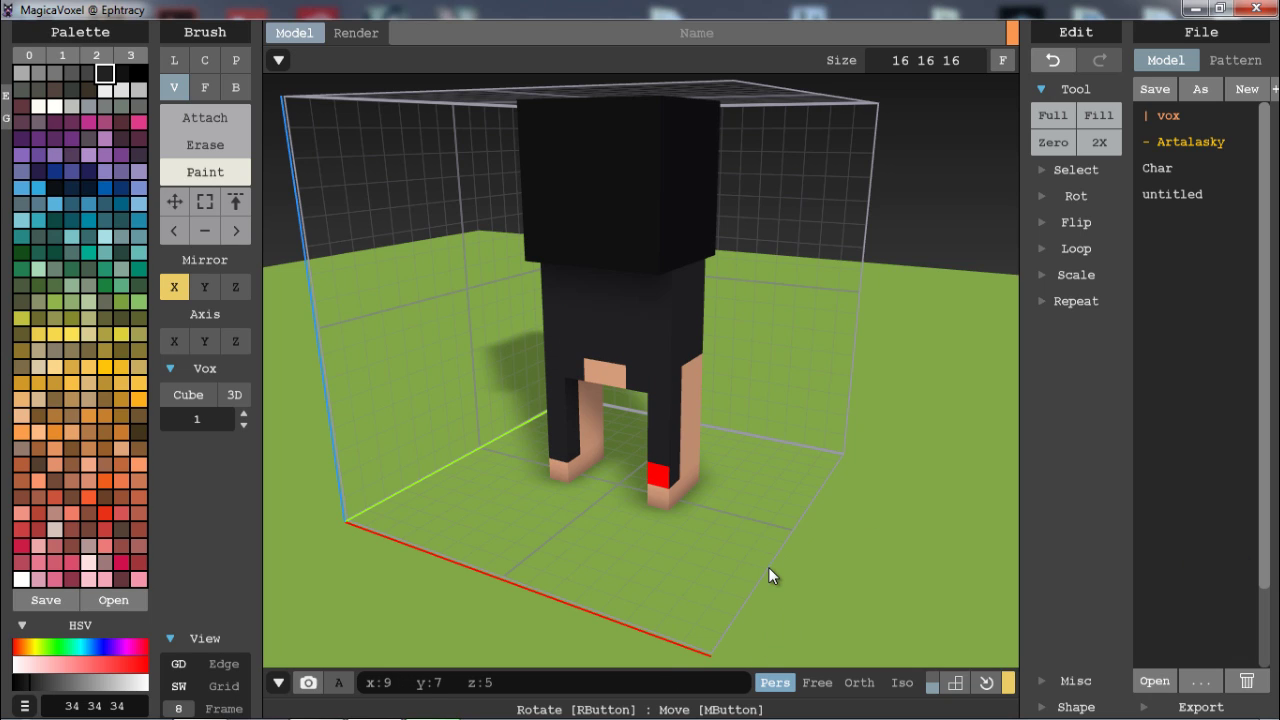
{"action": "key", "text": "ctrl+z"}
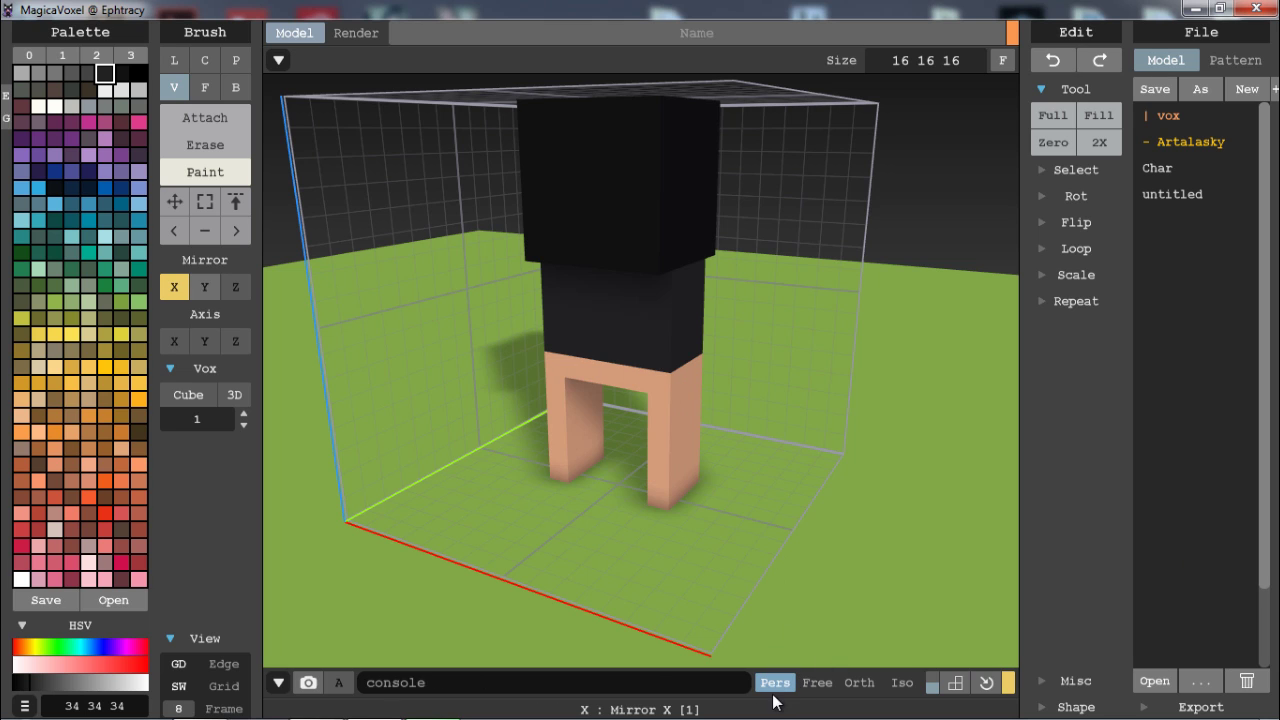
- Switch to Y mirroring only, choose the dark maroon 86 46 55, and try mirrored strokes on the legs and the black top
{"action": "left_click", "coordinate": [204, 287]}
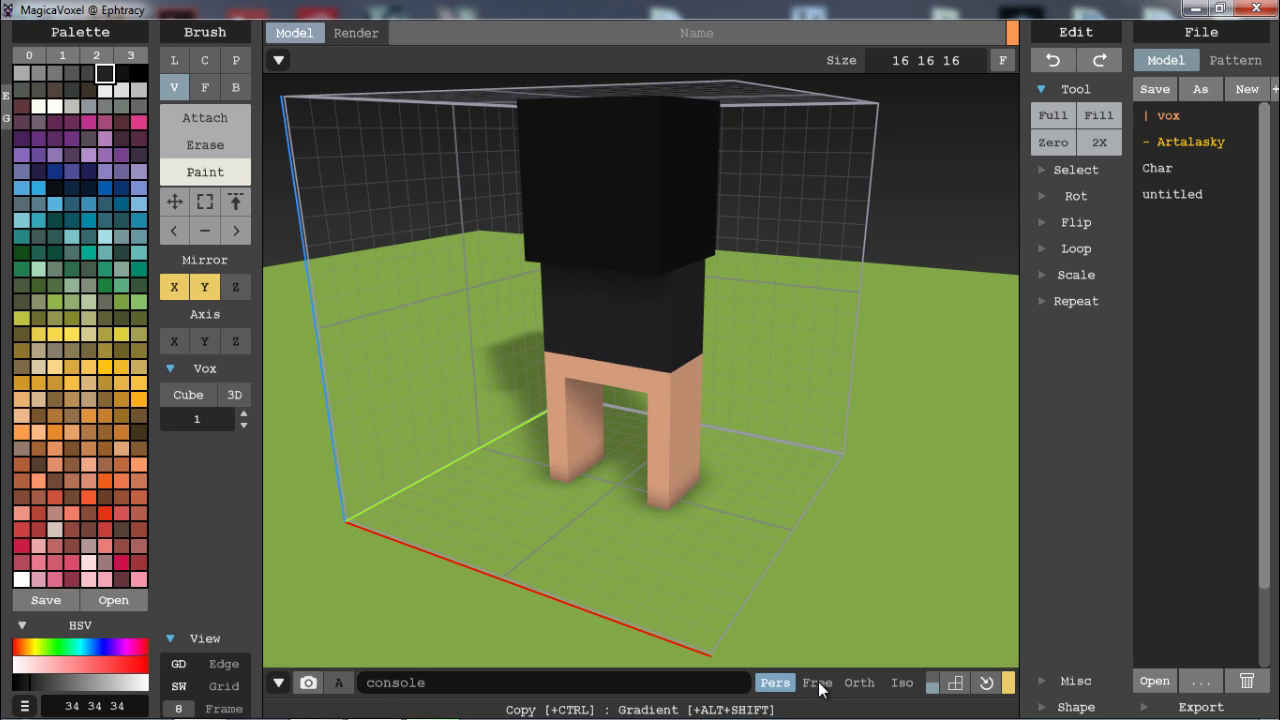
{"action": "left_click", "coordinate": [121, 122]}
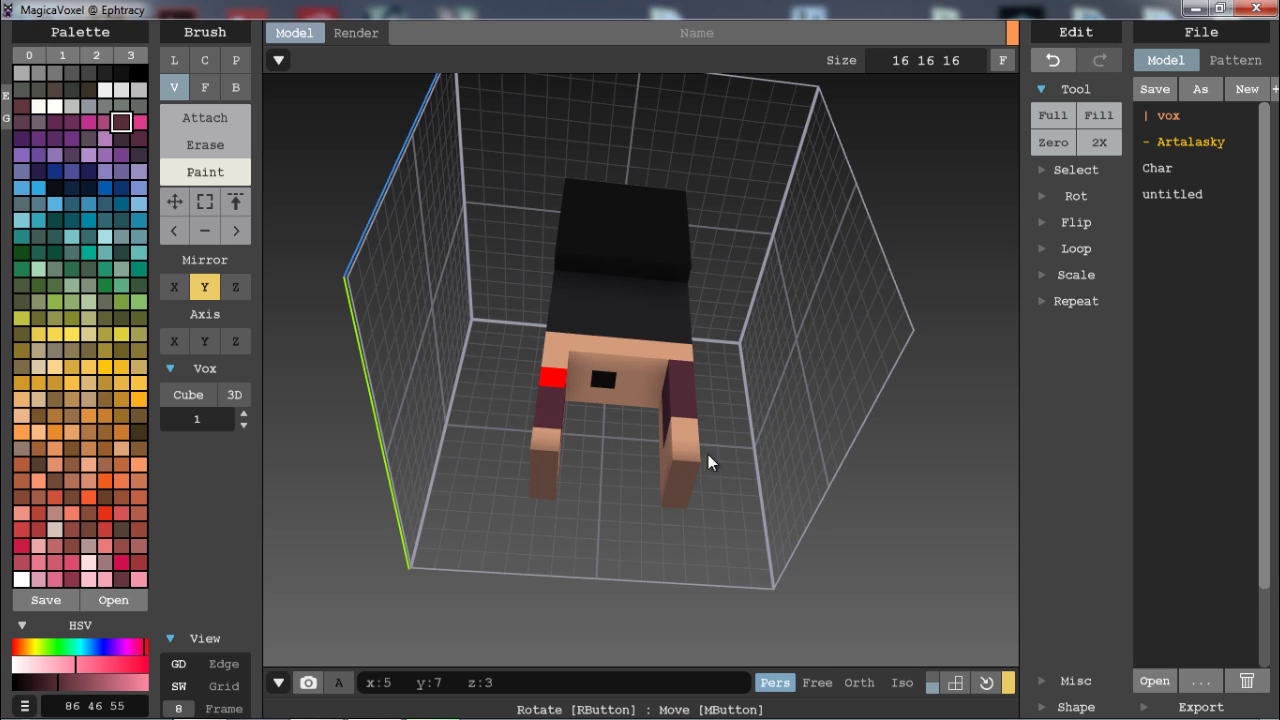
{"action": "key", "text": "ctrl+z"}
{"action": "mouse_move", "coordinate": [708, 454]}
{"action": "right_mouse_down"}
{"action": "mouse_move", "coordinate": [618, 391]}
{"action": "mouse_move", "coordinate": [867, 478]}
{"action": "right_mouse_up"}
{"action": "left_click_drag", "start_coordinate": [588, 328], "coordinate": [537, 392]}
{"action": "key", "text": "ctrl+z"}
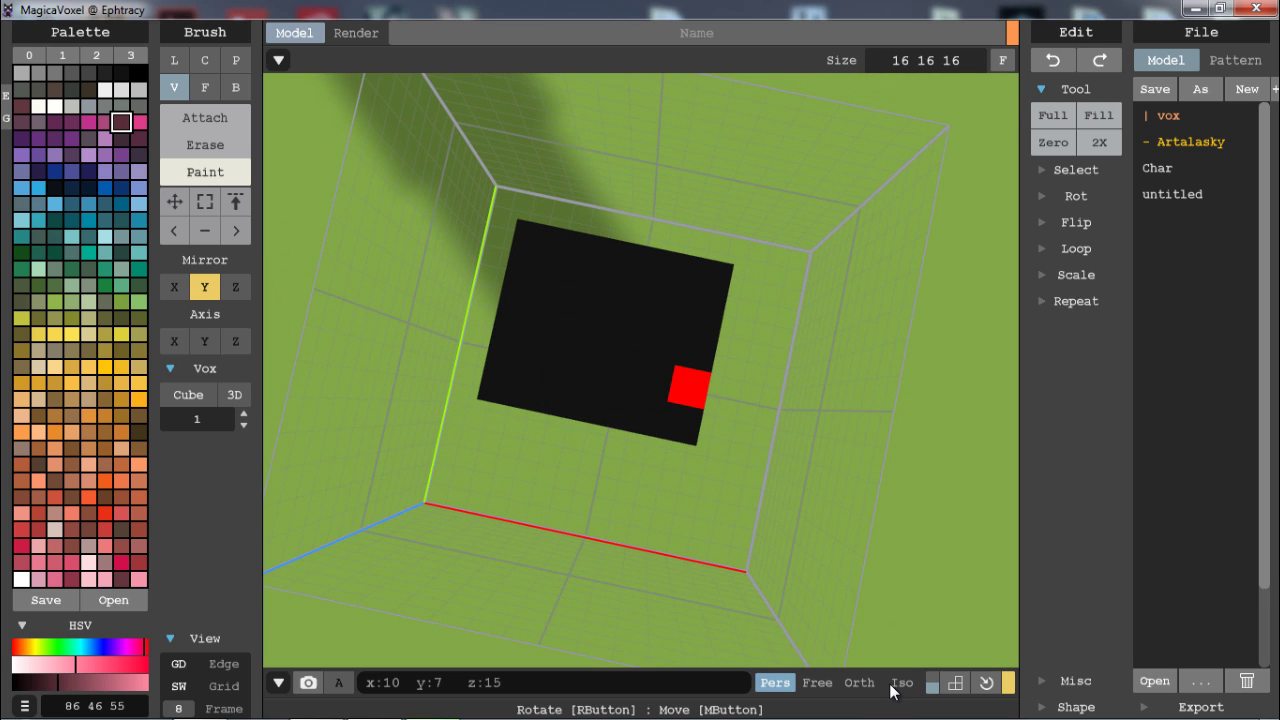
{"action": "mouse_move", "coordinate": [682, 423]}
{"action": "left_mouse_down"}
{"action": "mouse_move", "coordinate": [500, 385]}
{"action": "mouse_move", "coordinate": [506, 349]}
{"action": "left_mouse_up"}
{"action": "key", "text": "ctrl+z"}
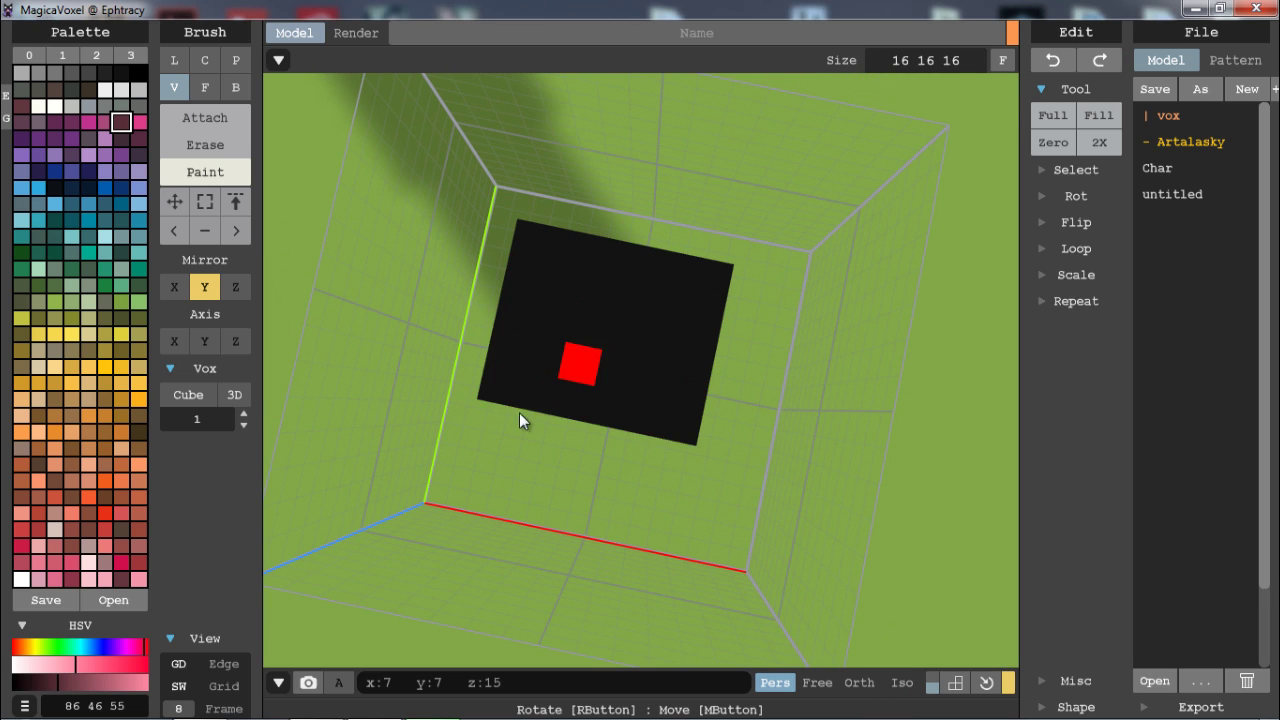
- Switch to Z mirroring only, try maroon strokes on the black block's side and top, and undo them
{"action": "mouse_move", "coordinate": [535, 560]}
{"action": "right_mouse_down"}
{"action": "mouse_move", "coordinate": [541, 525]}
{"action": "mouse_move", "coordinate": [814, 420]}
{"action": "right_mouse_up"}
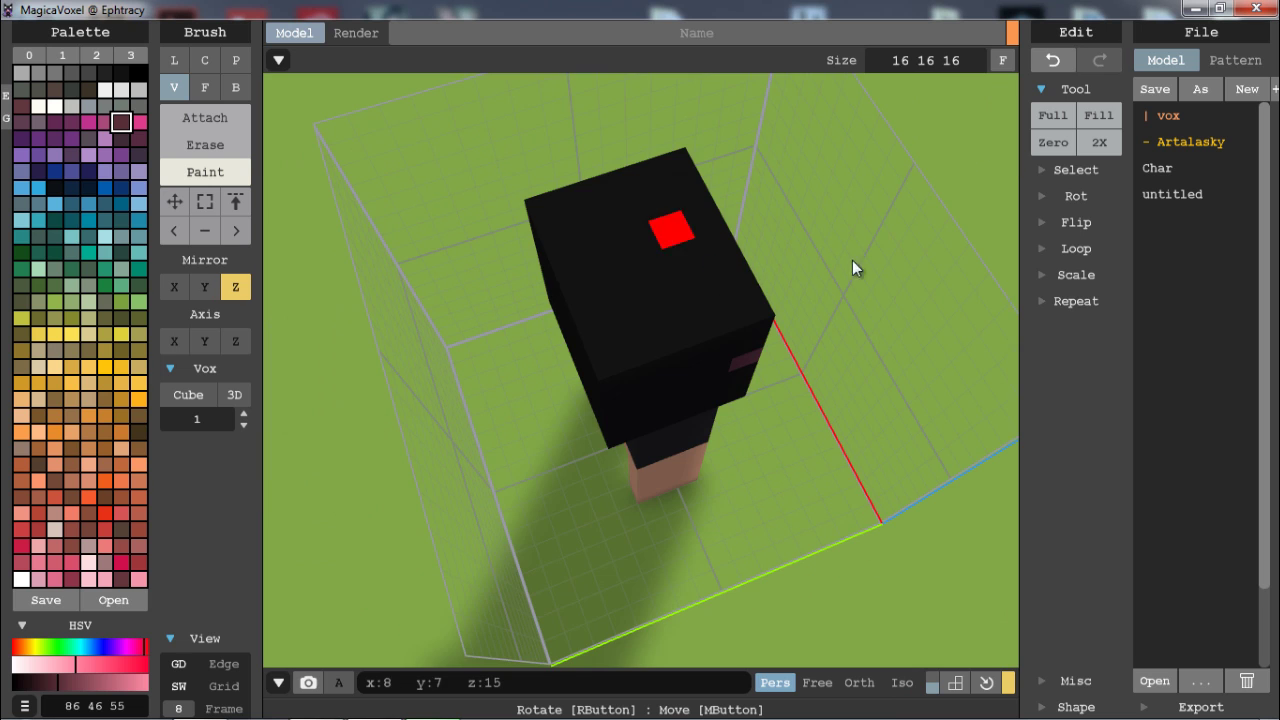
{"action": "left_click_drag", "start_coordinate": [610, 250], "coordinate": [596, 325]}
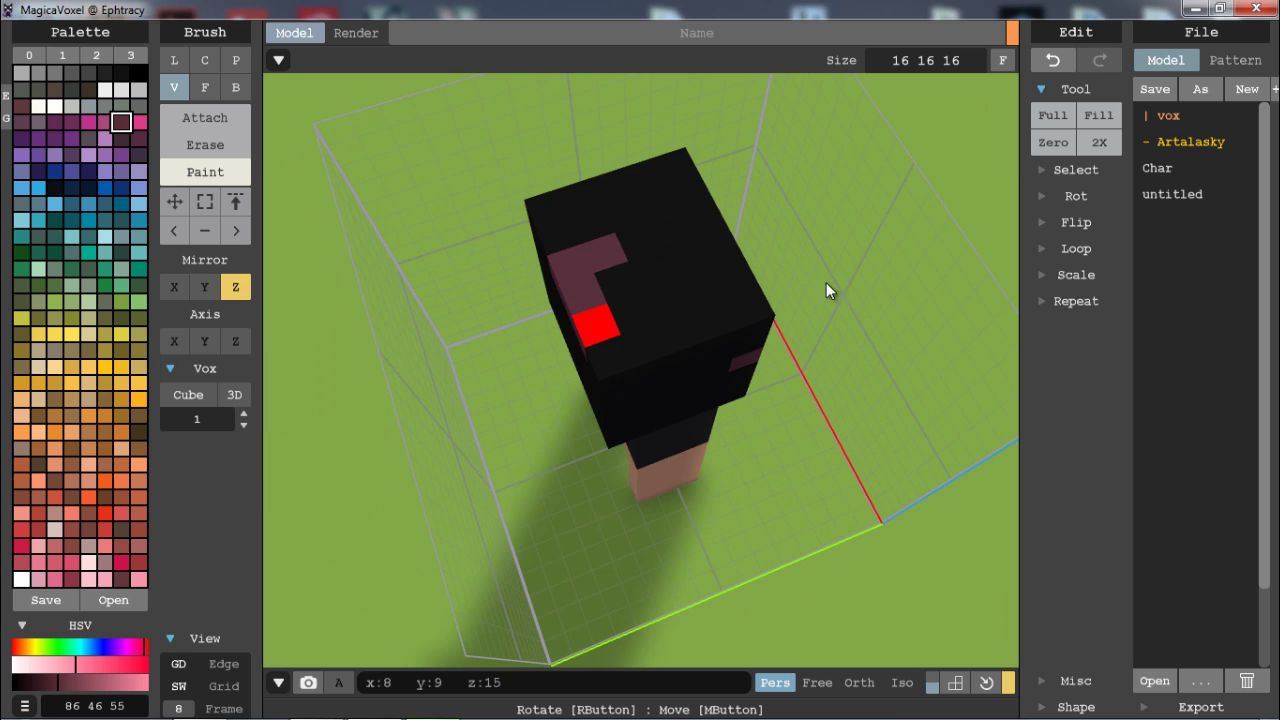
{"action": "key", "text": "ctrl+z"}
{"action": "key", "text": "ctrl+z"}
{"action": "key", "text": "ctrl+z"}
{"action": "right_click_drag", "start_coordinate": [834, 299], "coordinate": [800, 283]}
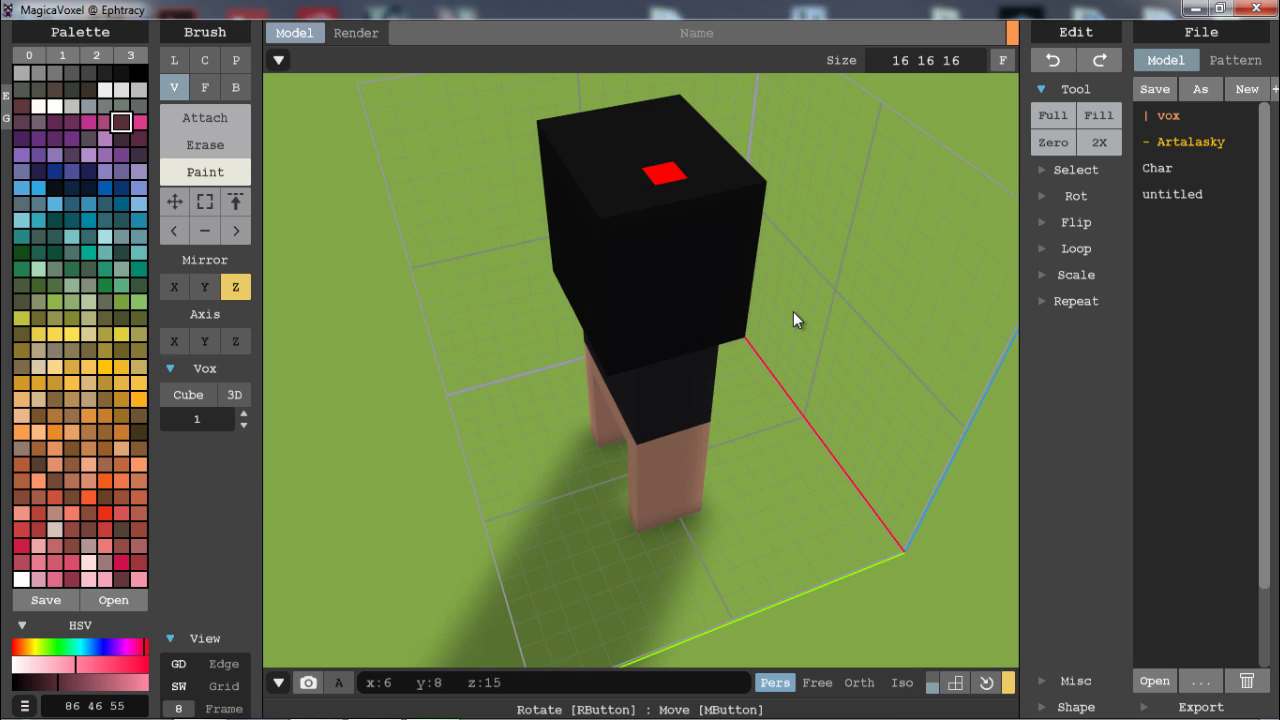
{"action": "key", "text": "ctrl+y"}
{"action": "key", "text": "ctrl+y"}
{"action": "key", "text": "ctrl+y"}
{"action": "key", "text": "ctrl+y"}
{"action": "key", "text": "ctrl+y"}
{"action": "key", "text": "ctrl+y"}
{"action": "right_click_drag", "start_coordinate": [696, 284], "coordinate": [694, 286]}
{"action": "key", "text": "ctrl+z"}
{"action": "key", "text": "ctrl+z"}
{"action": "key", "text": "ctrl+z"}
{"action": "key", "text": "ctrl+z"}
{"action": "key", "text": "ctrl+z"}
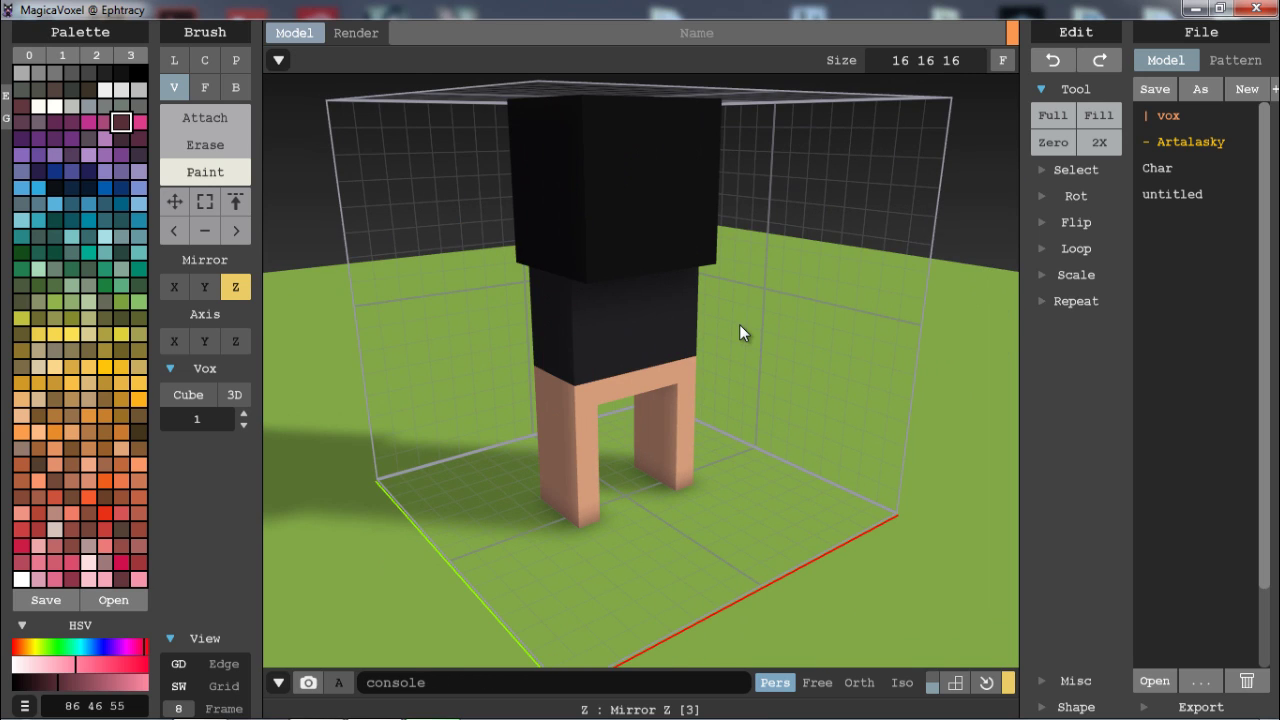
- Enable X, Y and Z mirroring together and paint maroon 86 46 55 strokes on the head, torso and legs
{"action": "key", "text": "ctrl+y"}
{"action": "key", "text": "ctrl+y"}
{"action": "key", "text": "ctrl+y"}
{"action": "key", "text": "ctrl+y"}
{"action": "key", "text": "ctrl+y"}
{"action": "key", "text": "ctrl+y"}
{"action": "key", "text": "ctrl+y"}
{"action": "key", "text": "ctrl+y"}
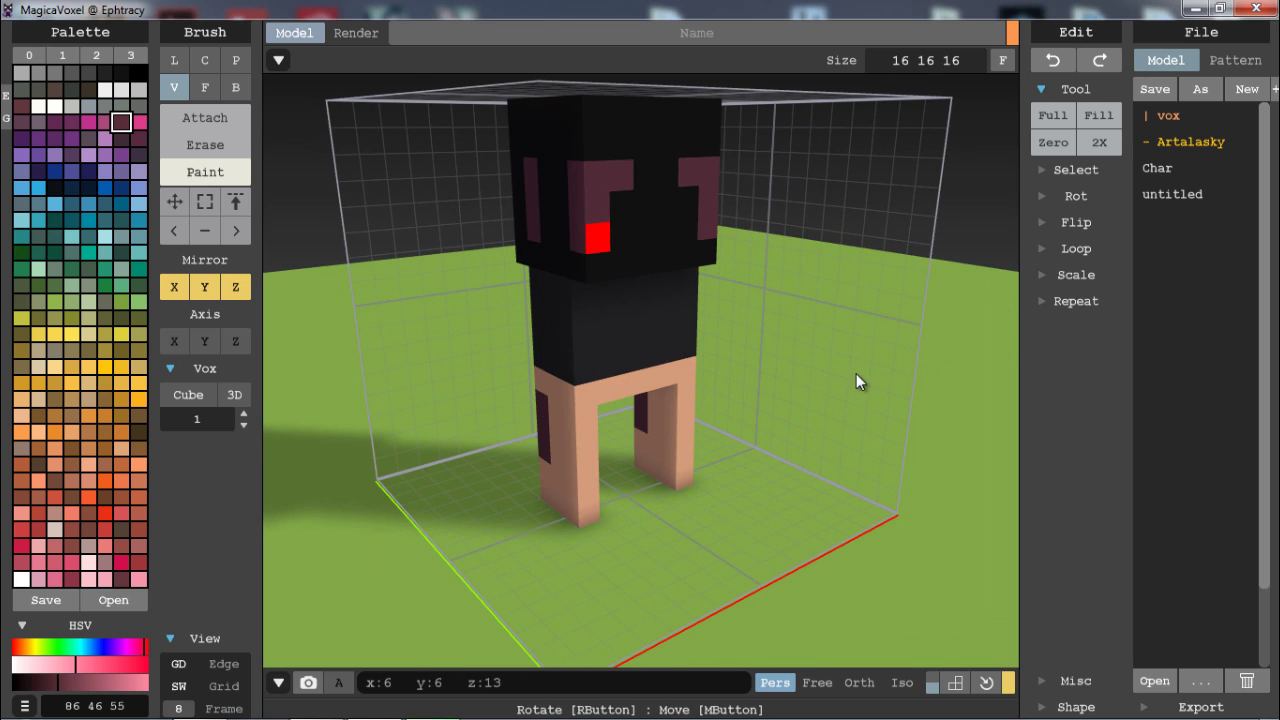
{"action": "key", "text": "ctrl+y"}
{"action": "right_click_drag", "start_coordinate": [856, 371], "coordinate": [856, 379]}
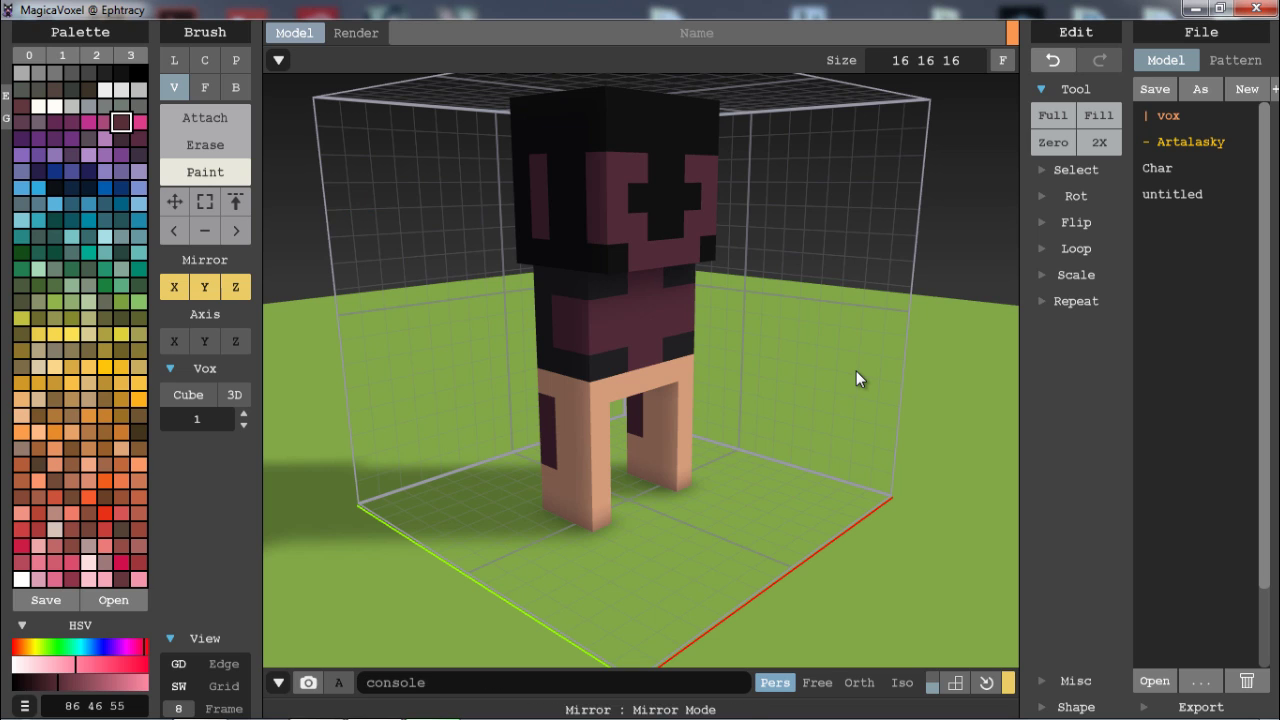
- Try attaching a freehand maroon stroke from the floor up the wall with all three mirror axes on, and undo it
{"action": "key", "text": "t"}
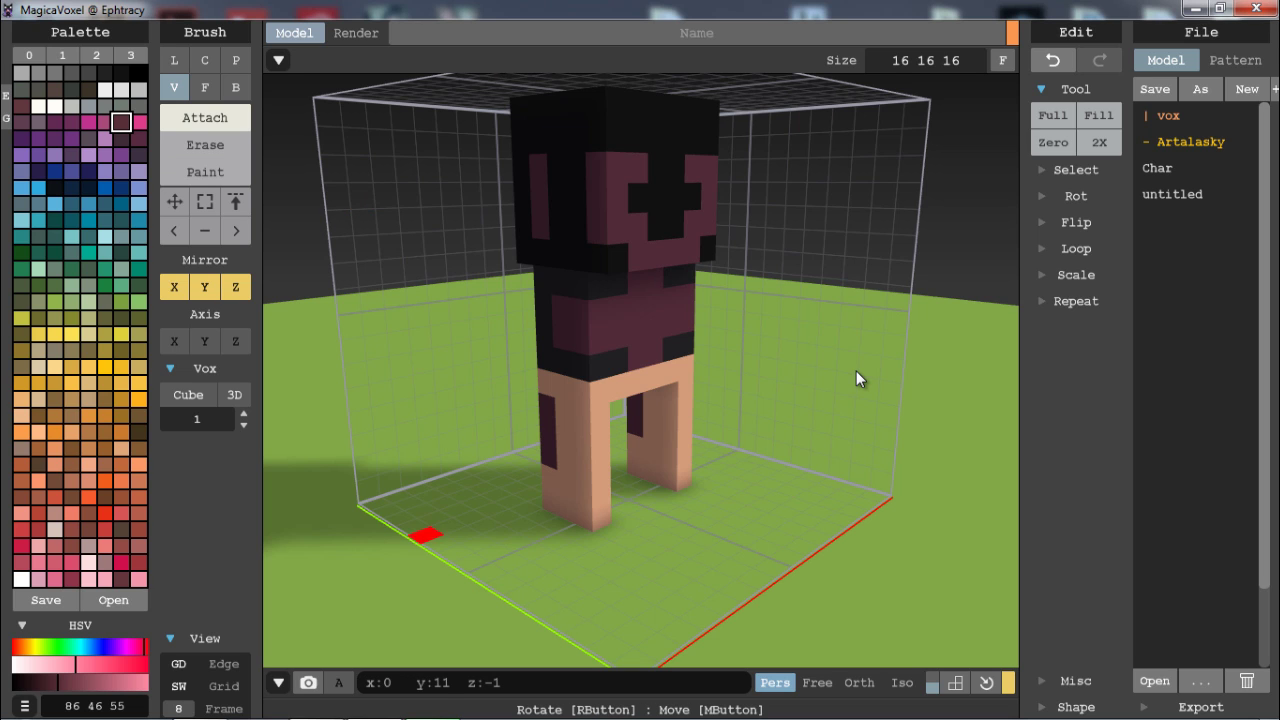
{"action": "mouse_move", "coordinate": [423, 534]}
{"action": "left_mouse_down"}
{"action": "mouse_move", "coordinate": [459, 494]}
{"action": "mouse_move", "coordinate": [410, 433]}
{"action": "mouse_move", "coordinate": [399, 342]}
{"action": "mouse_move", "coordinate": [480, 349]}
{"action": "mouse_move", "coordinate": [477, 306]}
{"action": "left_mouse_up"}
{"action": "right_click_drag", "start_coordinate": [856, 371], "coordinate": [856, 371]}
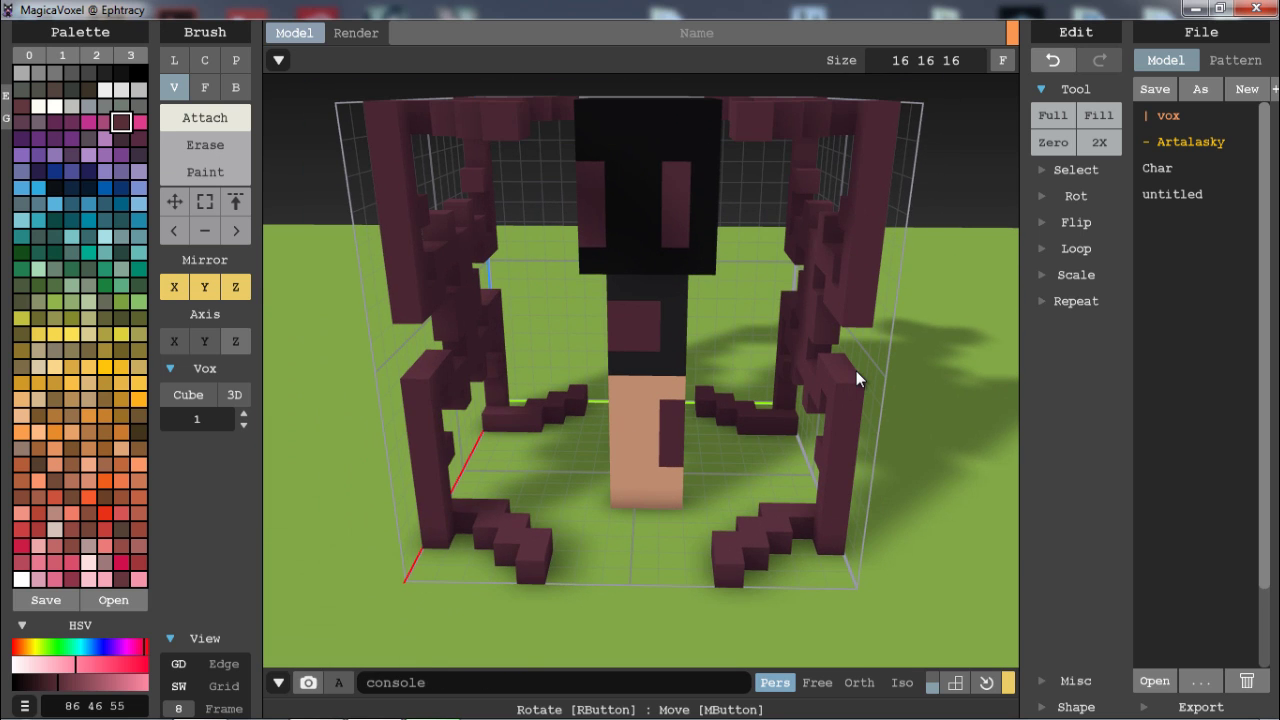
{"action": "key", "text": "ctrl+z"}
{"action": "right_click_drag", "start_coordinate": [575, 270], "coordinate": [668, 260]}
{"action": "right_click_drag", "start_coordinate": [856, 371], "coordinate": [856, 371]}
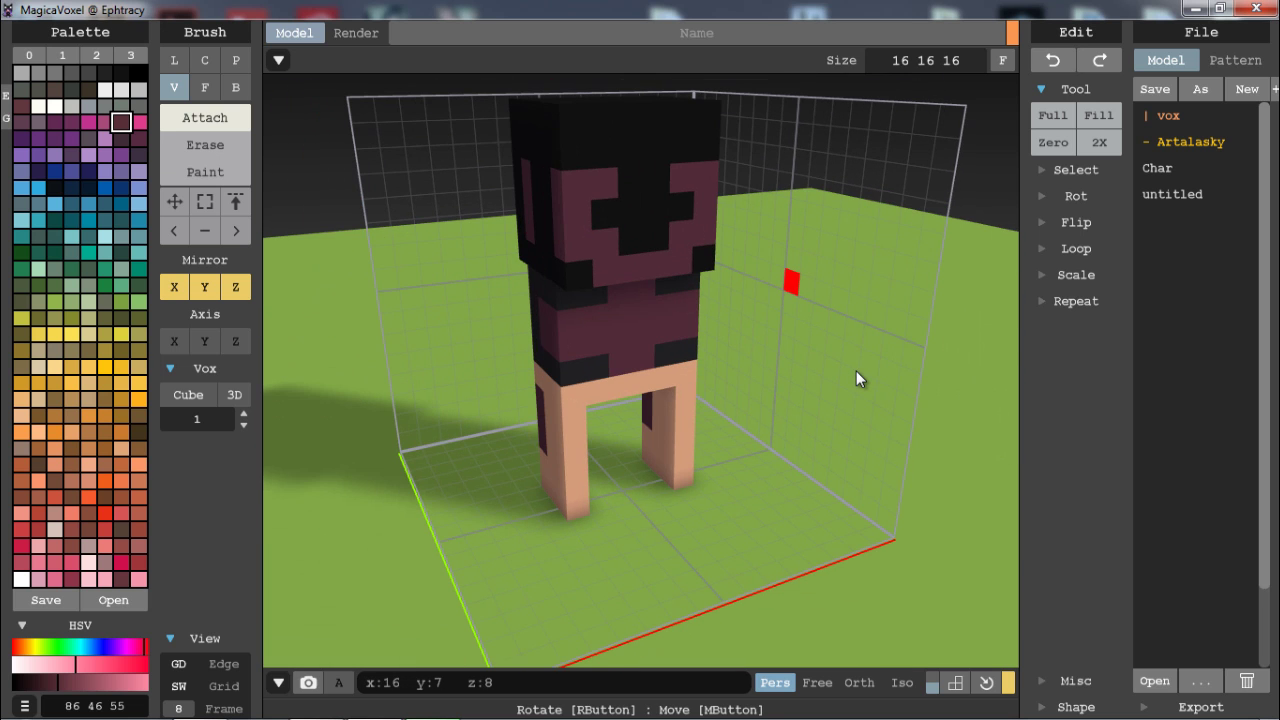
- Turn off Z mirroring, try attaching a stroke along the floor with X and Y mirroring, and undo it
{"action": "key", "text": "3"}
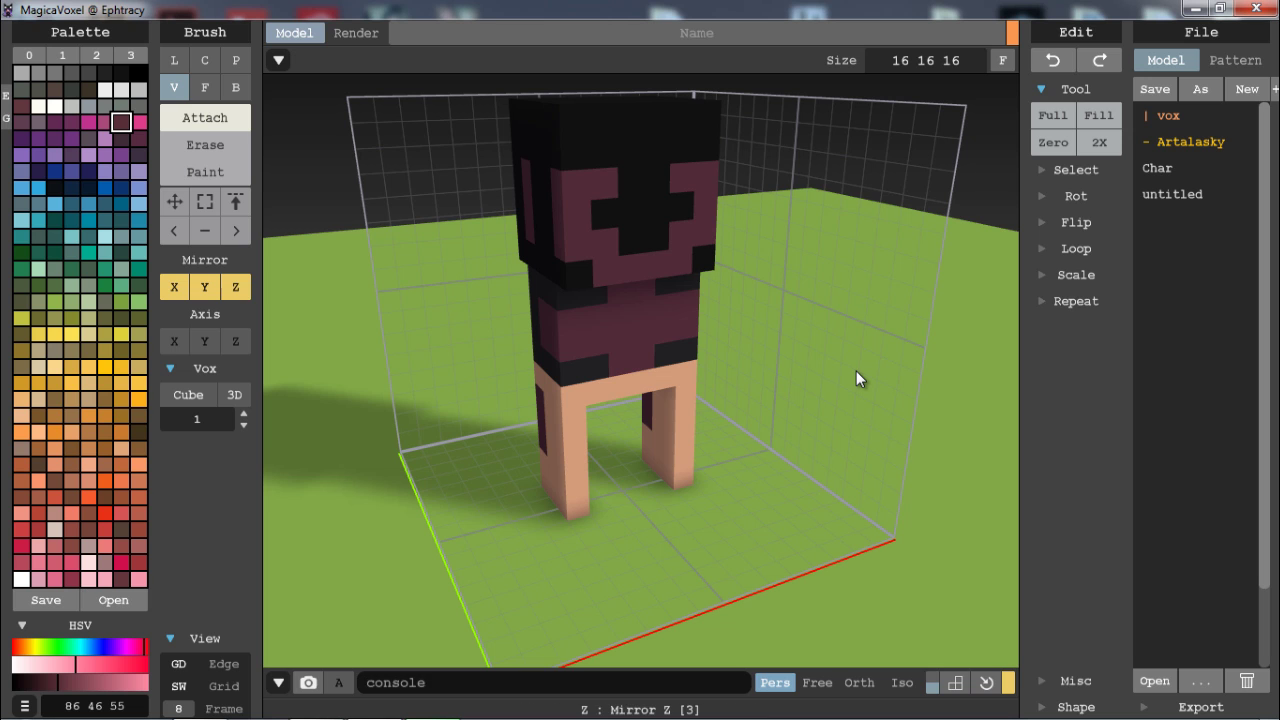
{"action": "mouse_move", "coordinate": [470, 466]}
{"action": "left_mouse_down"}
{"action": "mouse_move", "coordinate": [483, 539]}
{"action": "mouse_move", "coordinate": [704, 598]}
{"action": "left_mouse_up"}
{"action": "mouse_move", "coordinate": [704, 598]}
{"action": "right_mouse_down"}
{"action": "mouse_move", "coordinate": [647, 554]}
{"action": "mouse_move", "coordinate": [555, 564]}
{"action": "right_mouse_up"}
{"action": "key", "text": "ctrl+z"}
{"action": "right_click_drag", "start_coordinate": [514, 486], "coordinate": [634, 440]}
- Switch to painting with X mirroring only, and try face strokes in maroon and sampled black 17 17 17, undoing each
{"action": "key", "text": "g"}
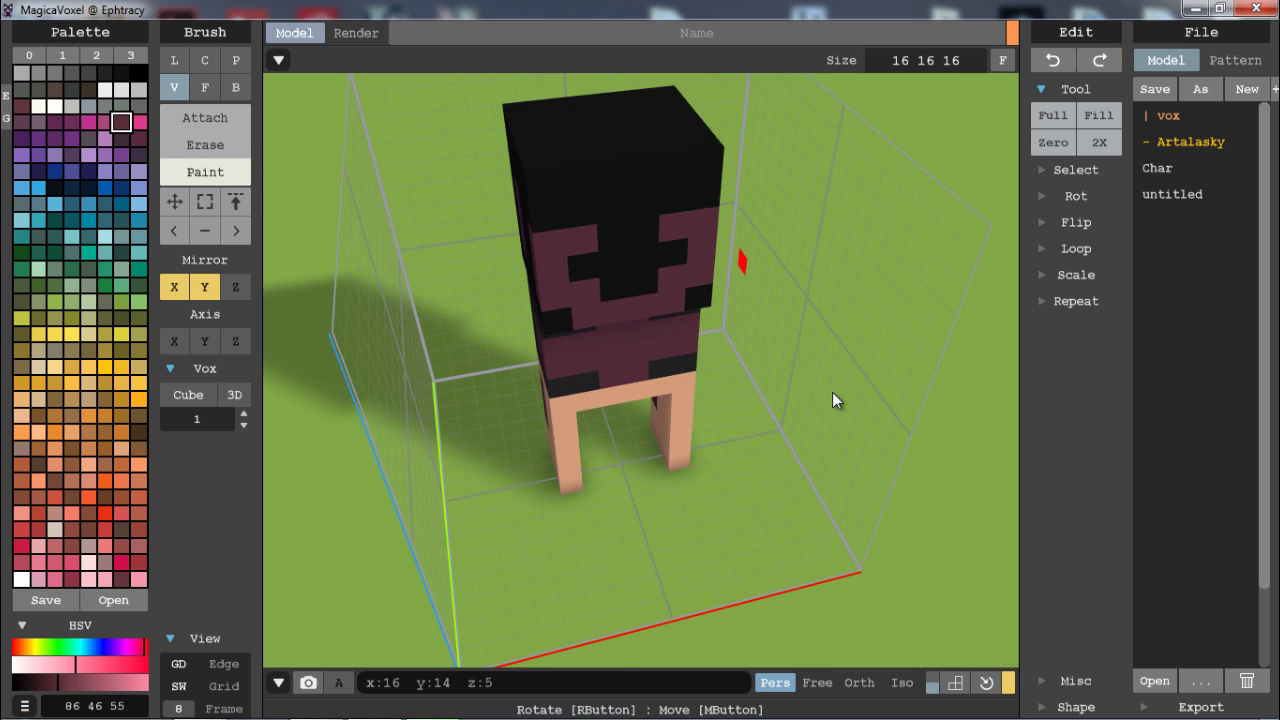
{"action": "right_click_drag", "start_coordinate": [740, 260], "coordinate": [672, 214]}
{"action": "key", "text": "y"}
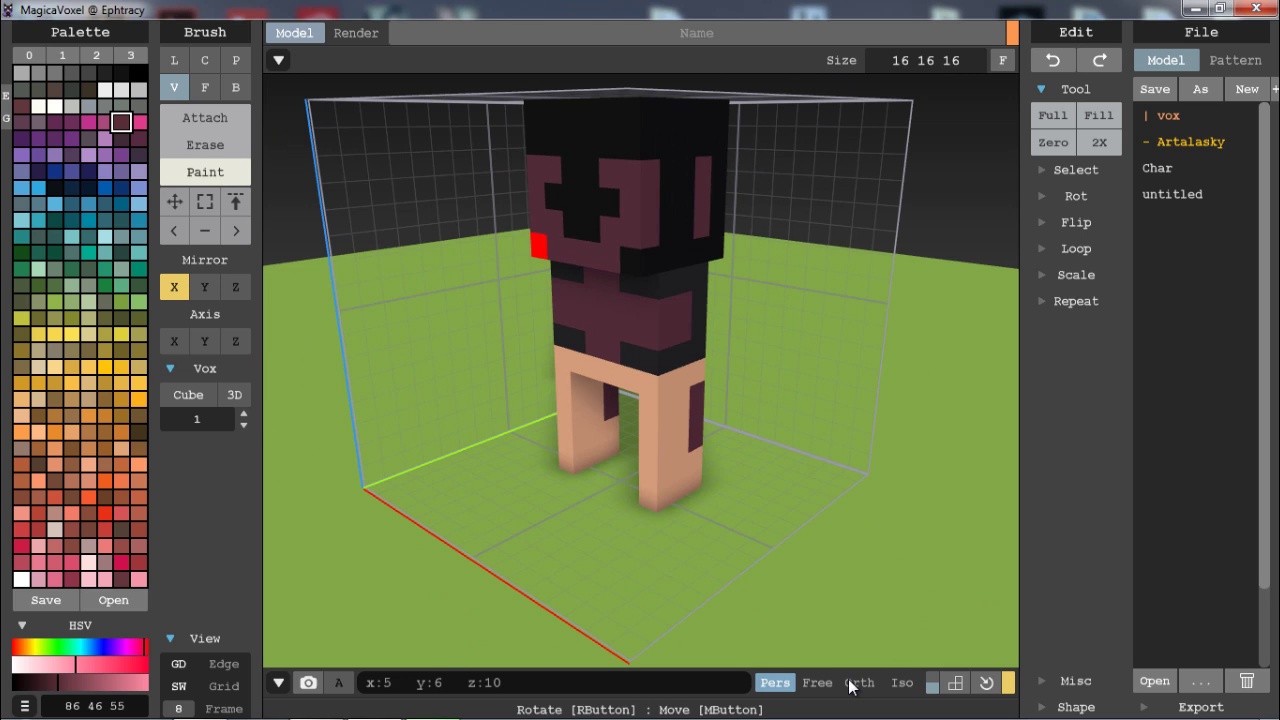
{"action": "right_click_drag", "start_coordinate": [850, 660], "coordinate": [858, 460]}
{"action": "left_click_drag", "start_coordinate": [635, 194], "coordinate": [635, 136]}
{"action": "key", "text": "ctrl+z"}
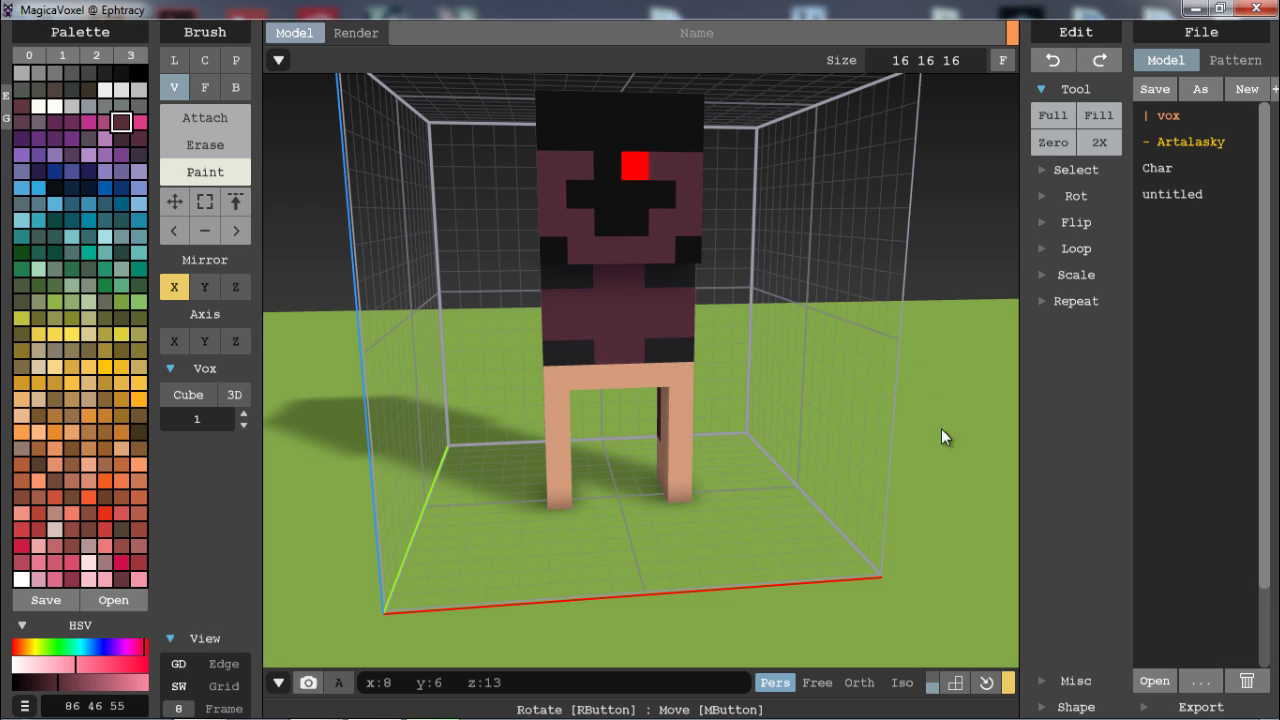
{"action": "left_click", "coordinate": [606, 135], "text": "alt"}
{"action": "mouse_move", "coordinate": [578, 165]}
{"action": "left_mouse_down"}
{"action": "mouse_move", "coordinate": [551, 221]}
{"action": "mouse_move", "coordinate": [580, 221]}
{"action": "left_mouse_up"}
{"action": "key", "text": "ctrl+z"}
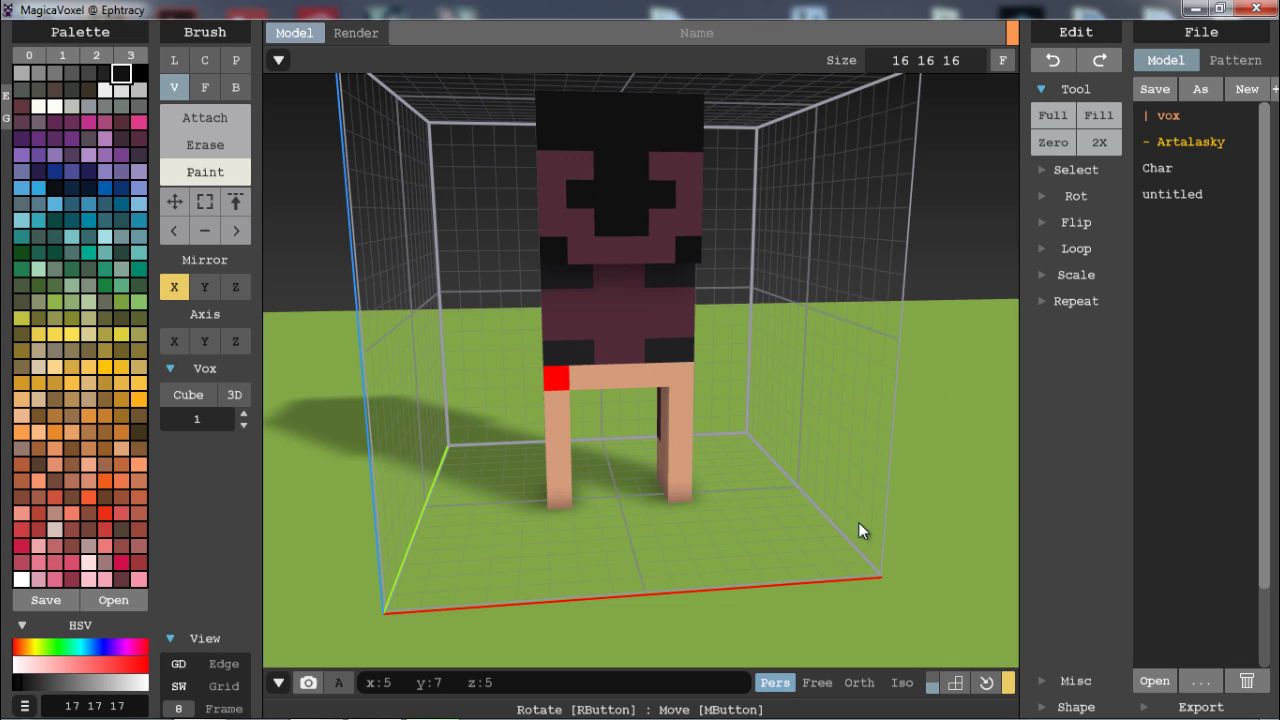
- Paint the face opening in the skin tone 225 166 121 sampled from the legs and the lower face black 17 17 17
{"action": "left_click", "coordinate": [556, 377], "text": "alt"}
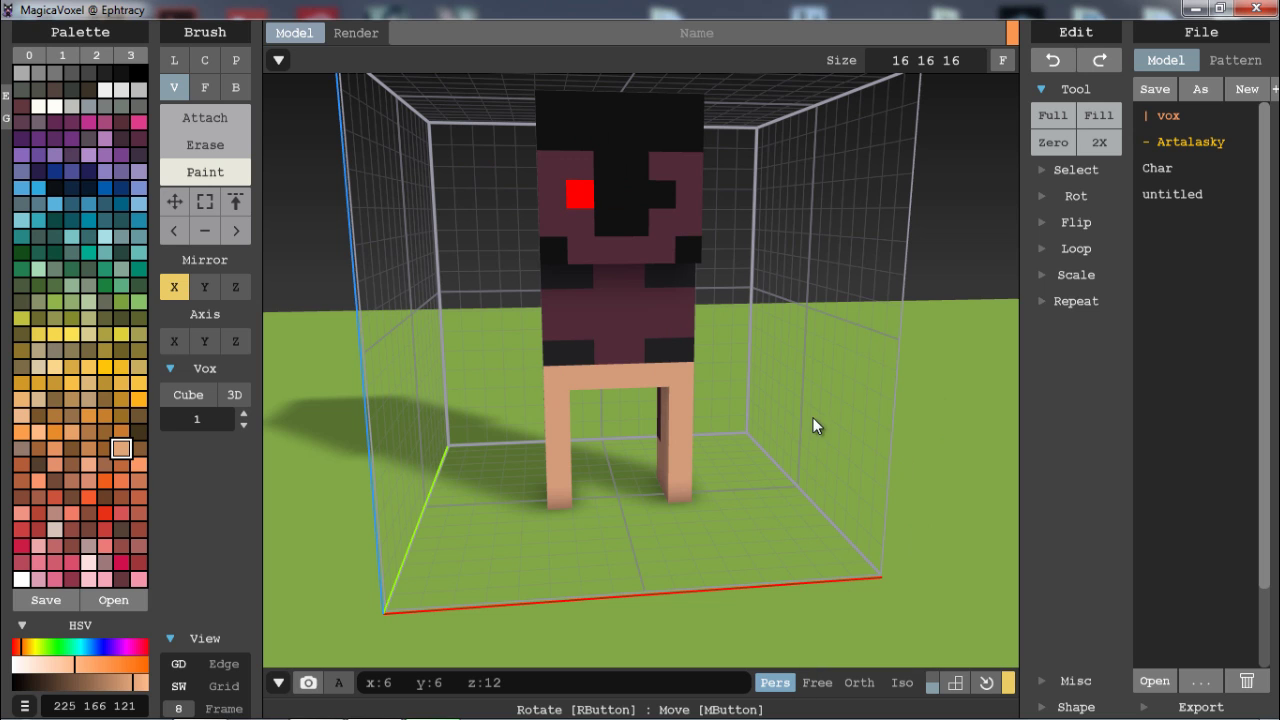
{"action": "left_click_drag", "start_coordinate": [580, 194], "coordinate": [635, 194]}
{"action": "right_click_drag", "start_coordinate": [608, 222], "coordinate": [728, 208]}
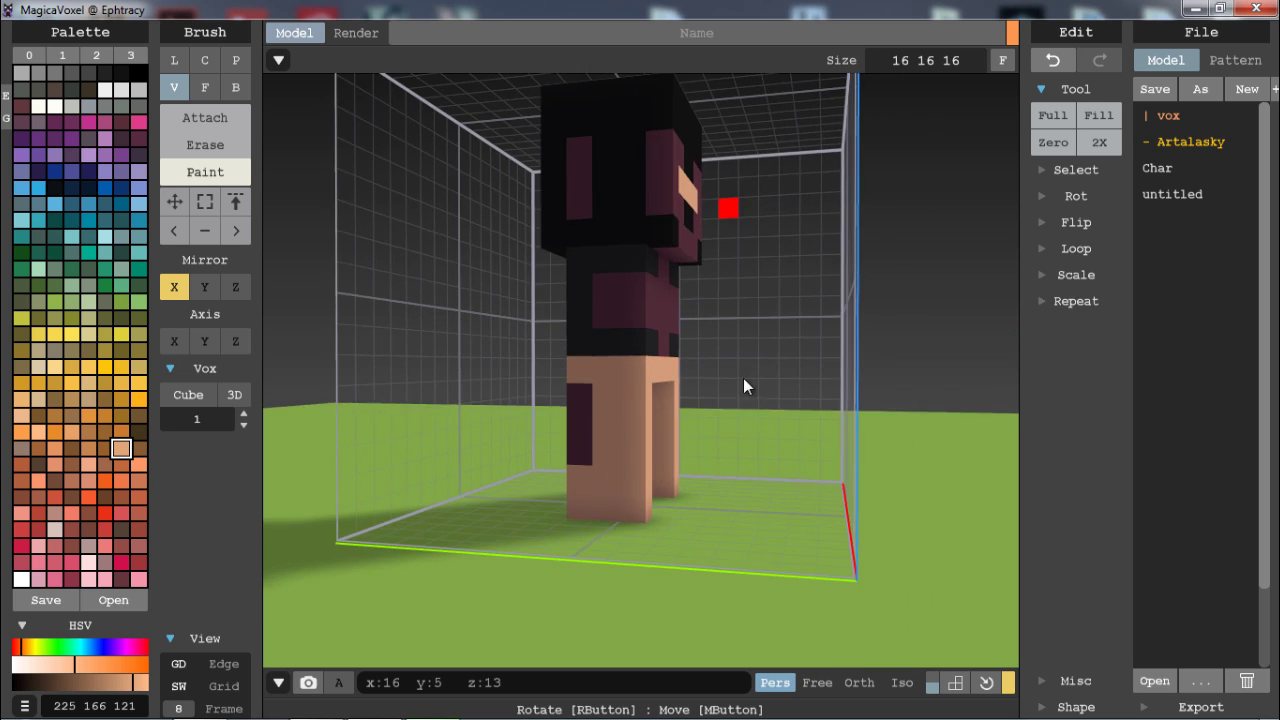
{"action": "right_click_drag", "start_coordinate": [743, 386], "coordinate": [813, 393]}
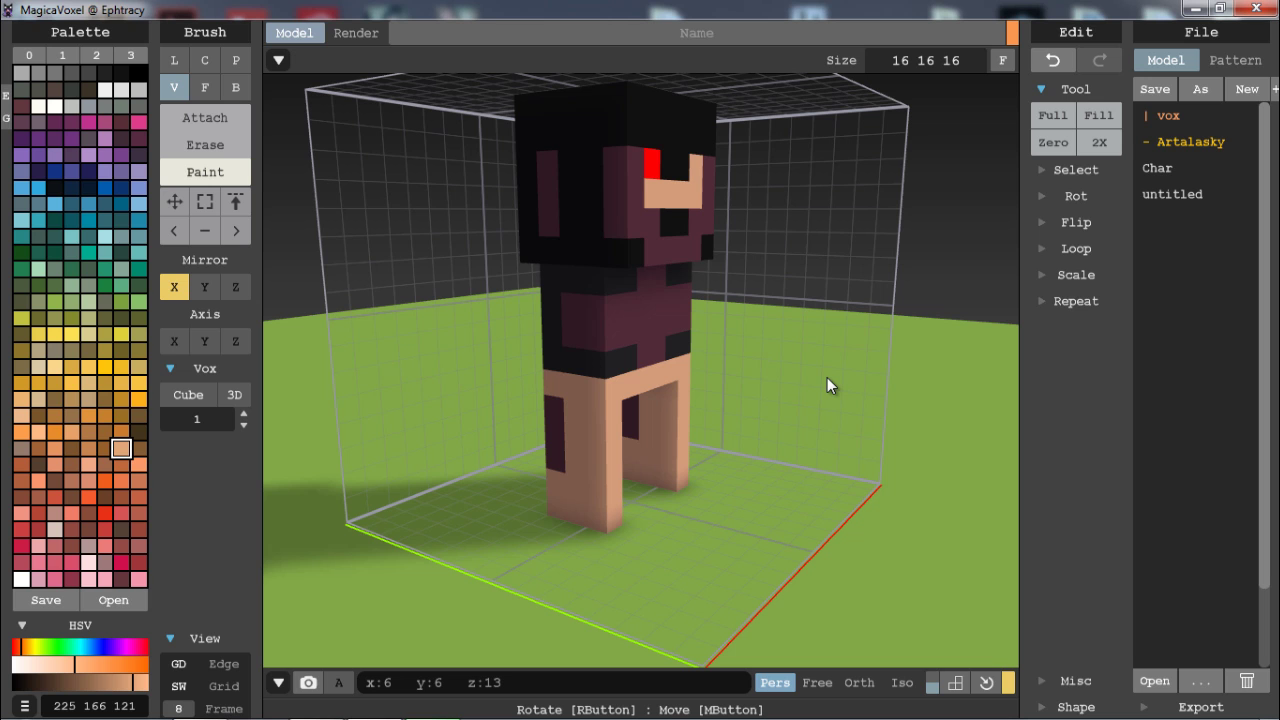
{"action": "left_click", "coordinate": [667, 222]}
{"action": "left_click", "coordinate": [668, 165]}
{"action": "right_click_drag", "start_coordinate": [668, 165], "coordinate": [529, 169]}
{"action": "left_click", "coordinate": [574, 140], "text": "alt"}
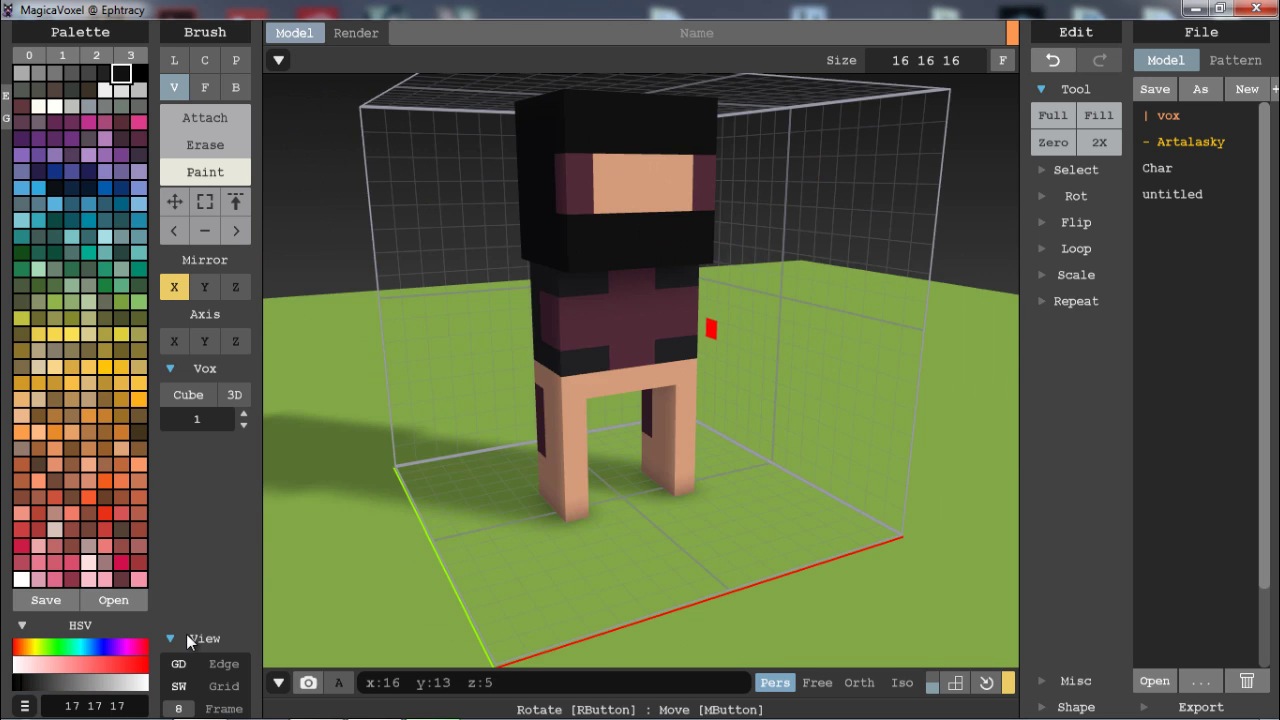
- Paint the legs and feet dark grey 34 34 34 and the hip row above them black 17 17 17
{"action": "right_click_drag", "start_coordinate": [711, 328], "coordinate": [745, 356]}
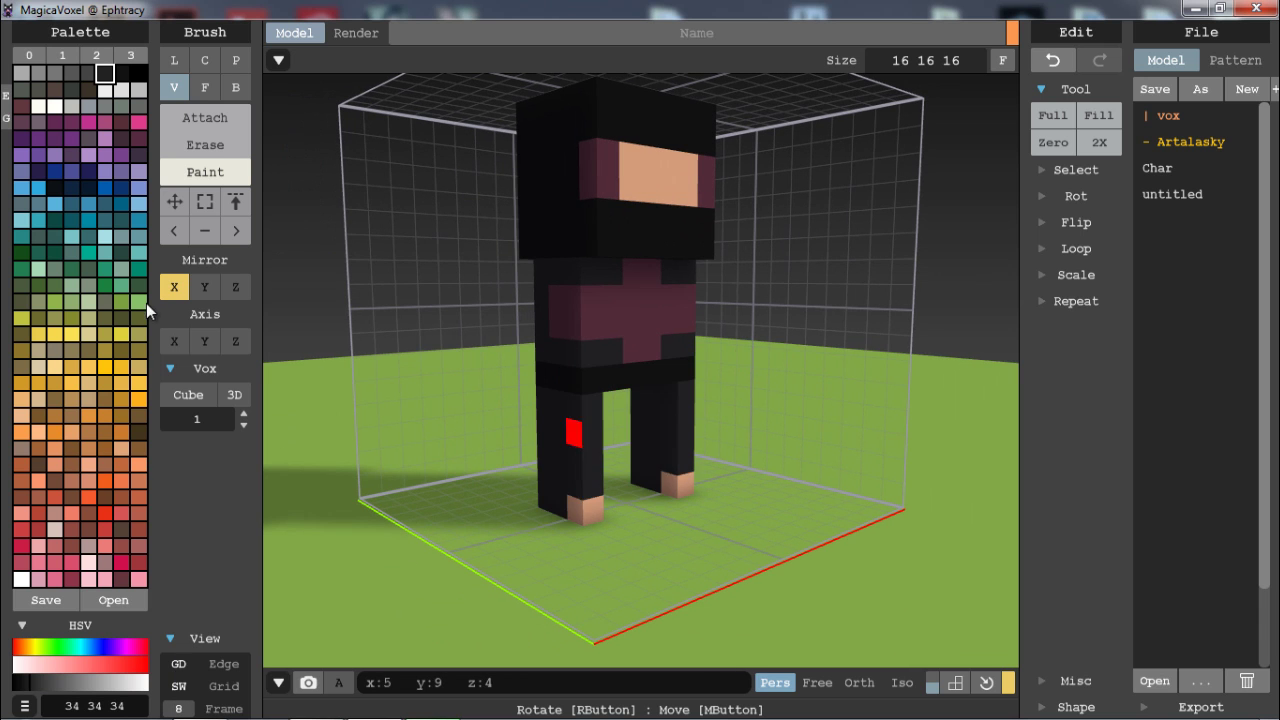
{"action": "left_click", "coordinate": [574, 508]}
{"action": "right_click_drag", "start_coordinate": [574, 508], "coordinate": [350, 500]}
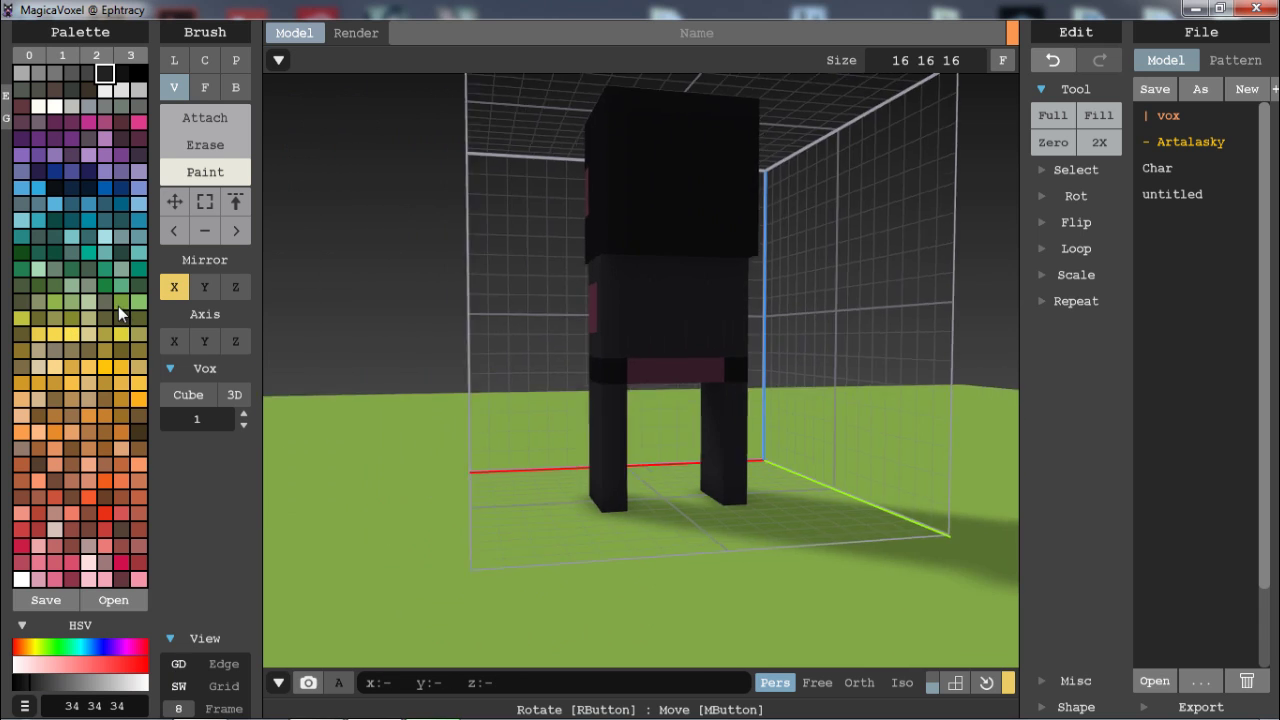
- Paint a black 17 17 17 belt around the lower torso and recolour the hips below it dark grey 34 34 34
{"action": "key", "text": "ctrl+z"}
{"action": "key", "text": "ctrl+z"}
{"action": "key", "text": "ctrl+z"}
{"action": "key", "text": "ctrl+z"}
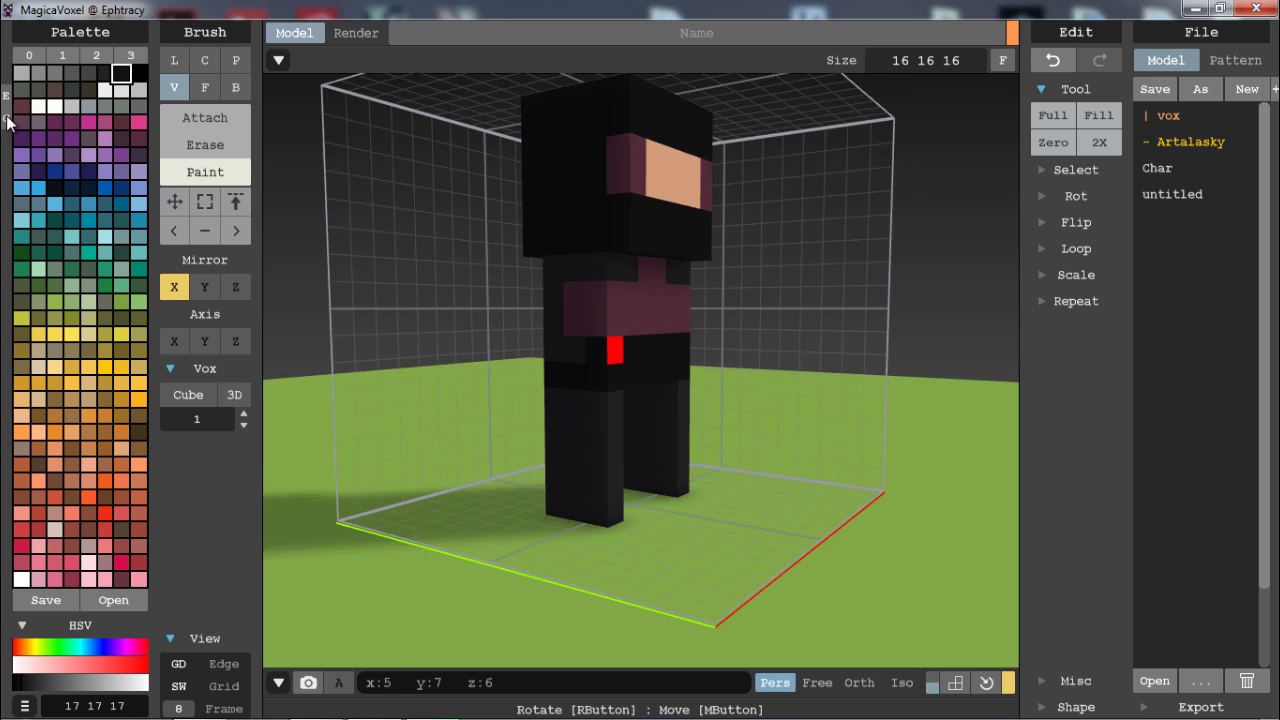
{"action": "key", "text": "ctrl+z"}
{"action": "key", "text": "ctrl+z"}
{"action": "key", "text": "ctrl+z"}
{"action": "key", "text": "ctrl+z"}
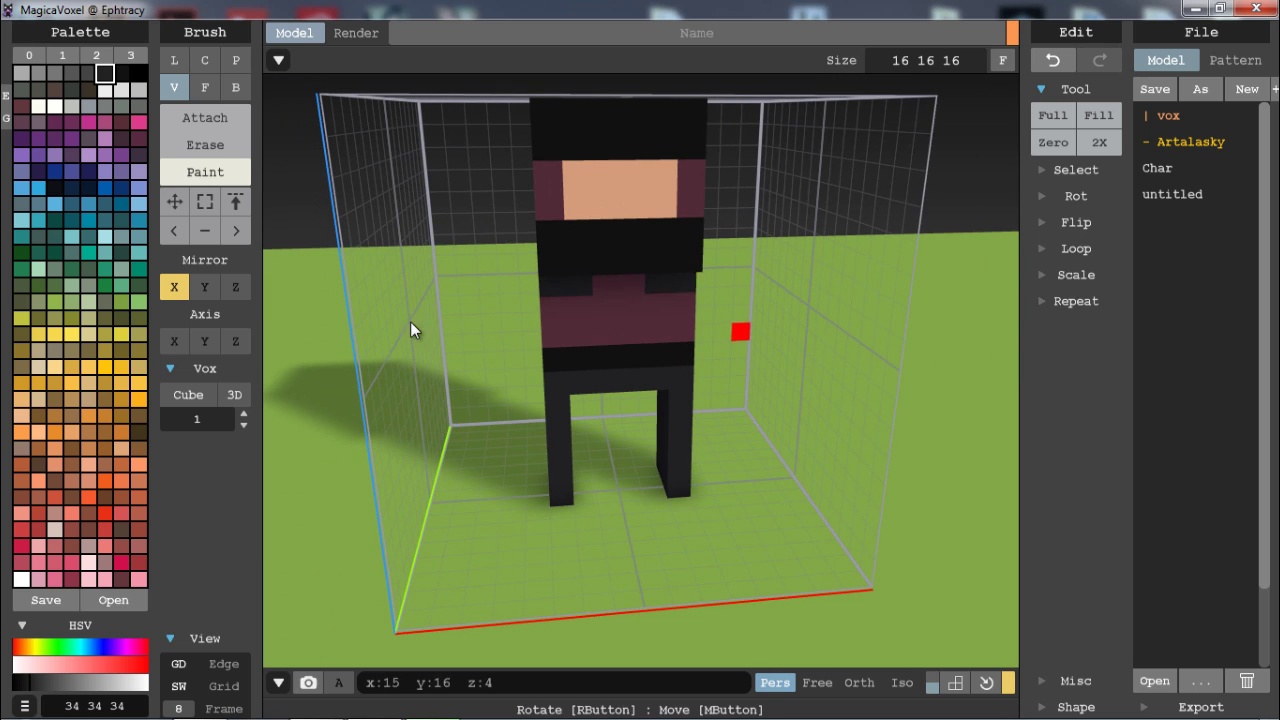
- Repaint the maroon beside the face opening dark grey 34 34 34 and the maroon chest and its sides lighter grey
{"action": "key", "text": "ctrl+z"}
{"action": "key", "text": "ctrl+z"}
{"action": "key", "text": "ctrl+z"}
{"action": "key", "text": "ctrl+z"}
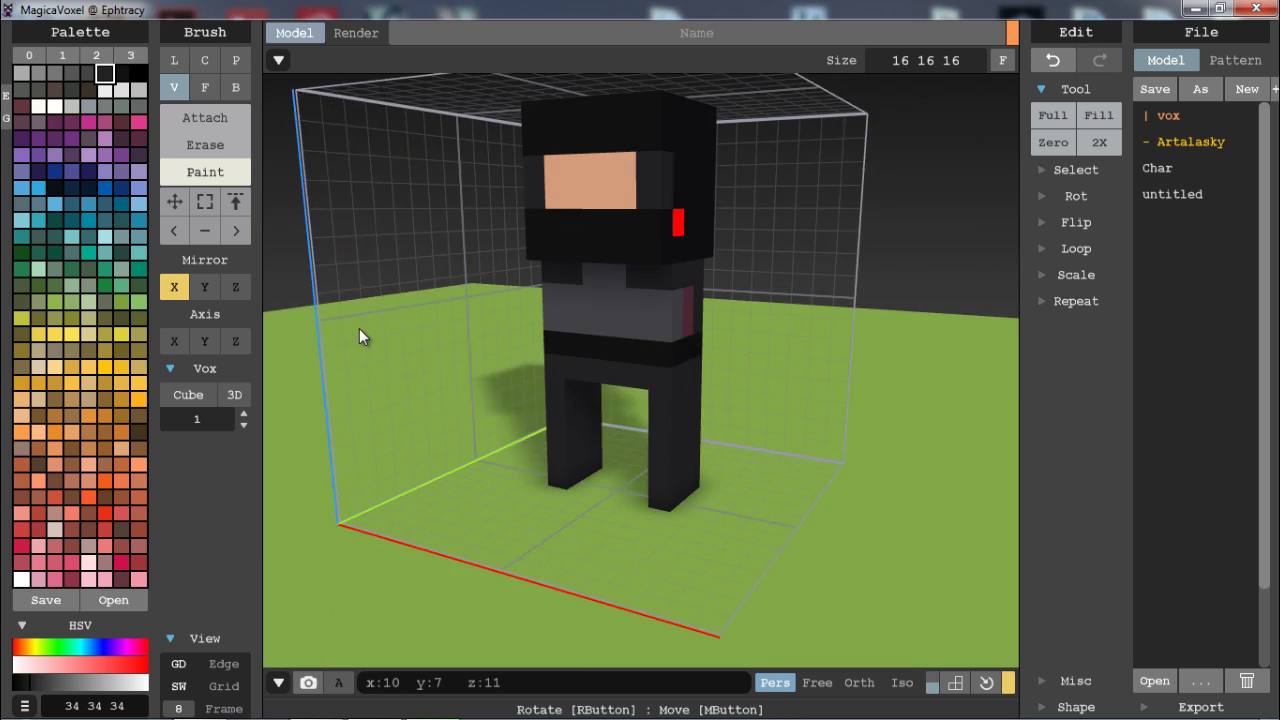
{"action": "key", "text": "ctrl+z"}
{"action": "key", "text": "ctrl+z"}
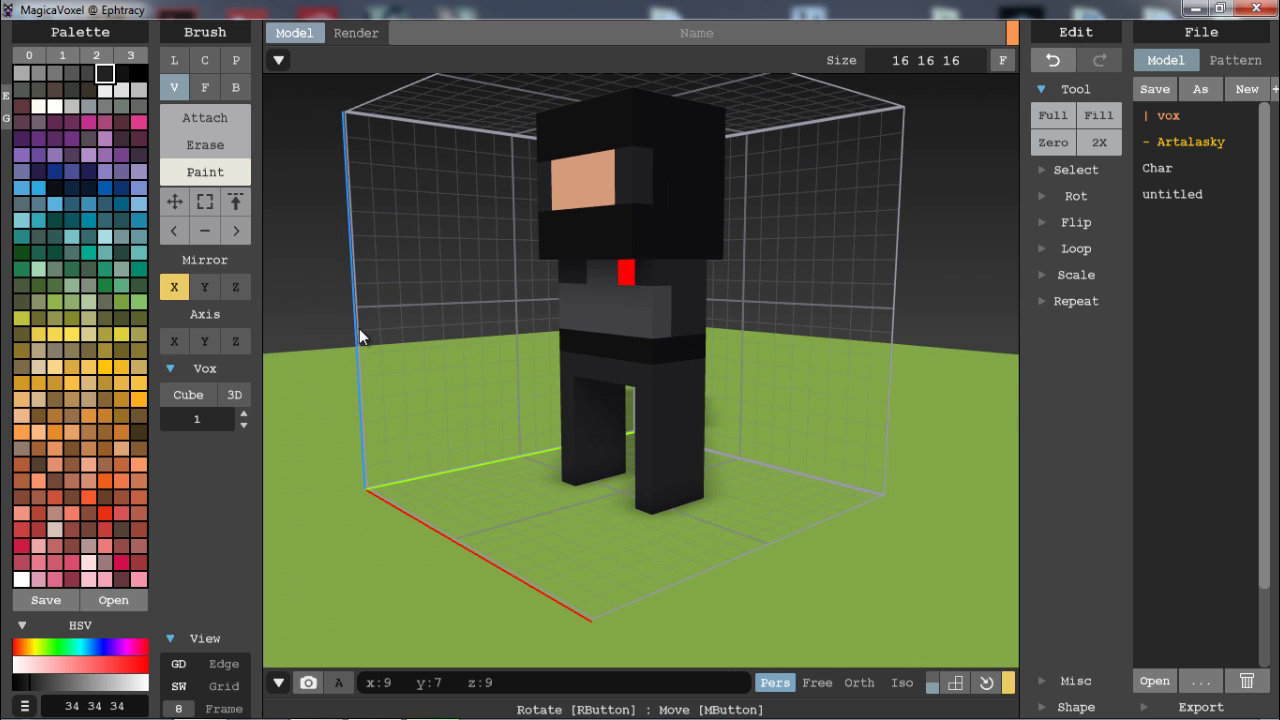
- Cover the notch in the upper chest with dark grey 34 34 34, leaving a straight lighter grey band across the torso
{"action": "key", "text": "ctrl+z"}
{"action": "key", "text": "ctrl+z"}
{"action": "key", "text": "ctrl+z"}
{"action": "key", "text": "ctrl+z"}
{"action": "key", "text": "ctrl+z"}
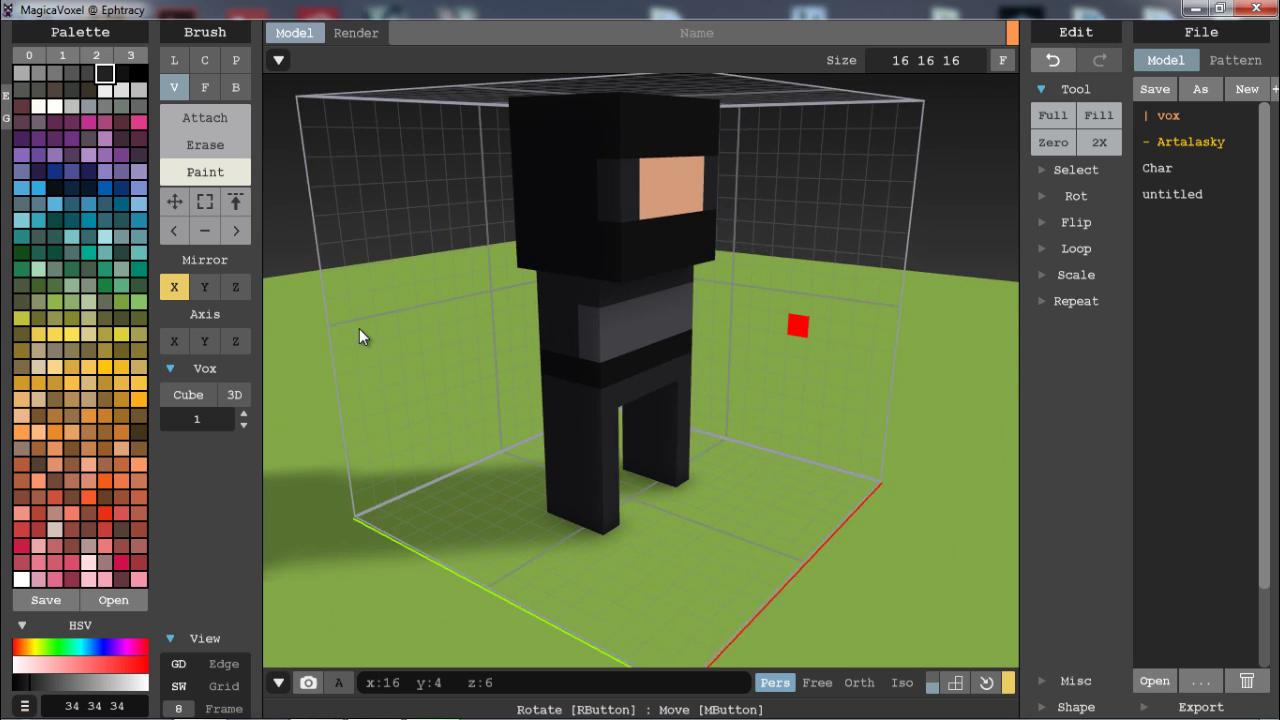
{"action": "key", "text": "ctrl+z"}
{"action": "key", "text": "ctrl+z"}
{"action": "key", "text": "ctrl+z"}
{"action": "key", "text": "ctrl+z"}
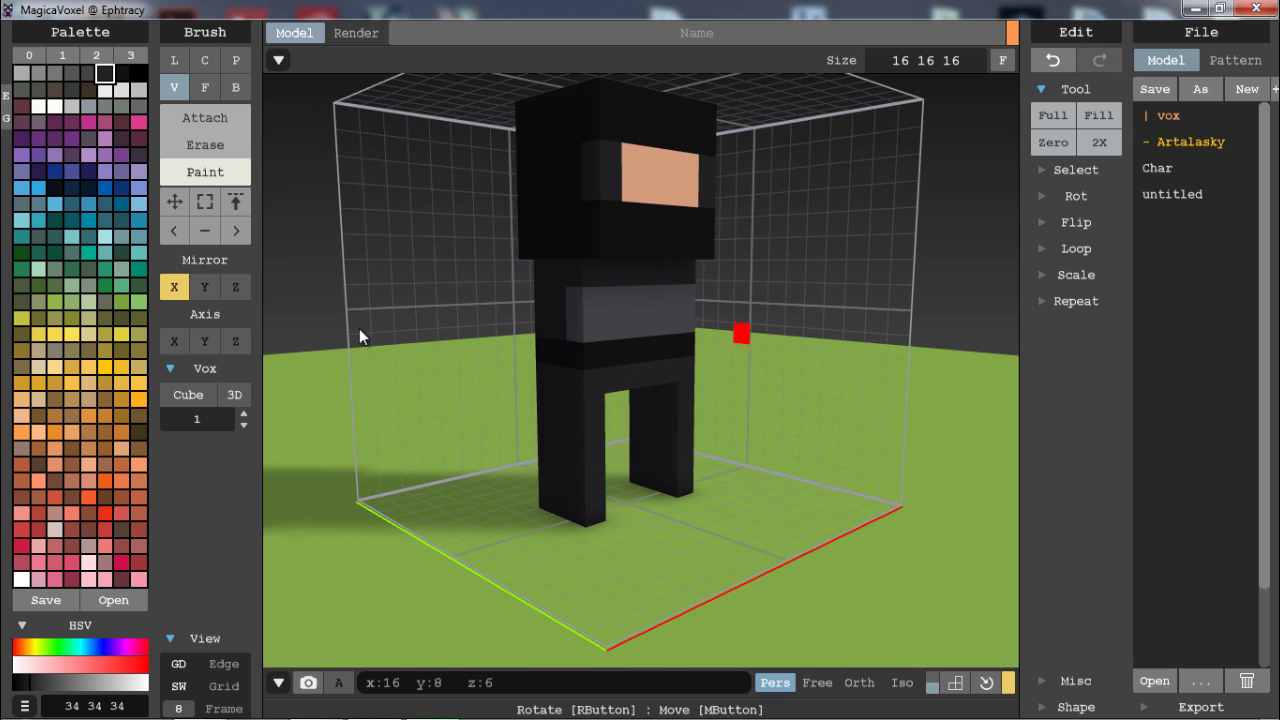
- Erase the front voxels of both legs above the ground row with X mirroring, keeping the protruding feet
{"action": "key", "text": "r"}
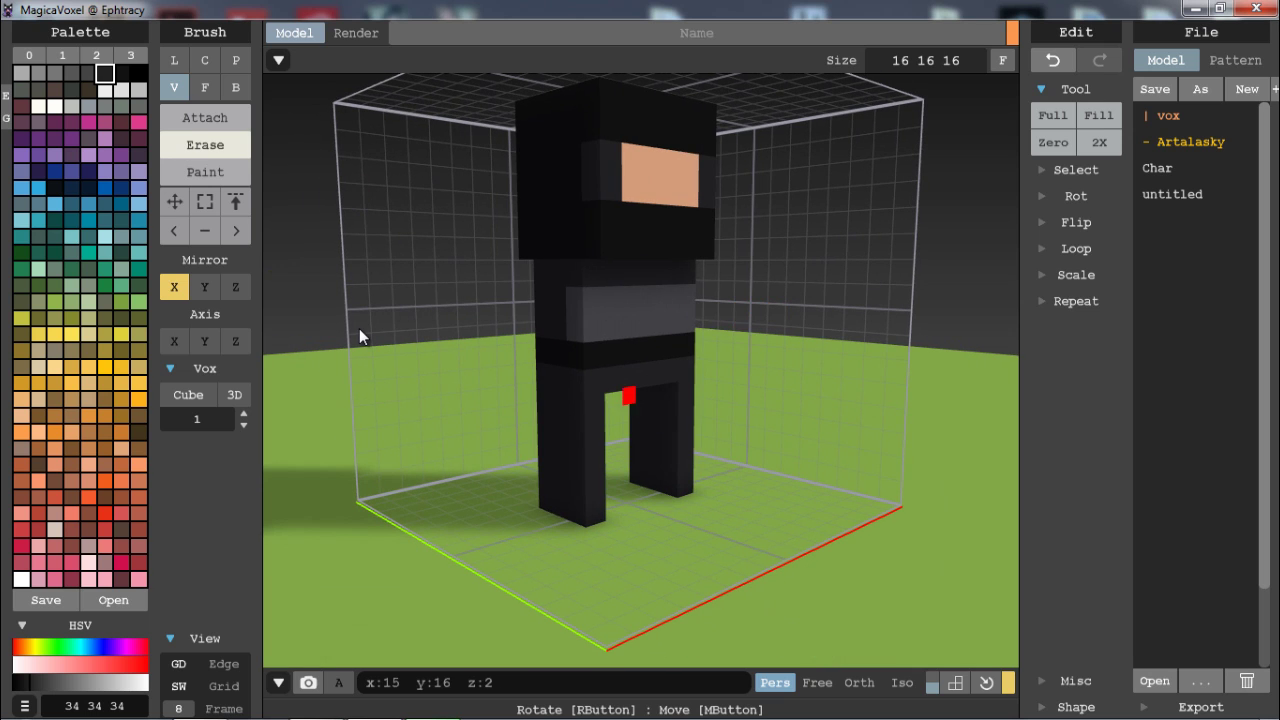
{"action": "key", "text": "ctrl+z"}
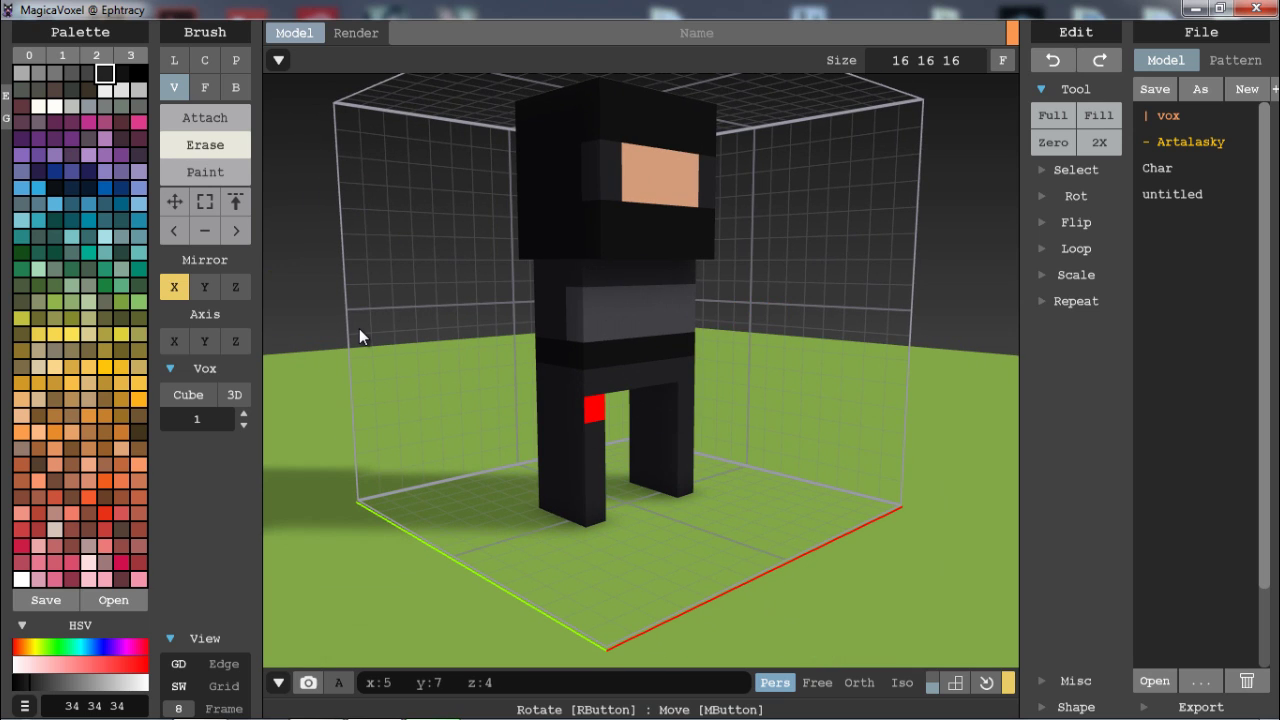
{"action": "key", "text": "a"}
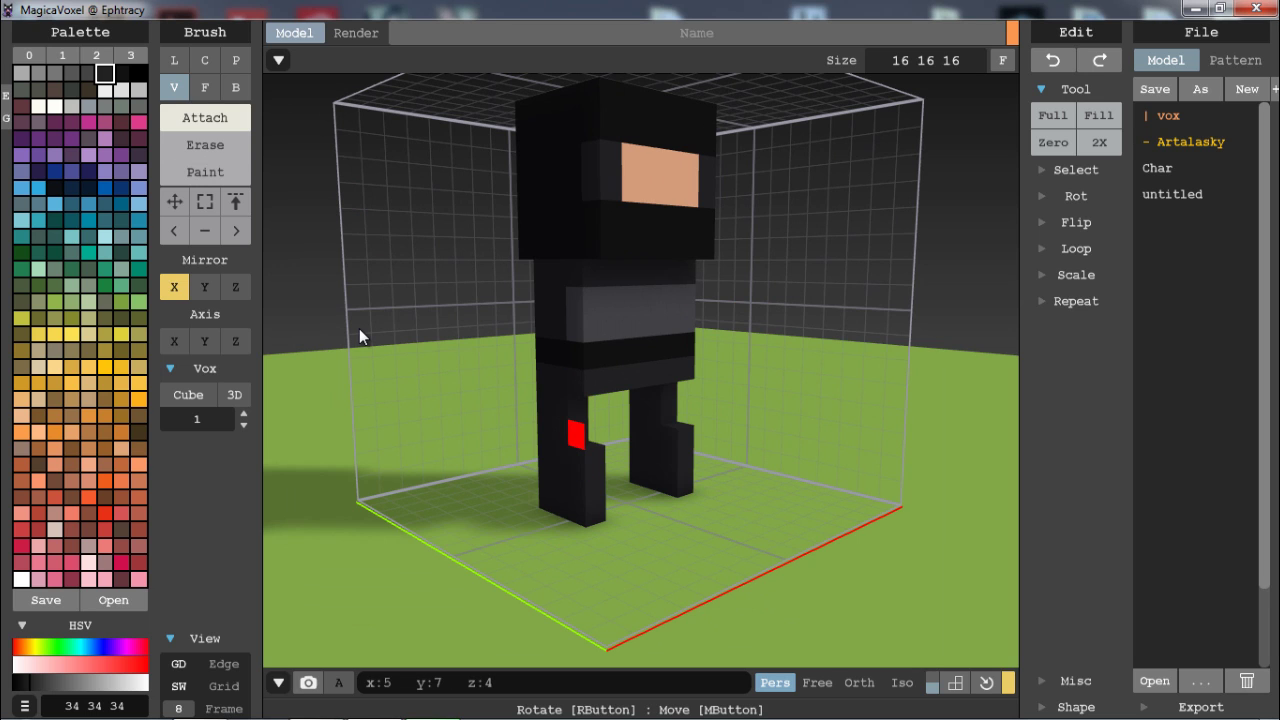
{"action": "left_click", "coordinate": [577, 485], "text": "shift"}
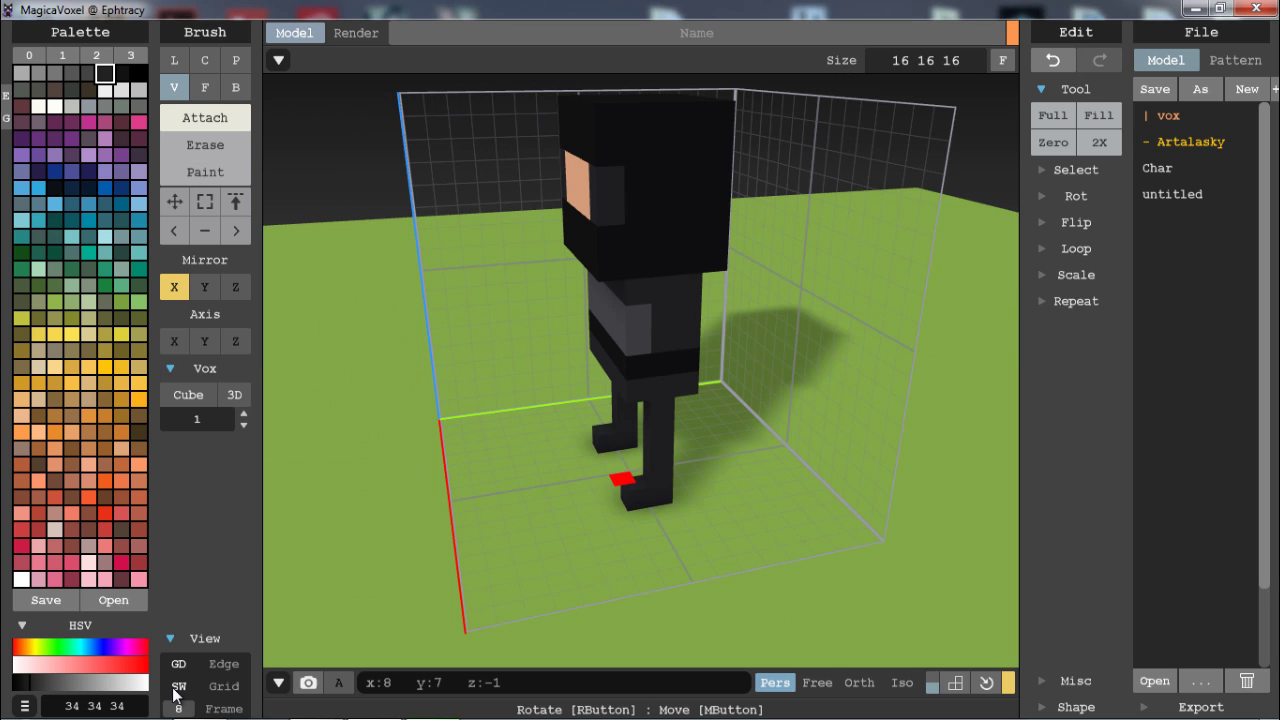
{"action": "left_click", "coordinate": [623, 480], "text": "shift"}
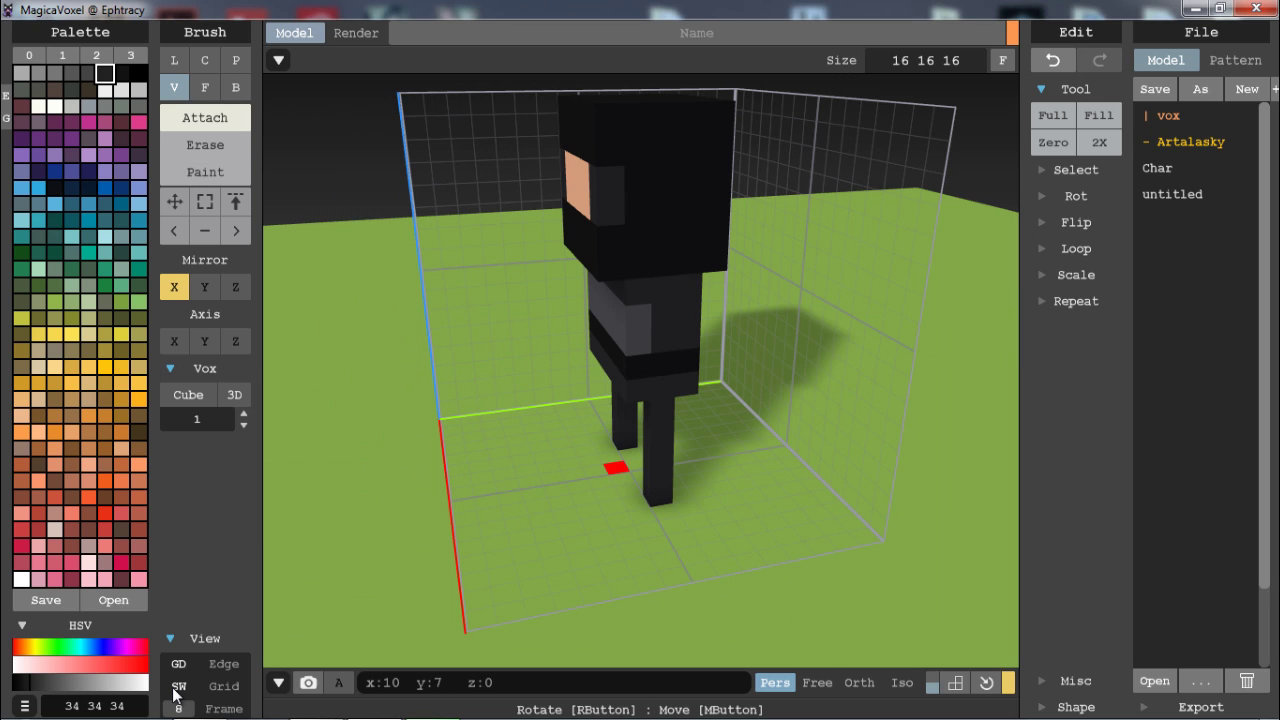
{"action": "key", "text": "ctrl+z"}
- Attach mirrored dark grey 34 34 34 shoulders and hanging arms to the torso, and save the model as Ninja
{"action": "right_click_drag", "start_coordinate": [584, 497], "coordinate": [800, 480]}
{"action": "left_click_drag", "start_coordinate": [544, 281], "coordinate": [542, 312]}
{"action": "mouse_move", "coordinate": [542, 312]}
{"action": "right_mouse_down"}
{"action": "mouse_move", "coordinate": [577, 437]}
{"action": "mouse_move", "coordinate": [556, 437]}
{"action": "right_mouse_up"}
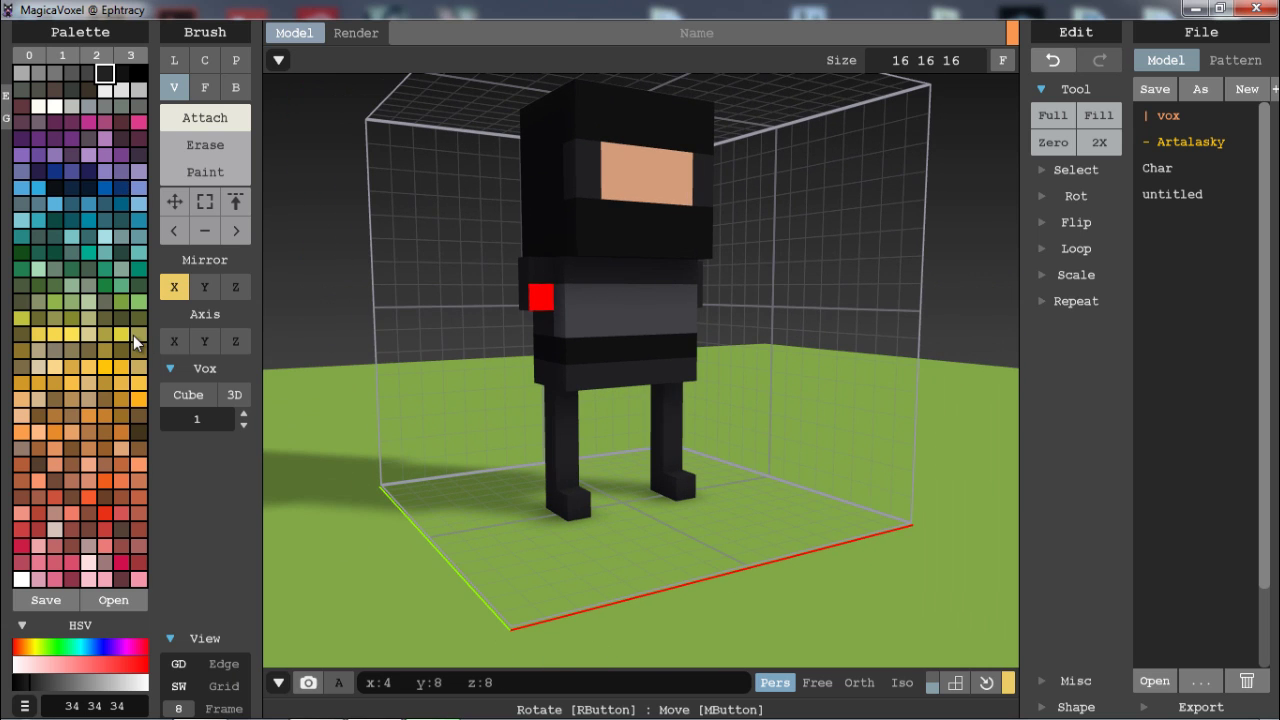
{"action": "right_click_drag", "start_coordinate": [61, 133], "coordinate": [5, 105]}
{"action": "left_click", "coordinate": [525, 292]}
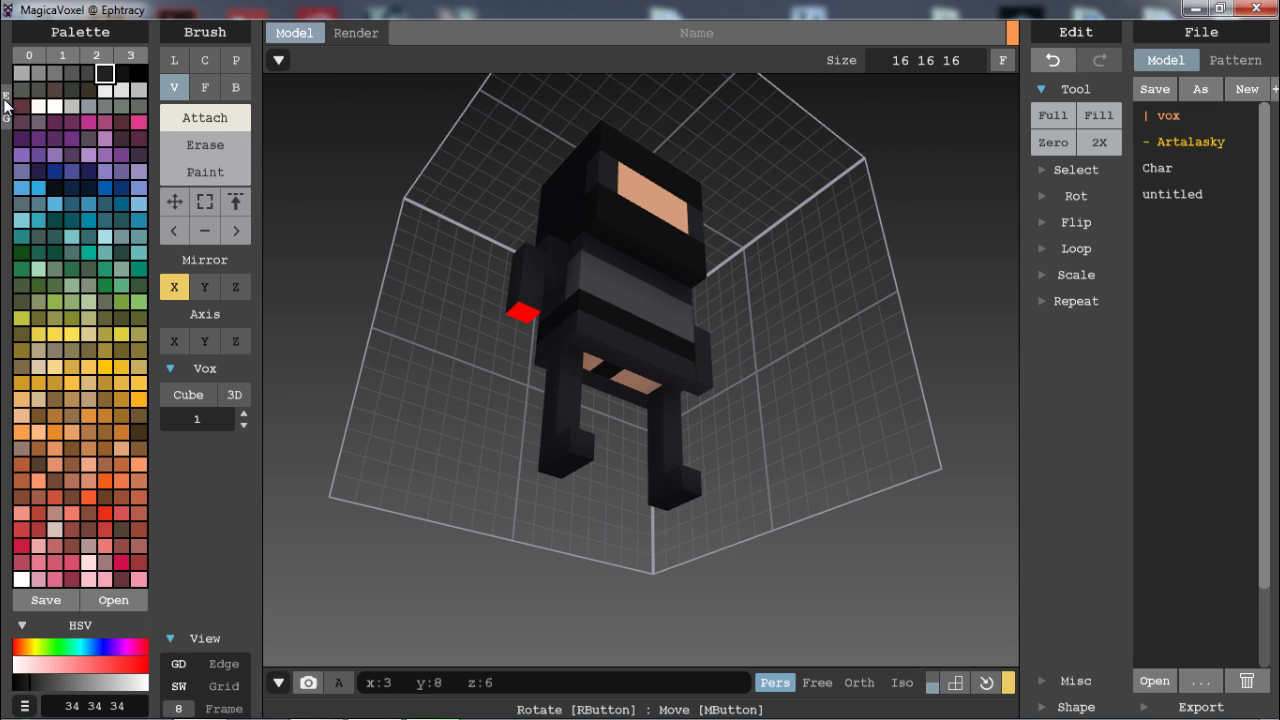
{"action": "left_click", "coordinate": [522, 312]}
{"action": "mouse_move", "coordinate": [572, 232]}
{"action": "right_mouse_down"}
{"action": "mouse_move", "coordinate": [417, 191]}
{"action": "mouse_move", "coordinate": [551, 229]}
{"action": "mouse_move", "coordinate": [469, 223]}
{"action": "right_mouse_up"}
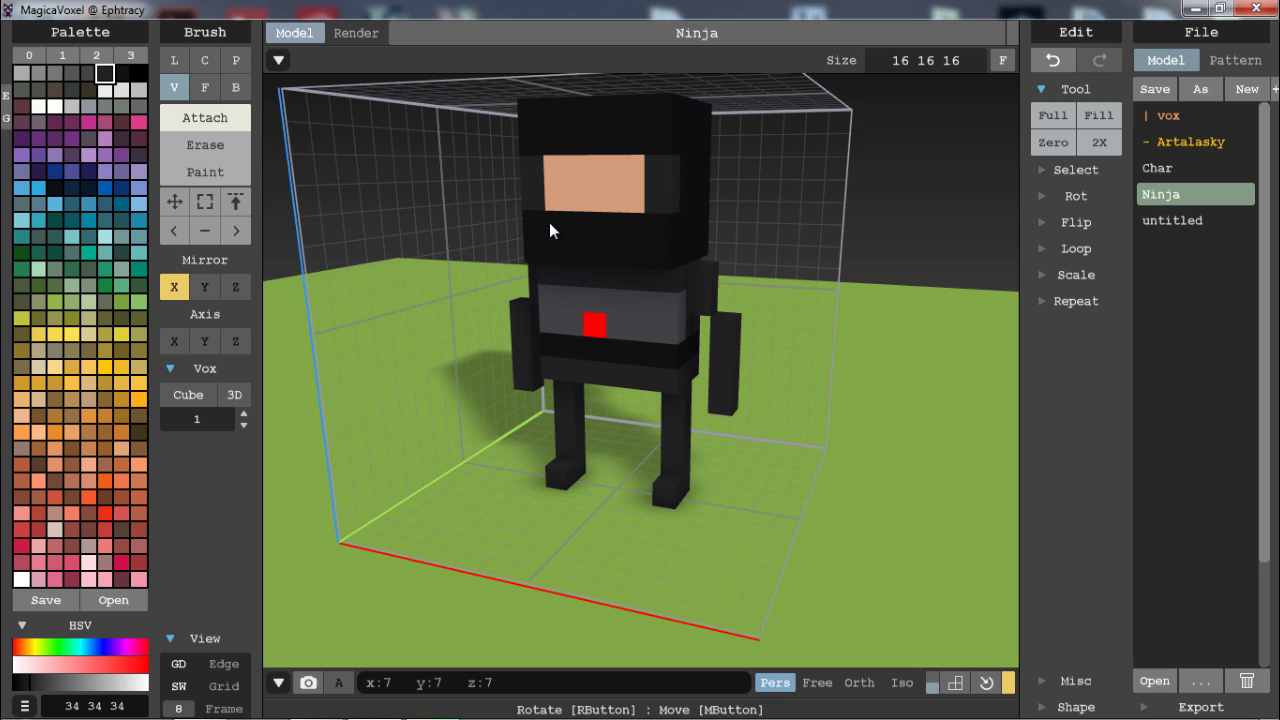
- Paint the lower ends of both arms as hands in the face's skin tone 225 166 121
{"action": "right_click_drag", "start_coordinate": [549, 223], "coordinate": [694, 223]}
{"action": "mouse_move", "coordinate": [598, 416]}
{"action": "right_mouse_down"}
{"action": "mouse_move", "coordinate": [749, 394]}
{"action": "mouse_move", "coordinate": [797, 417]}
{"action": "mouse_move", "coordinate": [483, 374]}
{"action": "right_mouse_up"}
{"action": "key", "text": "g"}
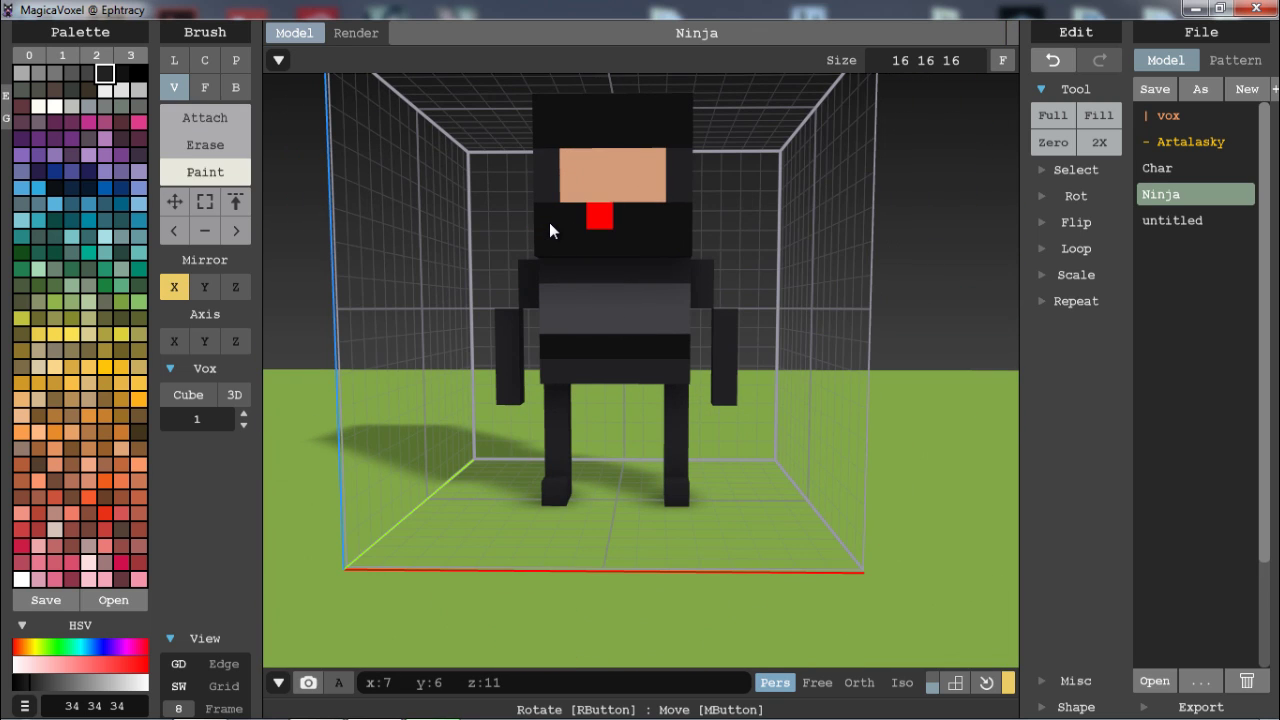
{"action": "left_click", "coordinate": [598, 163], "text": "alt"}
{"action": "left_click", "coordinate": [508, 392]}
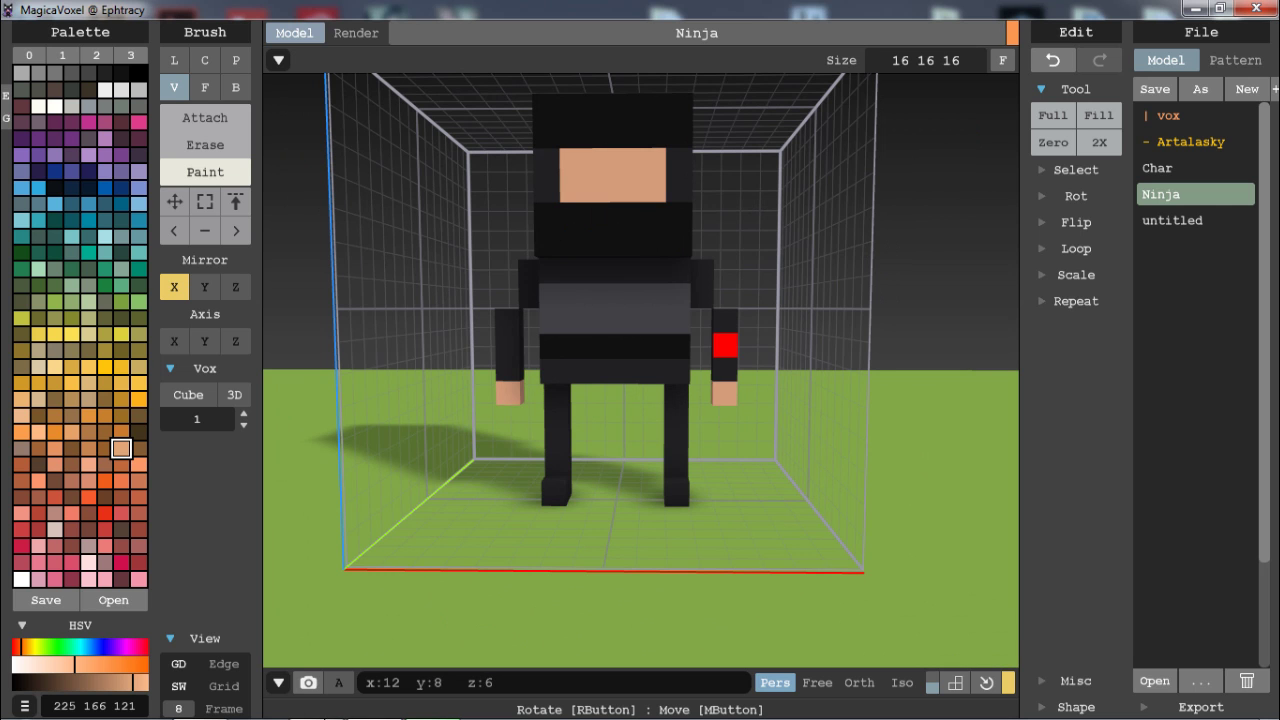
- Attach a dark grey 34 34 34 bar with X mirroring, extending backward from the middle of the head's back
{"action": "mouse_move", "coordinate": [725, 345]}
{"action": "right_mouse_down"}
{"action": "mouse_move", "coordinate": [676, 354]}
{"action": "mouse_move", "coordinate": [700, 335]}
{"action": "right_mouse_up"}
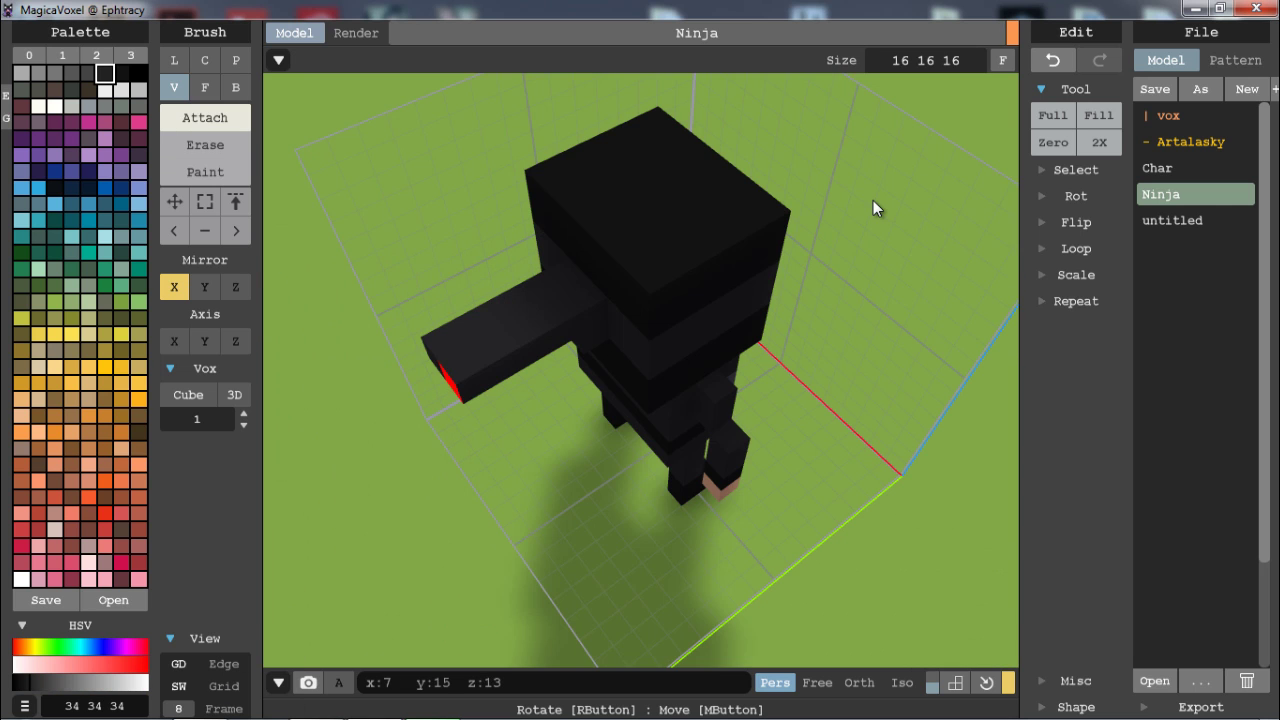
{"action": "mouse_move", "coordinate": [514, 329]}
{"action": "right_mouse_down"}
{"action": "mouse_move", "coordinate": [540, 251]}
{"action": "mouse_move", "coordinate": [783, 249]}
{"action": "mouse_move", "coordinate": [816, 302]}
{"action": "mouse_move", "coordinate": [777, 330]}
{"action": "right_mouse_up"}
{"action": "mouse_move", "coordinate": [783, 222]}
{"action": "right_mouse_down"}
{"action": "mouse_move", "coordinate": [857, 249]}
{"action": "mouse_move", "coordinate": [800, 200]}
{"action": "mouse_move", "coordinate": [669, 243]}
{"action": "right_mouse_up"}
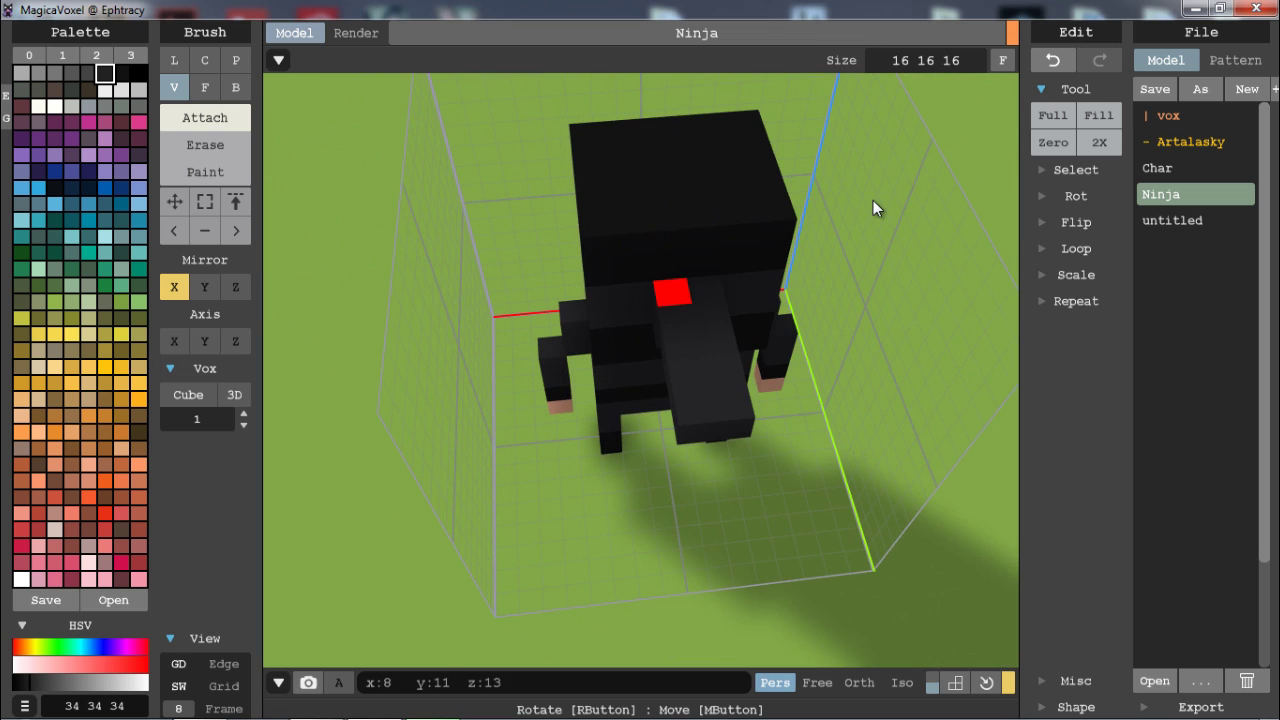
- Reveal the export formats and check the file type offered for an OBJ mesh export of the ninja, without saving
{"action": "right_click_drag", "start_coordinate": [694, 414], "coordinate": [820, 329]}
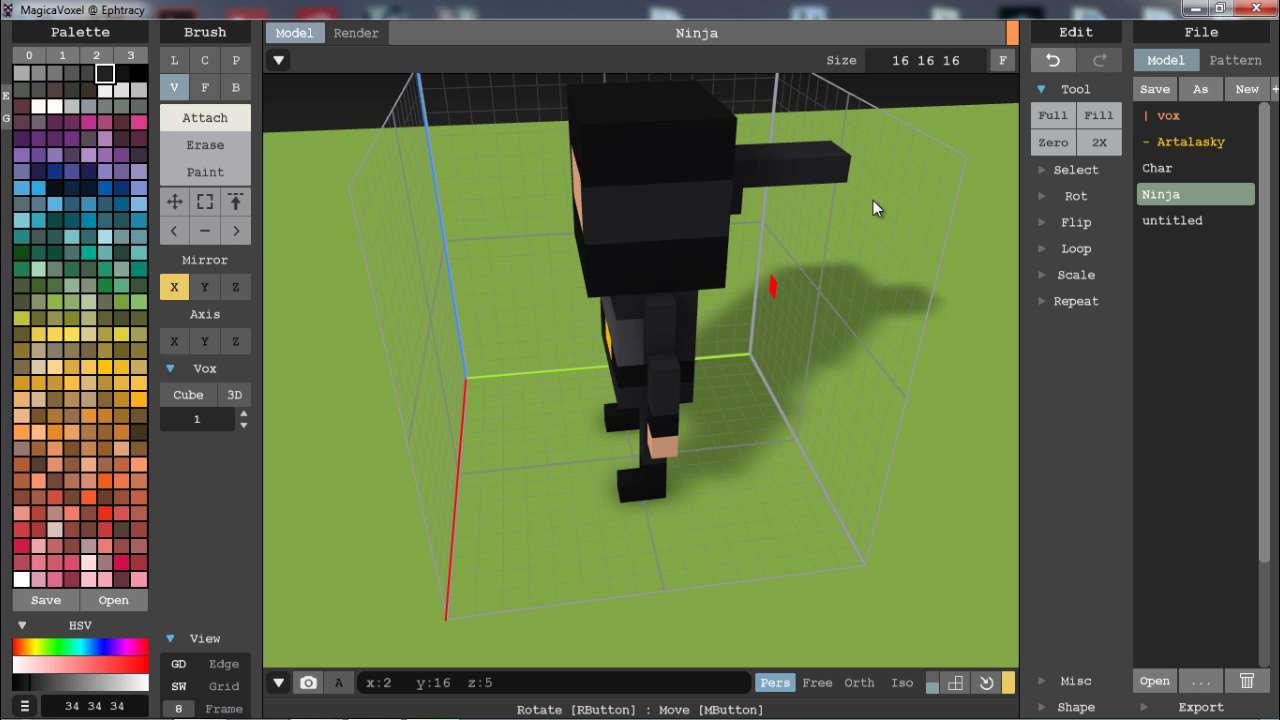
{"action": "right_click_drag", "start_coordinate": [873, 200], "coordinate": [790, 212]}
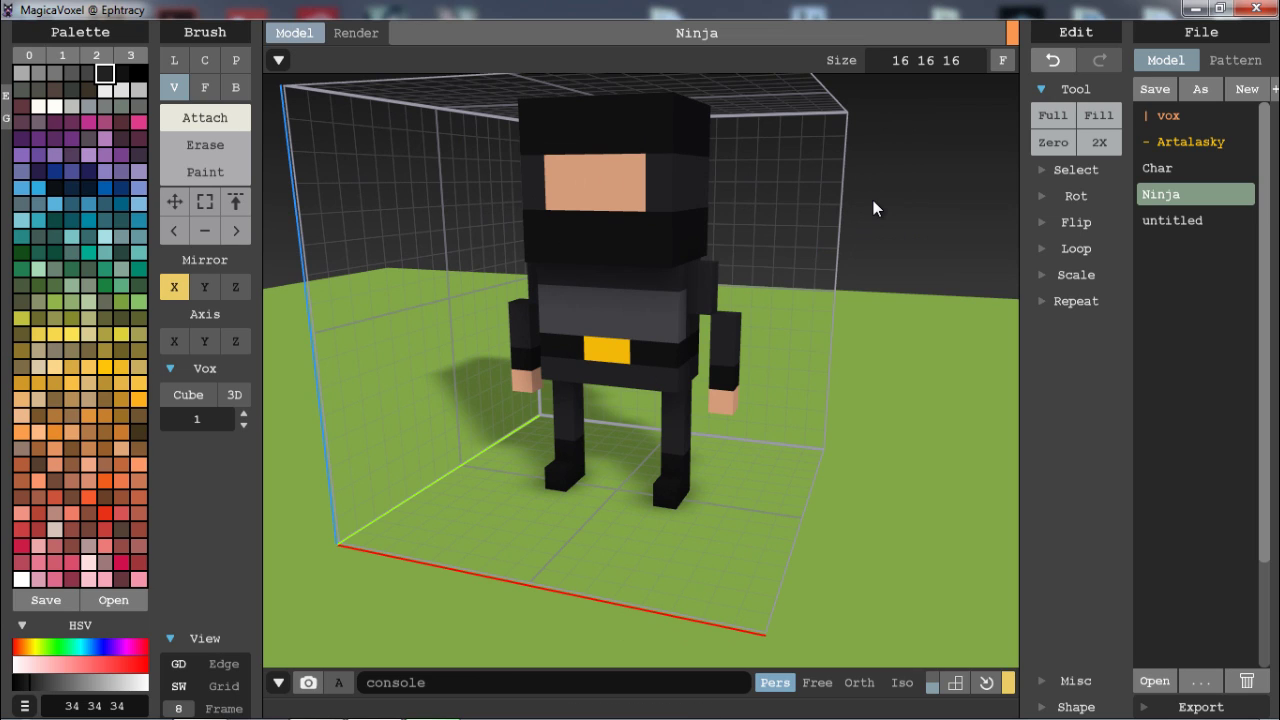
{"action": "left_click", "coordinate": [1201, 706]}
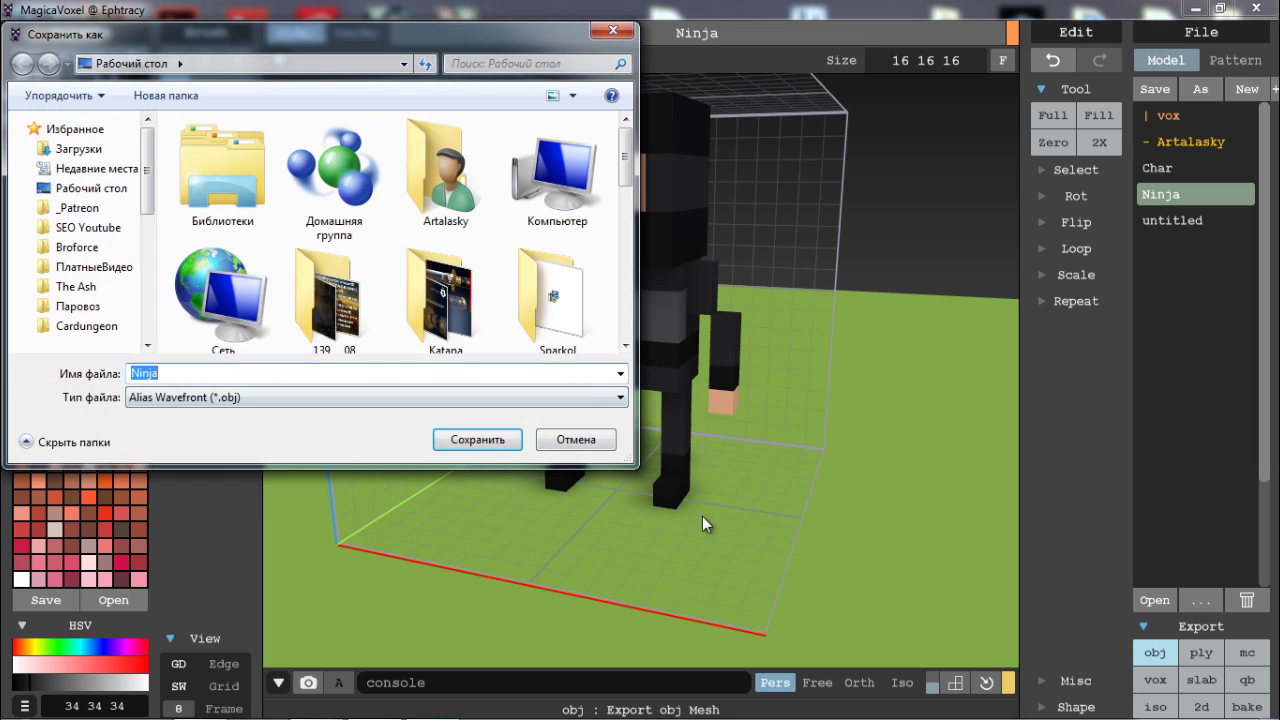
{"action": "left_click", "coordinate": [540, 397]}
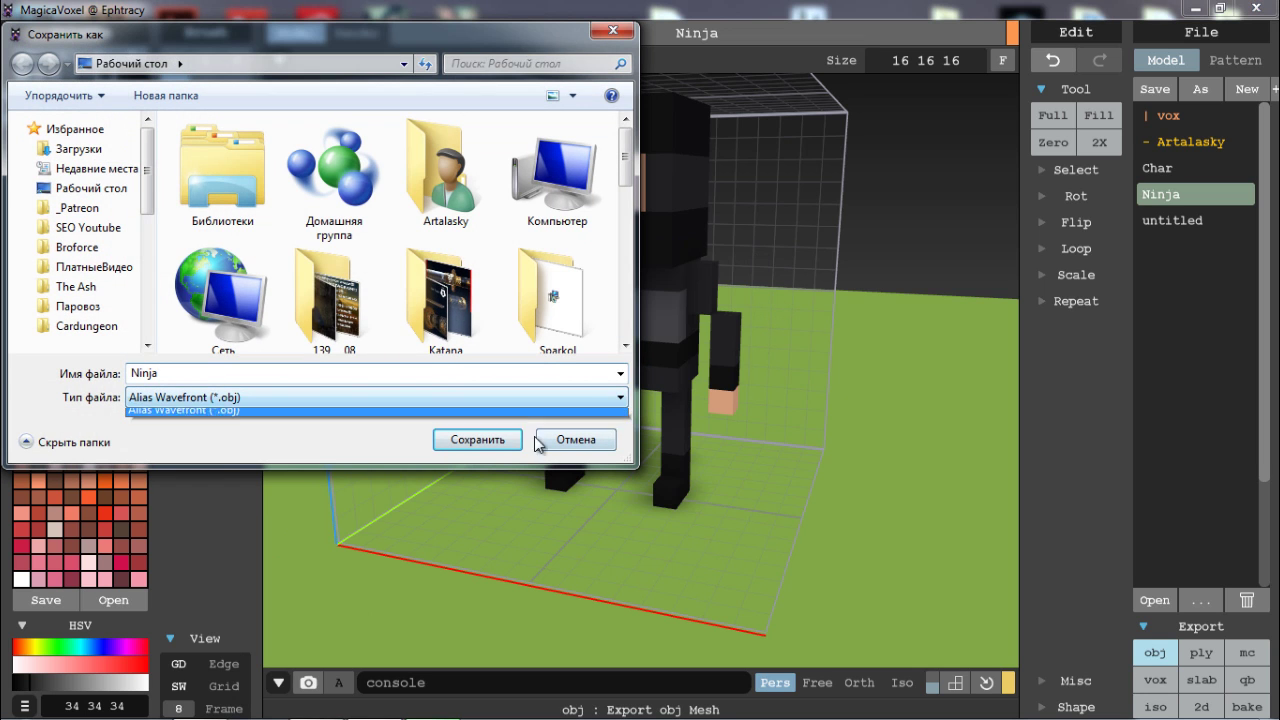
{"action": "left_click", "coordinate": [536, 413]}
{"action": "left_click", "coordinate": [574, 439]}
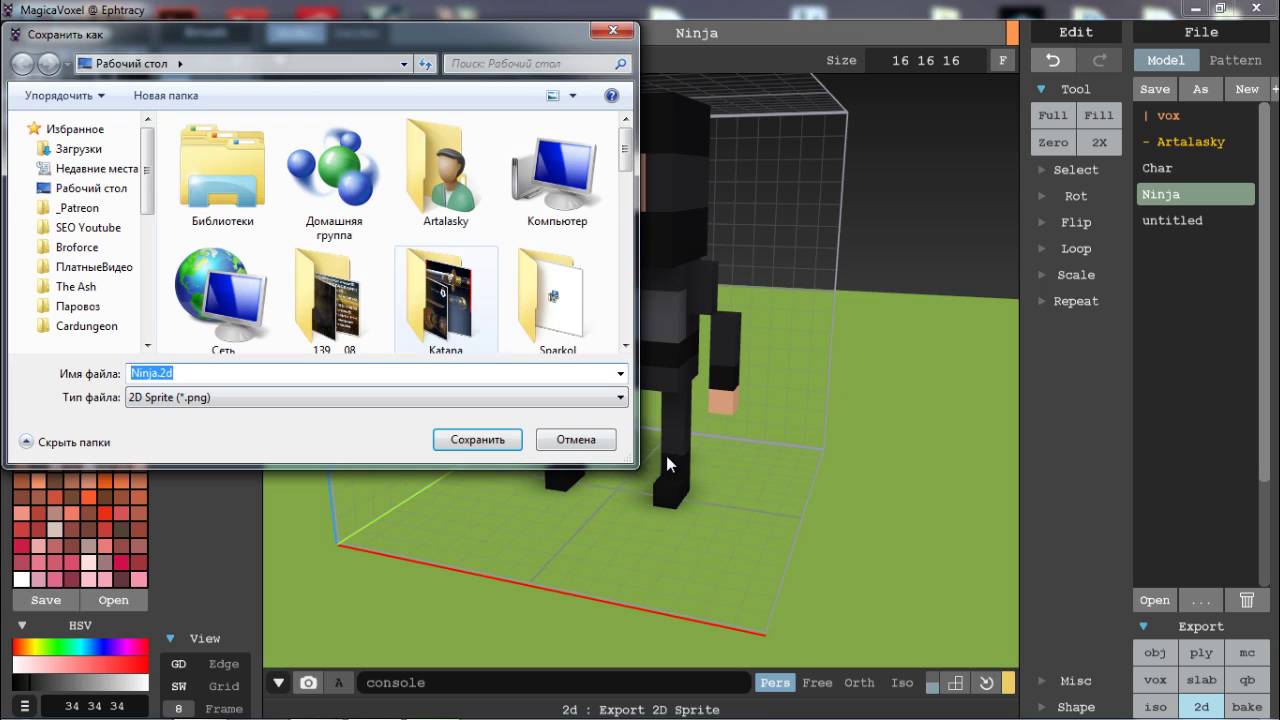
- Export the ninja as a 2D sprite PNG named Ninja.2d to the desktop and view the exported image
{"action": "left_click", "coordinate": [600, 397]}
{"action": "left_click", "coordinate": [659, 408]}
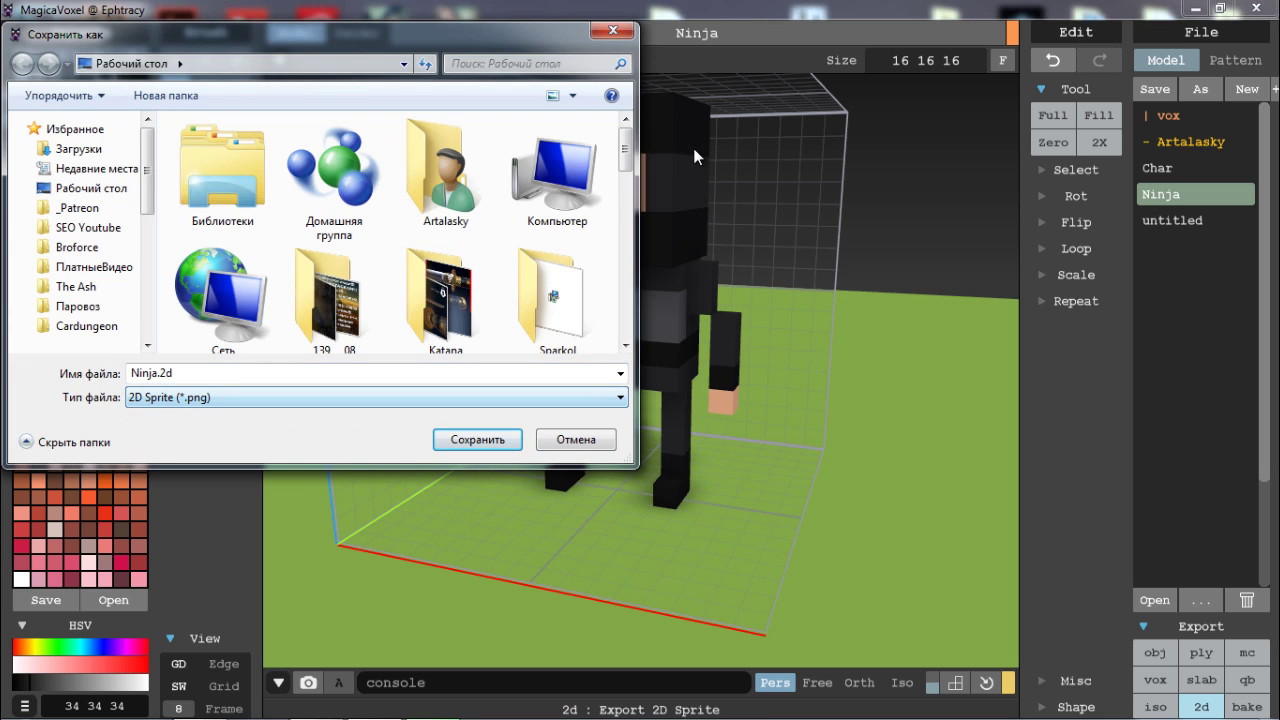
{"action": "key", "text": "Return"}
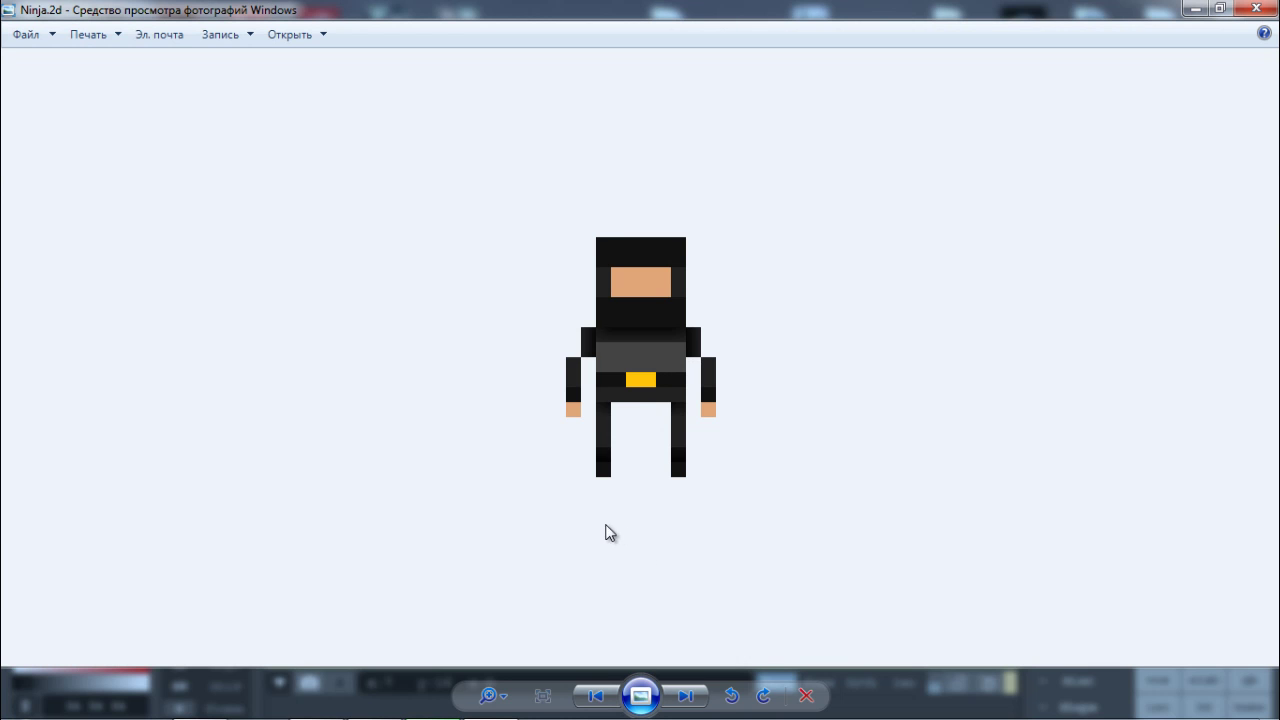
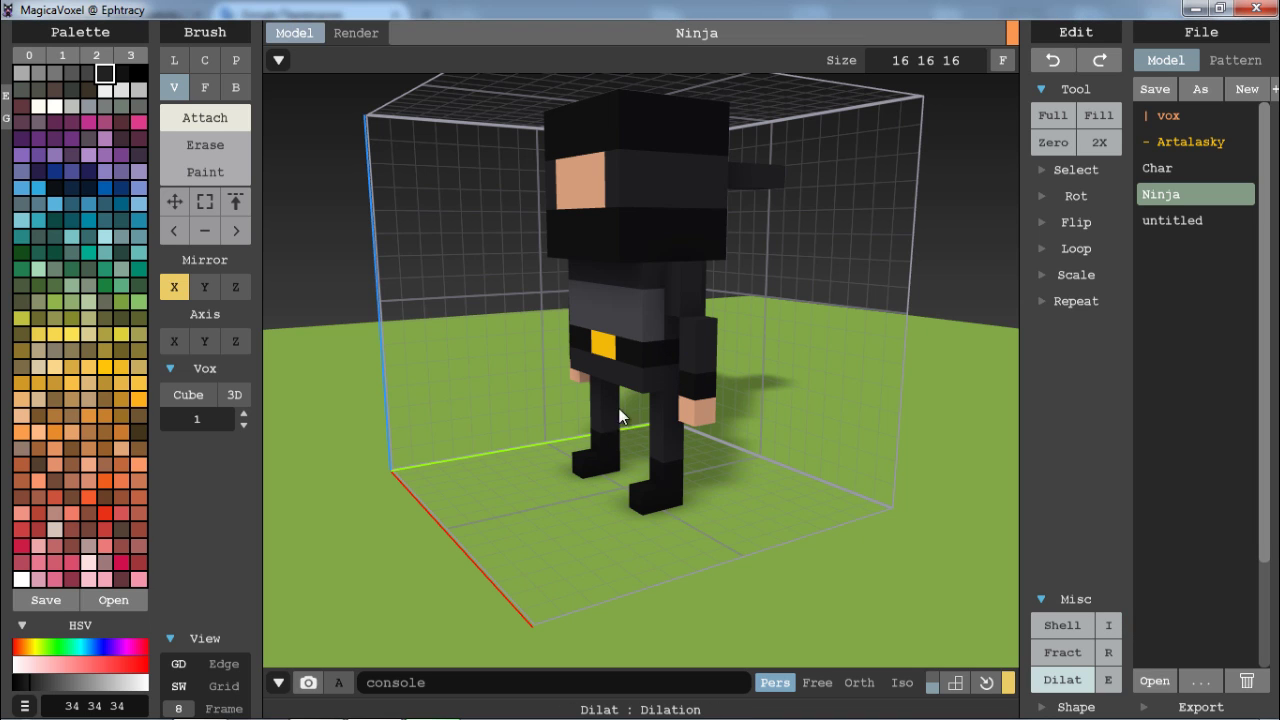
- Try Dilation on the ninja, pick blue 0 92 175 for a second attempt, and undo the dilations
{"action": "key", "text": "e"}
{"action": "right_click_drag", "start_coordinate": [495, 308], "coordinate": [625, 422]}
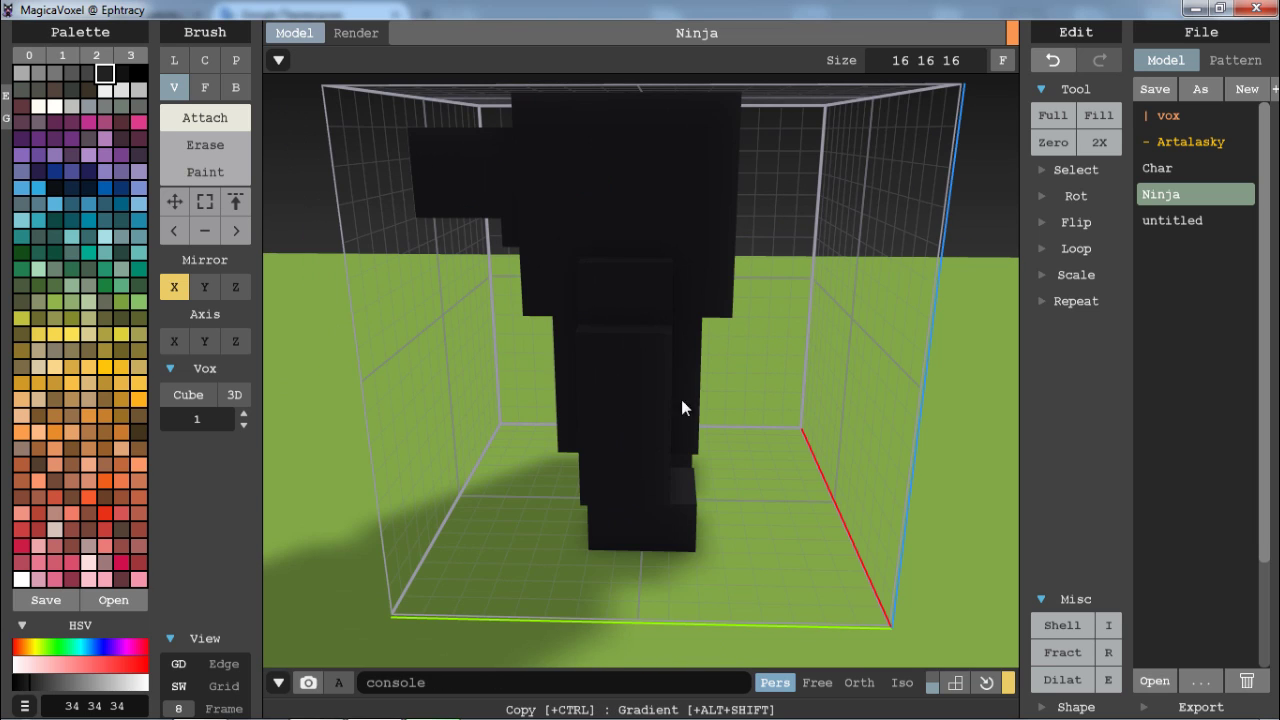
{"action": "left_click", "coordinate": [104, 188]}
{"action": "key", "text": "ctrl+z"}
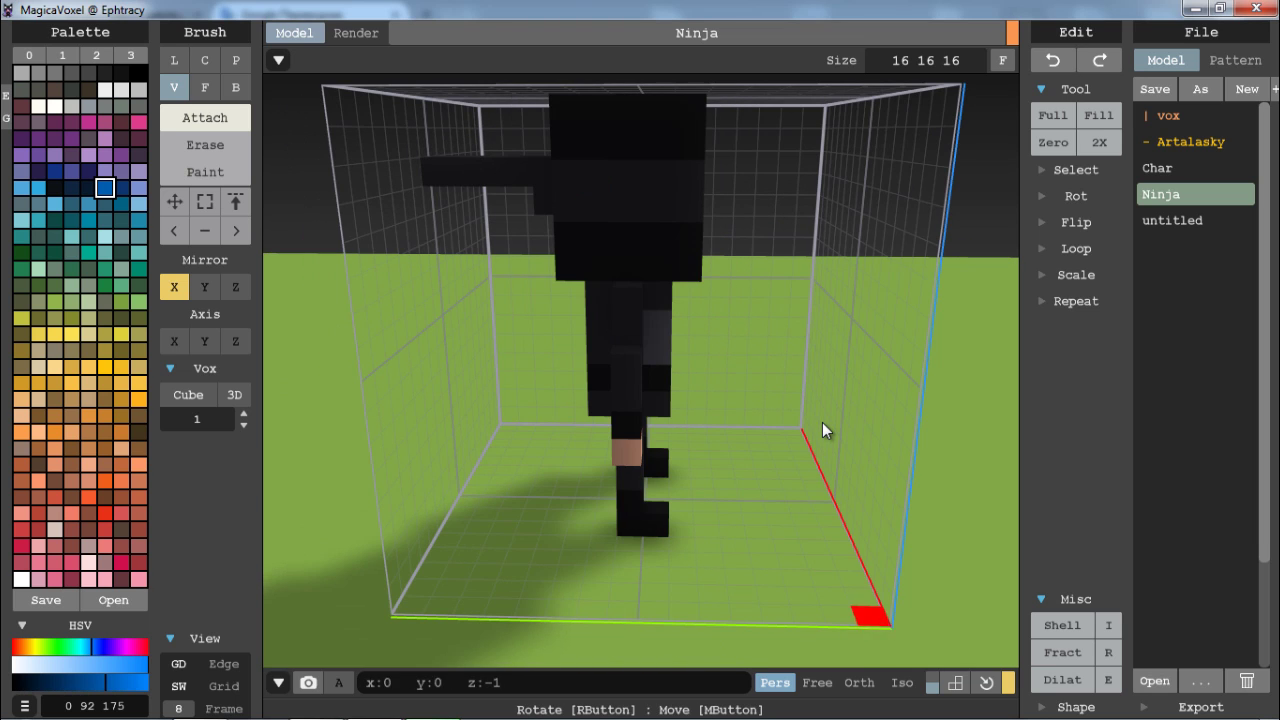
{"action": "left_click", "coordinate": [1062, 679]}
{"action": "key", "text": "ctrl+z"}
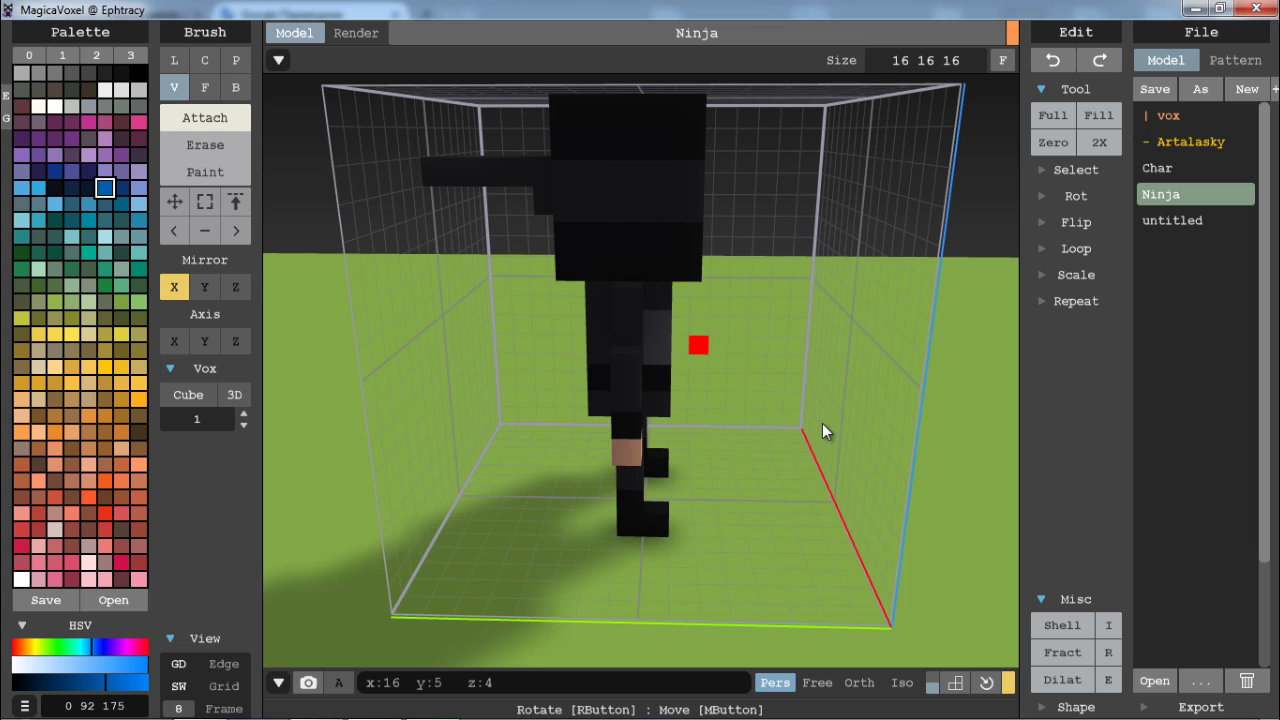
- Try Erosion on the ninja, inspect the model from different sides, and undo it
{"action": "right_click_drag", "start_coordinate": [822, 423], "coordinate": [827, 422]}
{"action": "key", "text": "shift+e"}
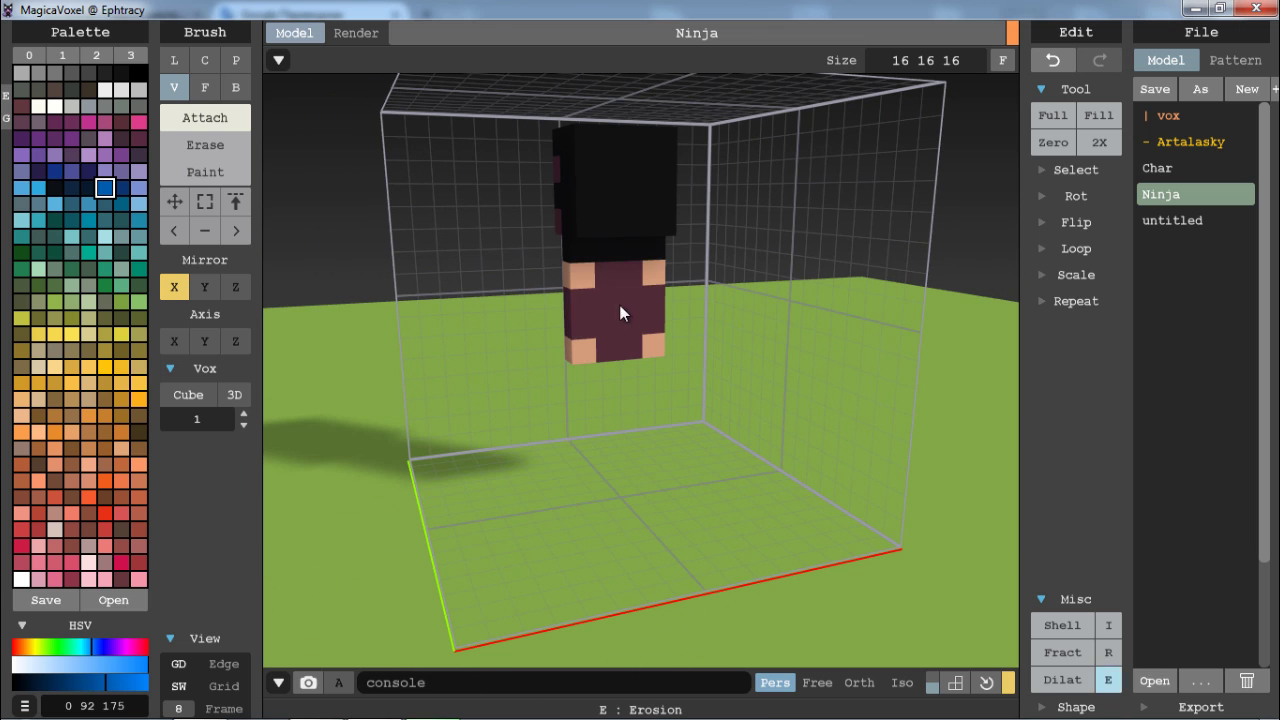
{"action": "right_click_drag", "start_coordinate": [598, 310], "coordinate": [797, 352]}
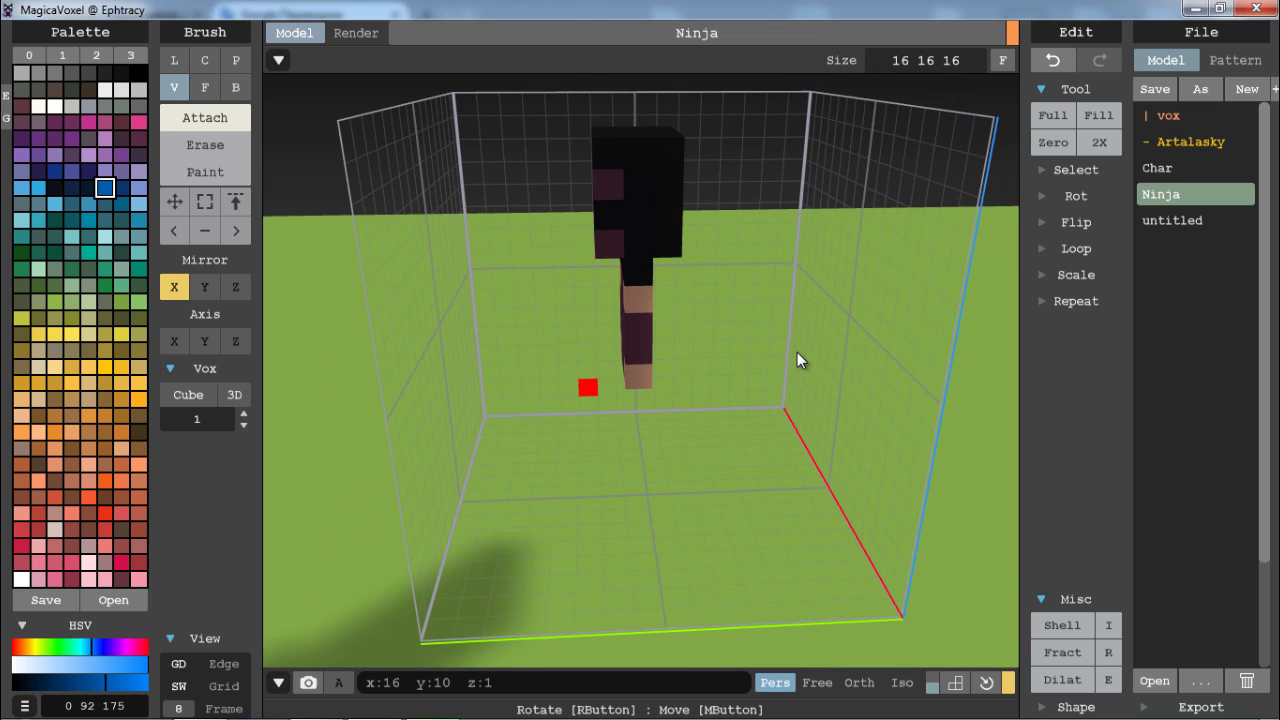
{"action": "key", "text": "ctrl+z"}
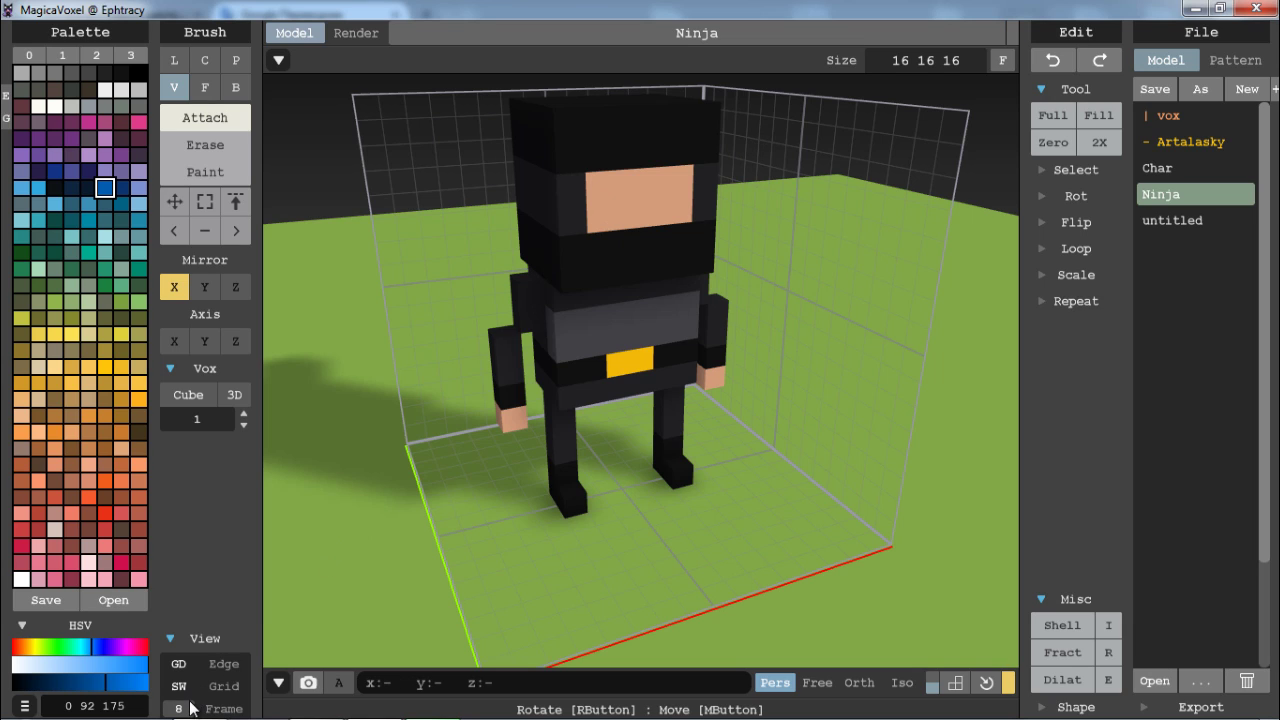
- Apply Random Color to all of the ninja's voxels several times, viewing the model from the front and back
{"action": "key", "text": "r"}
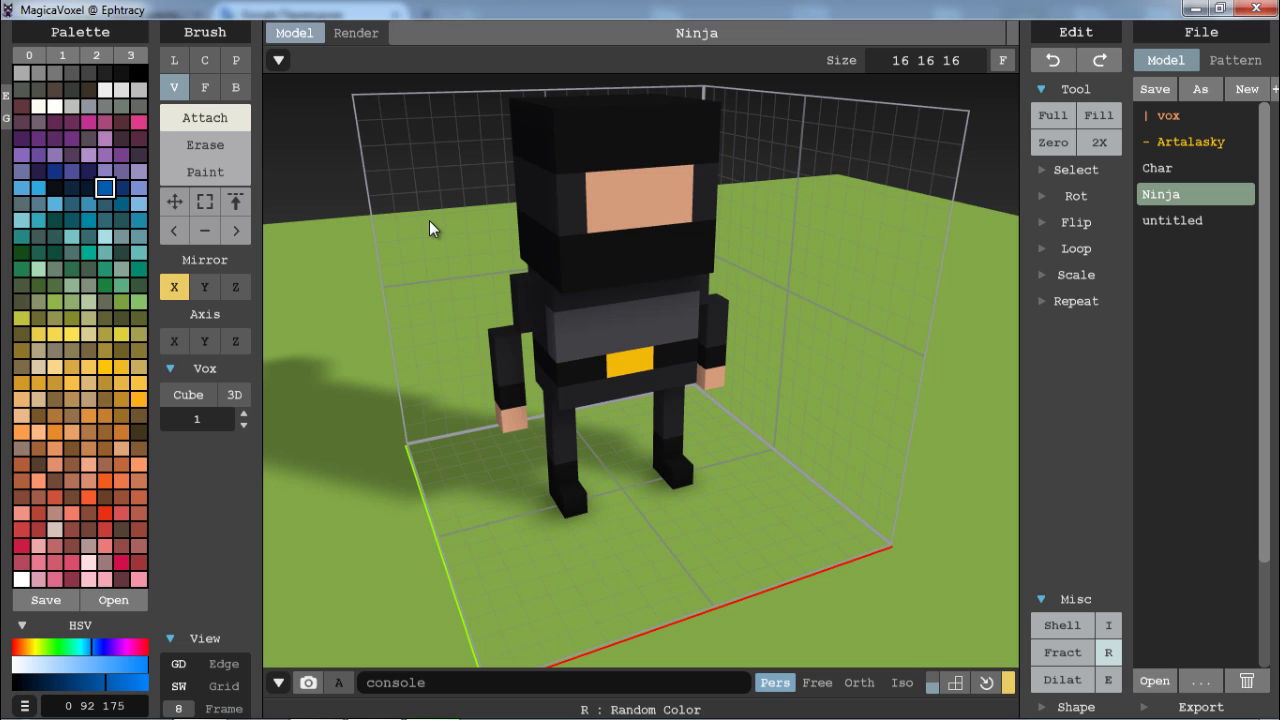
{"action": "left_click", "coordinate": [1108, 652]}
{"action": "right_click_drag", "start_coordinate": [840, 428], "coordinate": [514, 412]}
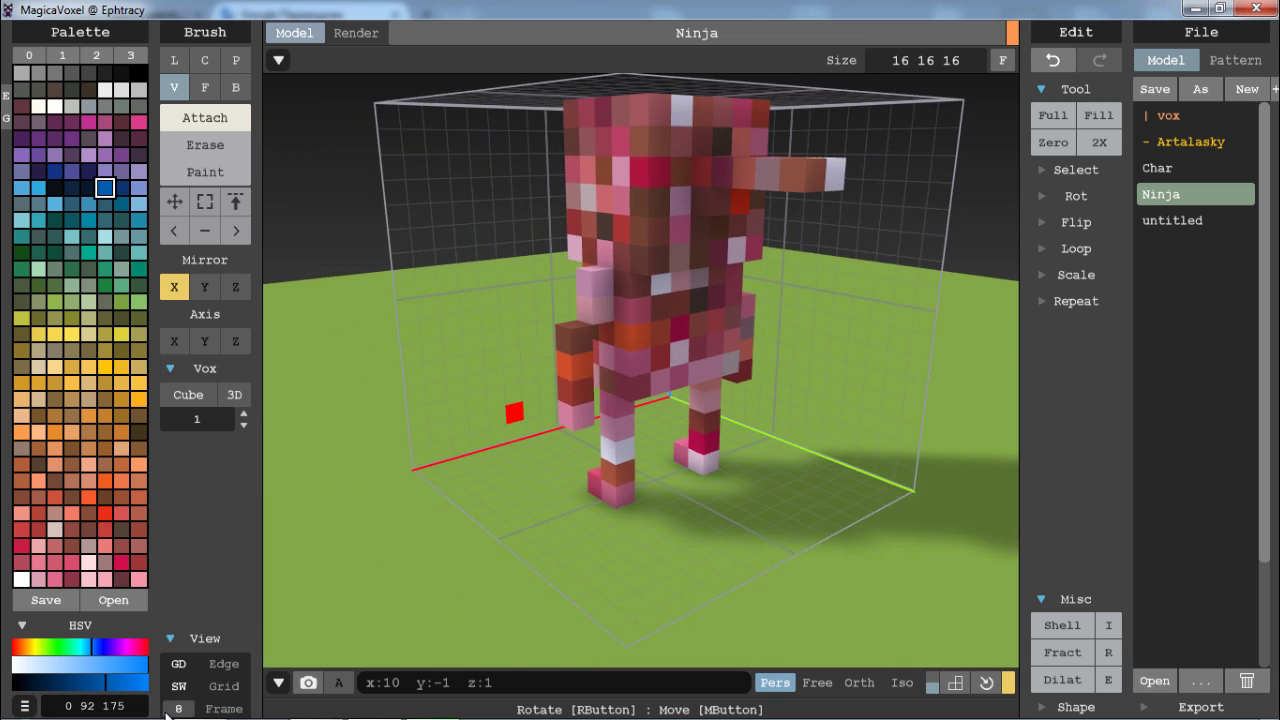
{"action": "right_click_drag", "start_coordinate": [466, 263], "coordinate": [616, 170]}
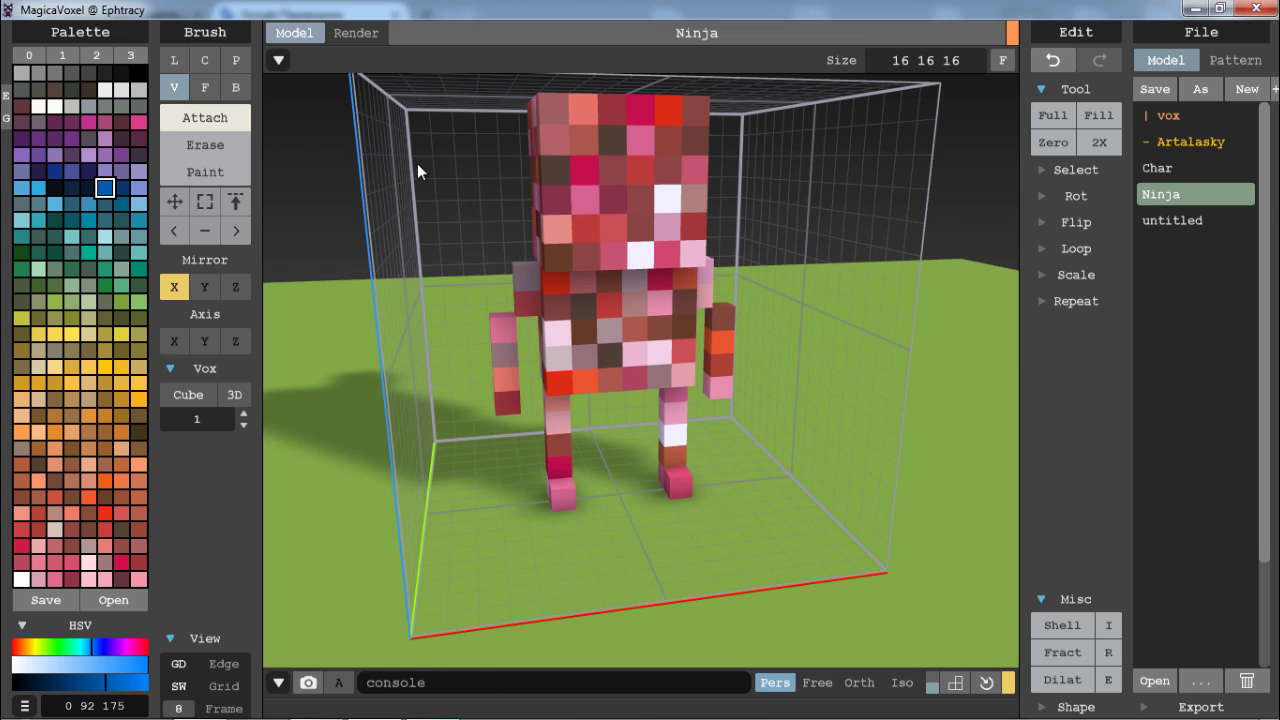
{"action": "key", "text": "r"}
{"action": "key", "text": "r"}
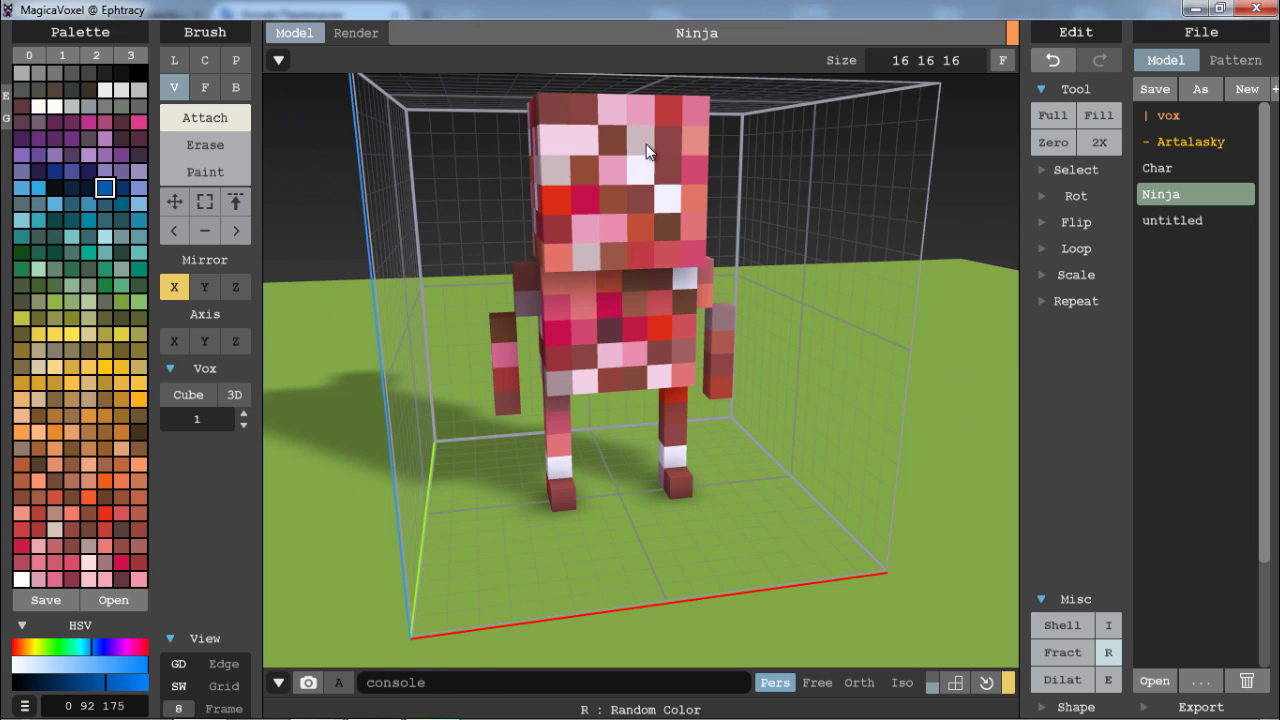
{"action": "key", "text": "r"}
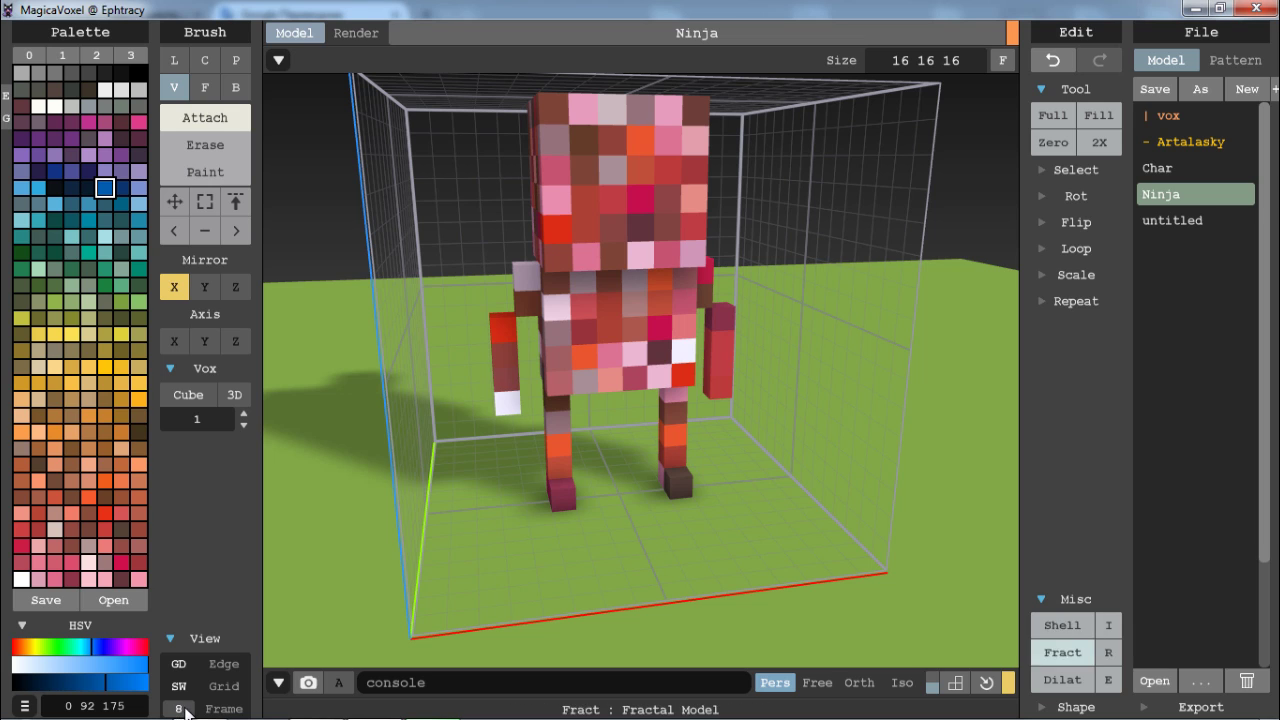
{"action": "key", "text": "r"}
{"action": "key", "text": "Return"}
{"action": "key", "text": "Return"}
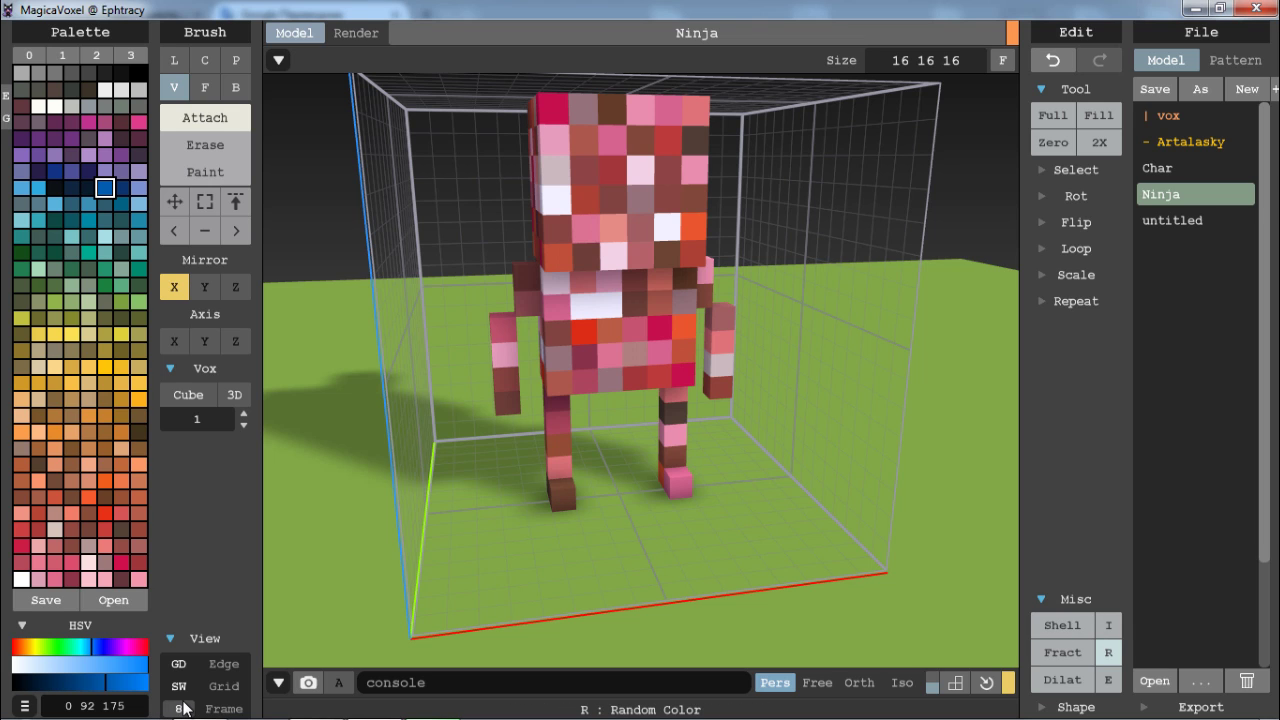
- Undo all the random recolouring of the ninja
{"action": "key", "text": "ctrl+z"}
{"action": "key", "text": "ctrl+z"}
{"action": "key", "text": "ctrl+z"}
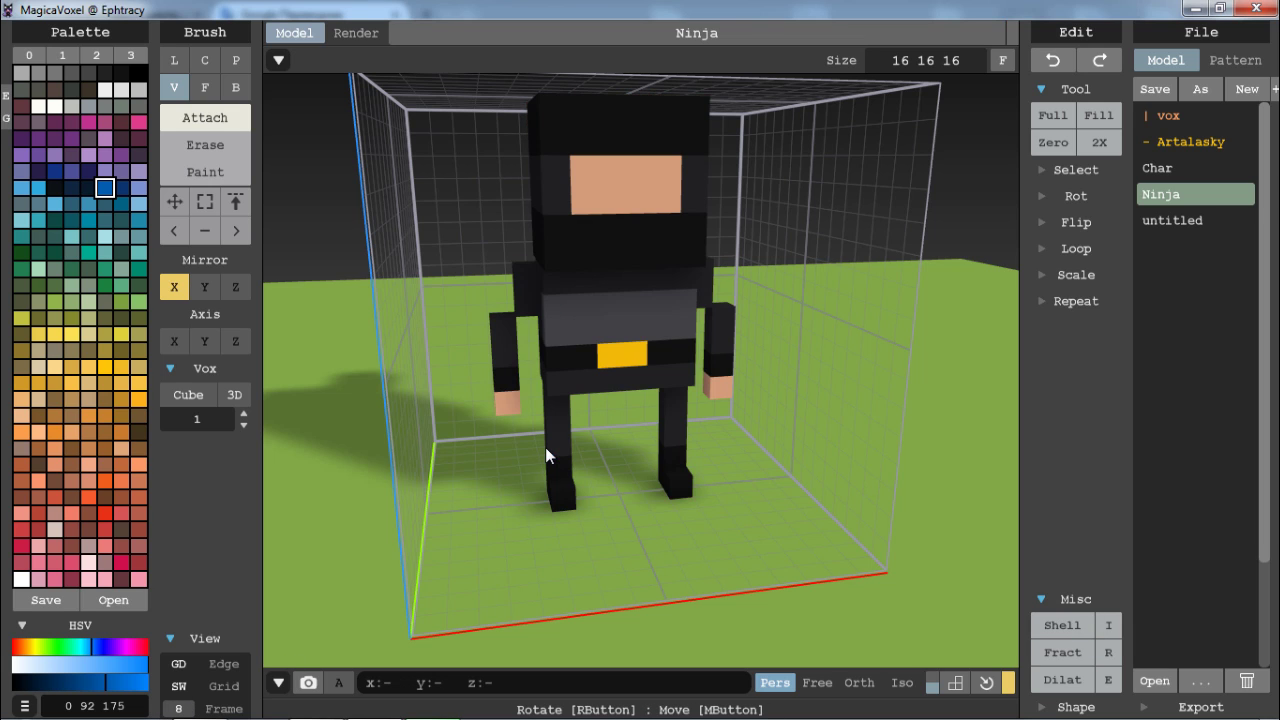
- Try the Fractal Model operation on the ninja with Ninja.vox as the source, and undo it
{"action": "key", "text": "ctrl+o"}
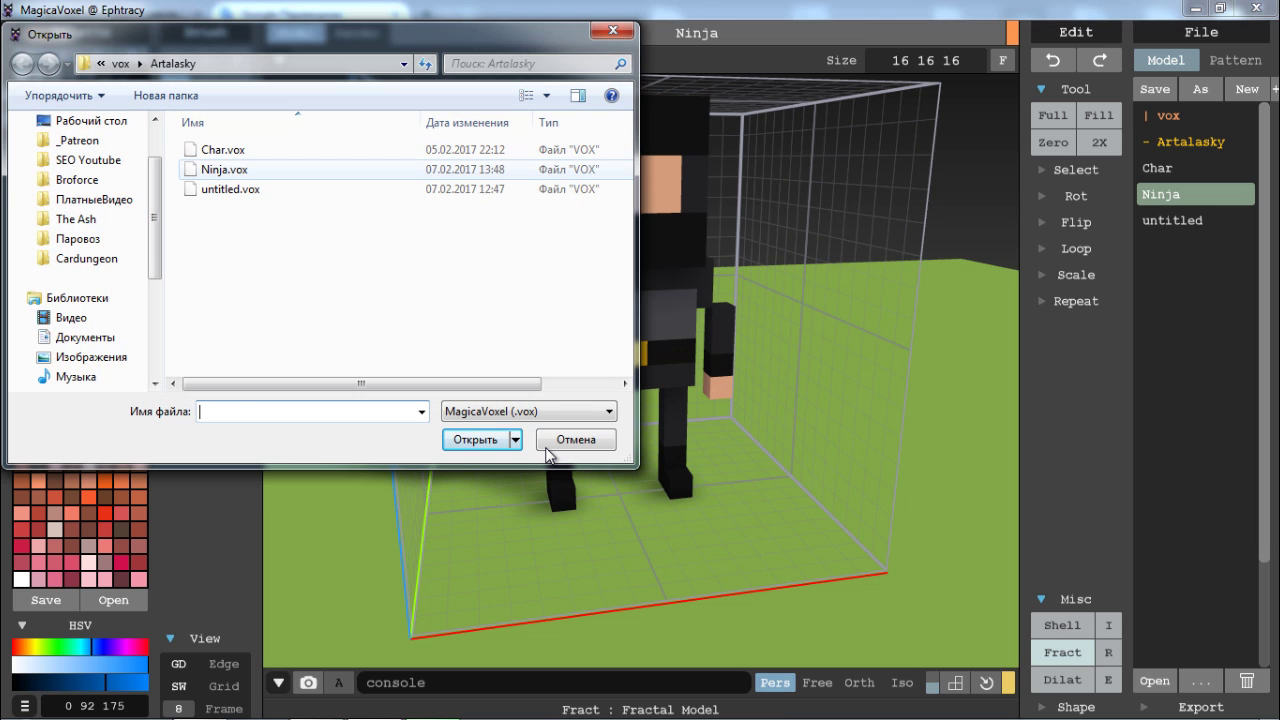
{"action": "double_click", "coordinate": [257, 169]}
{"action": "scroll", "coordinate": [649, 308], "scroll_direction": "down", "scroll_amount": 2}
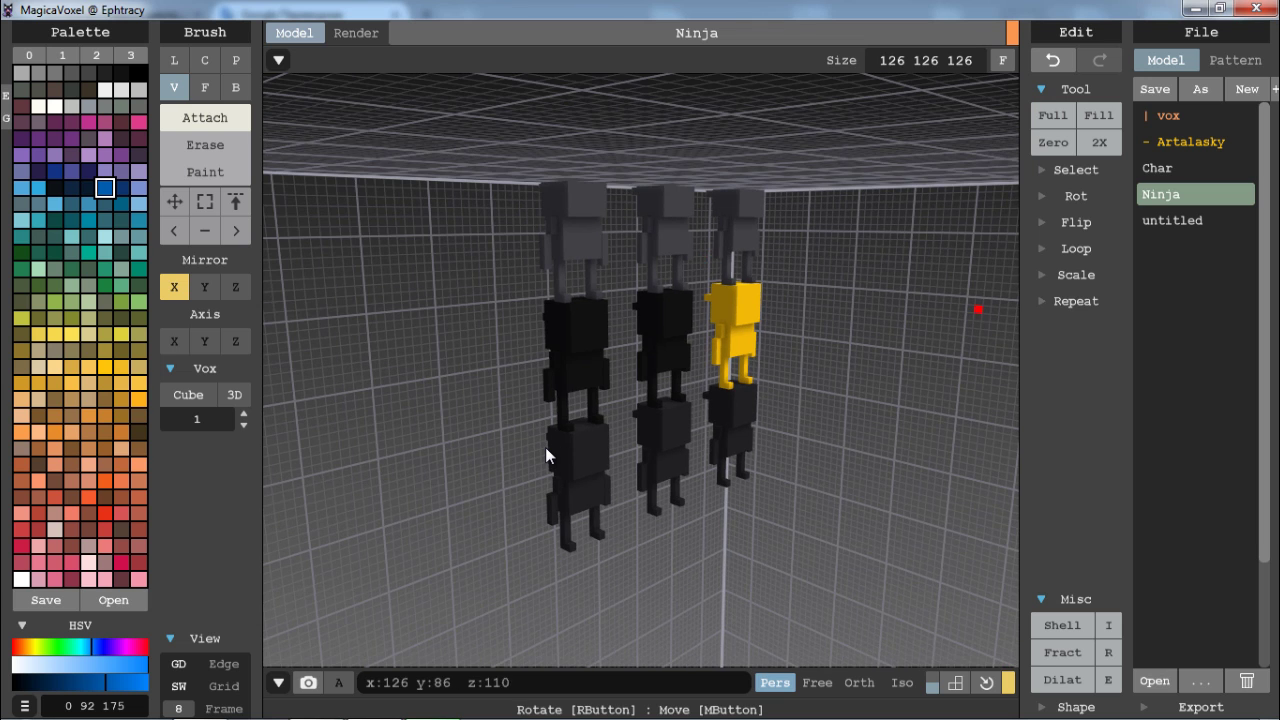
{"action": "key", "text": "ctrl+z"}
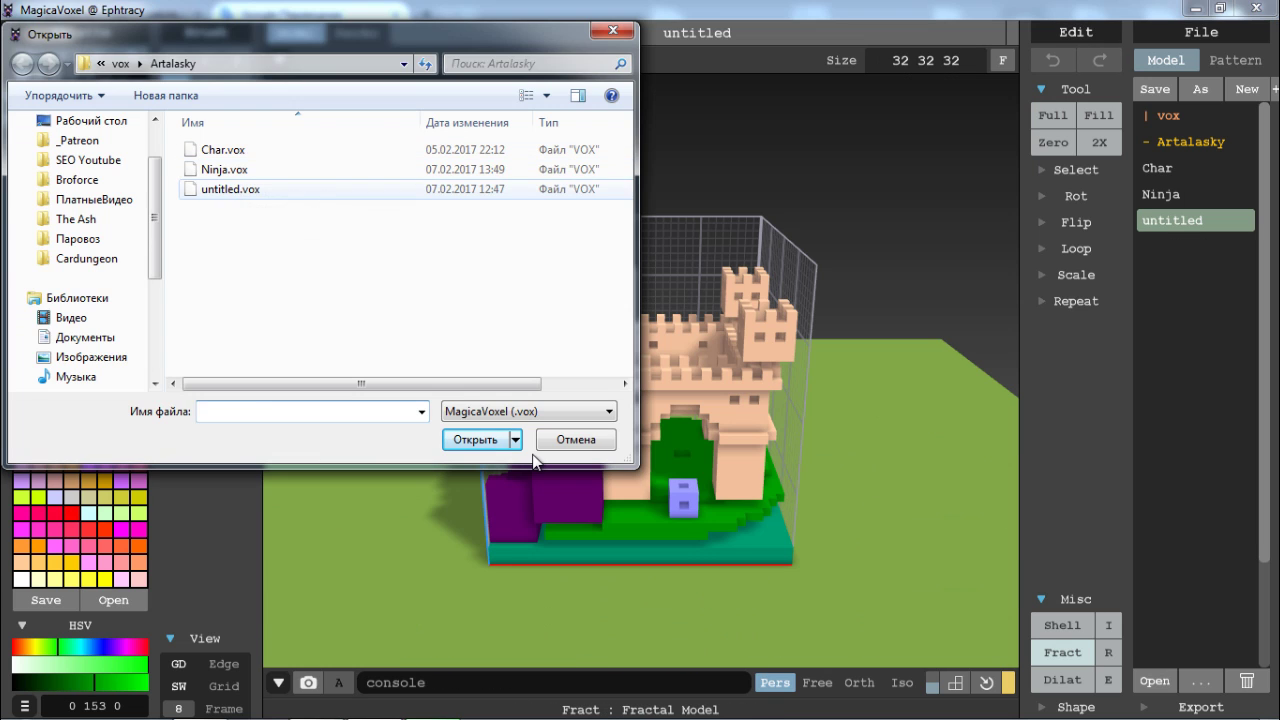
- Generate a fractal of the untitled castle model from its own vox file and inspect the repeated castles up close and from afar
{"action": "left_click", "coordinate": [229, 111]}
{"action": "key", "text": "Return"}
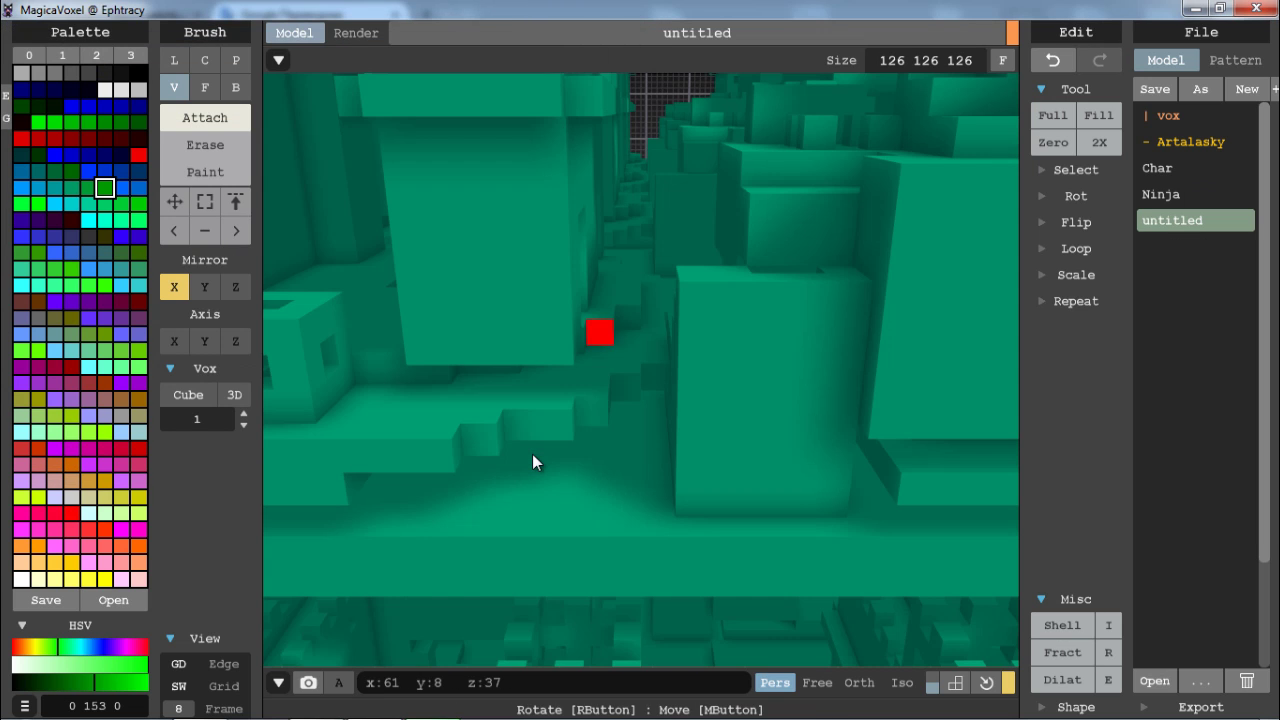
{"action": "scroll", "coordinate": [533, 455], "scroll_direction": "down", "scroll_amount": 6}
{"action": "scroll", "coordinate": [532, 454], "scroll_direction": "down", "scroll_amount": 5}
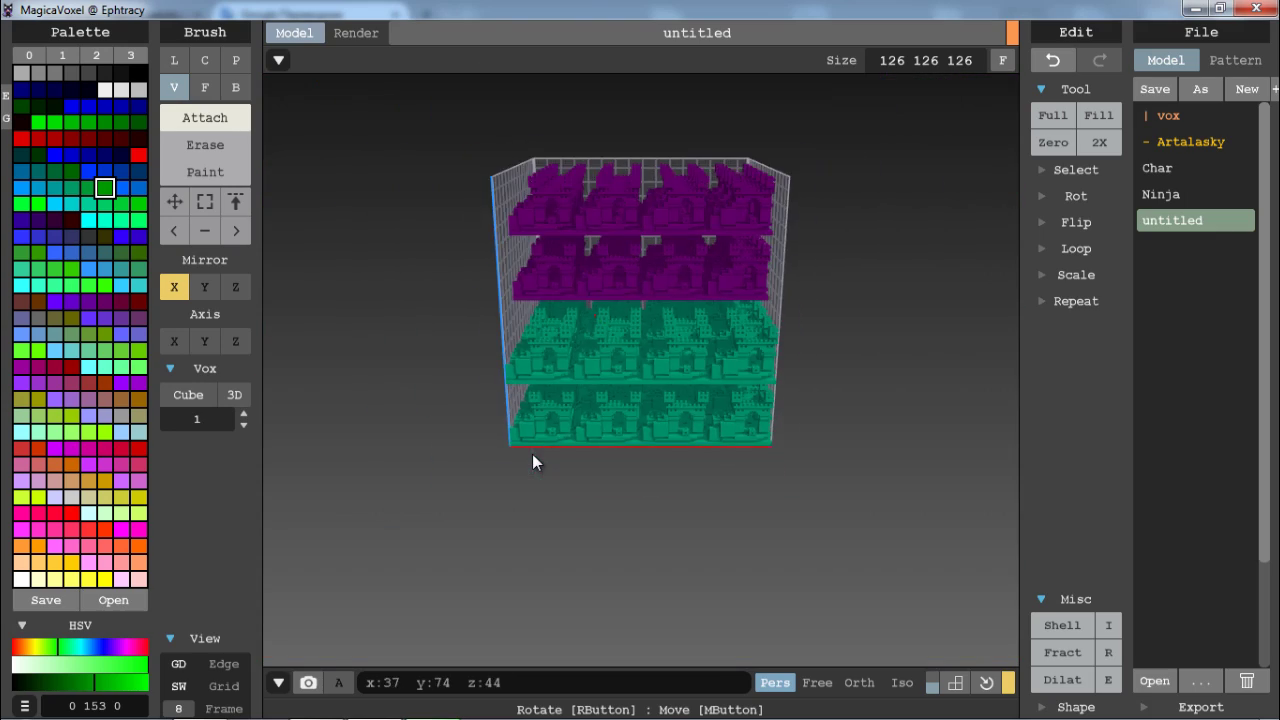
{"action": "scroll", "coordinate": [532, 454], "scroll_direction": "up", "scroll_amount": 12}
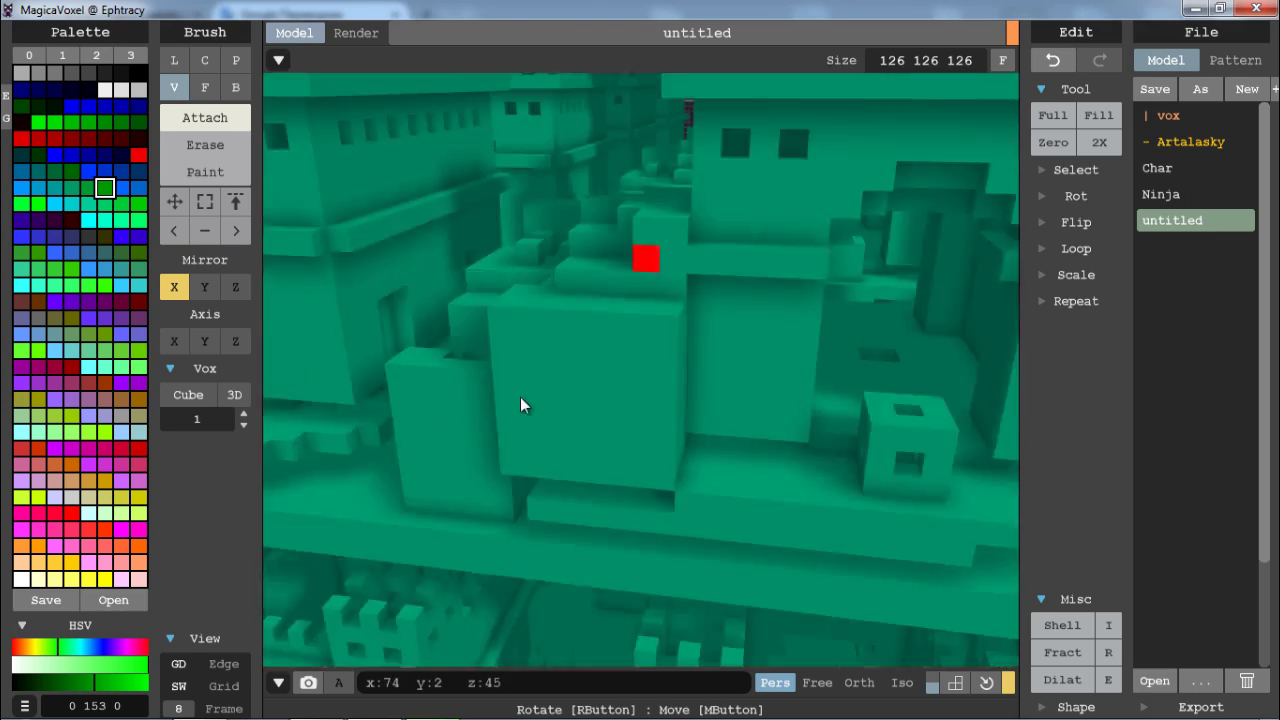
{"action": "right_click_drag", "start_coordinate": [520, 405], "coordinate": [169, 152]}
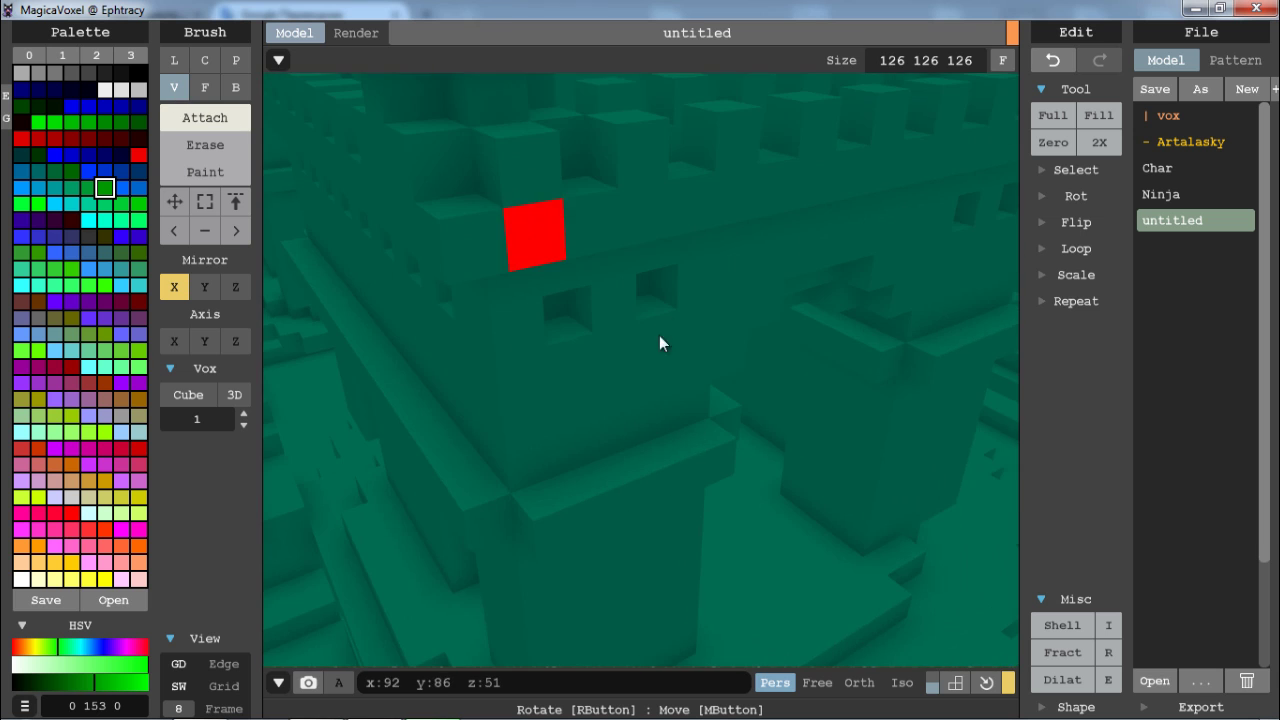
{"action": "right_click_drag", "start_coordinate": [659, 335], "coordinate": [607, 372]}
{"action": "scroll", "coordinate": [645, 365], "scroll_direction": "up", "scroll_amount": 3}
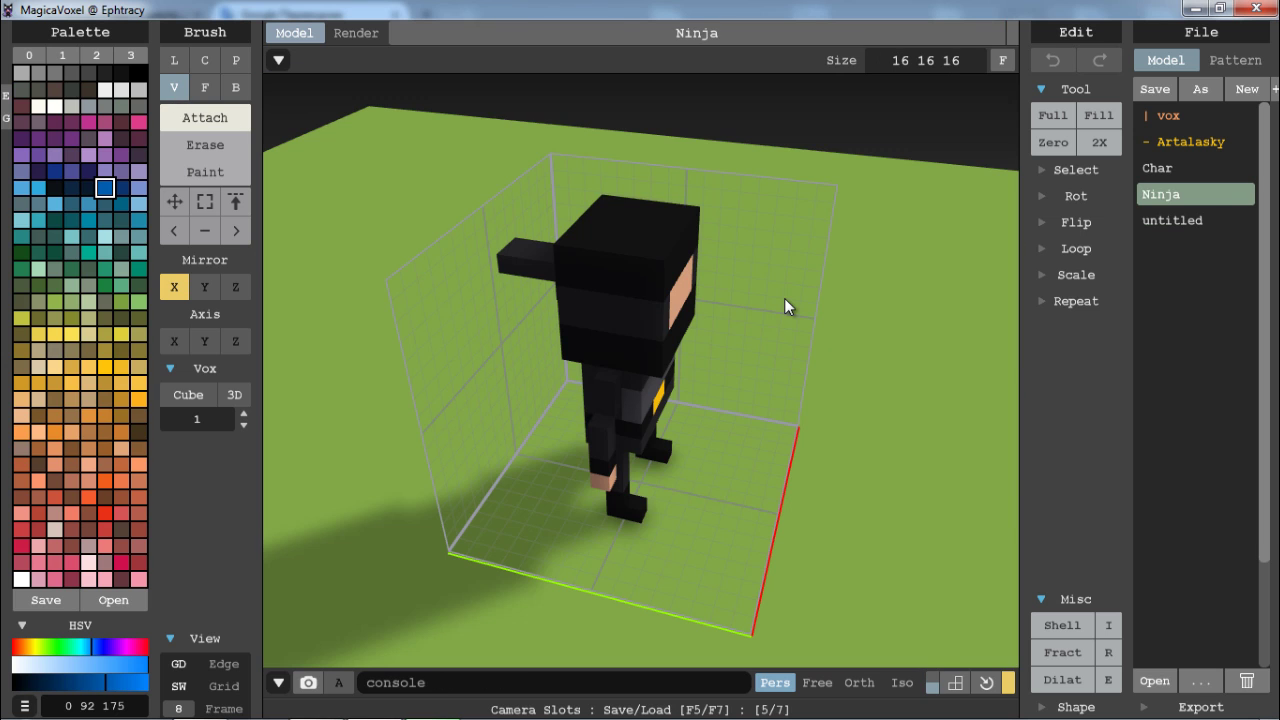
- Reset the camera on the Ninja model and examine it from several angles with the camera ruler shown
{"action": "right_click_drag", "start_coordinate": [785, 299], "coordinate": [820, 396]}
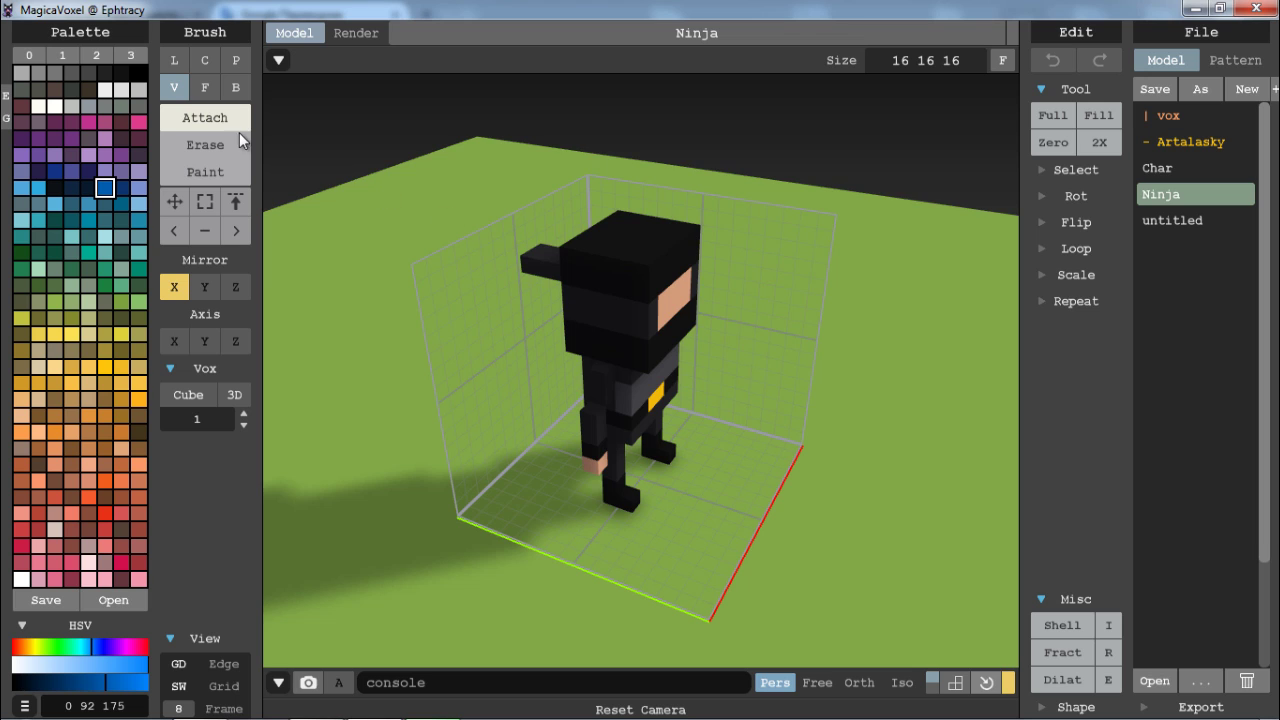
{"action": "right_click_drag", "start_coordinate": [565, 307], "coordinate": [621, 316]}
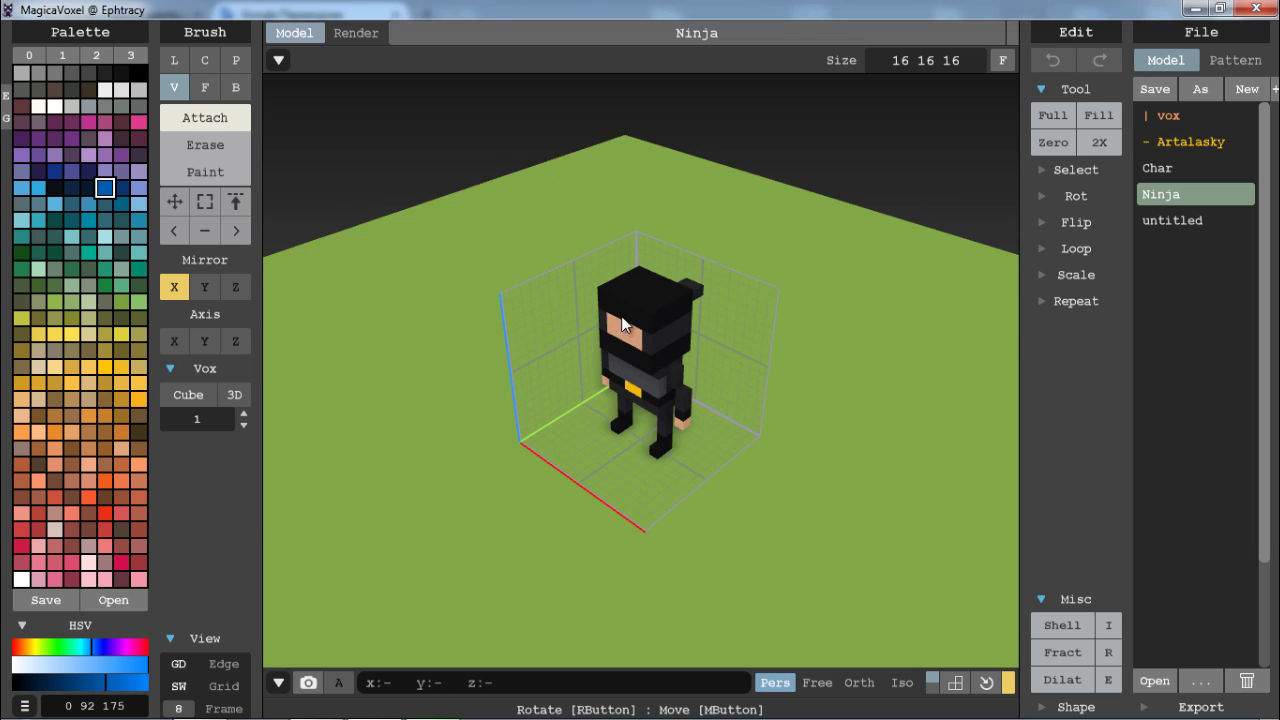
{"action": "key", "text": "r"}
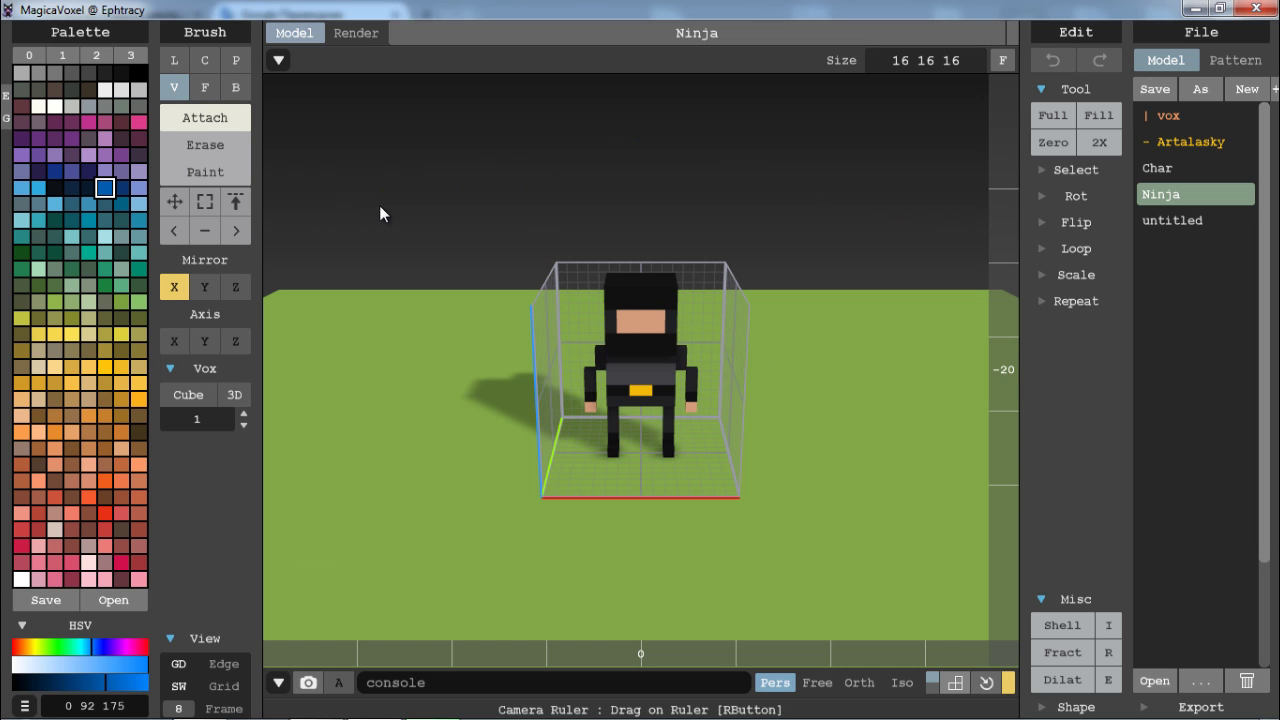
{"action": "right_click_drag", "start_coordinate": [307, 239], "coordinate": [590, 330]}
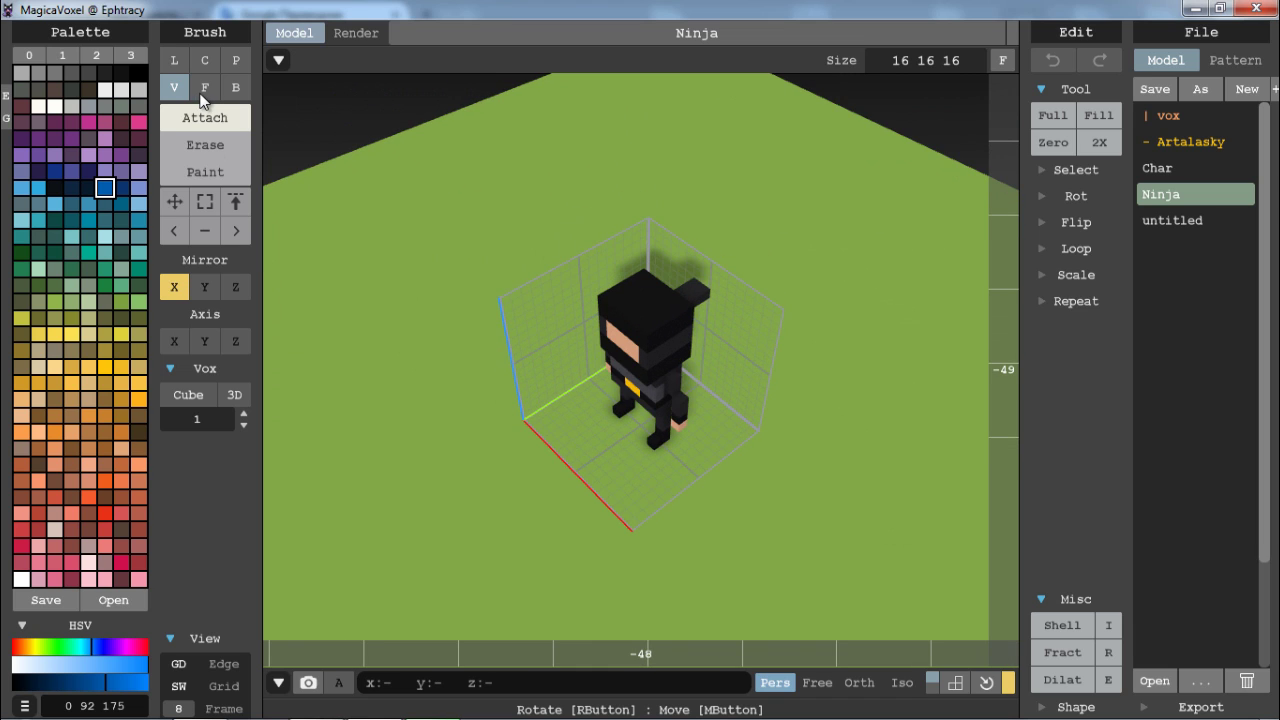
{"action": "right_click_drag", "start_coordinate": [600, 211], "coordinate": [601, 139]}
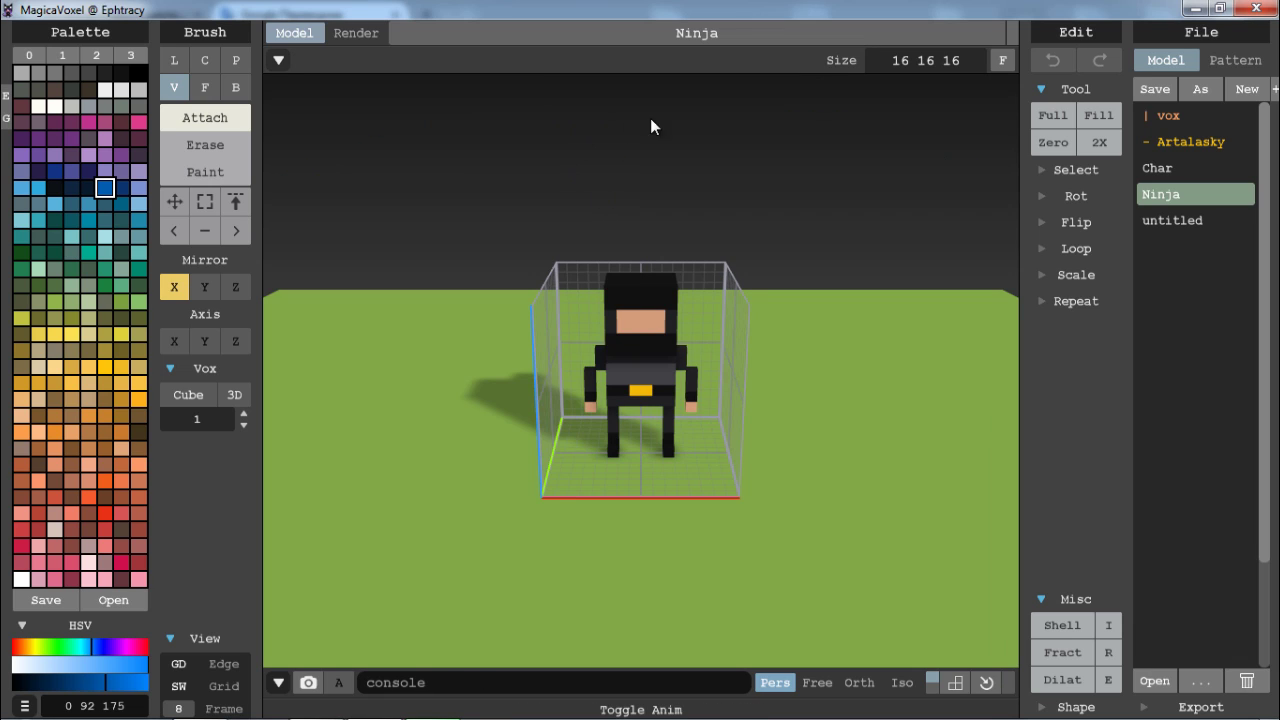
- Show the animation frame controls for the Ninja model
{"action": "left_click", "coordinate": [278, 60]}
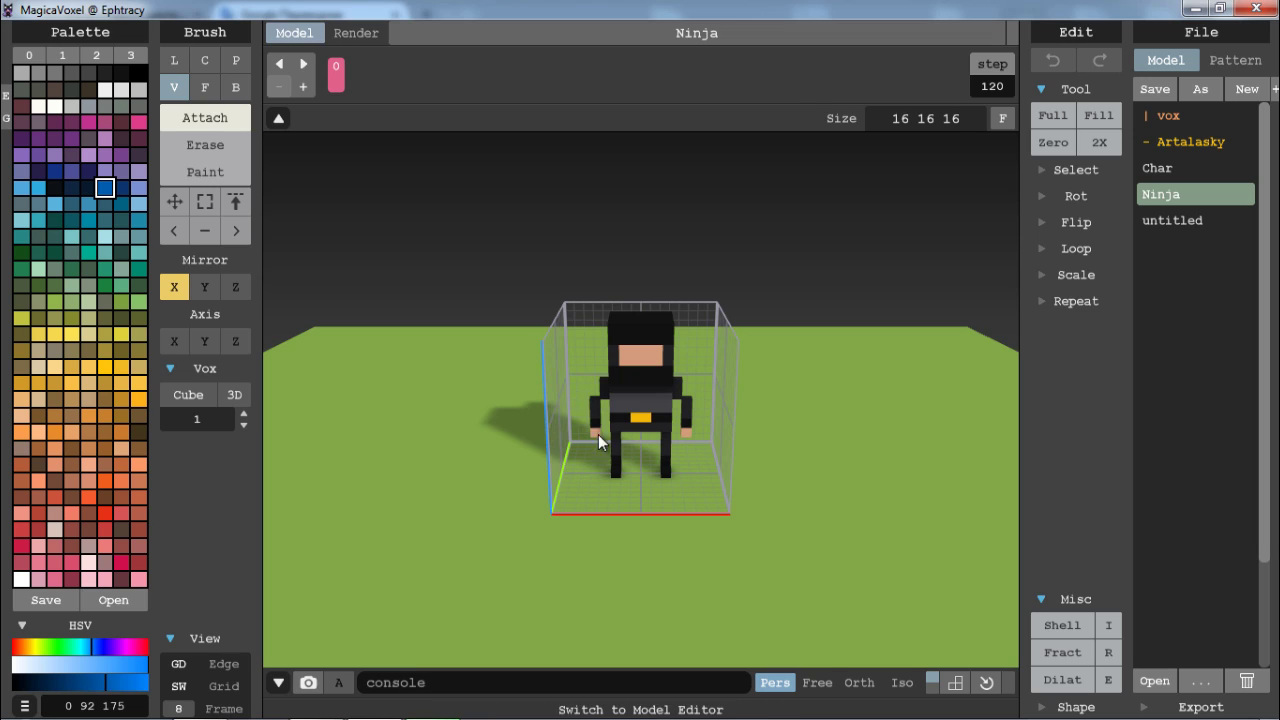
- Render the ninja with global illumination enabled and raise the shadow softness to about 80% of its range
{"action": "key", "text": "Tab"}
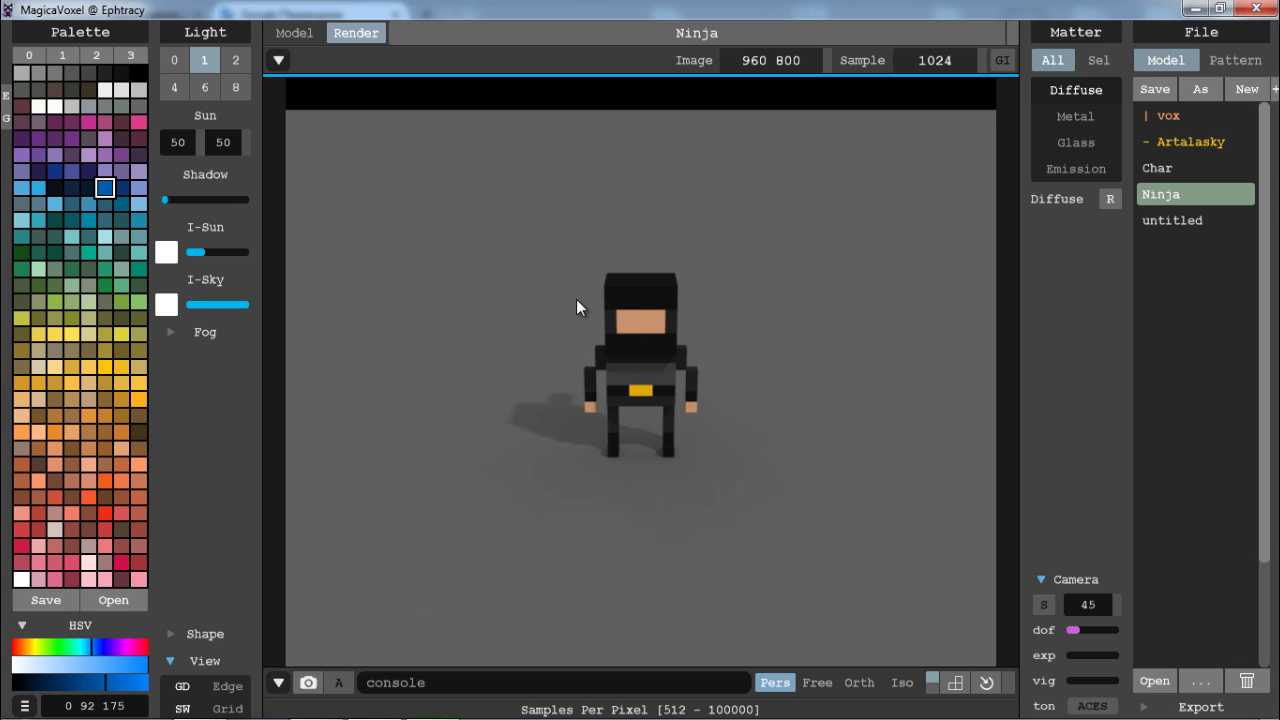
{"action": "left_click", "coordinate": [606, 277]}
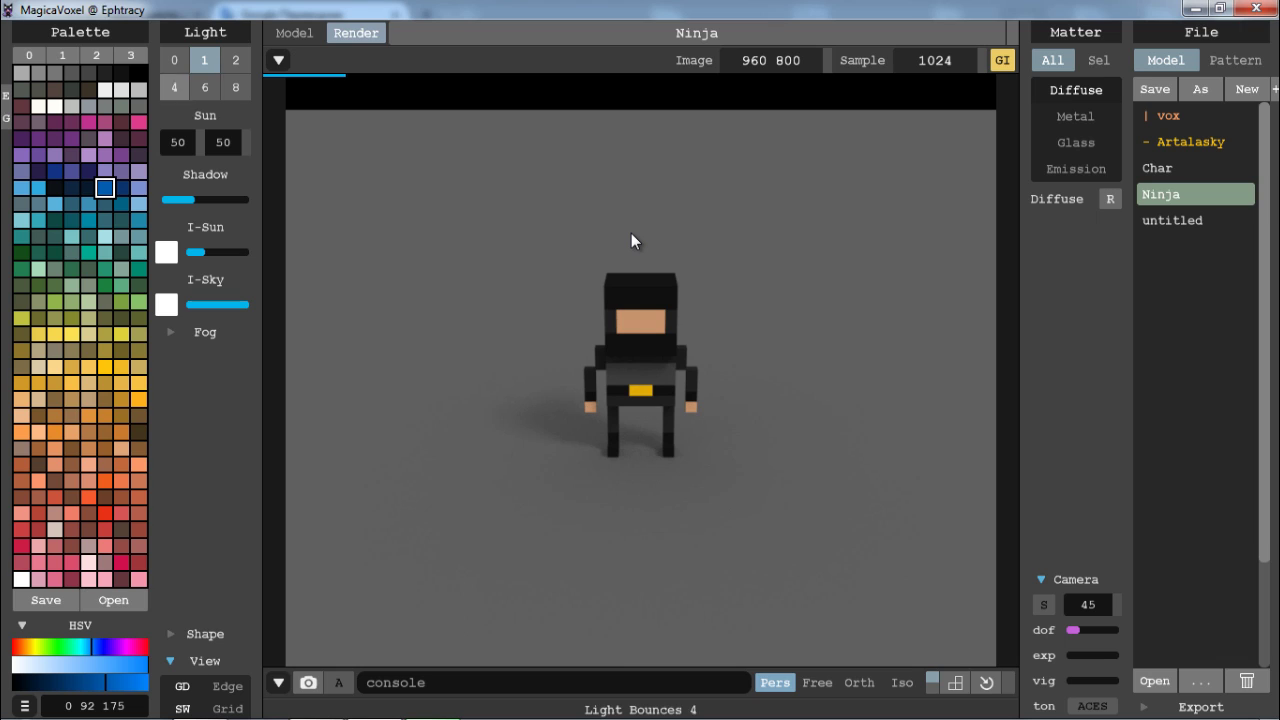
{"action": "left_click_drag", "start_coordinate": [196, 199], "coordinate": [228, 199]}
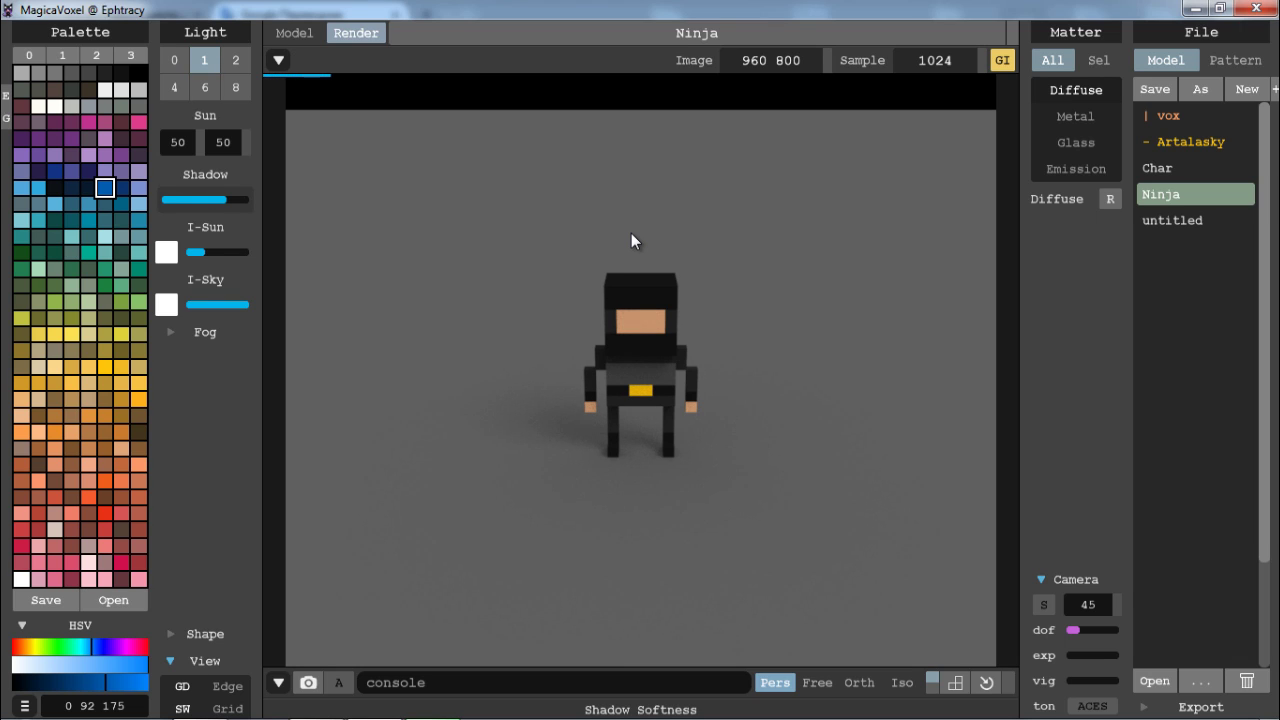
{"action": "left_click_drag", "start_coordinate": [228, 199], "coordinate": [166, 199]}
{"action": "left_click_drag", "start_coordinate": [476, 388], "coordinate": [600, 457]}
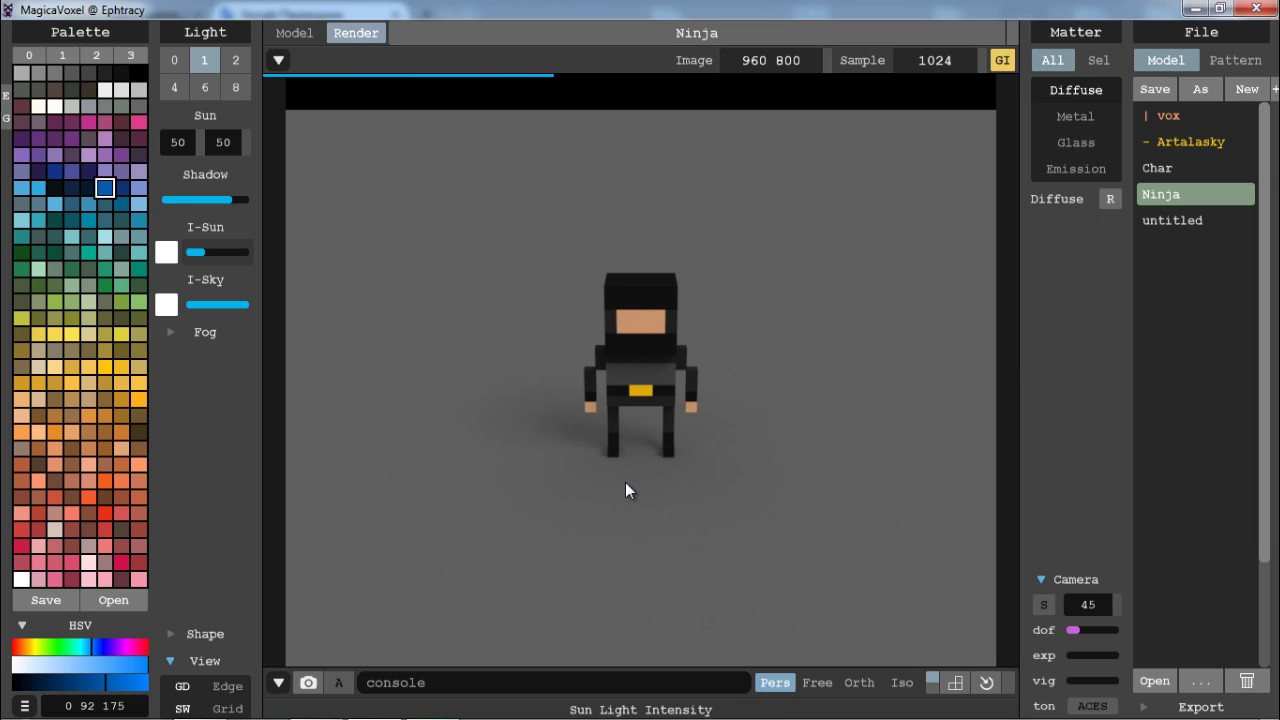
- Try different sun light strengths, ending with the sun intensity at zero and the sky light intensity near zero
{"action": "left_click_drag", "start_coordinate": [204, 252], "coordinate": [184, 252]}
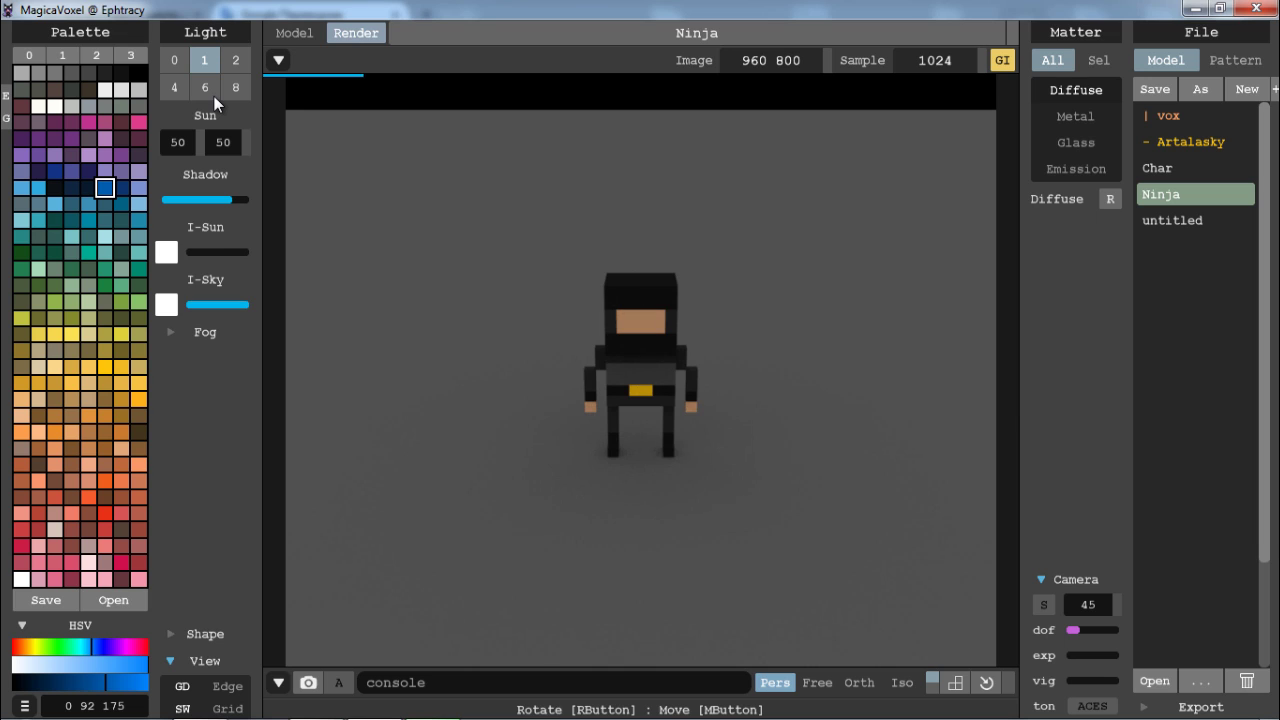
{"action": "left_click", "coordinate": [228, 252]}
{"action": "left_click_drag", "start_coordinate": [664, 469], "coordinate": [187, 187]}
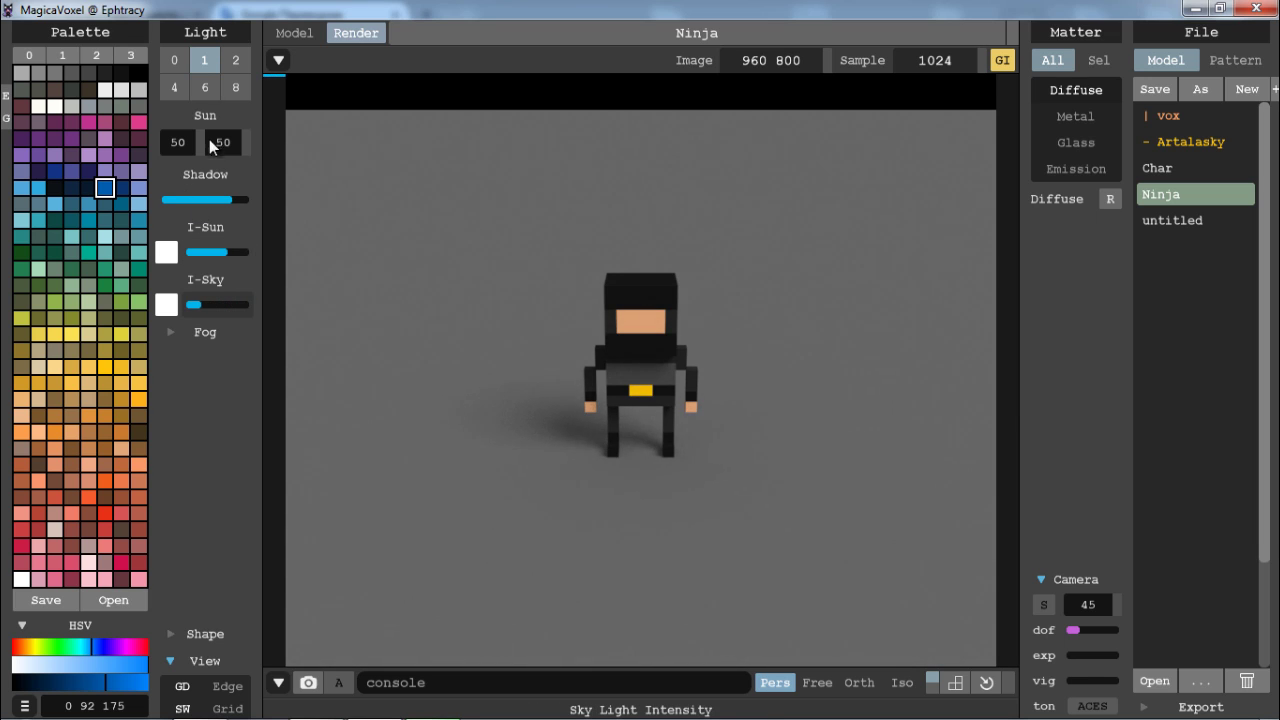
{"action": "key", "text": "ctrl+z"}
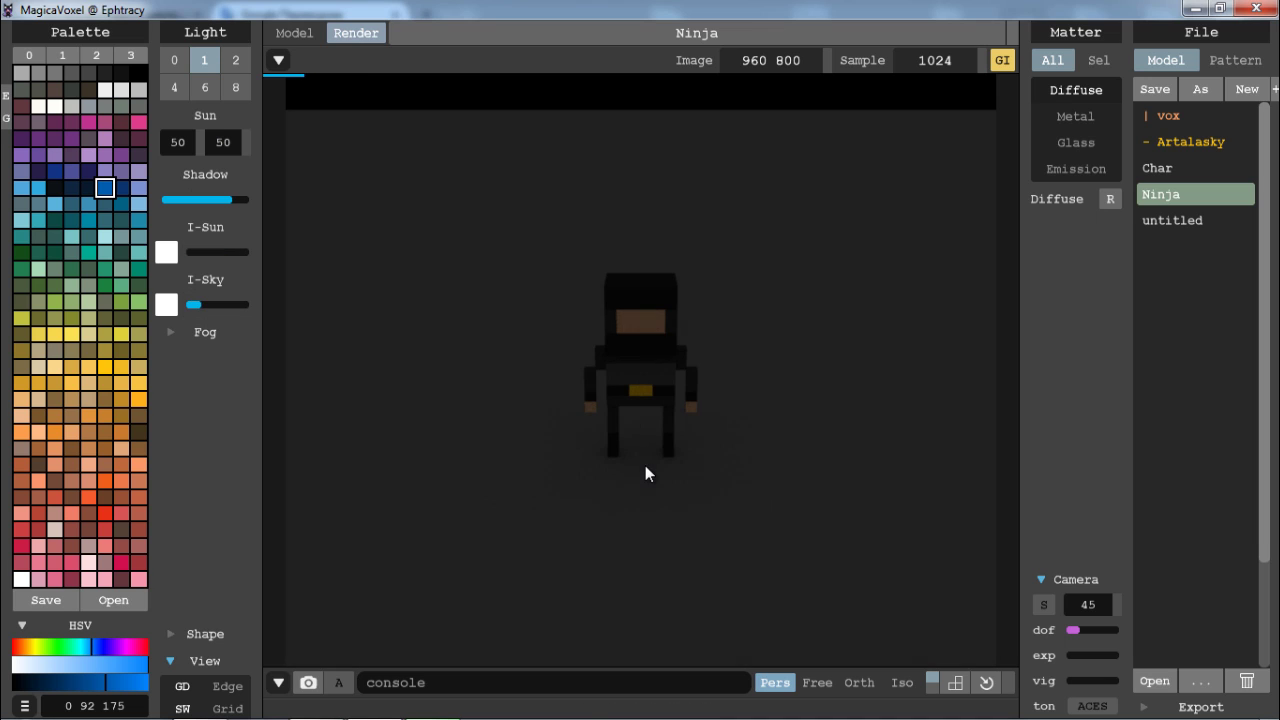
{"action": "key", "text": "ctrl+z"}
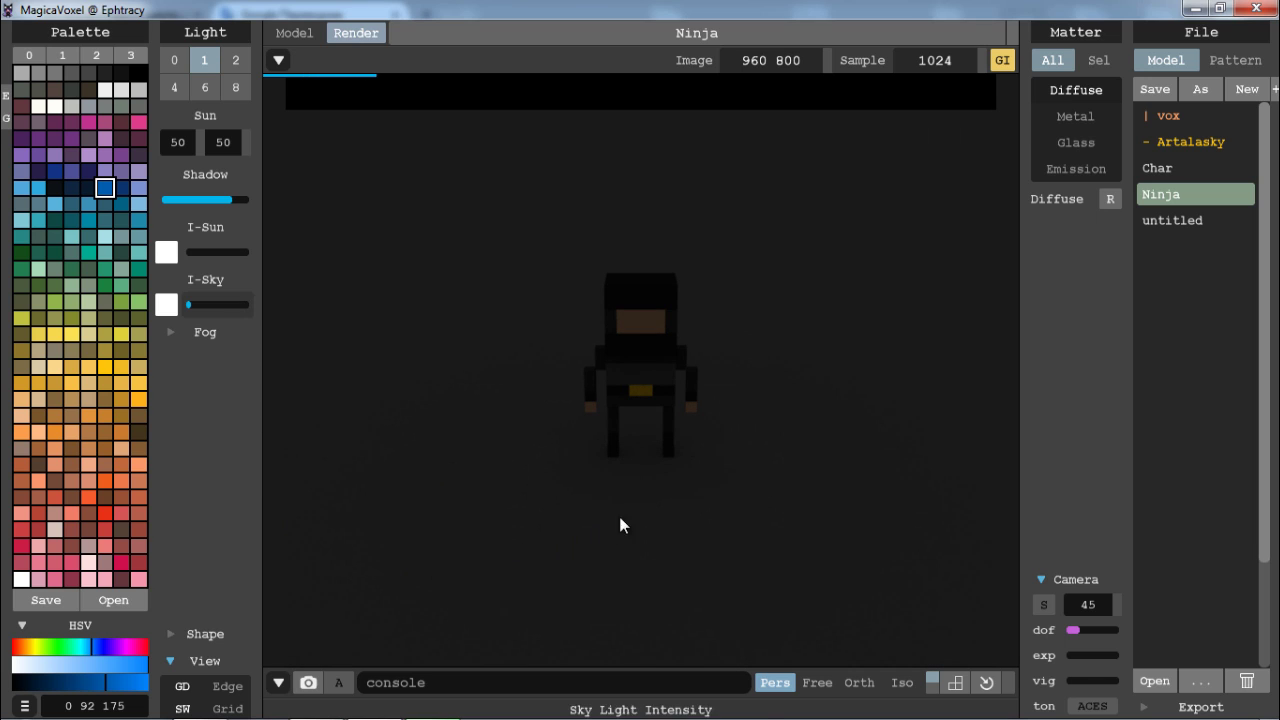
- Add light fog to the ninja render and set its in-scattering color to purple (119 66 141)
{"action": "key", "text": "ctrl+z"}
{"action": "key", "text": "ctrl+z"}
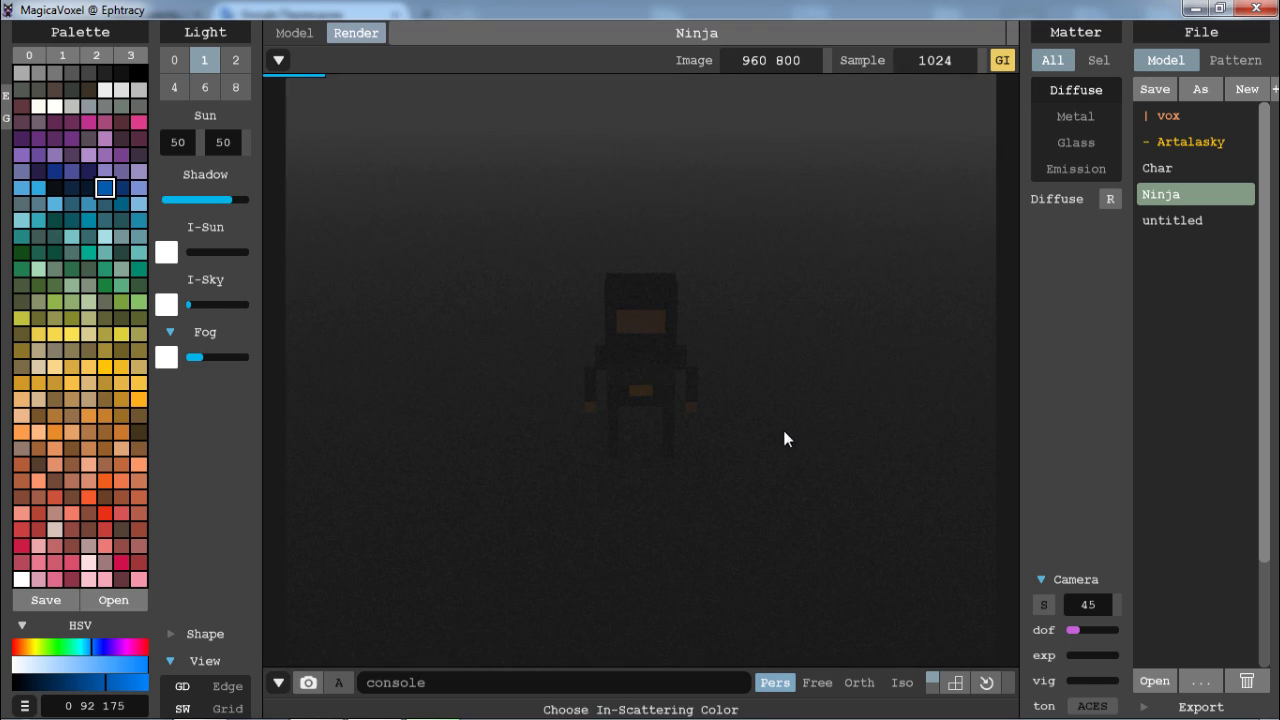
{"action": "key", "text": "ctrl+z"}
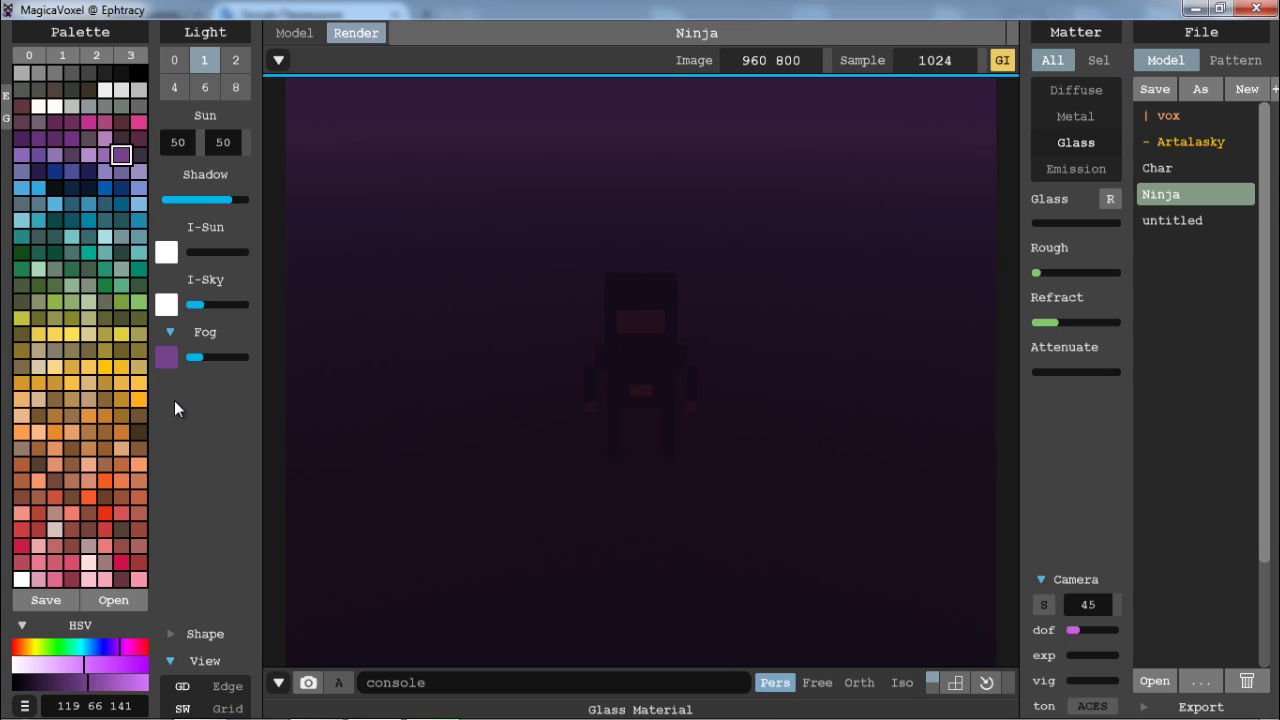
- Return to the model editor and view the ninja from an angled side
{"action": "key", "text": "Tab"}
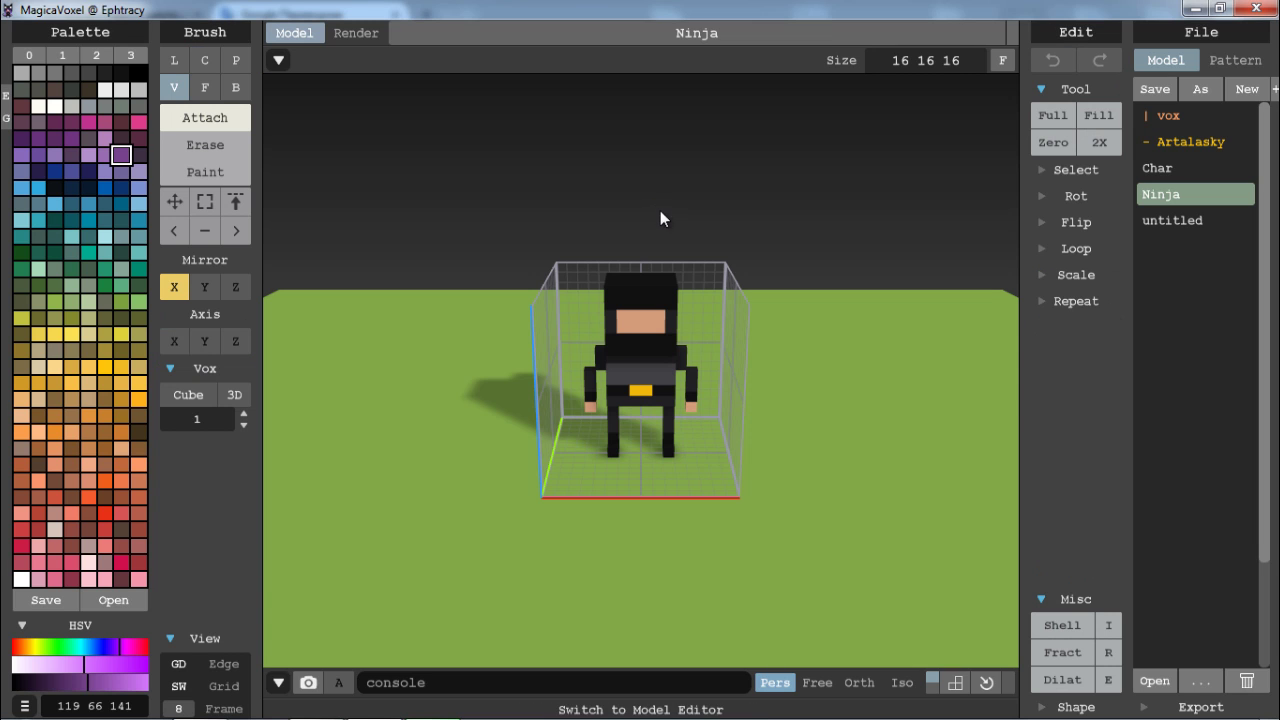
{"action": "right_click_drag", "start_coordinate": [604, 215], "coordinate": [762, 224]}
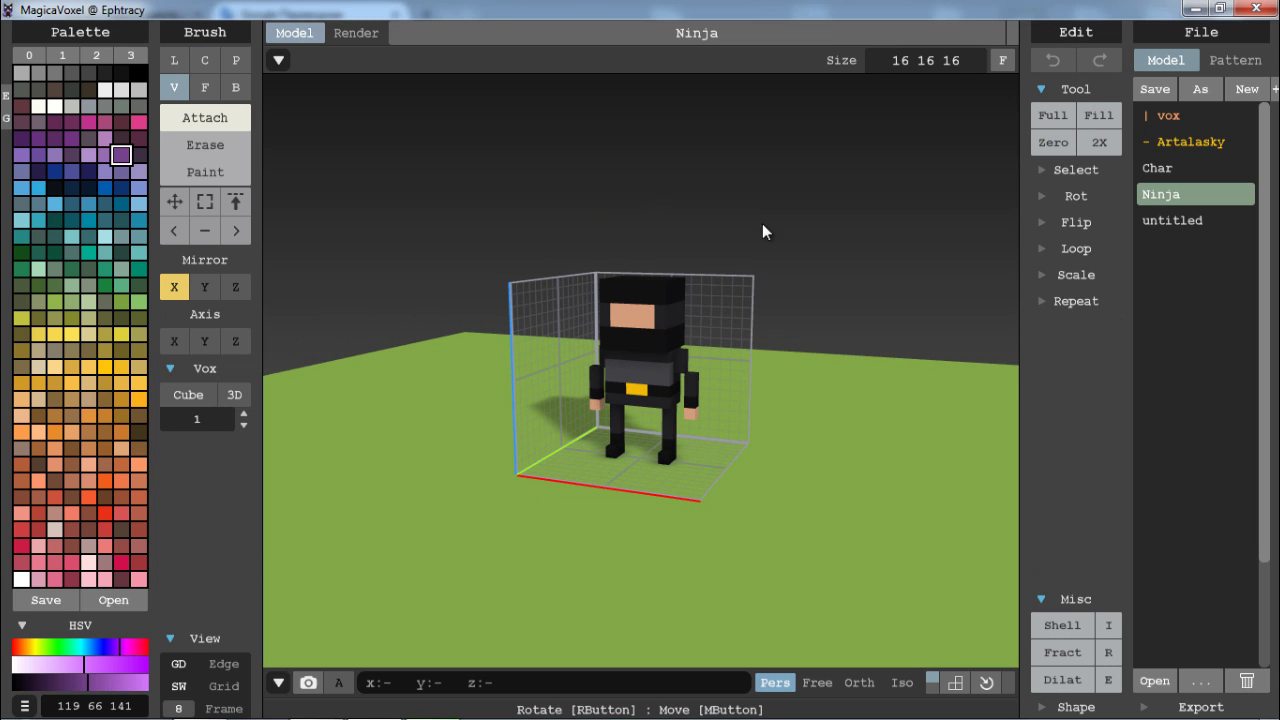